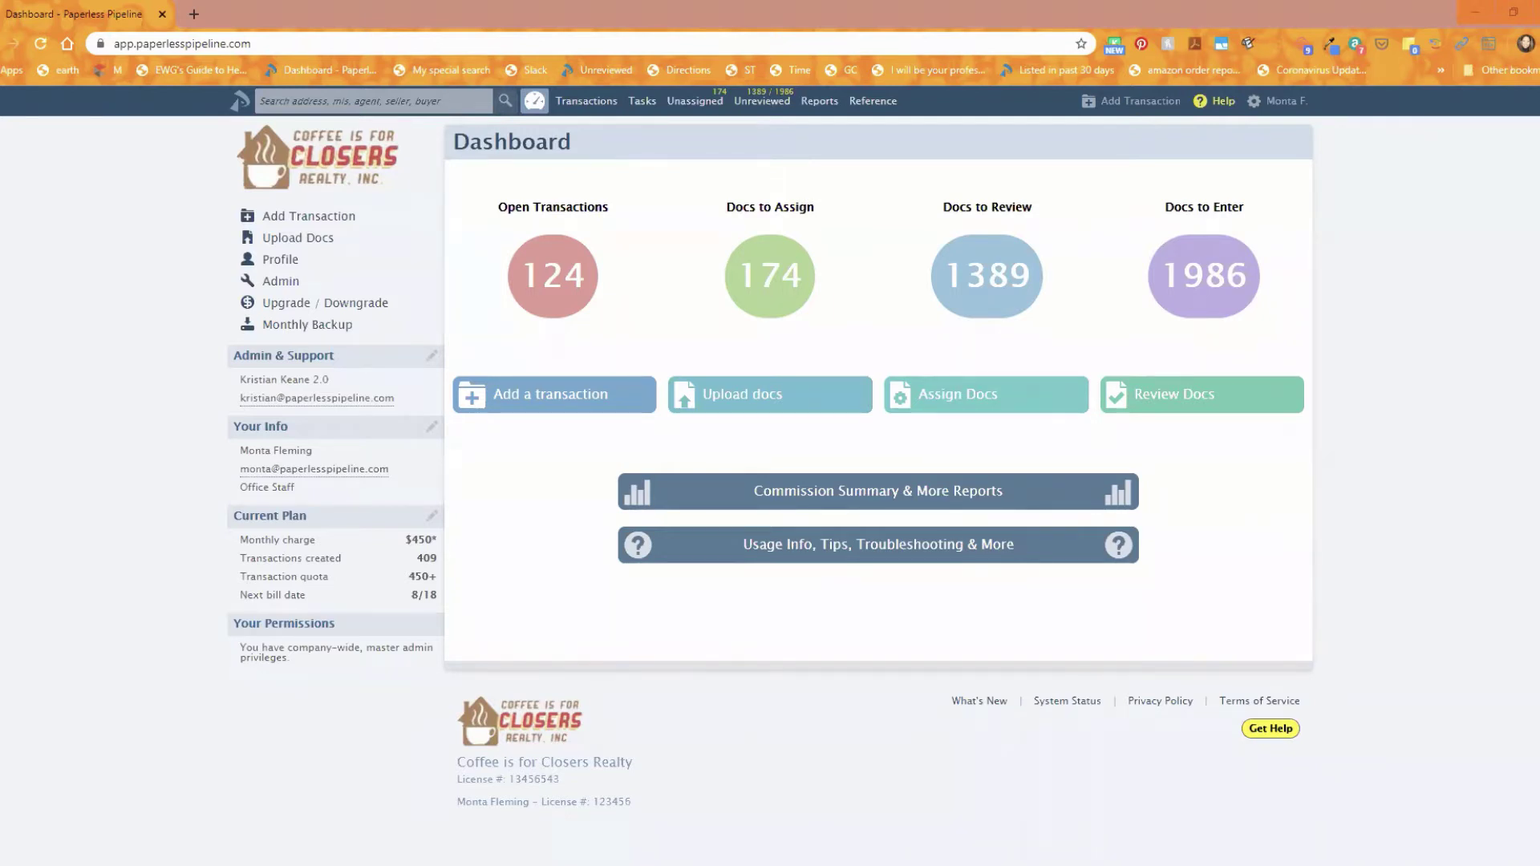
Step: View the Transactions list and open the Reports section
left_click(591, 101)
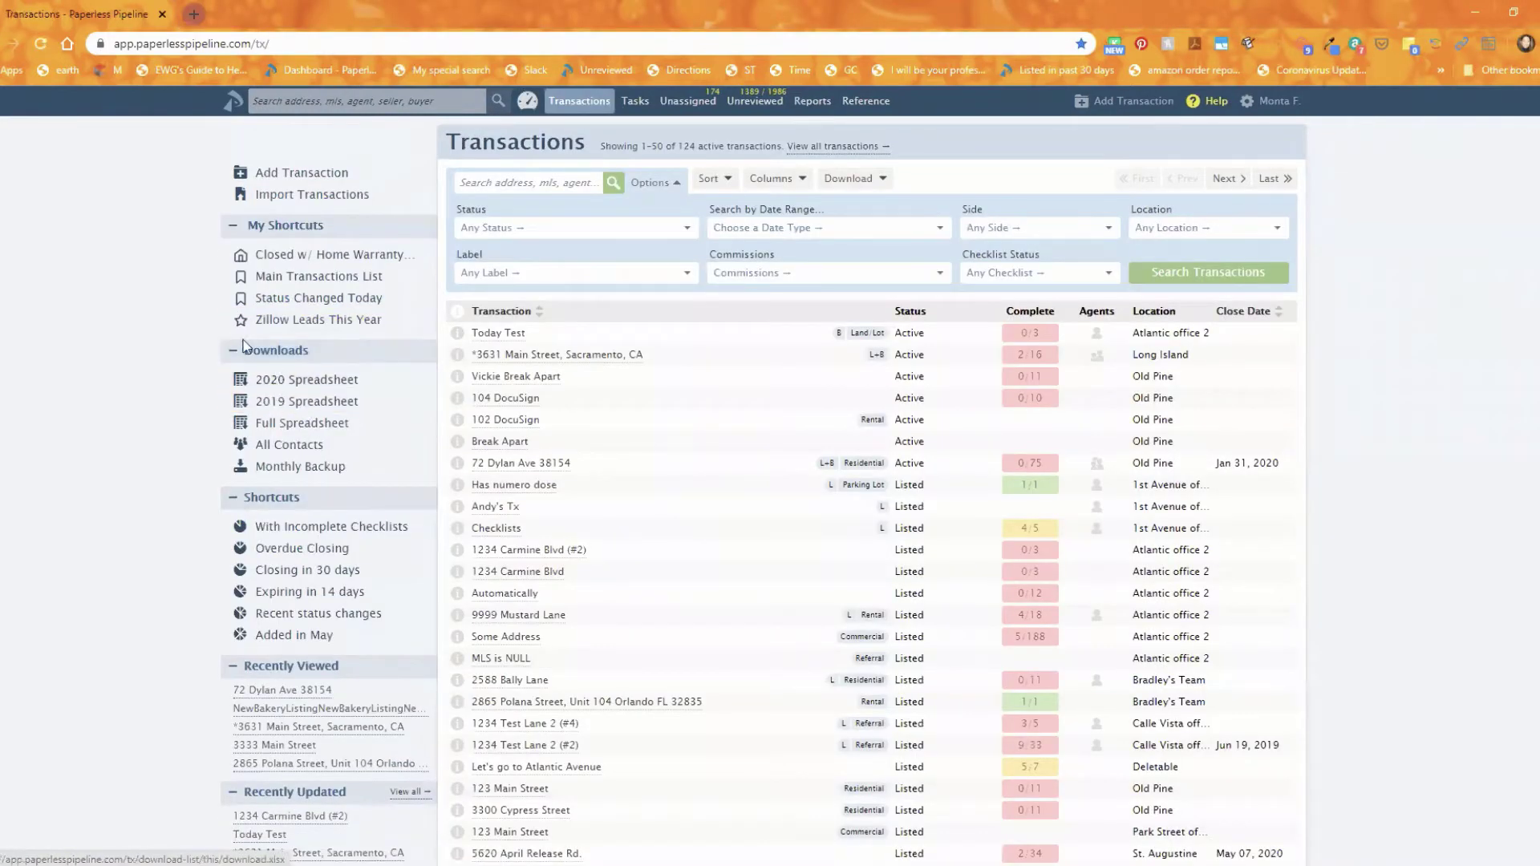
left_click(832, 113)
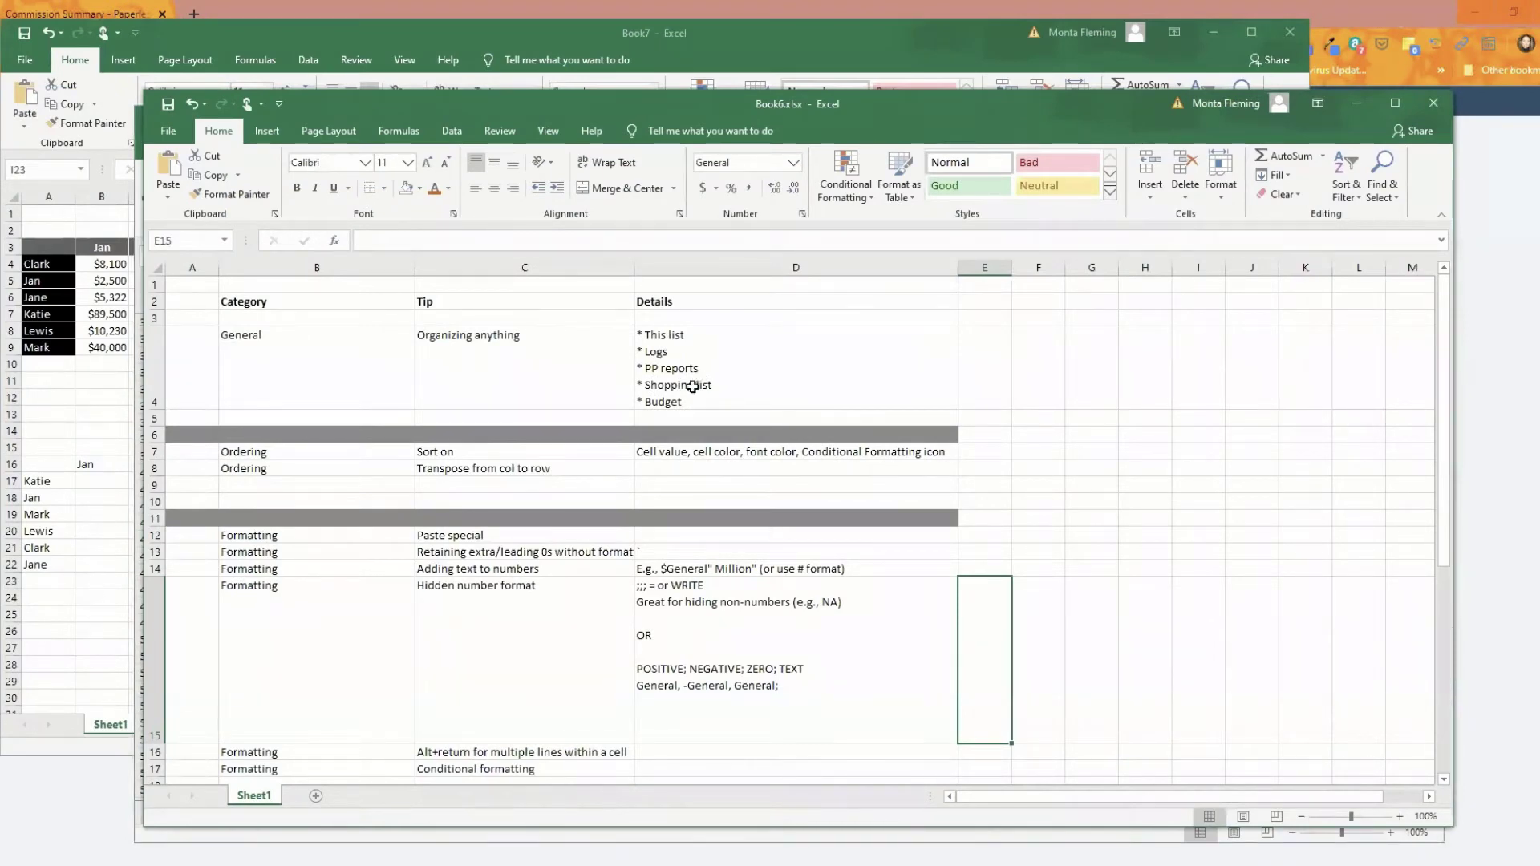
Step: Look through the list of spreadsheet tips in Book6, covering ordering, formatting, time savers and formulas
scroll(691, 381, "down", 2)
scroll(345, 489, "down", 3)
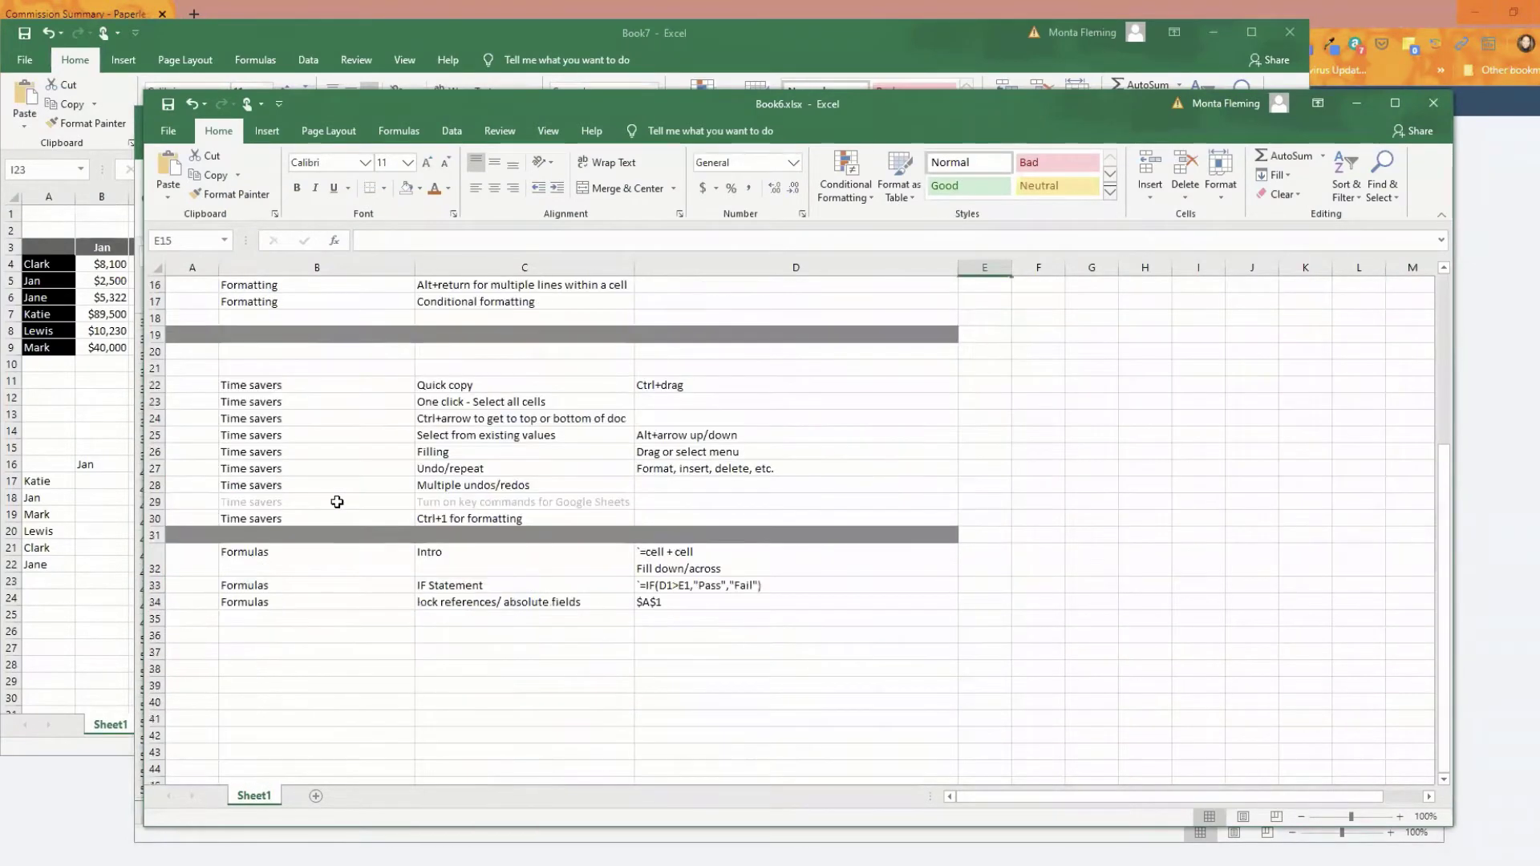
scroll(334, 498, "up", 5)
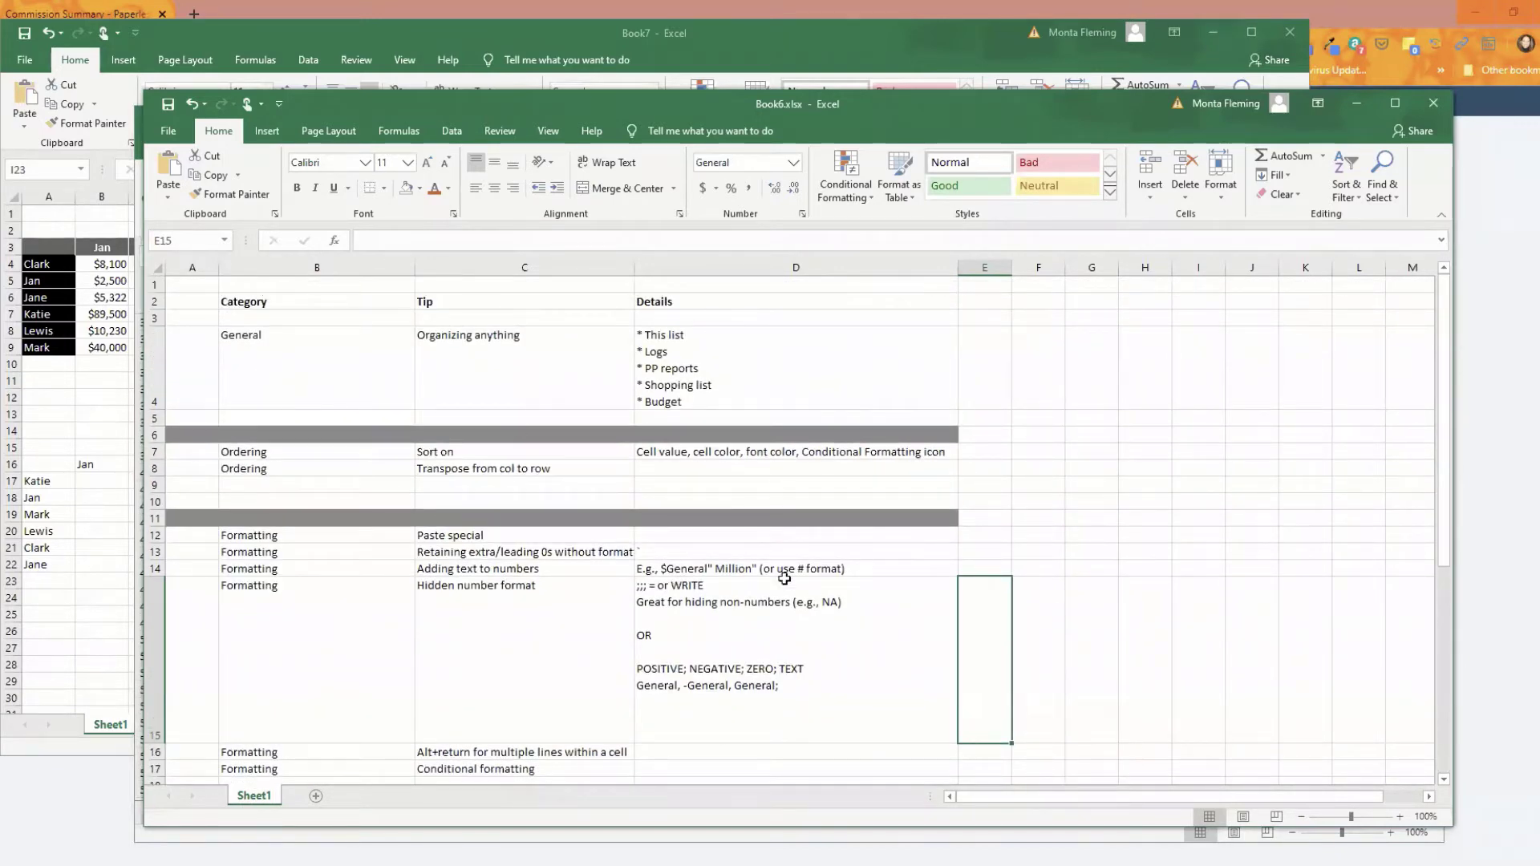
scroll(706, 590, "down", 3)
scroll(681, 578, "down", 3)
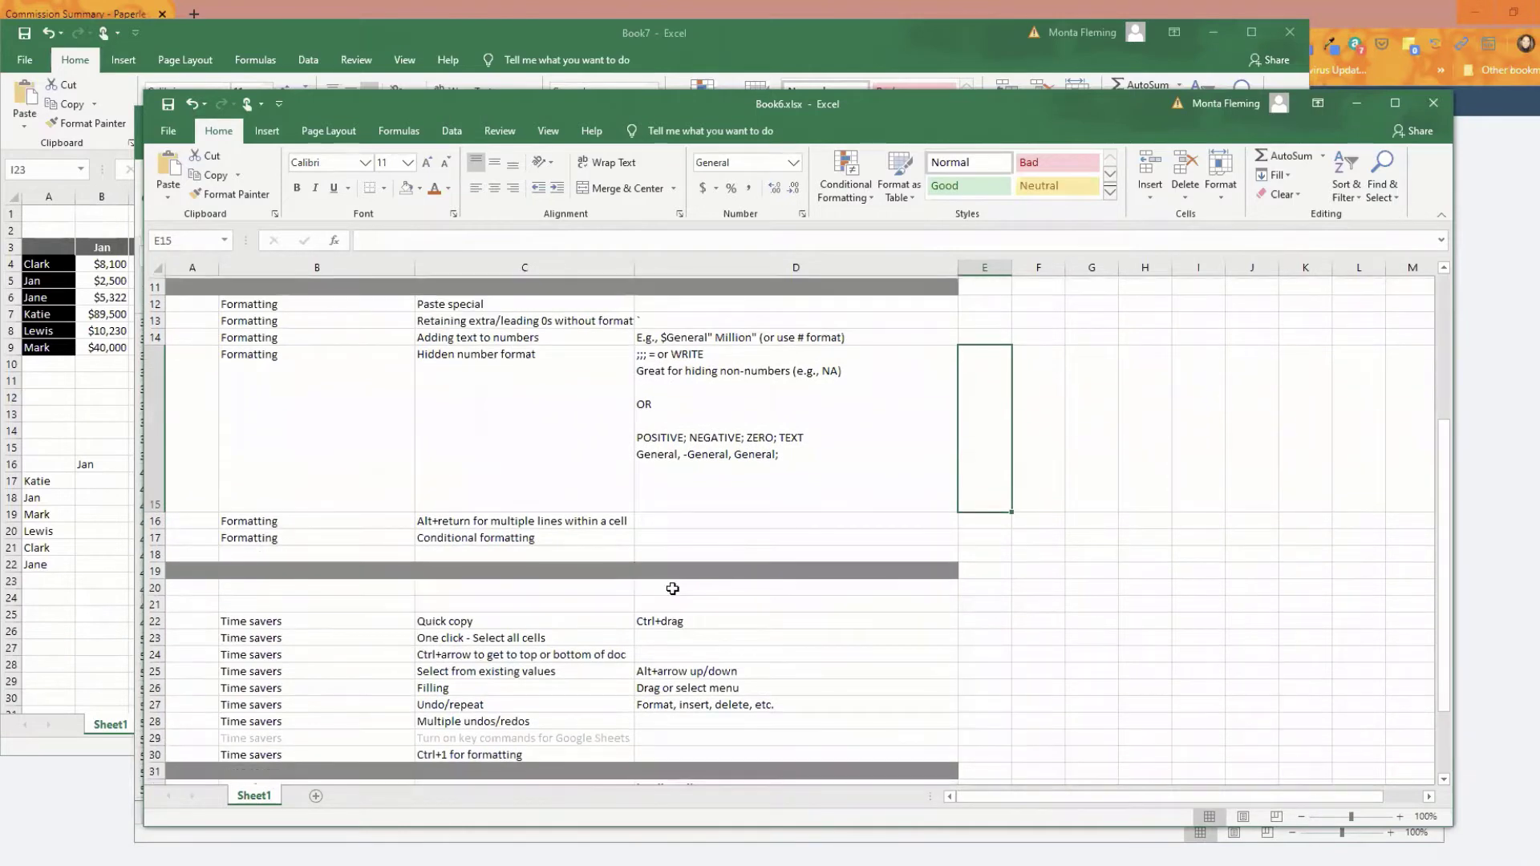
scroll(566, 513, "up", 3)
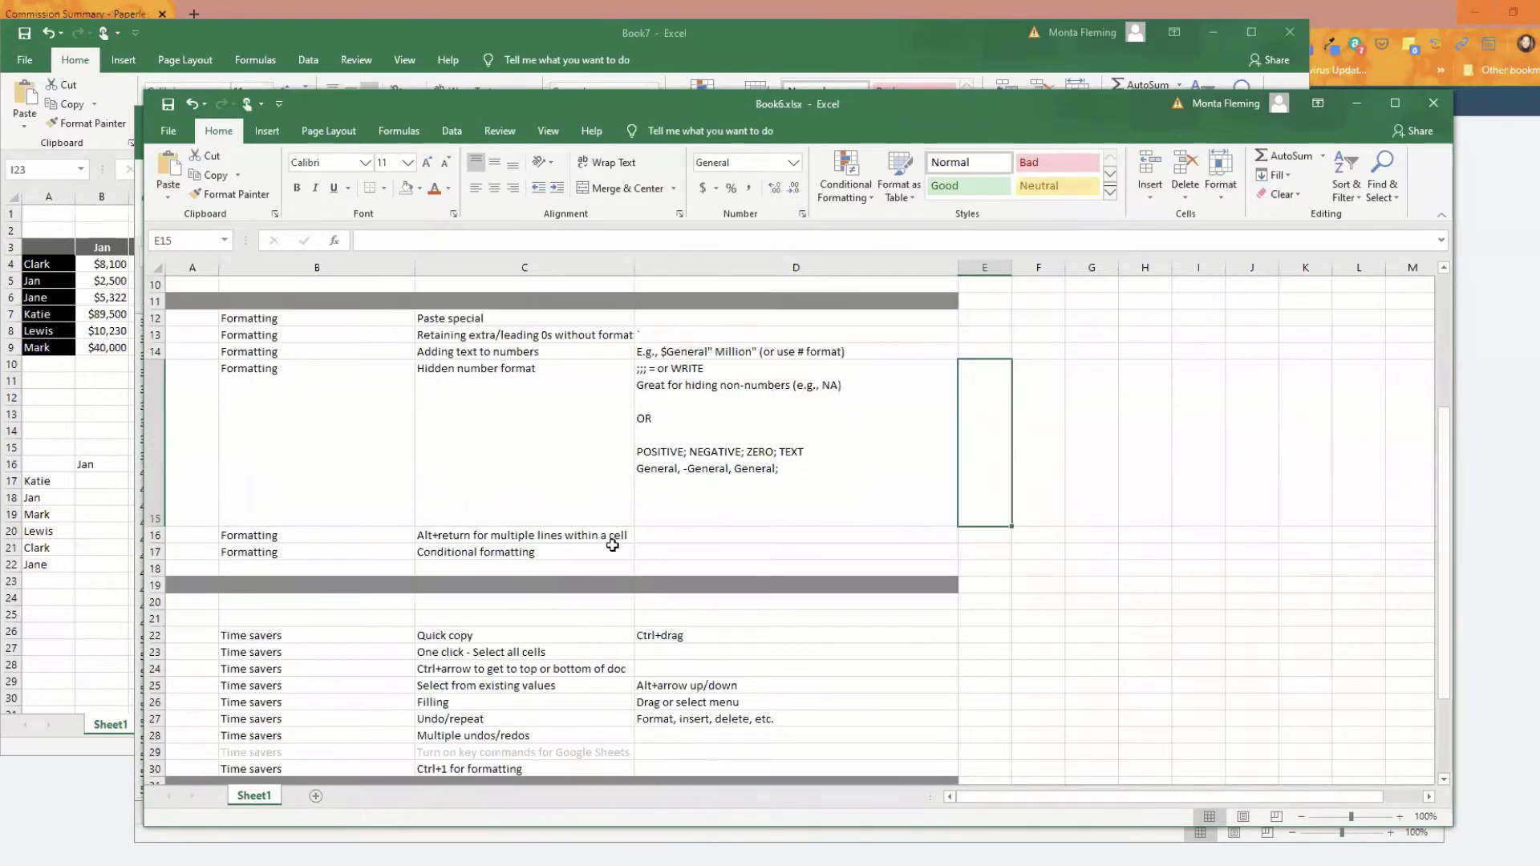
scroll(717, 516, "up", 3)
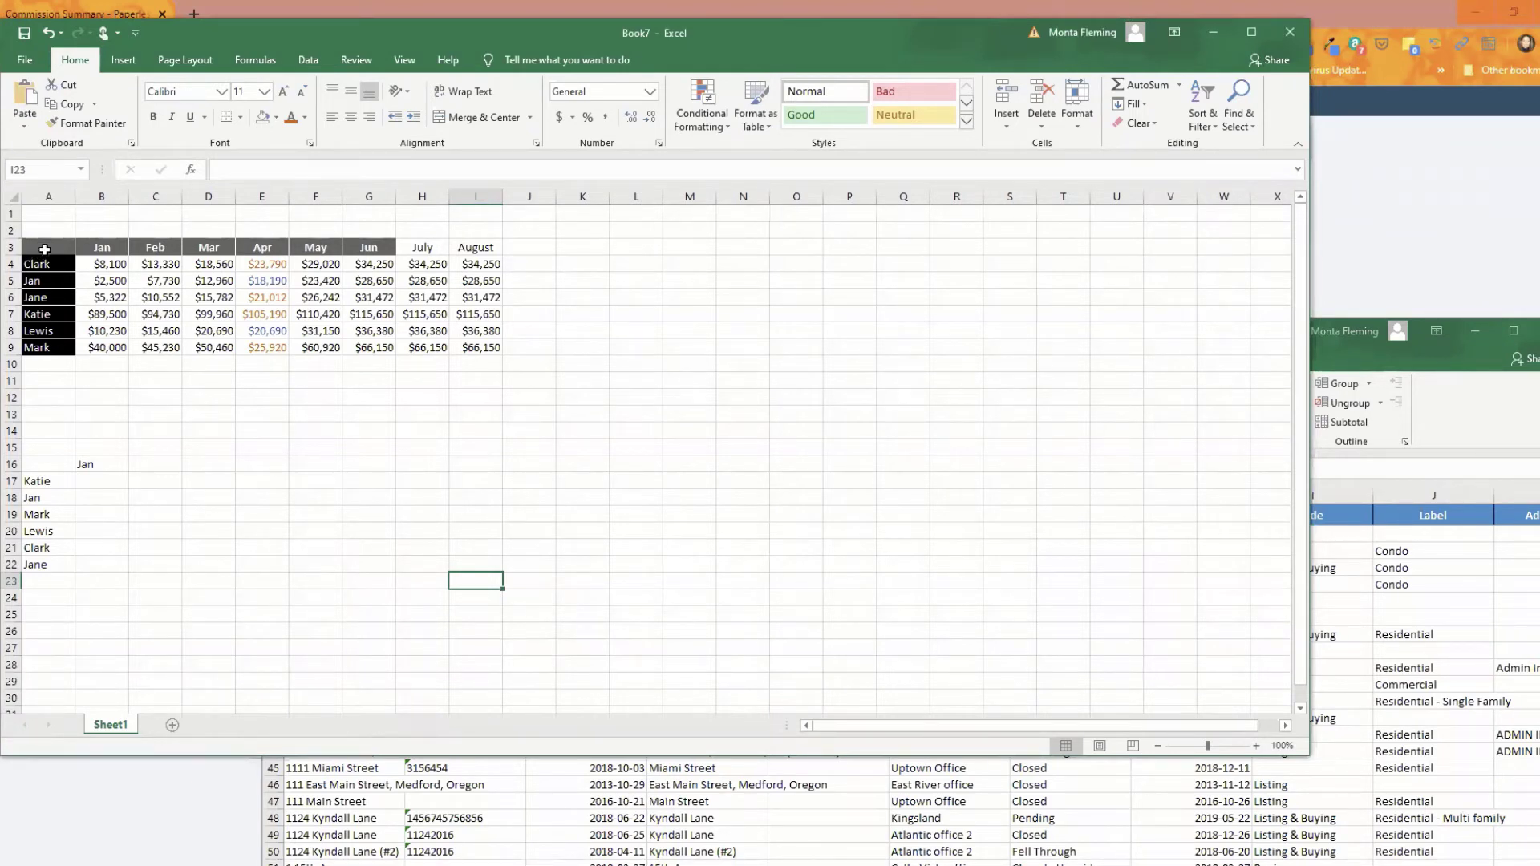
Step: Select the monthly table A3:I9 in Book7 and start a custom sort on it
left_click_drag(39, 247, 478, 347)
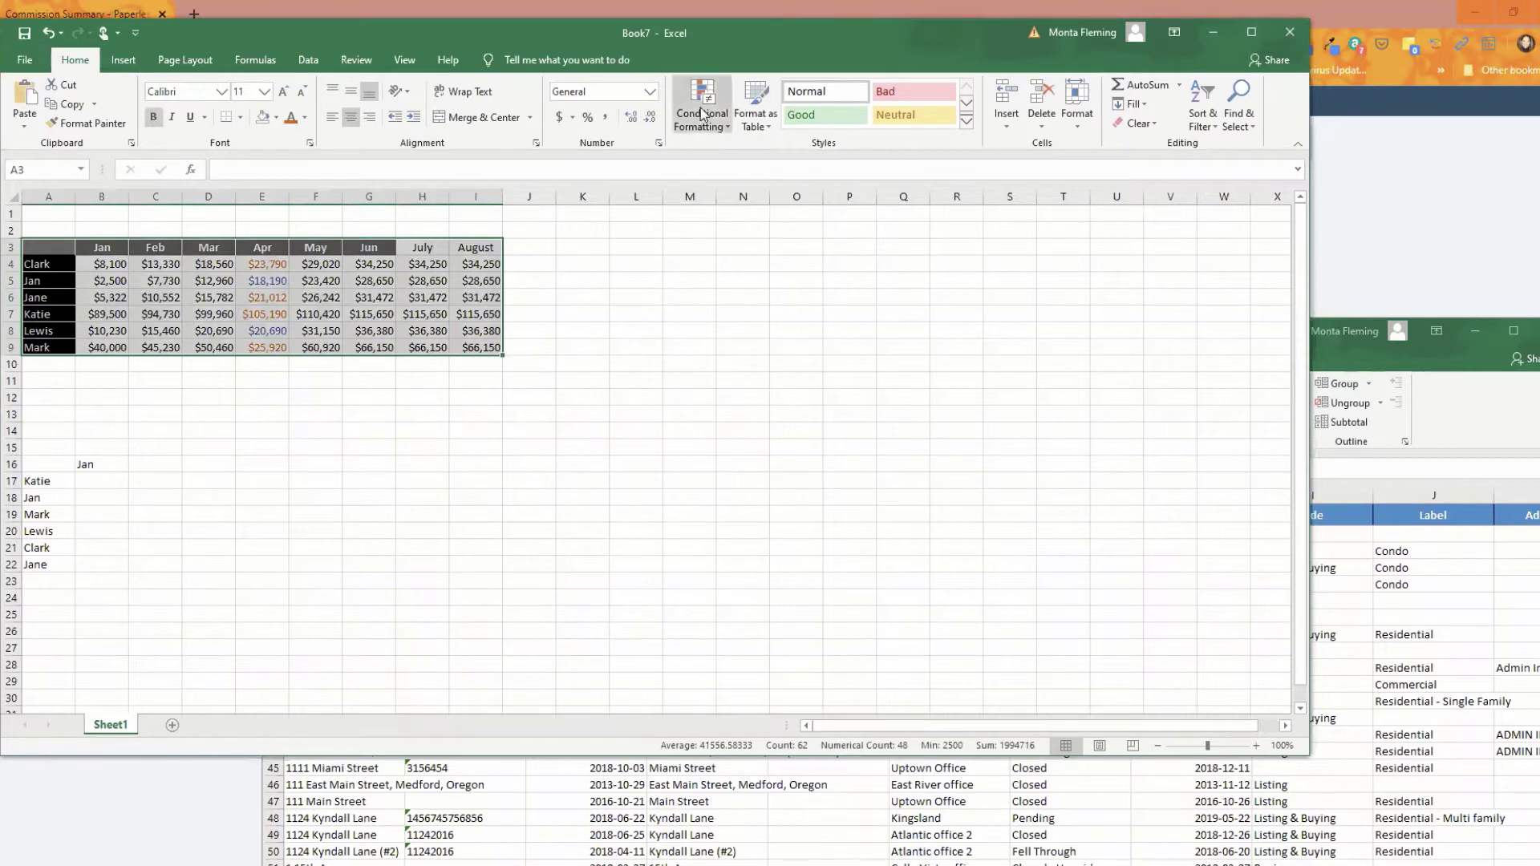
left_click(305, 62)
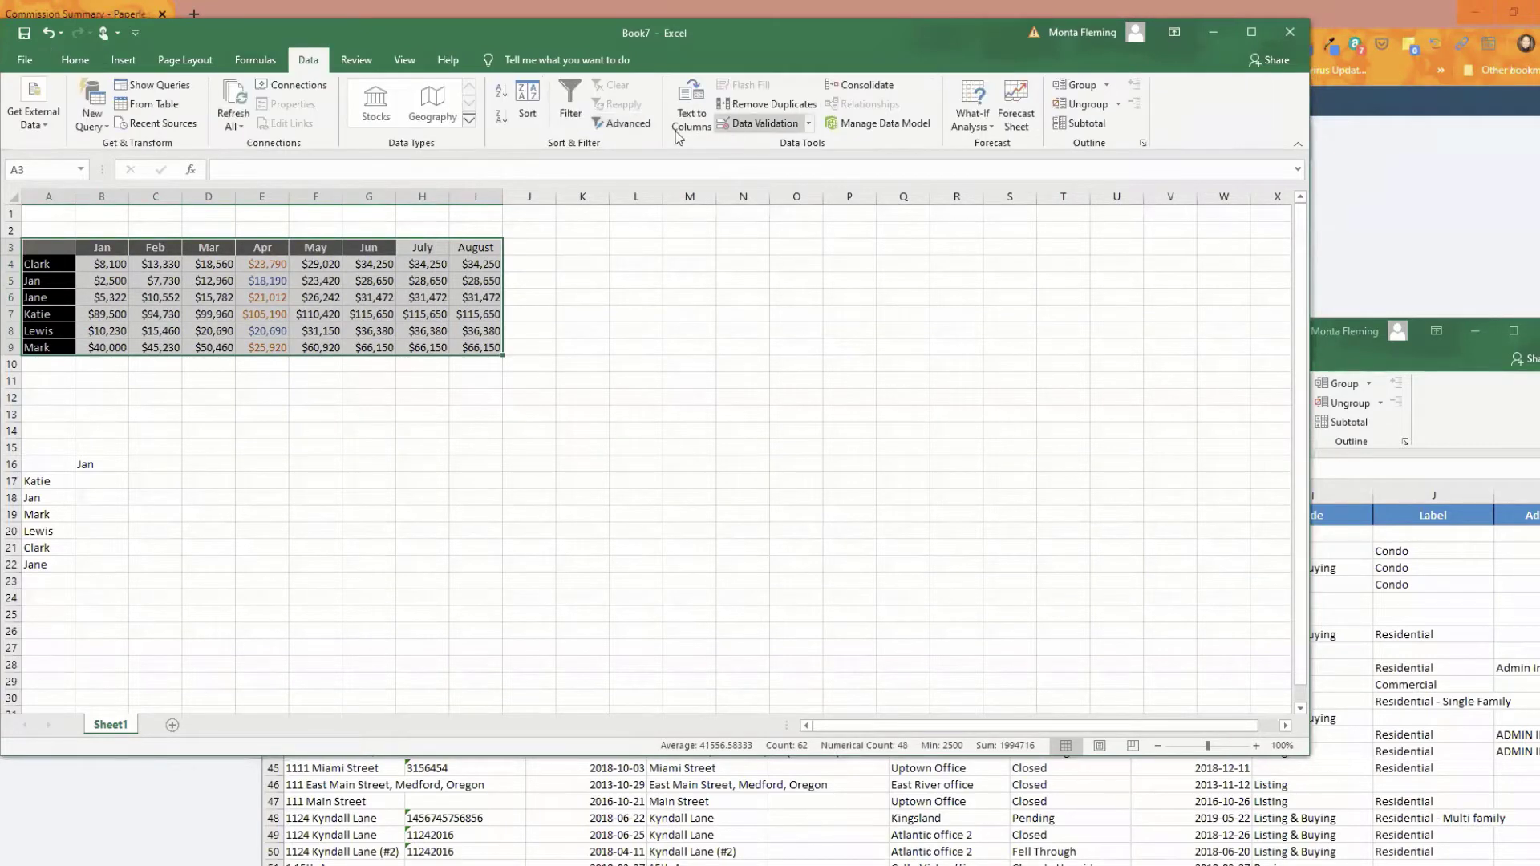
left_click(527, 104)
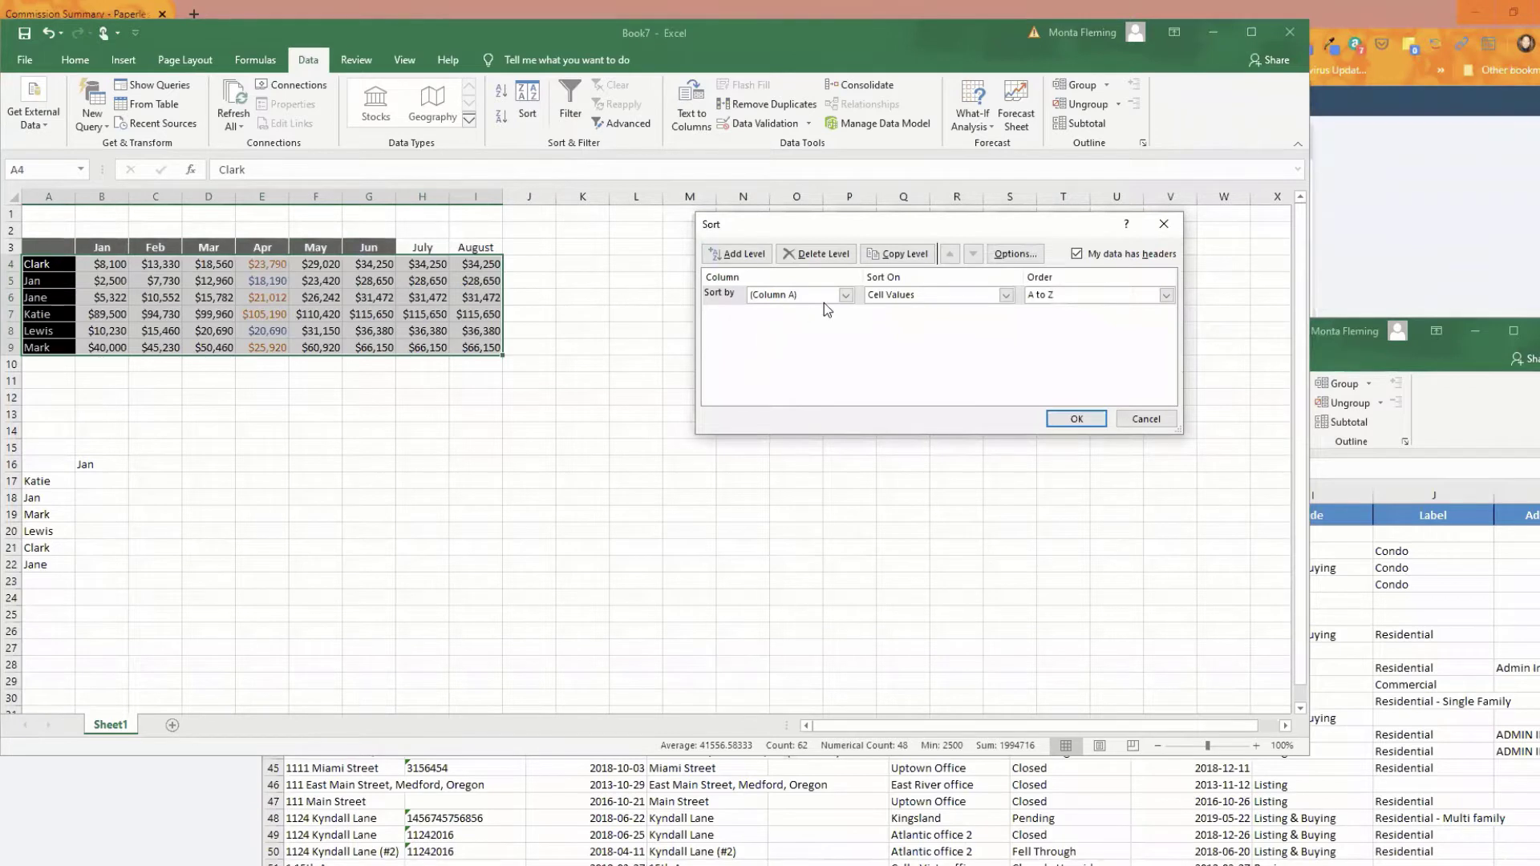
Step: Choose Mar as the sort column and view the available criteria to sort on
left_click(845, 295)
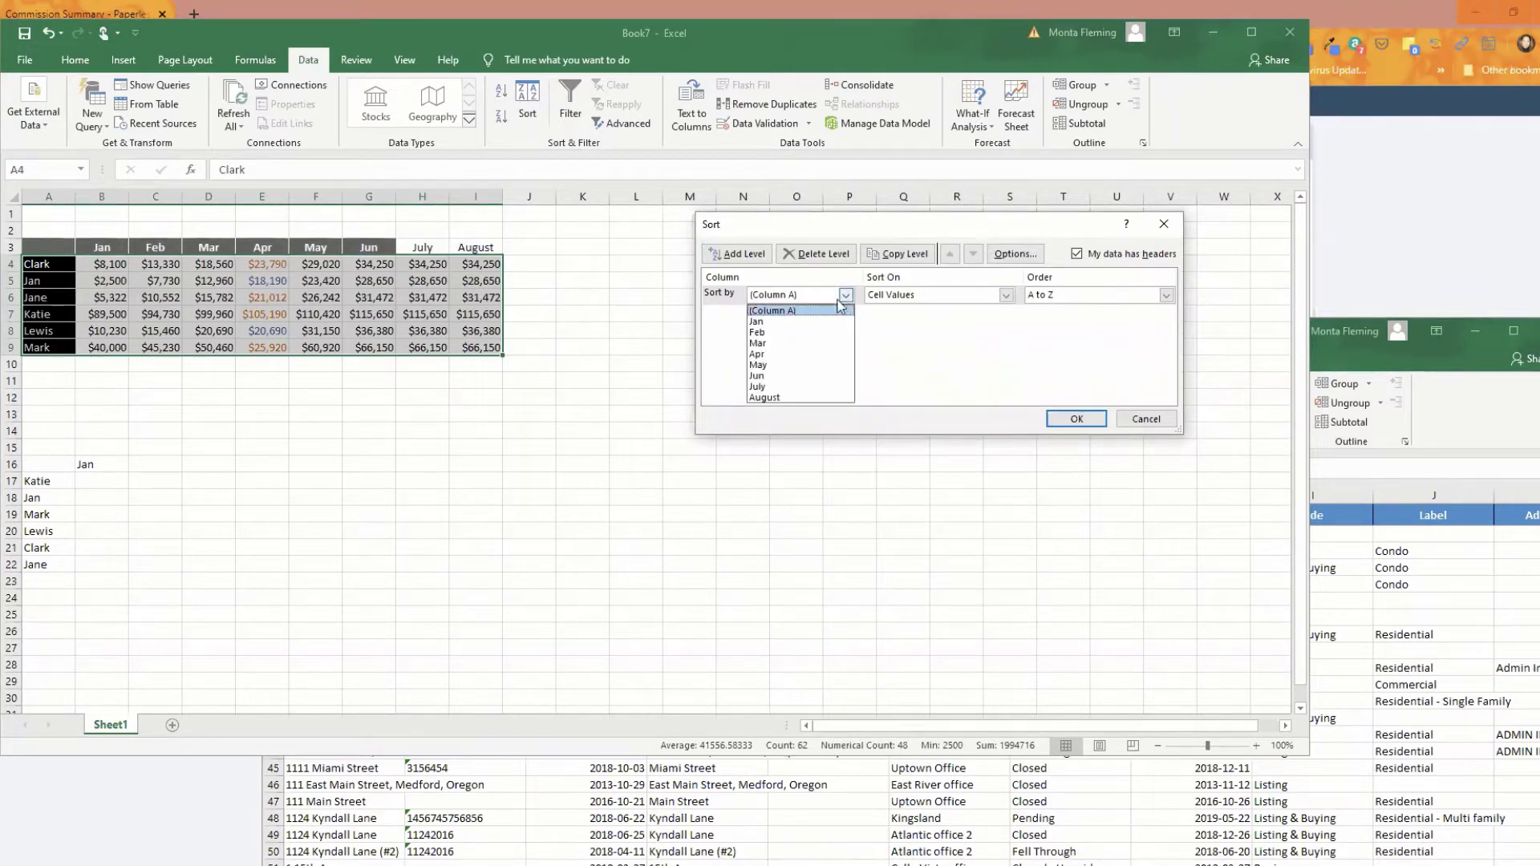
left_click(777, 343)
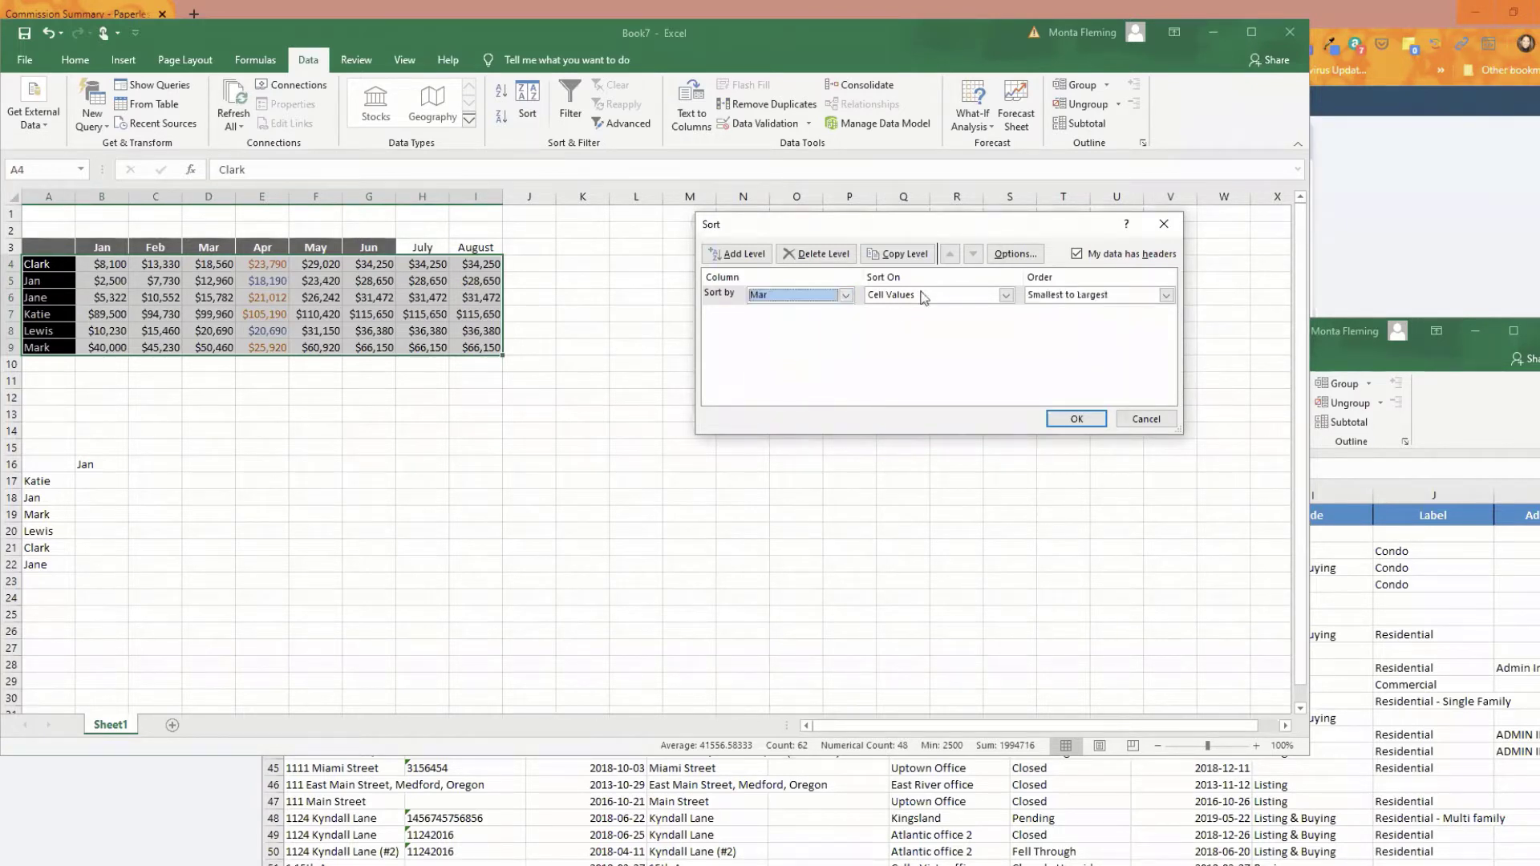
left_click(986, 299)
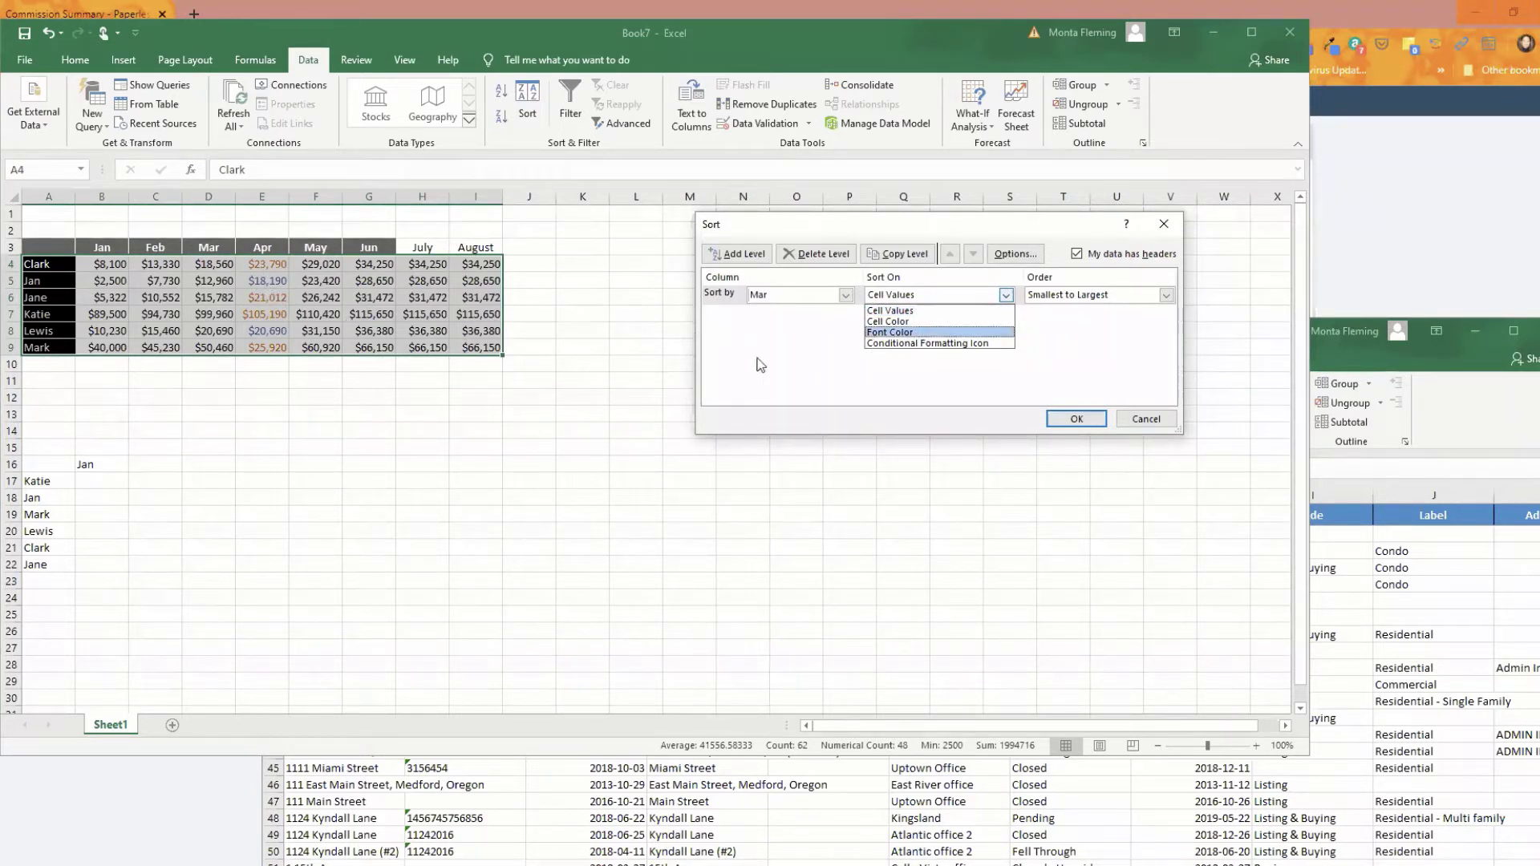
left_click(826, 292)
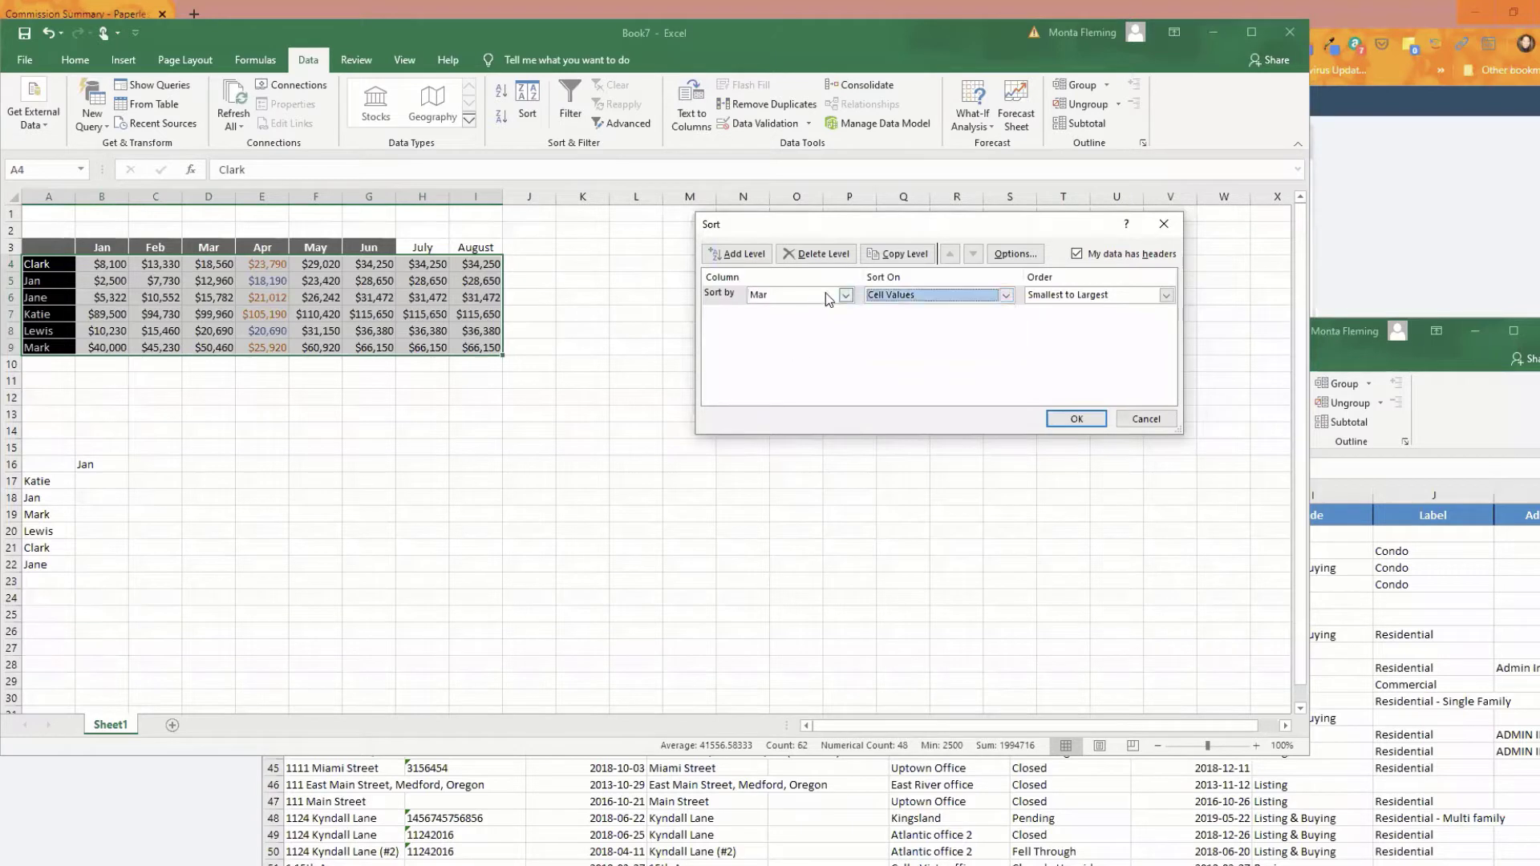
Step: Sort the table by the Apr column's font color, placing blue on top
left_click(825, 292)
left_click(773, 355)
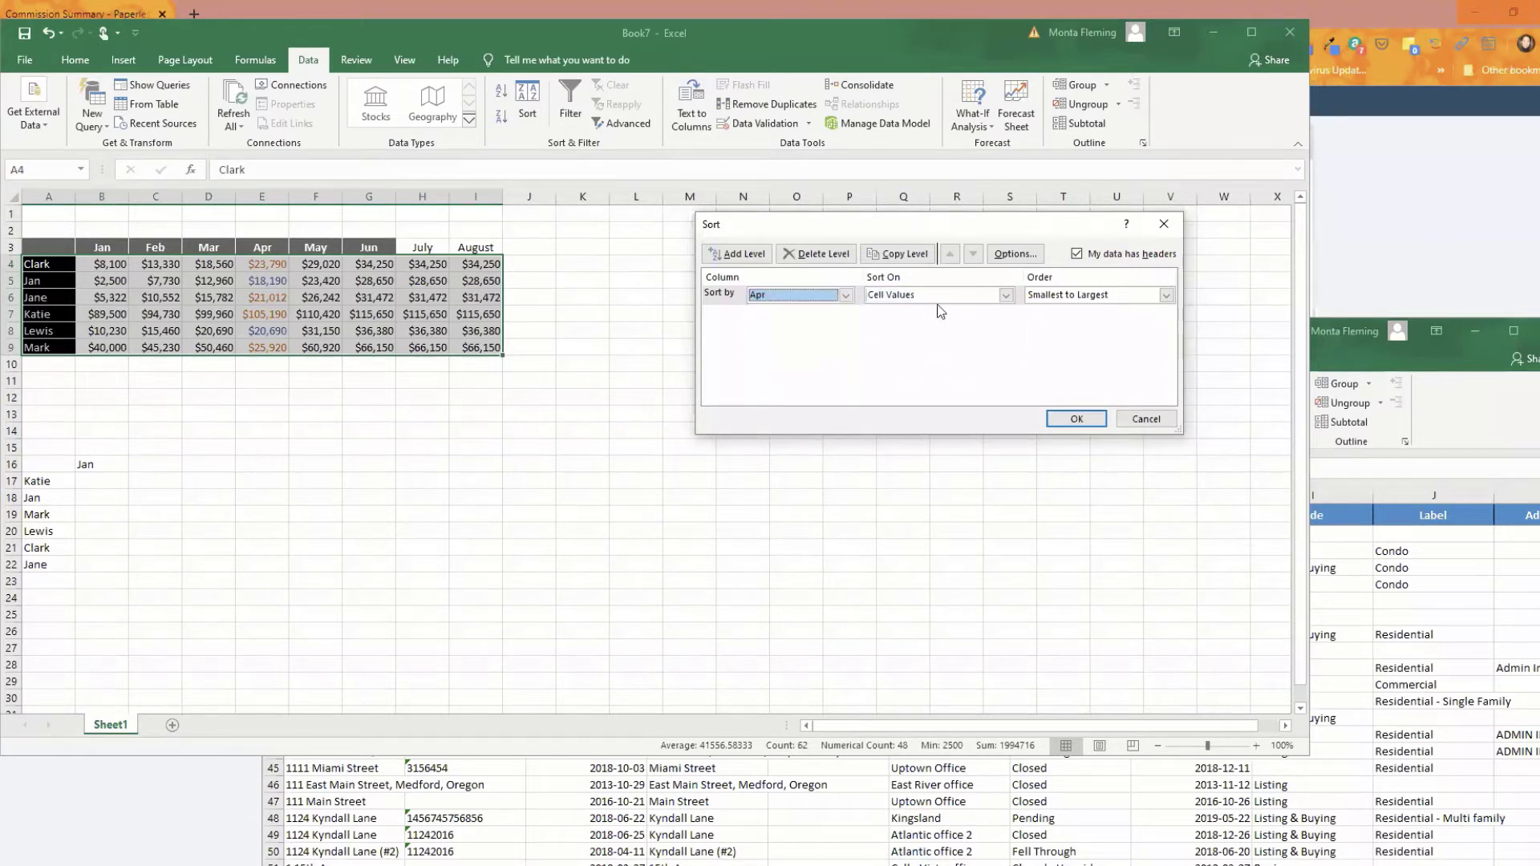
left_click(1005, 295)
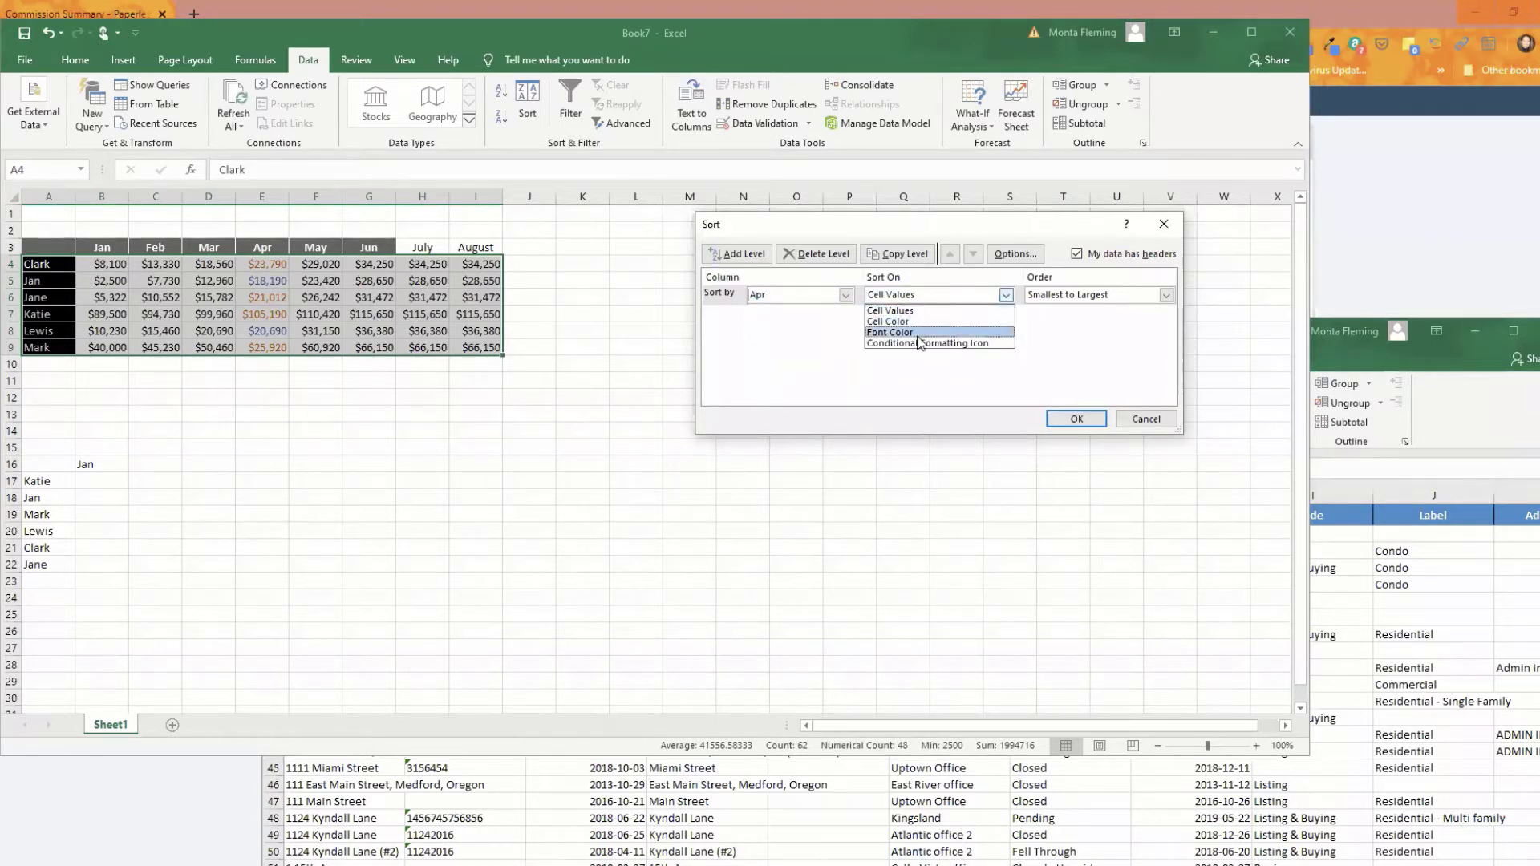
left_click(892, 332)
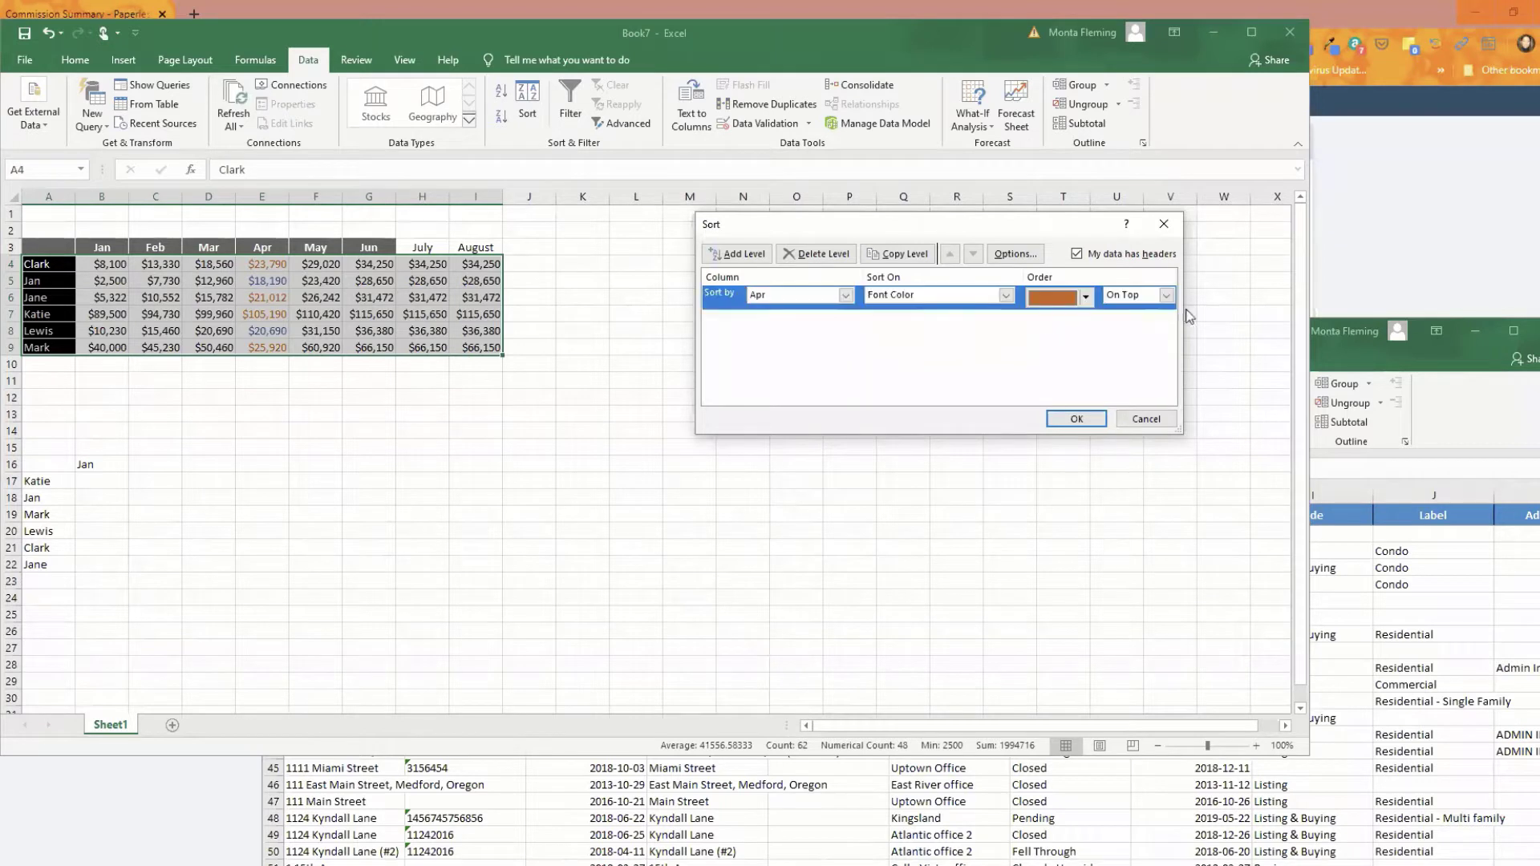
left_click(1085, 296)
left_click(1050, 333)
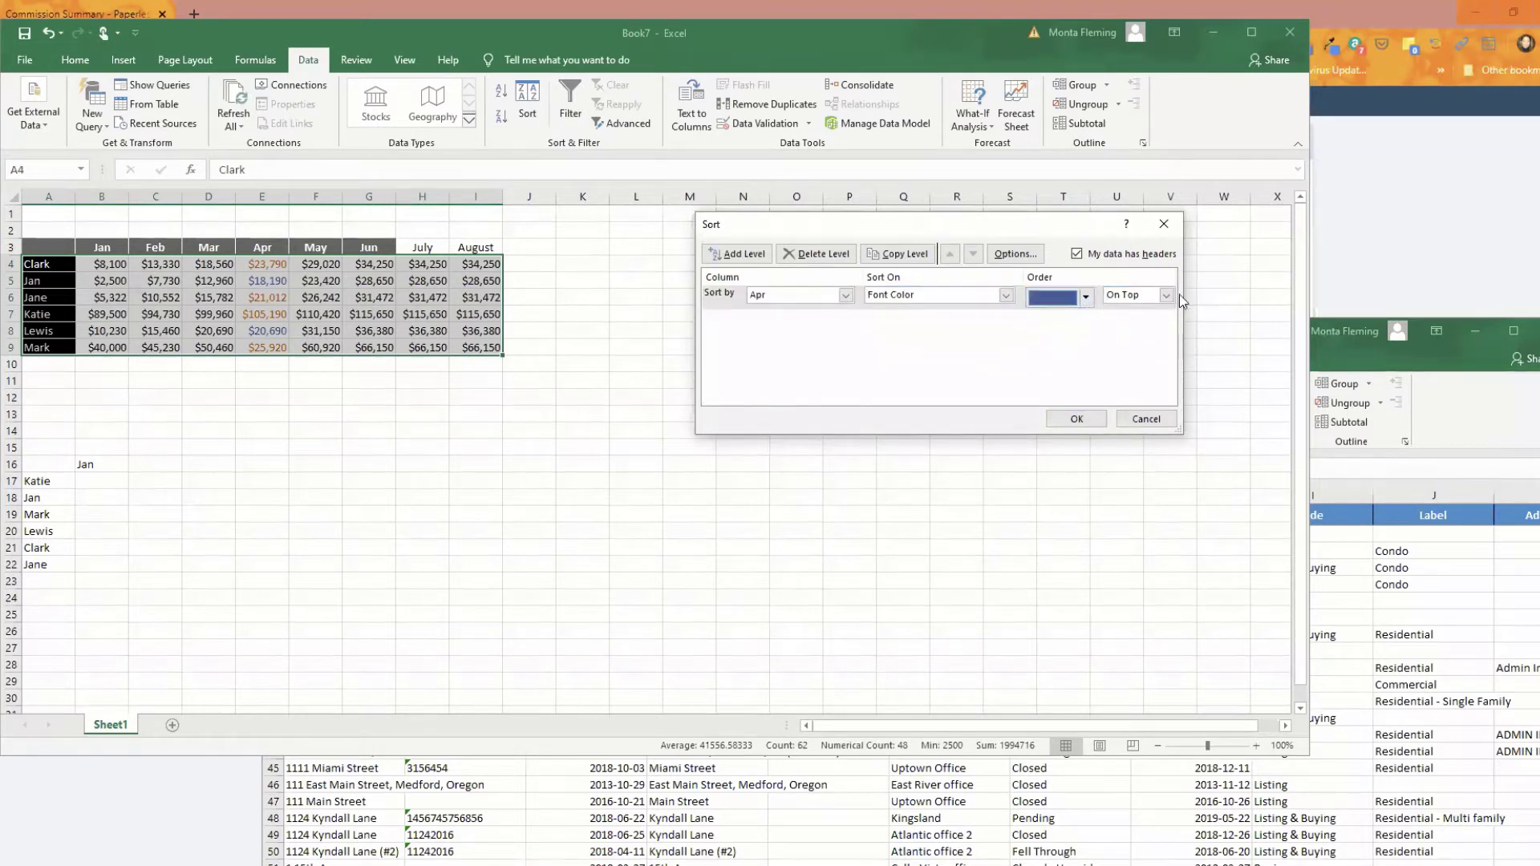
left_click(1164, 295)
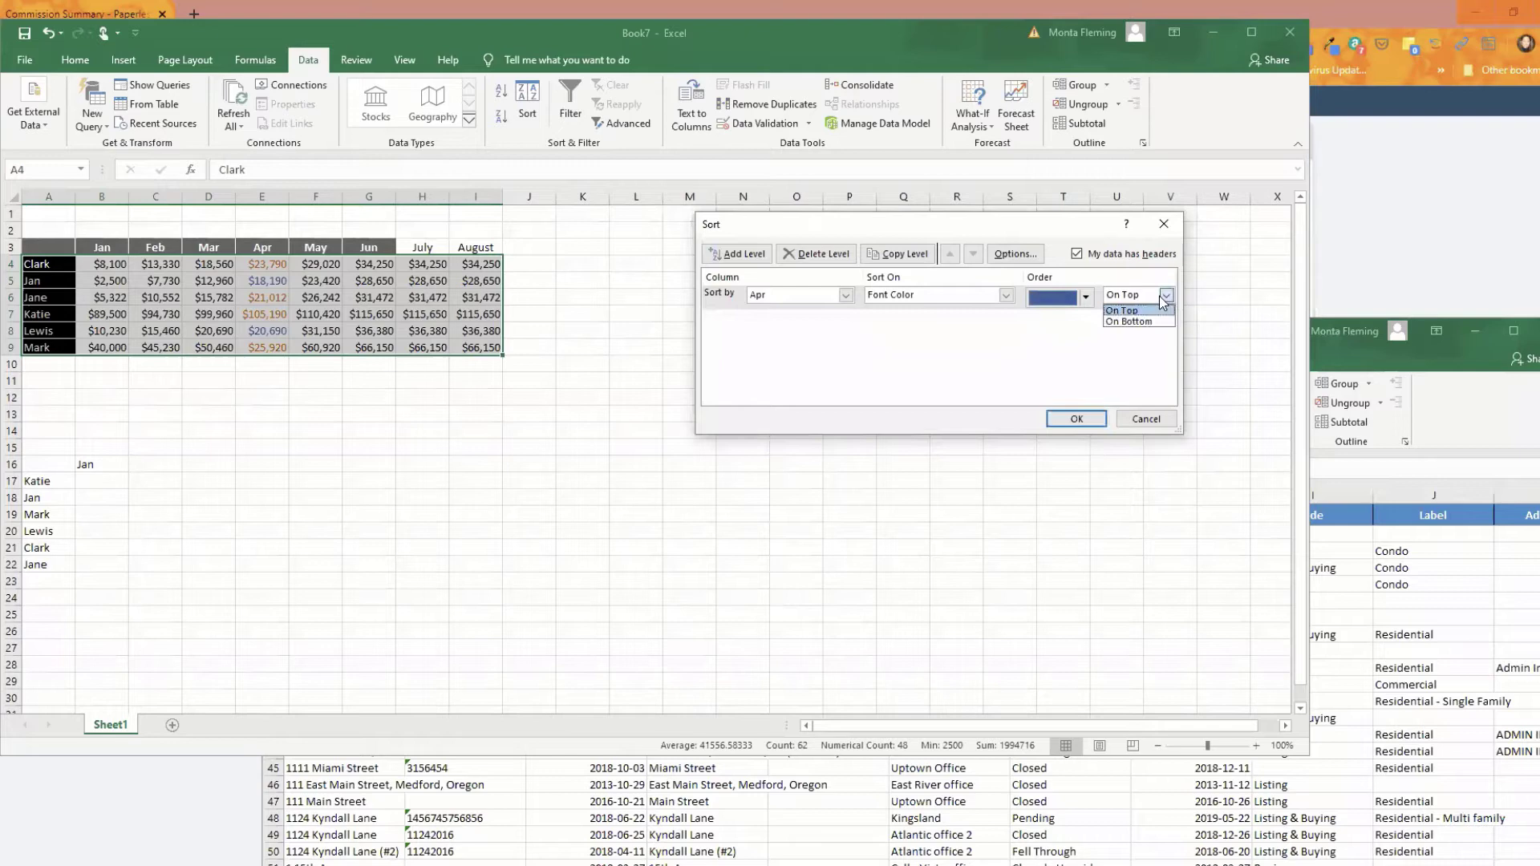
left_click(1076, 419)
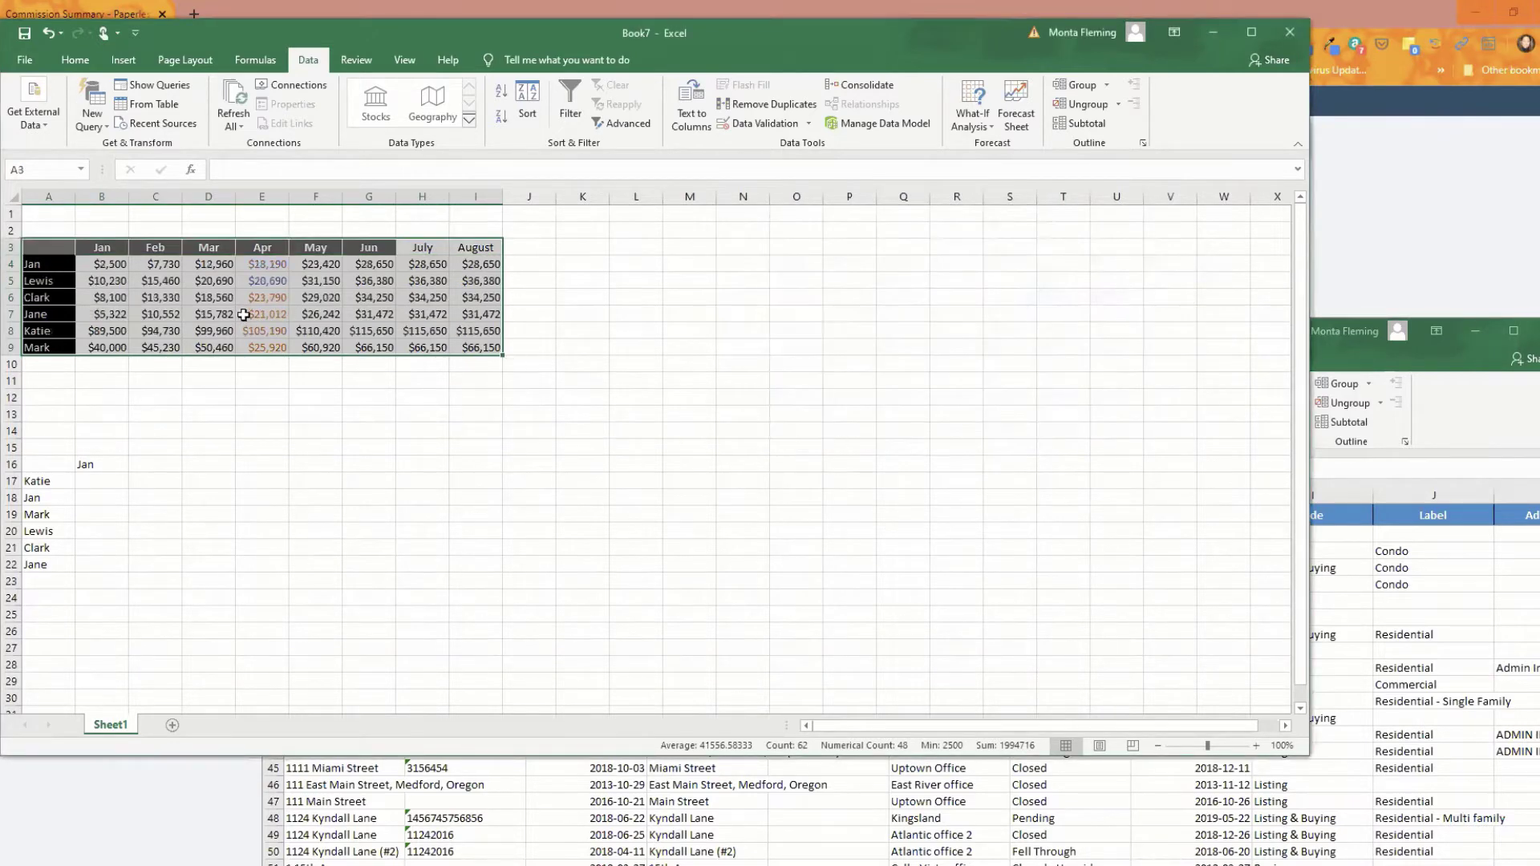
left_click(585, 460)
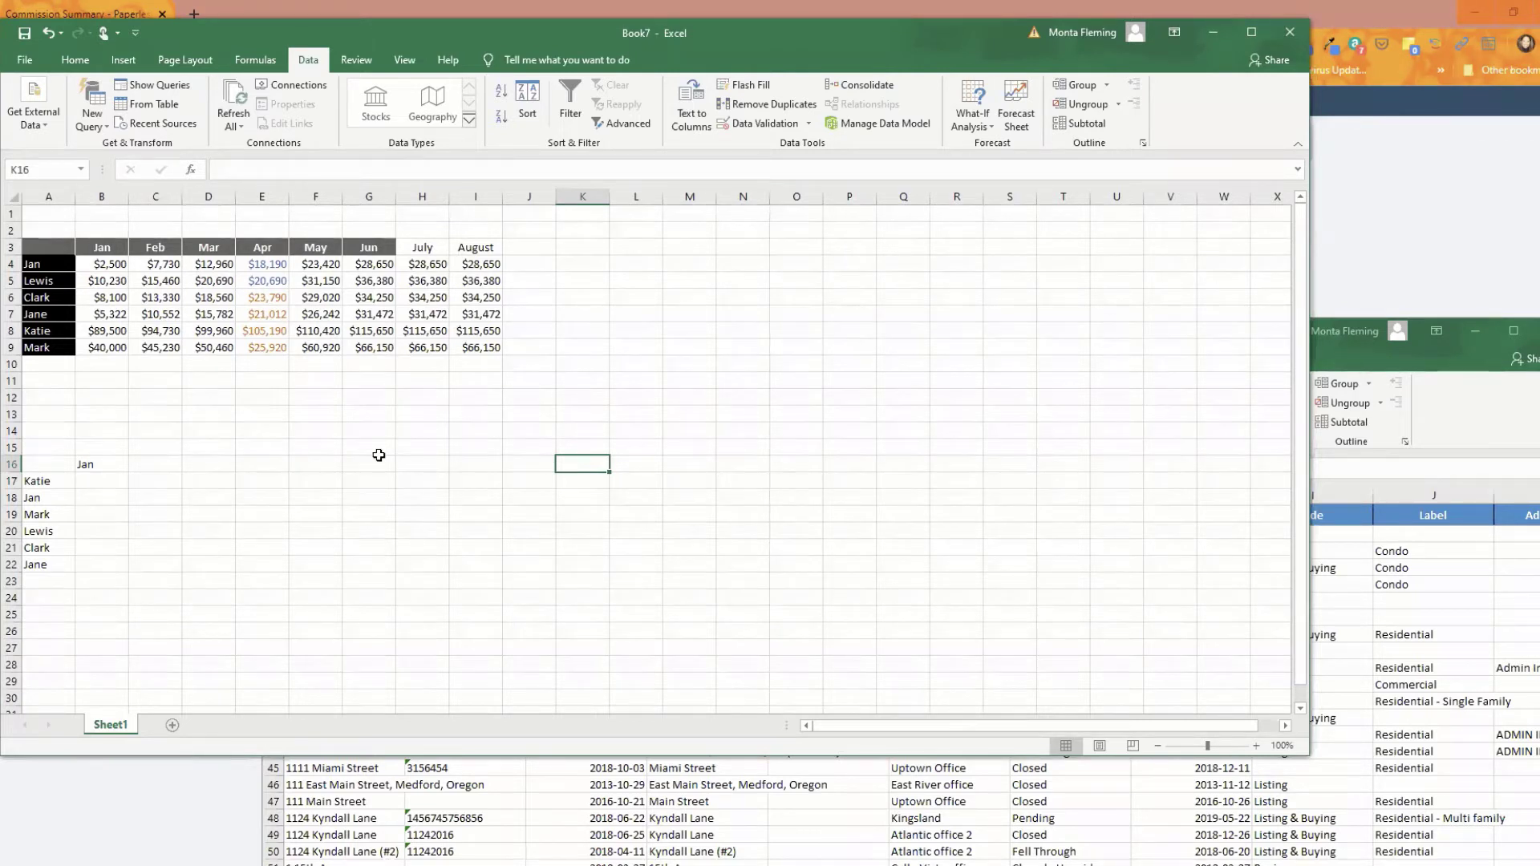
left_click(320, 413)
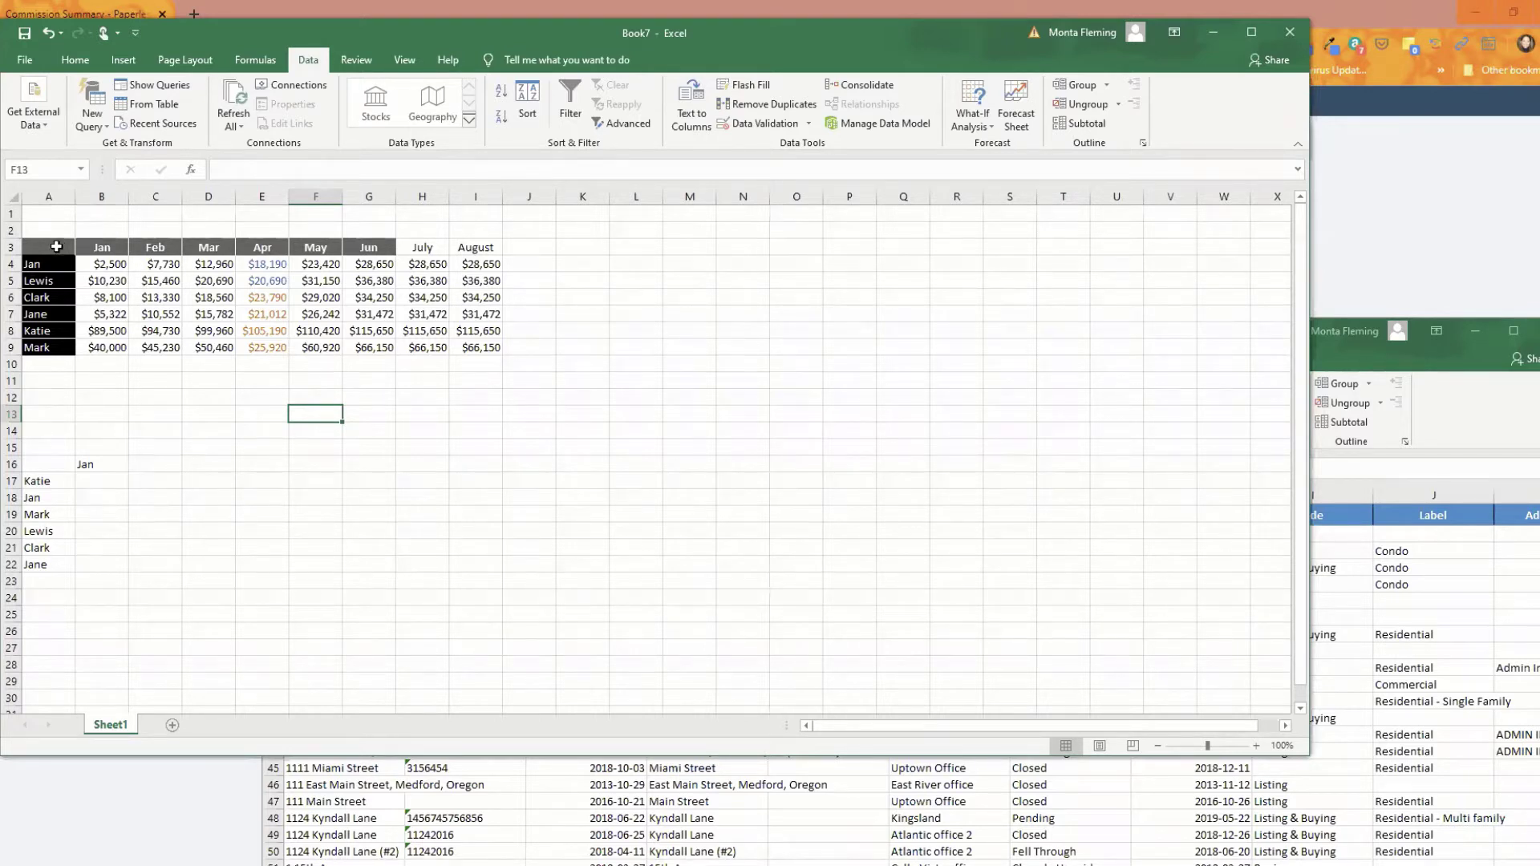
Step: Copy the sorted monthly table, cells A3:I9
left_click_drag(56, 245, 470, 347)
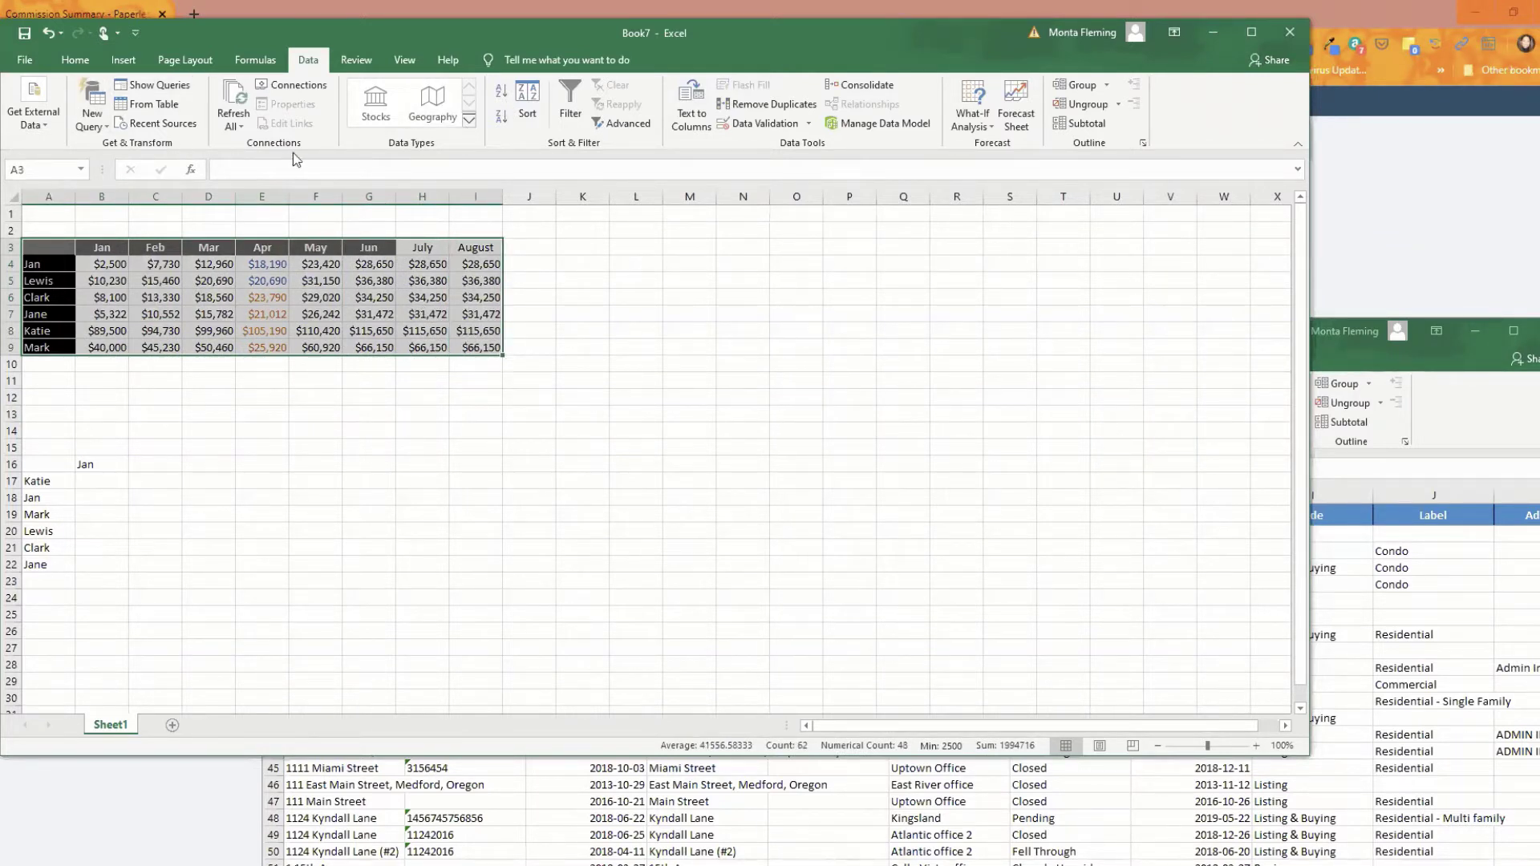
left_click(75, 60)
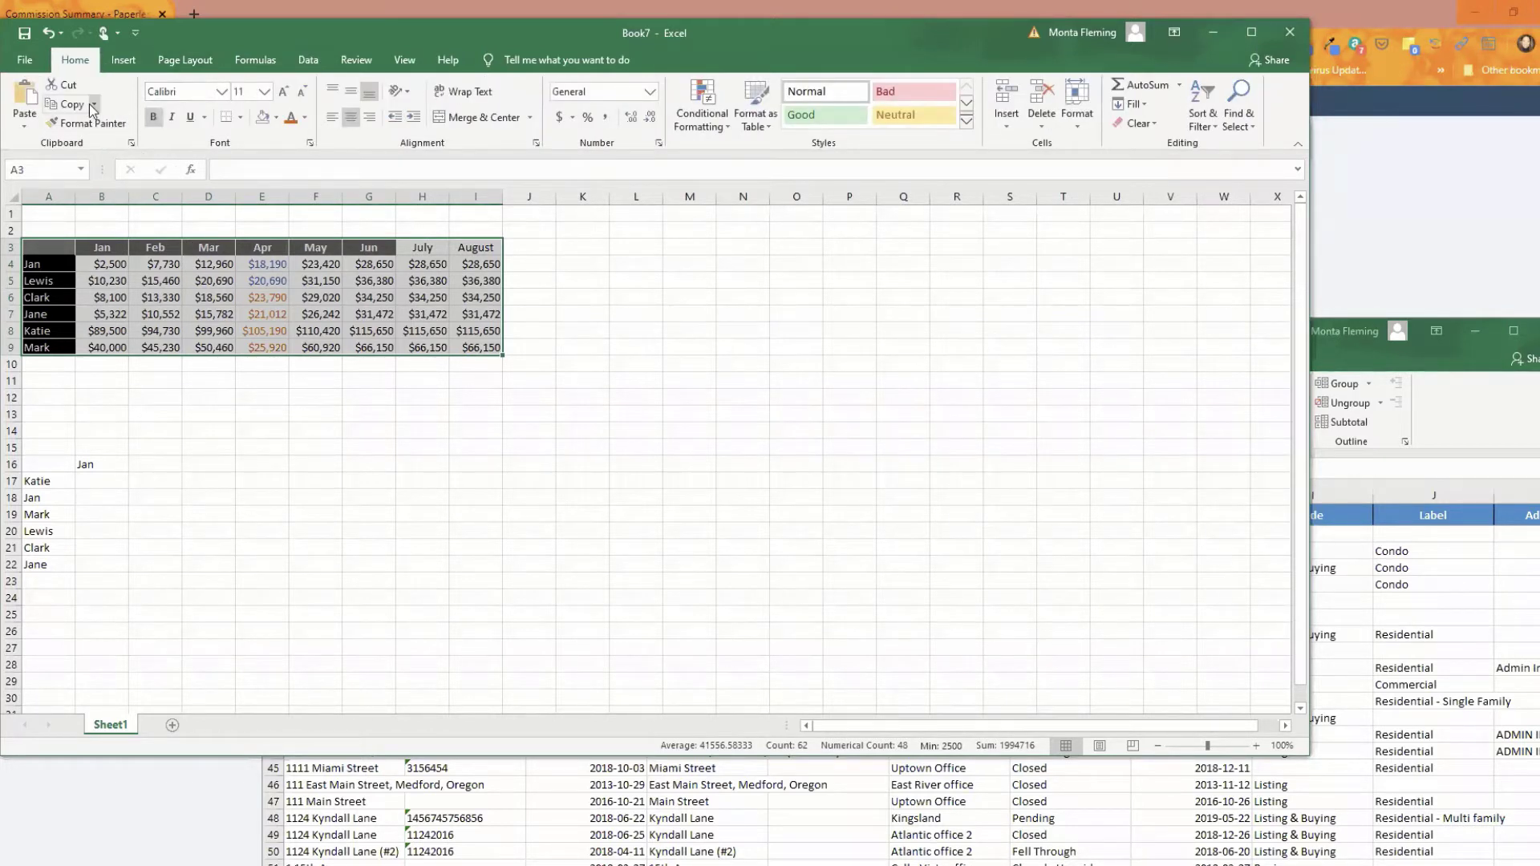
right_click(291, 301)
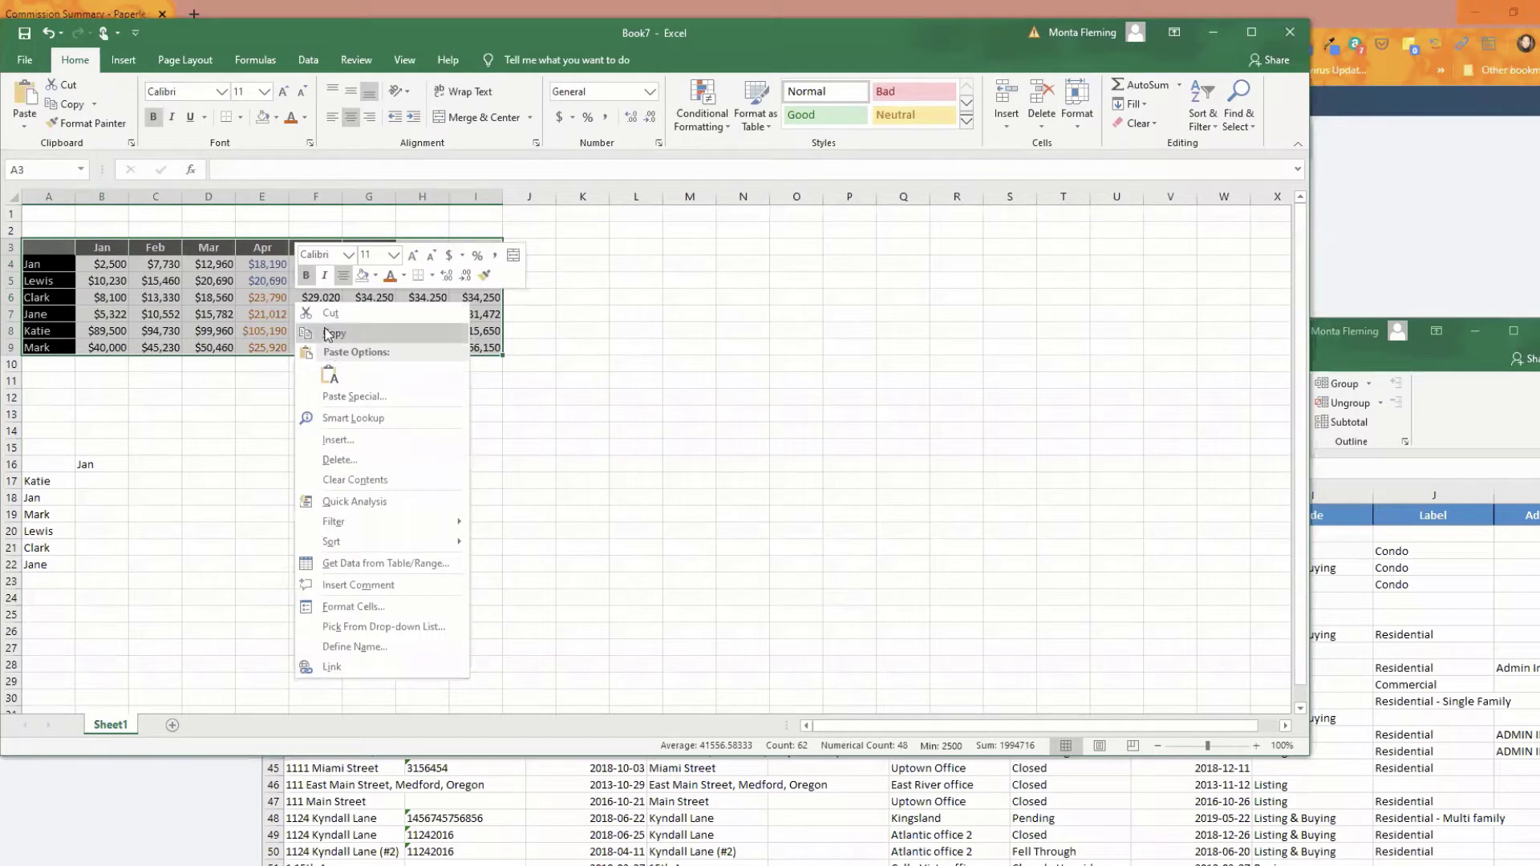
left_click(330, 333)
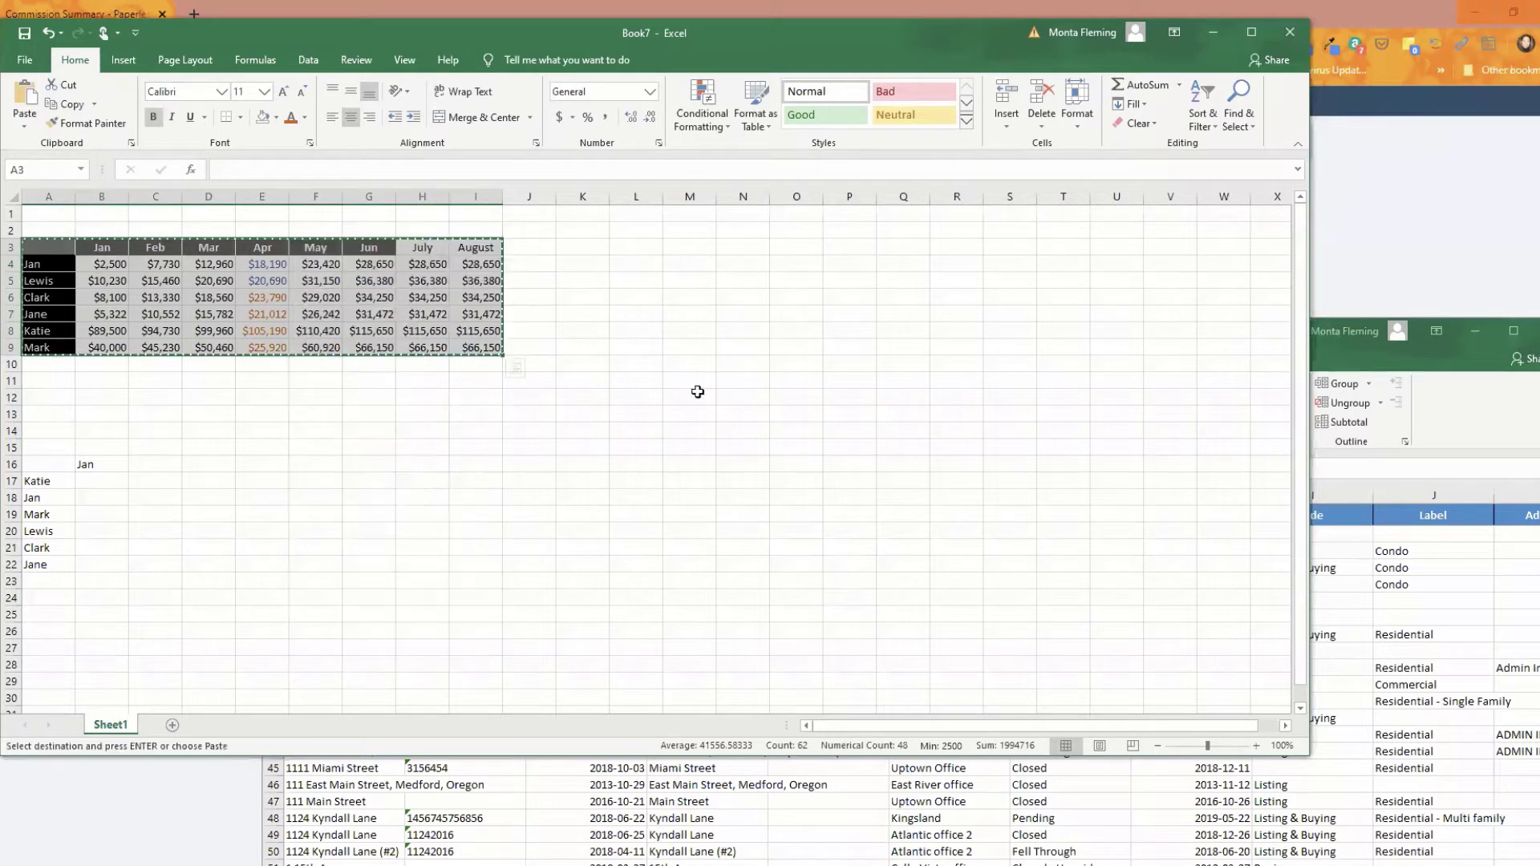
Step: Paste the copied table with rows and columns transposed, starting at cell J13
left_click(525, 415)
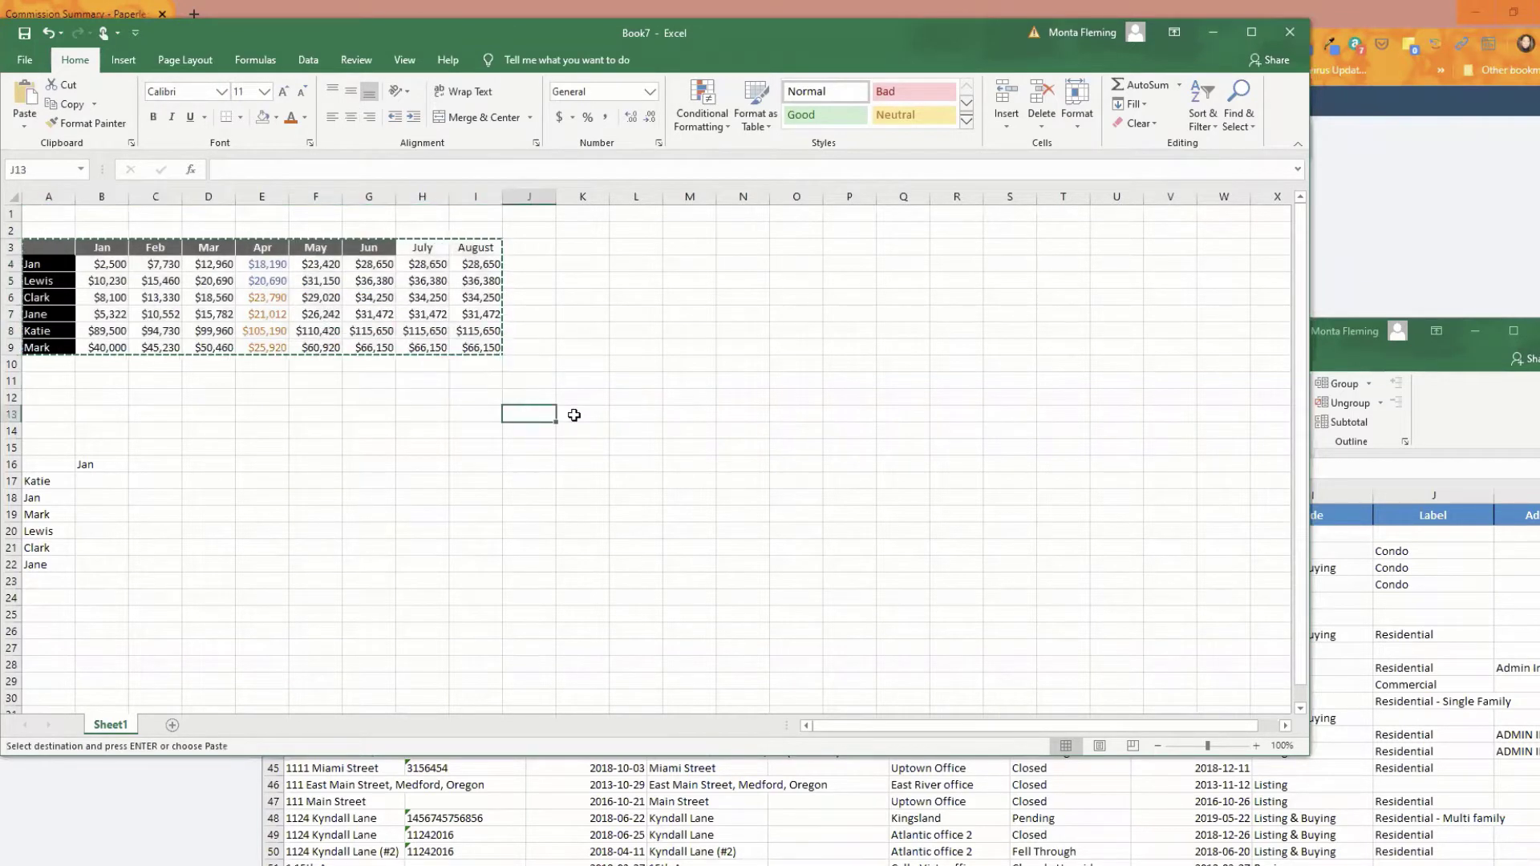
right_click(529, 414)
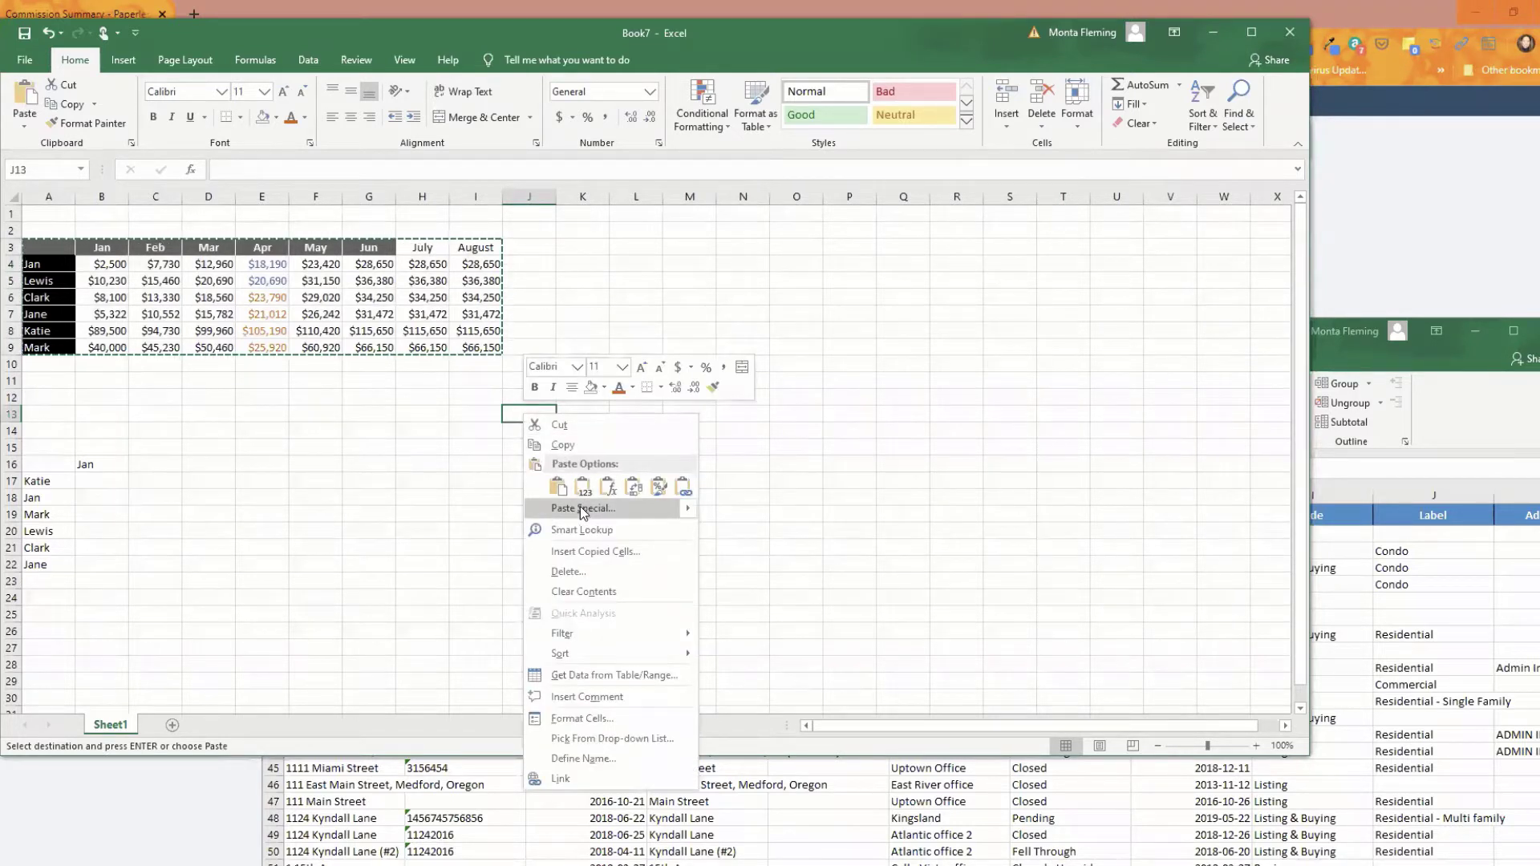
left_click(25, 127)
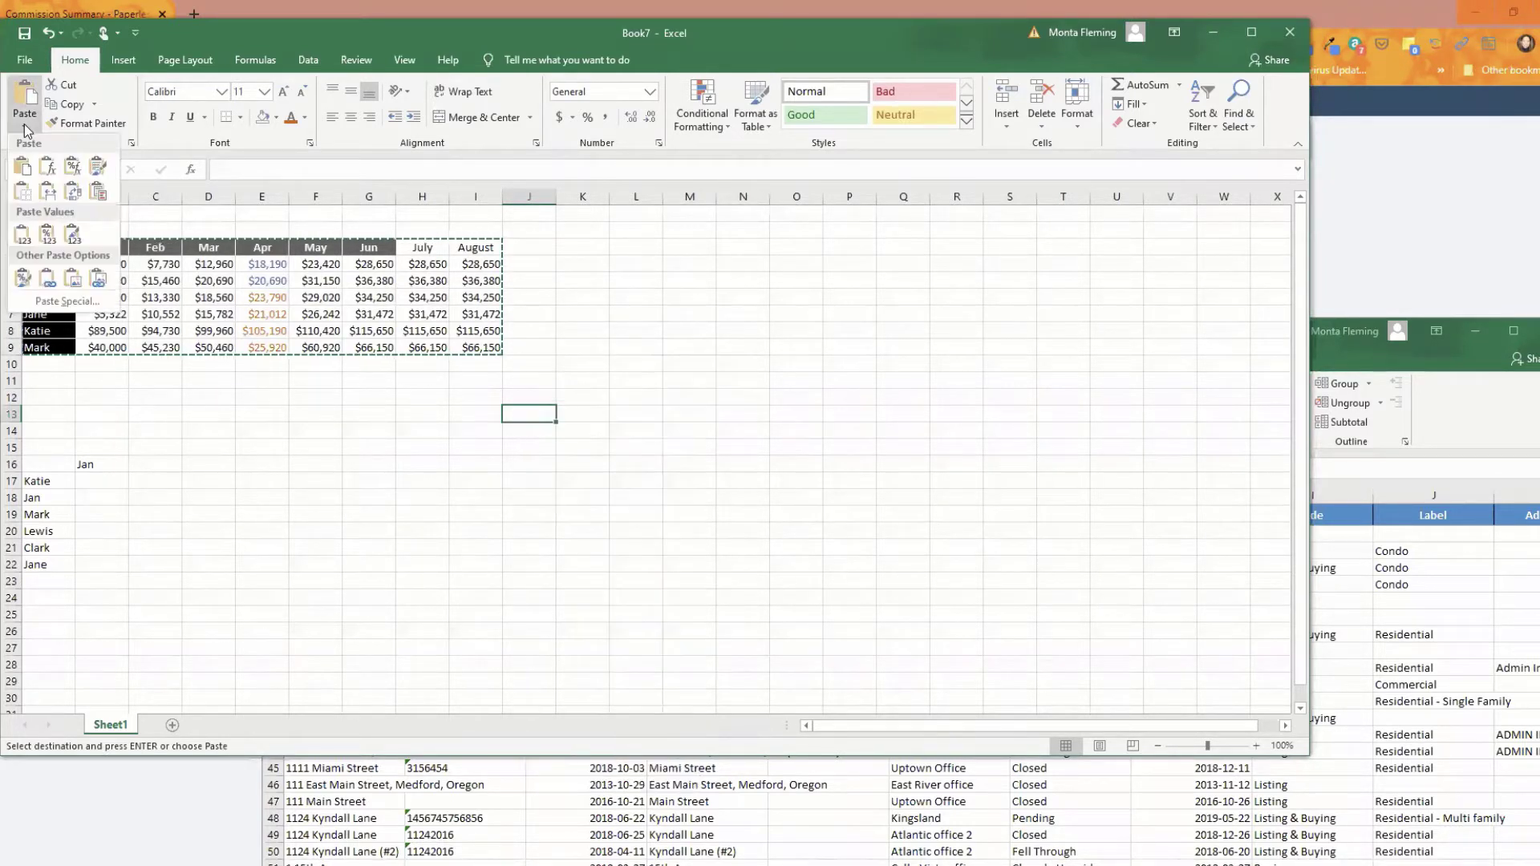
left_click(559, 457)
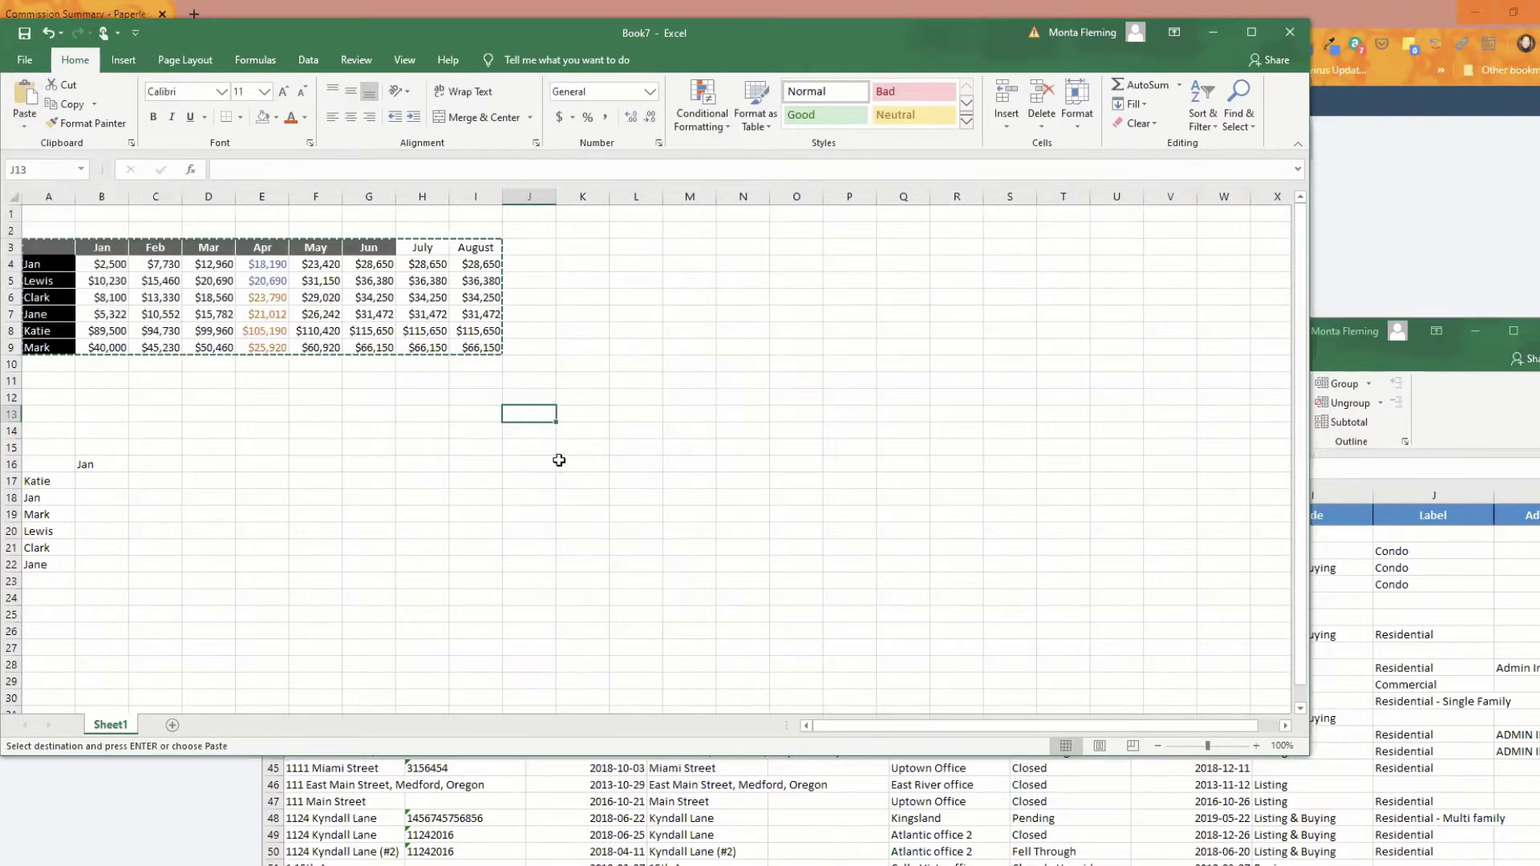
right_click(540, 417)
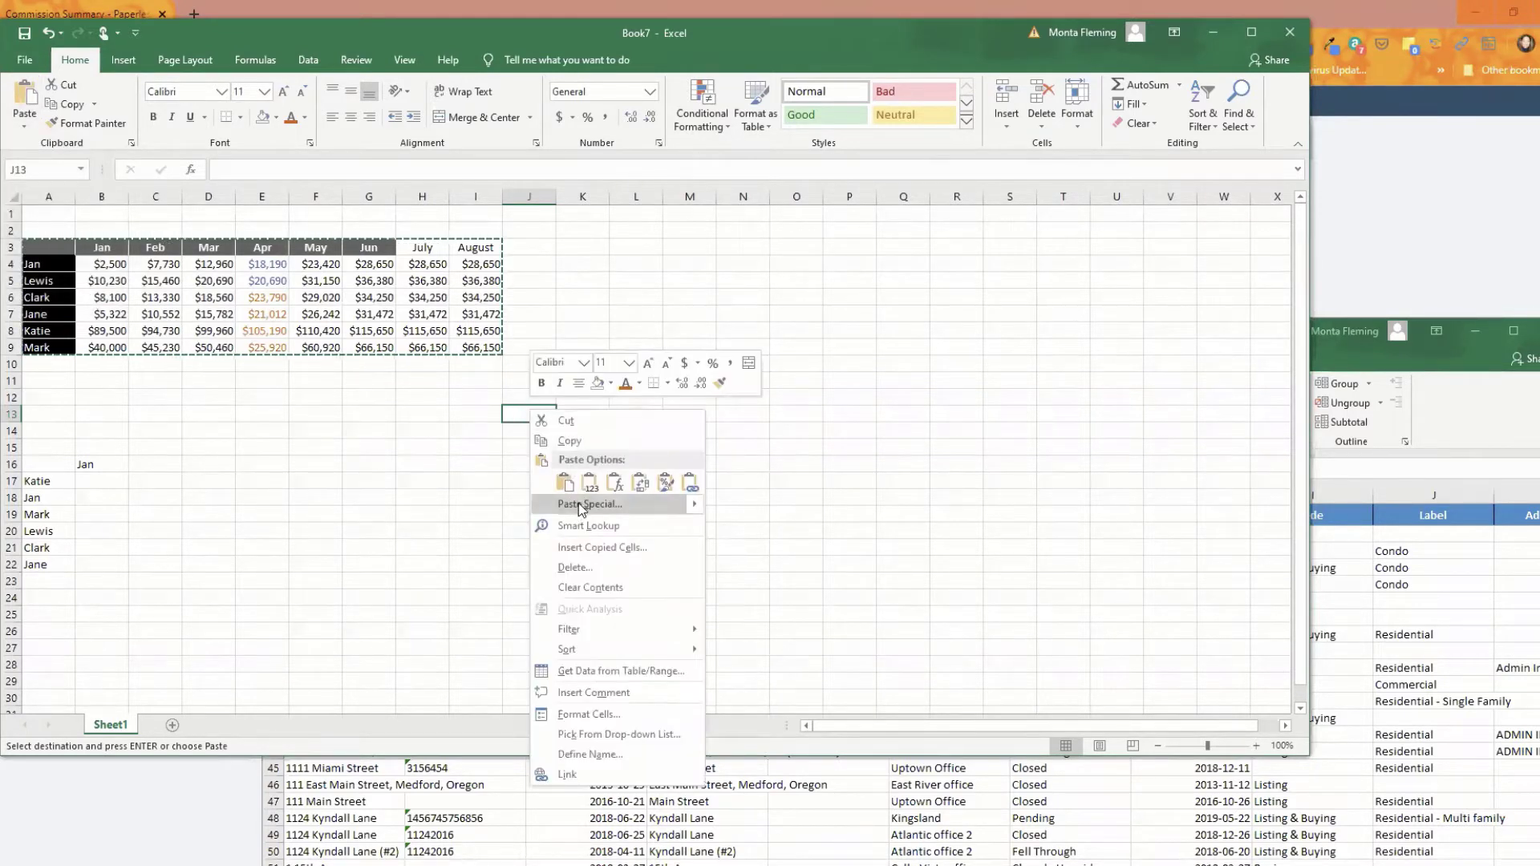
mouse_move(695, 504)
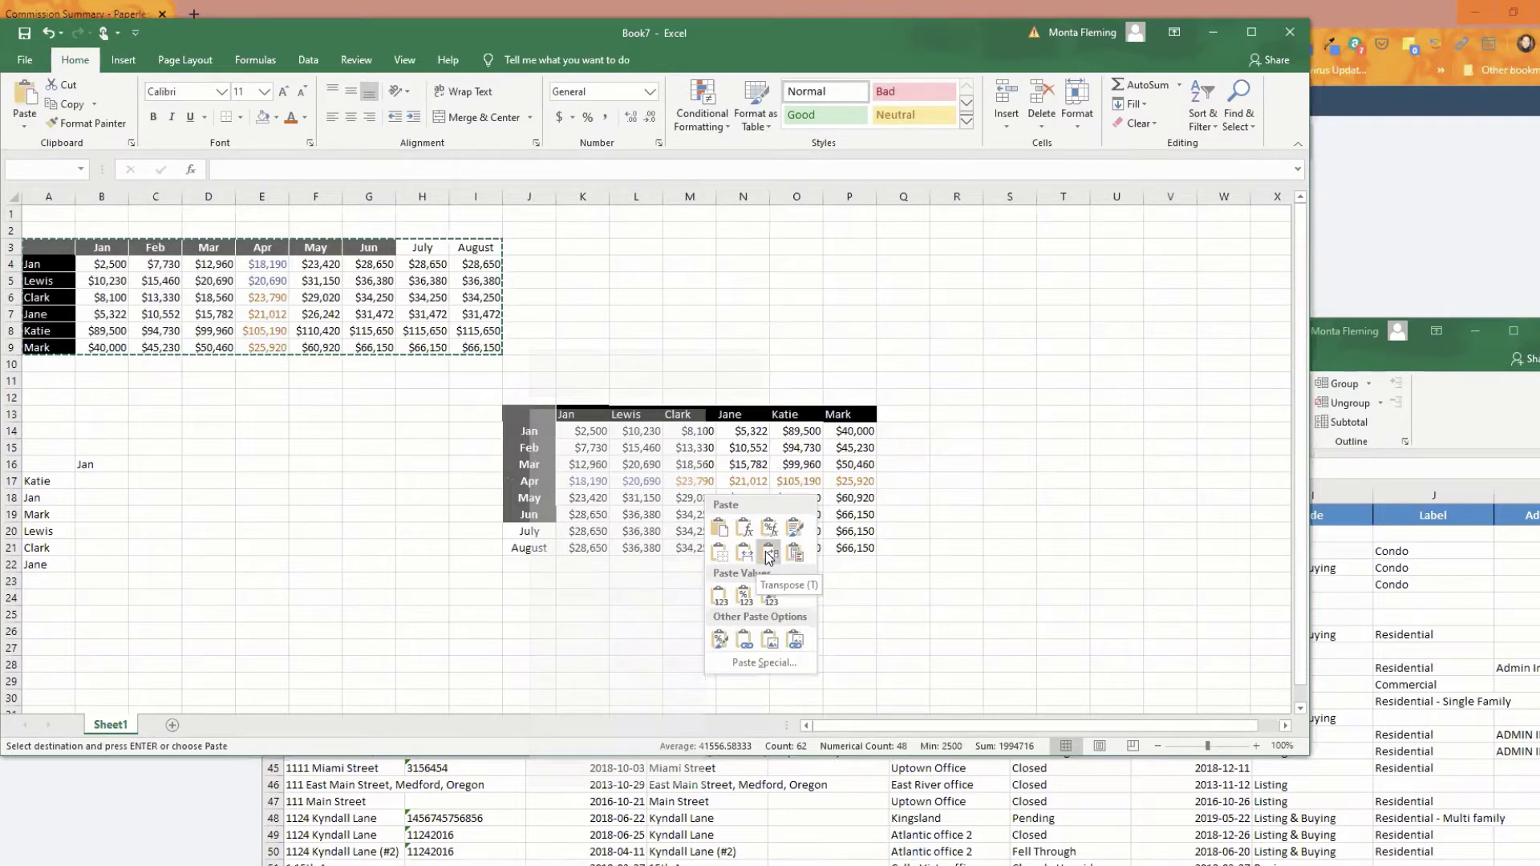
left_click(768, 556)
left_click(1079, 514)
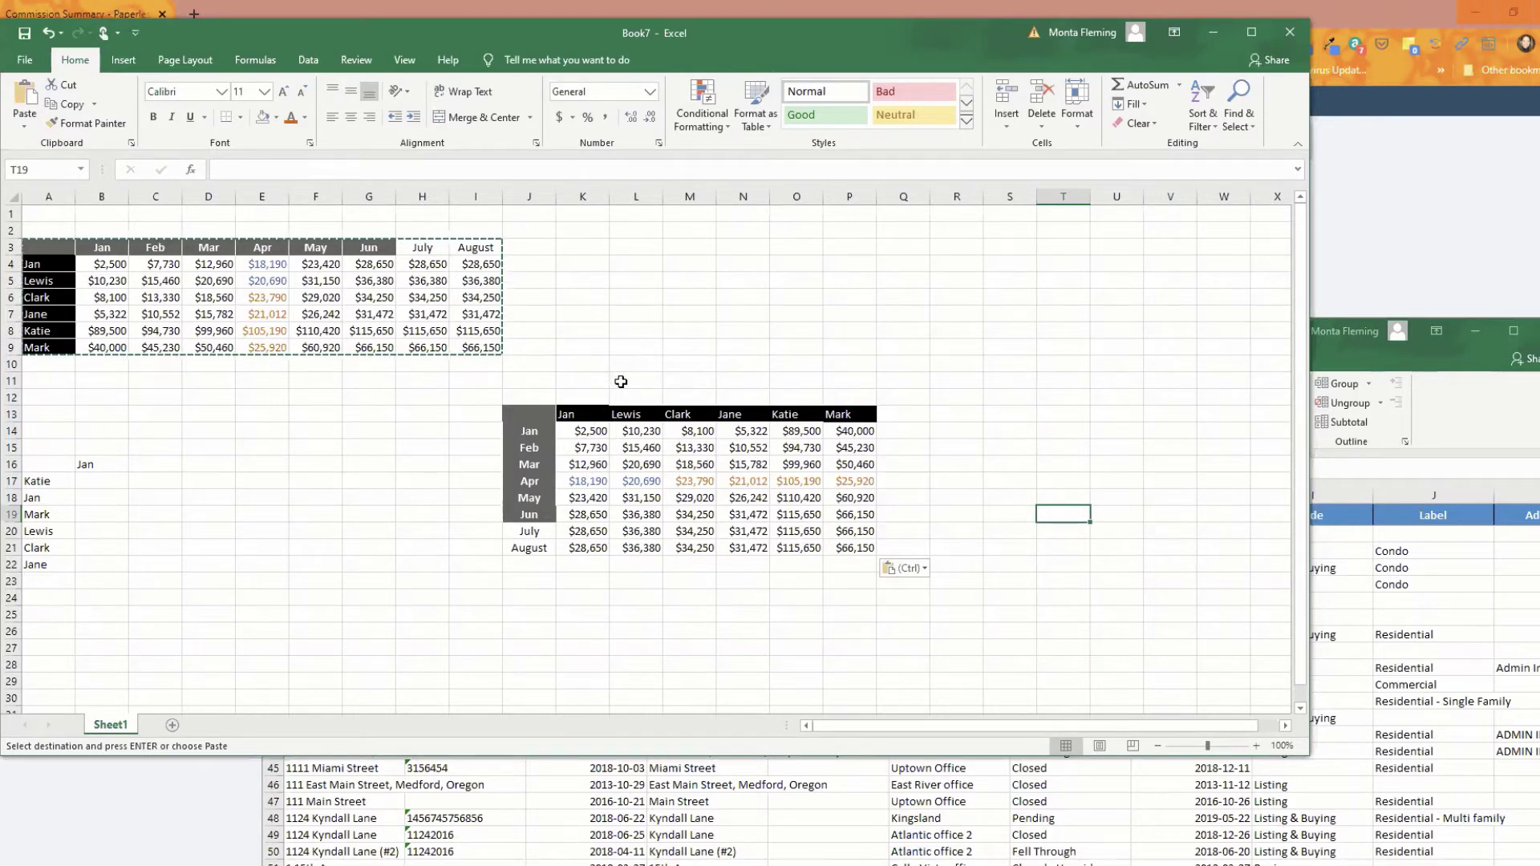
Step: Undo the transposed paste
key("ctrl+z")
left_click(782, 597)
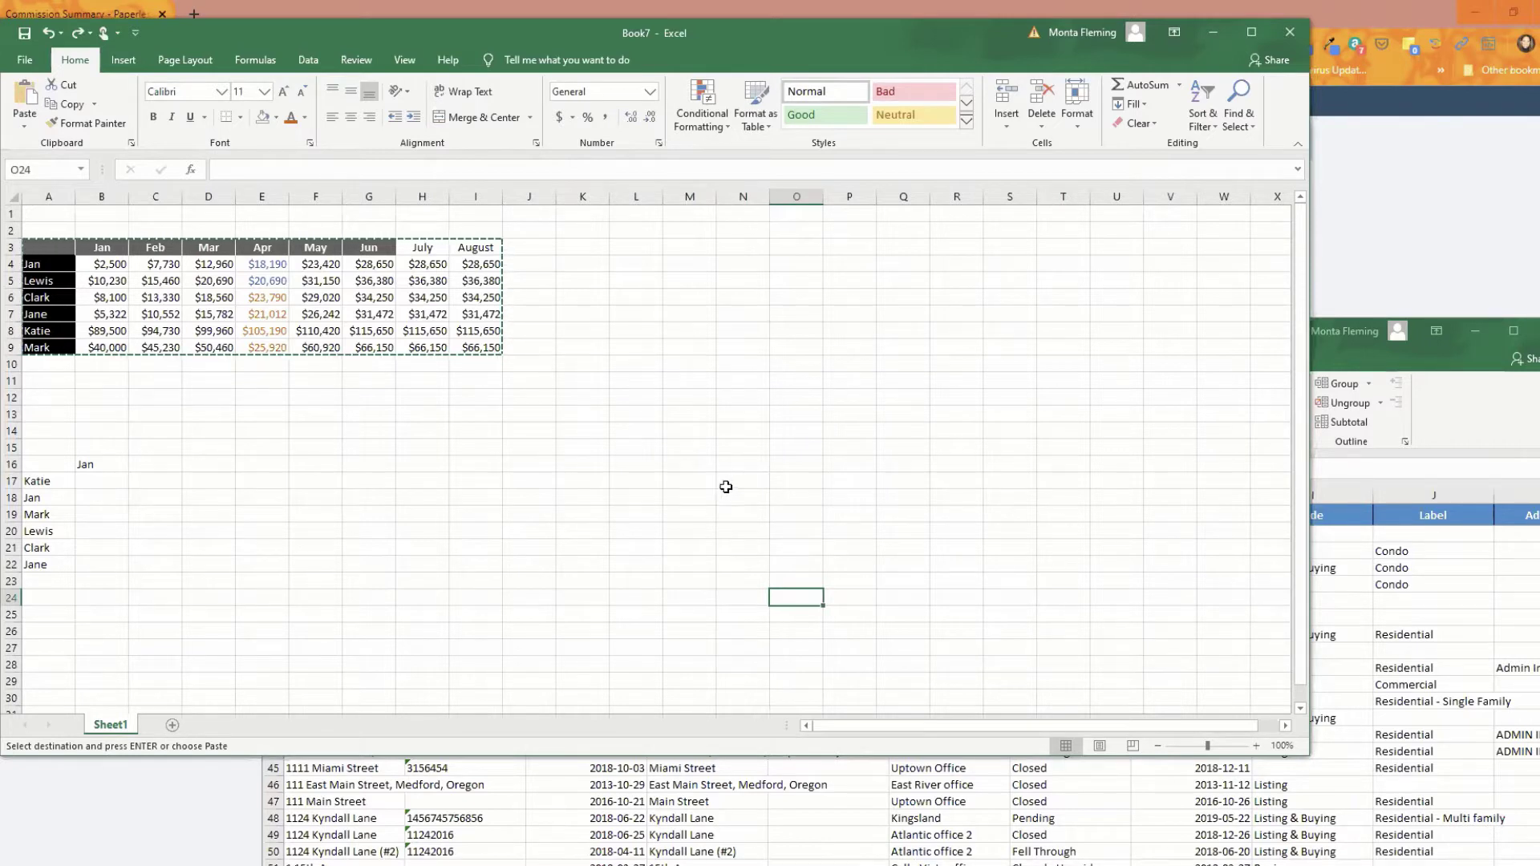
Step: Examine the Paste Special options for the copied monthly table at cell K12, and close them without pasting
right_click(584, 398)
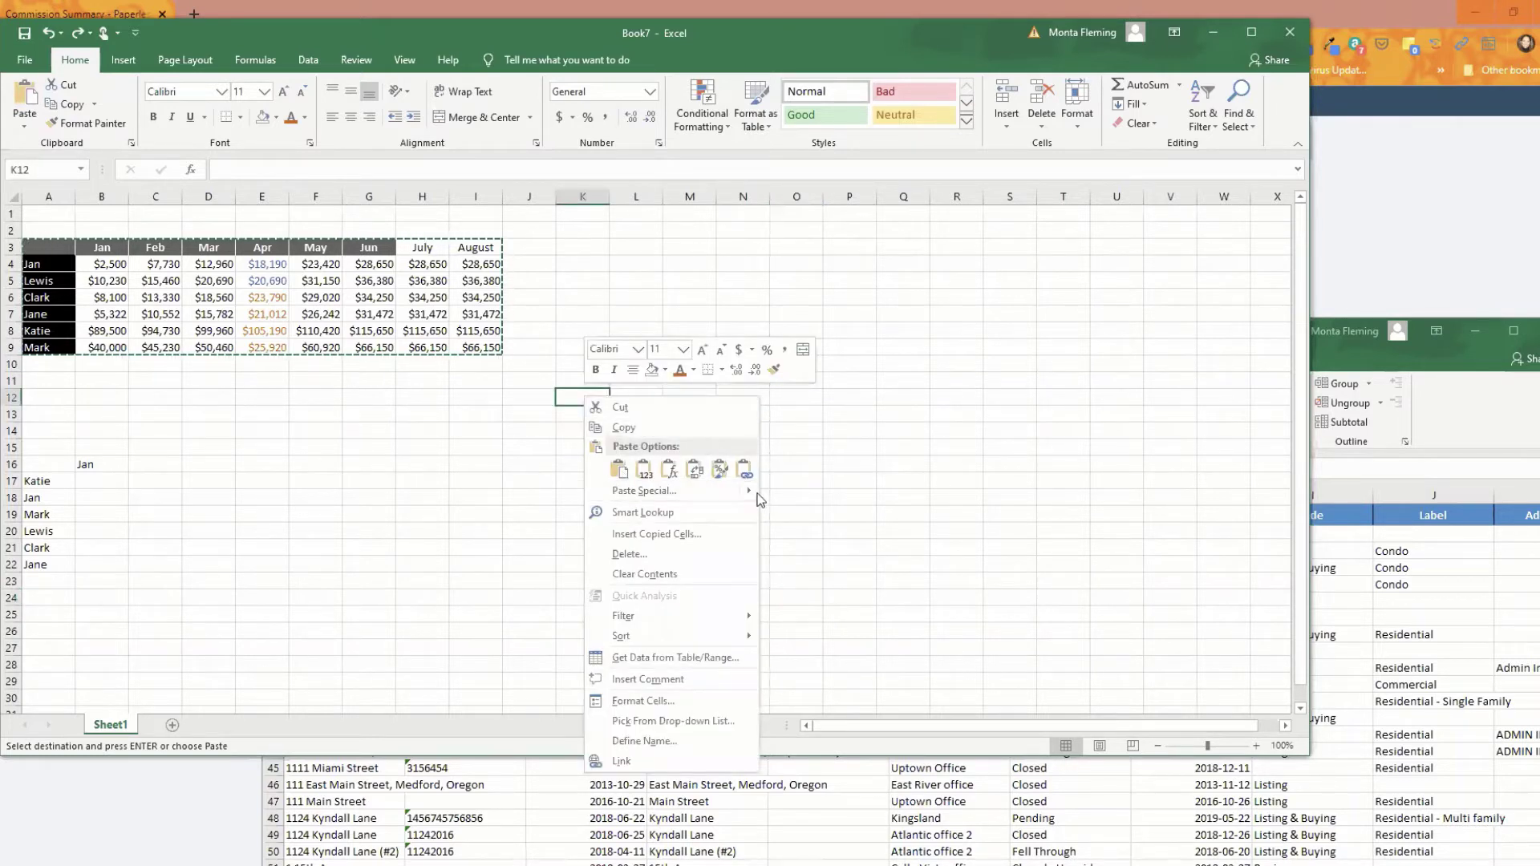
mouse_move(749, 492)
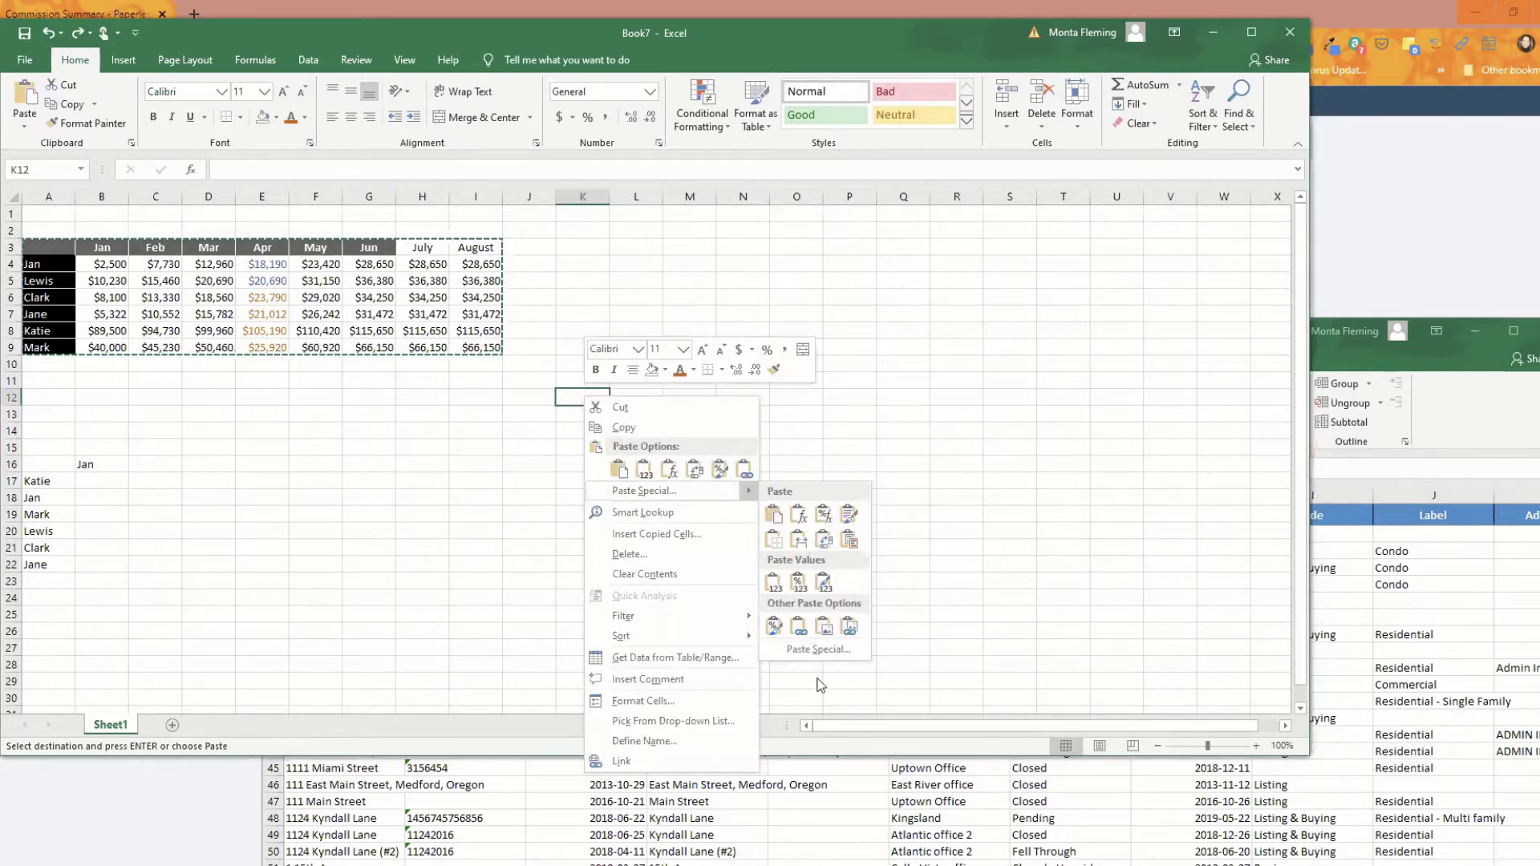
left_click(818, 650)
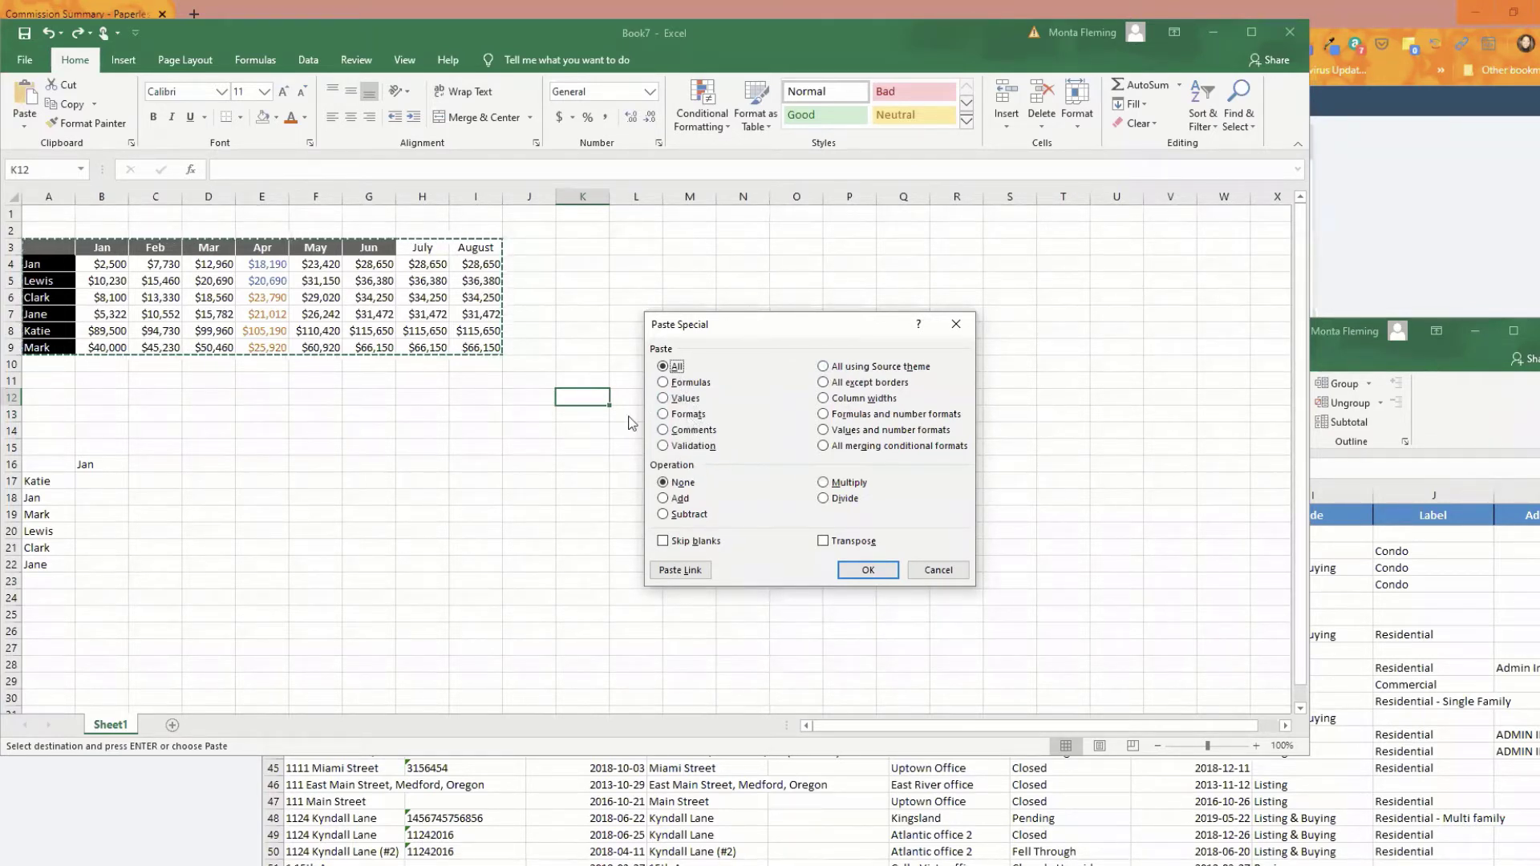
left_click(930, 567)
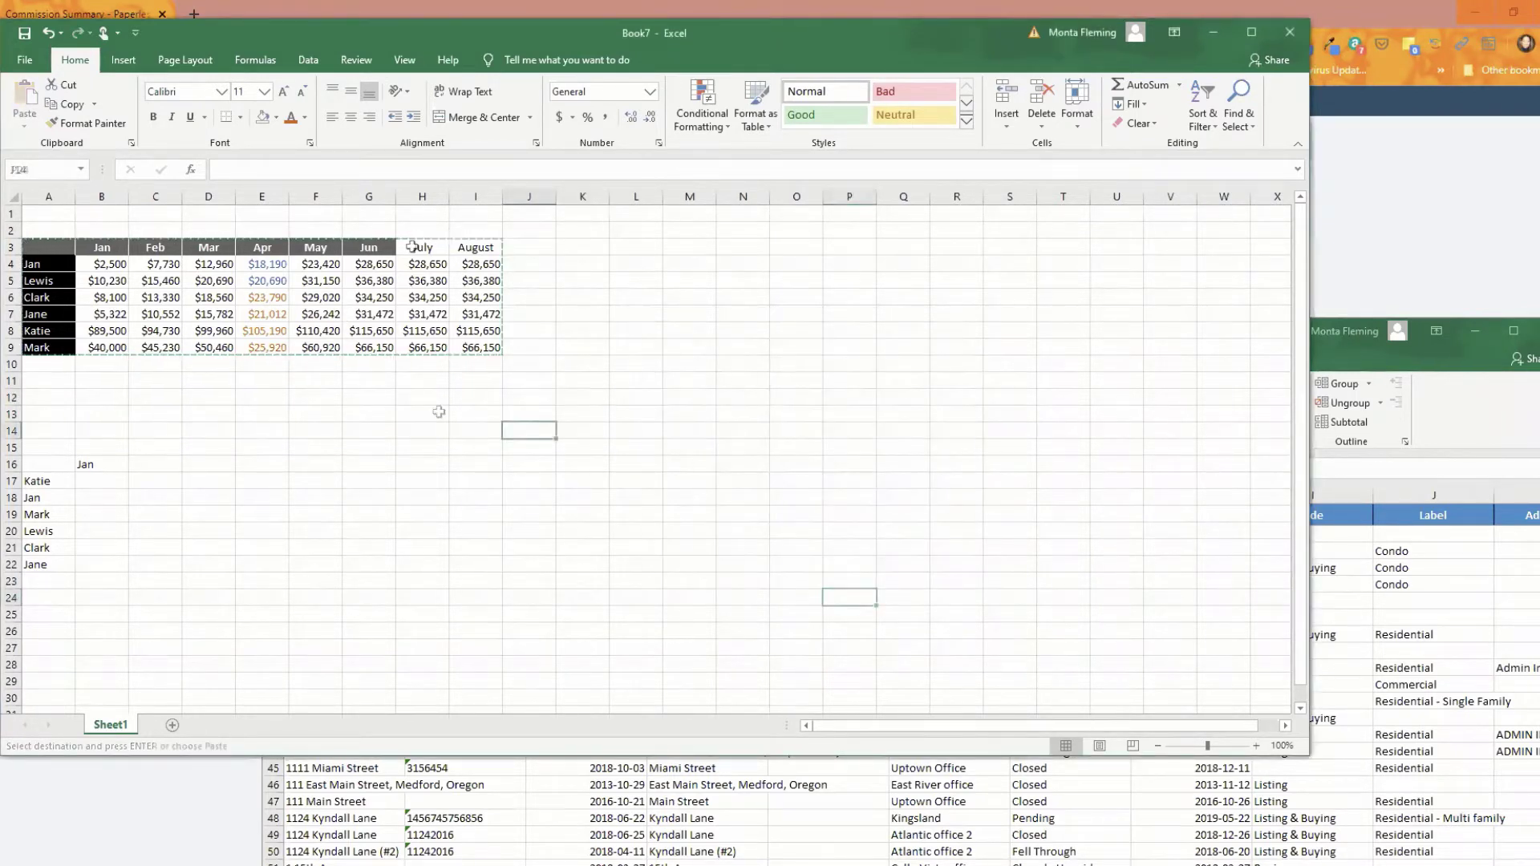
key("Escape")
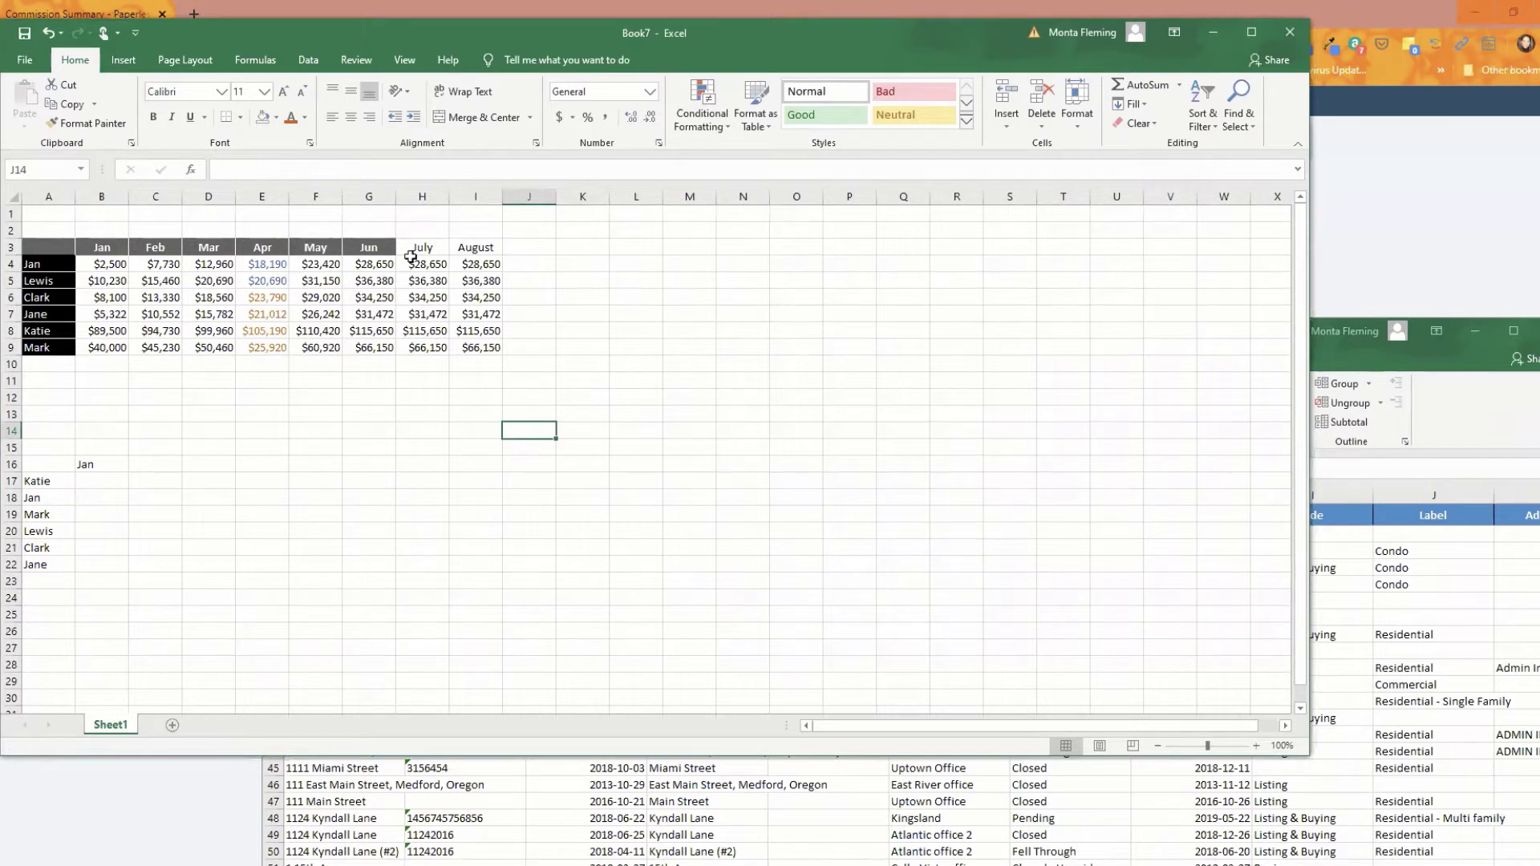
Step: Copy the Jun header's formatting onto the July and August headers using Paste Special with Formats
left_click_drag(430, 247, 481, 248)
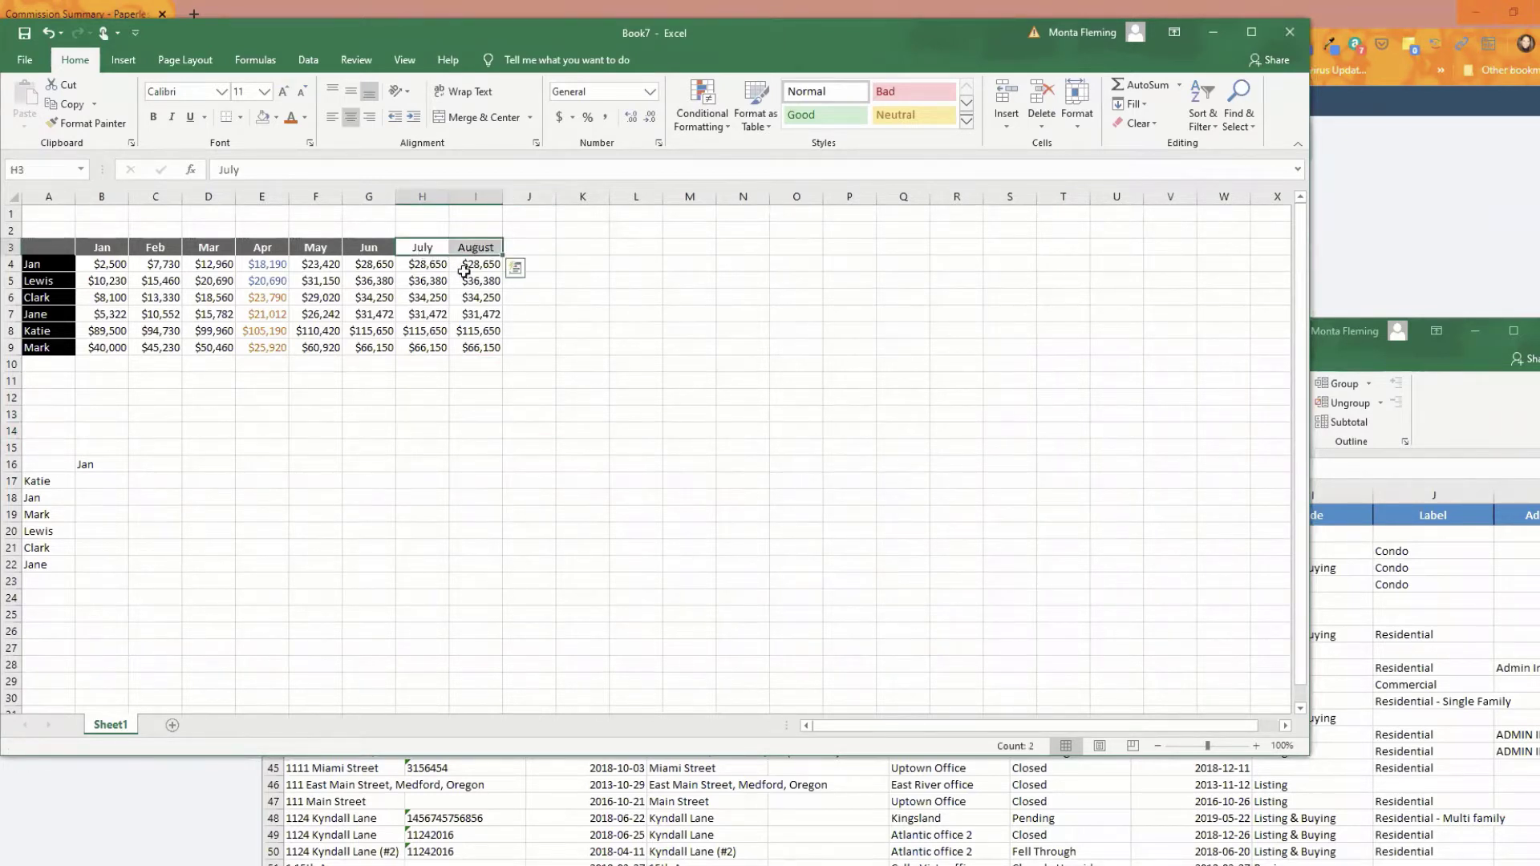
left_click(564, 296)
left_click(377, 244)
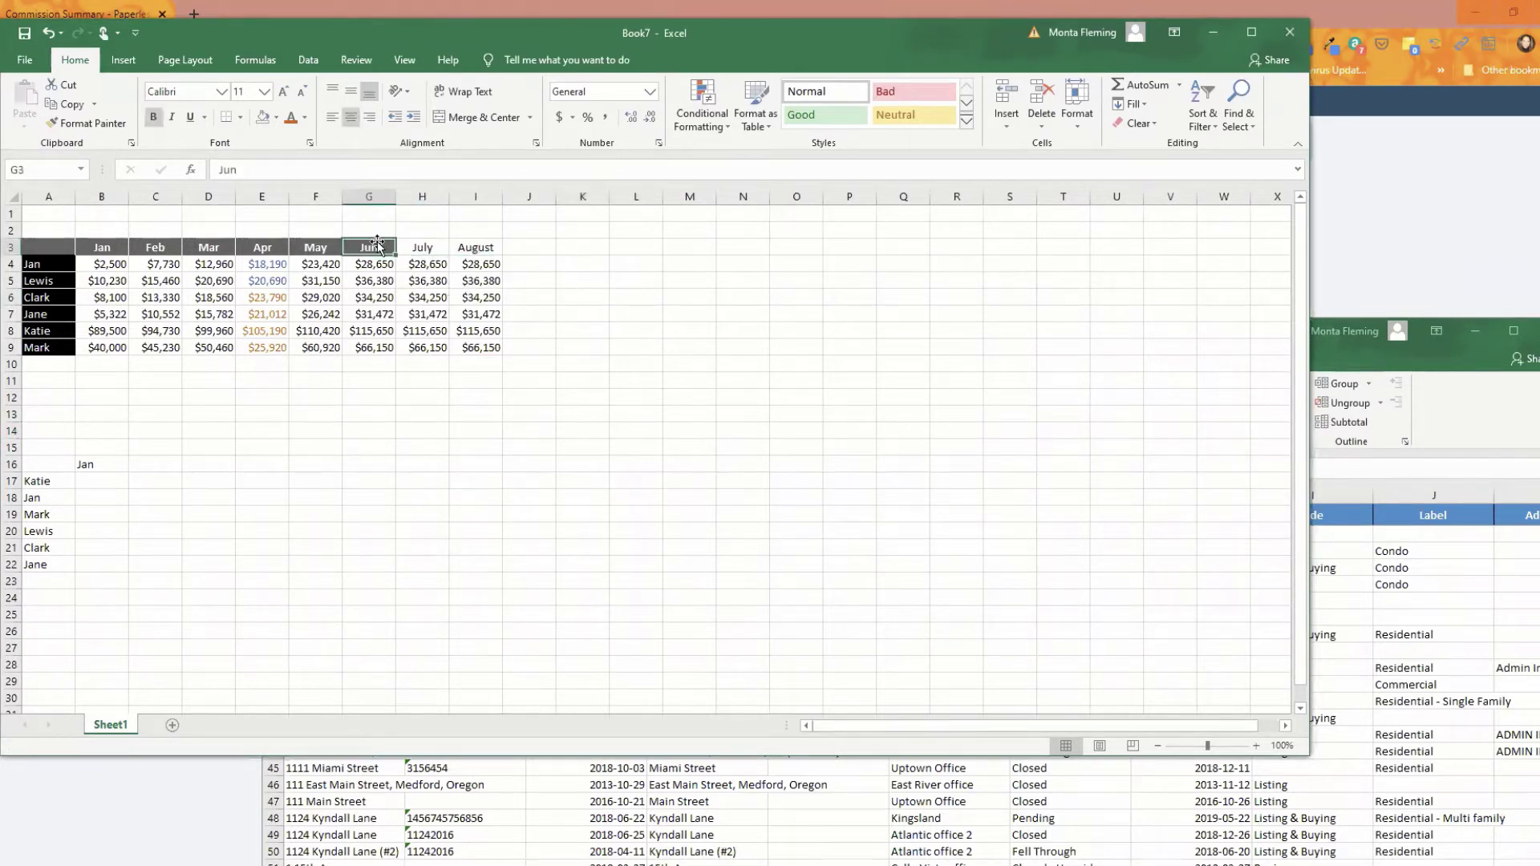
key("ctrl+c")
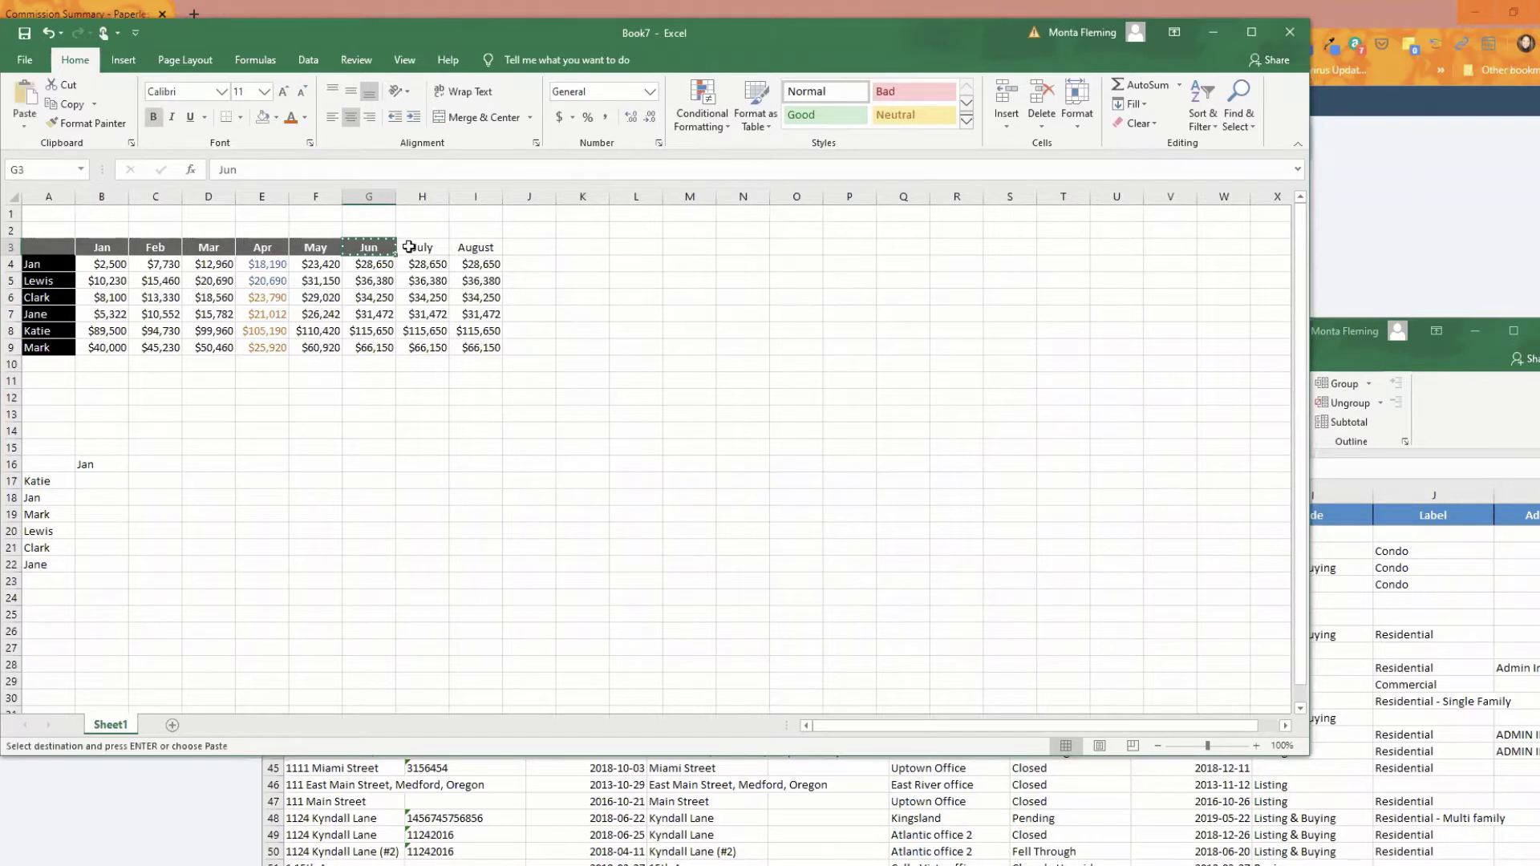
left_click_drag(409, 247, 480, 247)
right_click(478, 248)
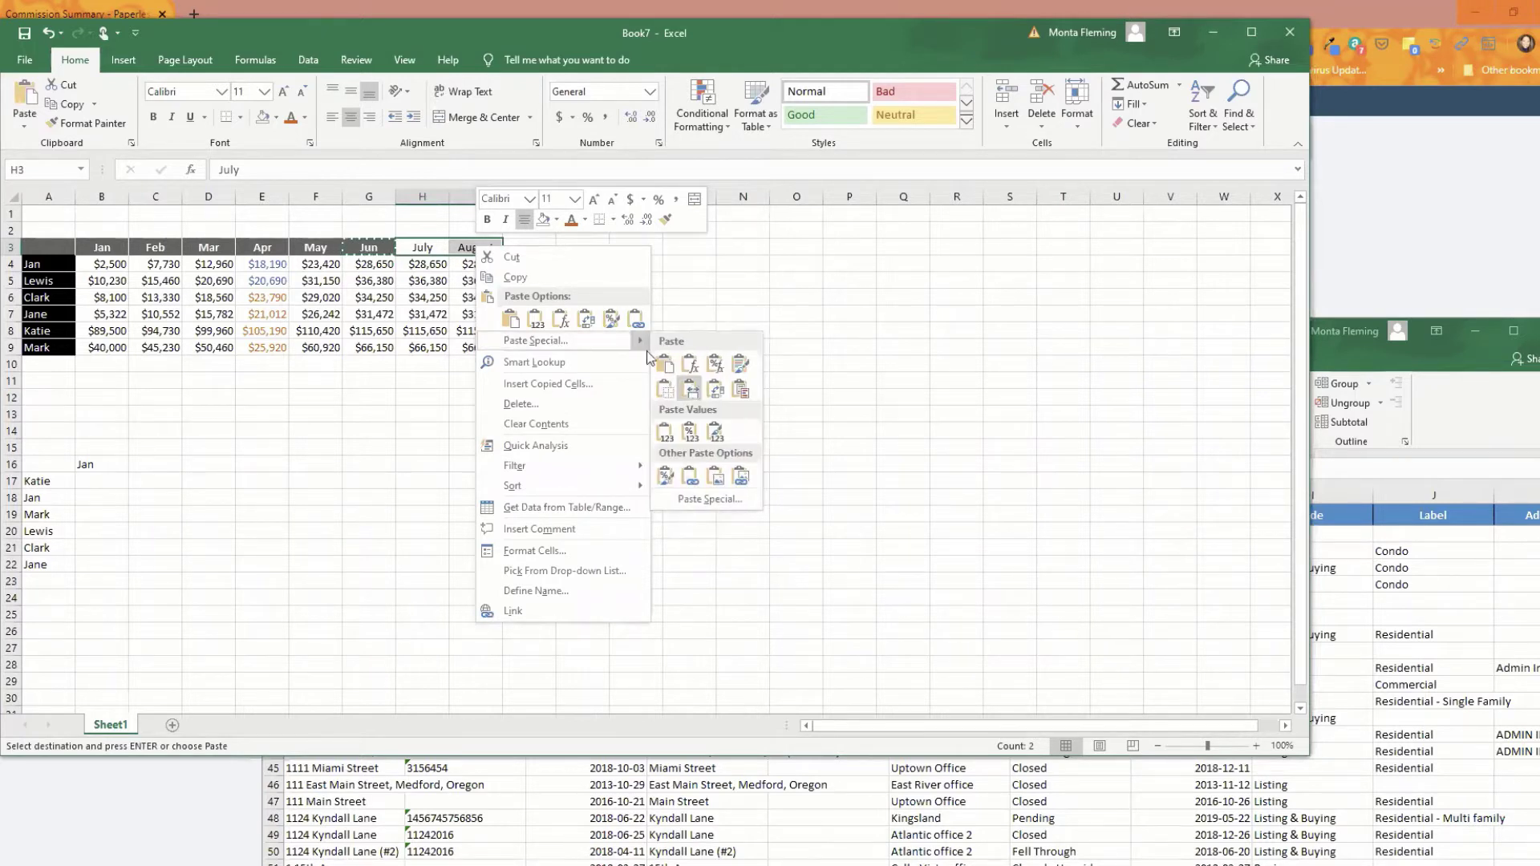
mouse_move(640, 344)
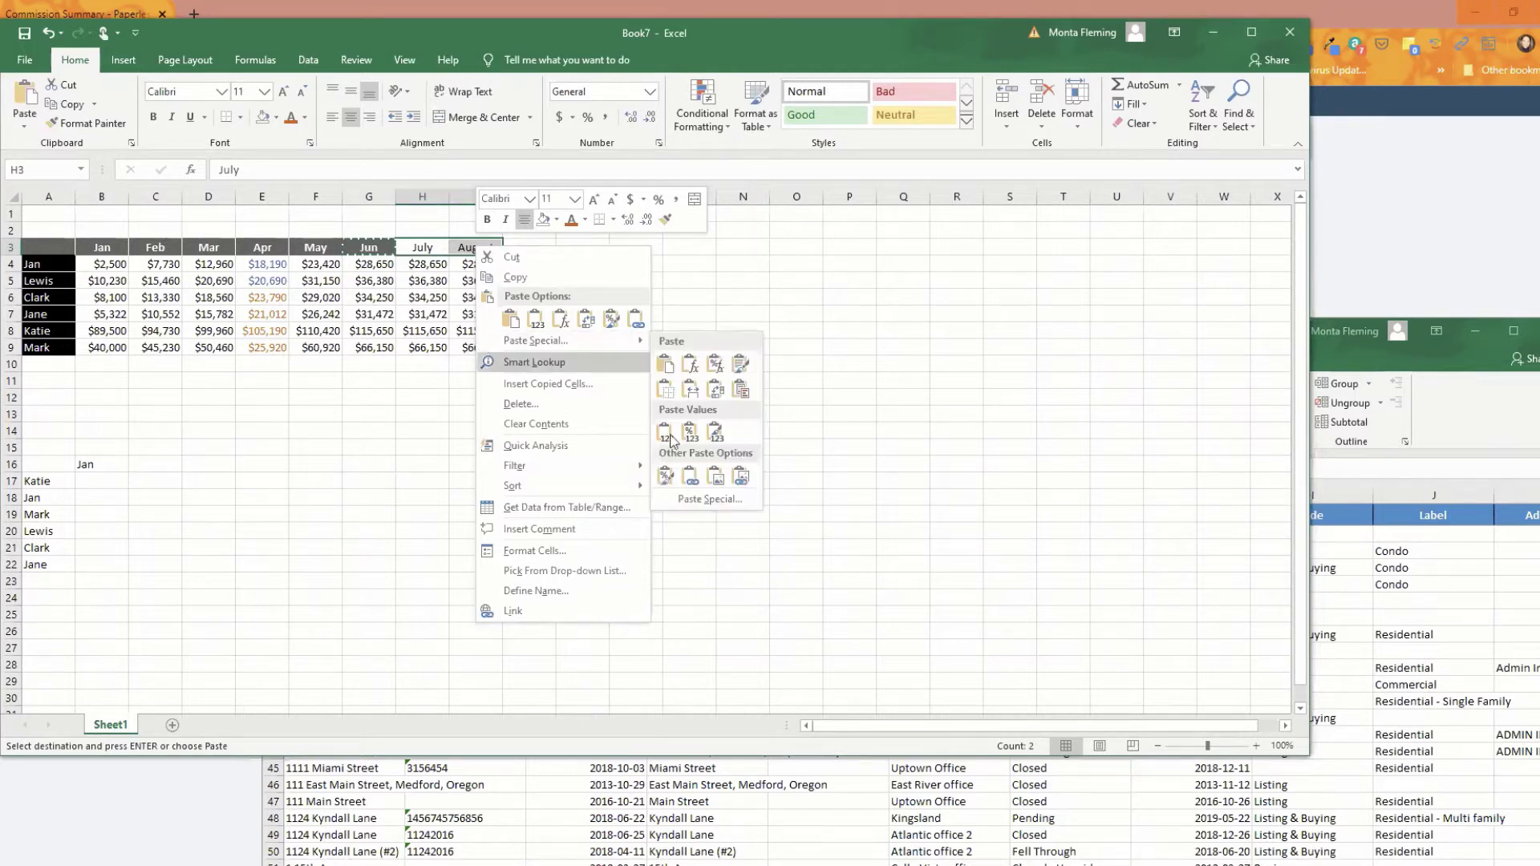
left_click(727, 499)
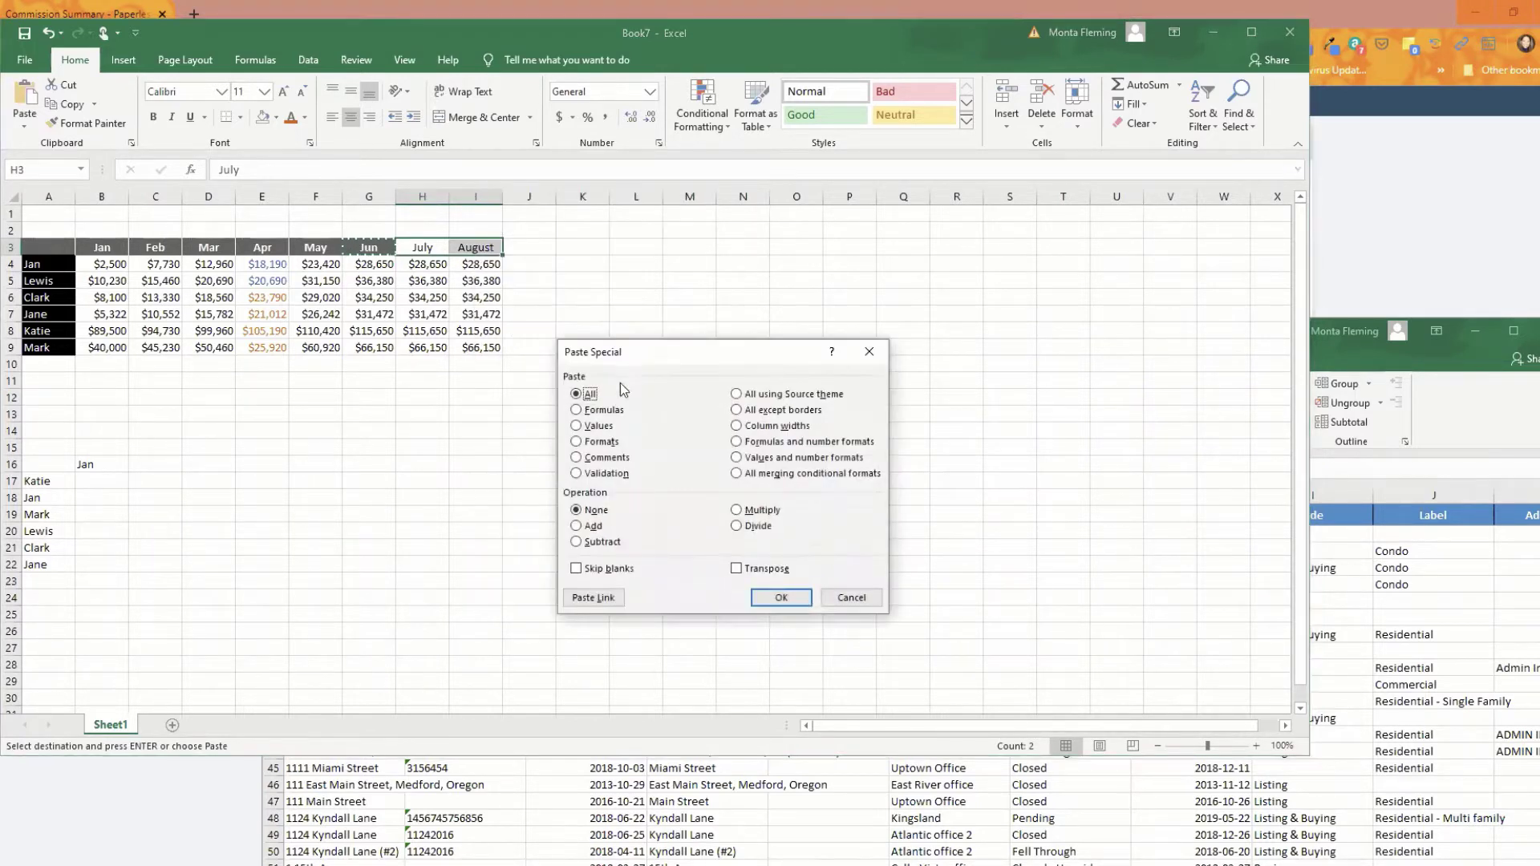
left_click(603, 443)
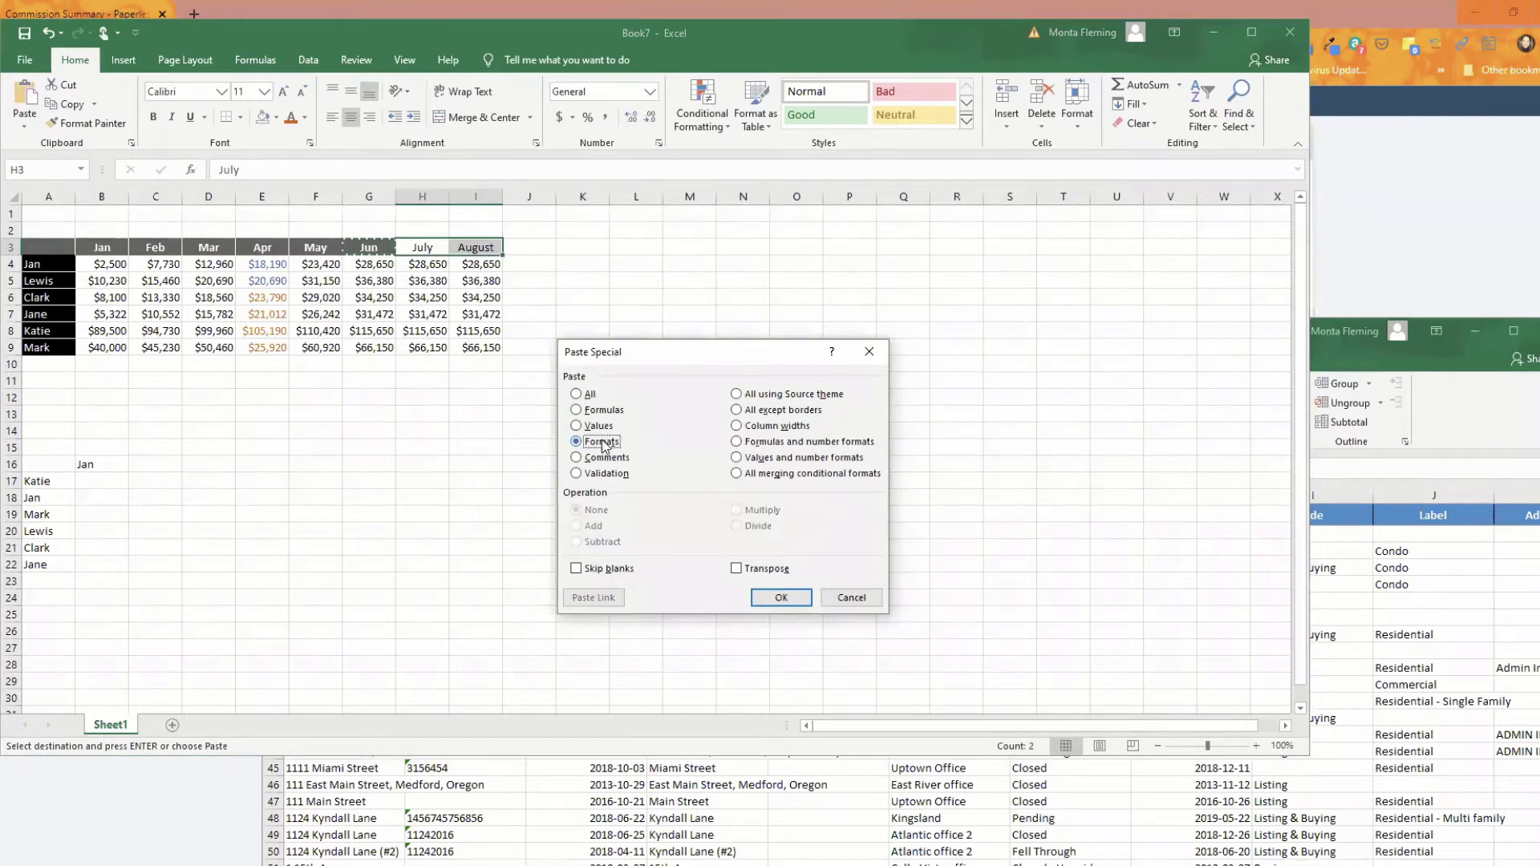
left_click(778, 597)
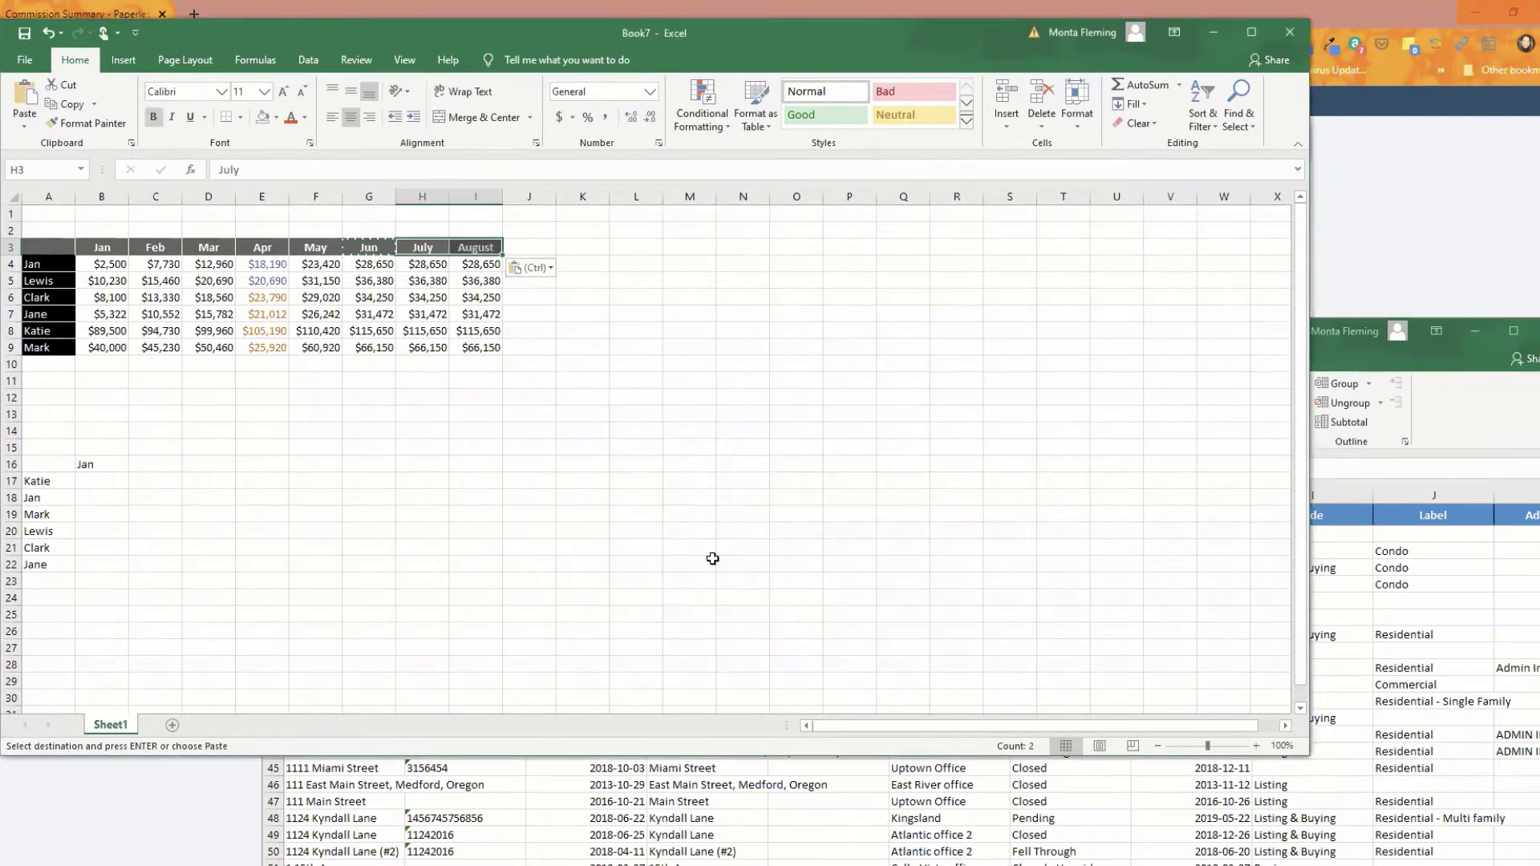
left_click(709, 552)
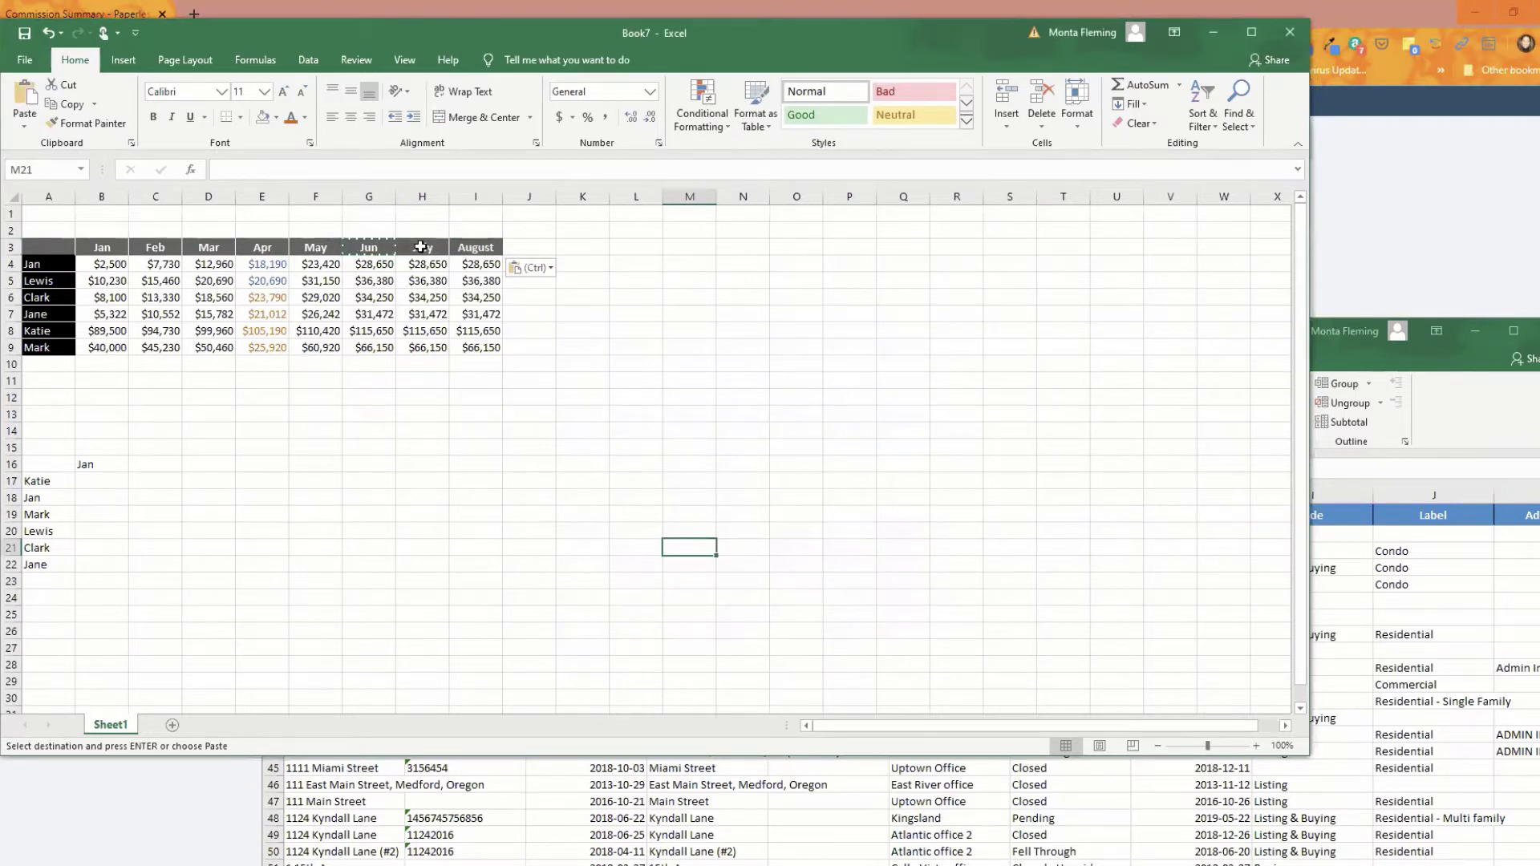
left_click(591, 390)
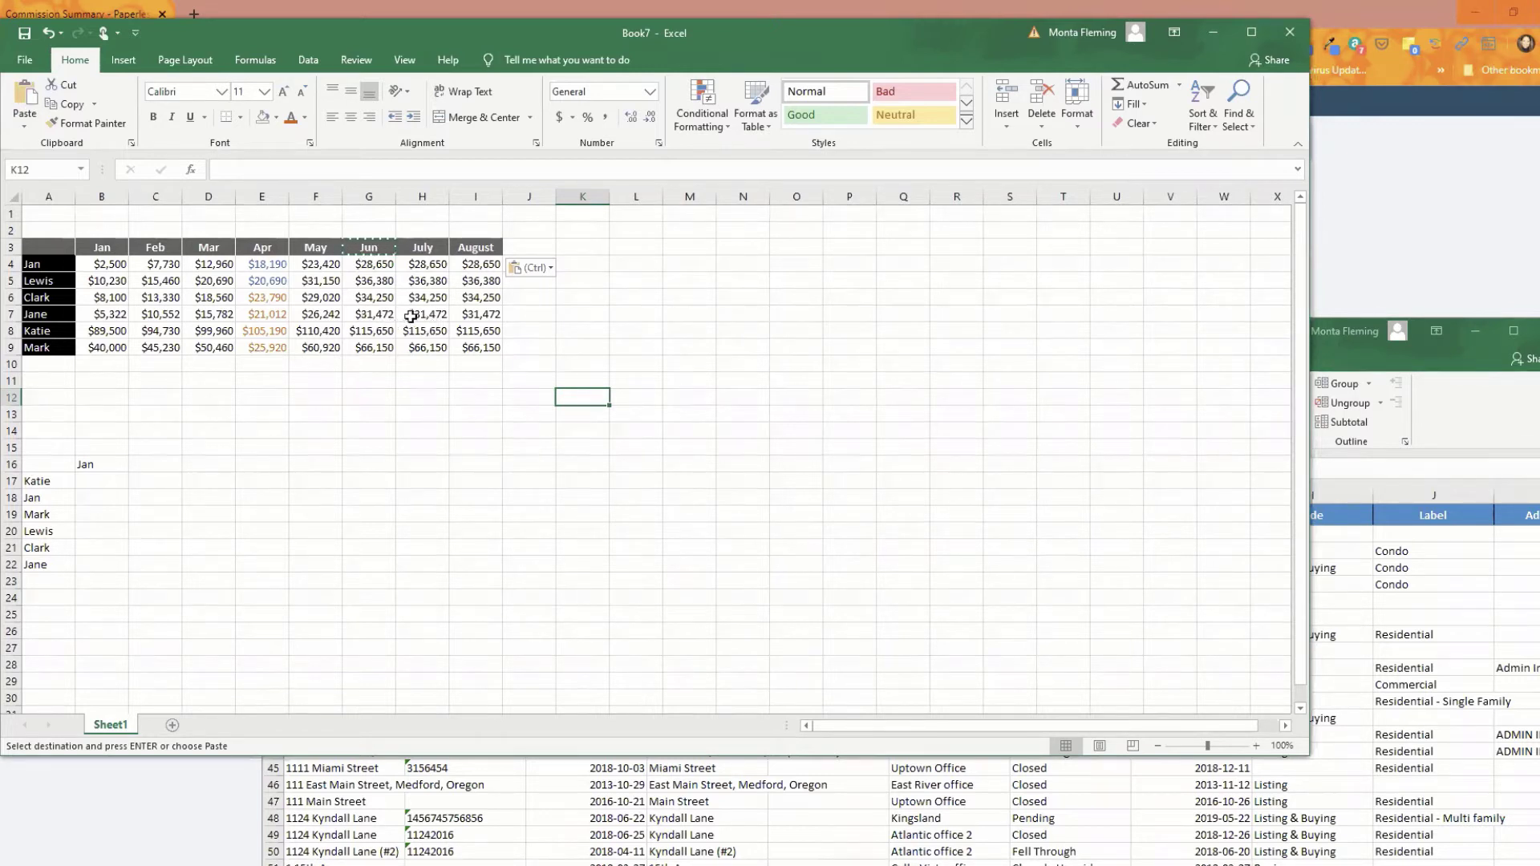
left_click(621, 362)
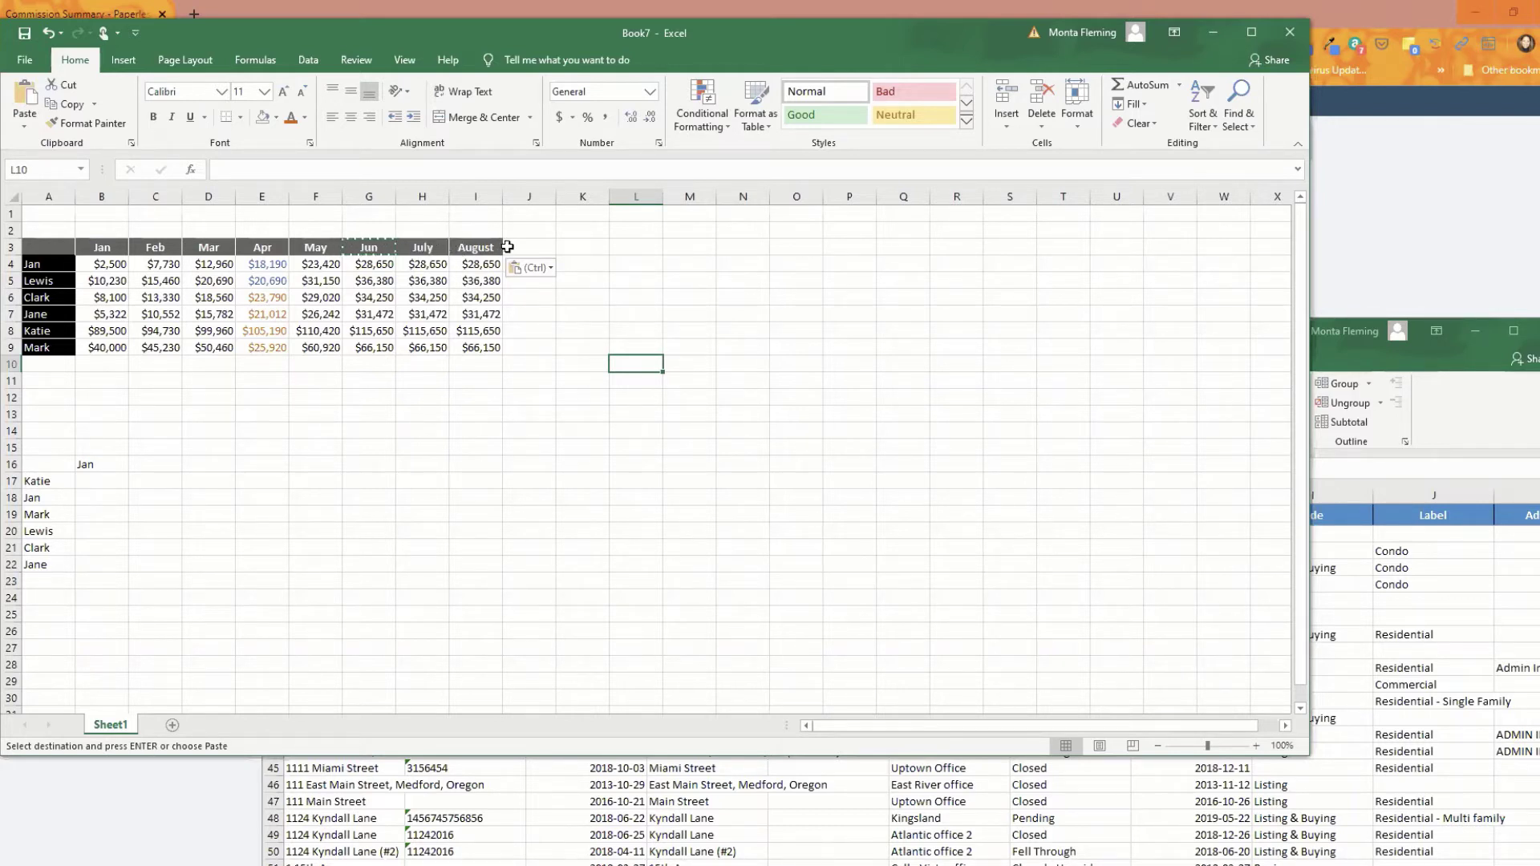
left_click(420, 246)
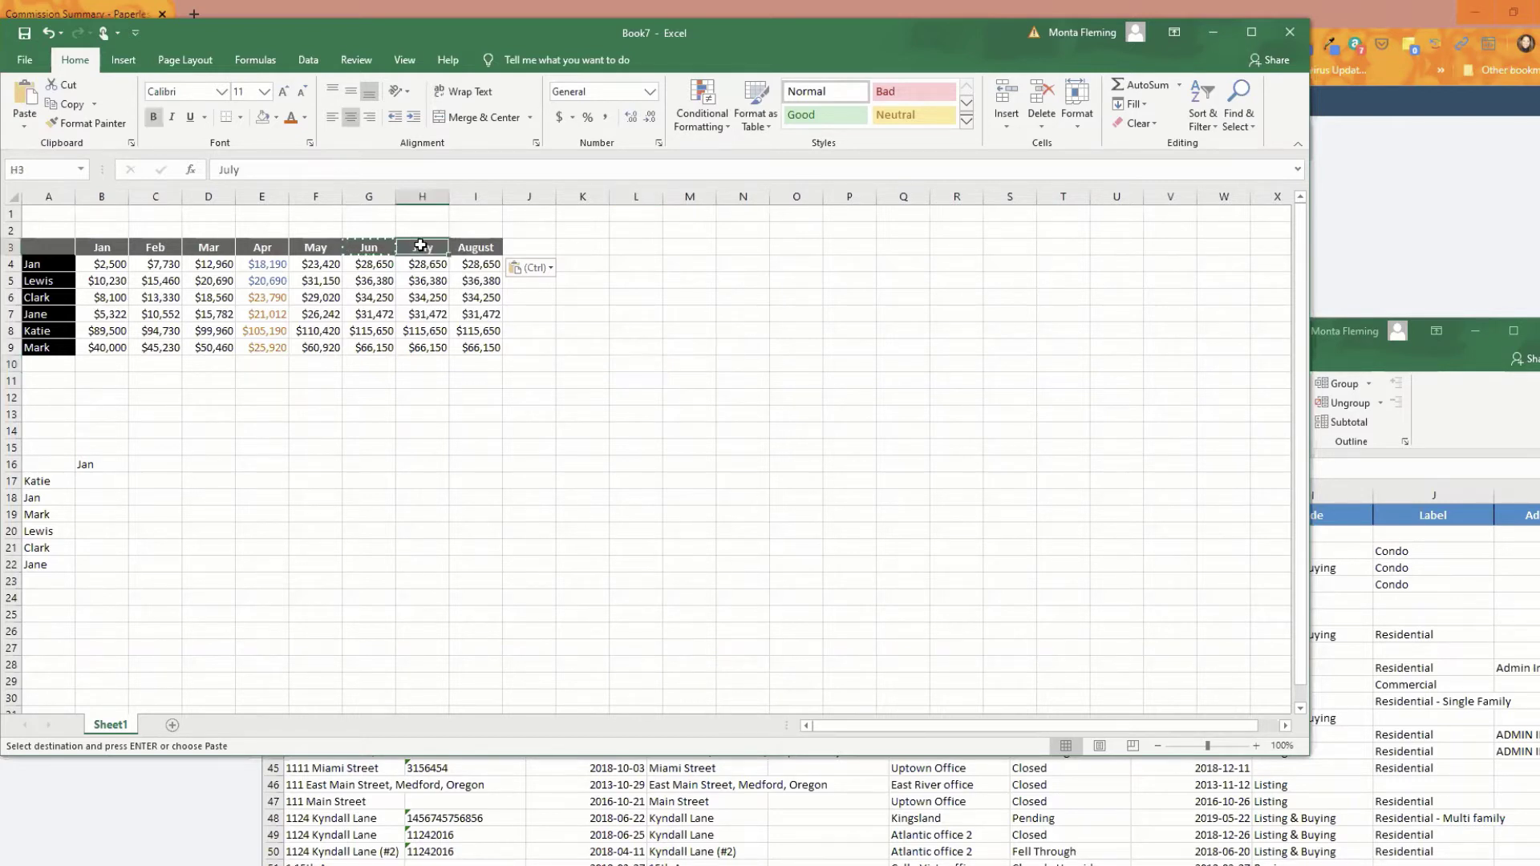
Step: AutoFill the month headers from Jun in G3 across row 3 to Mar in P3
left_click(377, 251)
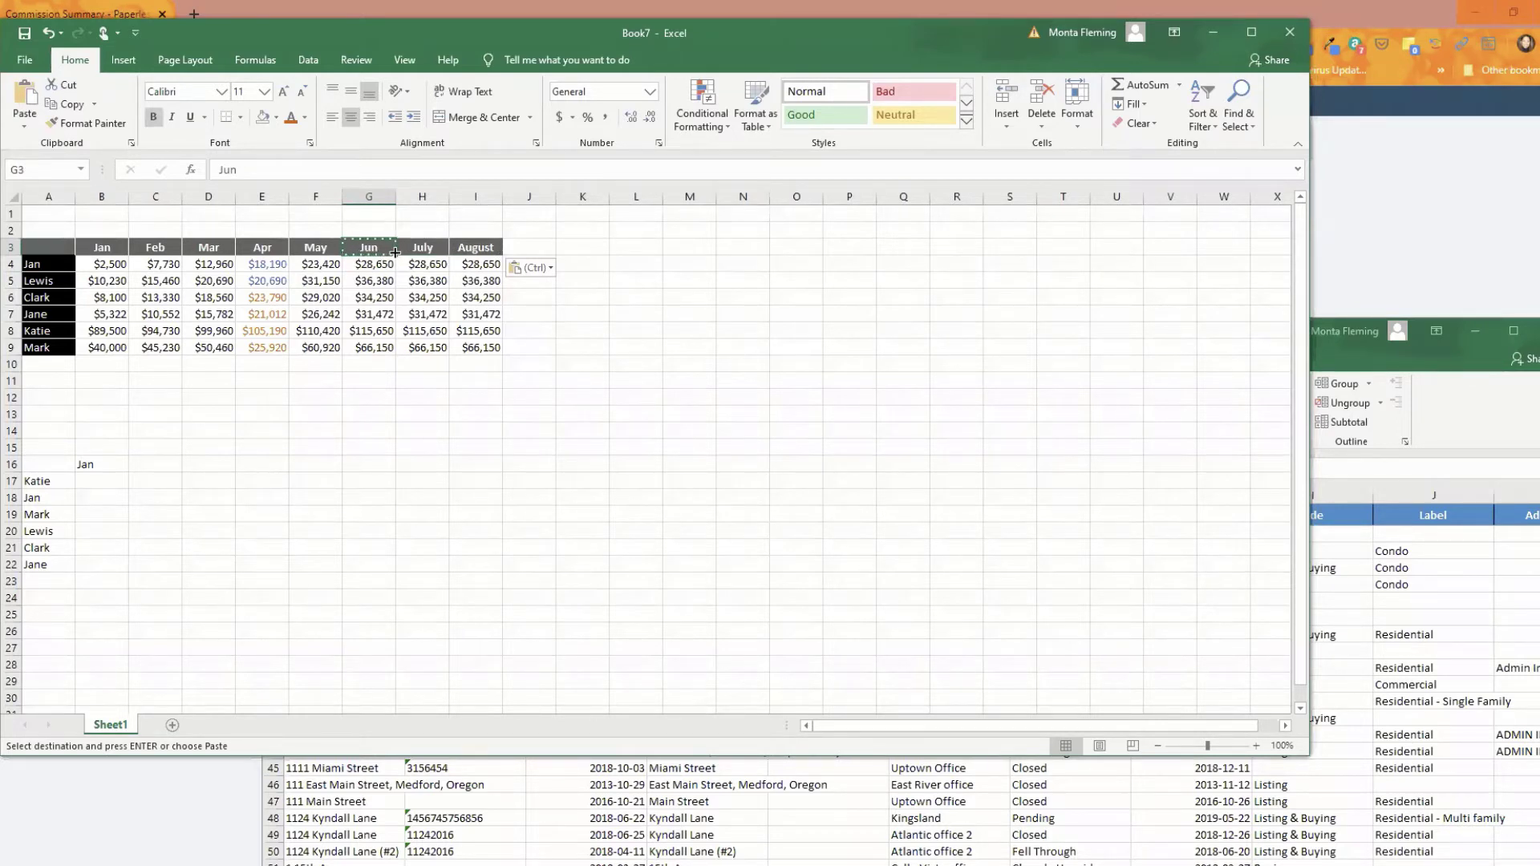
left_click_drag(396, 254, 889, 254)
left_click(669, 333)
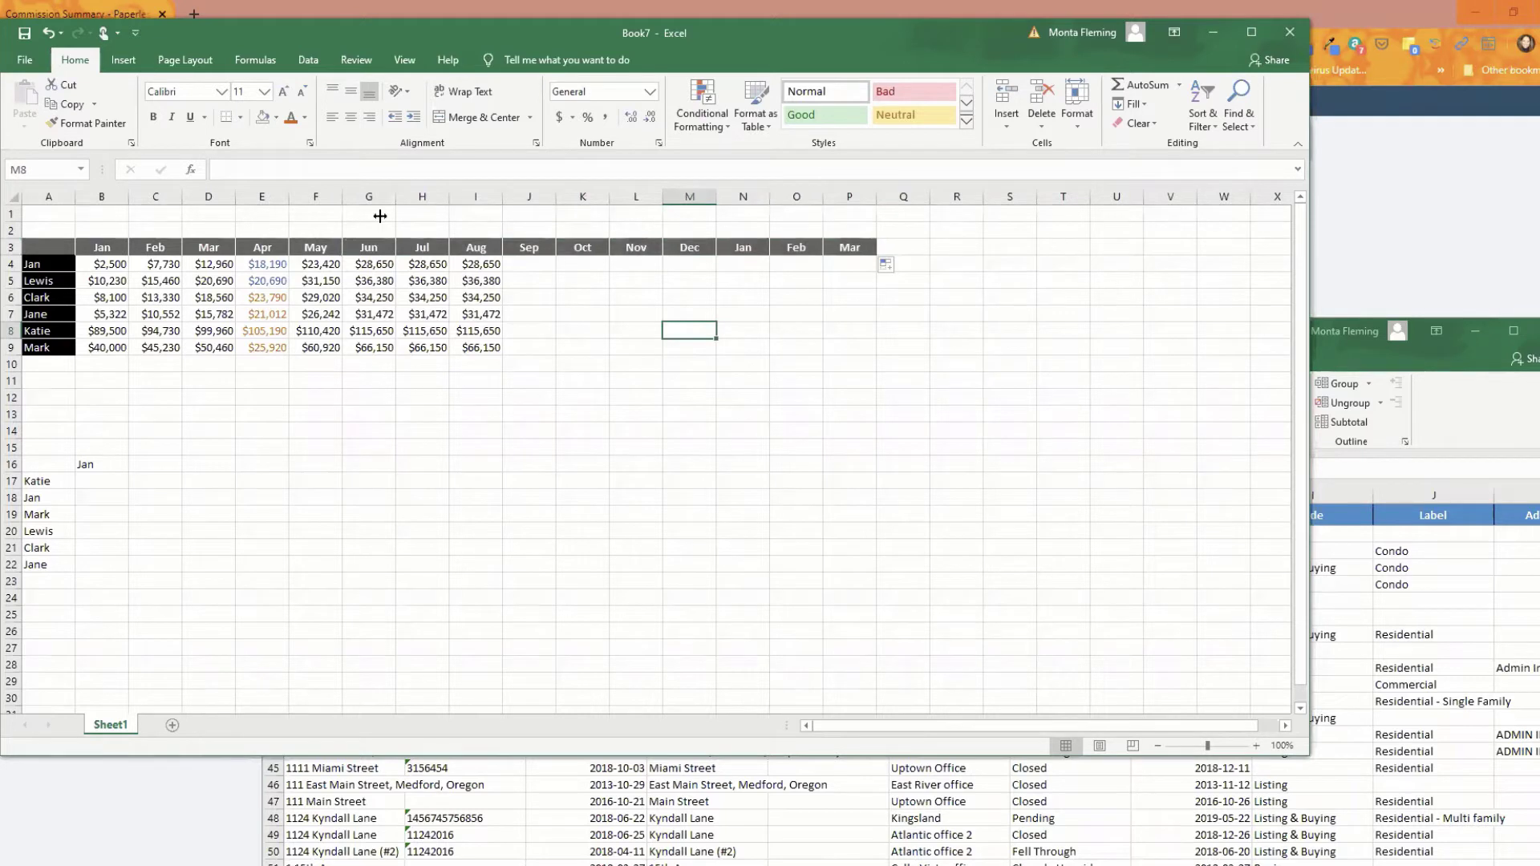
left_click(639, 363)
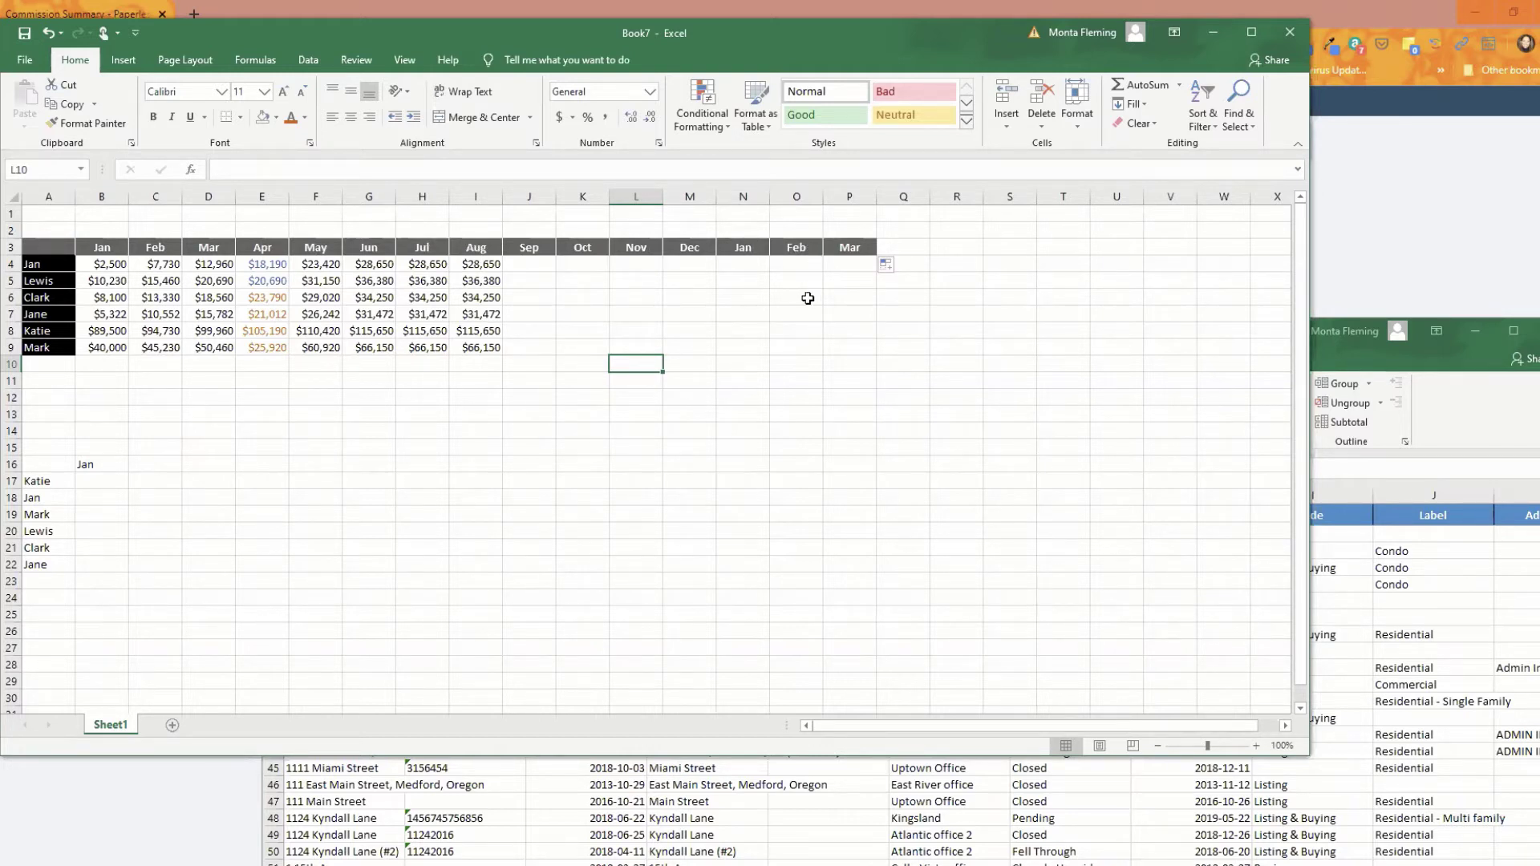
left_click(733, 315)
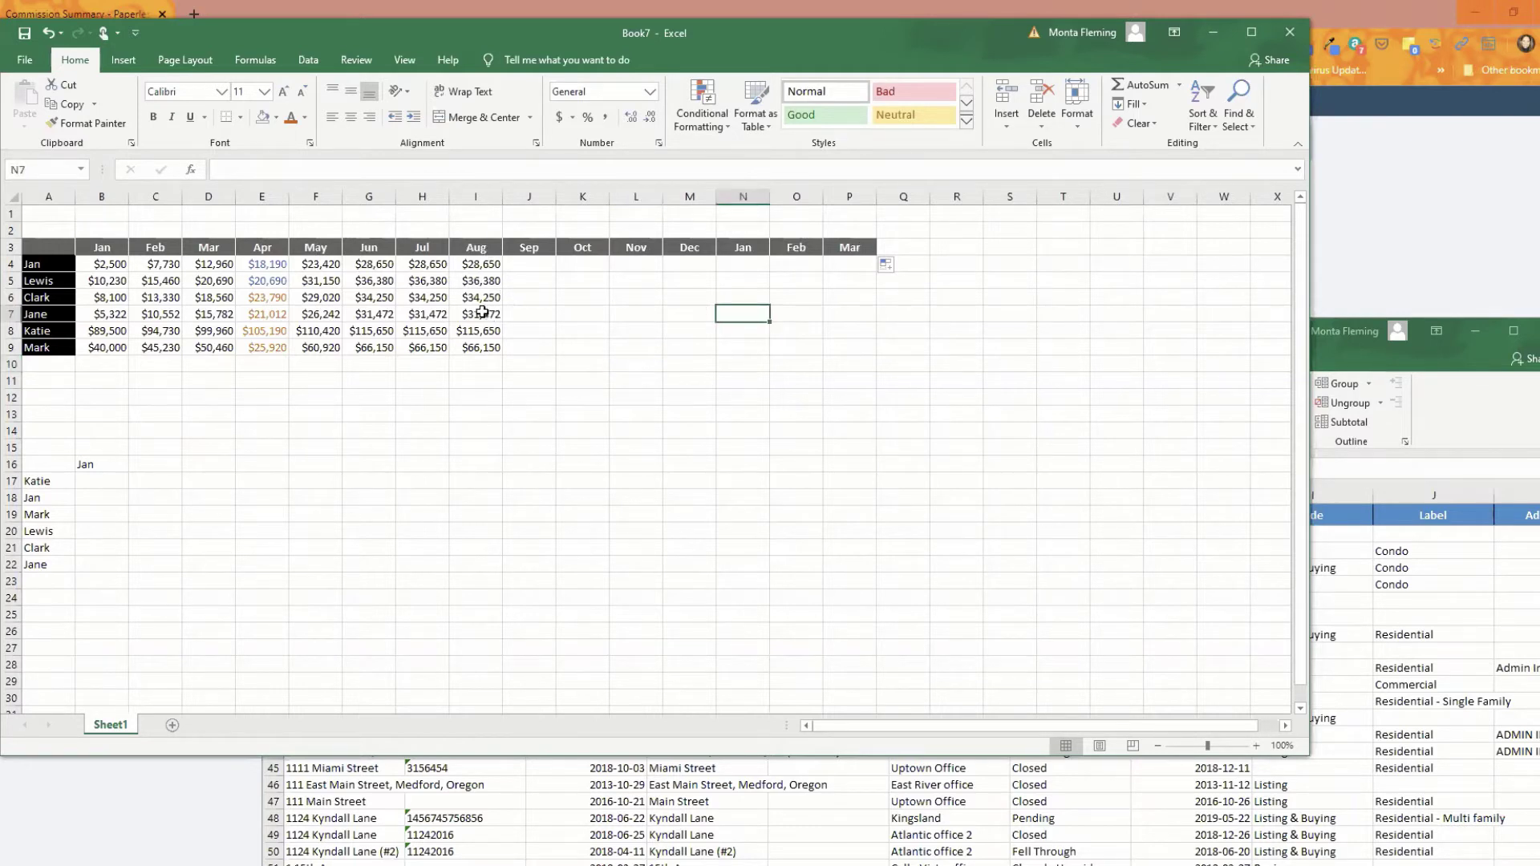
left_click(811, 314)
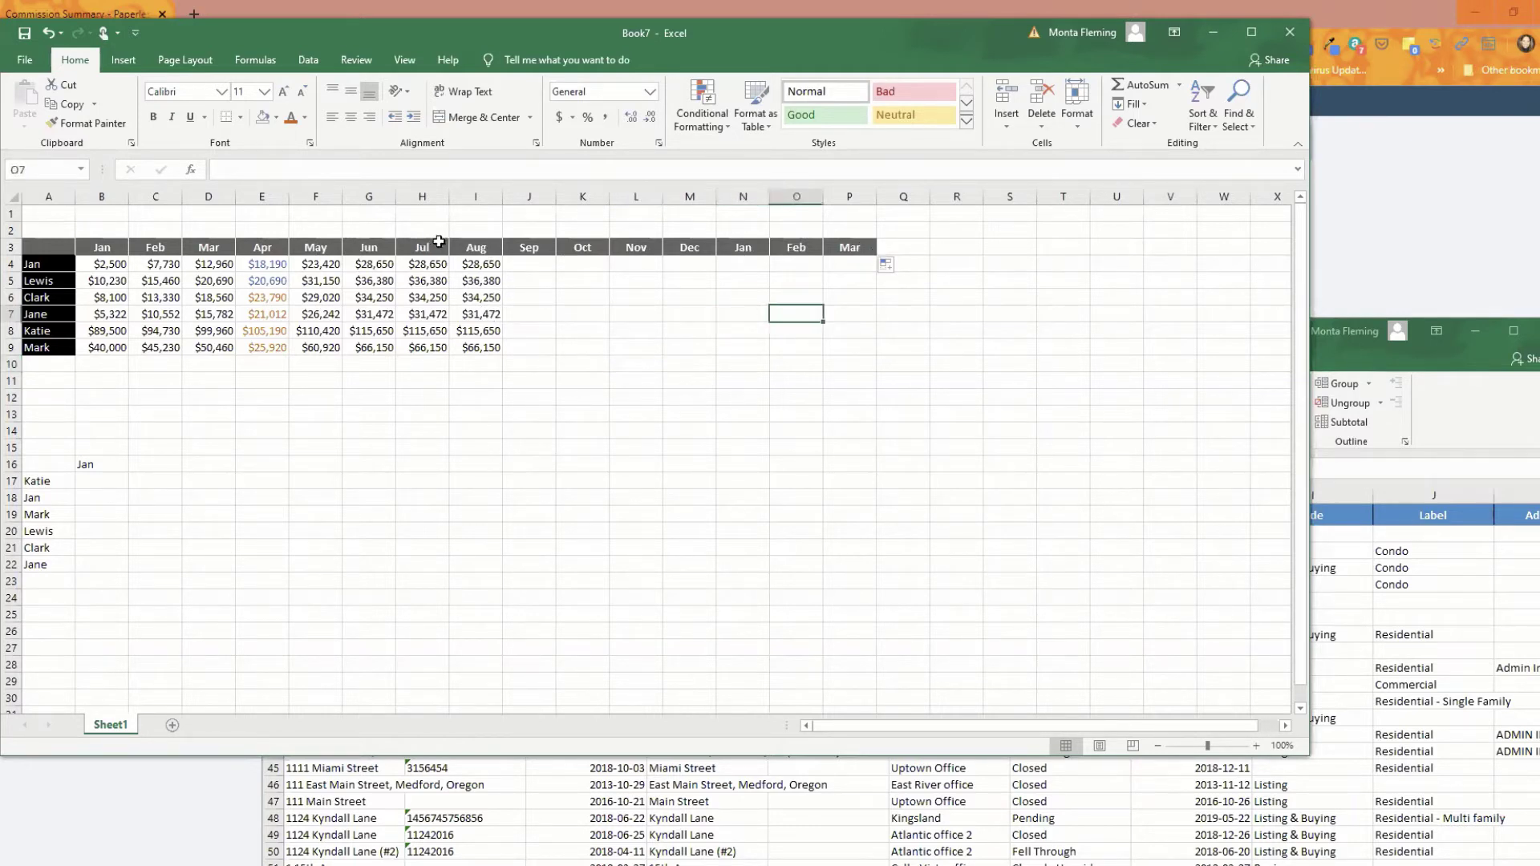
Step: Undo the AutoFill of the month headers in row 3
key("ctrl+z")
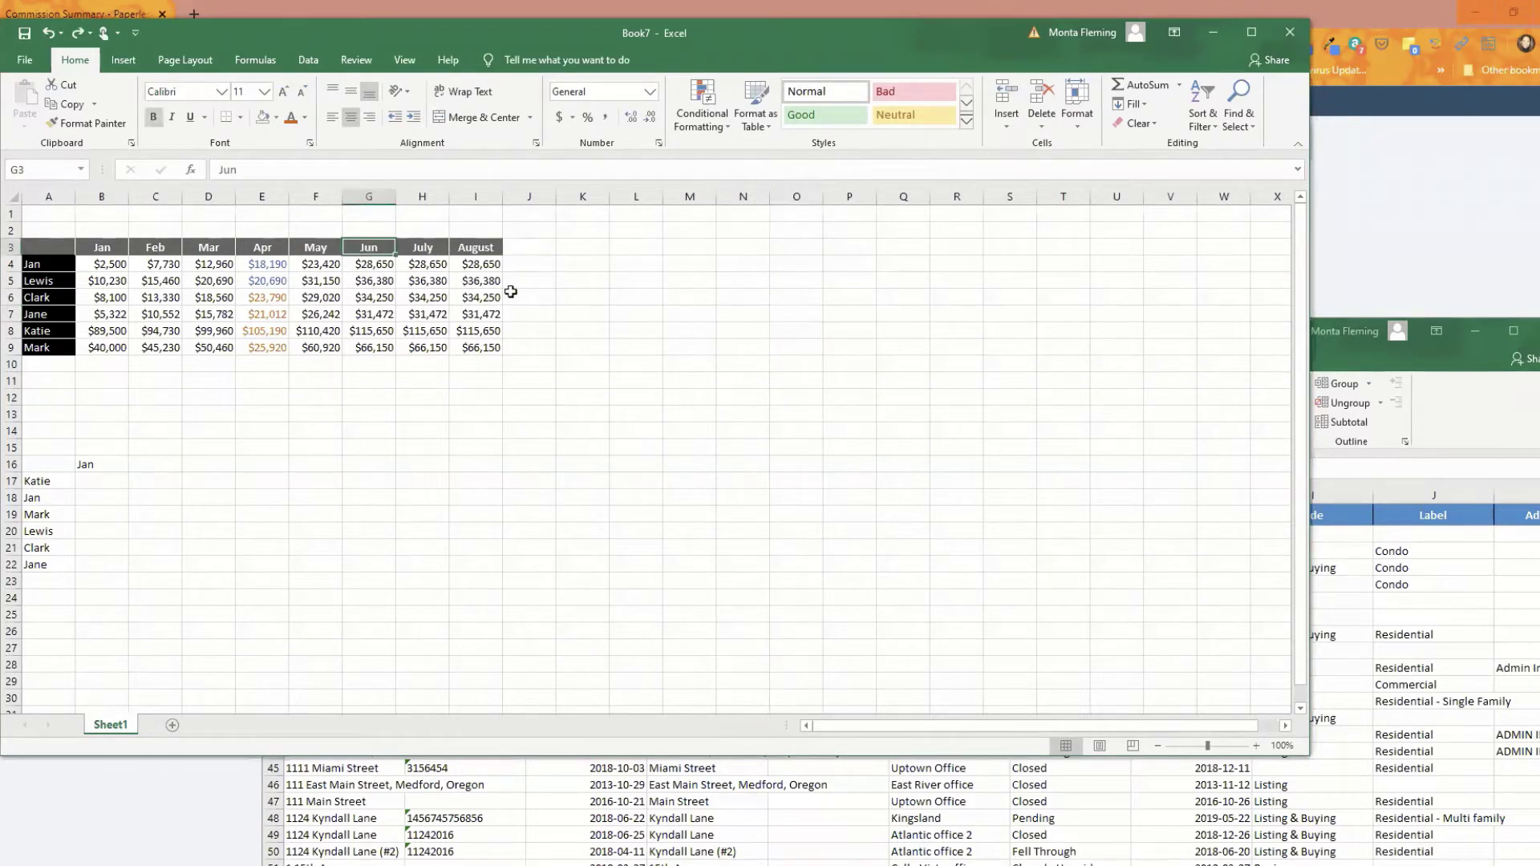
left_click(511, 292)
left_click(363, 246)
left_click_drag(399, 260, 392, 255)
left_click(623, 382)
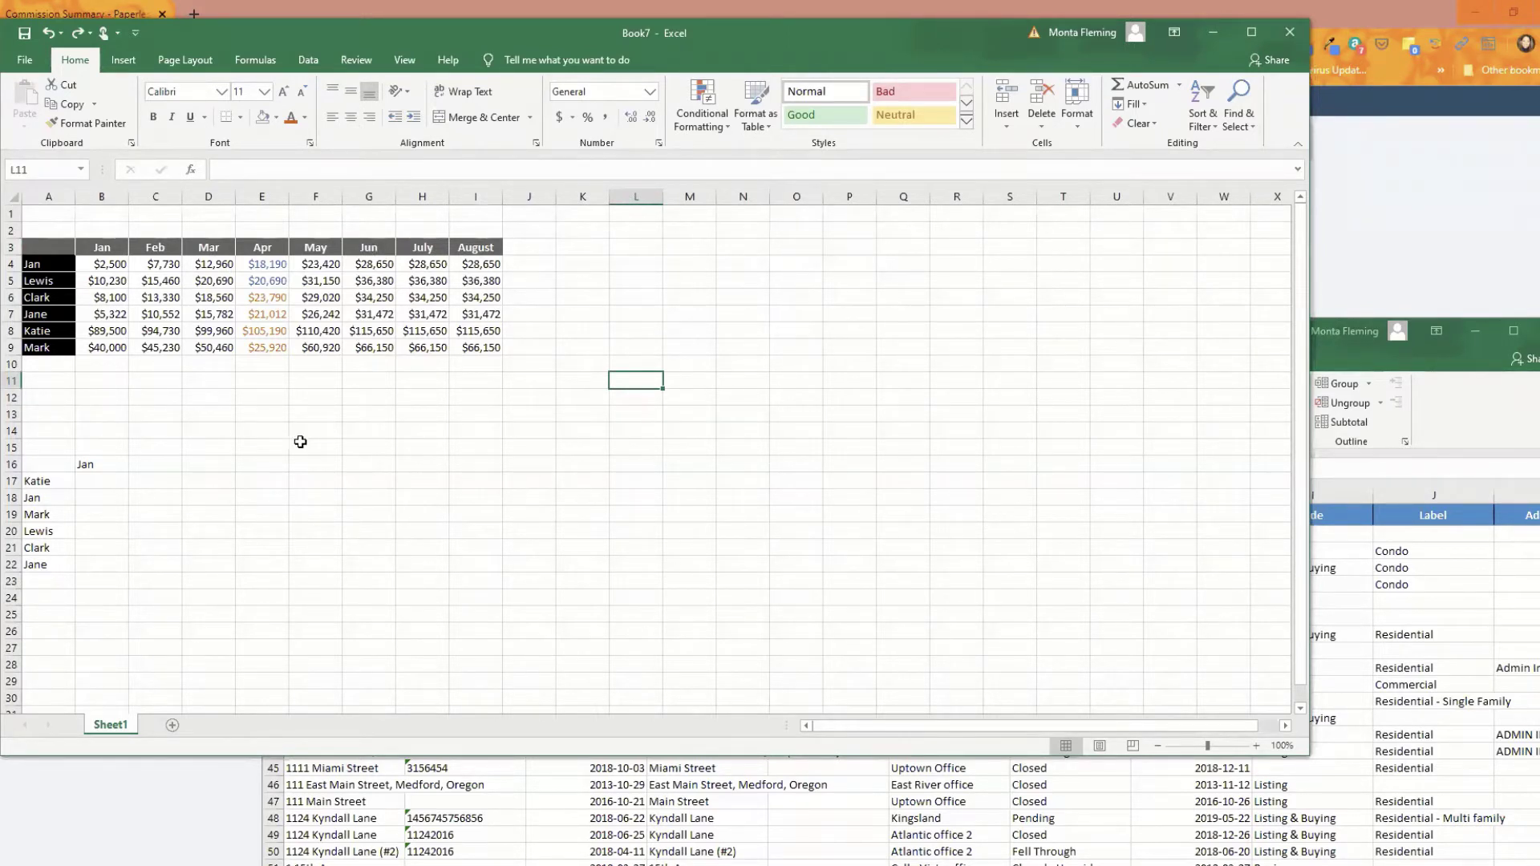
Step: Try filling the month series from Jan in B16 across to I16, and again across to T16, undoing each fill
scroll(292, 438, "down", 1)
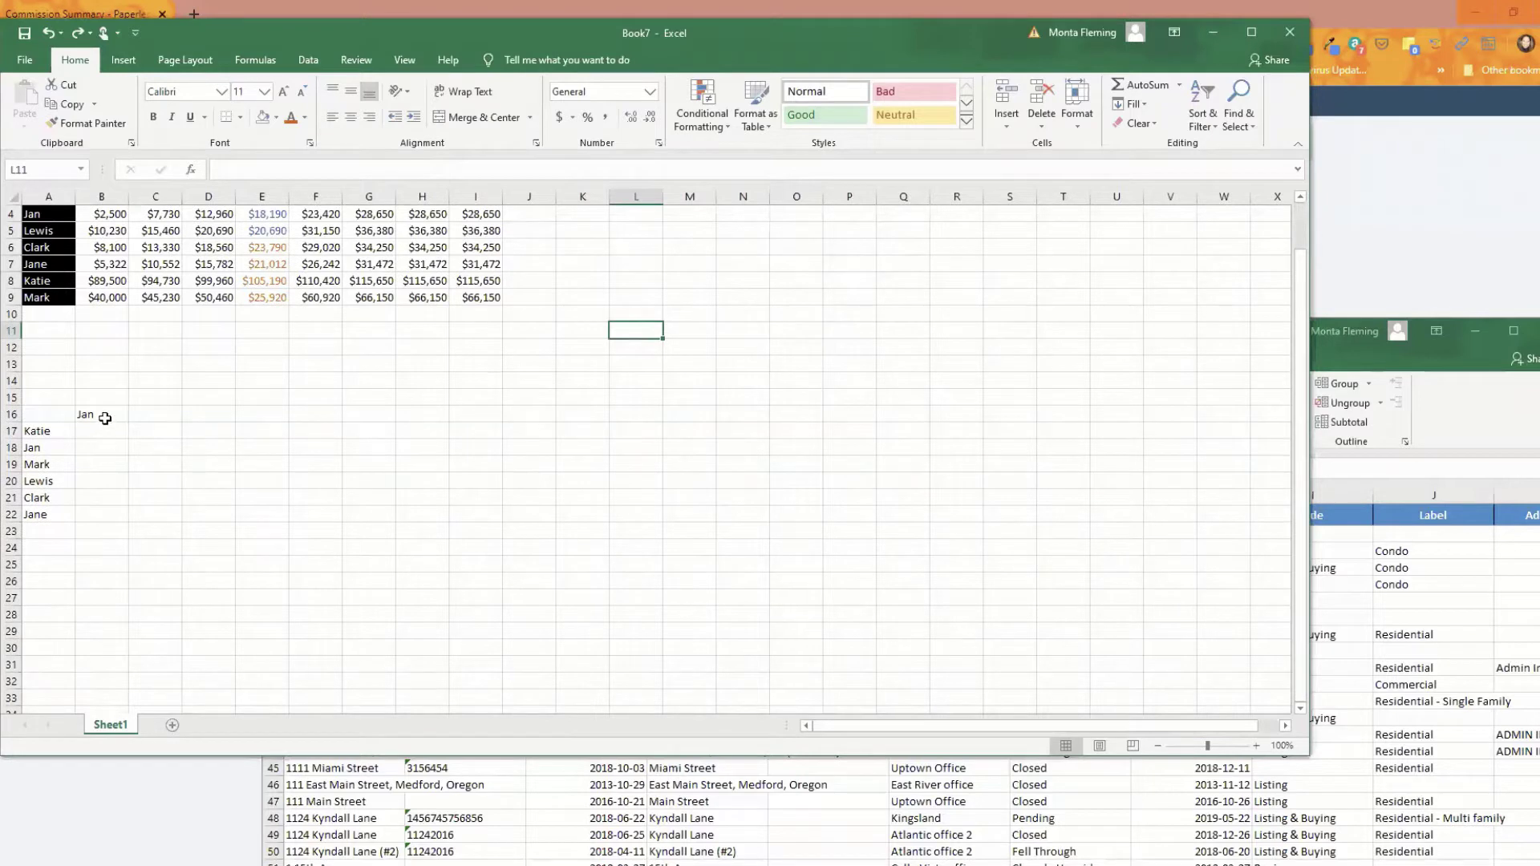
left_click(103, 416)
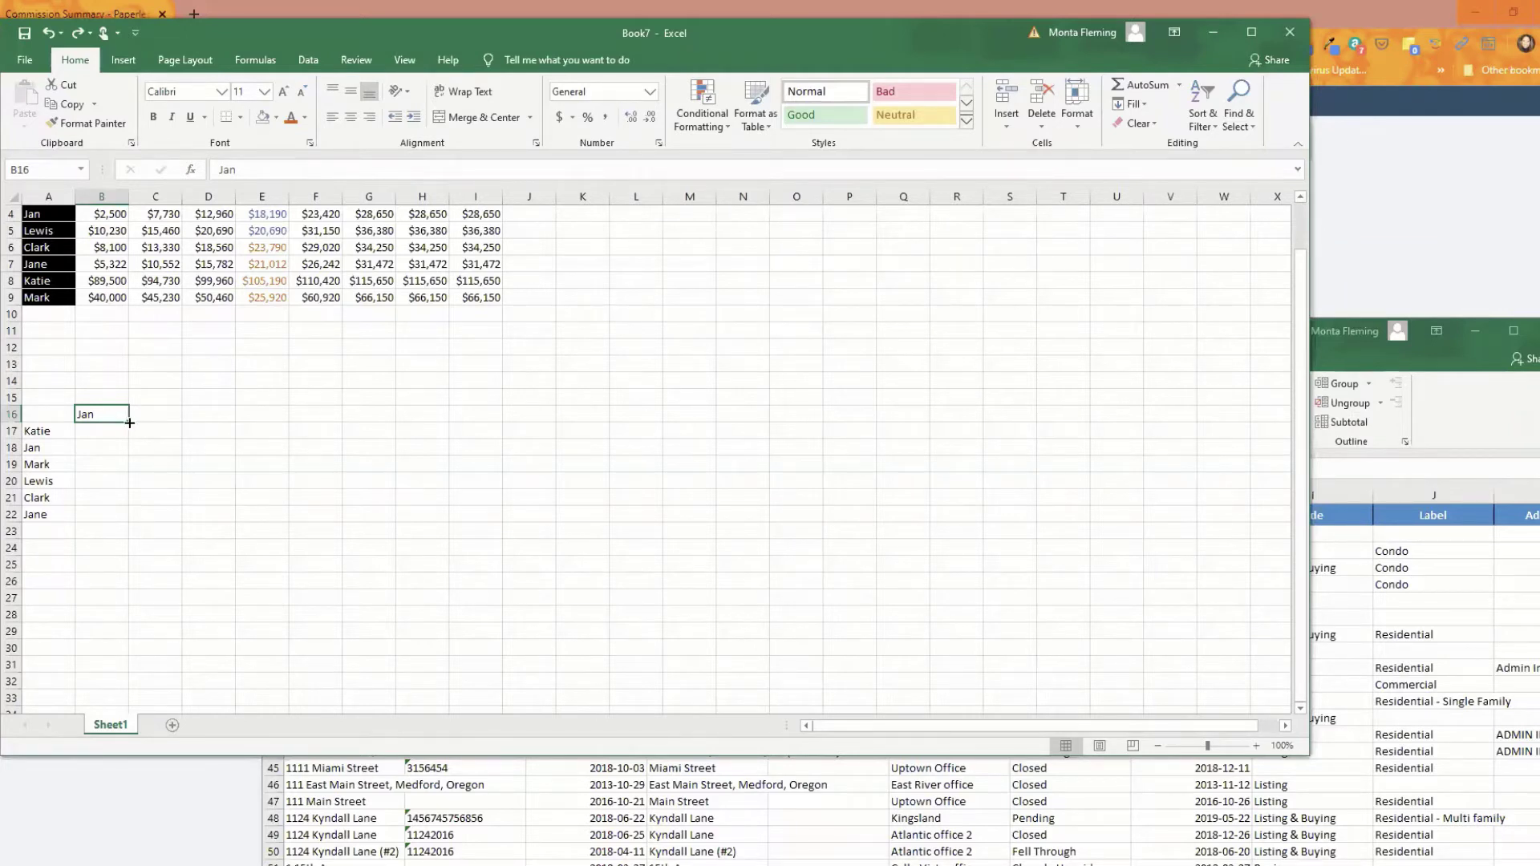
left_click_drag(129, 421, 501, 422)
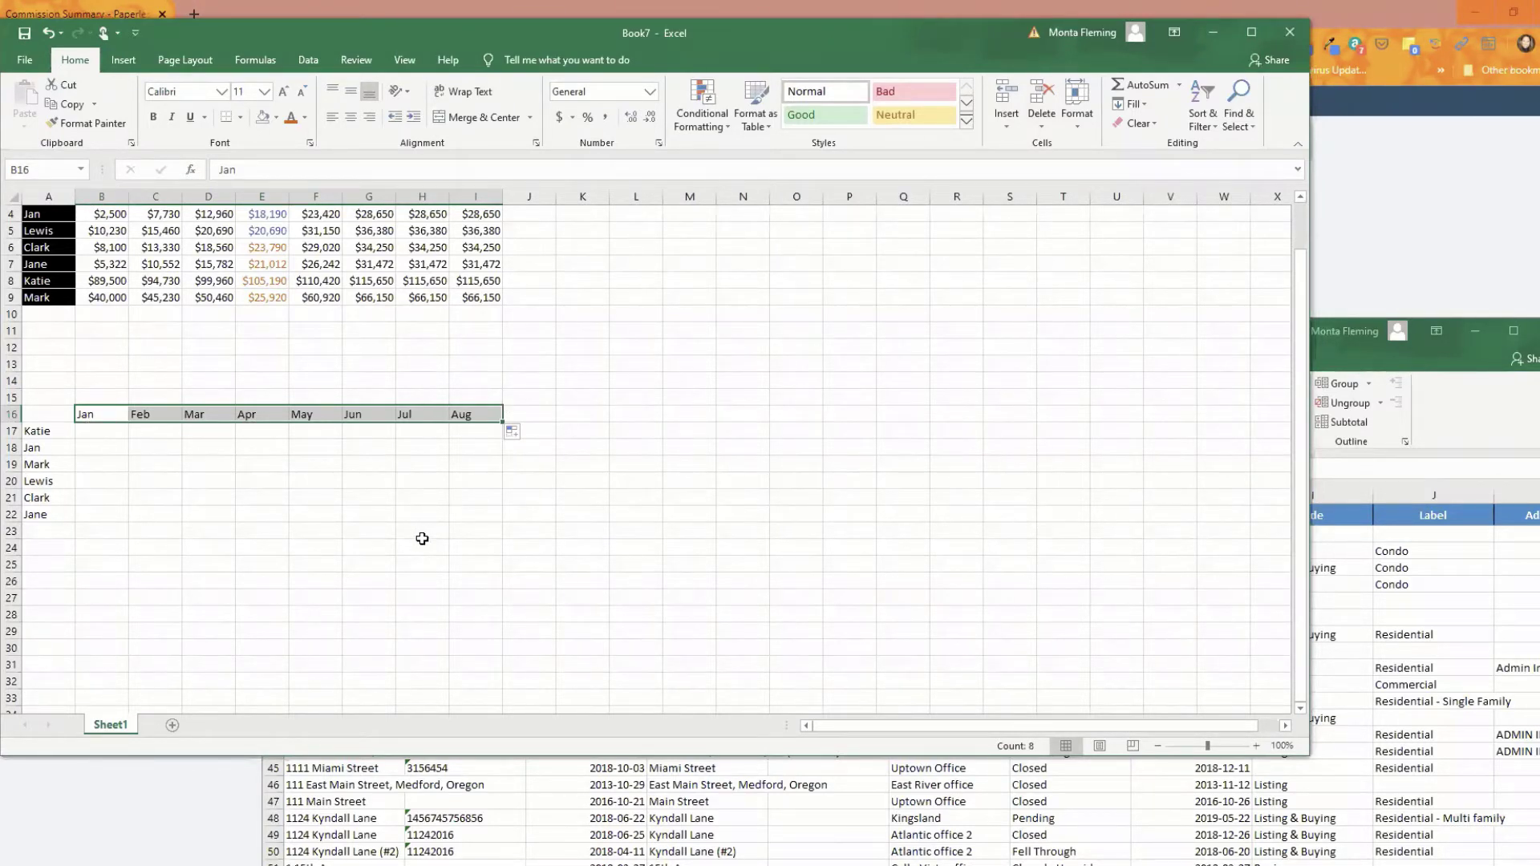
key("ctrl+z")
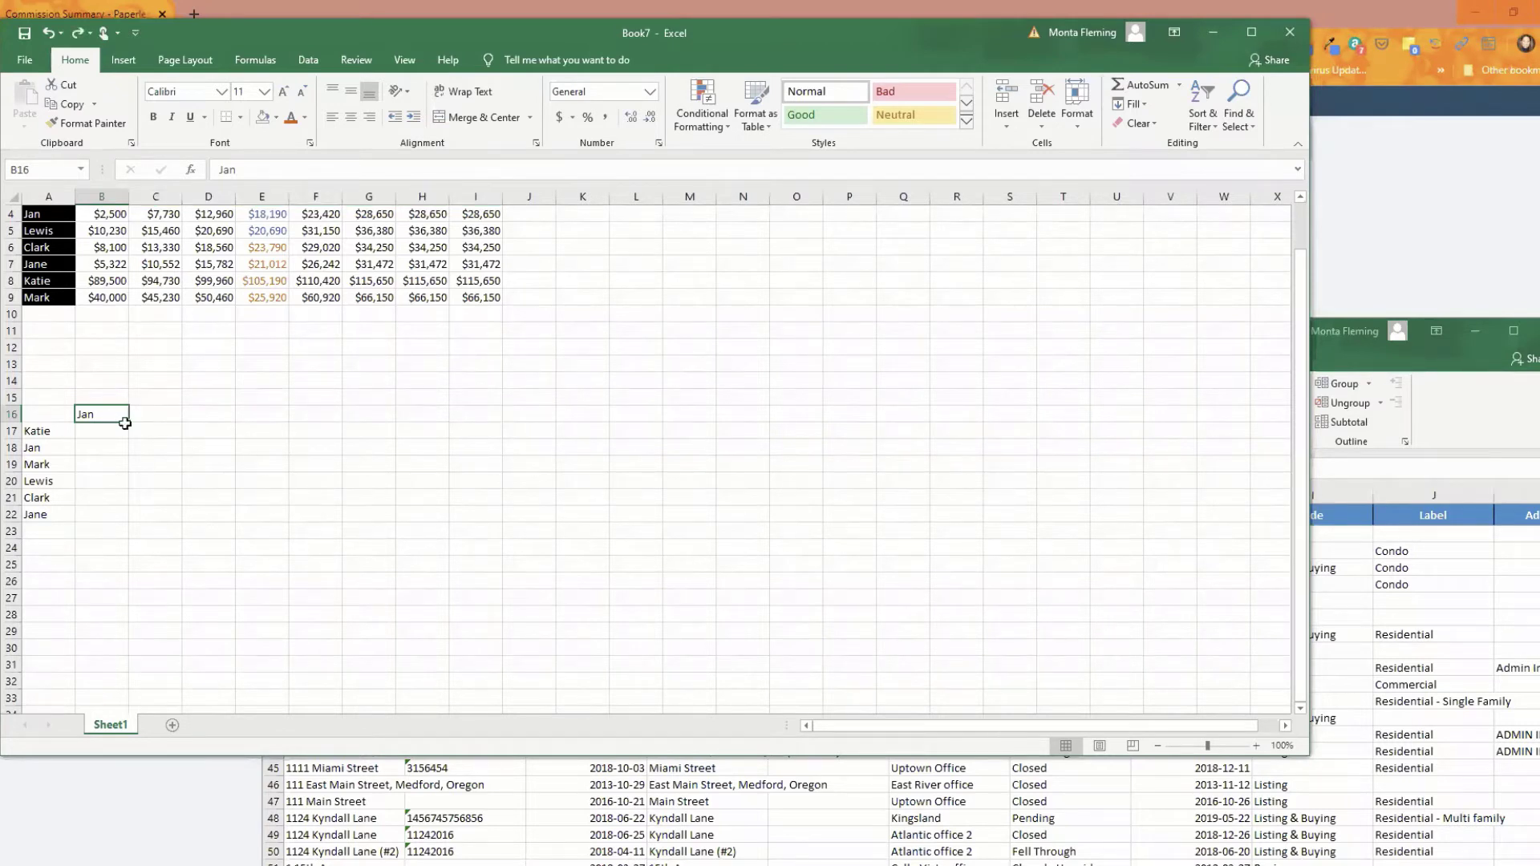
left_click_drag(129, 423, 1063, 489)
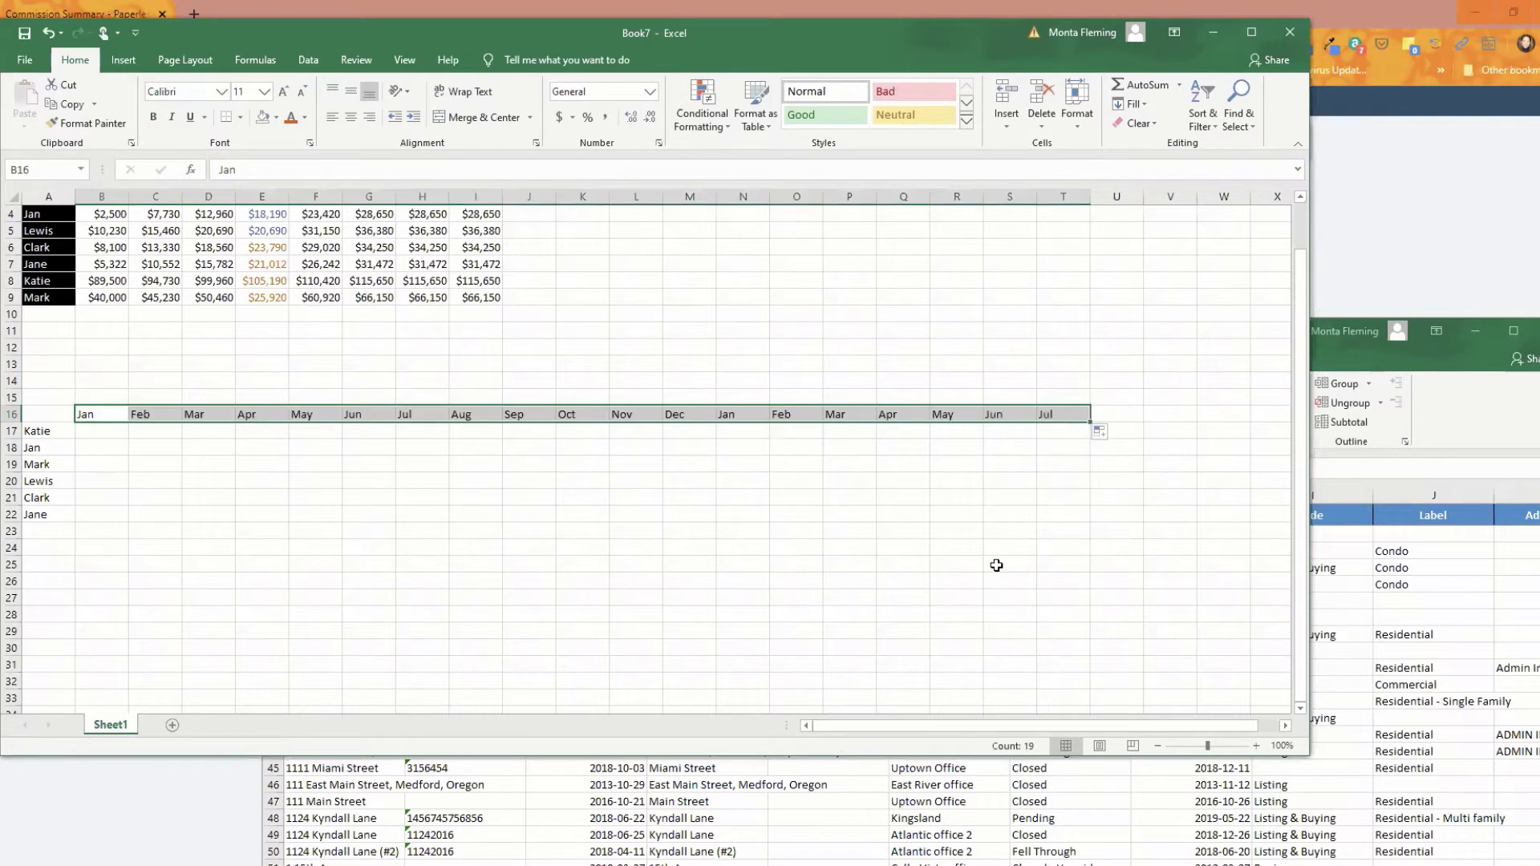
key("ctrl+z")
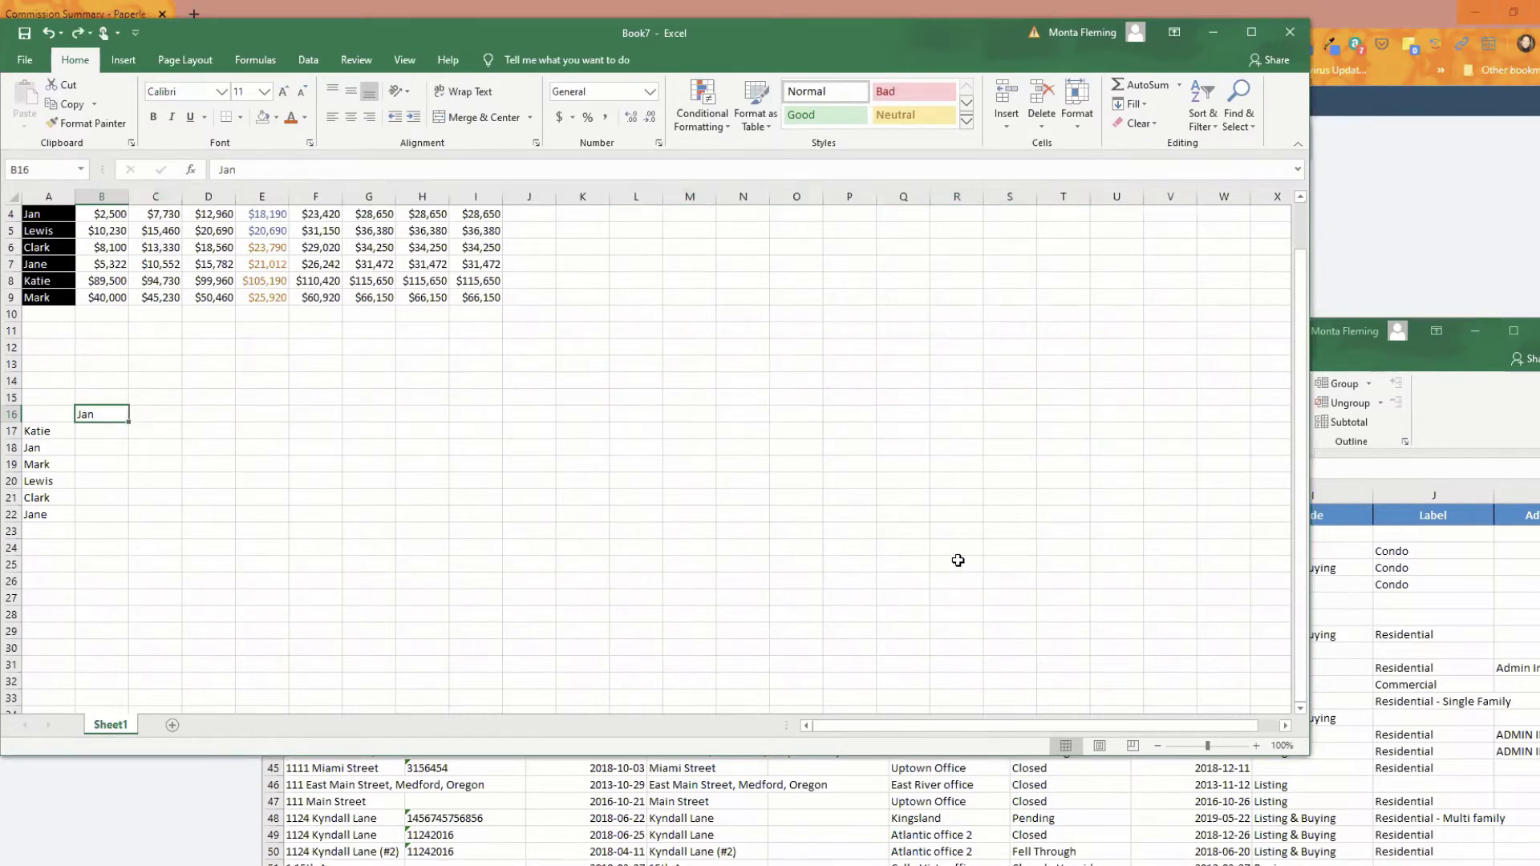
Step: Change the Jan entry in cell B16 to the date 10-Jan
double_click(108, 416)
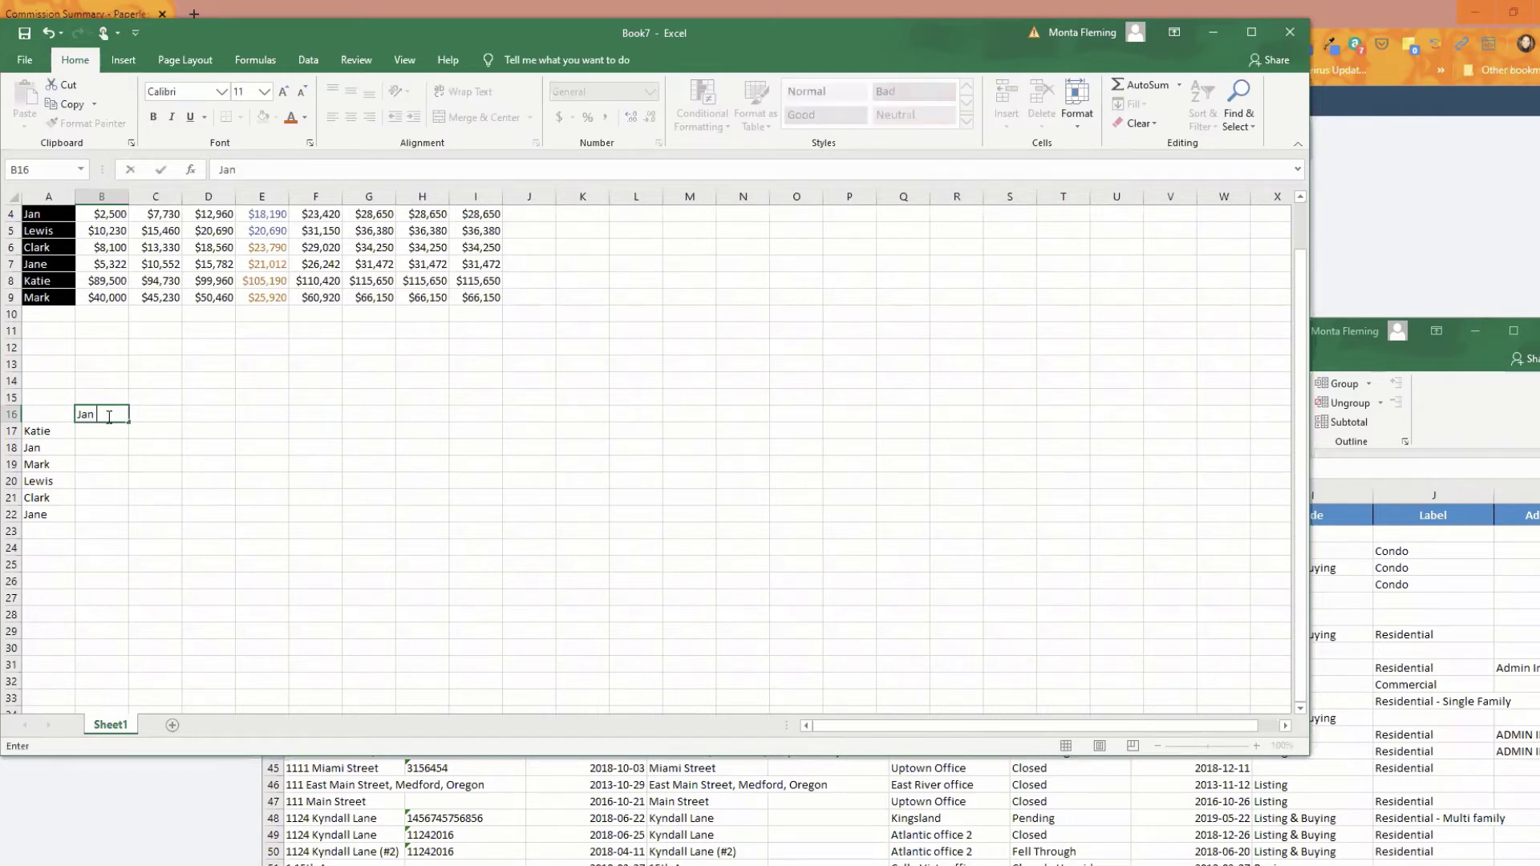
key("Return")
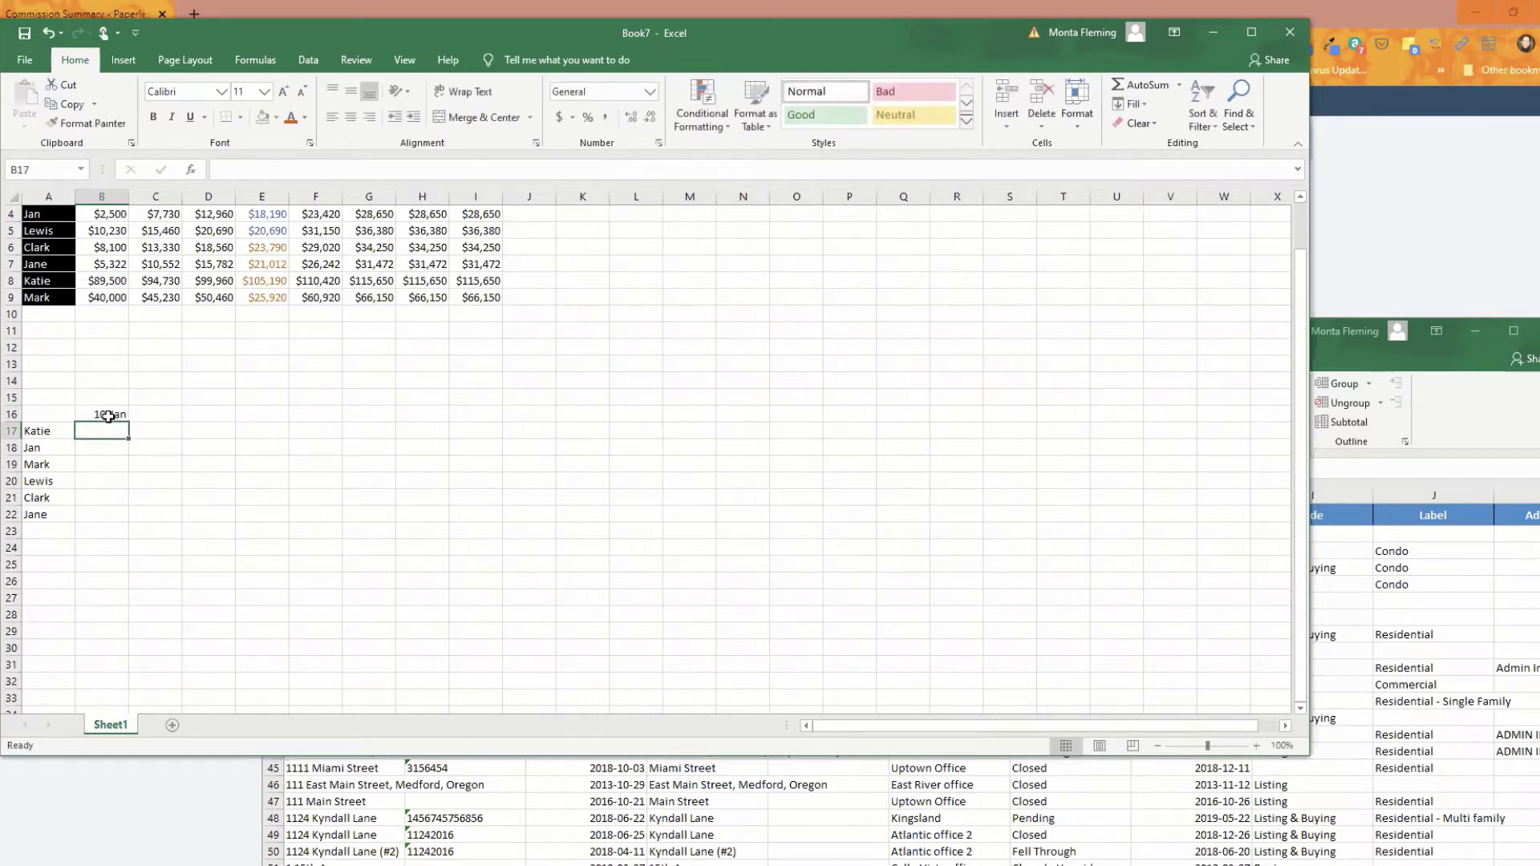
Step: Try filling daily dates from 10-Jan in B16 across to 17-Jan in I16, and undo the fill
left_click(108, 416)
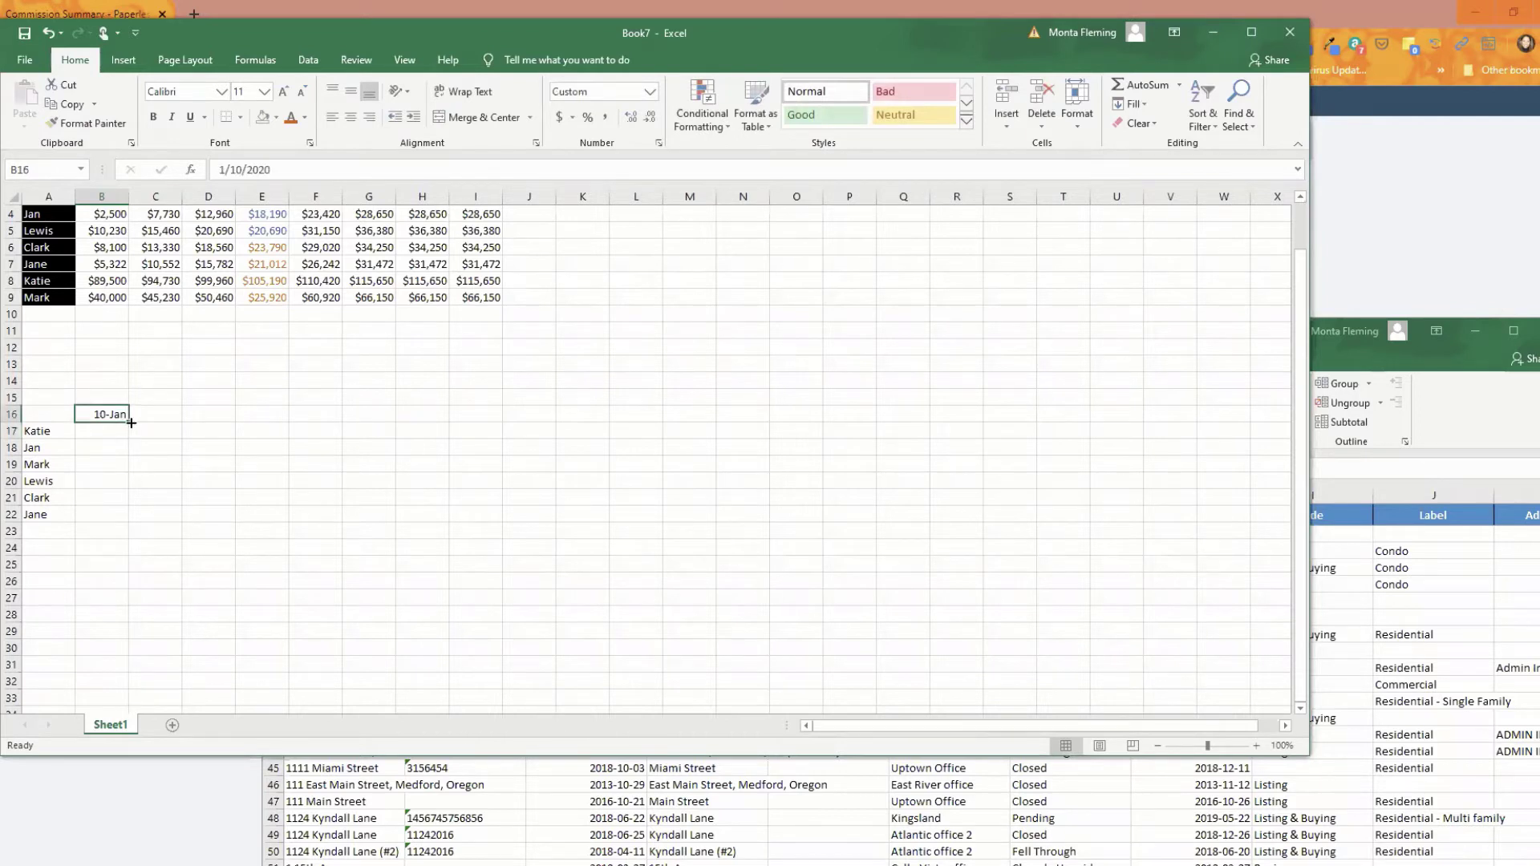
left_click_drag(130, 422, 500, 417)
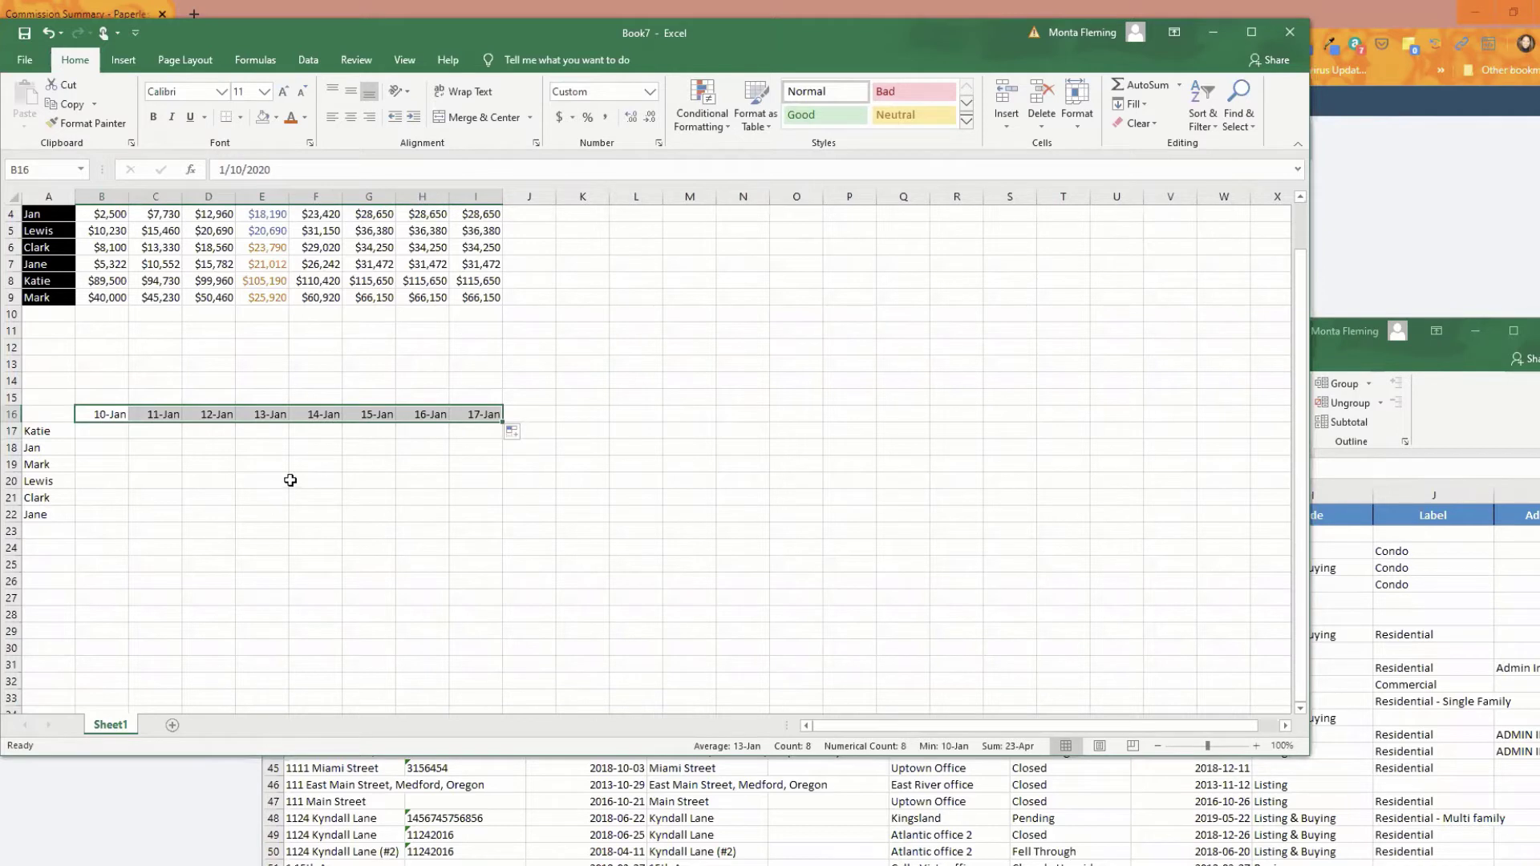
key("ctrl+z")
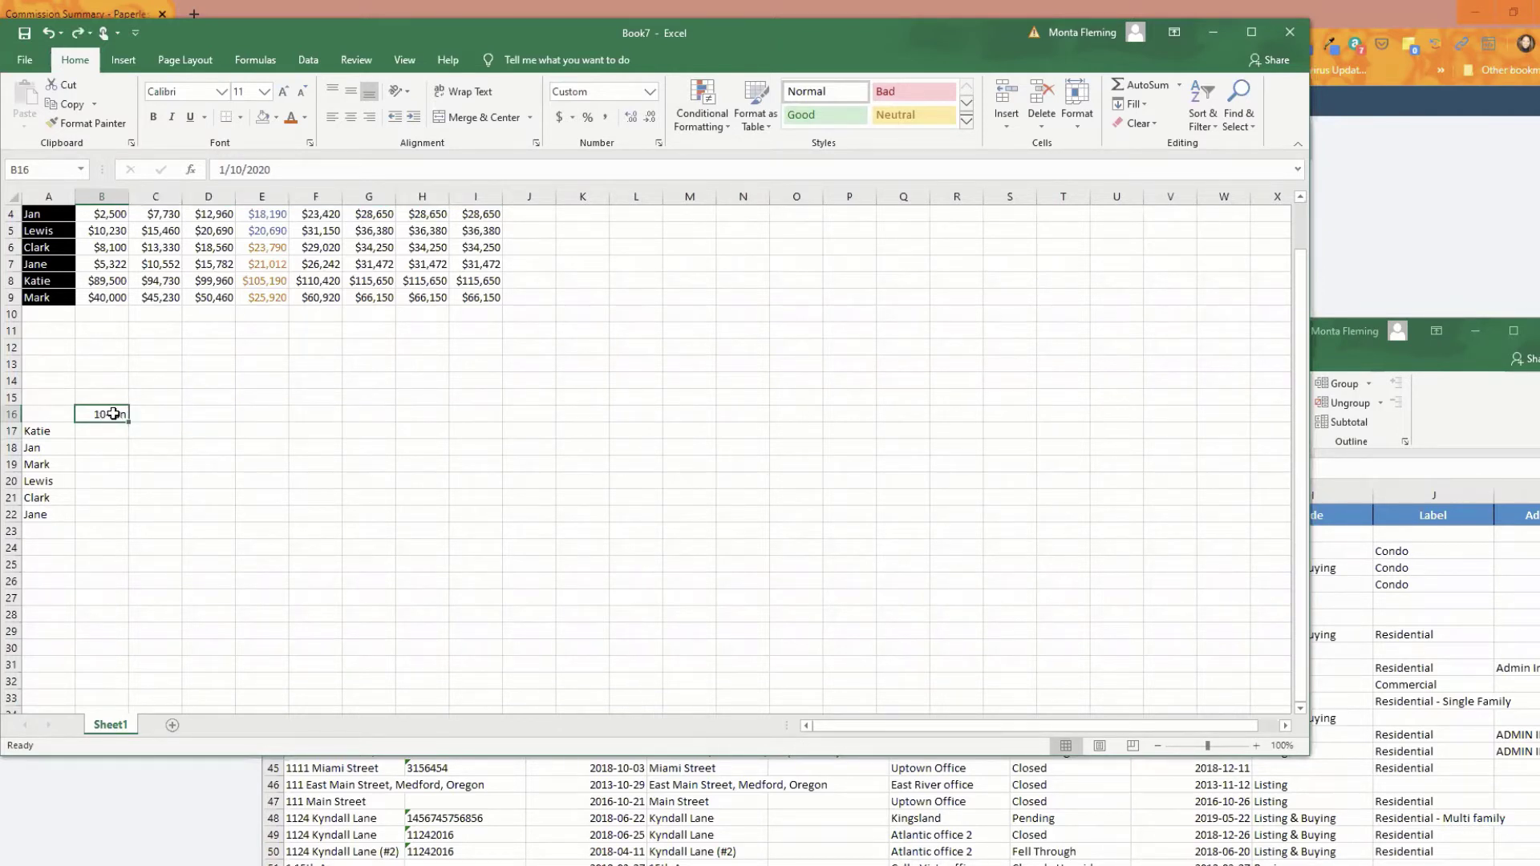
Step: Try replacing the date in B16 with 1-Jan, and undo the date entries back to the plain Jan text
type("Ja")
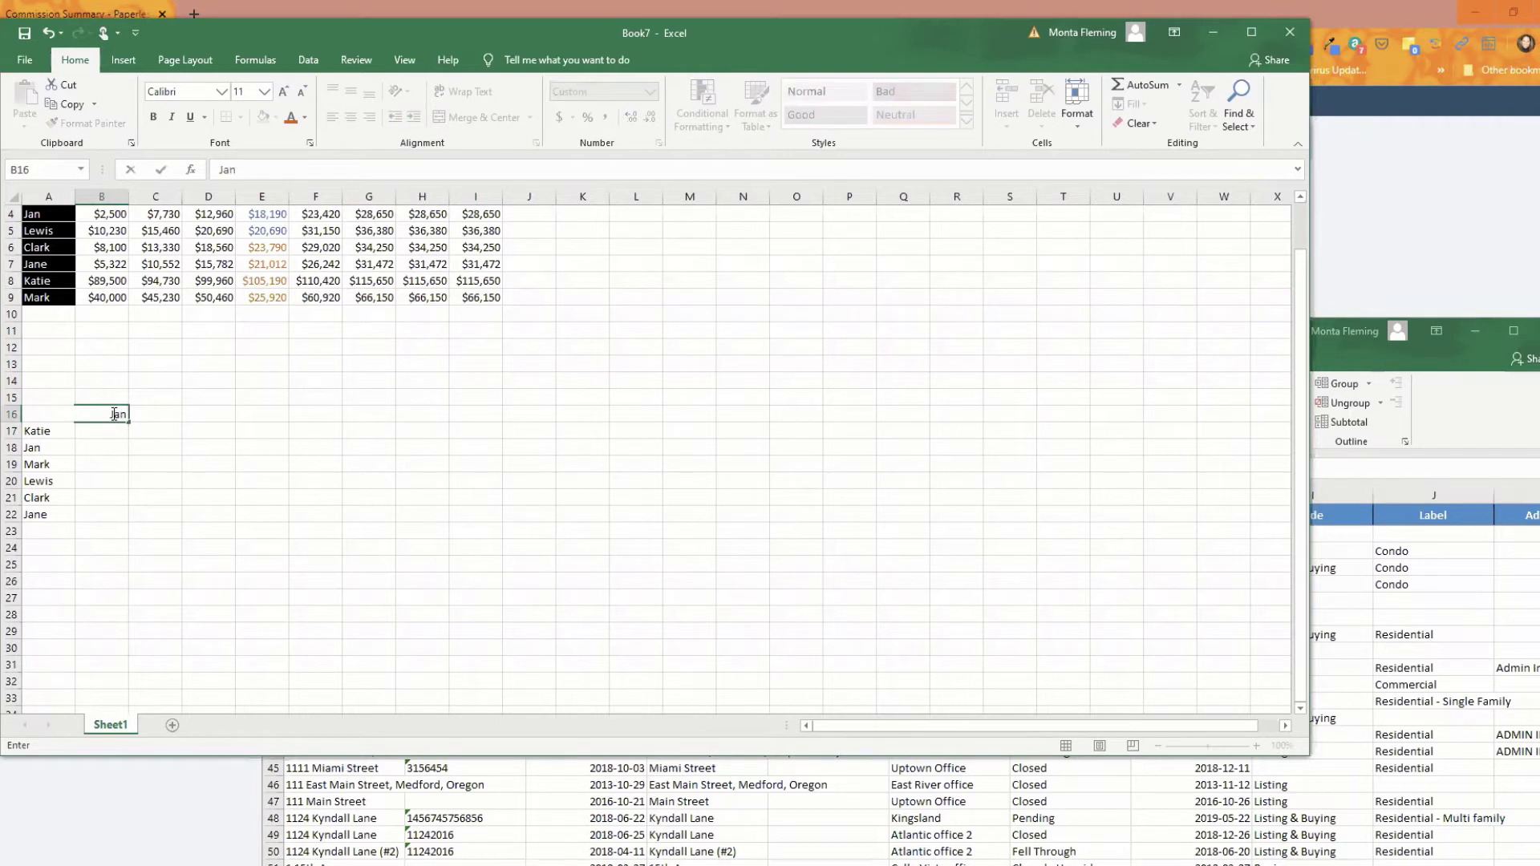
key("Return")
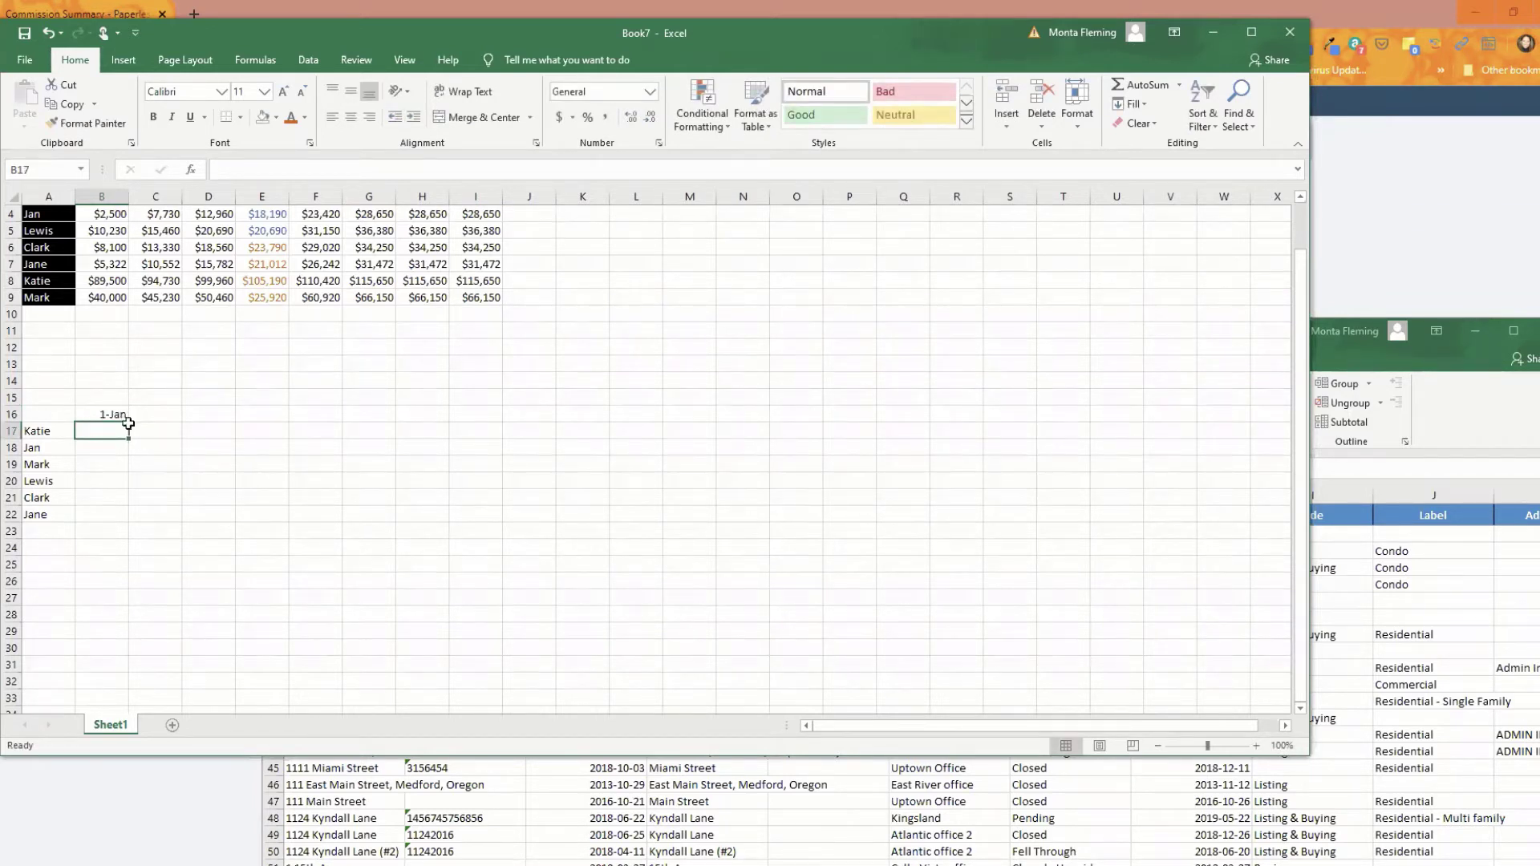
left_click(115, 417)
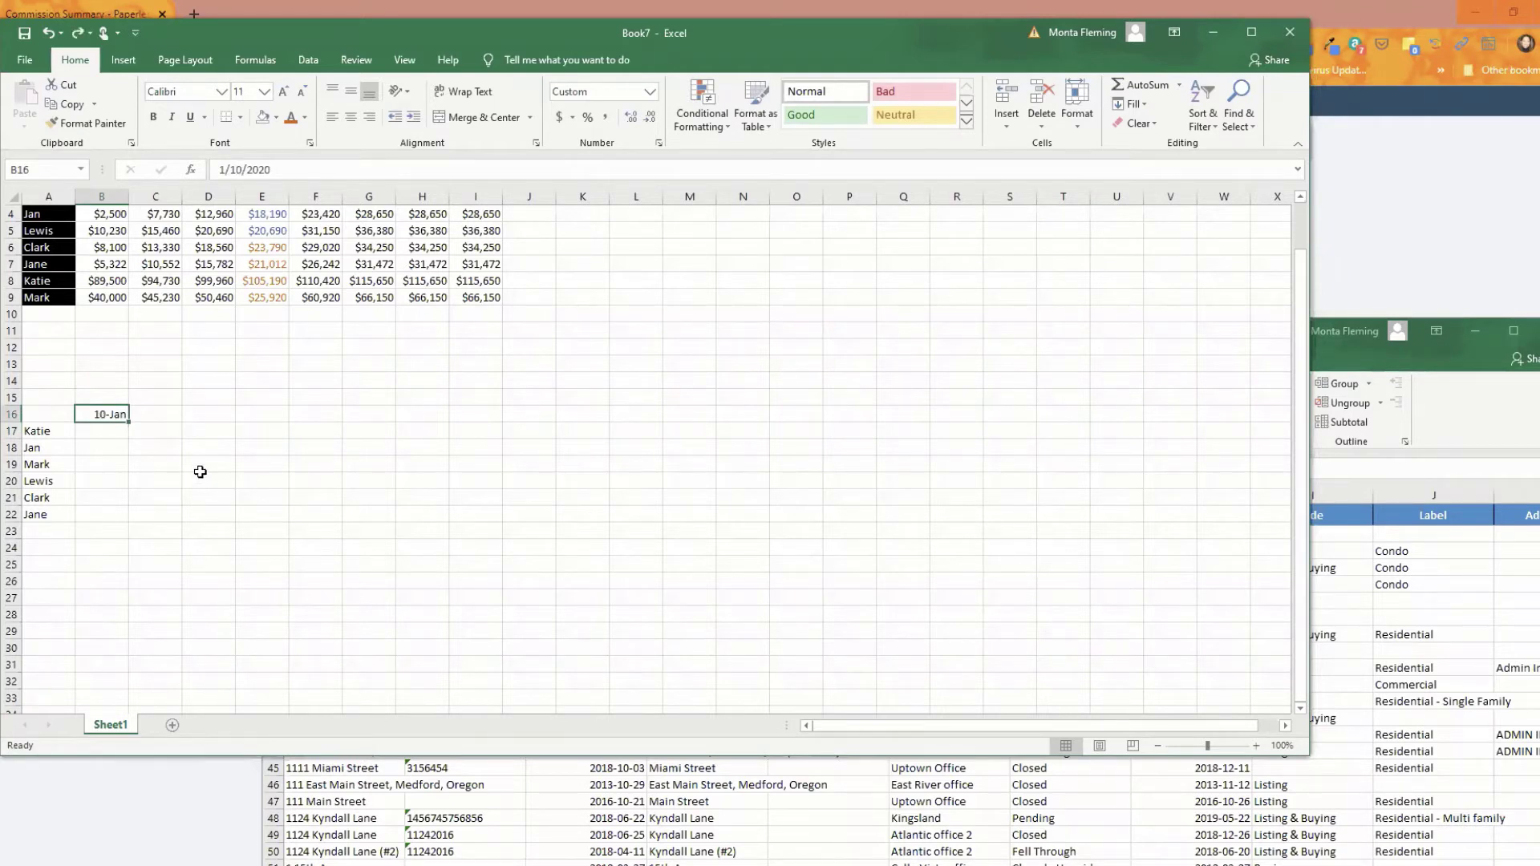
key("ctrl+z")
key("ctrl+z")
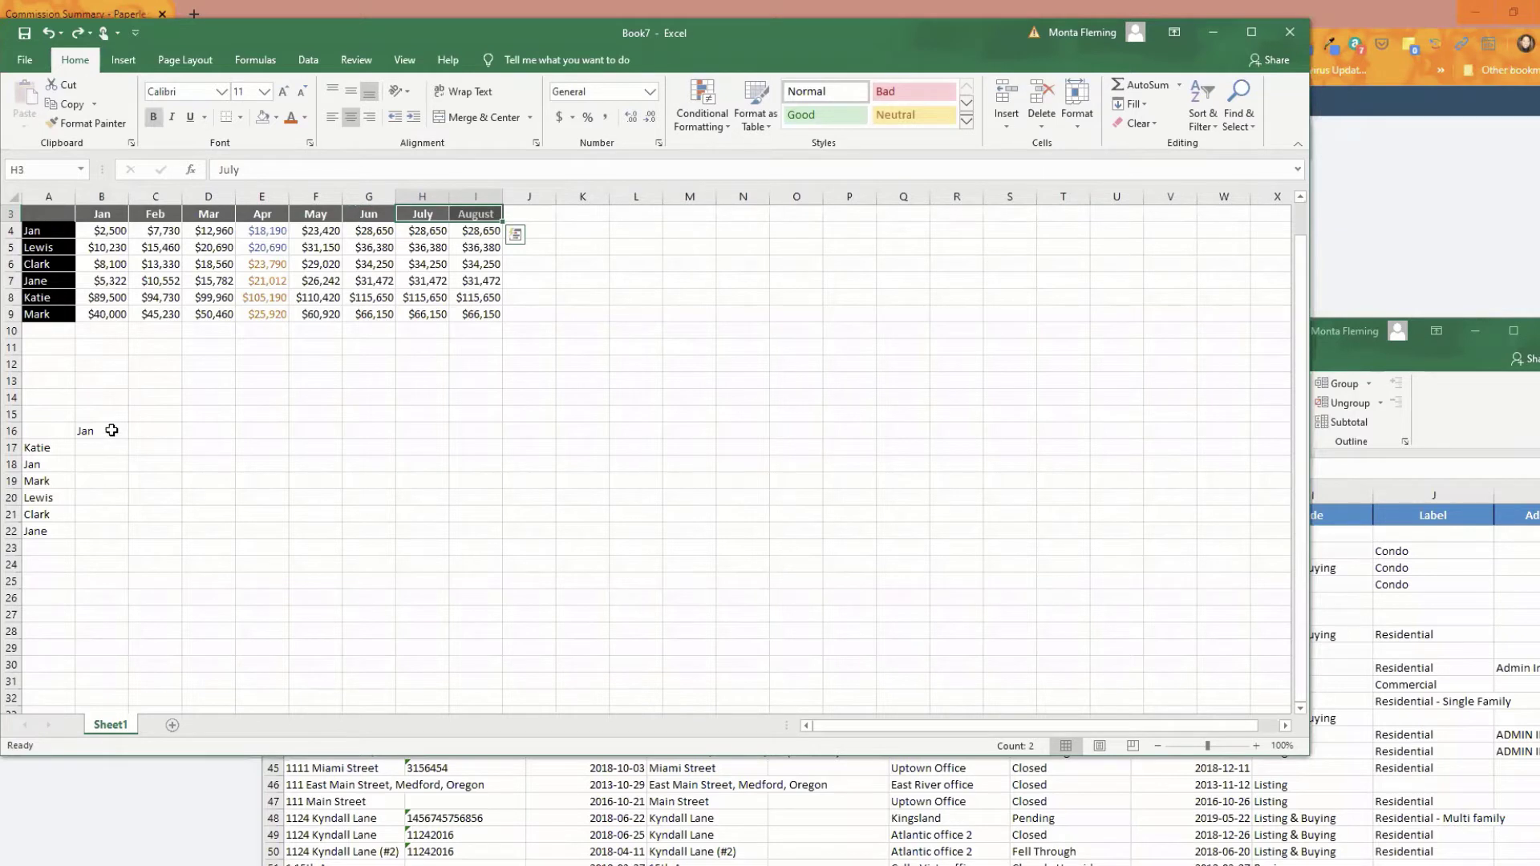
Step: Set cell B16 to the month-and-year date Jan-20
left_click(113, 428)
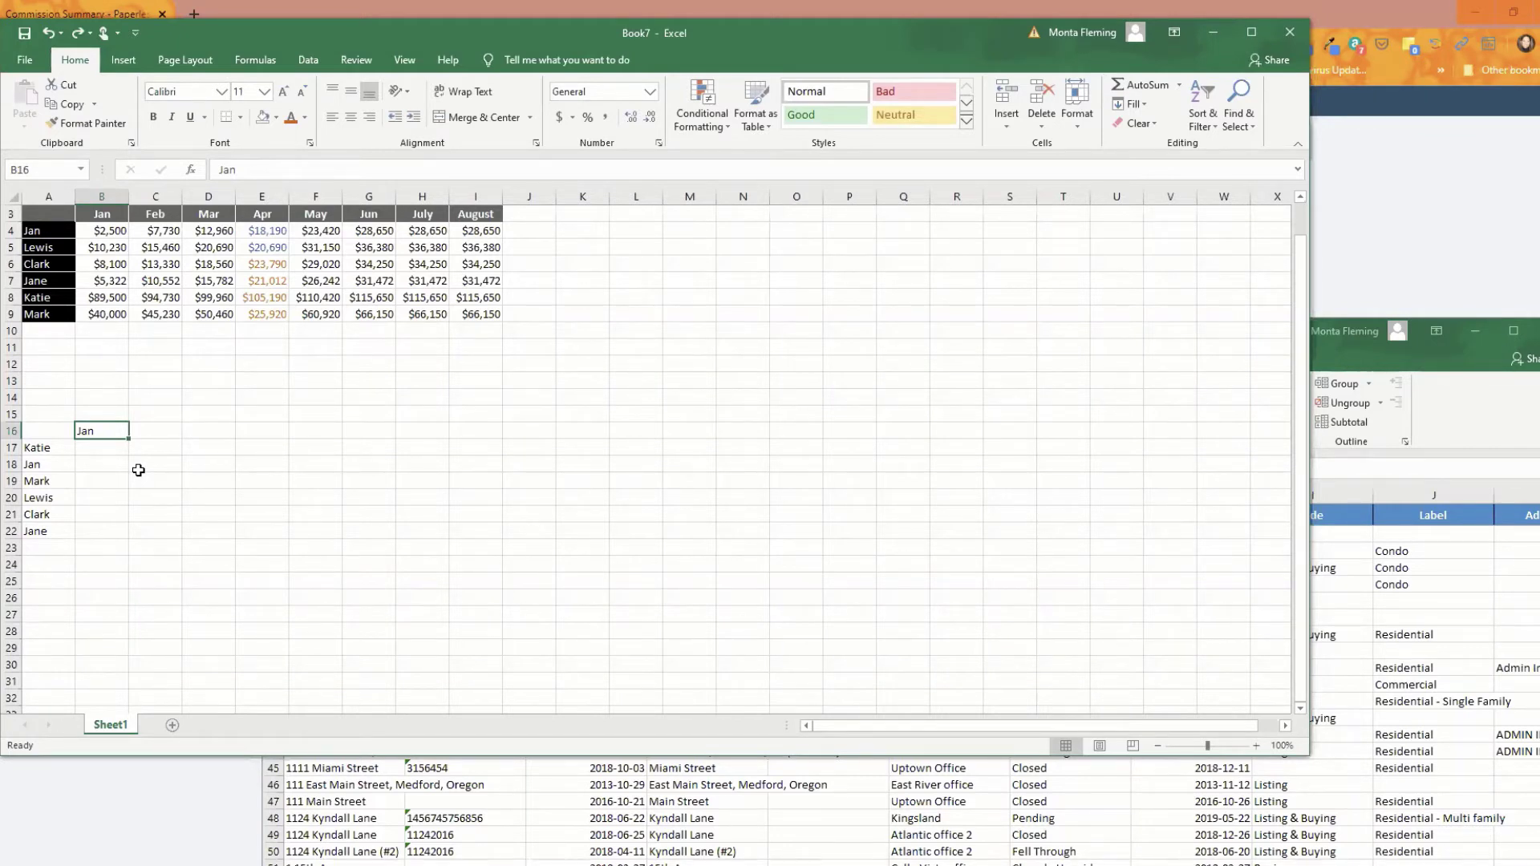
type("Jan")
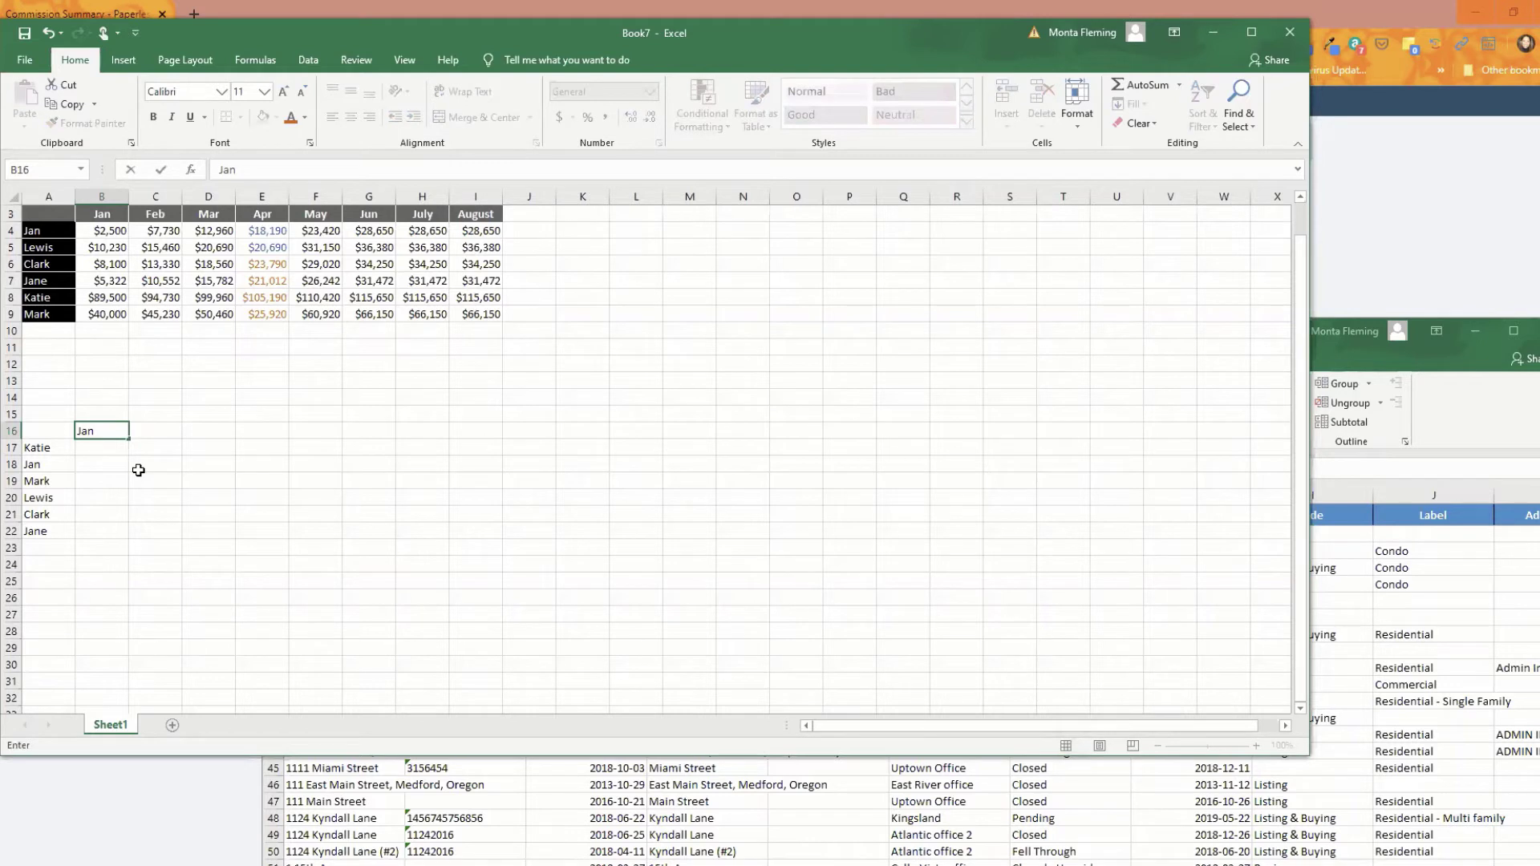
type("-20")
key("Return")
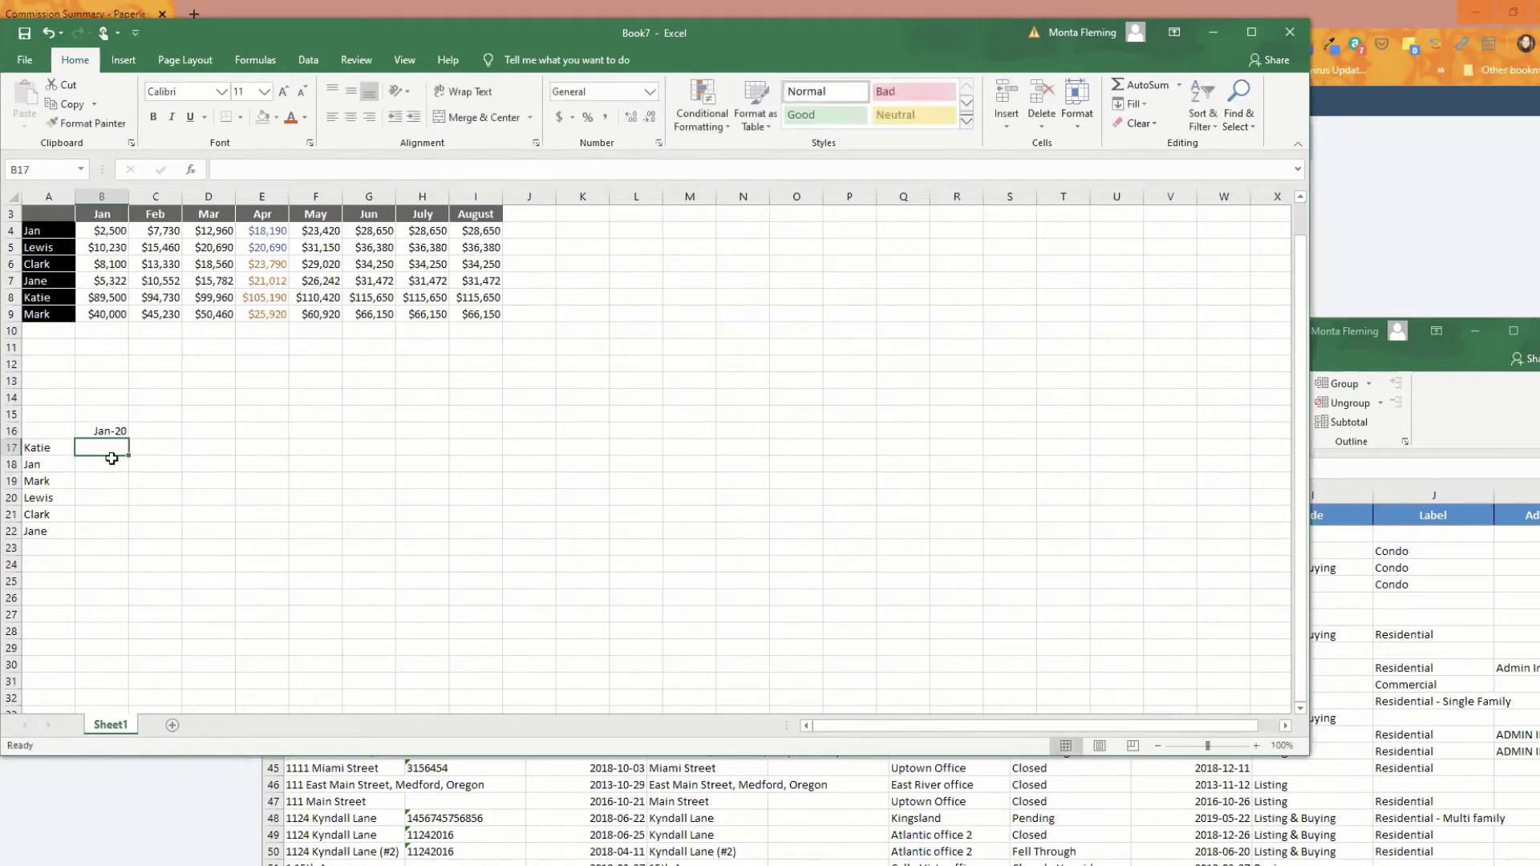
Step: Try filling monthly dates from Jan-20 in B16 across to Aug-20 in I16, and undo the fill
left_click(114, 433)
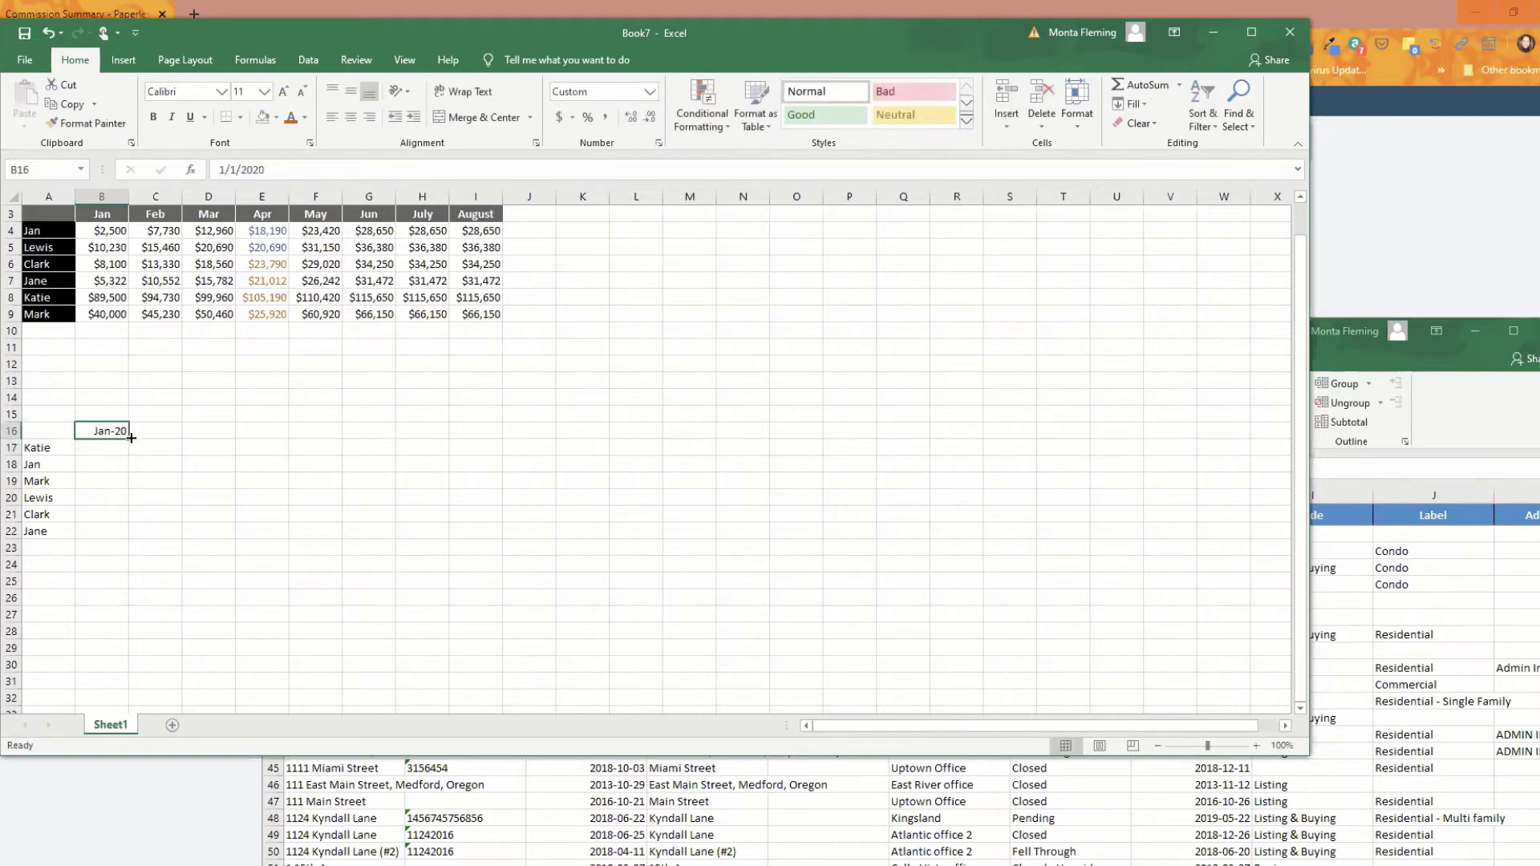
left_click_drag(130, 437, 501, 433)
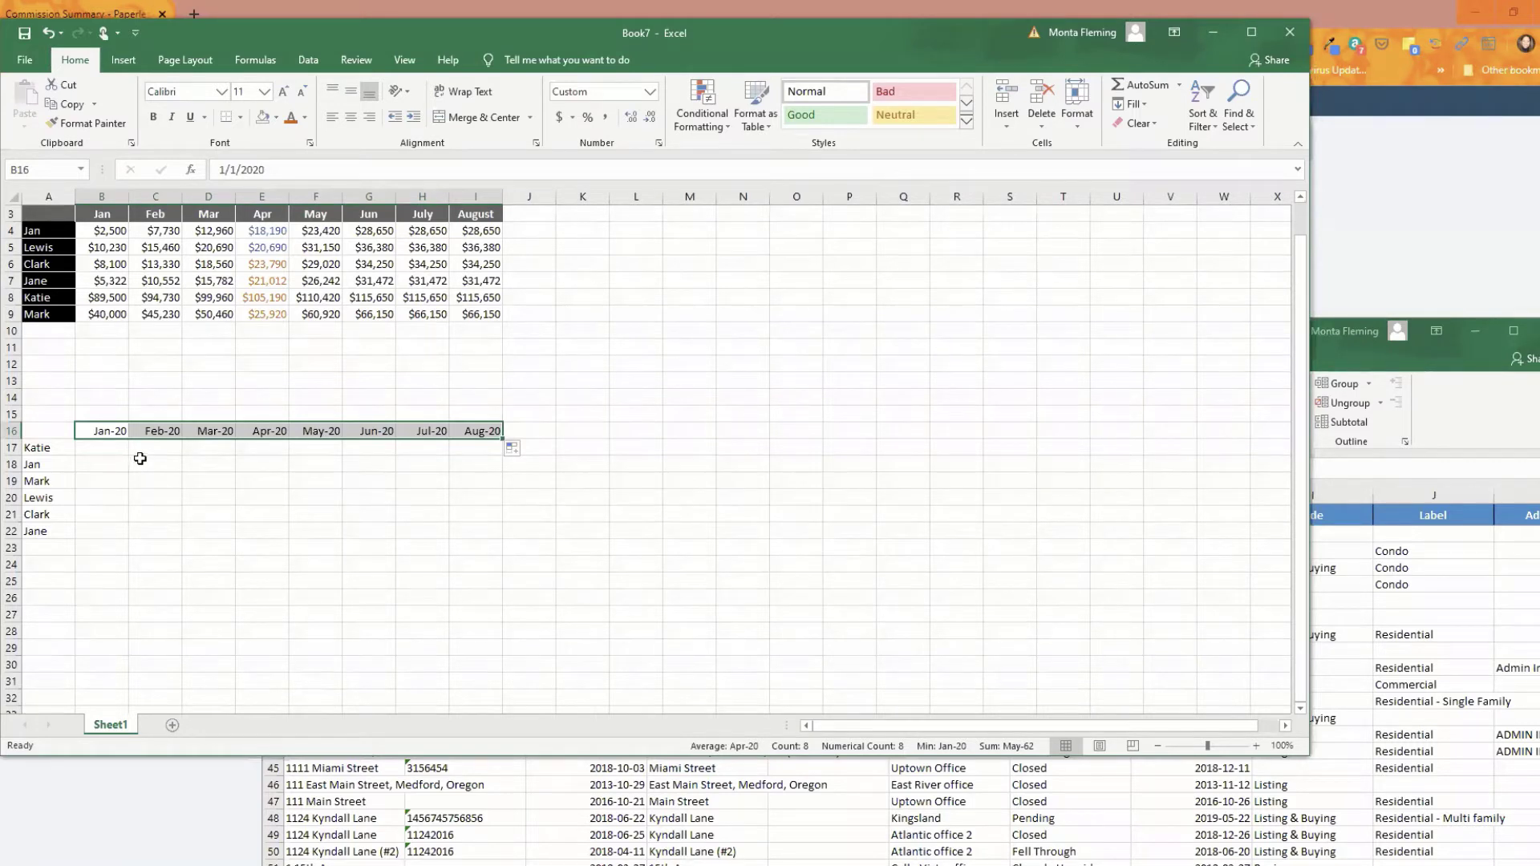
key("ctrl+z")
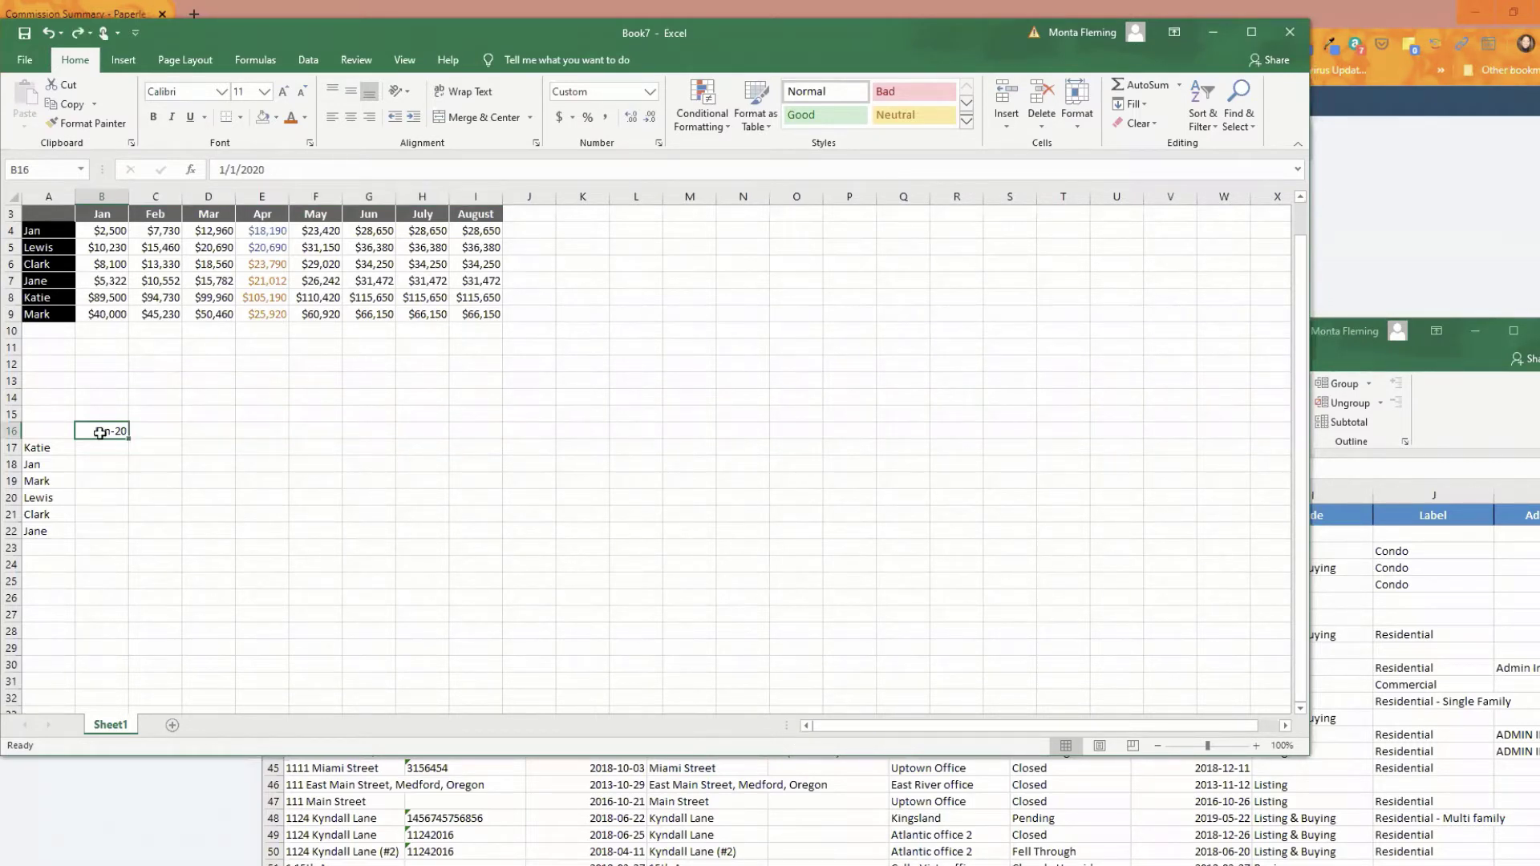
key("ctrl+z")
Step: Enter 100 in B16, try filling it across to I16, and undo the fill
type("100")
key("Return")
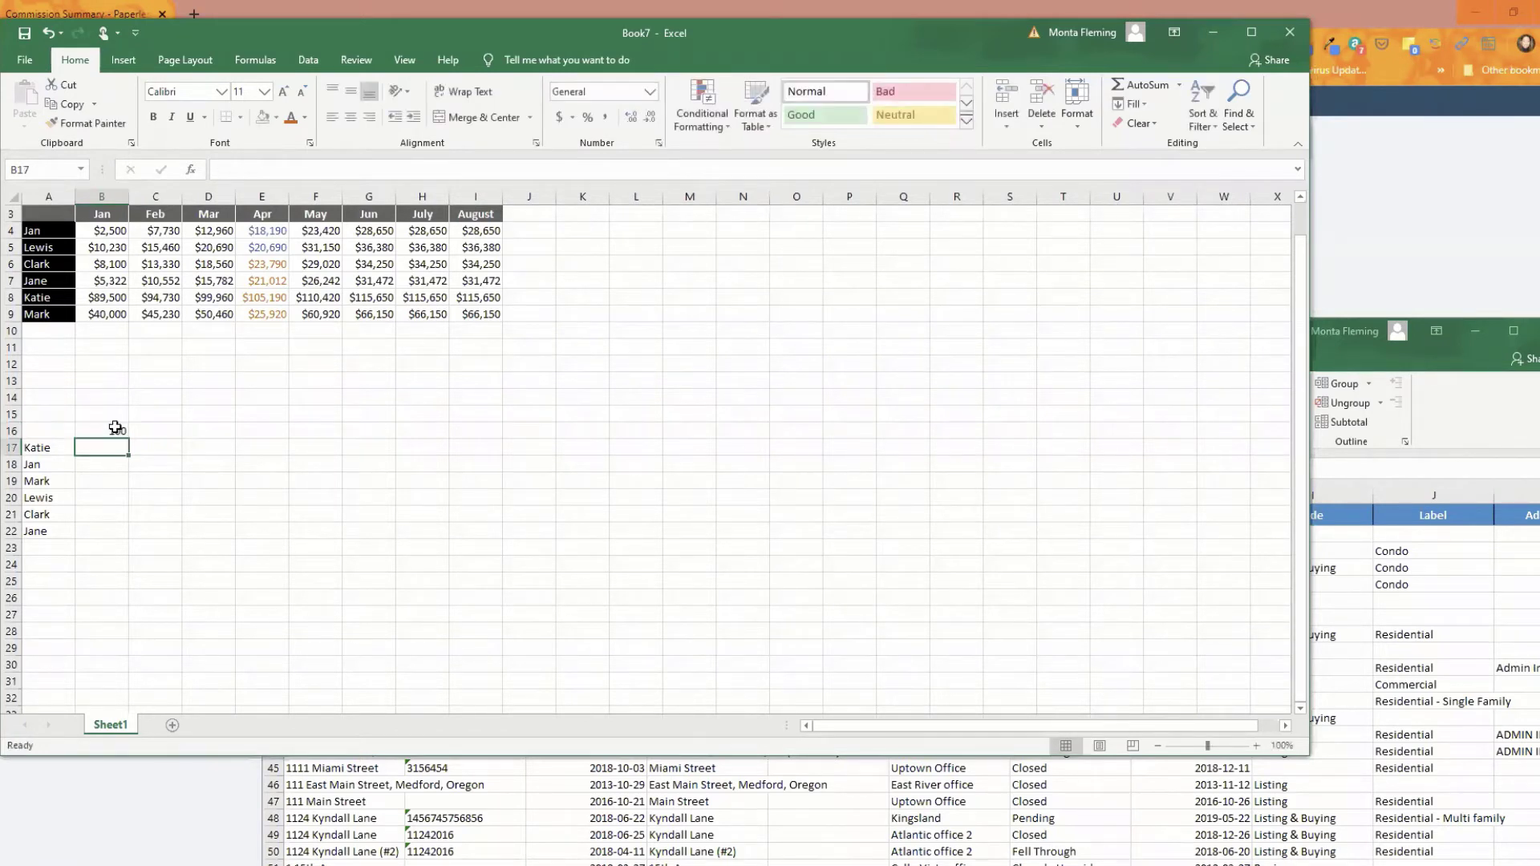
left_click(112, 426)
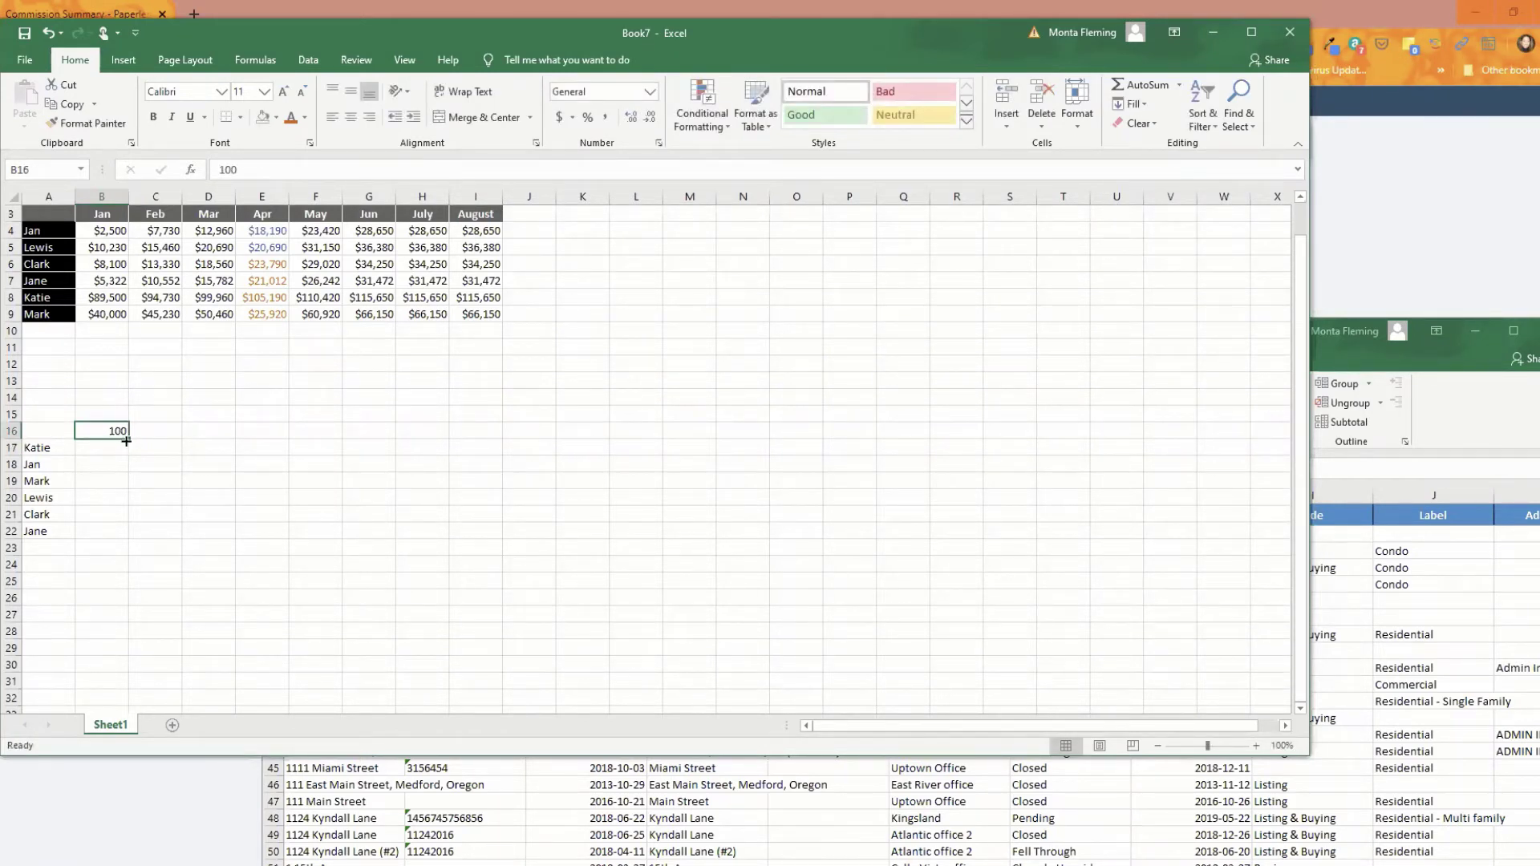
left_click_drag(127, 438, 493, 447)
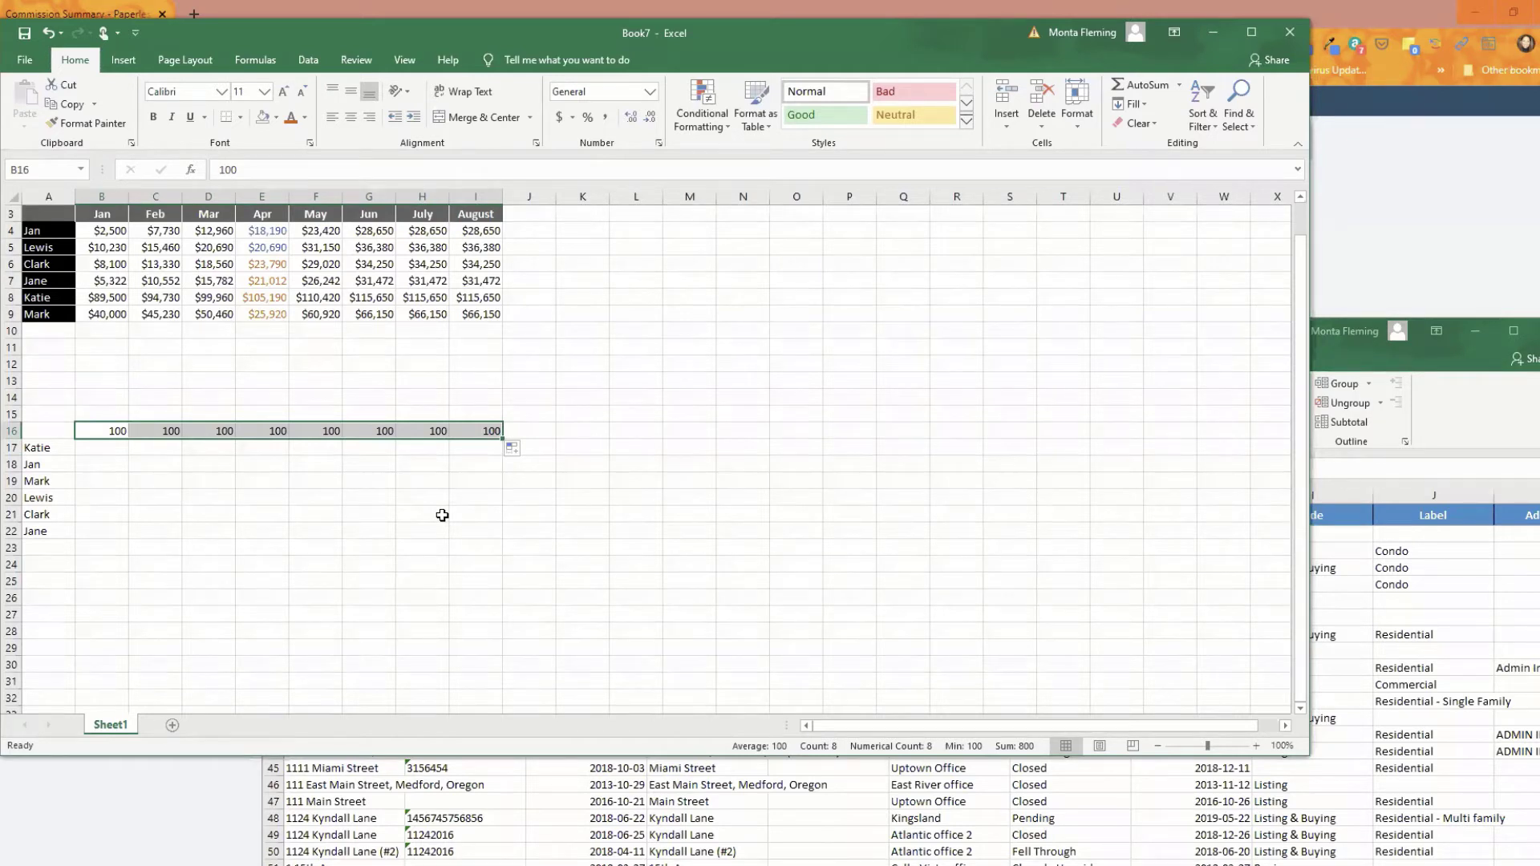
key("ctrl+z")
Step: Enter 101 in C16, try extending the 100, 101 pattern from B16:C16 across to K16, and undo the fill
left_click(161, 430)
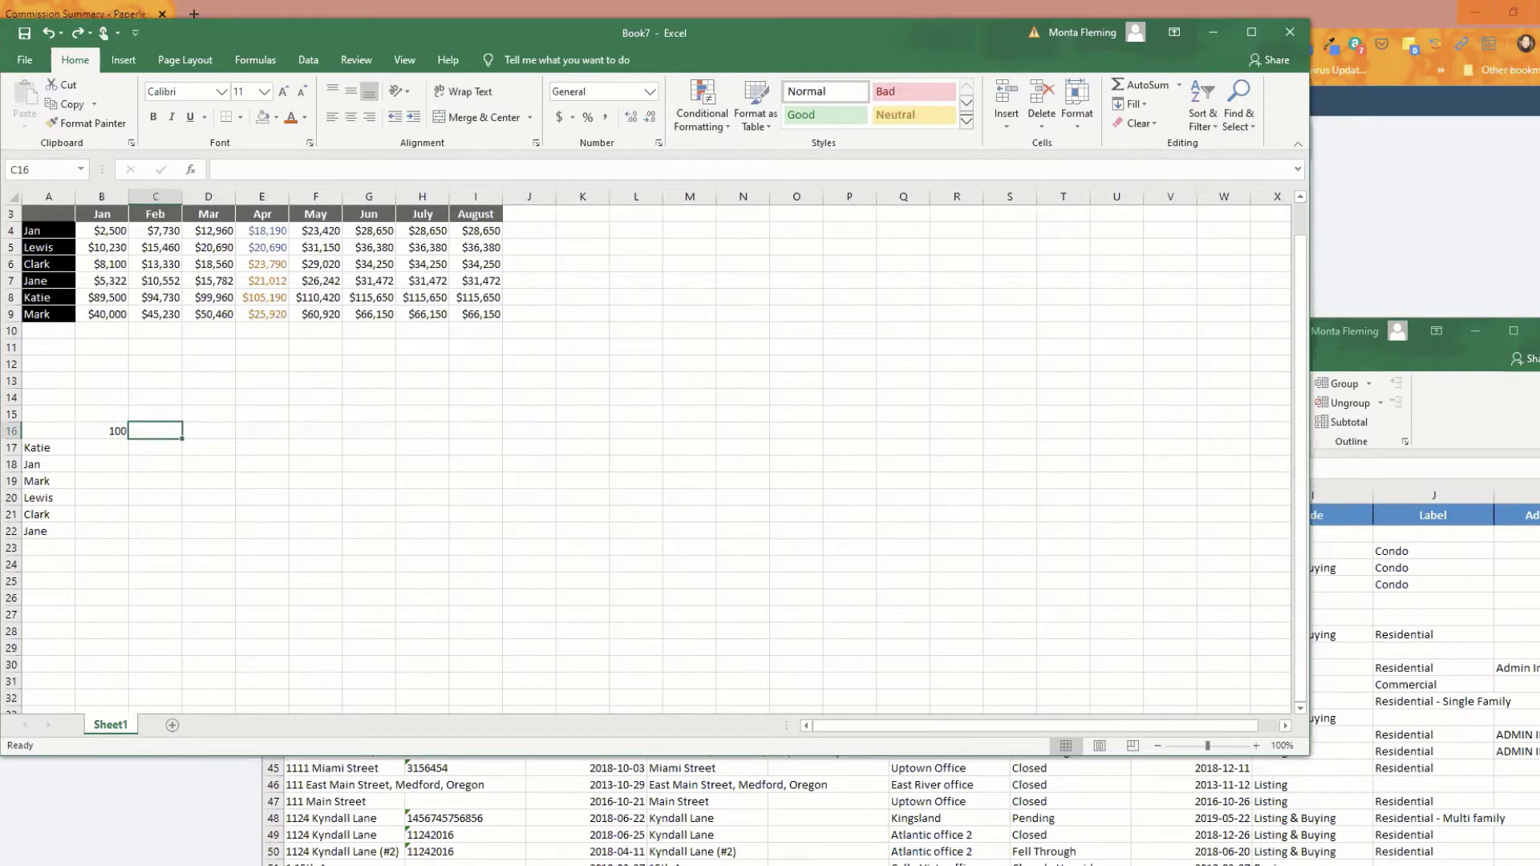
type("101")
key("Return")
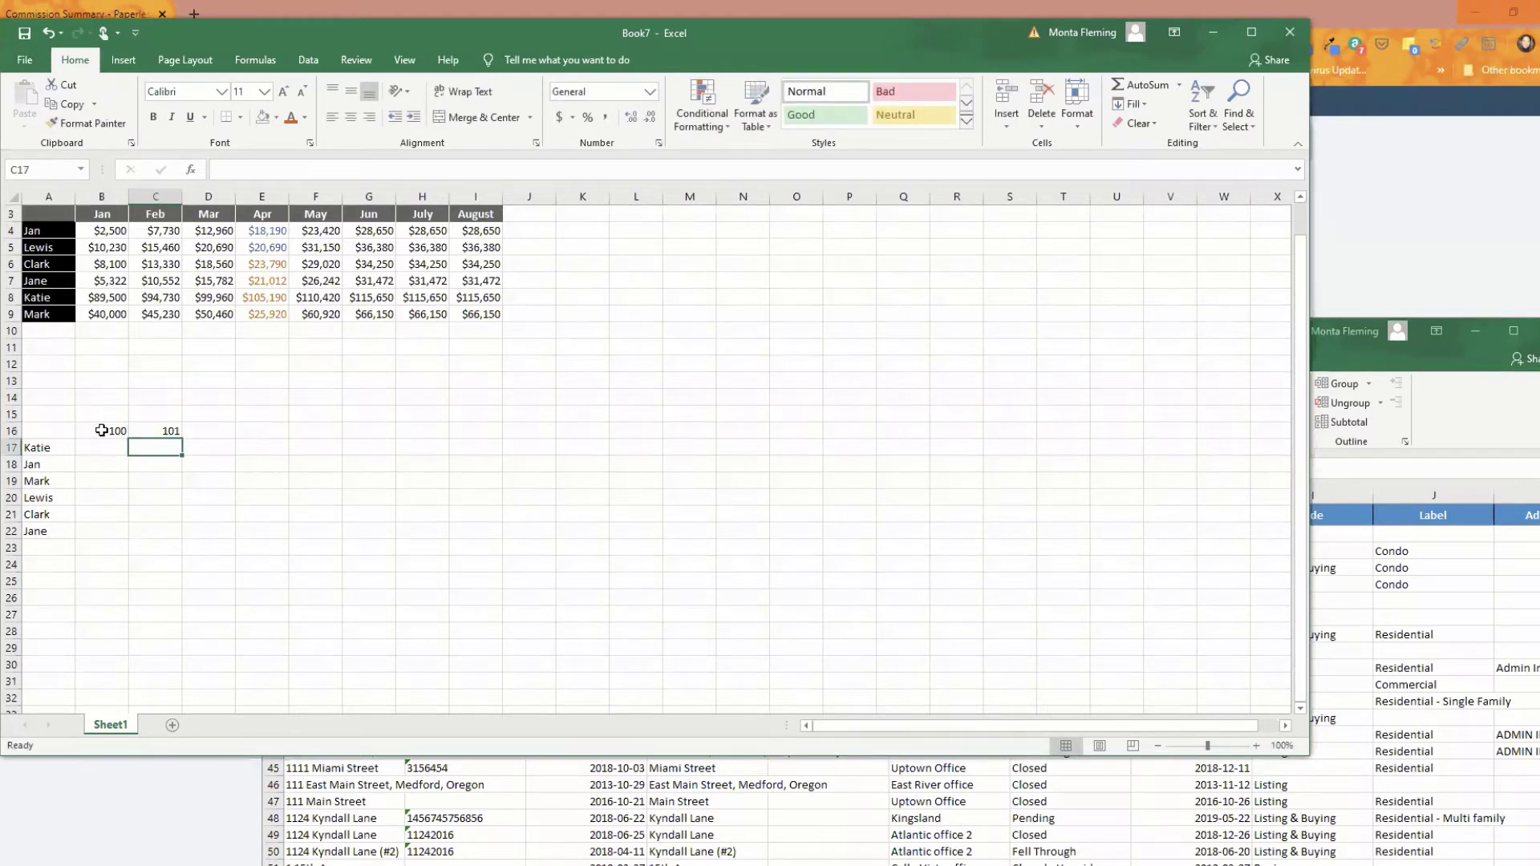
left_click_drag(98, 432, 595, 440)
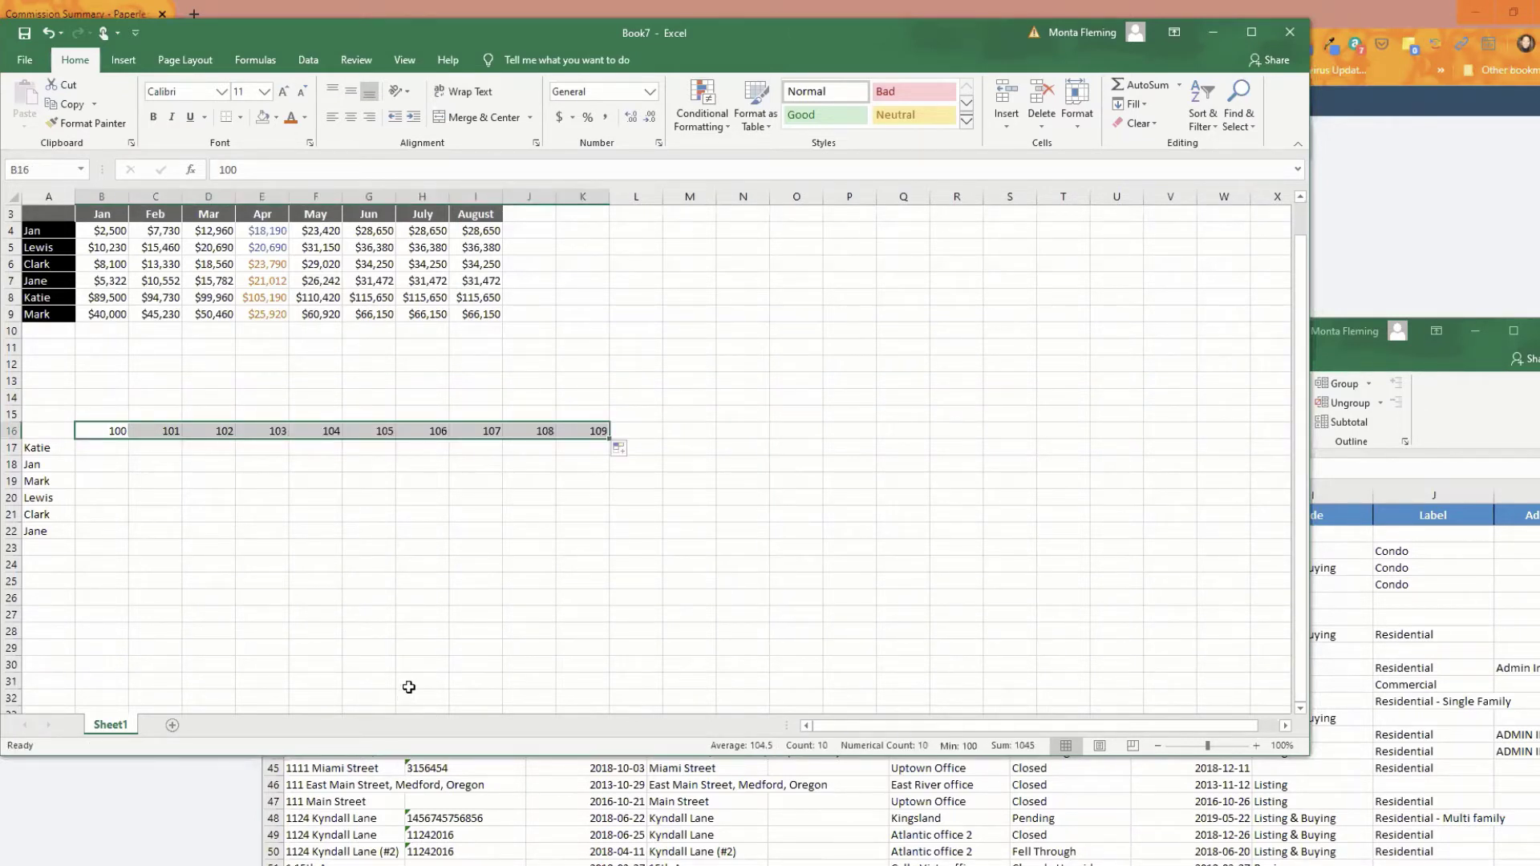
key("ctrl+z")
Step: Replace the value in C16 with 200, try extending the hundreds series from B16:C16 across to I16, and undo the fill
left_click(164, 431)
key("Delete")
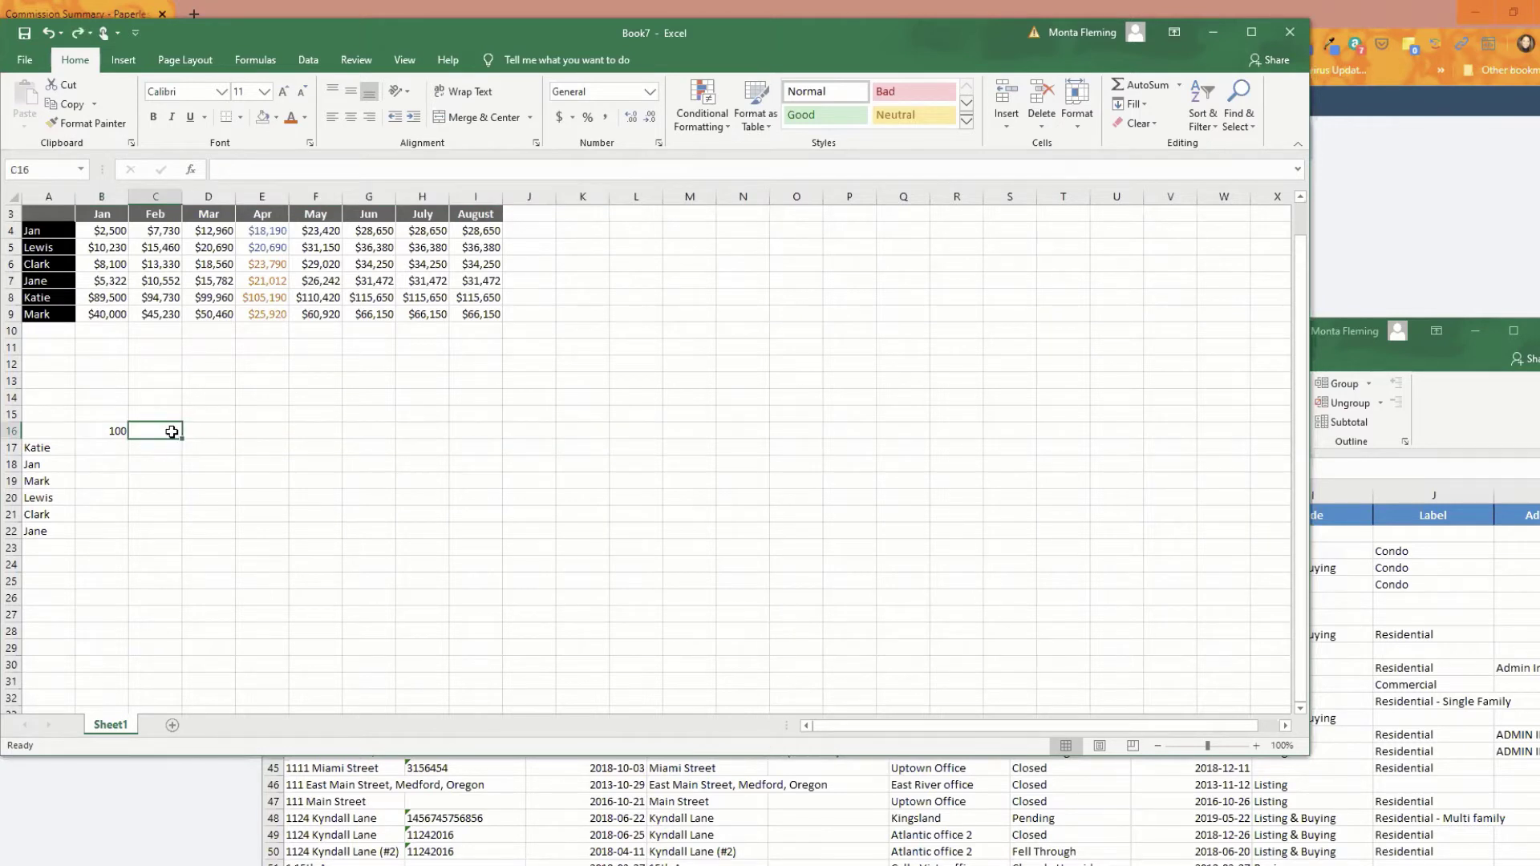
type("200")
key("Return")
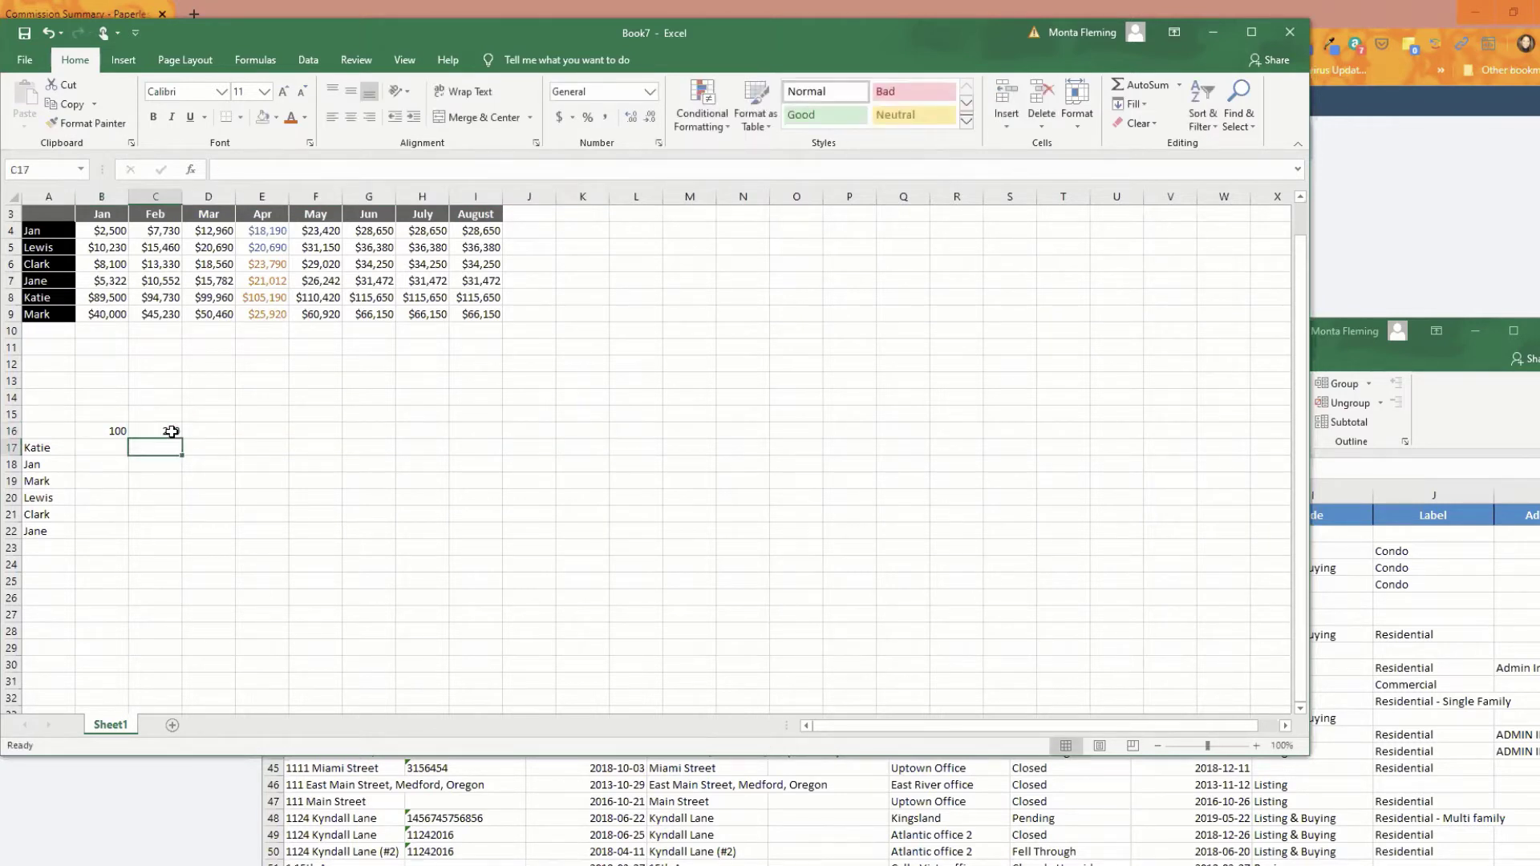
left_click_drag(89, 431, 497, 439)
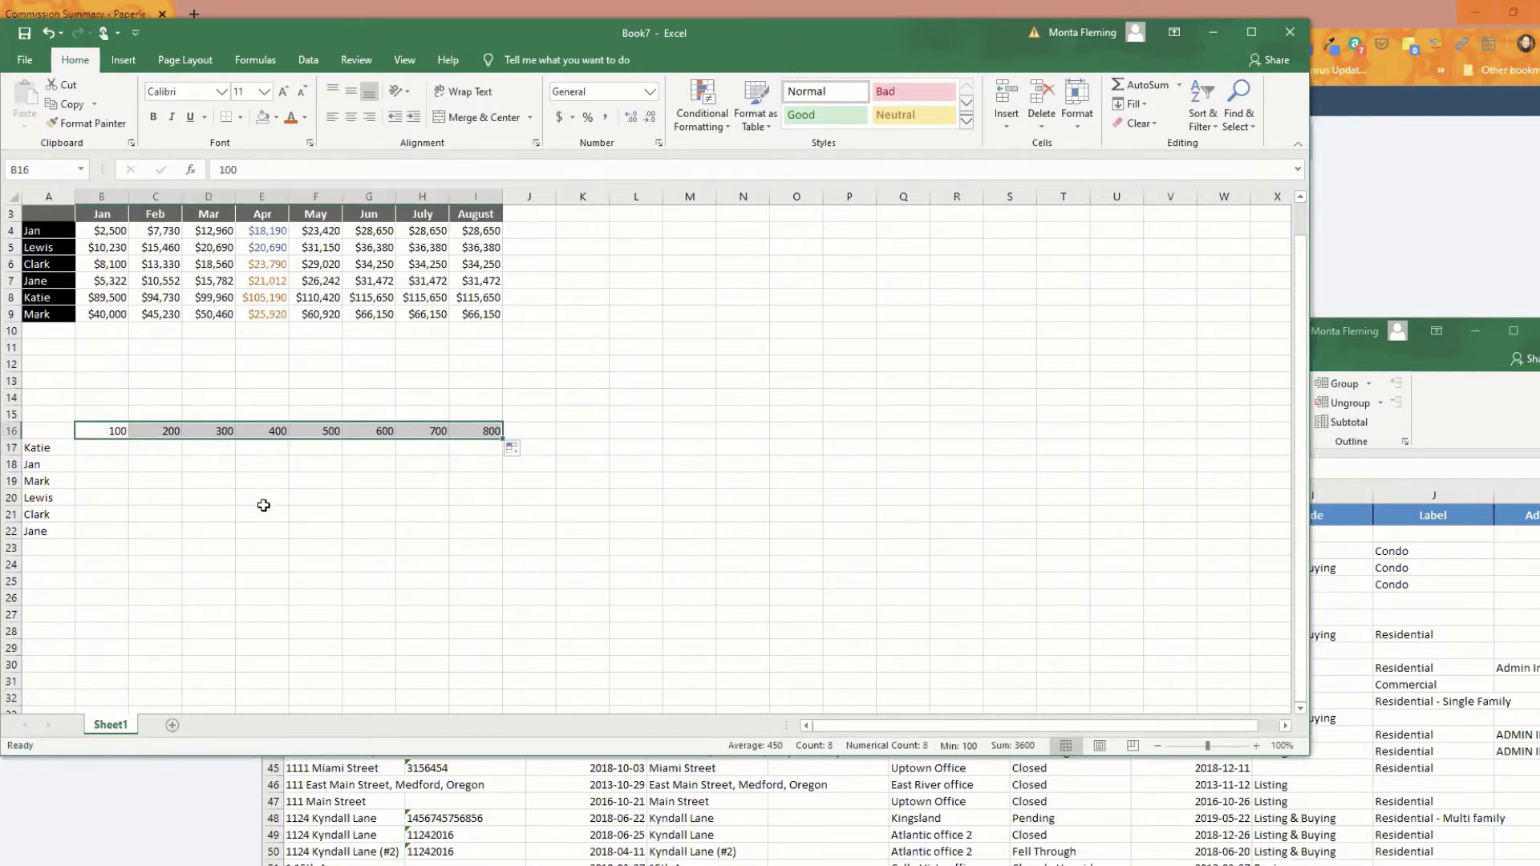
key("ctrl+z")
Step: Undo the number entries in C16 and B16 back to the Jan-20 date
left_click(201, 493)
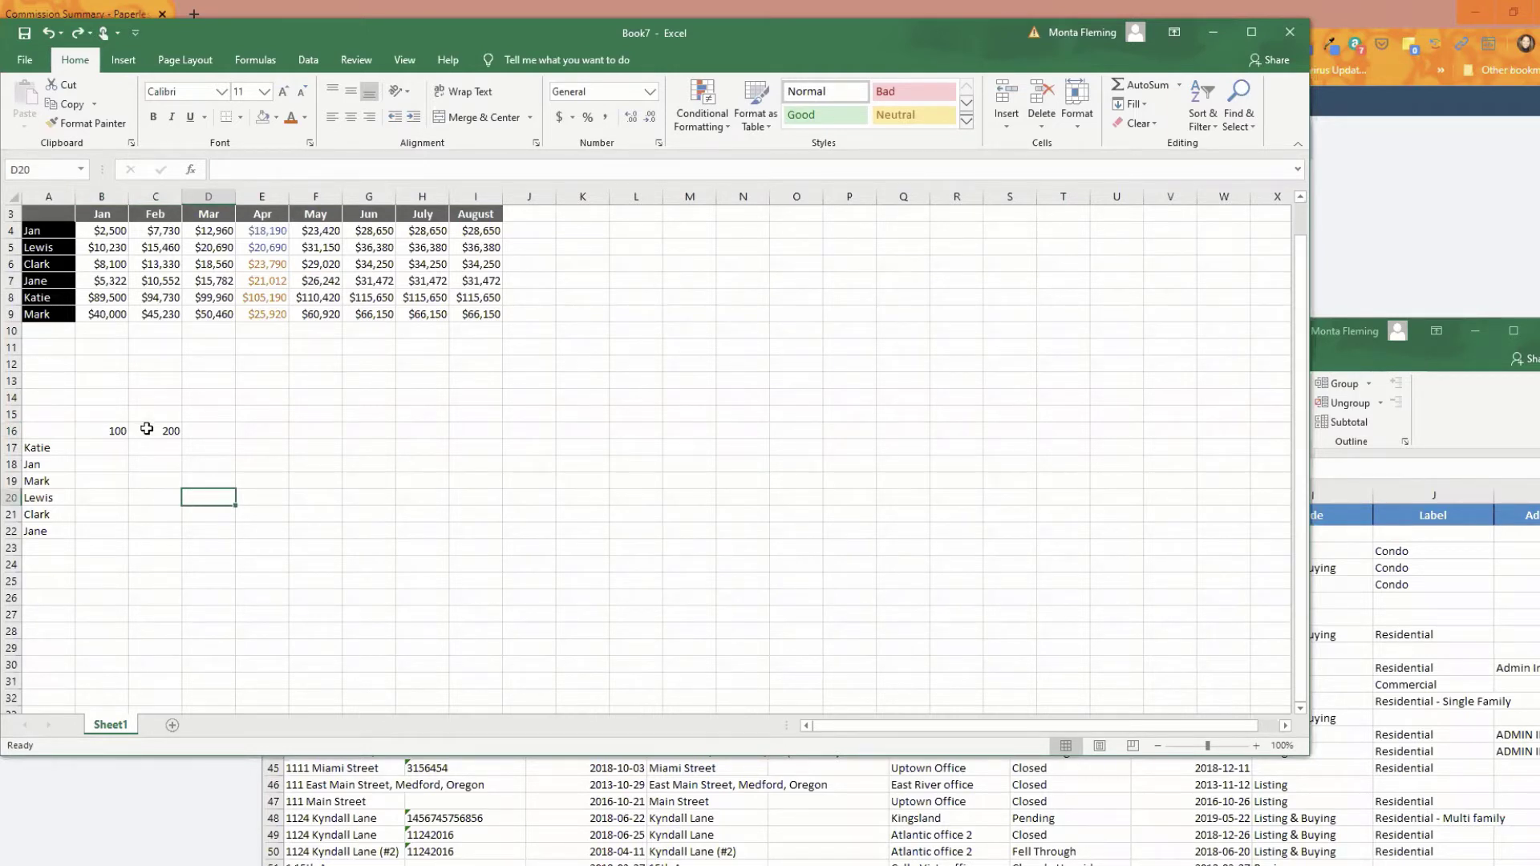
left_click(148, 431)
key("ctrl+z")
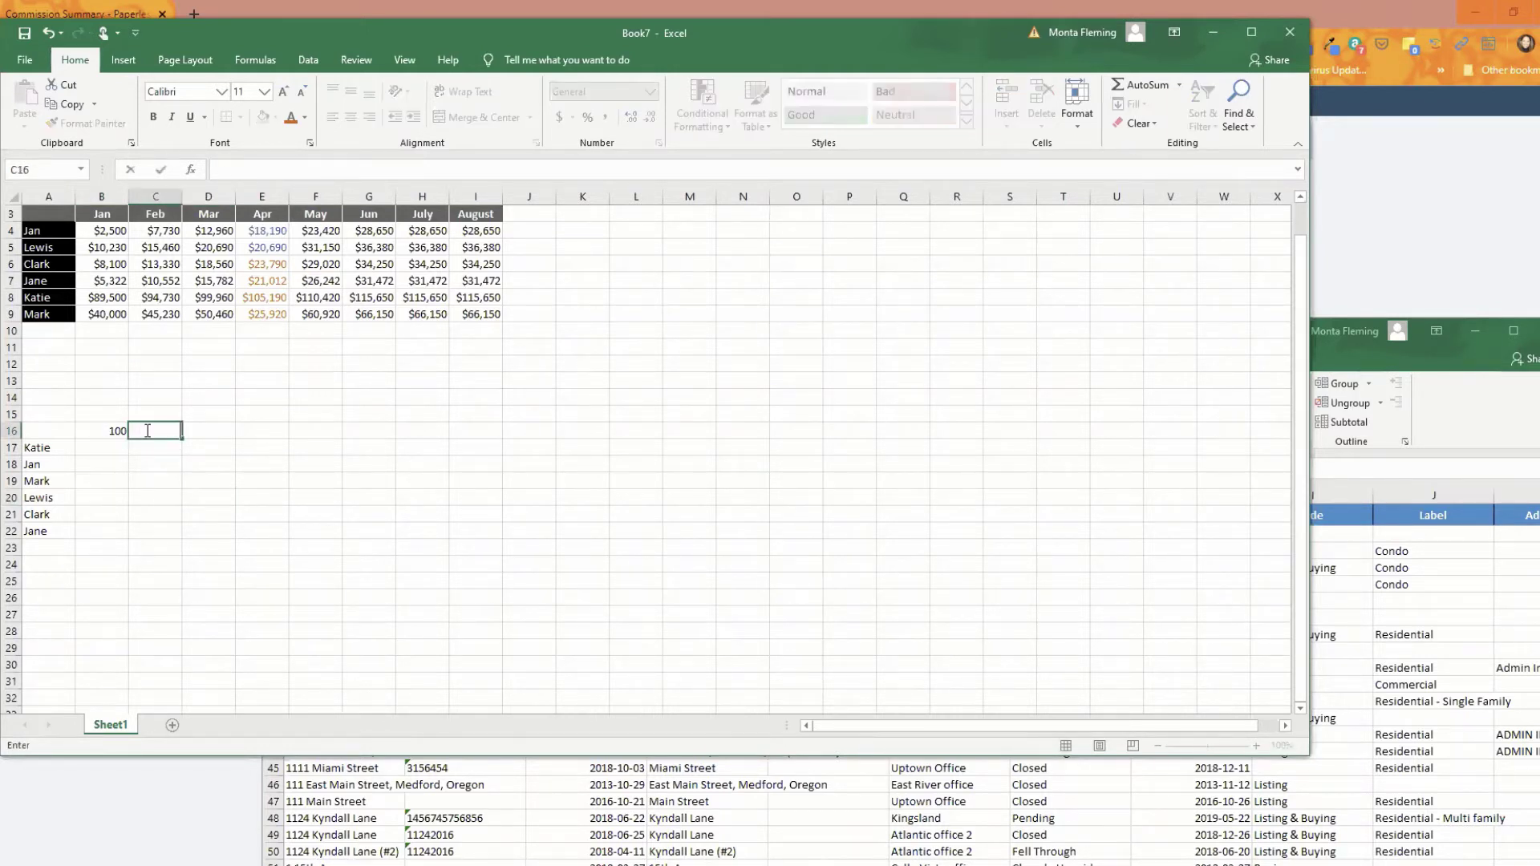
key("ctrl+z")
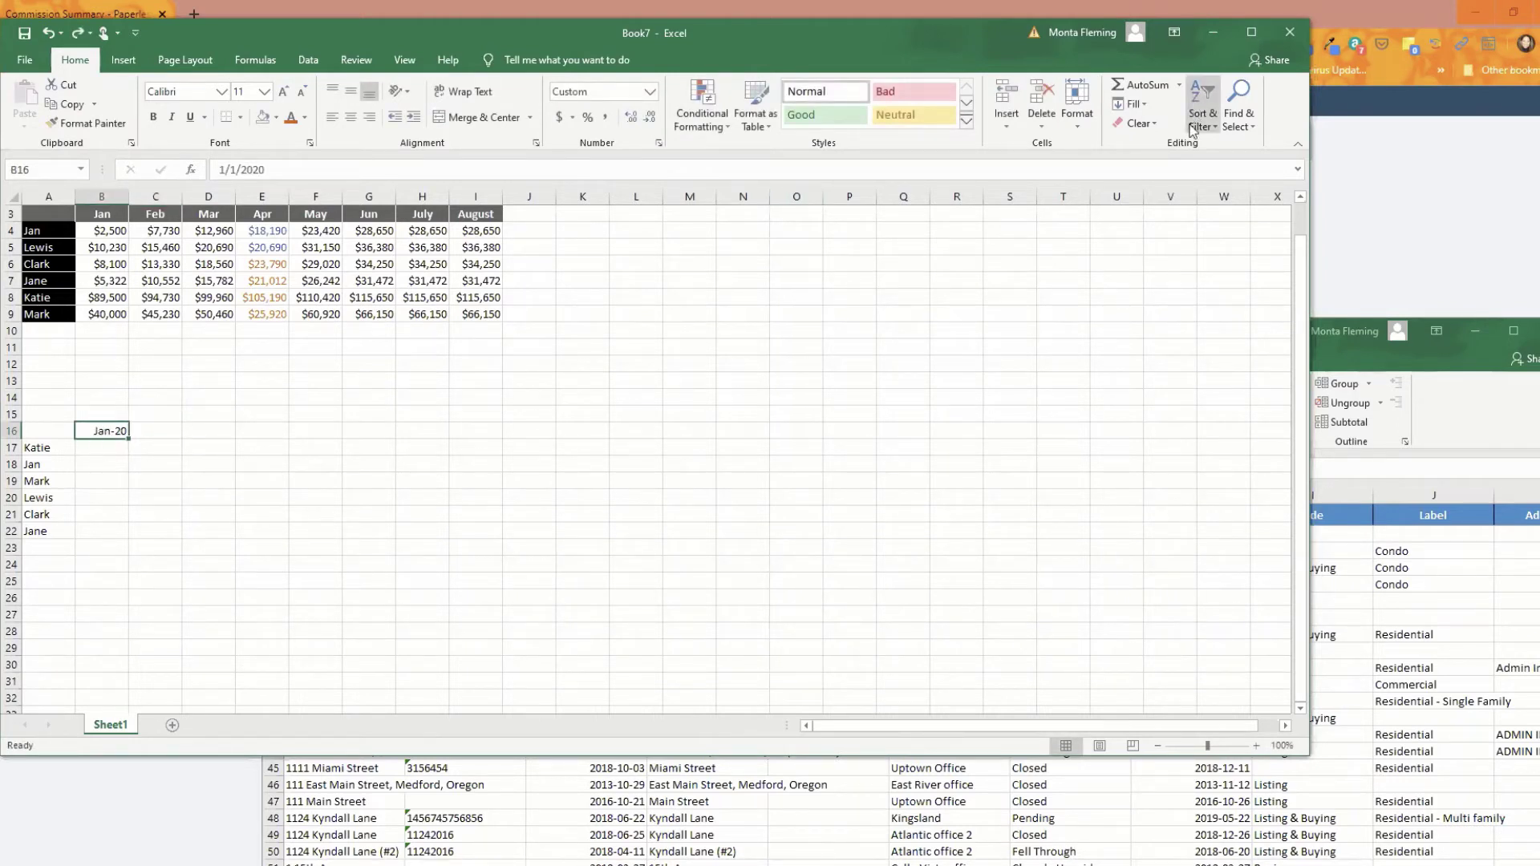
Step: Fill B16:I16 from Jan-20 with a date series along the row, using month as the unit and a step value of 2
mouse_move(115, 437)
left_mouse_down()
mouse_move(392, 402)
mouse_move(465, 427)
left_mouse_up()
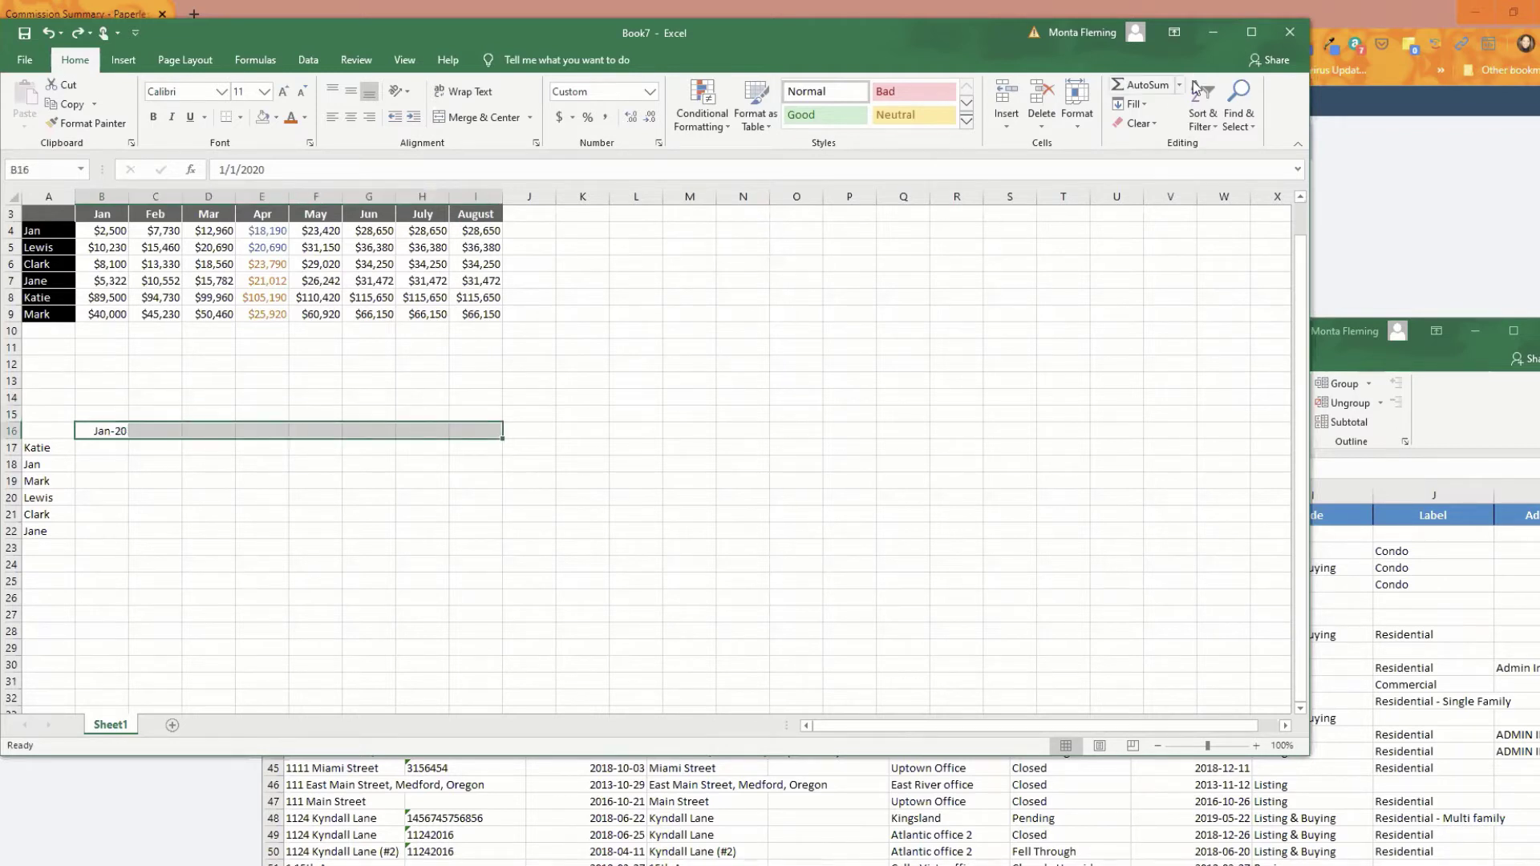
left_click(112, 431)
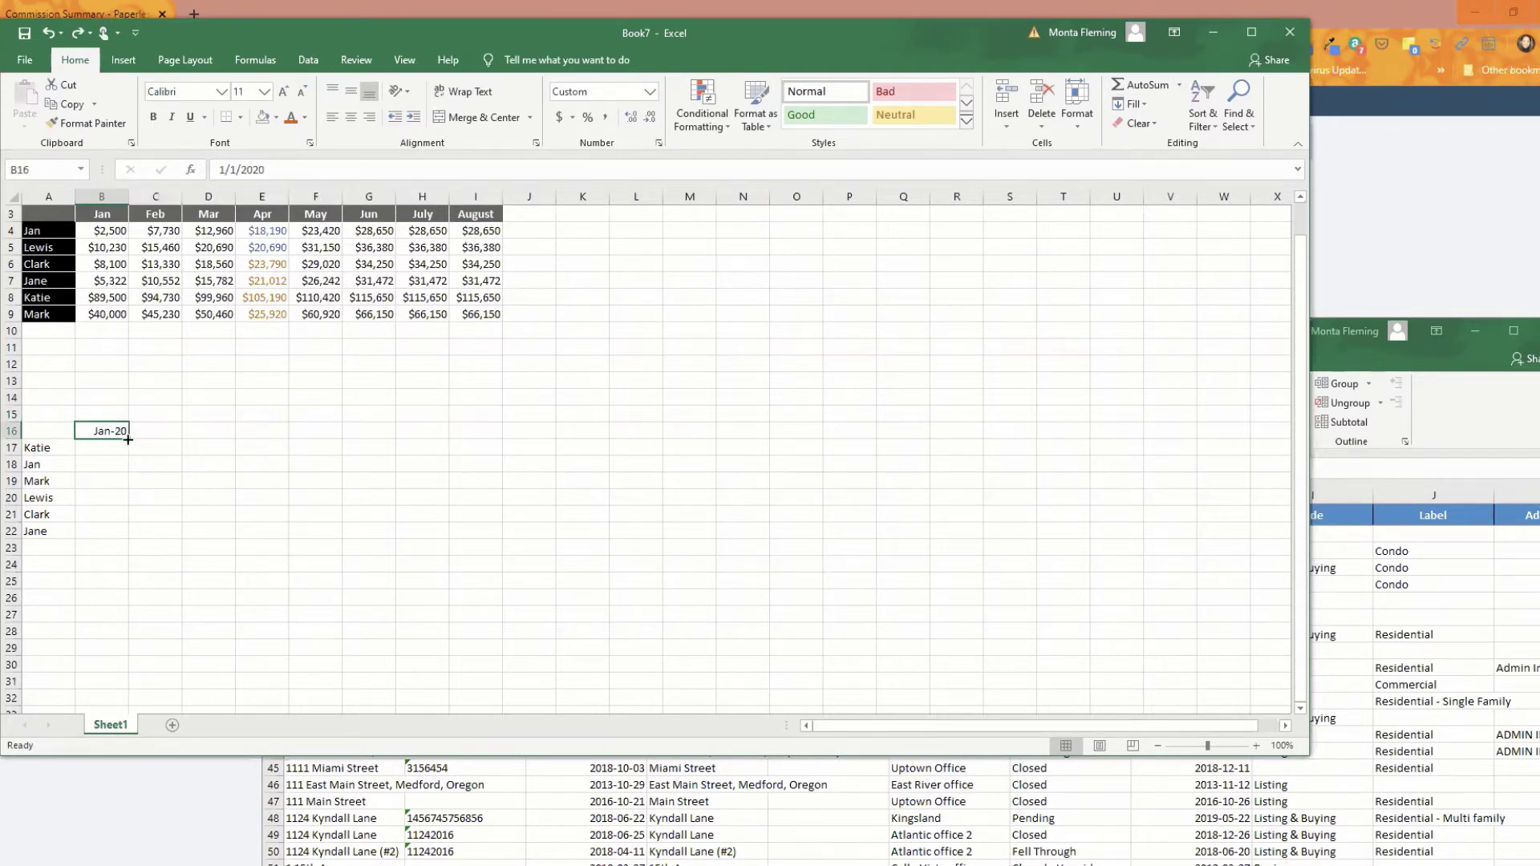
left_click_drag(128, 438, 491, 432)
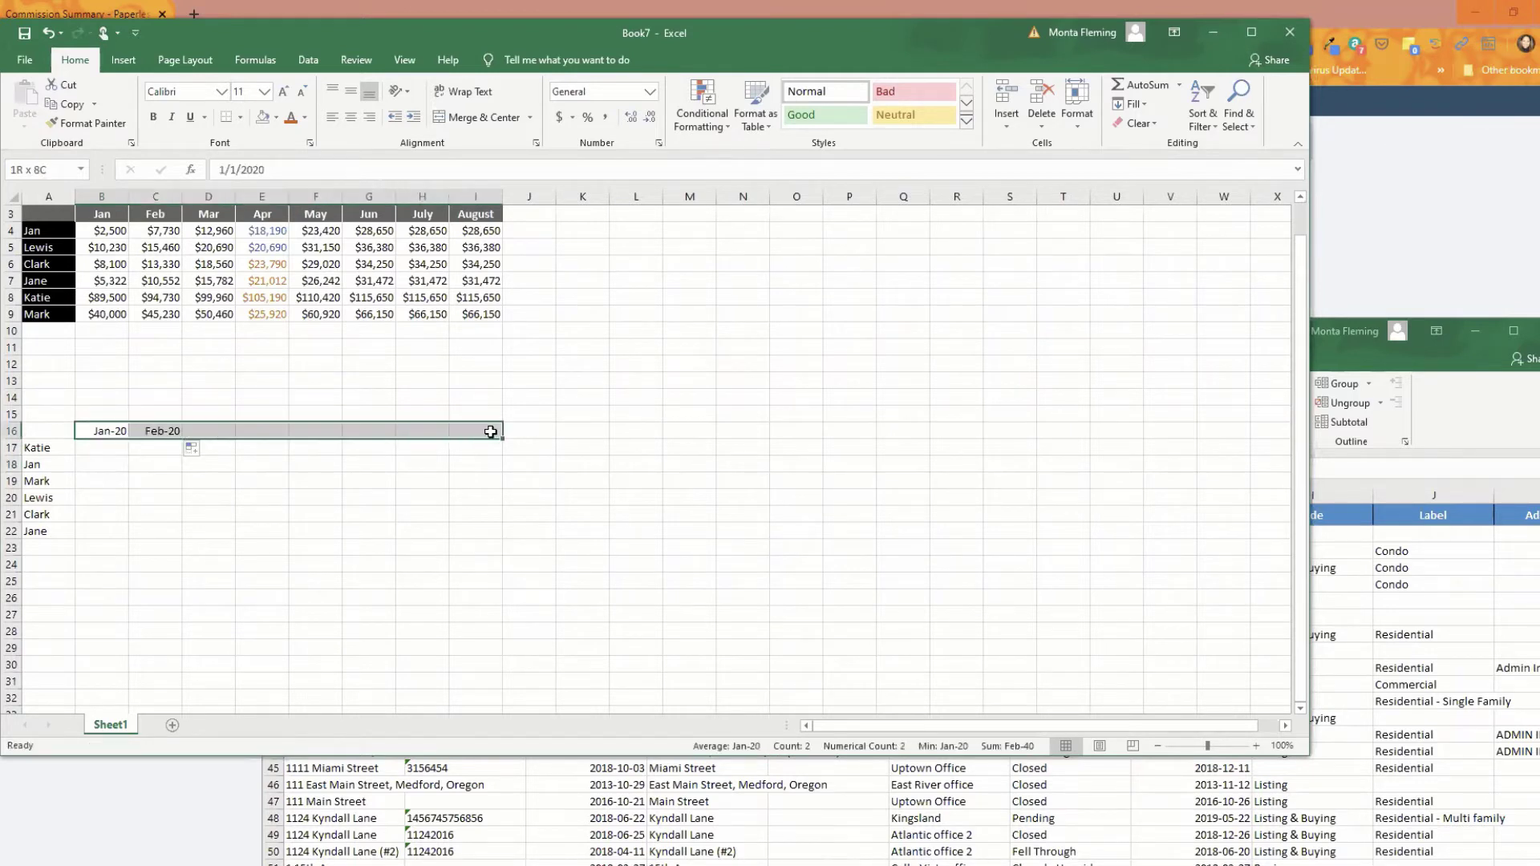
left_click(1131, 103)
left_click(1149, 235)
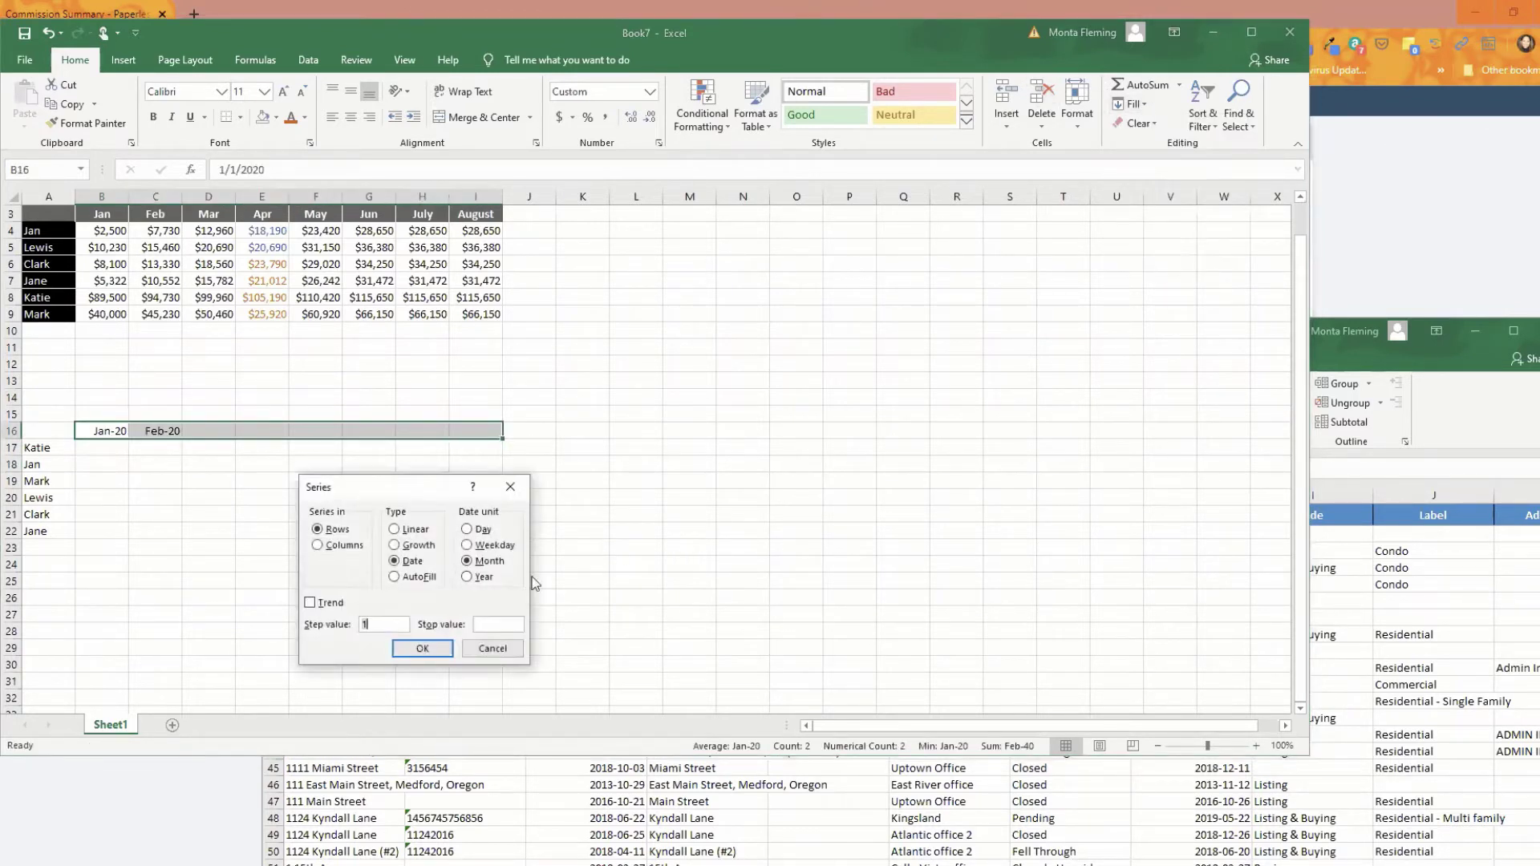
type("2")
left_click(423, 648)
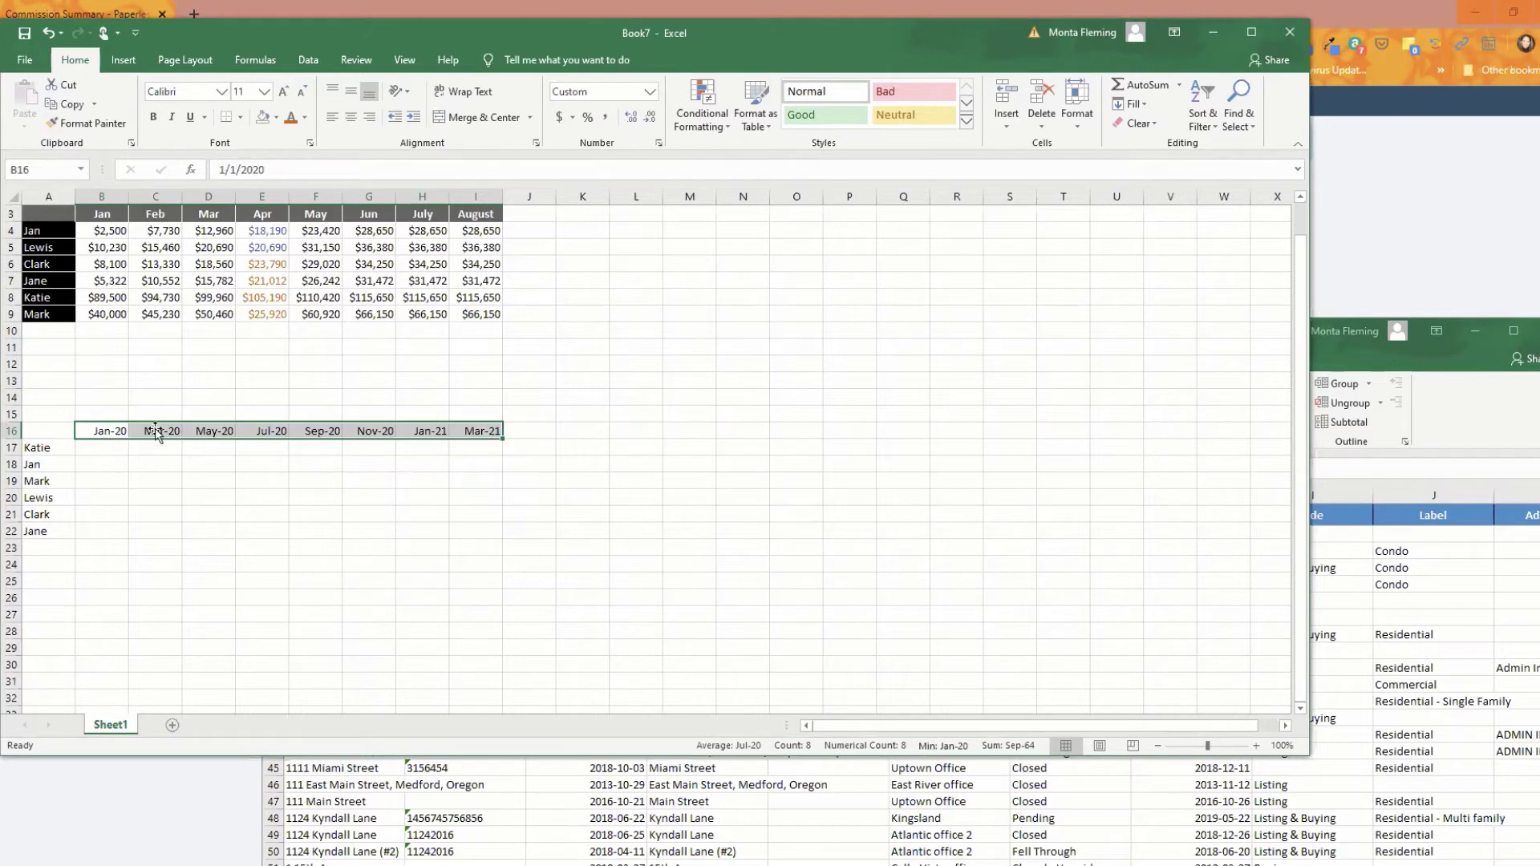
left_click(261, 547)
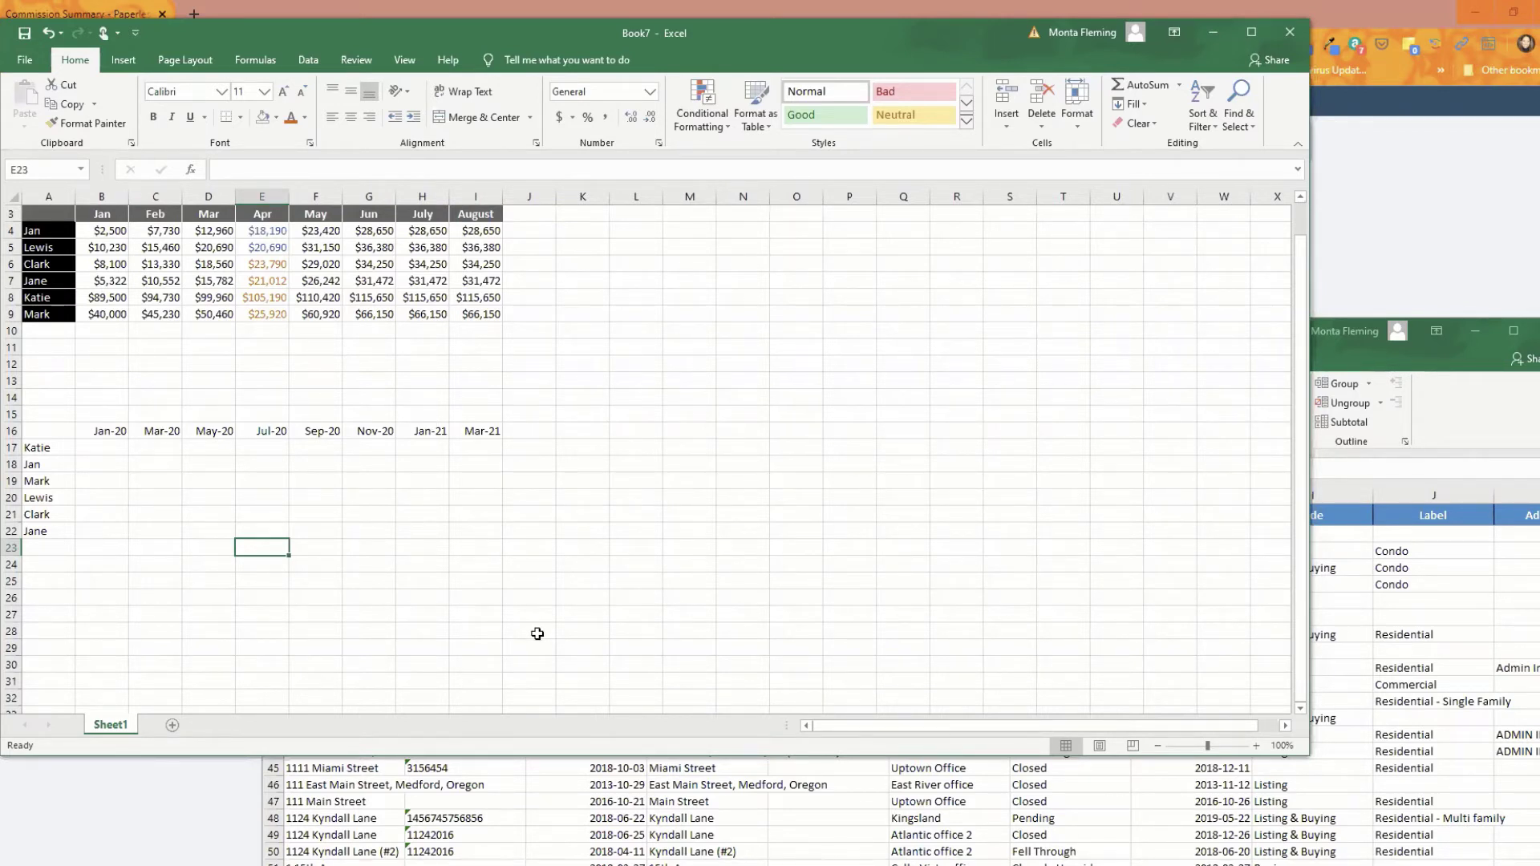
left_click(344, 535)
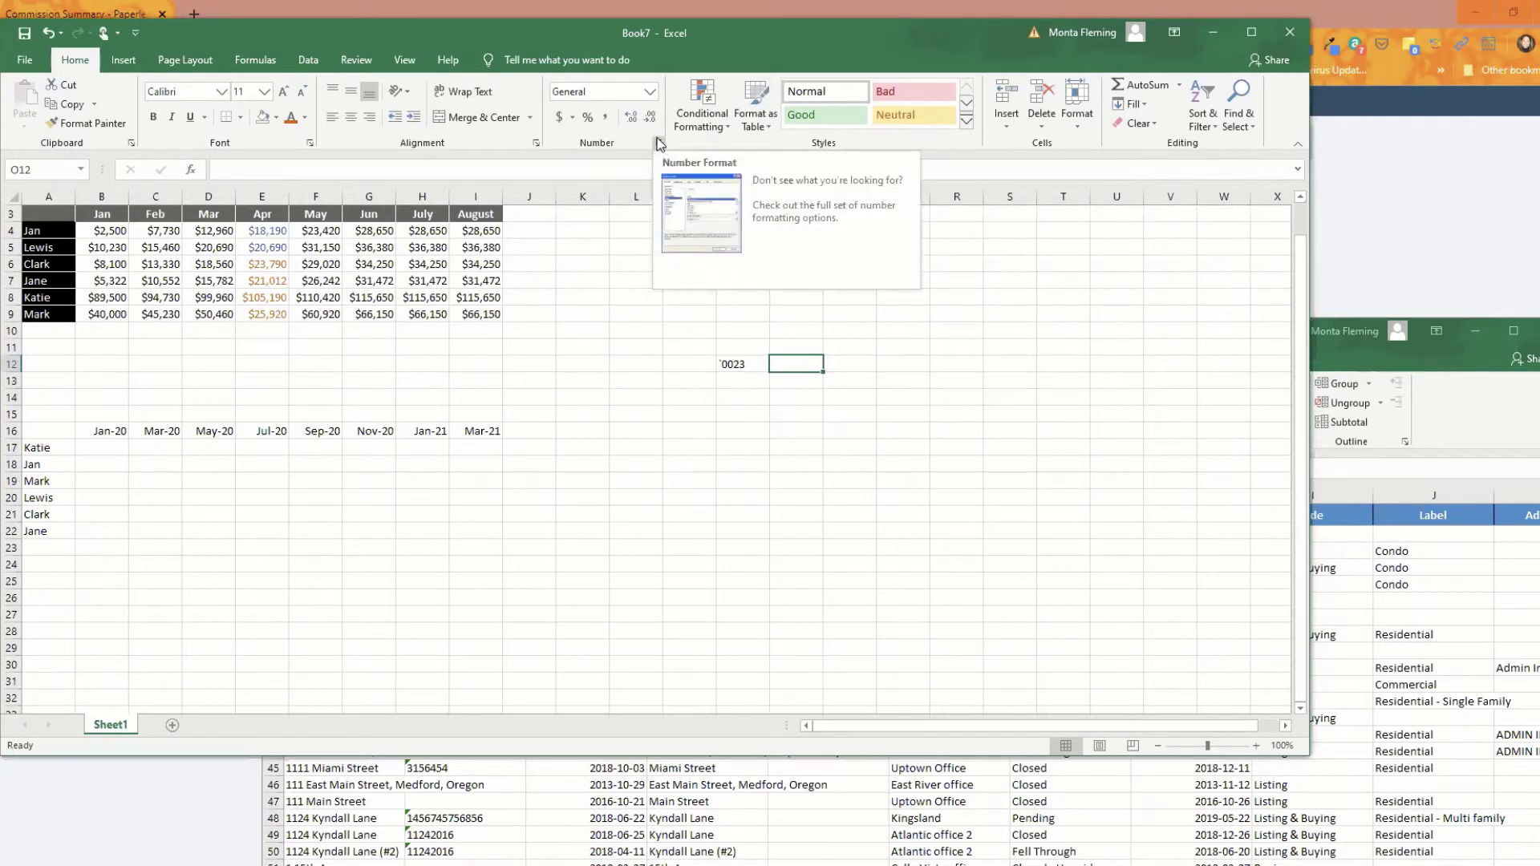
left_click(822, 347)
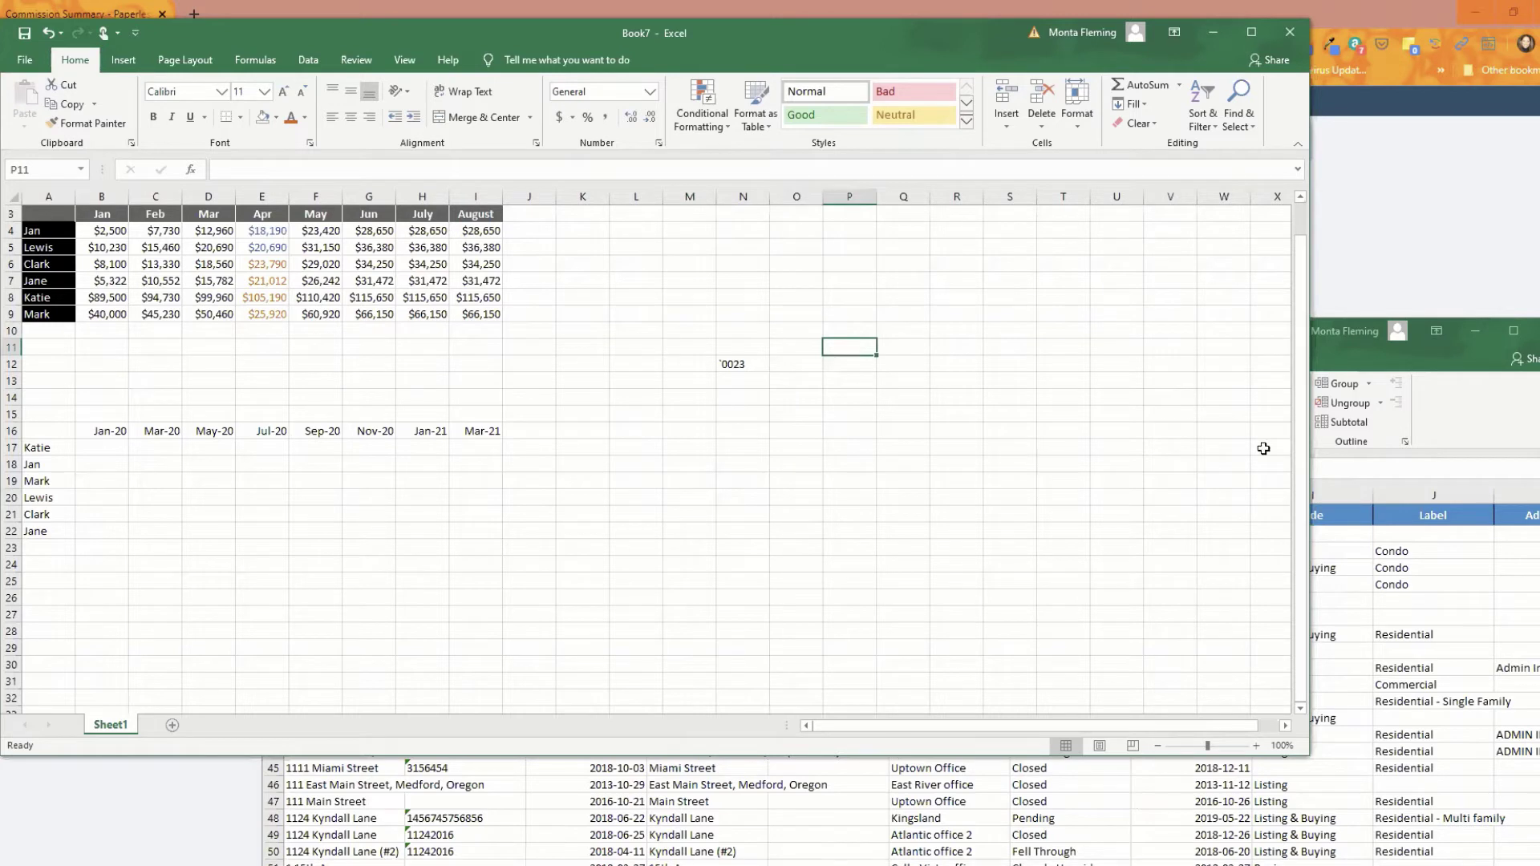
left_click(665, 476)
Step: Enter 23, 56, 15, 55, 88 and NA down column T in cells T18 to T23
left_click(1066, 465)
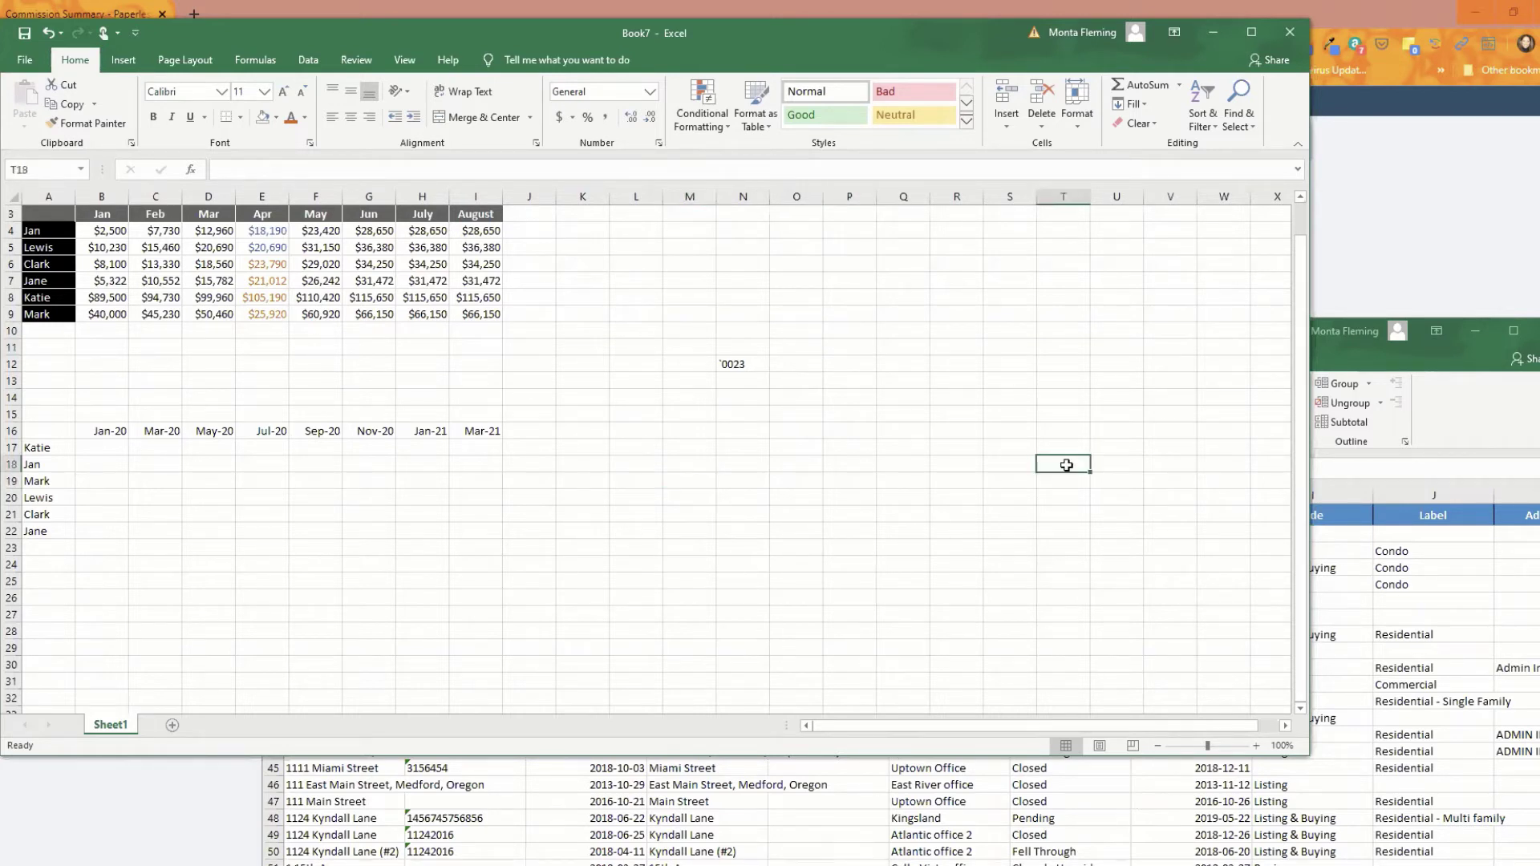
type("23")
key("Return")
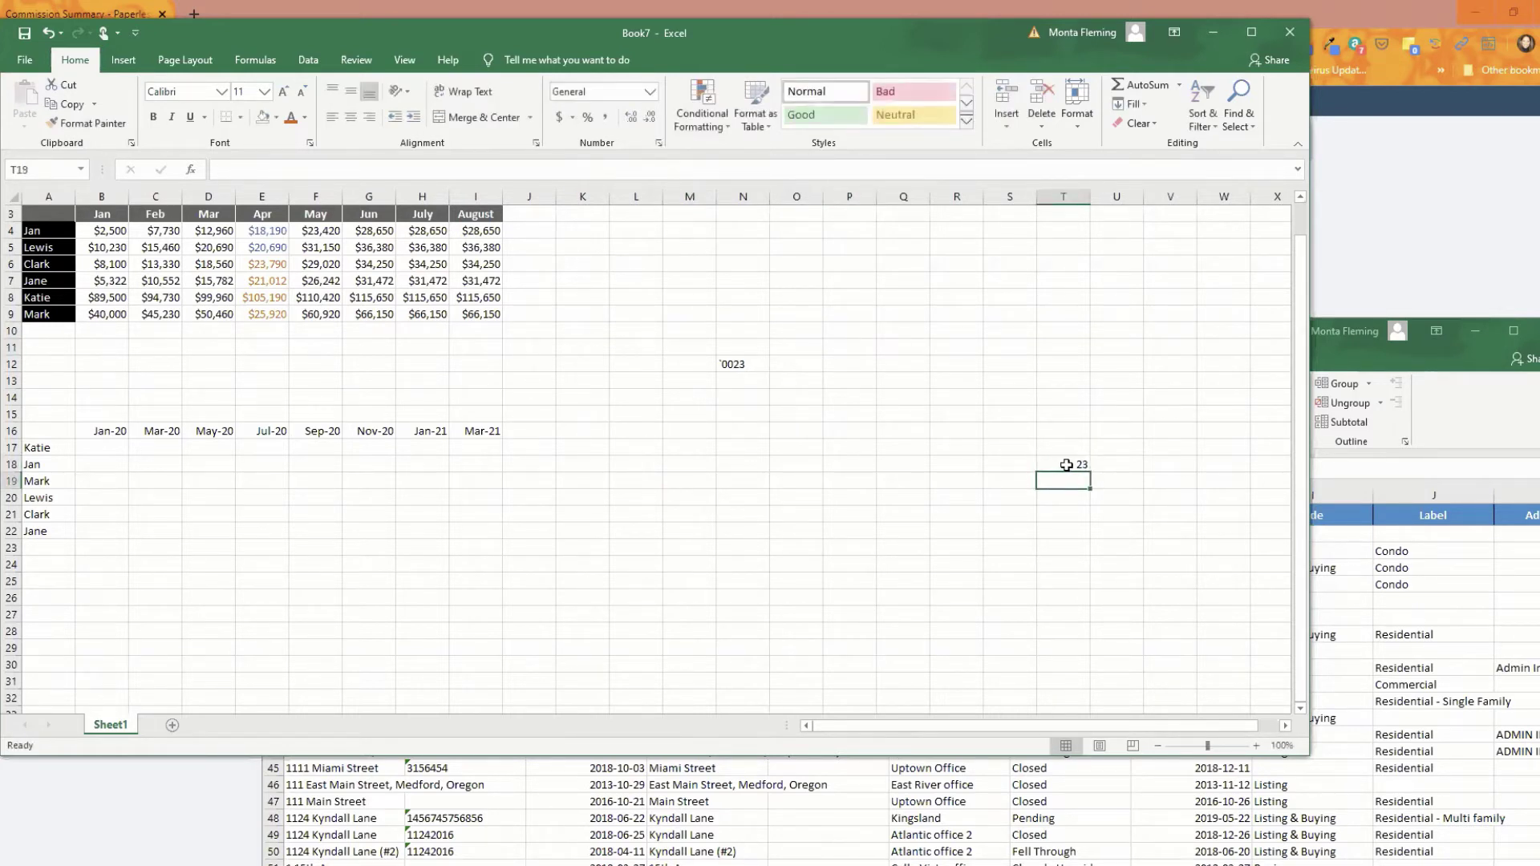
type("56")
key("Return")
type("15")
key("Return")
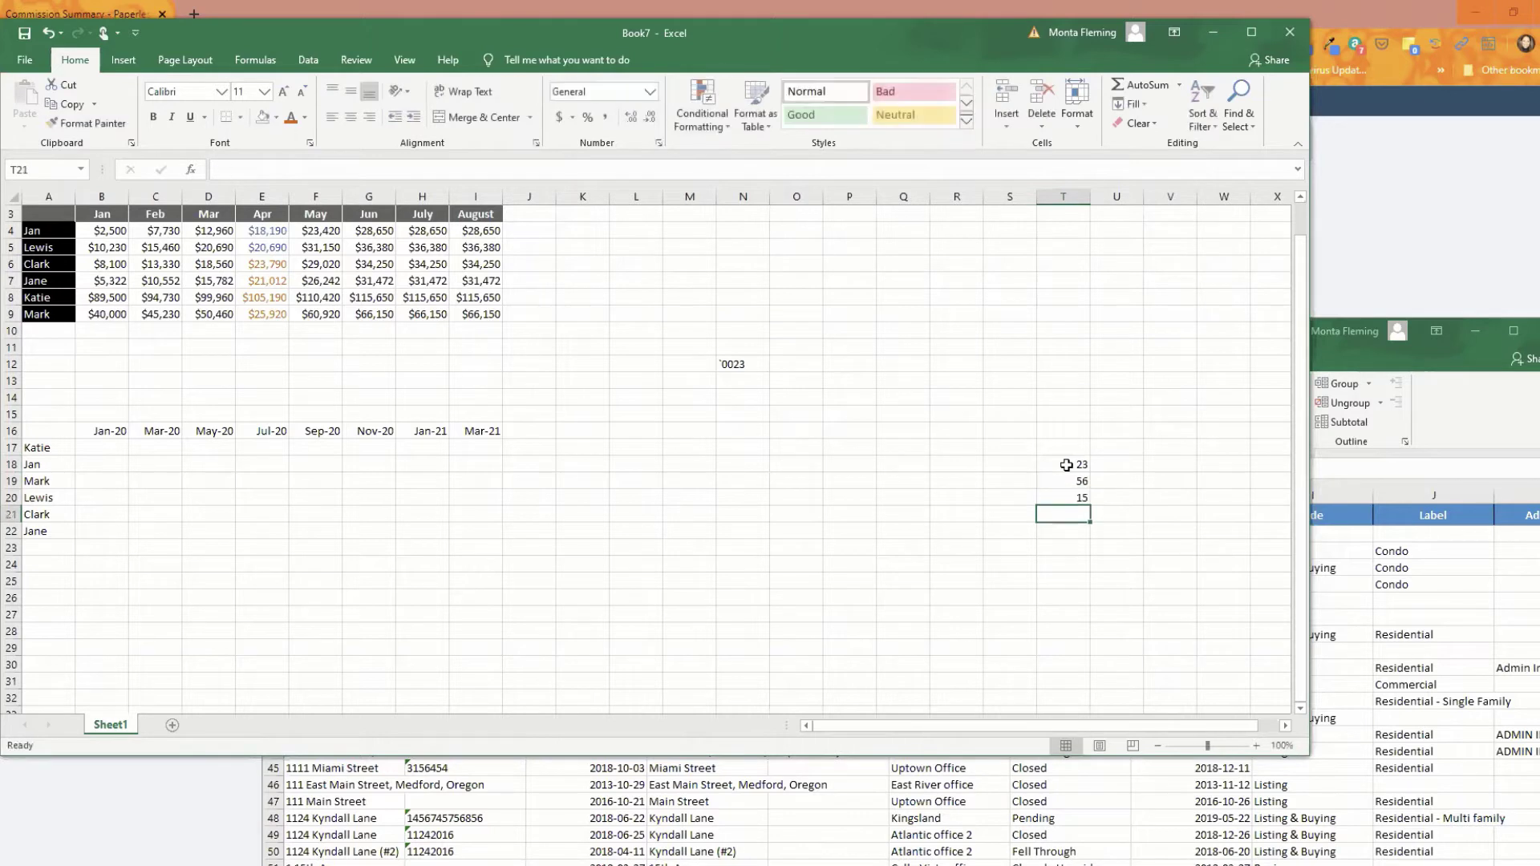
type("55")
key("Return")
type("88")
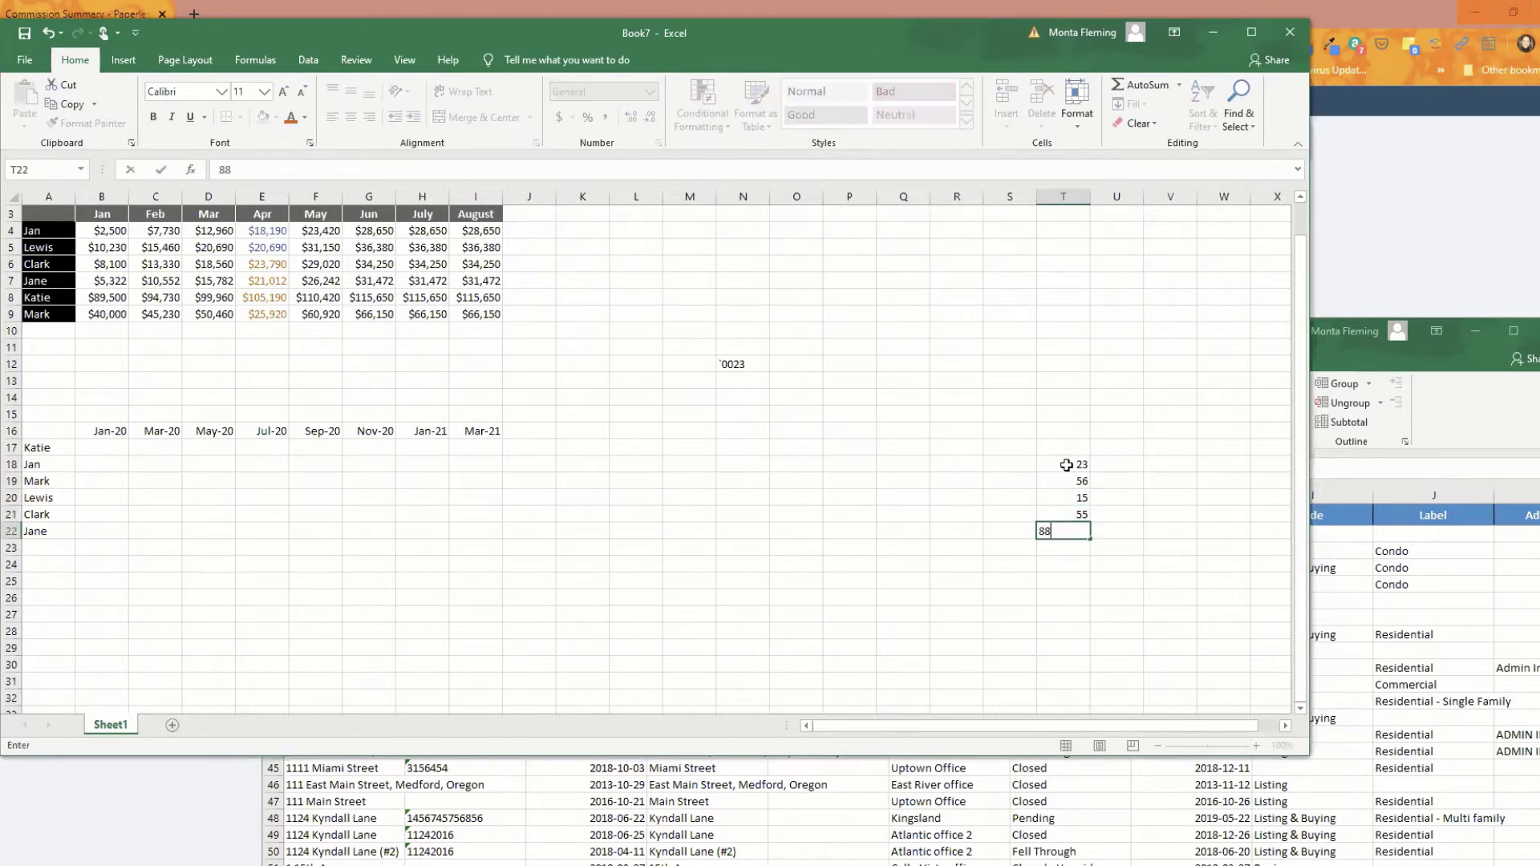
key("Return")
type("NA")
key("Return")
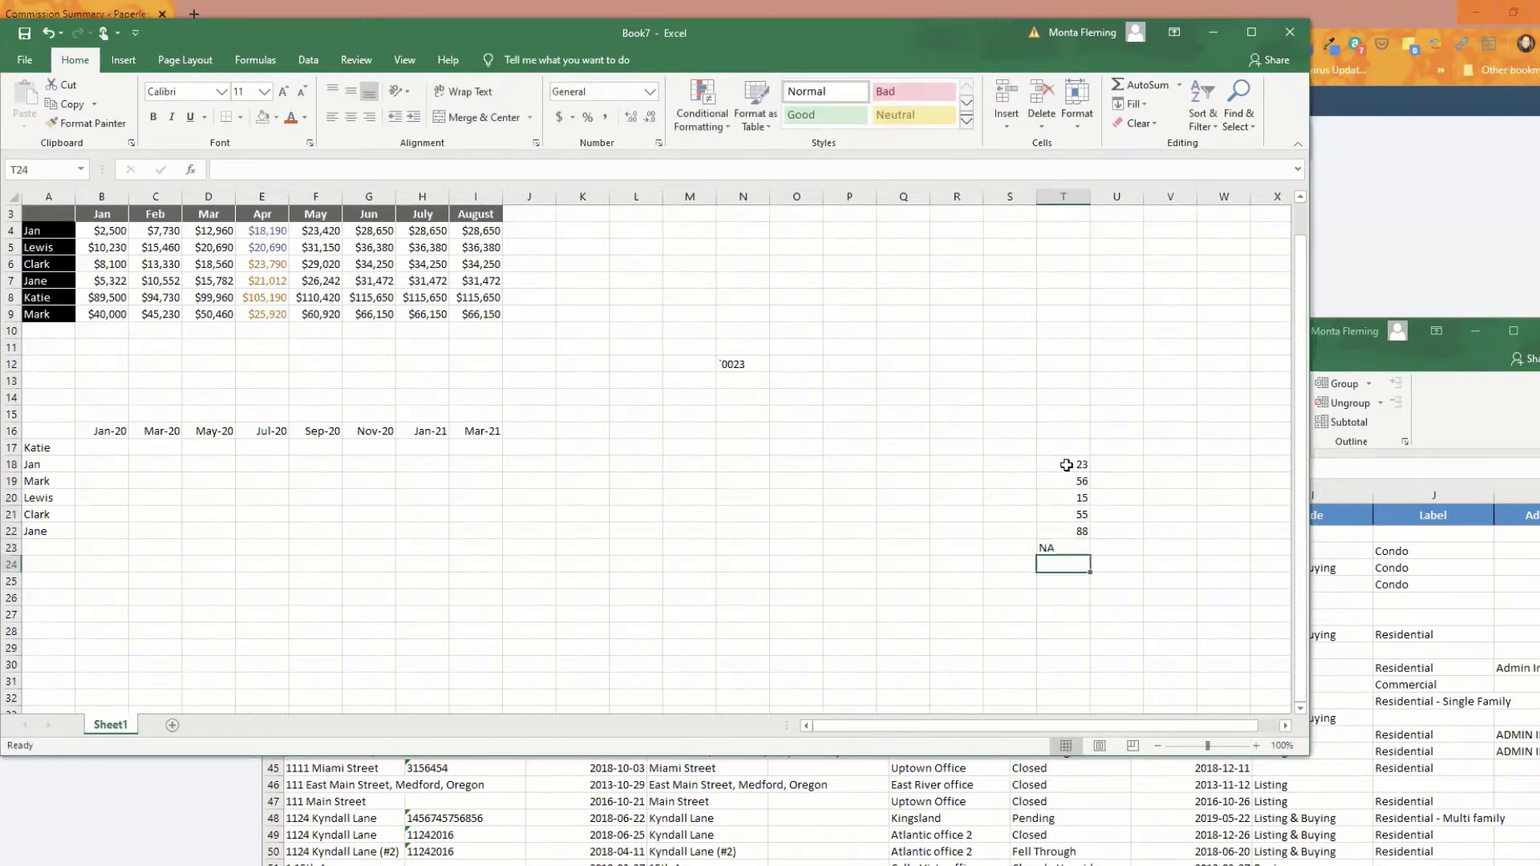
Step: Continue the column T list by entering 12 in T24 and NA in T25
type("12")
key("Return")
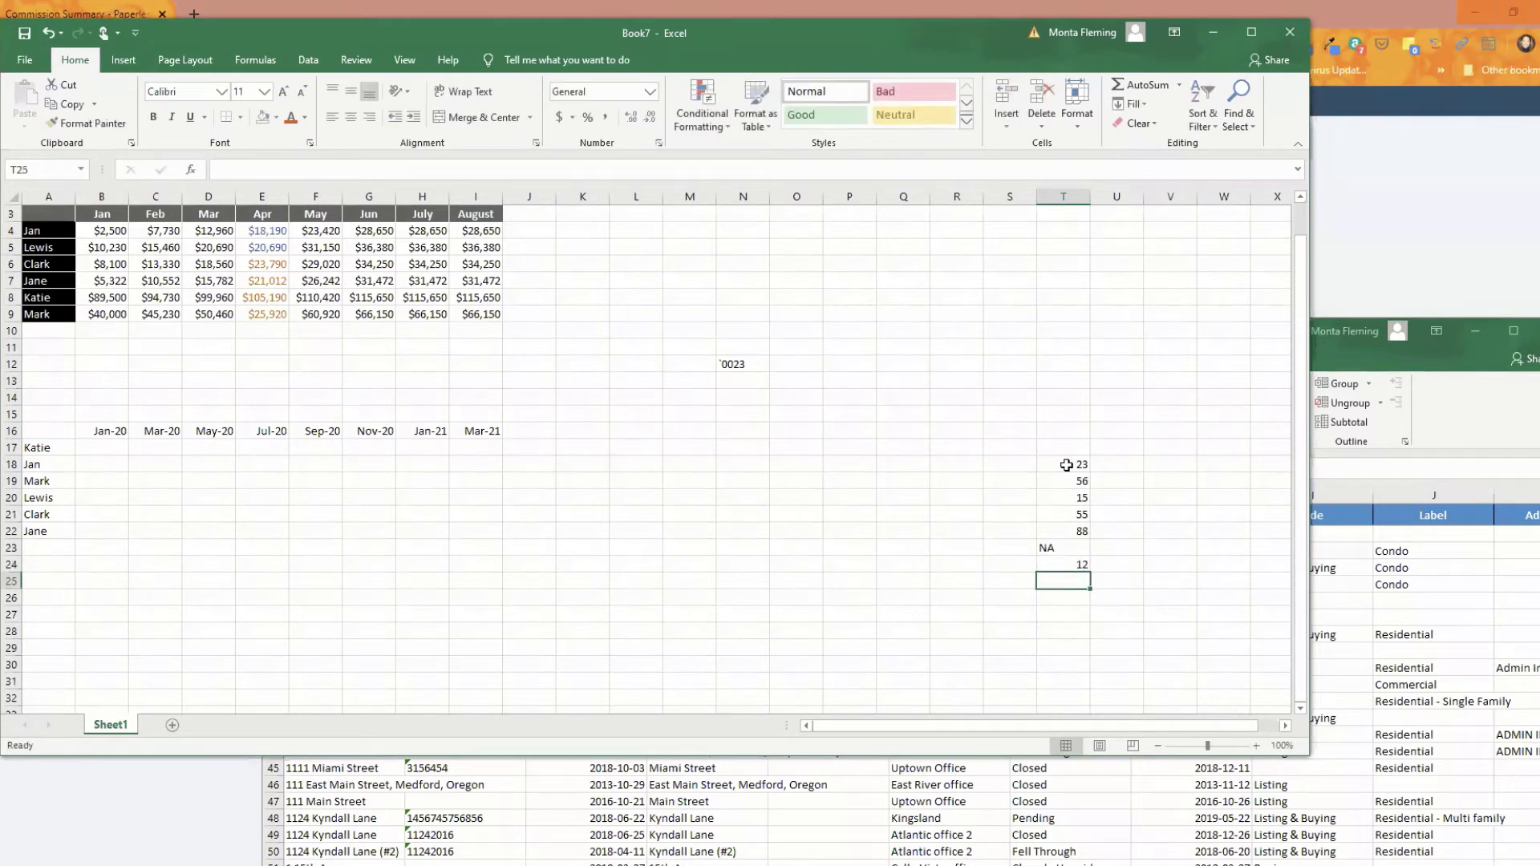
type("NA")
key("Return")
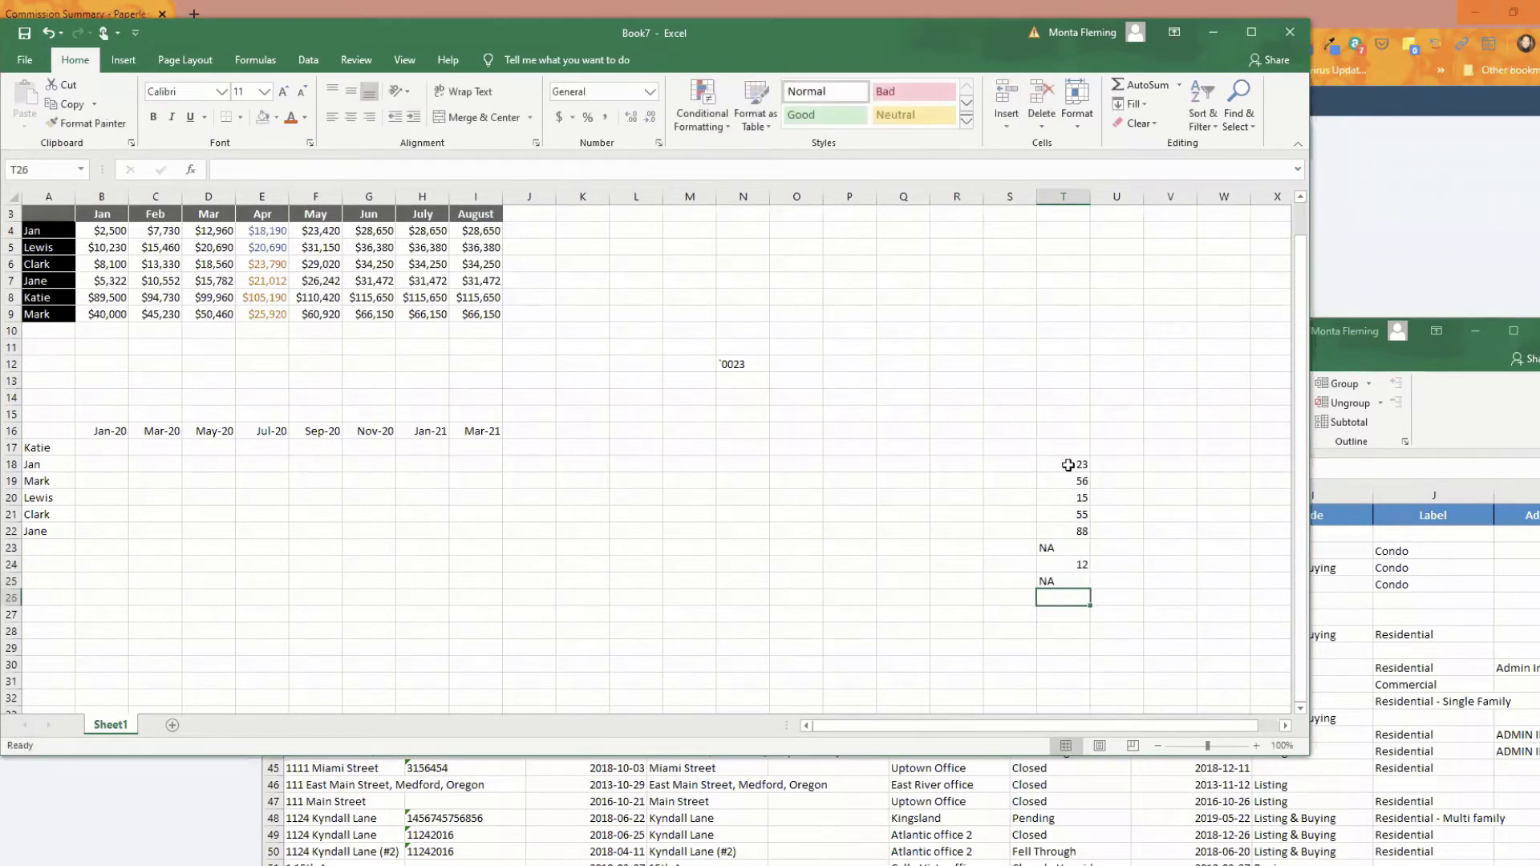
left_click_drag(1067, 465, 1066, 600)
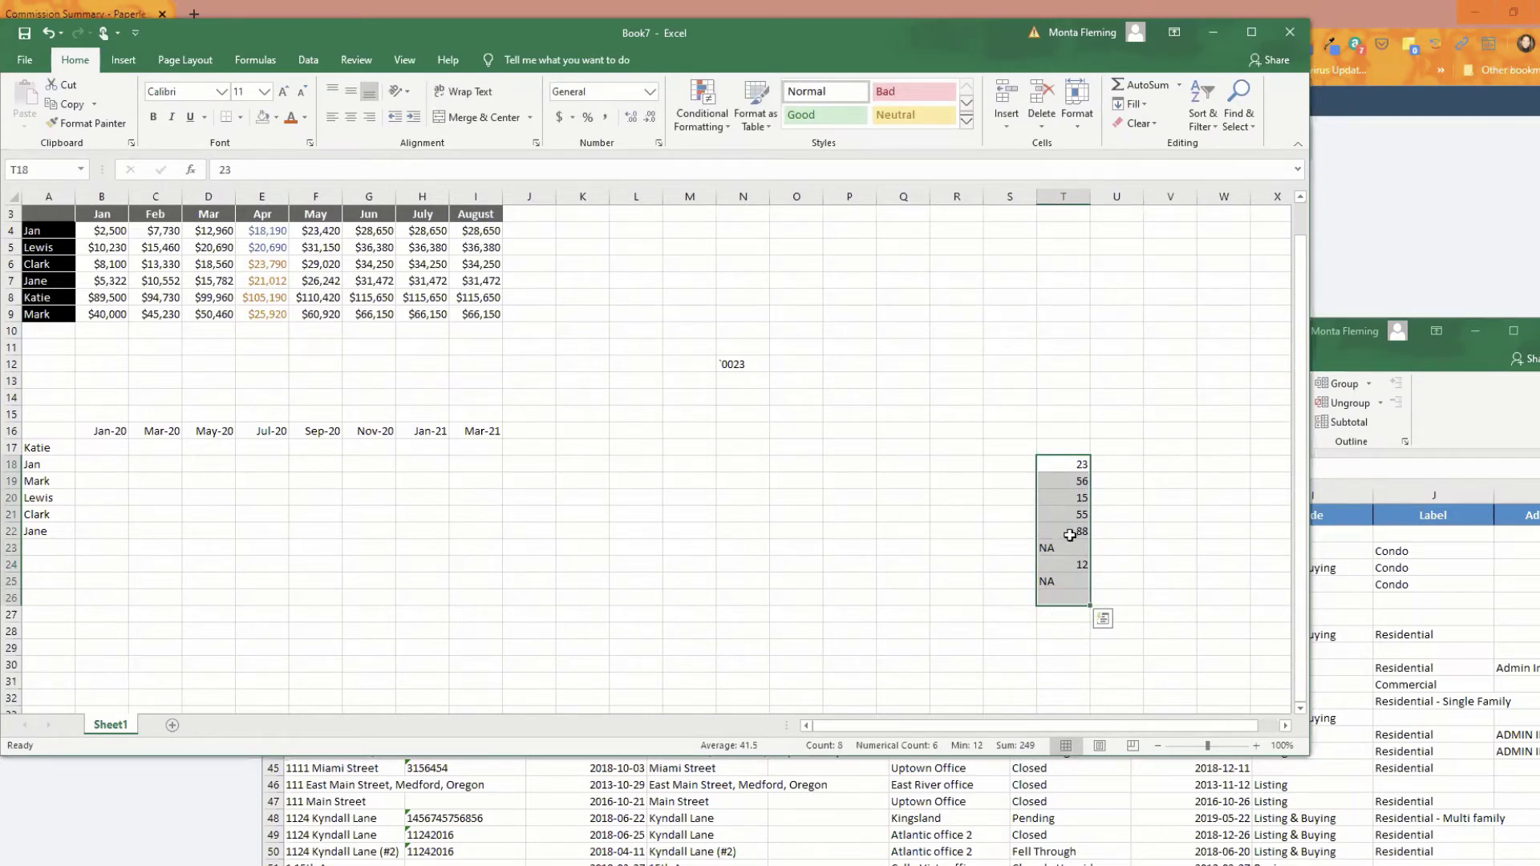
left_click(1062, 632)
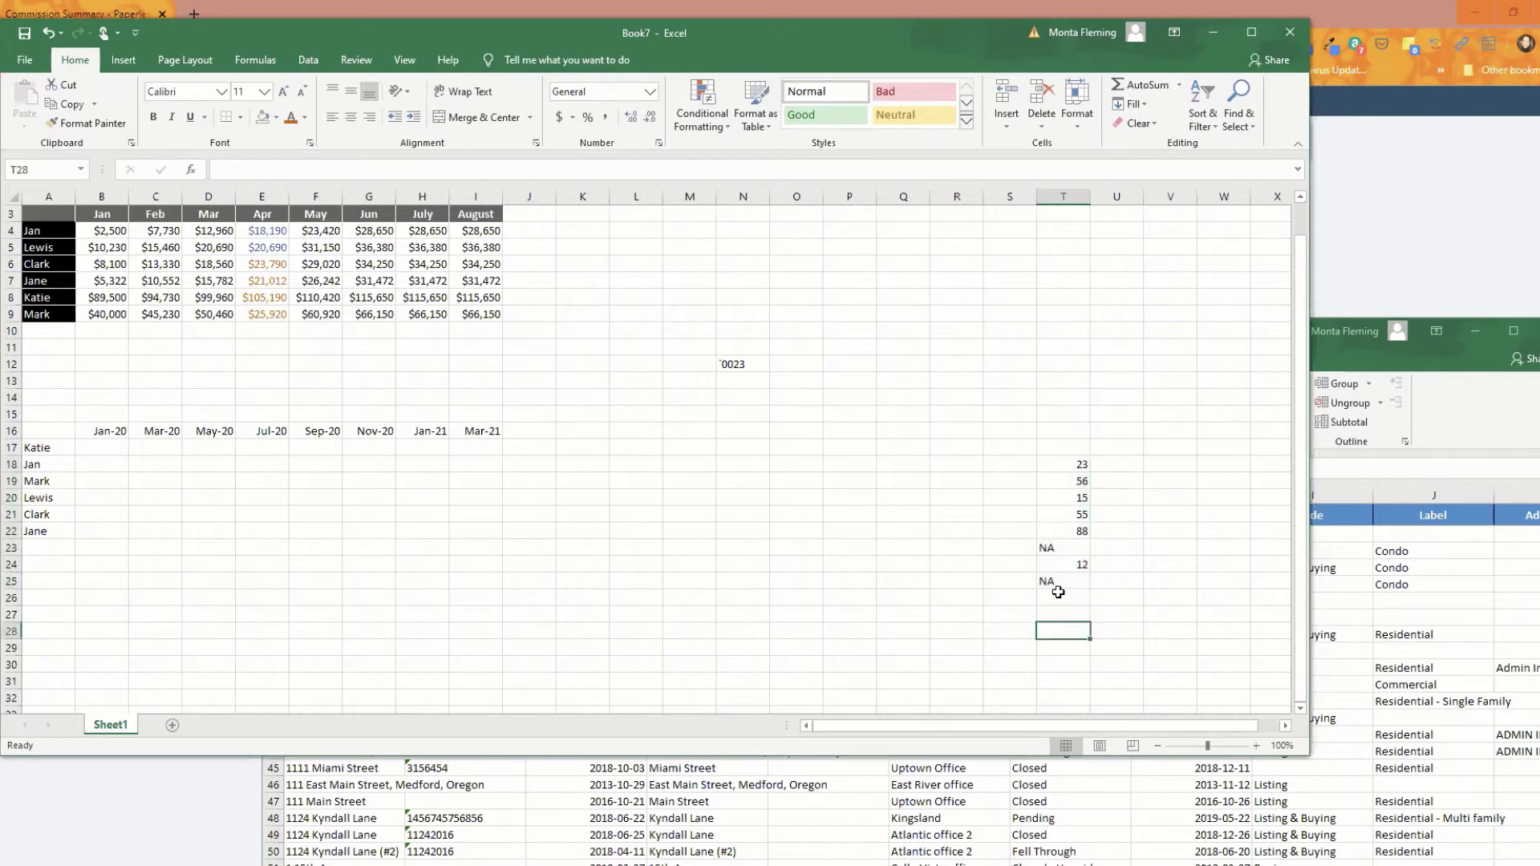
Step: Start a custom number format for T18:T25 with the placeholder pattern "POSITIVE; NEGATIVE; ZERO; TEXT"
left_click_drag(1073, 463, 1075, 583)
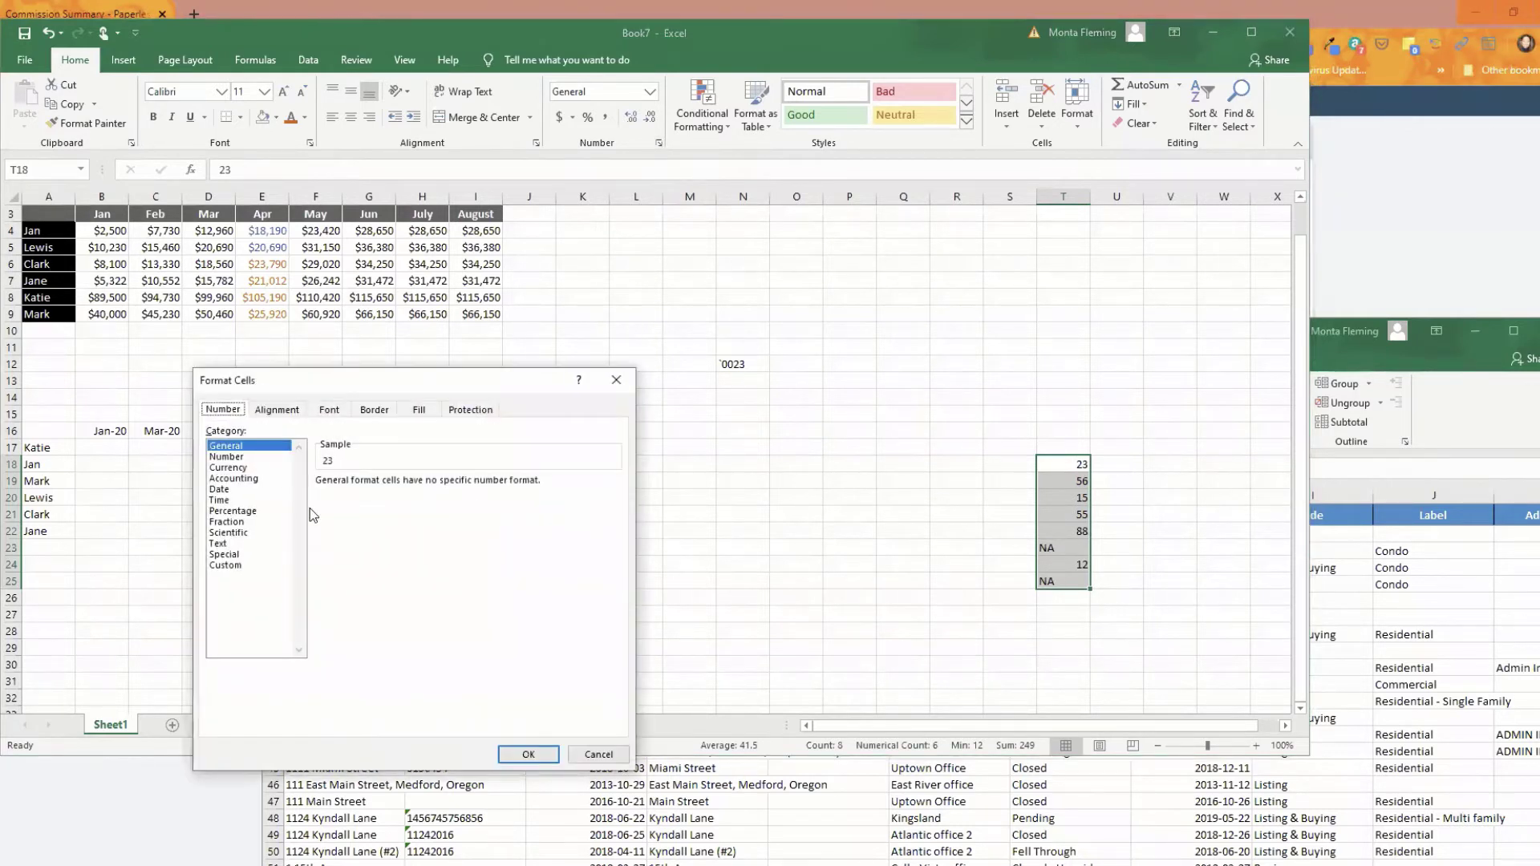
left_click(228, 566)
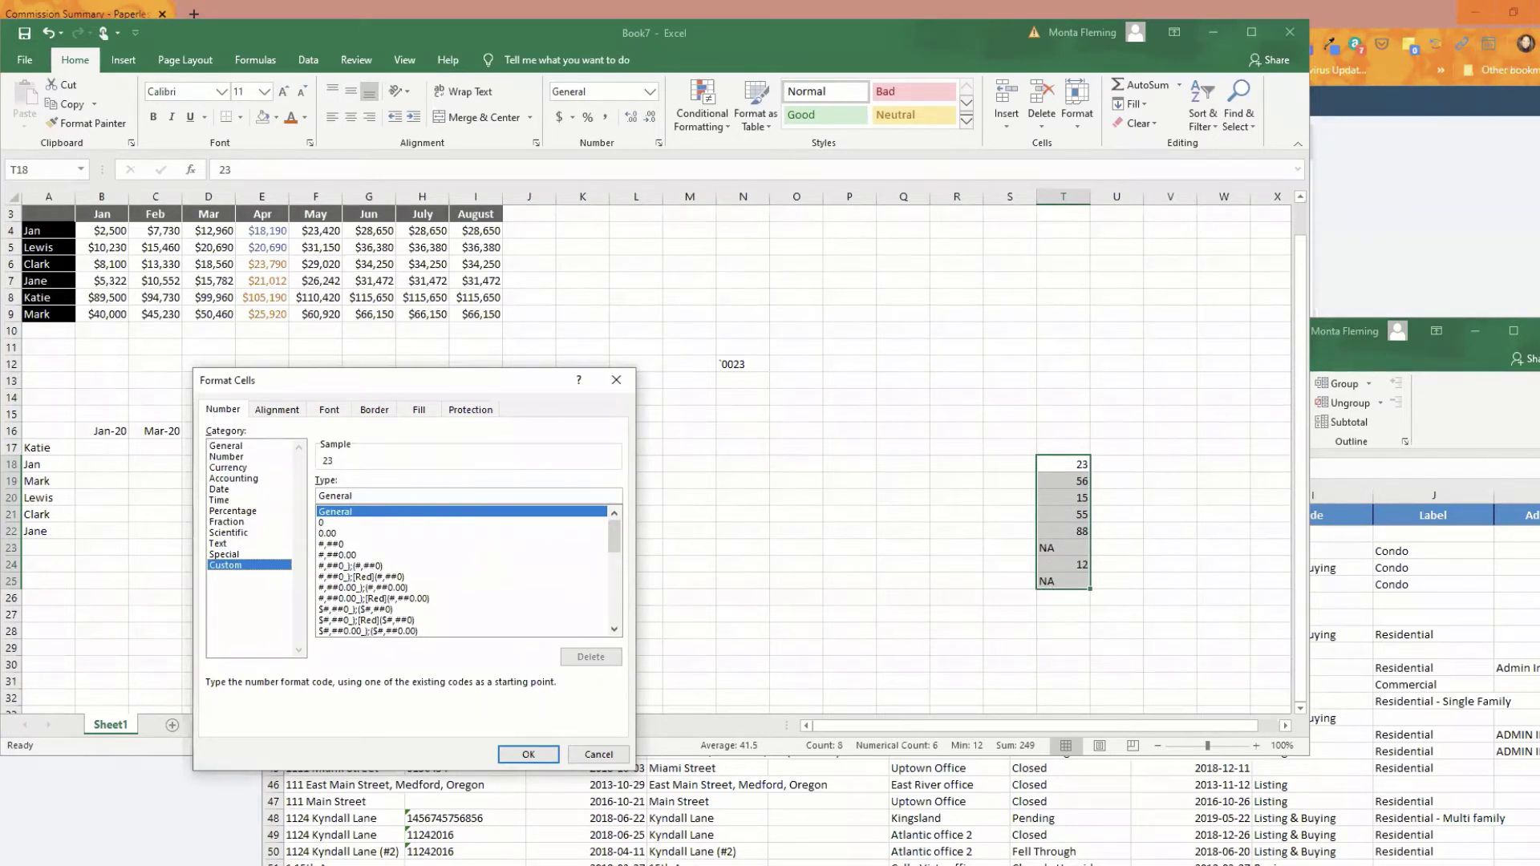
left_click_drag(354, 496, 300, 496)
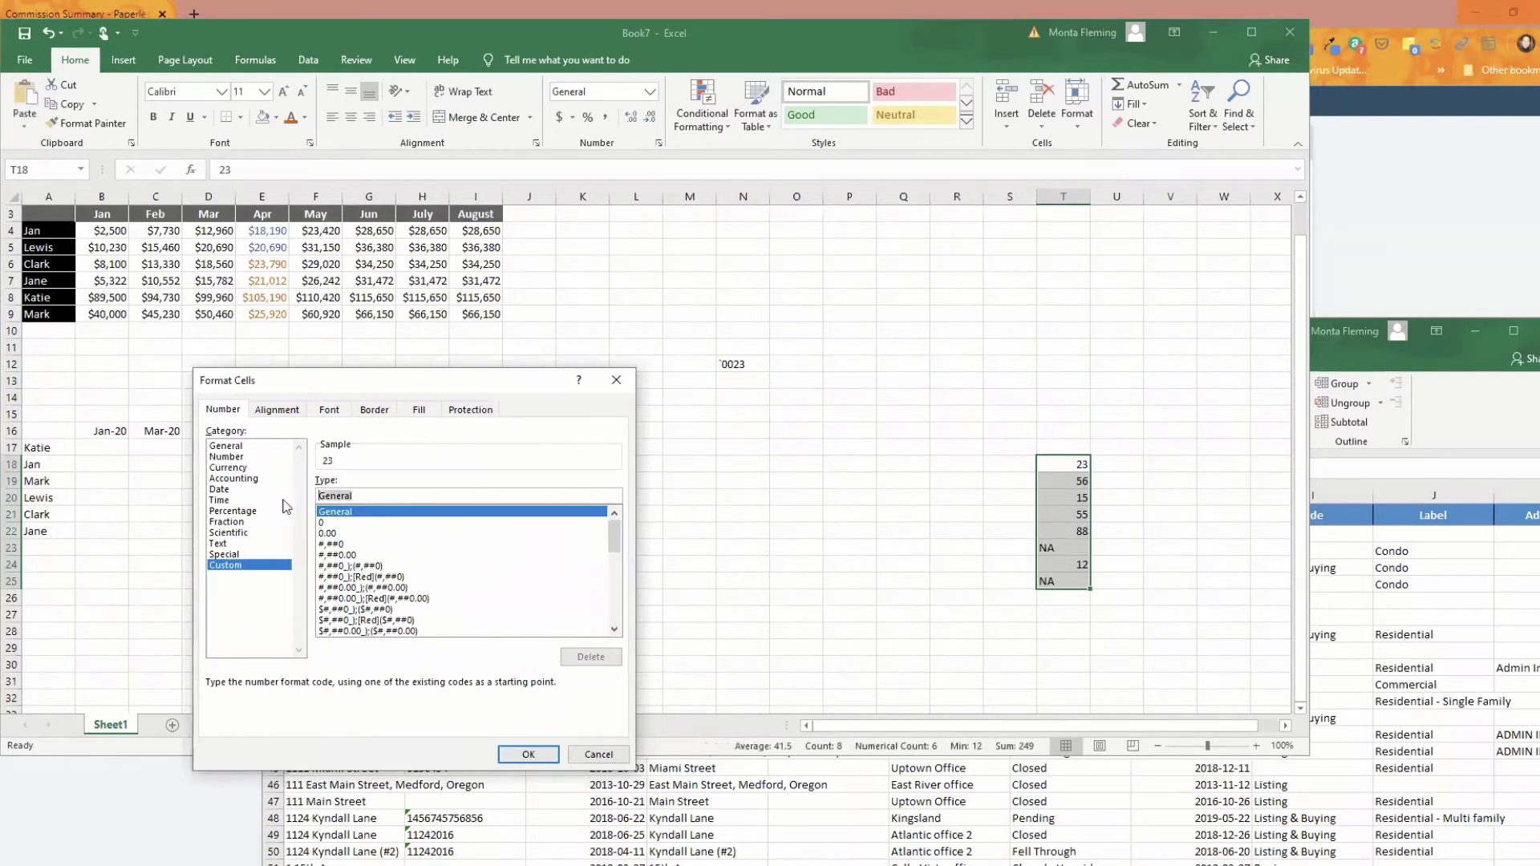
type("POSITIVE; NEGATIVE; ZERO; TEXT")
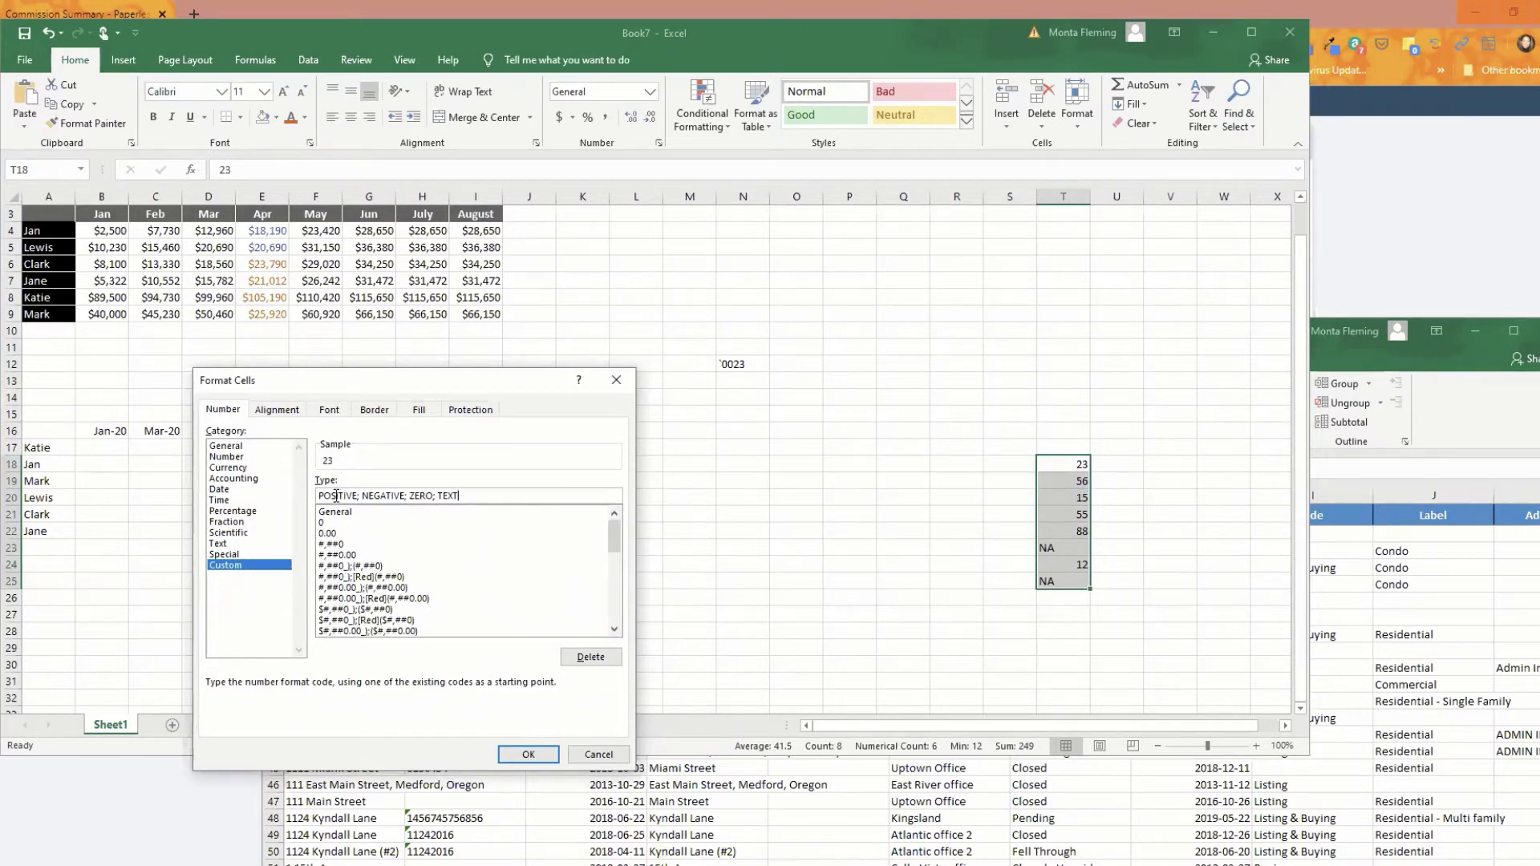
Step: Go through the POSITIVE, NEGATIVE, ZERO and TEXT sections of the custom format pattern one by one
double_click(338, 494)
double_click(384, 495)
left_click(423, 492)
double_click(422, 495)
double_click(447, 496)
left_click(471, 495)
double_click(449, 496)
left_click(474, 495)
left_click_drag(474, 495, 318, 494)
Step: Apply the custom number format "General;-General;General;" to T18:T25 to hide the text entries
left_click(368, 513)
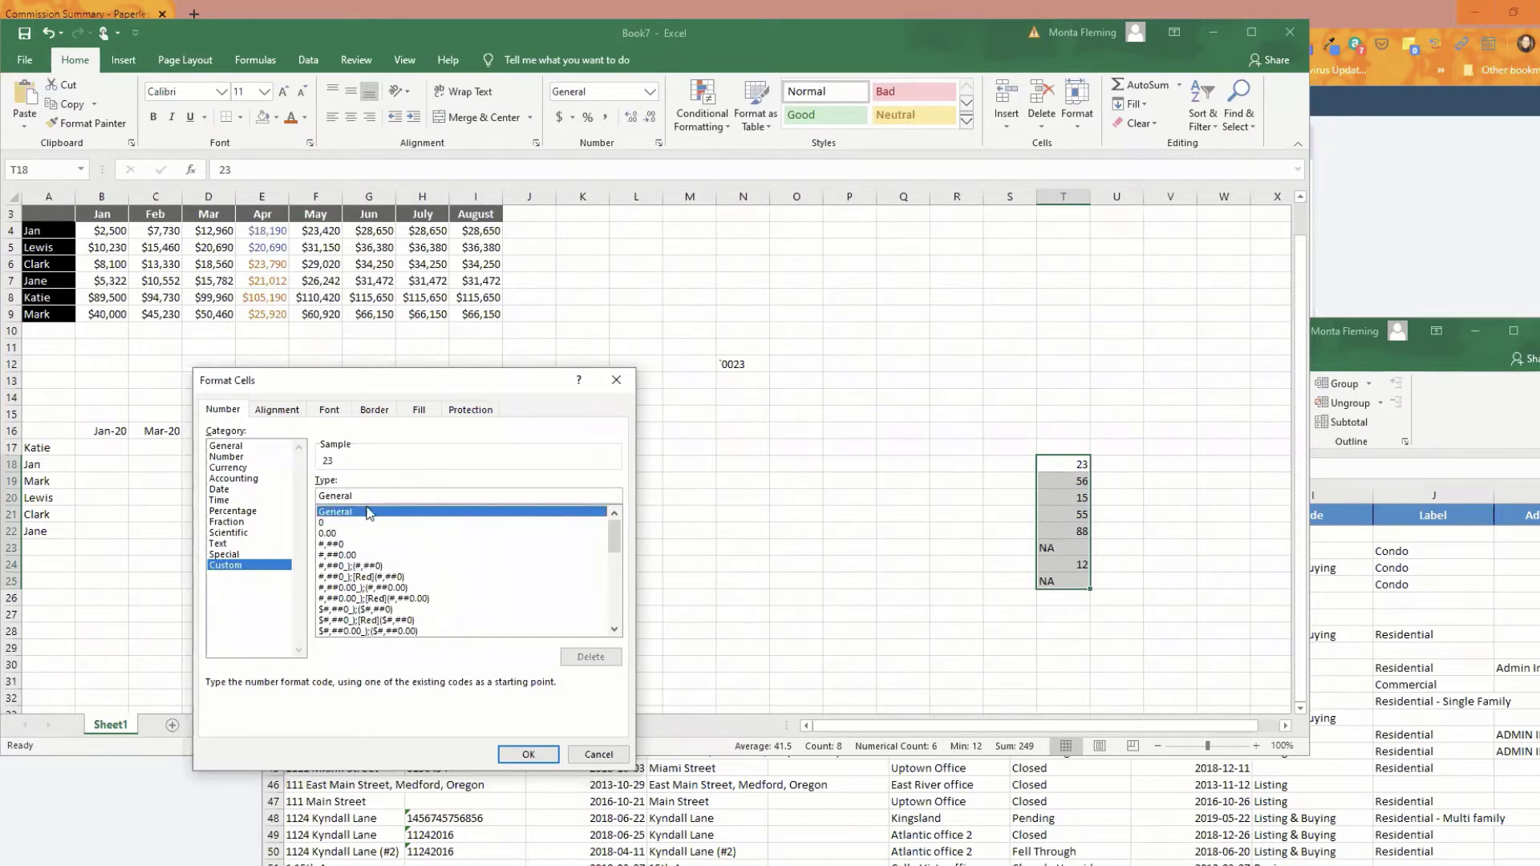
left_click(370, 495)
type(";-Genera")
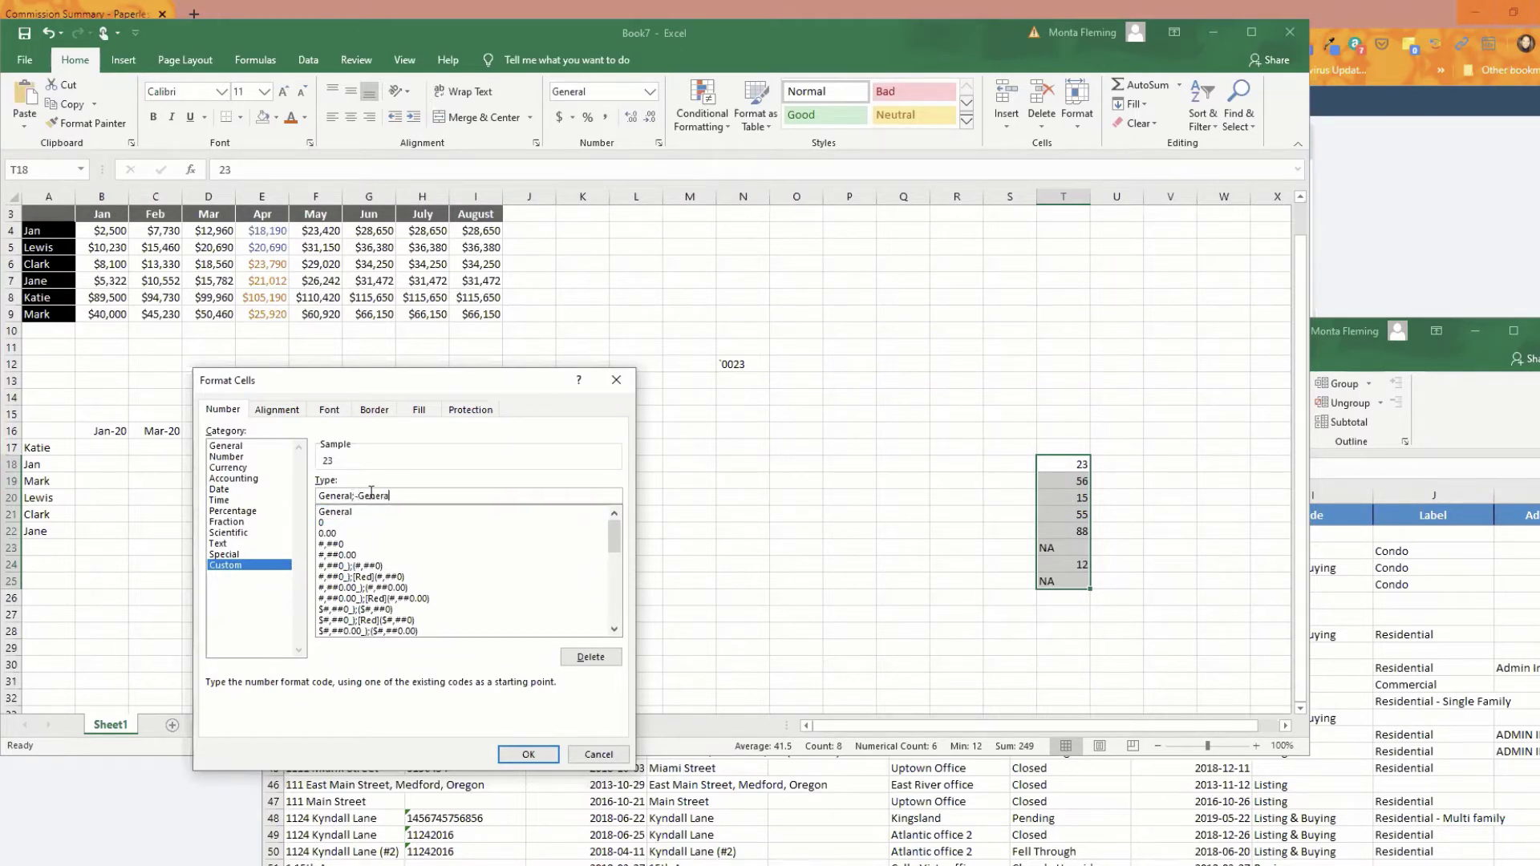
type("l;General;")
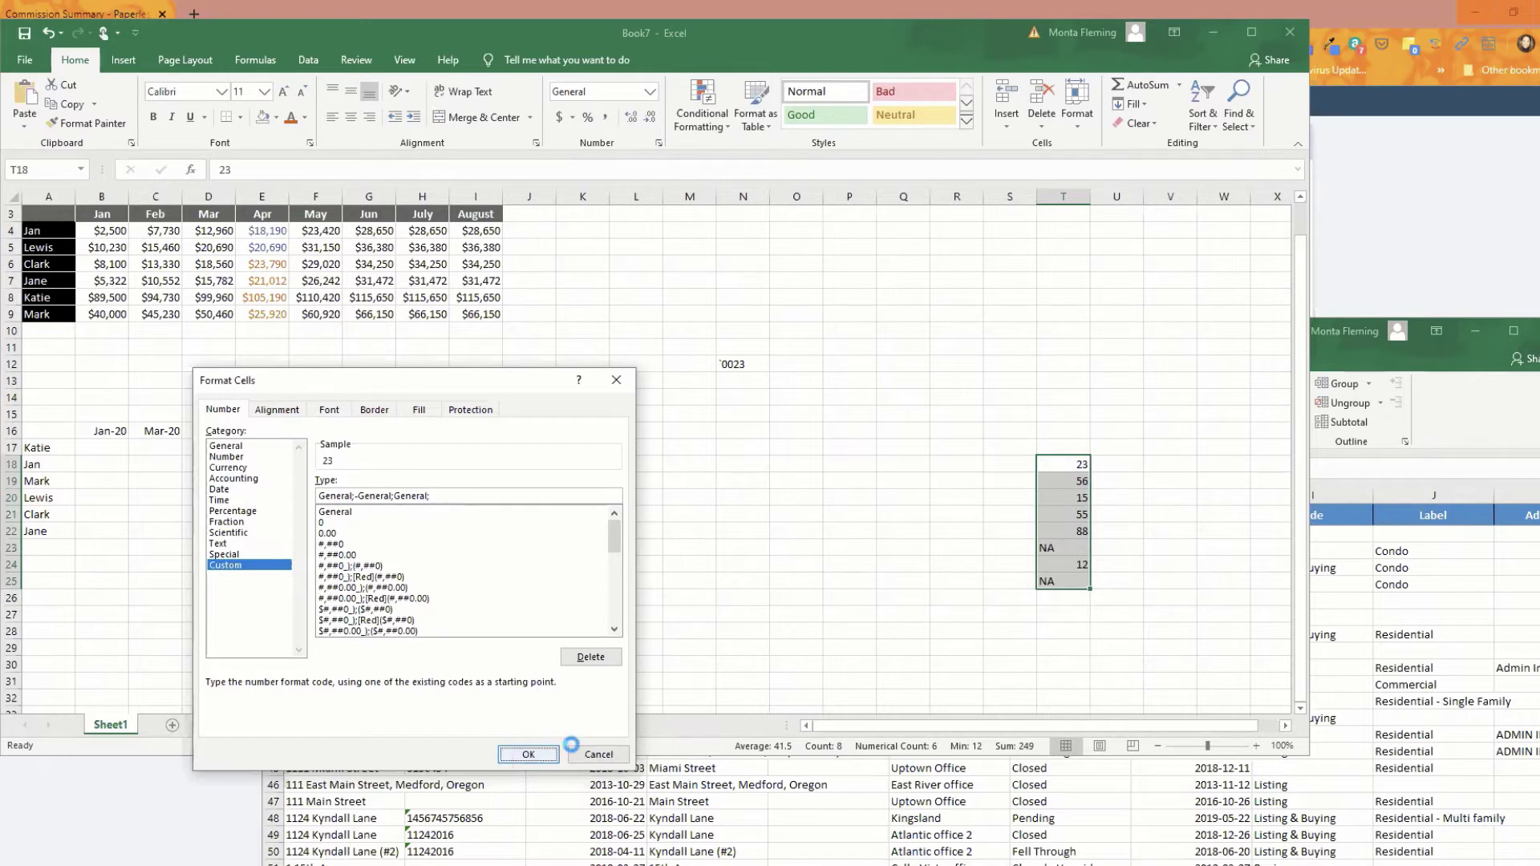
left_click(528, 754)
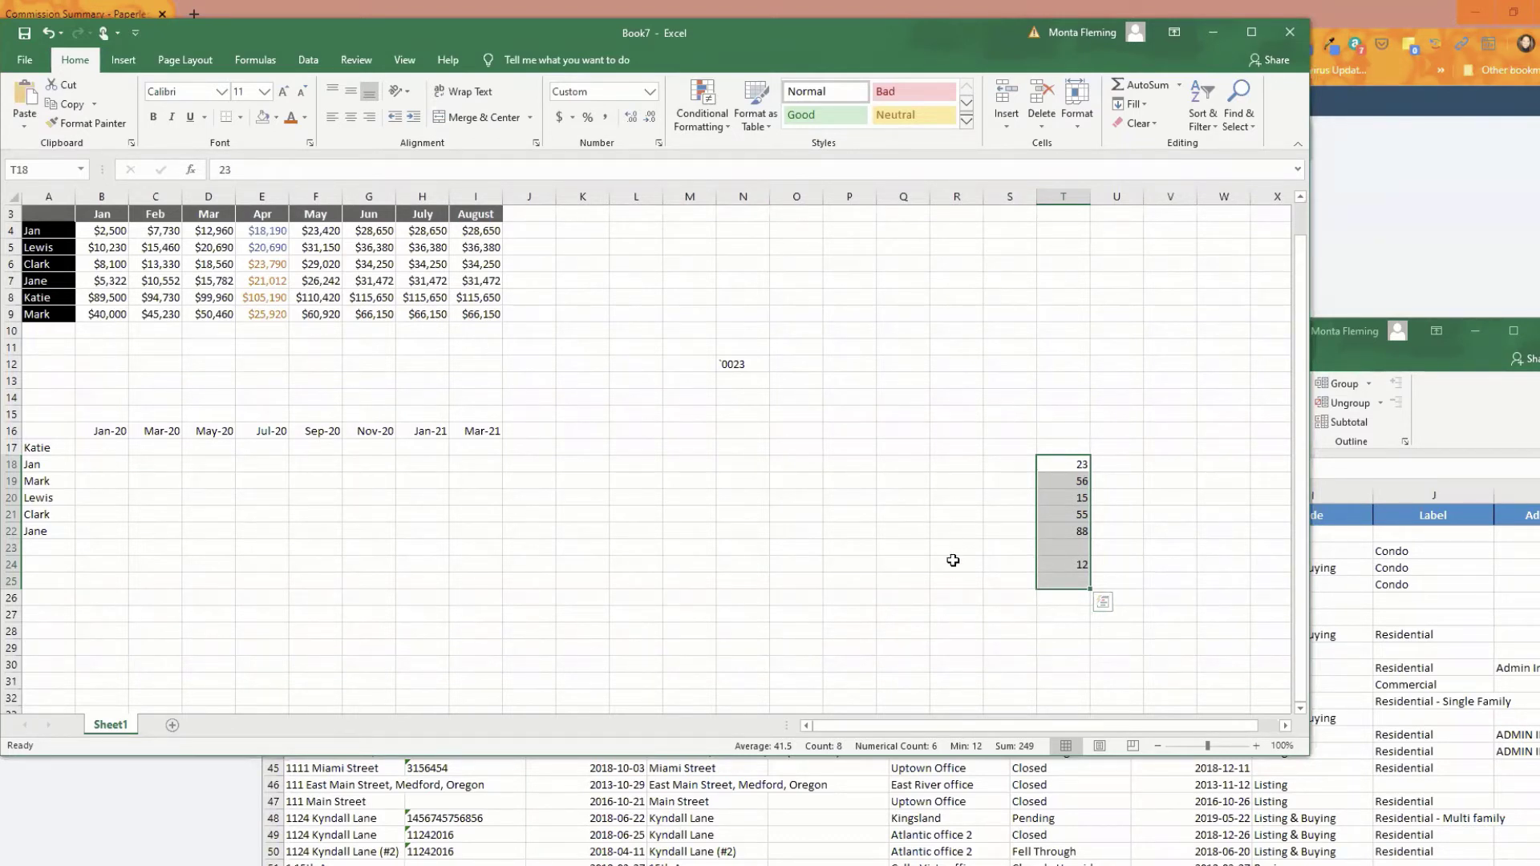
Step: Hide column R, and select the neighbouring columns Q through S
left_click(954, 196)
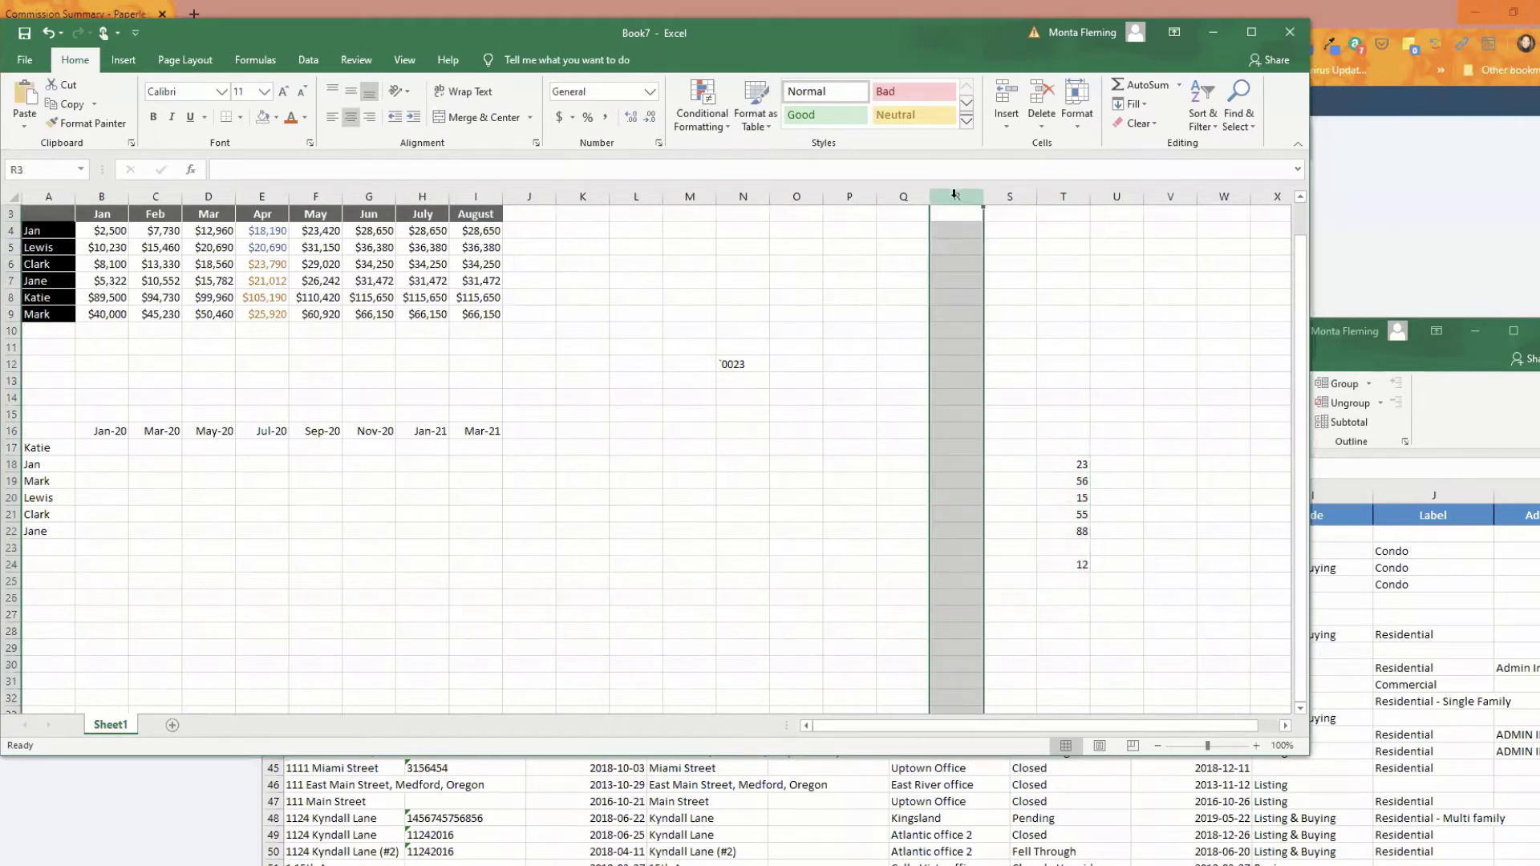
right_click(955, 197)
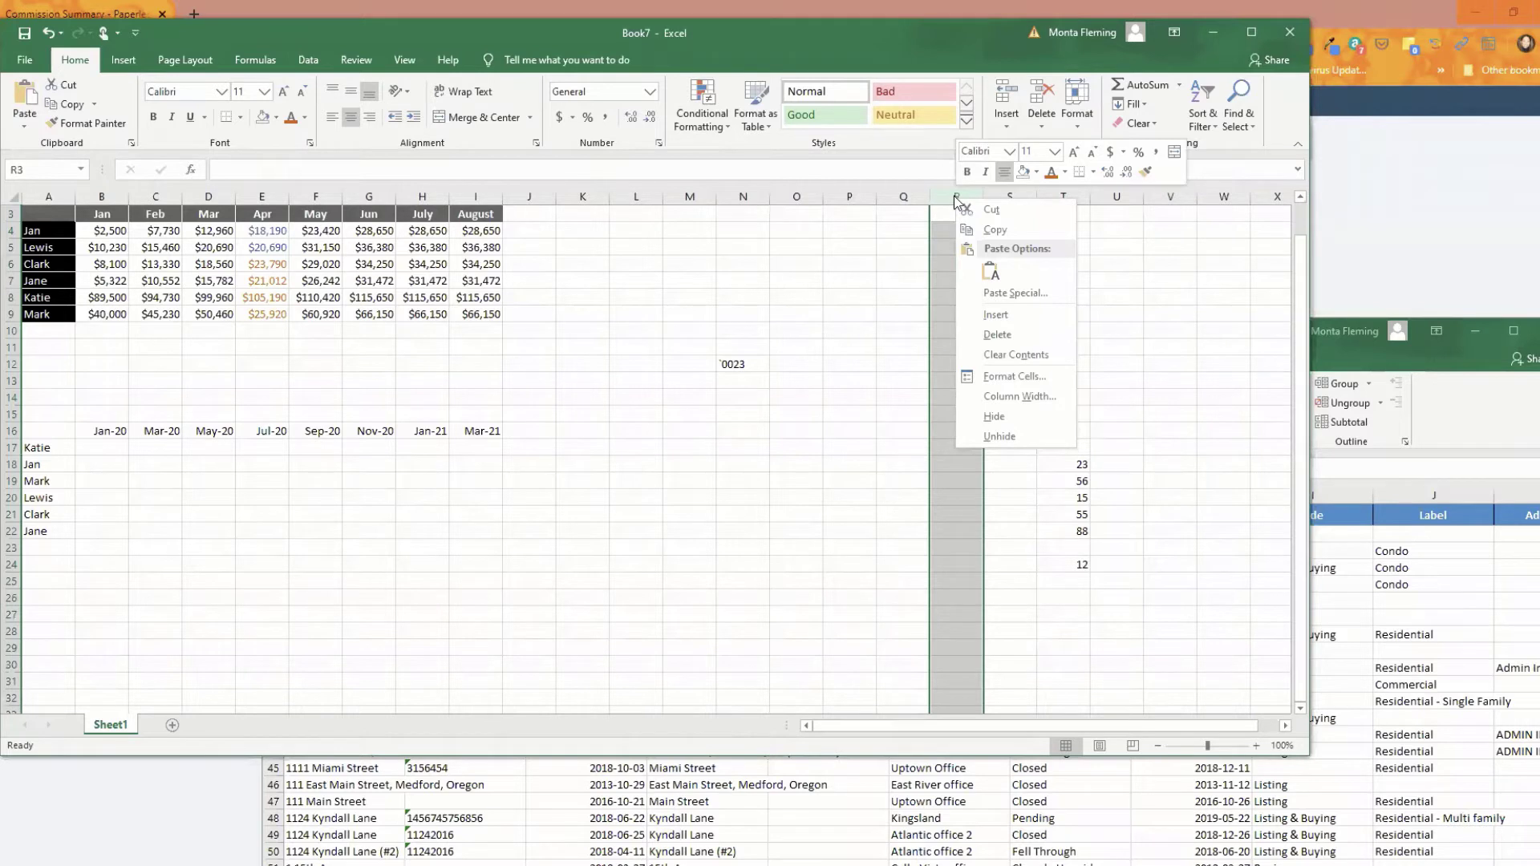
left_click(995, 417)
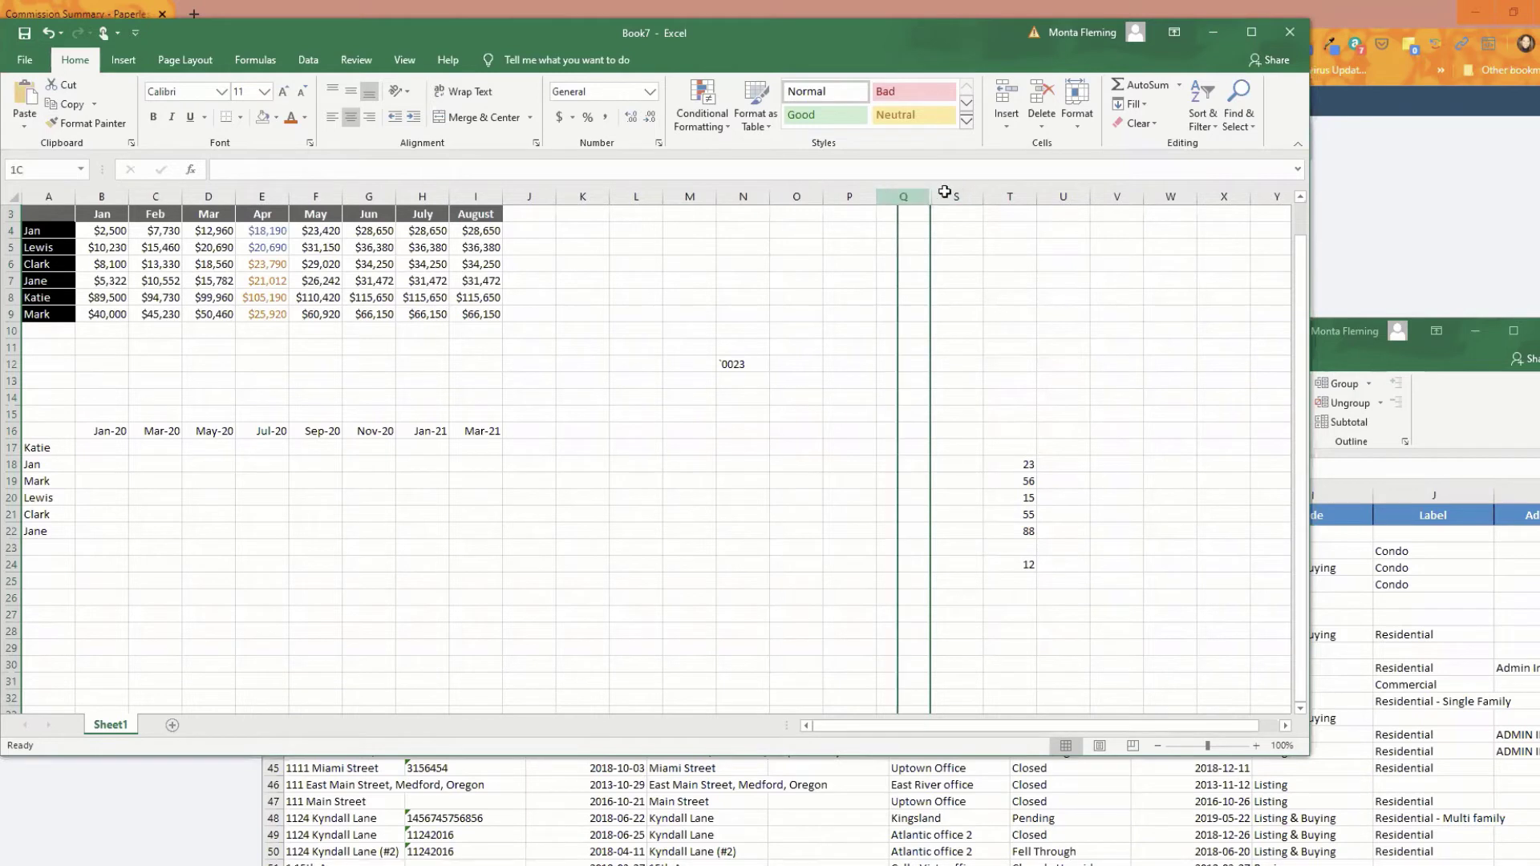
left_click_drag(902, 197, 947, 196)
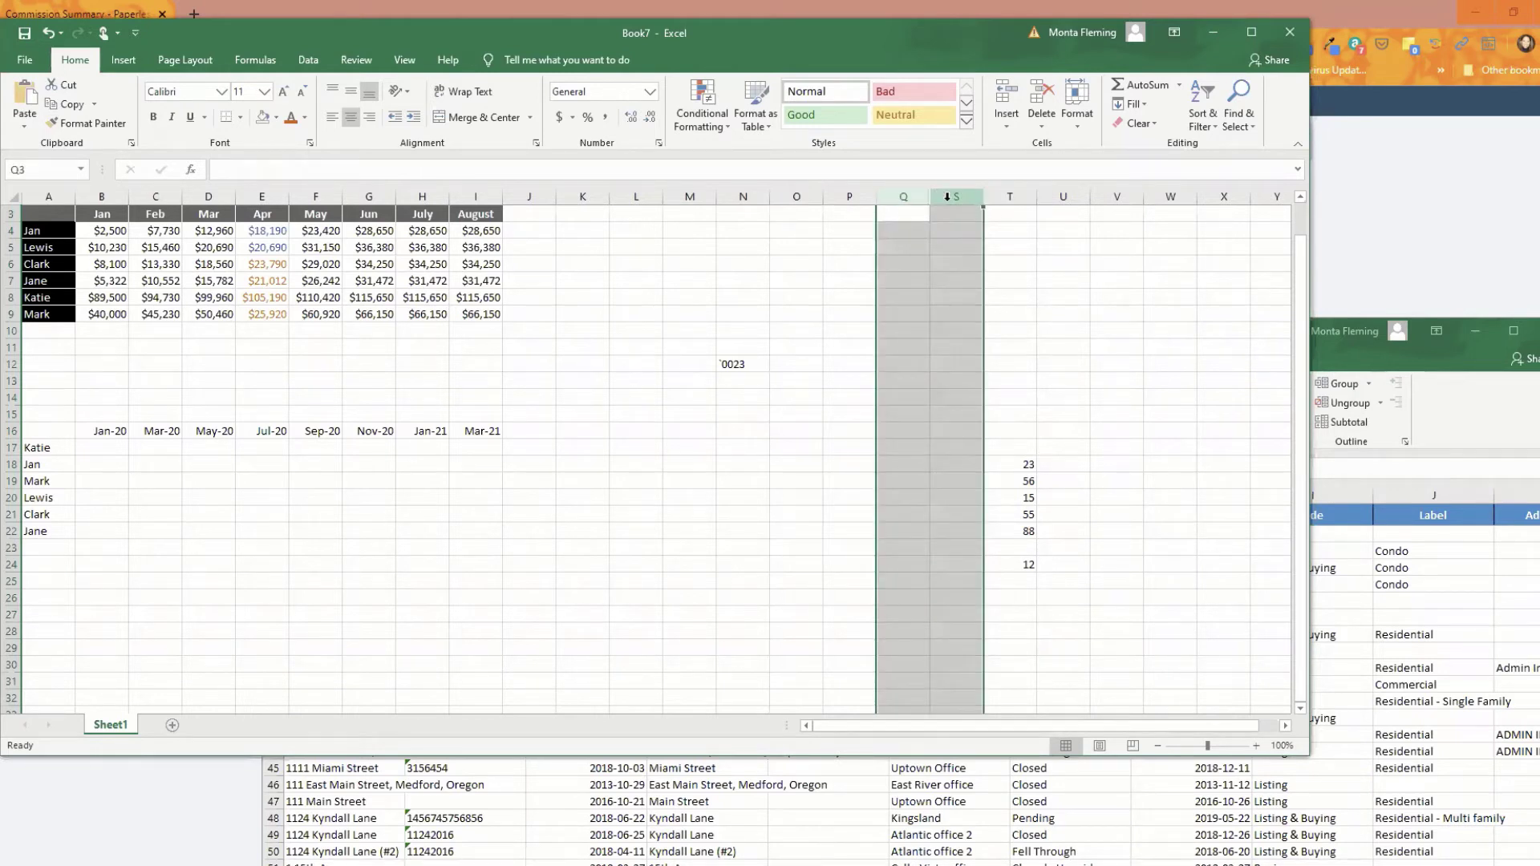
left_click(1015, 295)
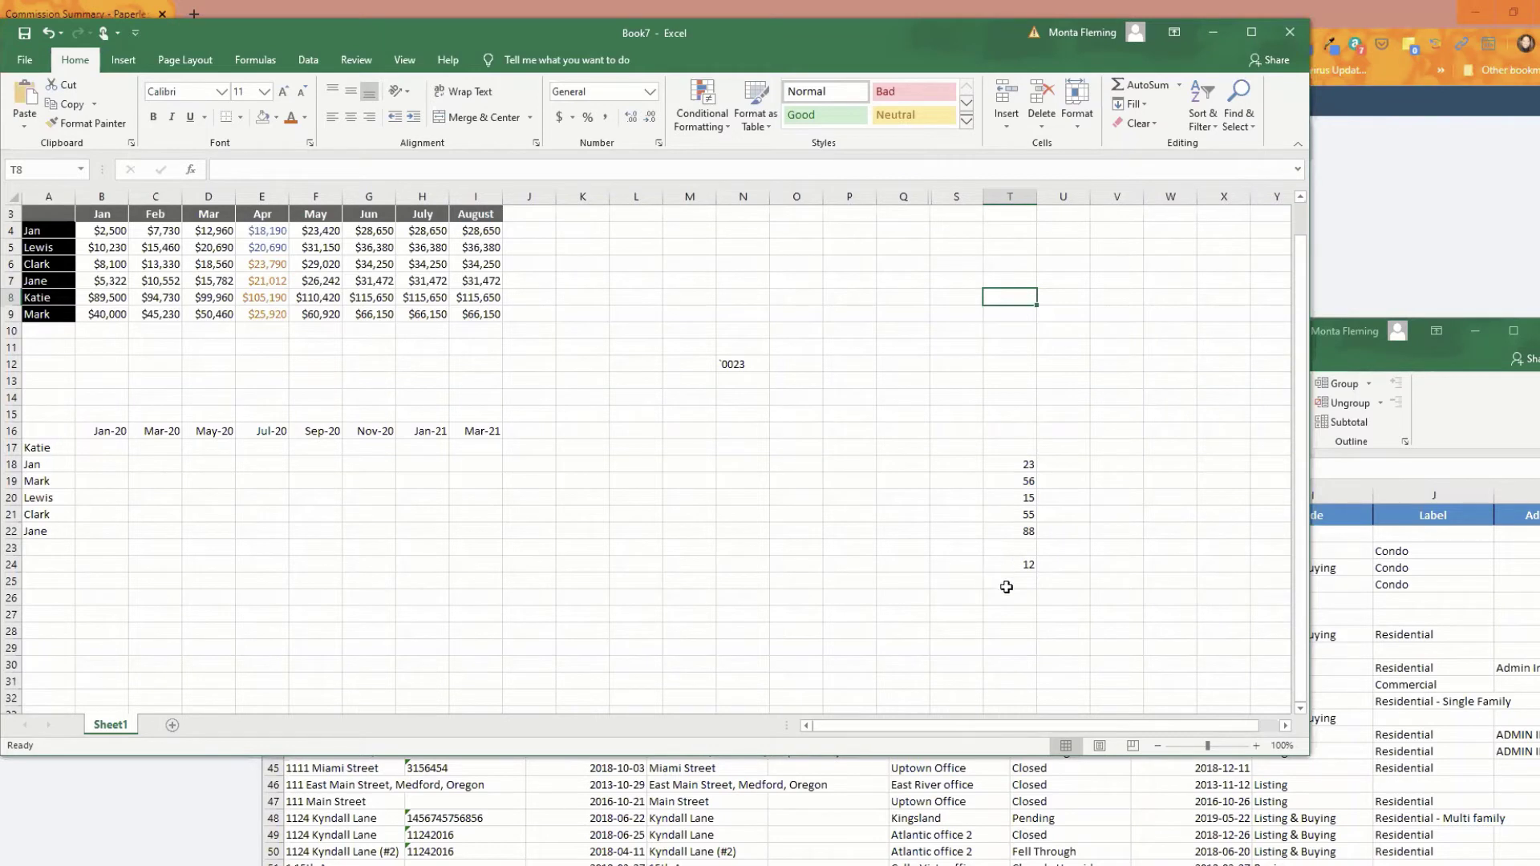
Step: Apply the custom number format ";;;" to T17:T26 to hide all entries, and check the contents of T21 and T22
left_click_drag(1008, 442, 1021, 597)
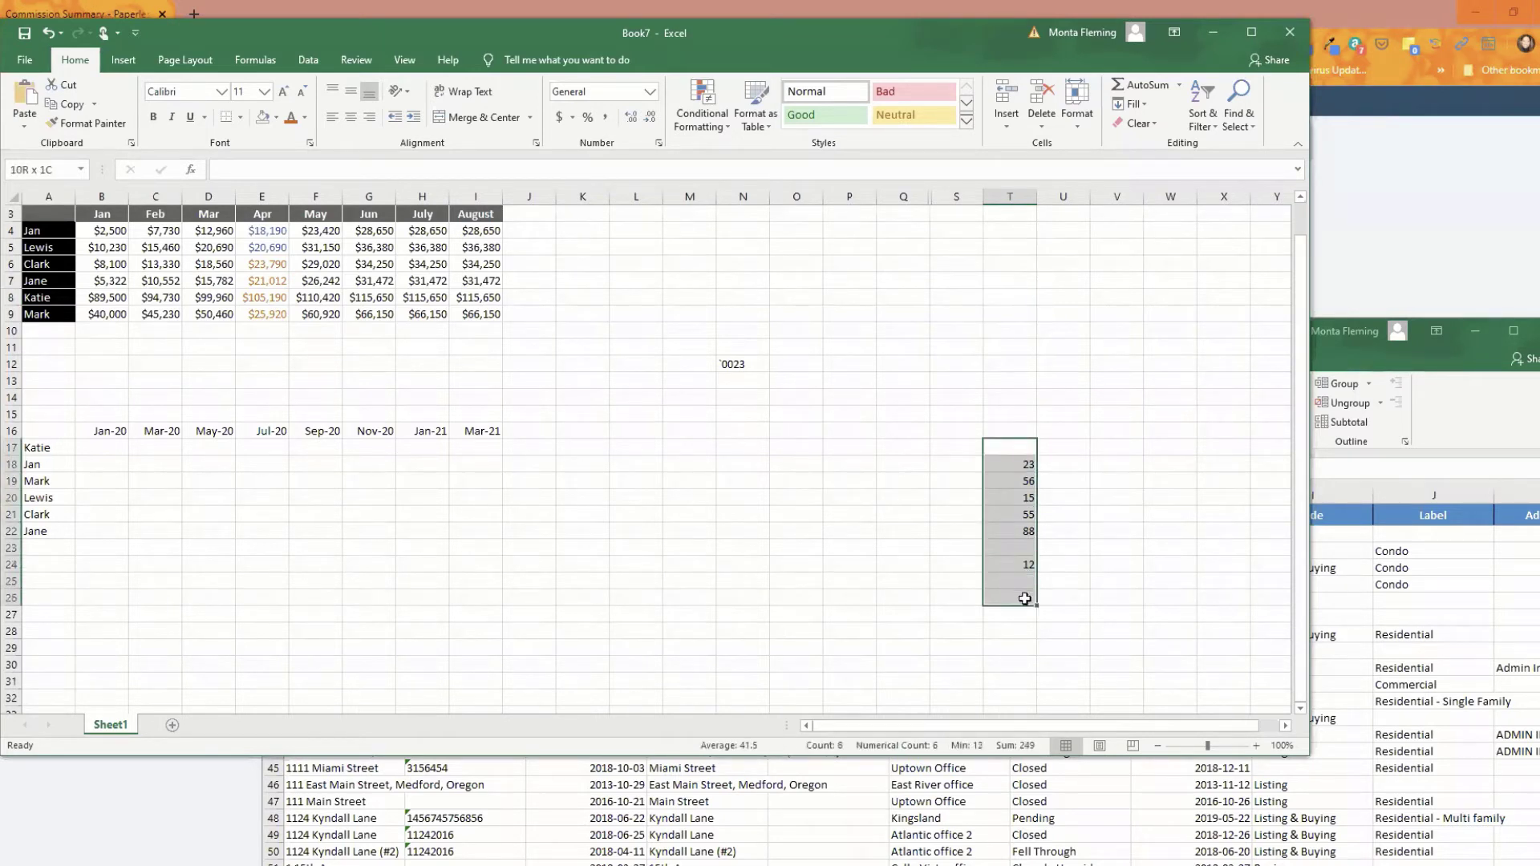
left_click(657, 145)
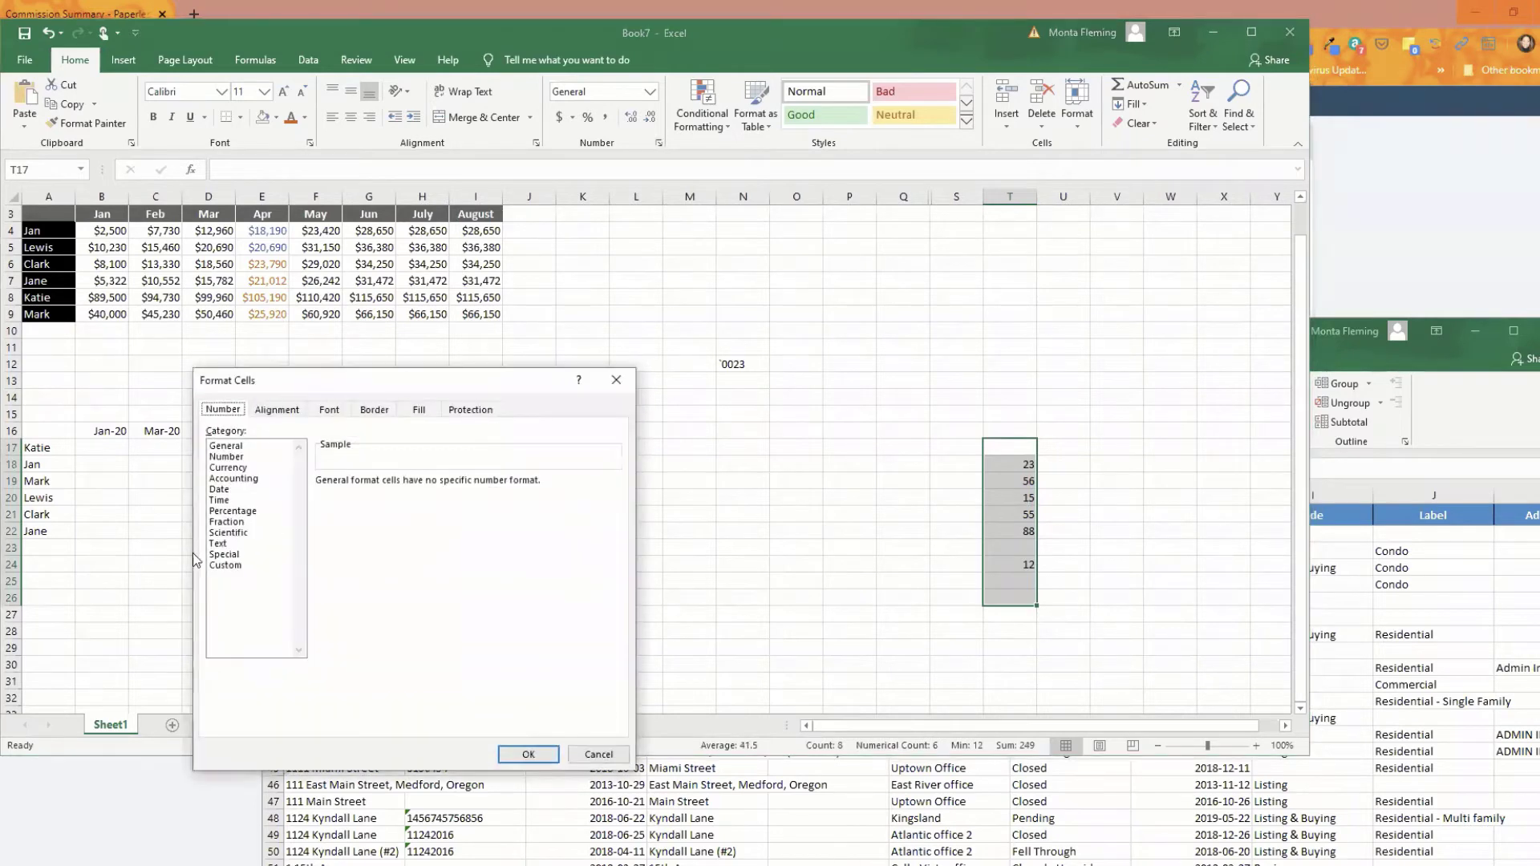
left_click(226, 565)
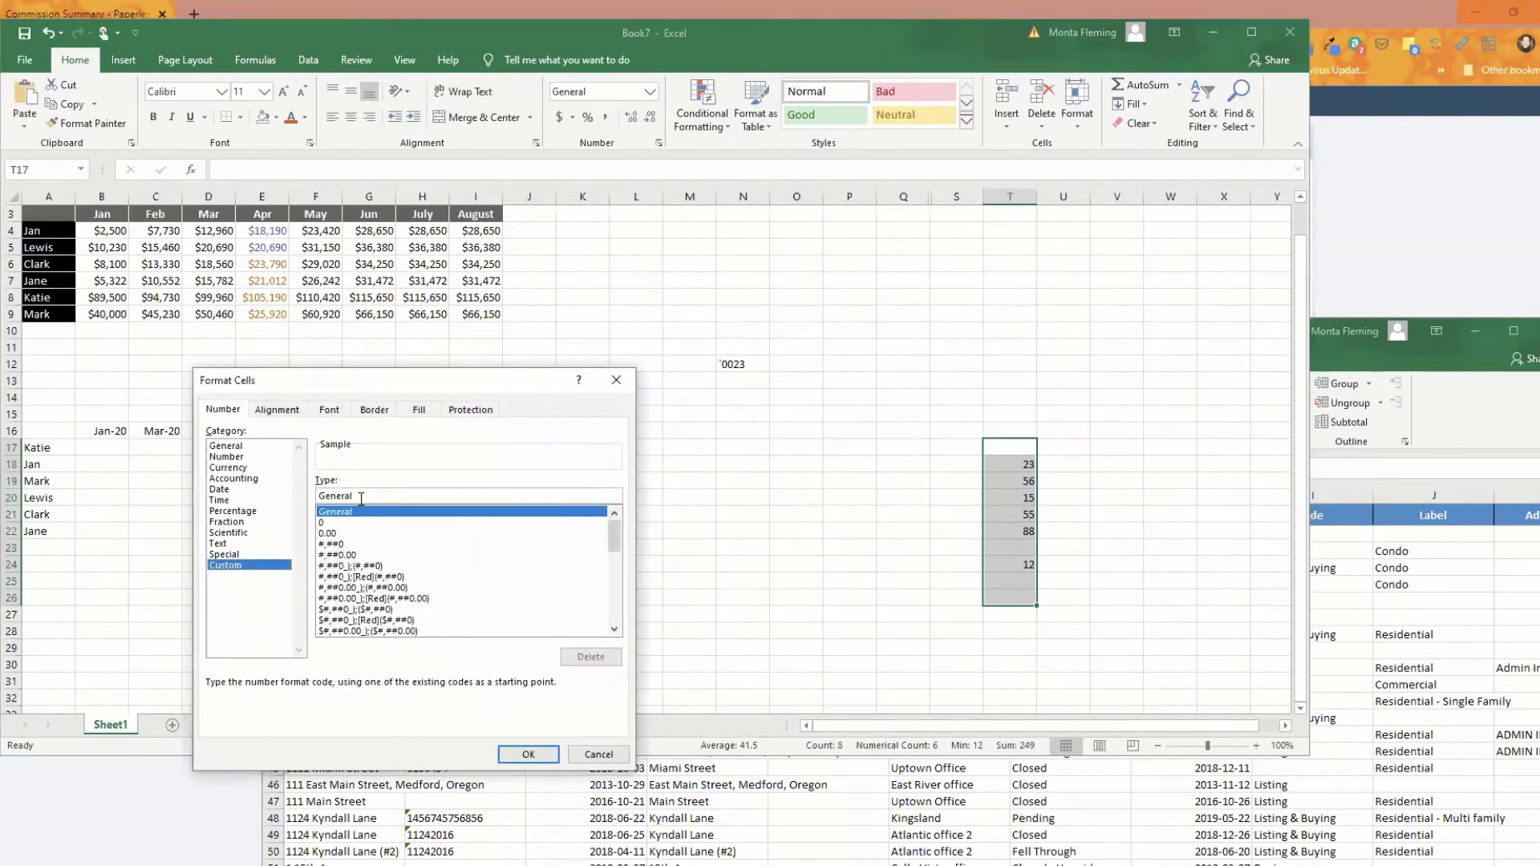
left_click_drag(361, 498, 307, 497)
type("POSITIVE; NEGATIVE; ZERO; TEXT")
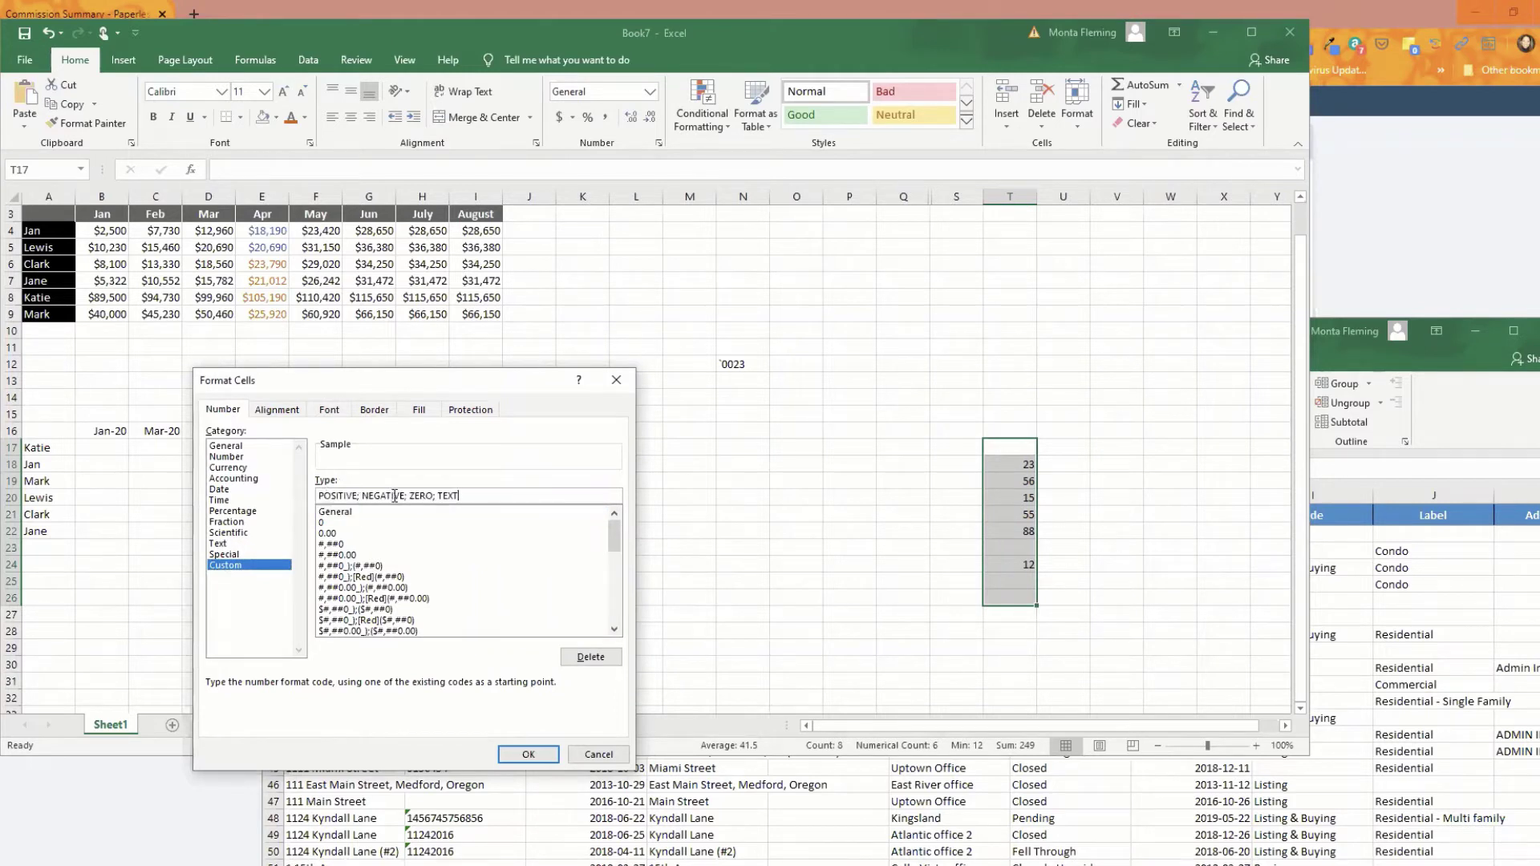
left_click_drag(478, 495, 258, 487)
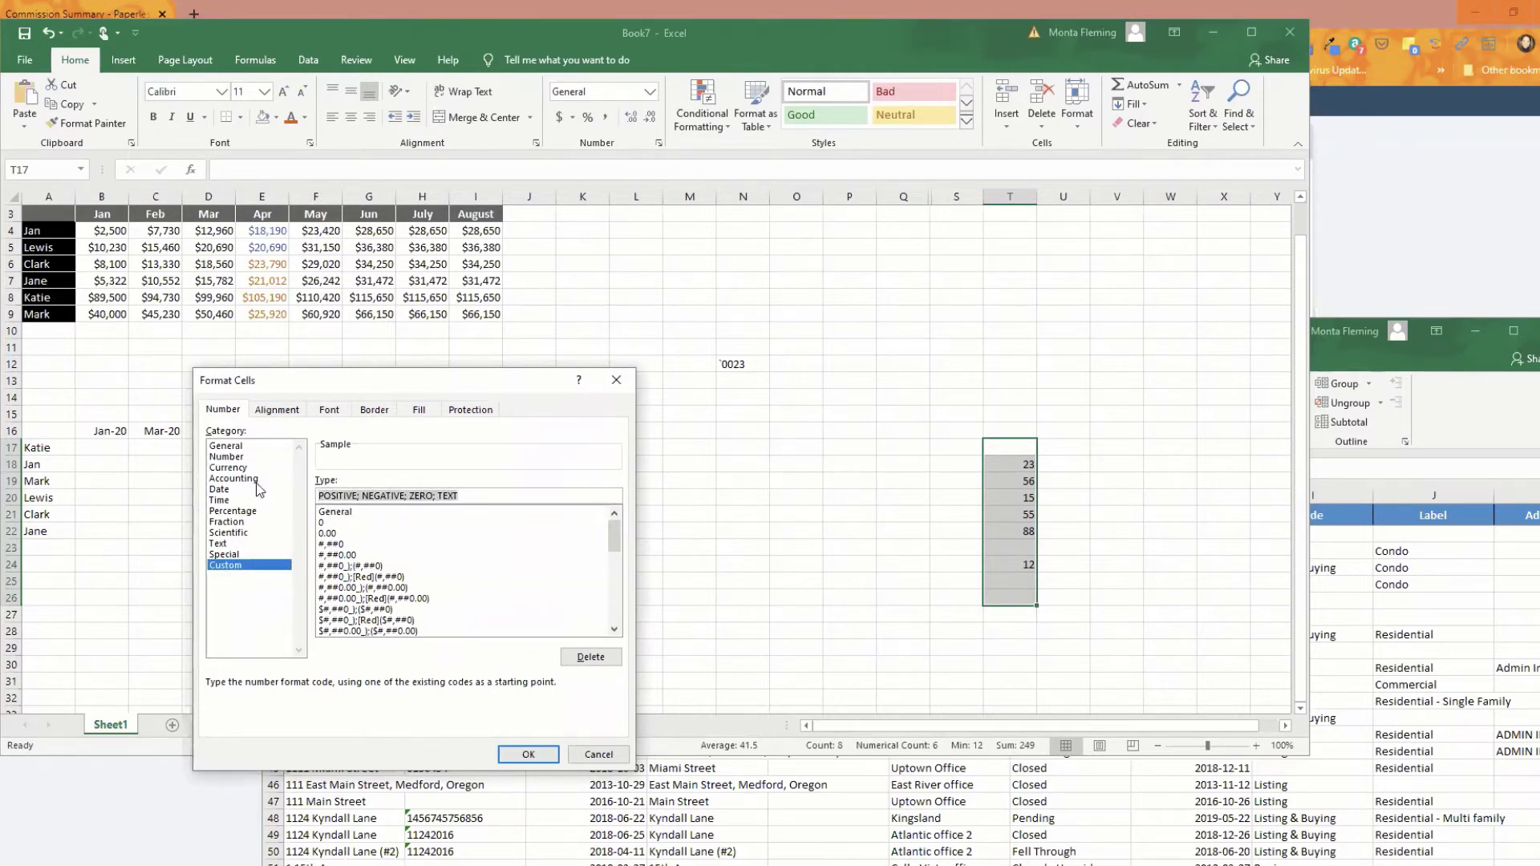
type(";;;")
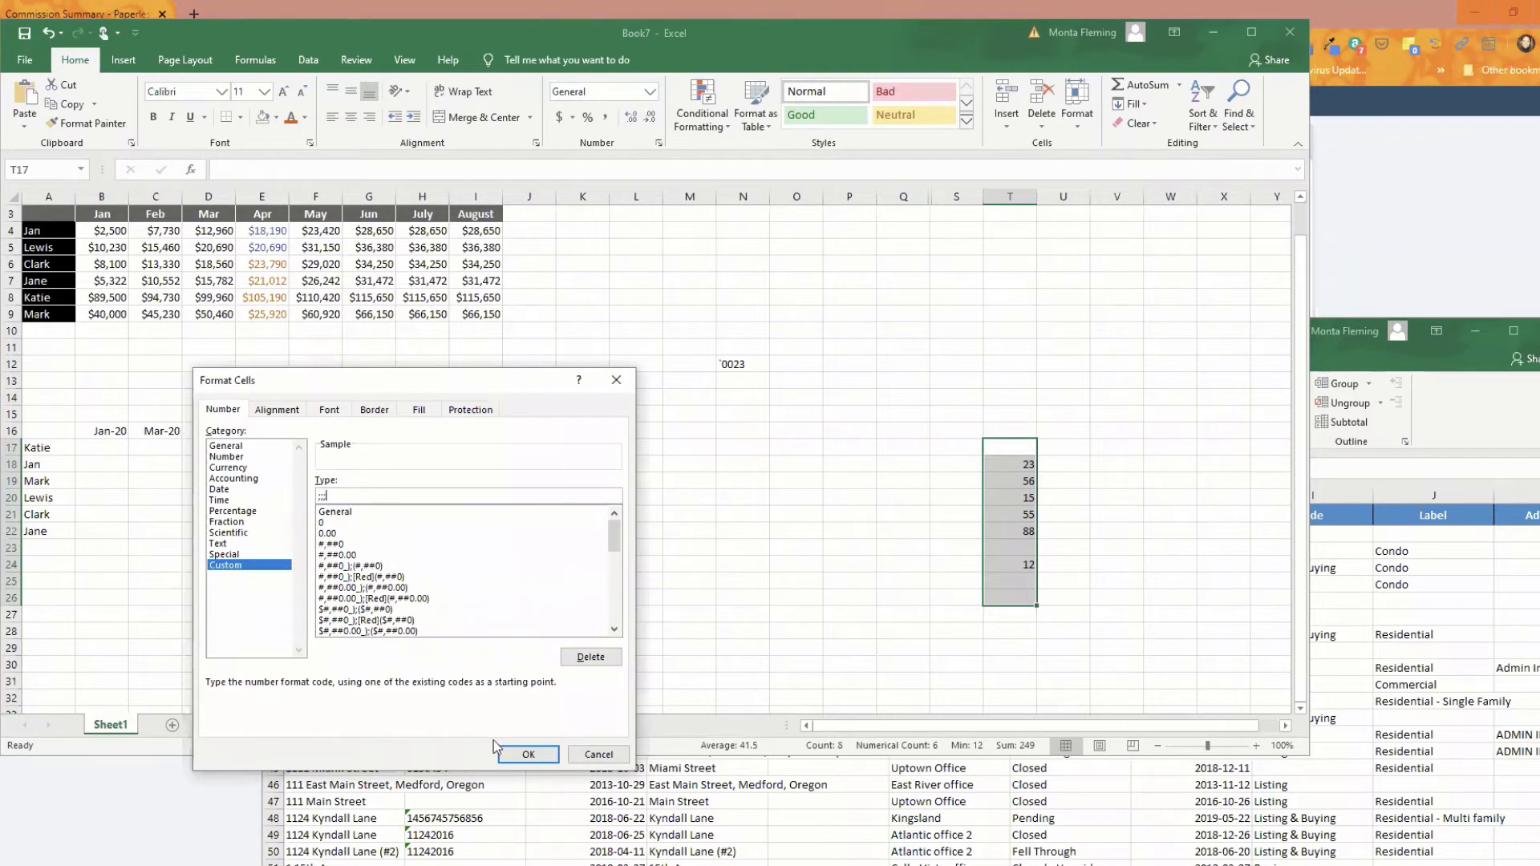
left_click(529, 754)
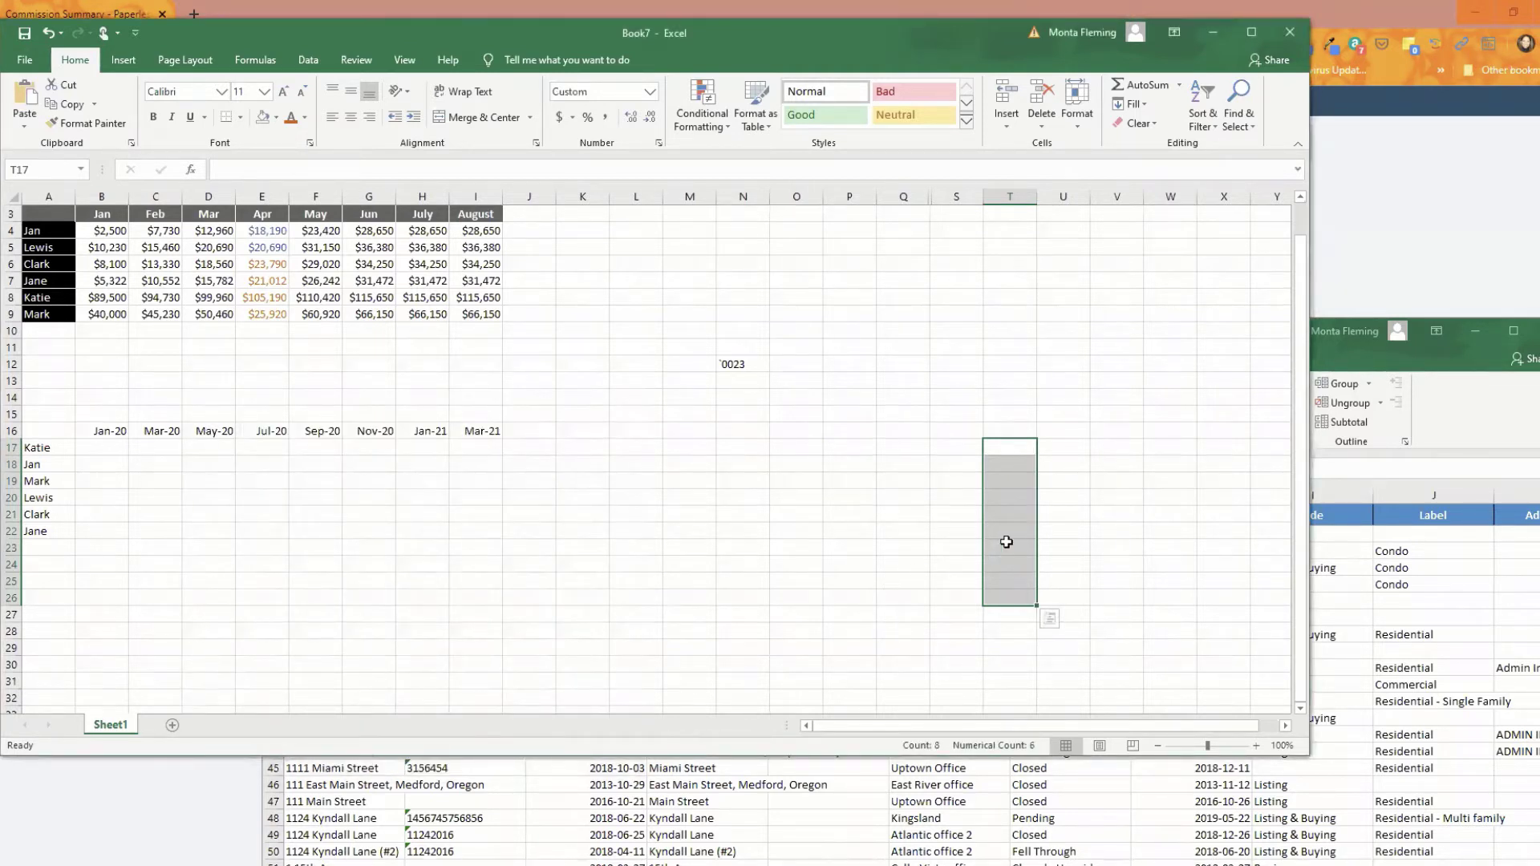
left_click(1008, 514)
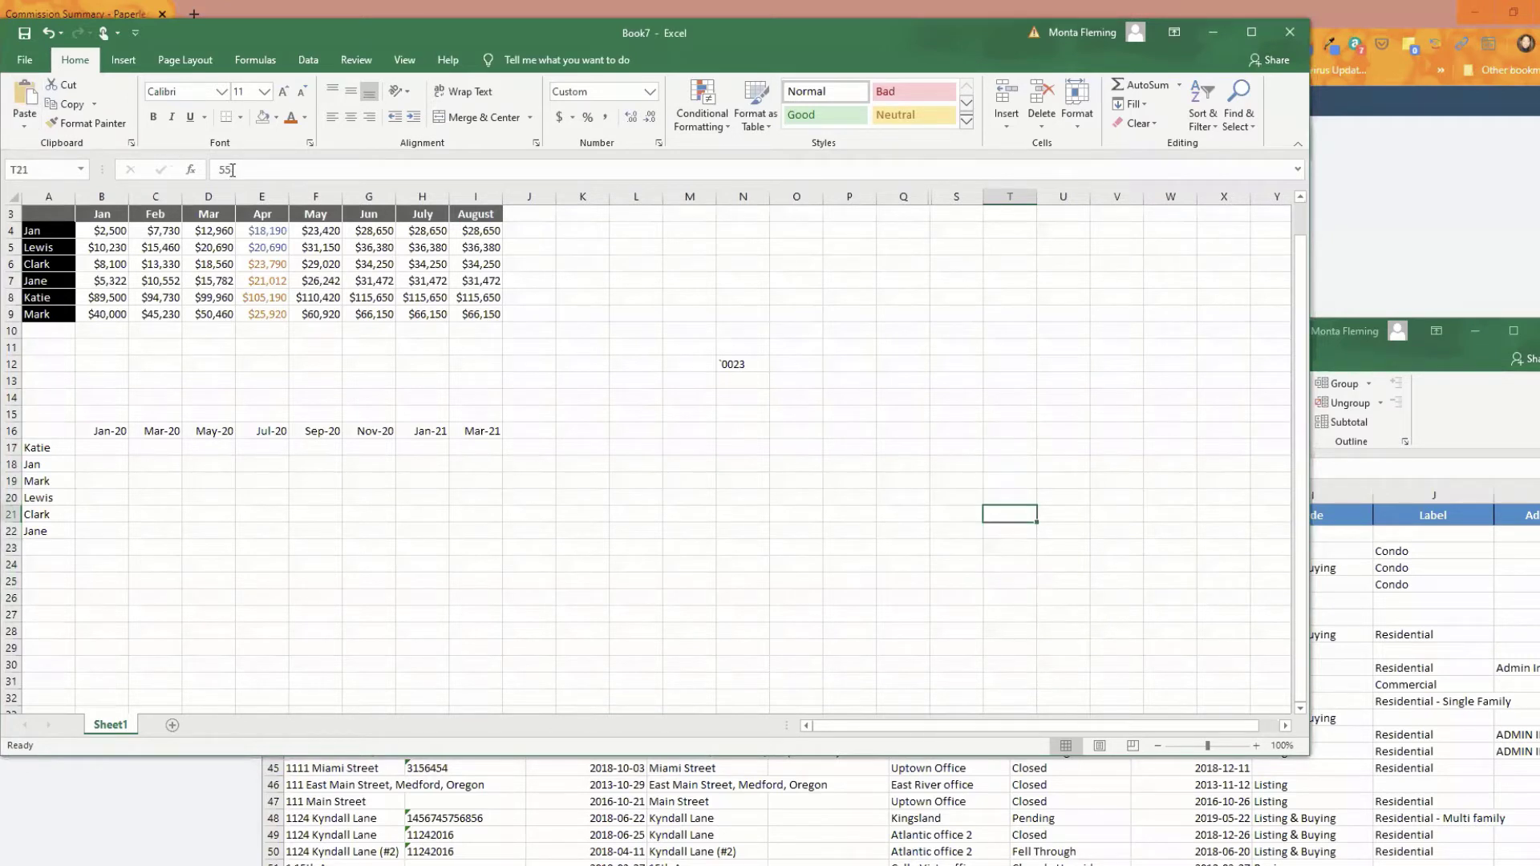
left_click(1012, 534)
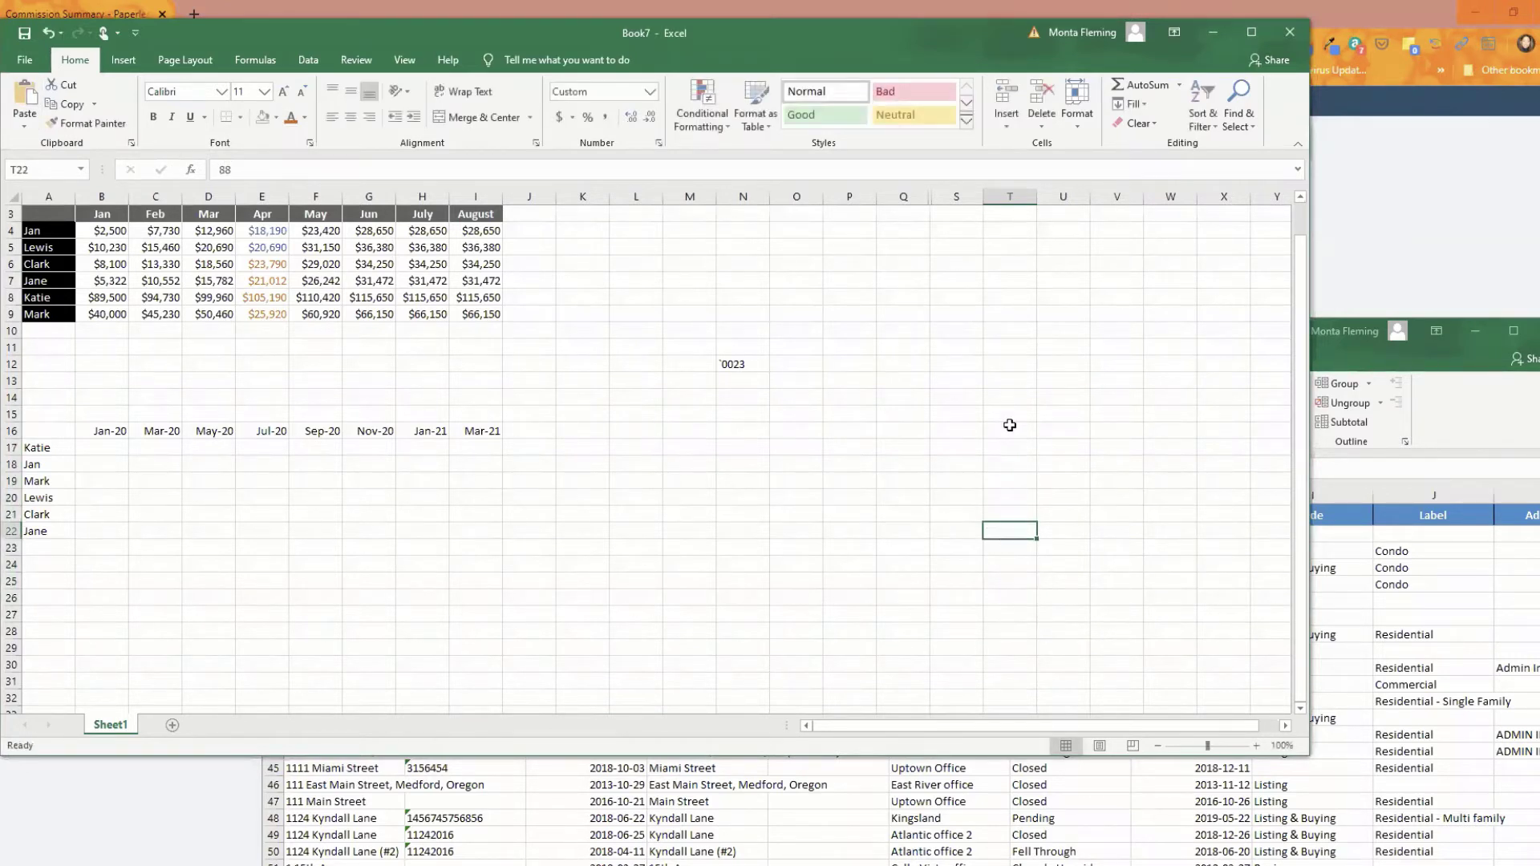
Step: Reset the number format of the column T range from T15 to T29 to General
left_click(1010, 420)
left_click_drag(1005, 510, 1000, 653)
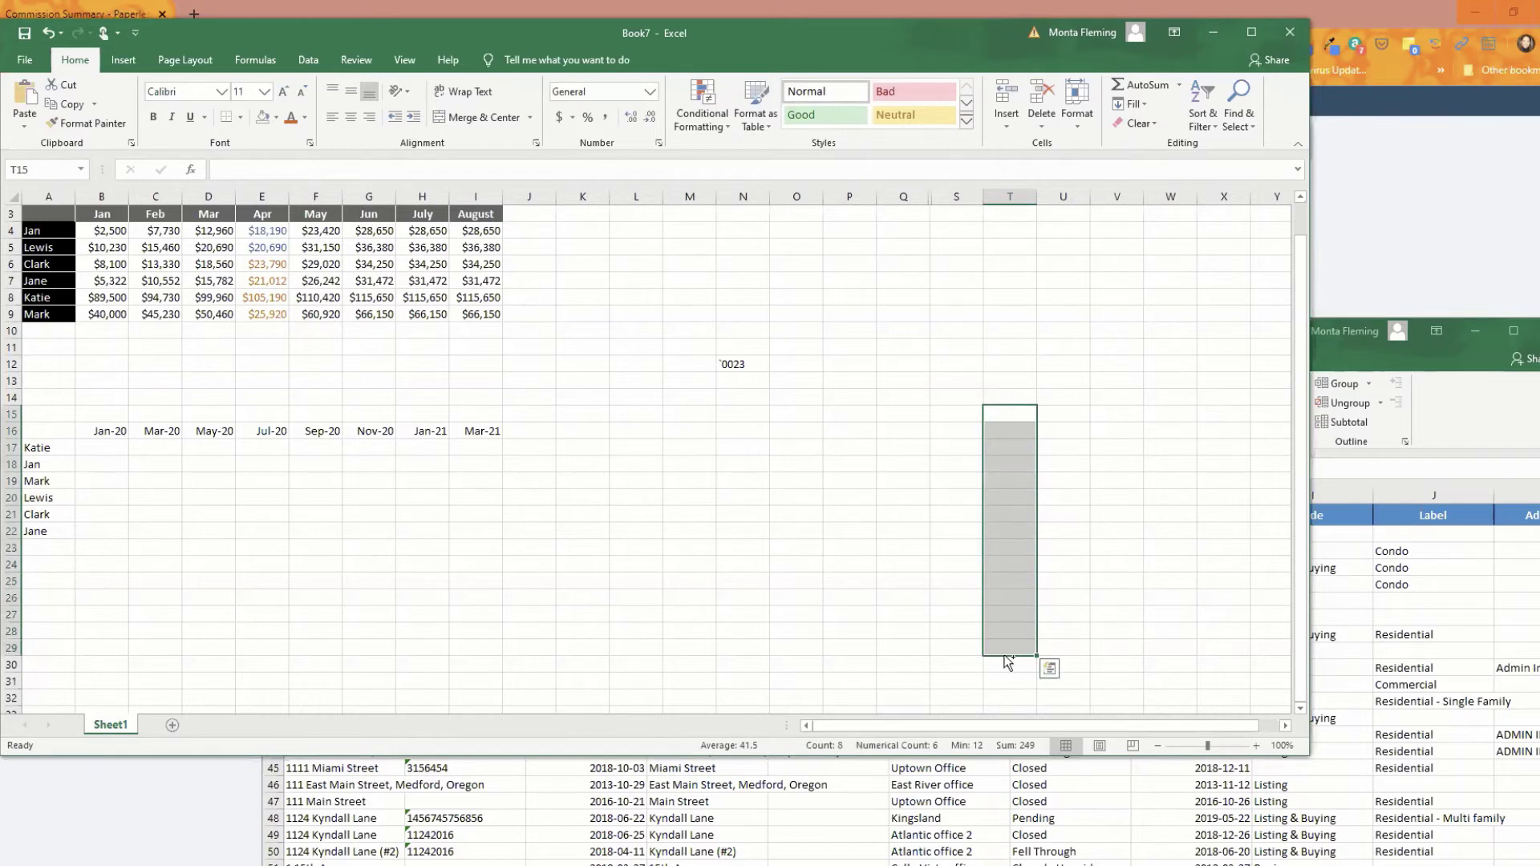
key("ctrl+1")
left_click(223, 566)
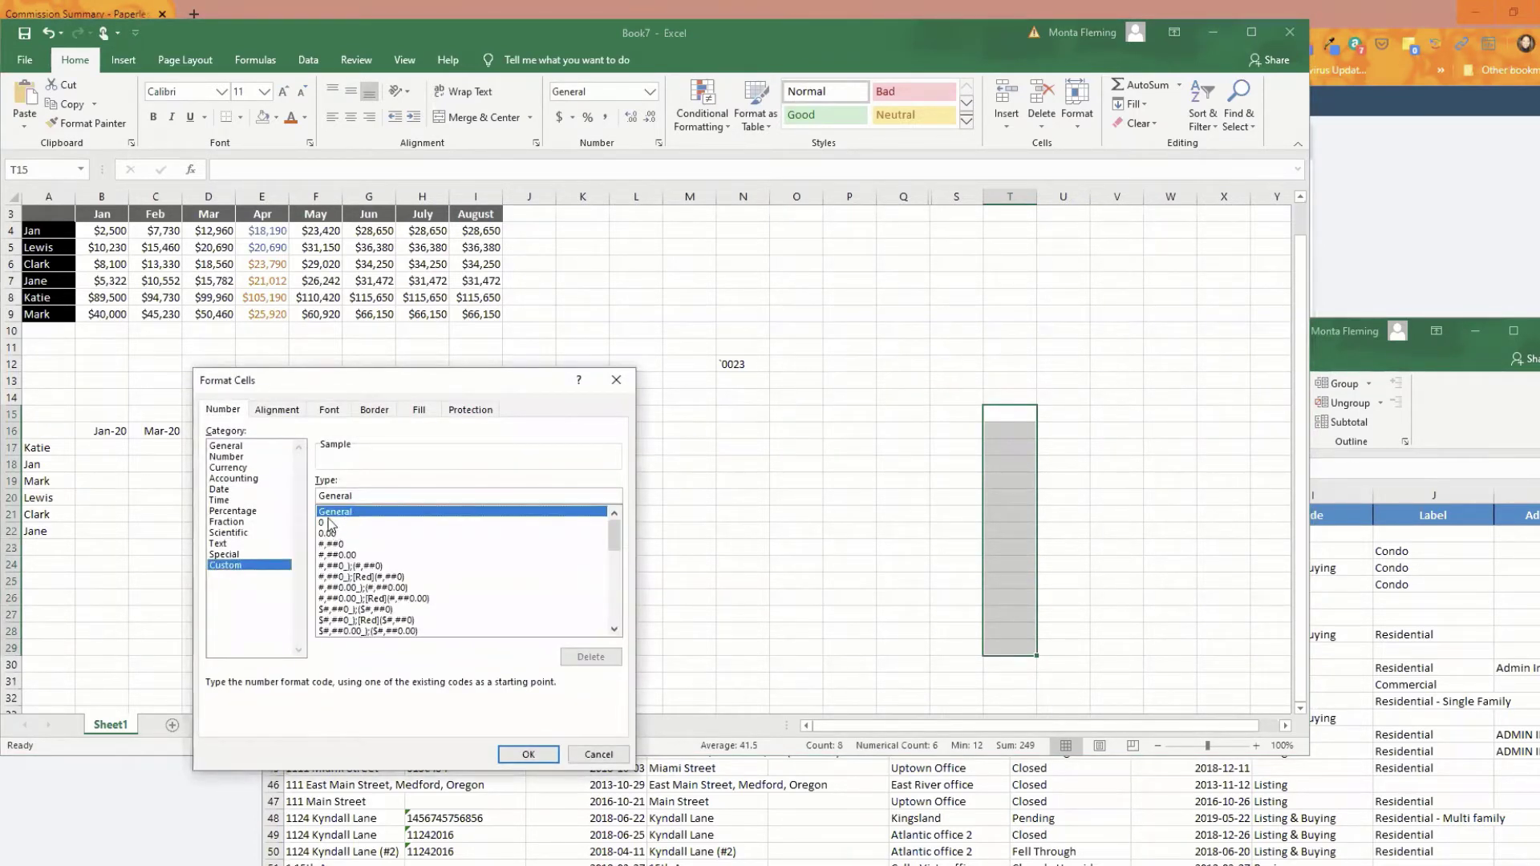
left_click(527, 756)
left_click(794, 600)
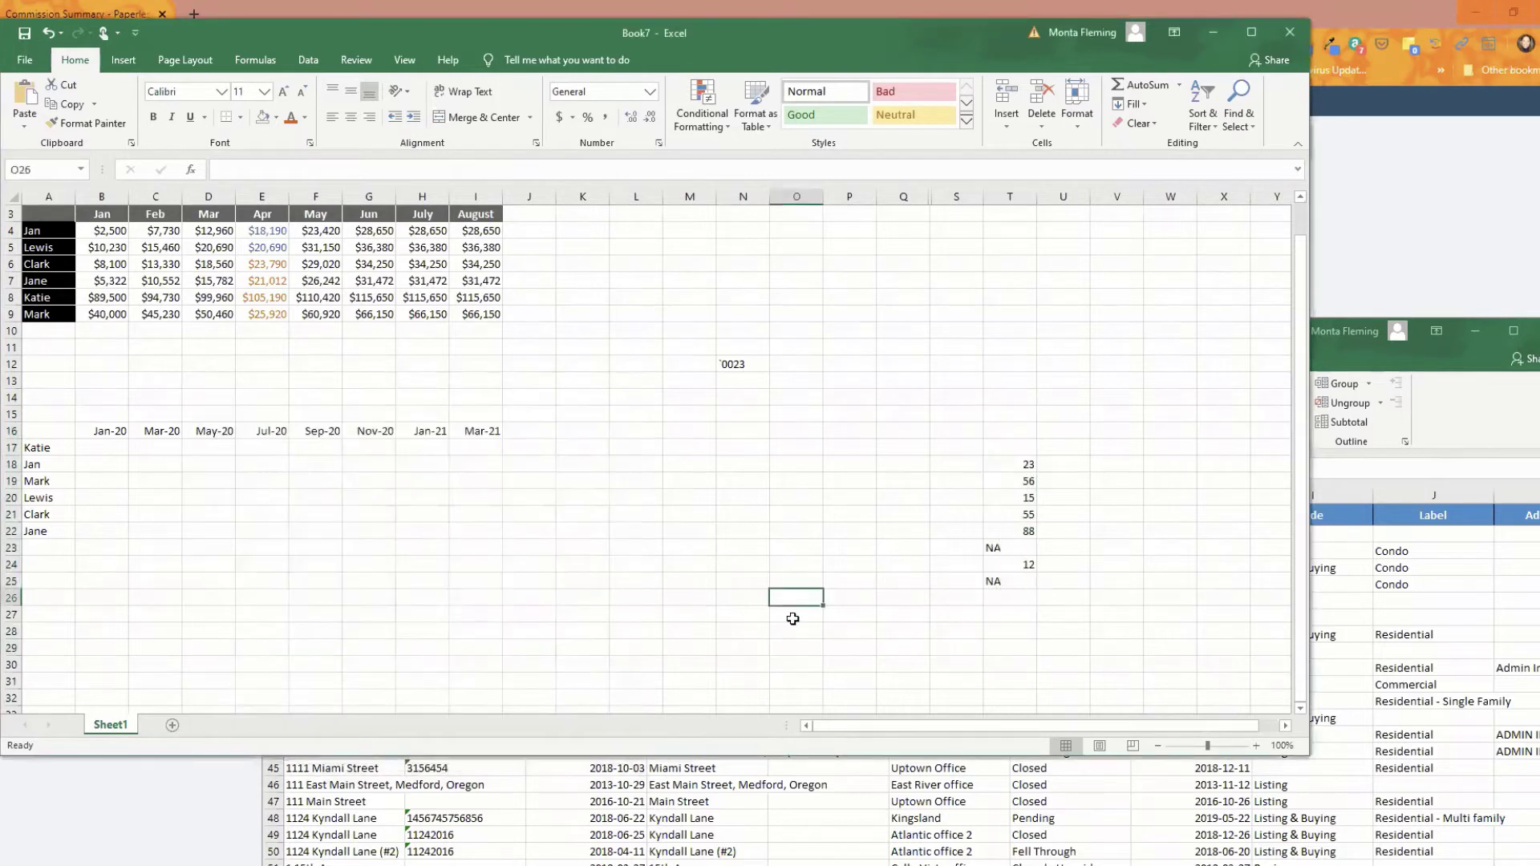
left_click_drag(1002, 410, 1025, 674)
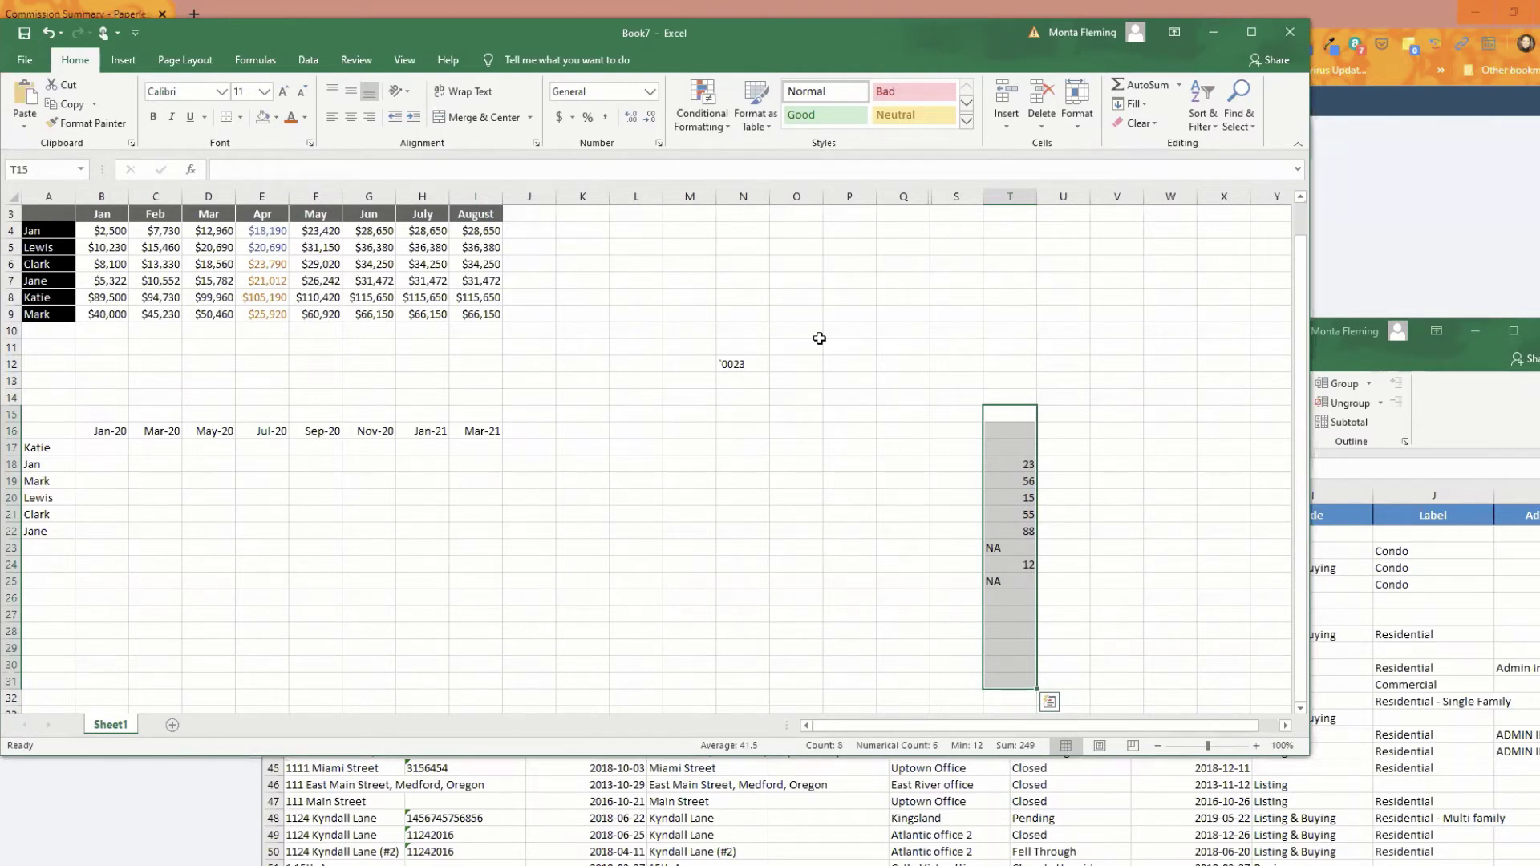
left_click(1005, 500)
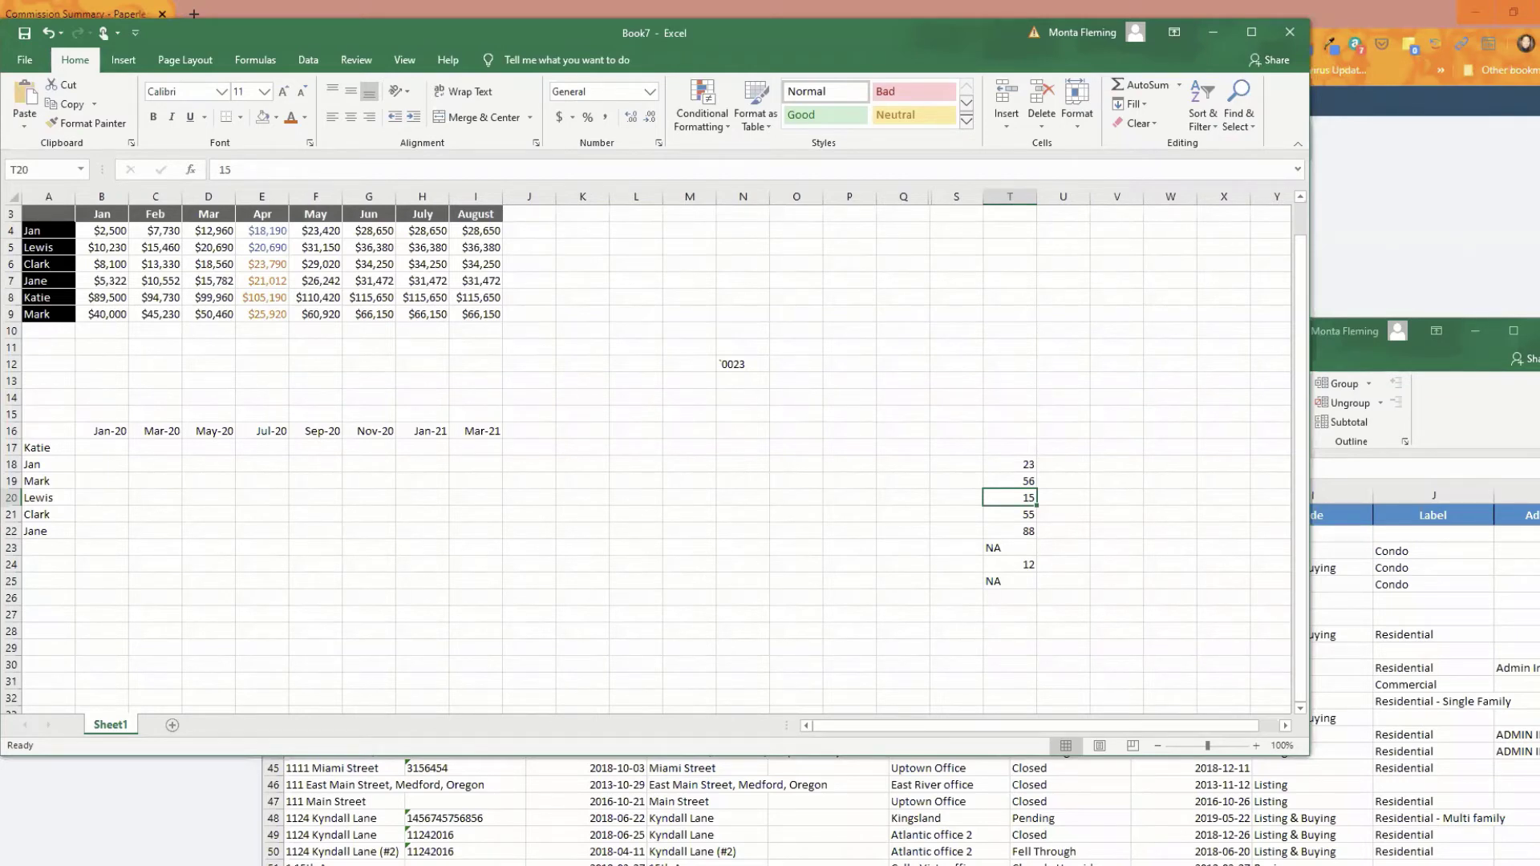
Step: Enter "Agent A" and "Agent B" in cell I18 on two separate lines
scroll(654, 457, "down", 1)
scroll(1140, 667, "up", 2)
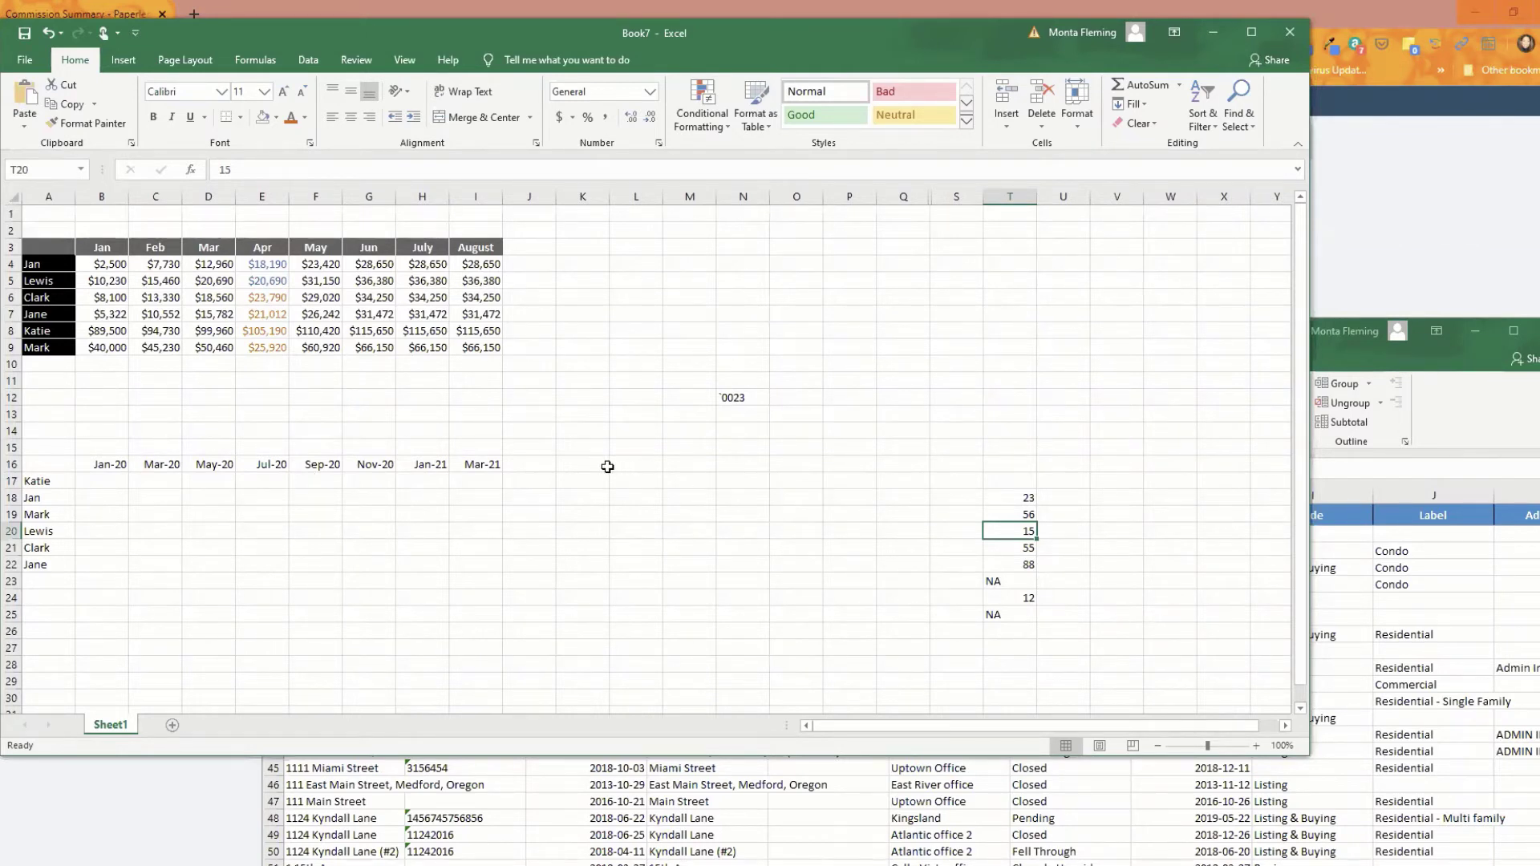
double_click(474, 498)
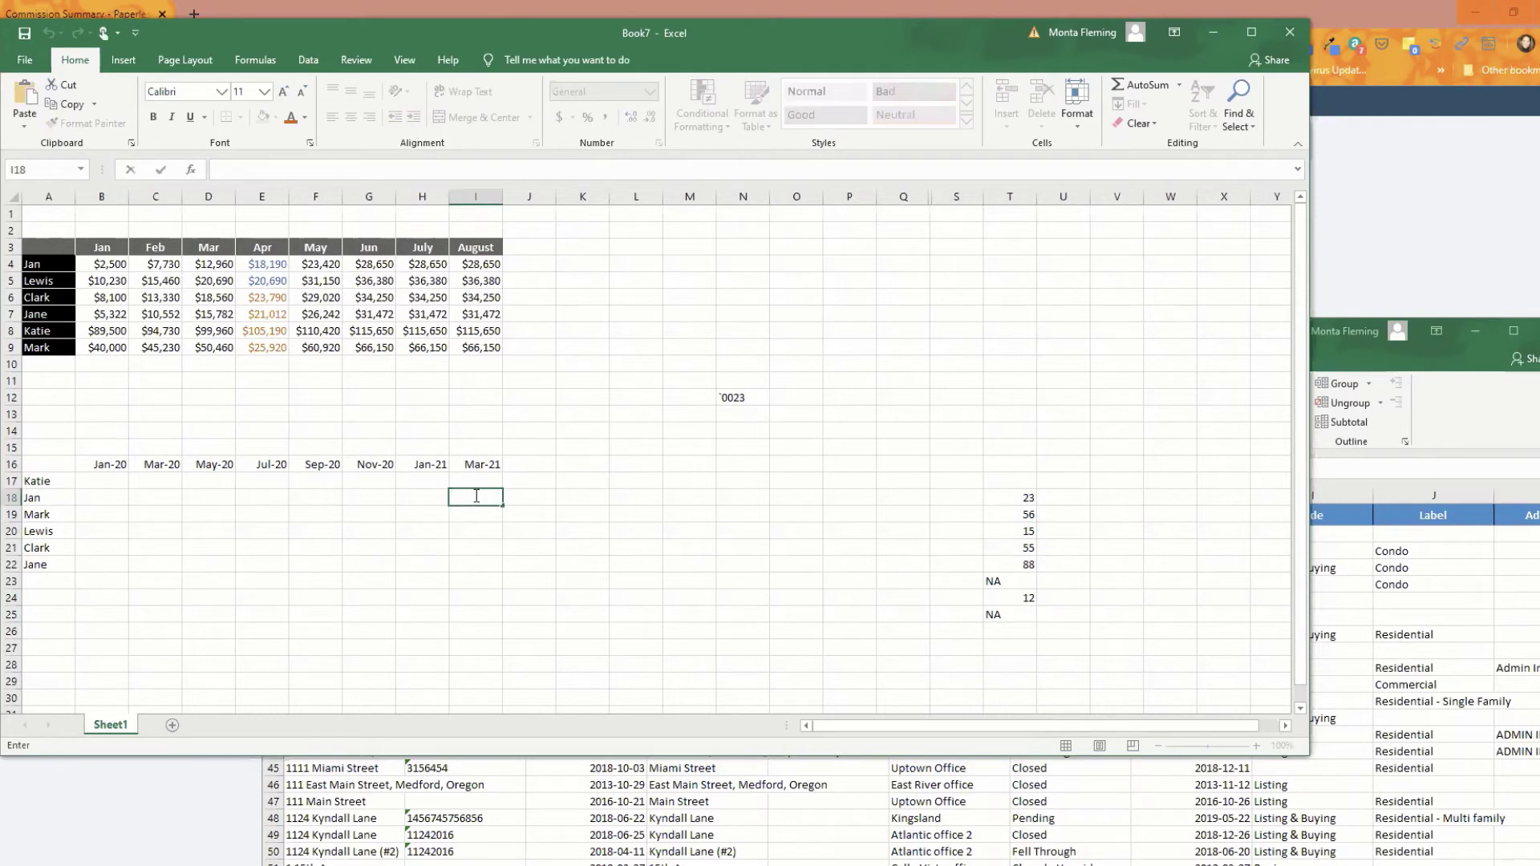
type("Agent")
type("A")
key("alt+Return")
type("Agent B")
key("Return")
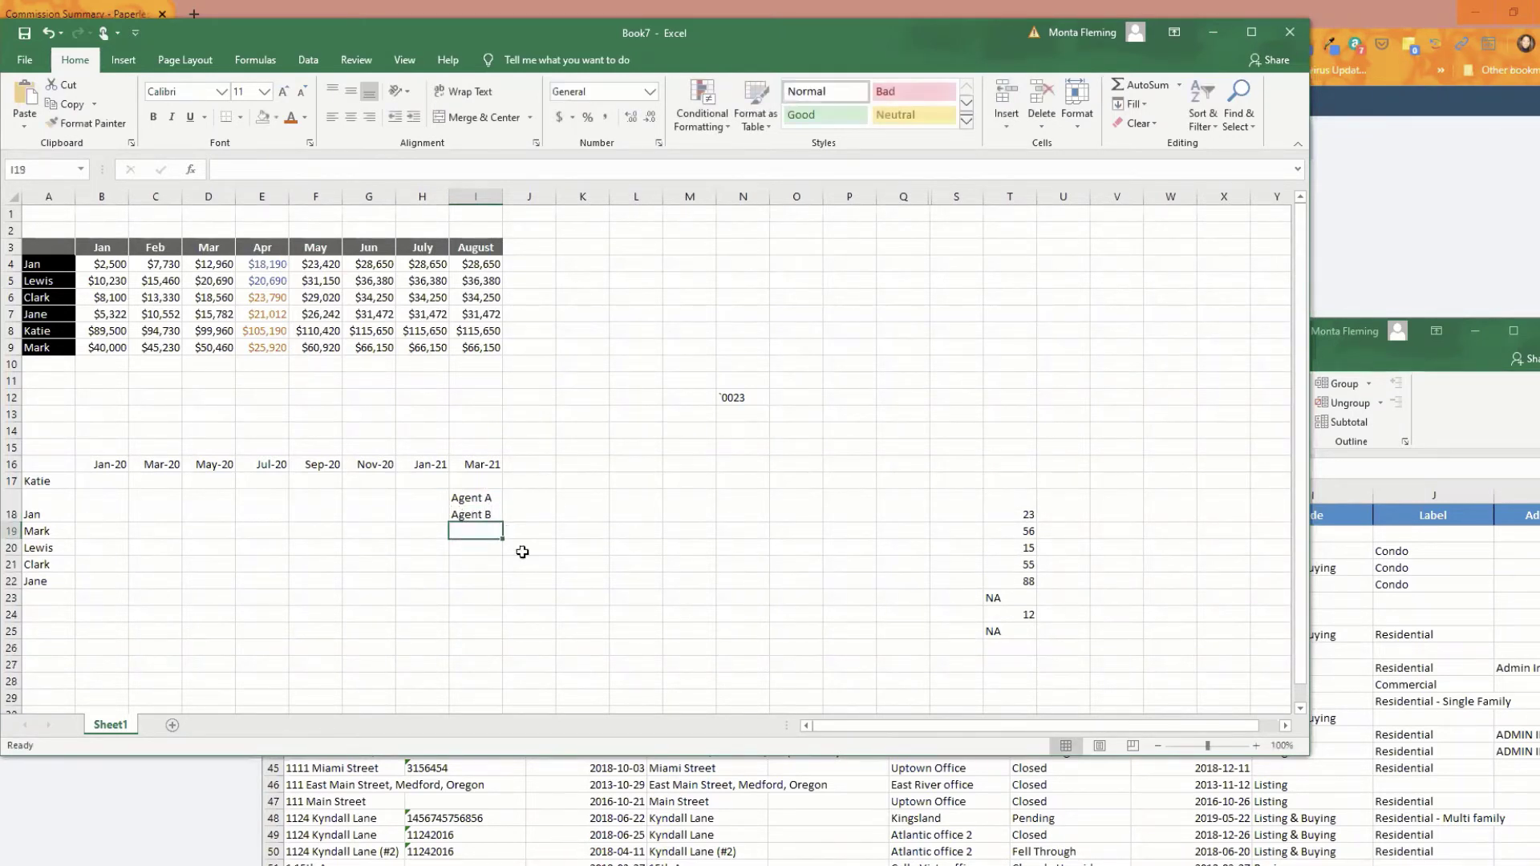
left_click(533, 526)
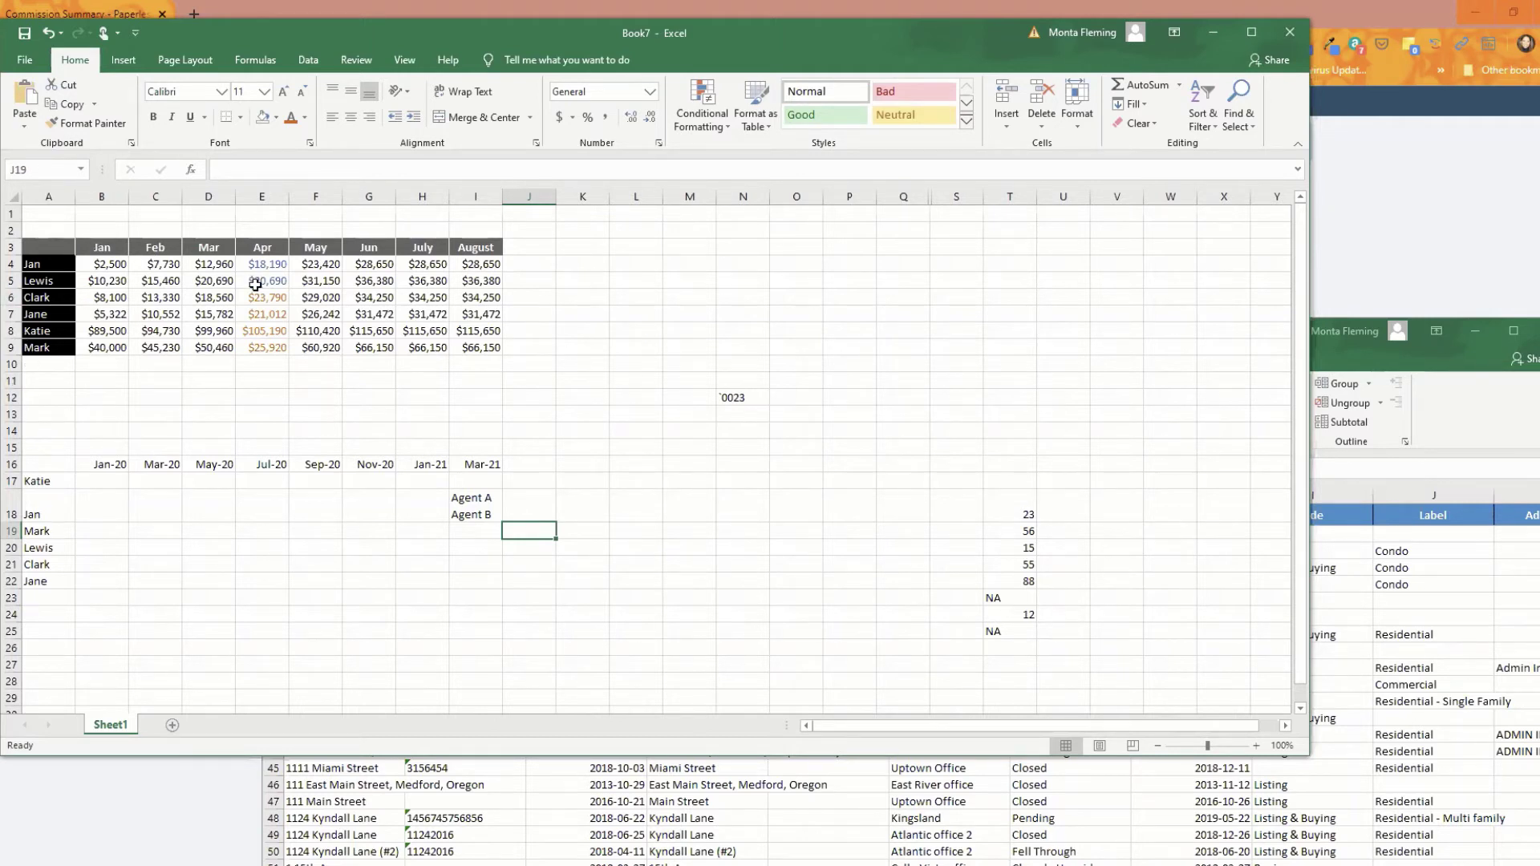
Step: Reset the font colour of the April values in E4:E9 to Automatic
left_click_drag(262, 262, 265, 350)
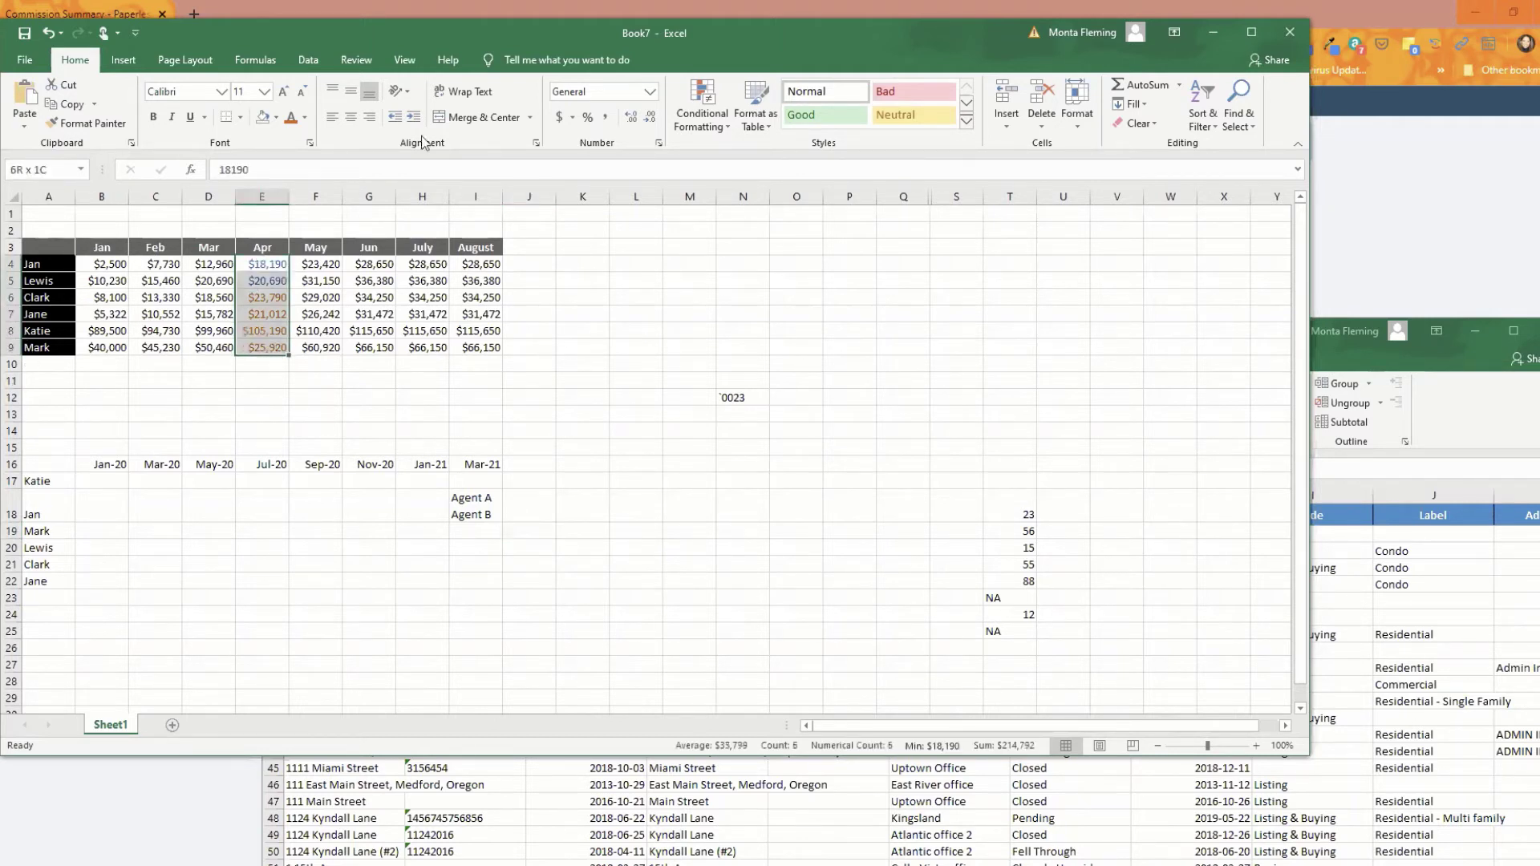
left_click(304, 119)
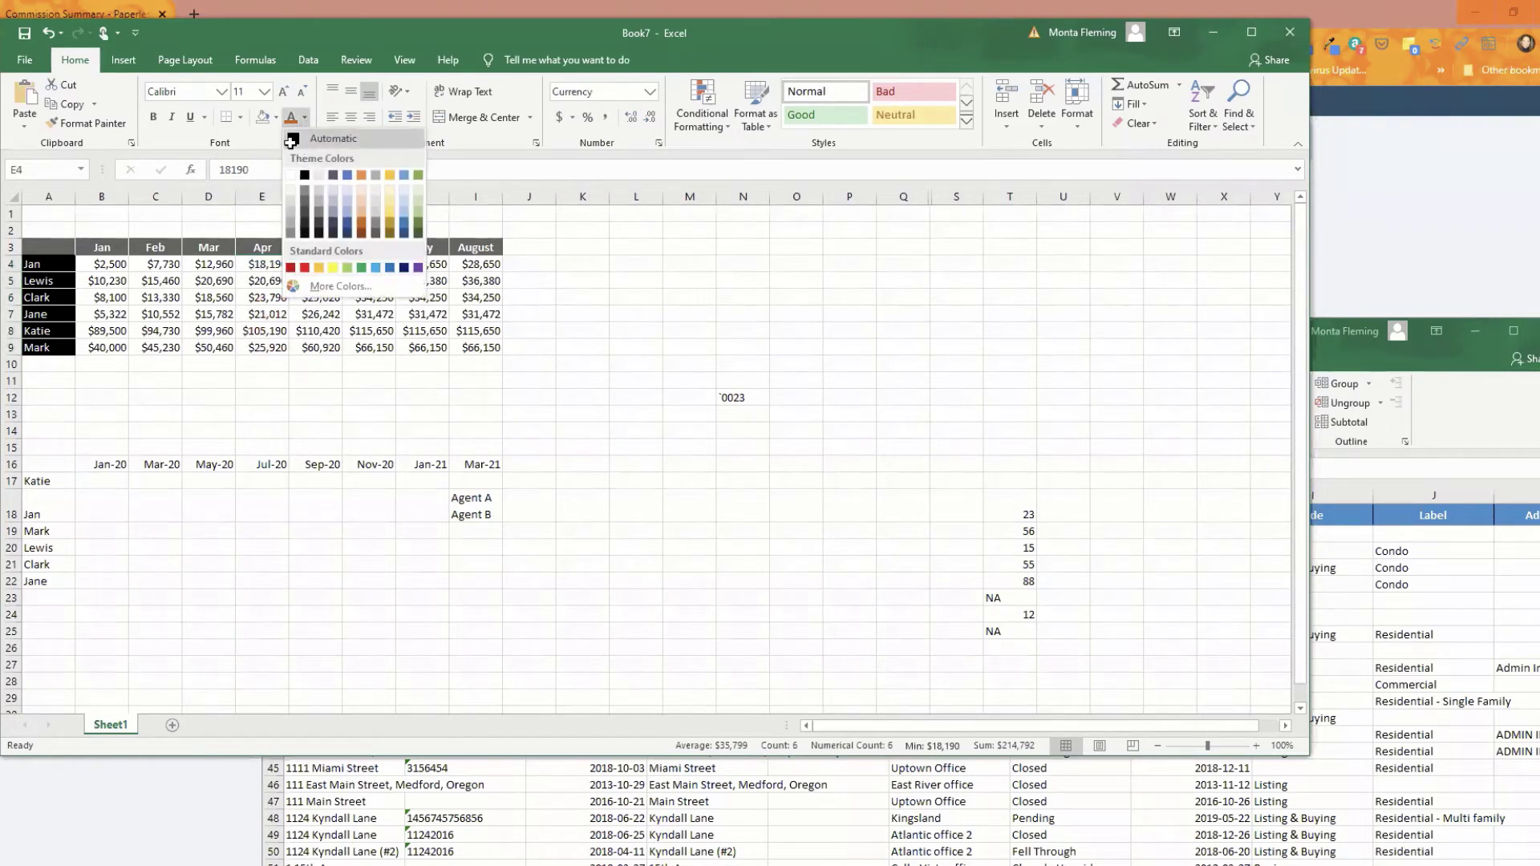
left_click(321, 144)
left_click(350, 387)
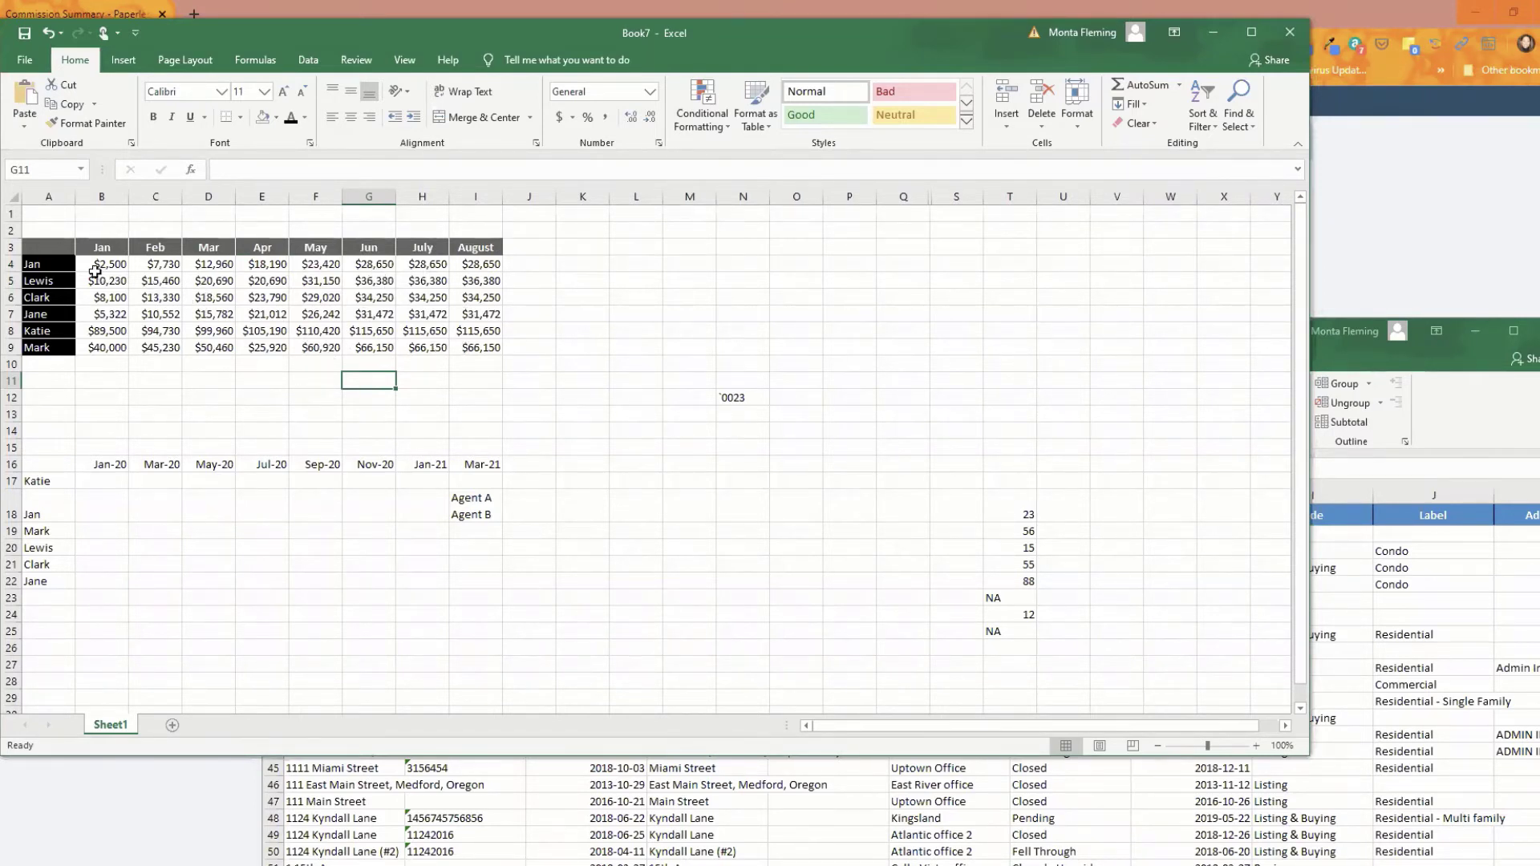
Step: Define a new conditional formatting rule for A3:I9 that formats only cells with a value greater than 100000
left_click_drag(50, 247, 471, 348)
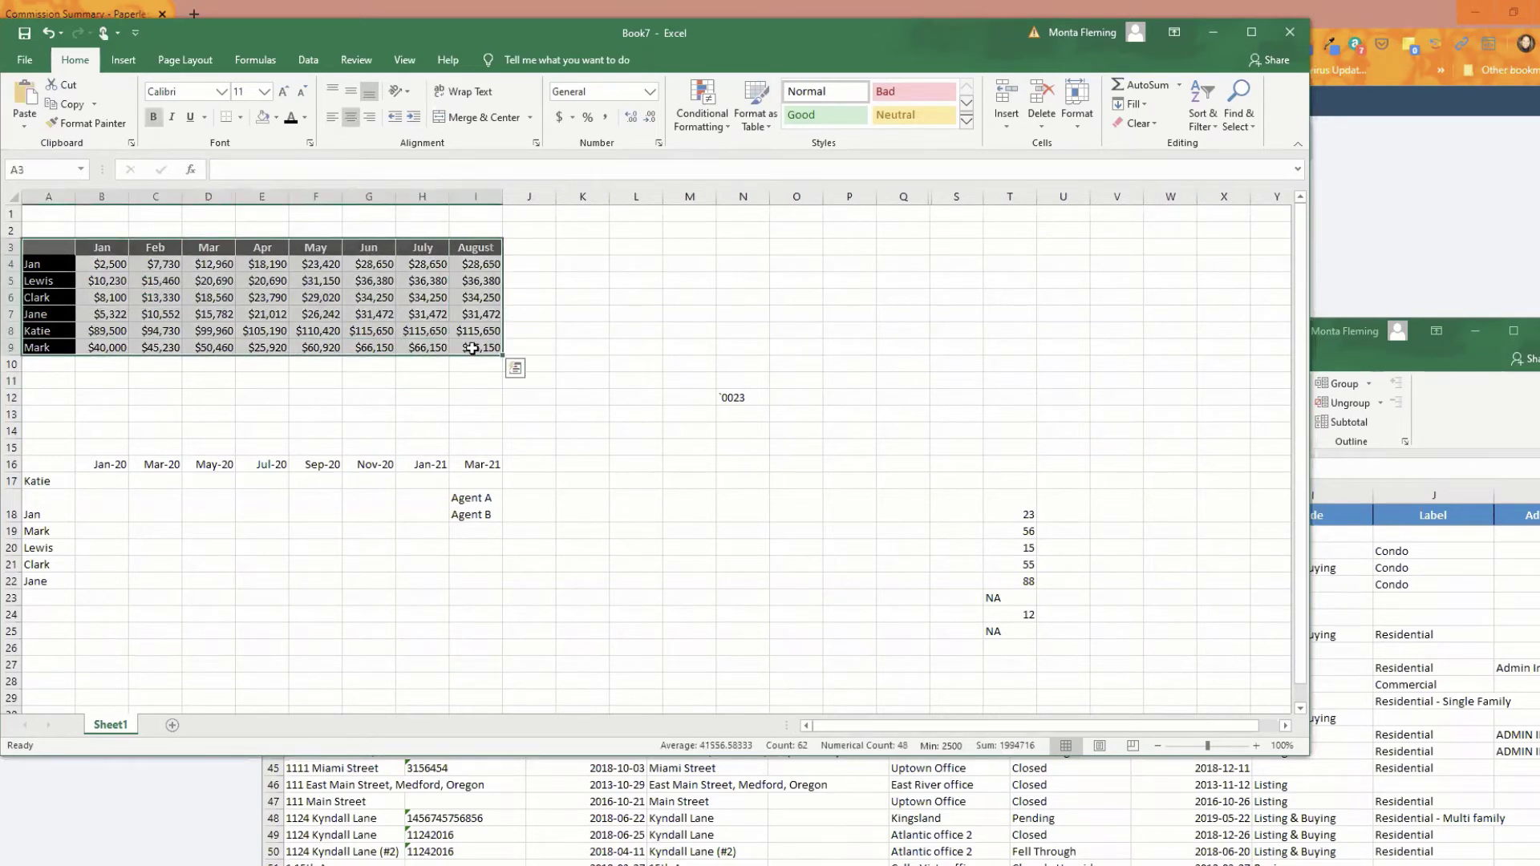
left_click(703, 110)
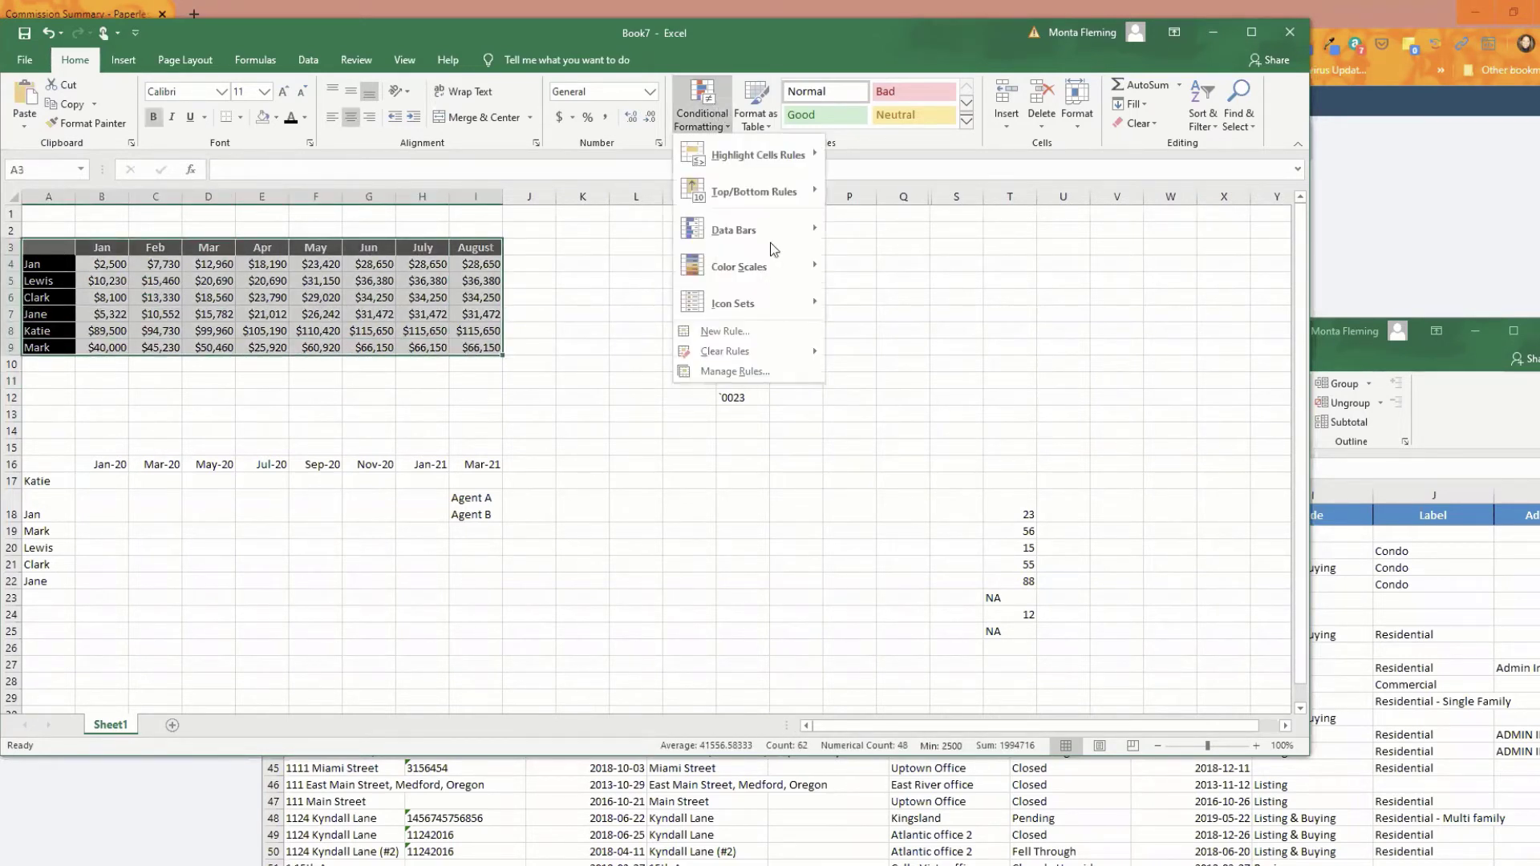
left_click(739, 334)
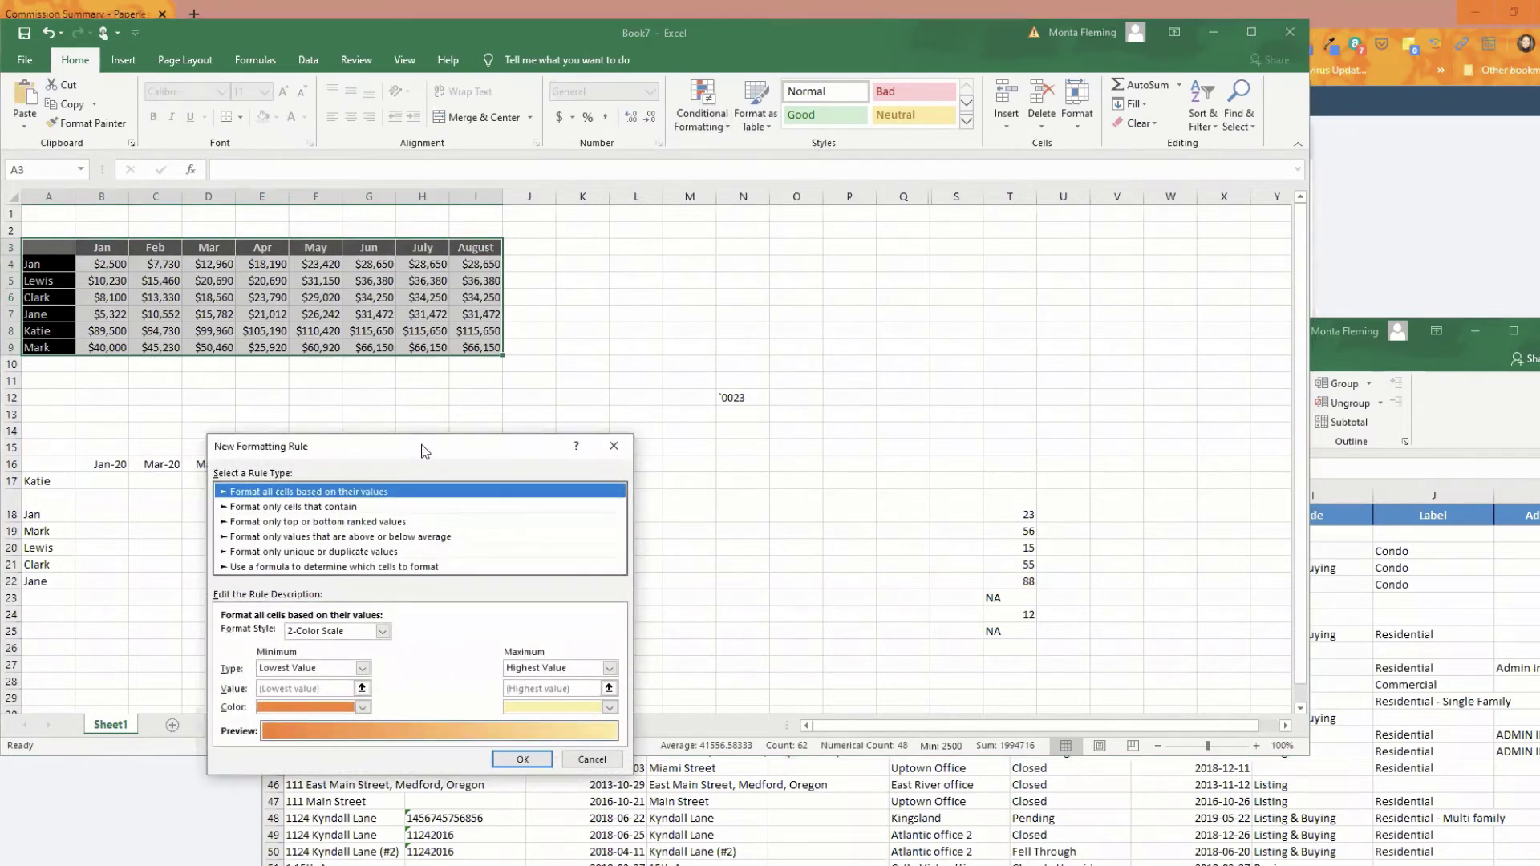
left_click_drag(424, 451, 802, 266)
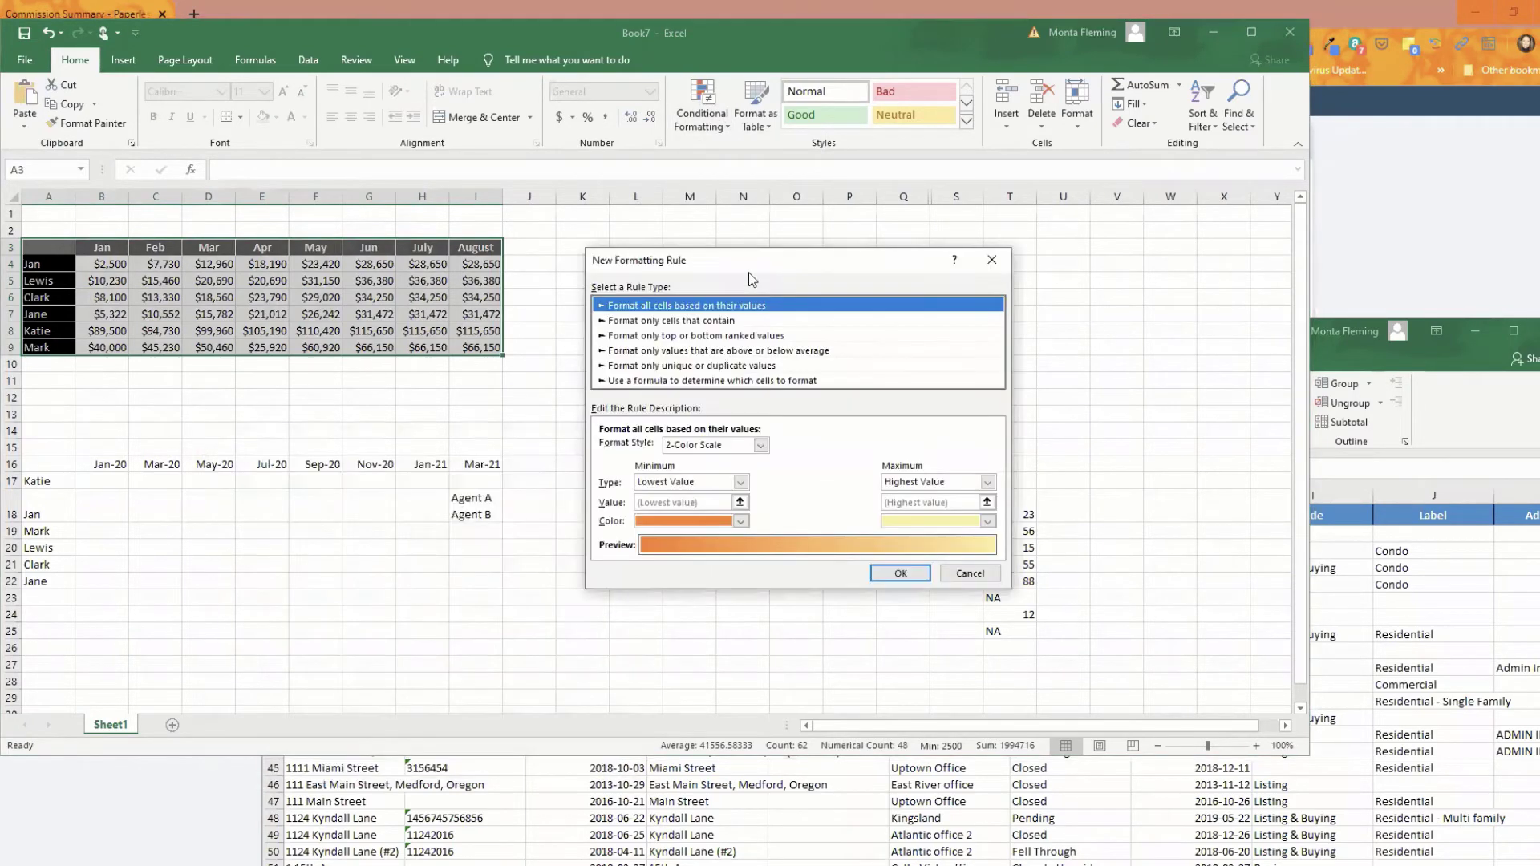
left_click(702, 322)
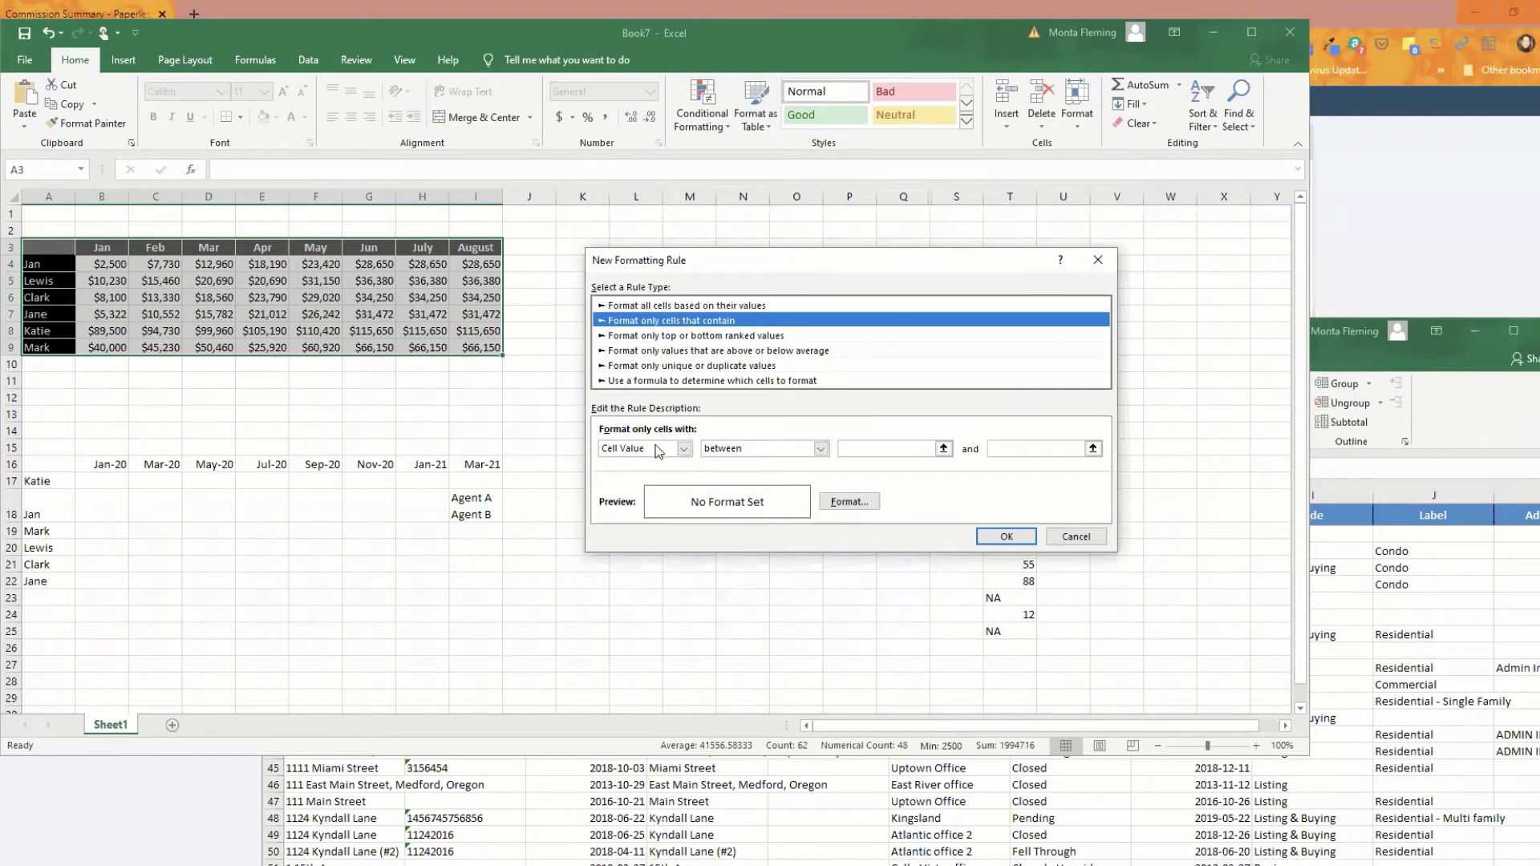
left_click(739, 437)
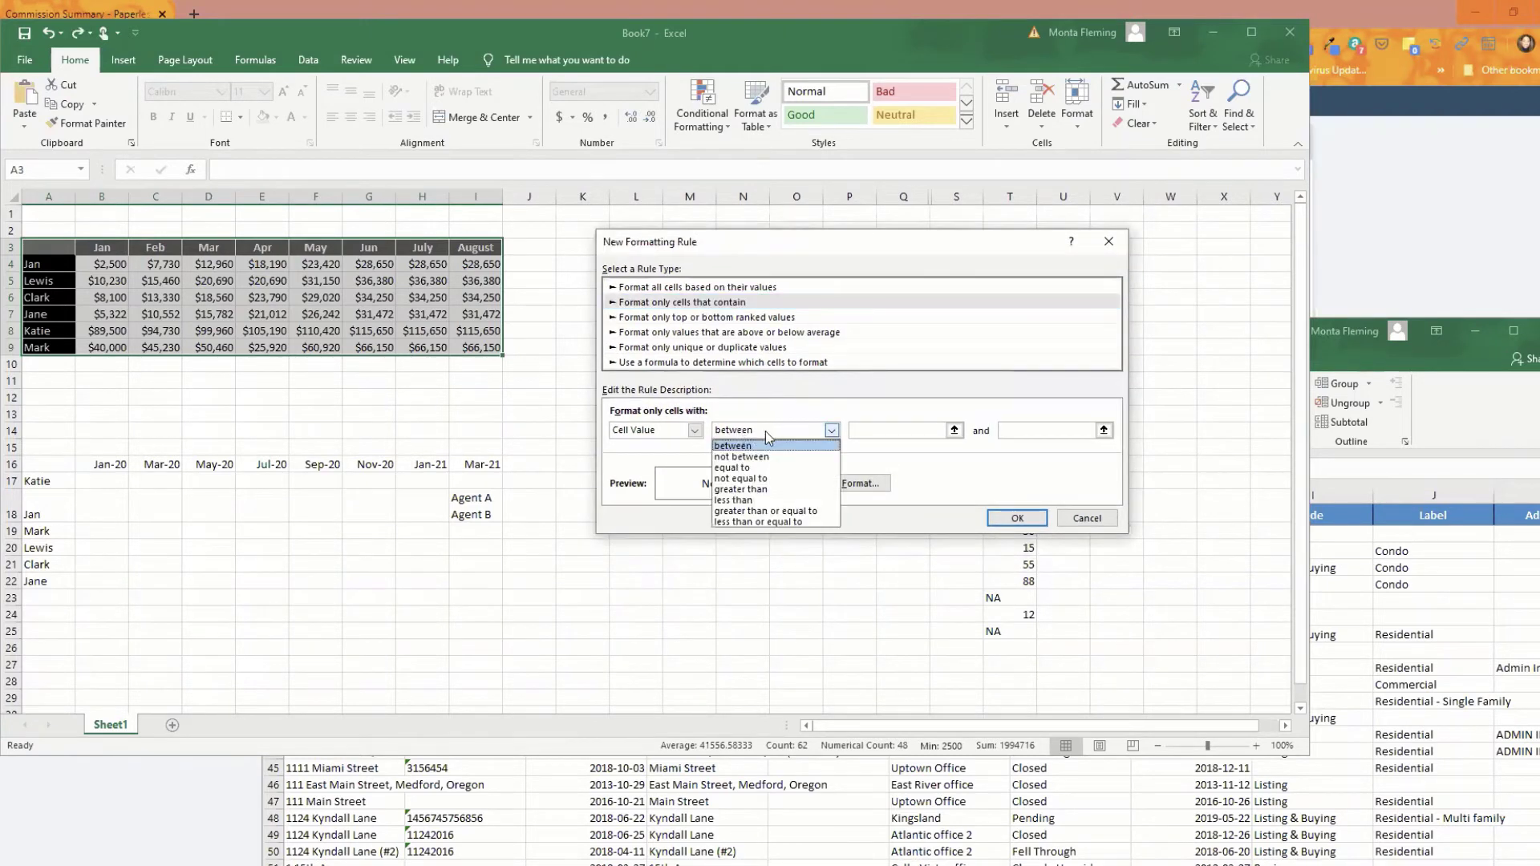
left_click(757, 490)
left_click(882, 431)
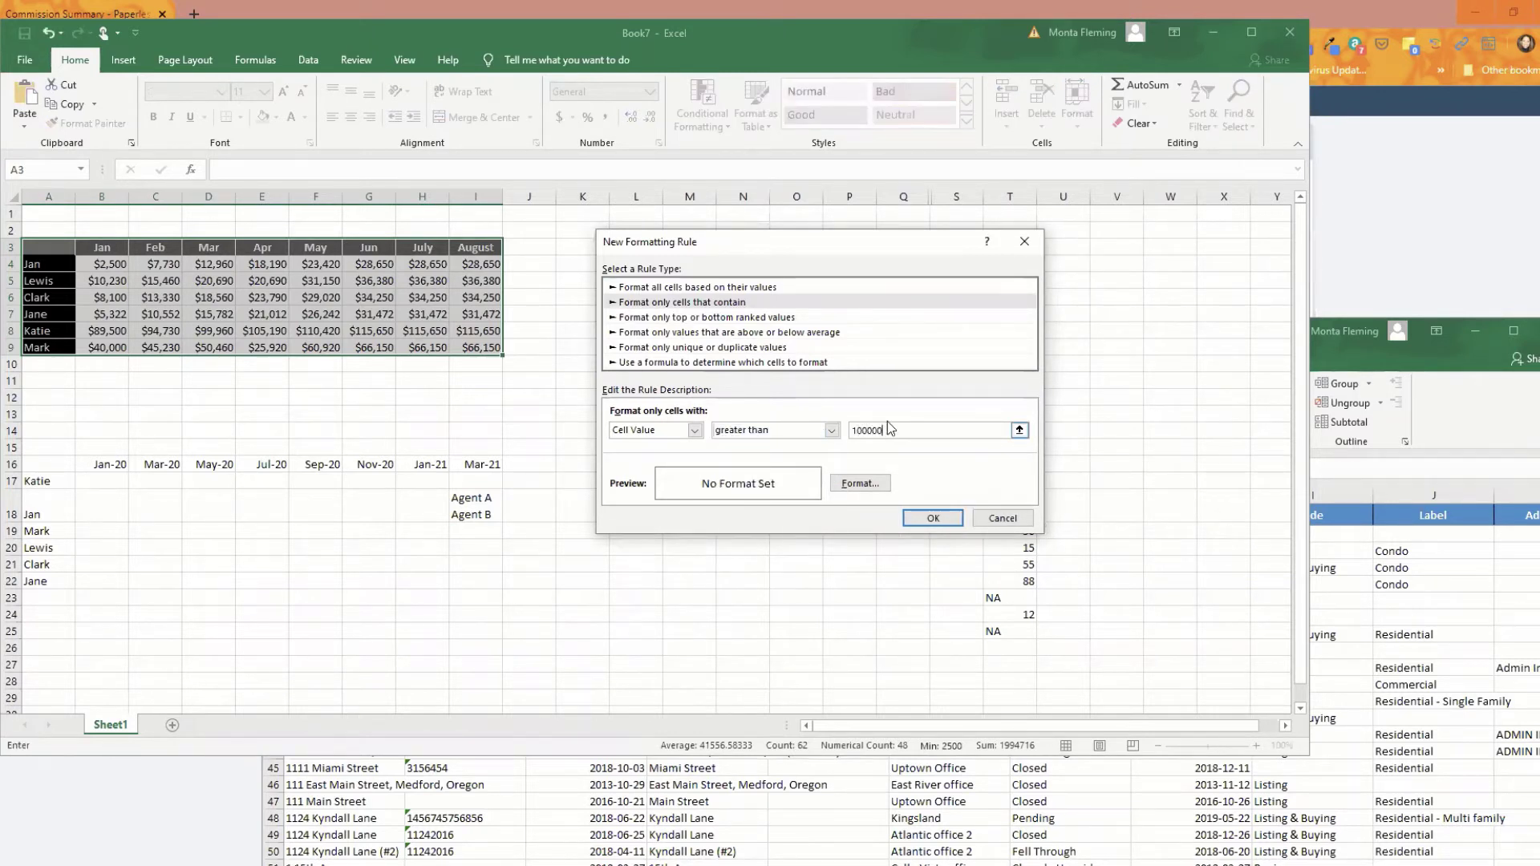
key("Tab")
key("Tab")
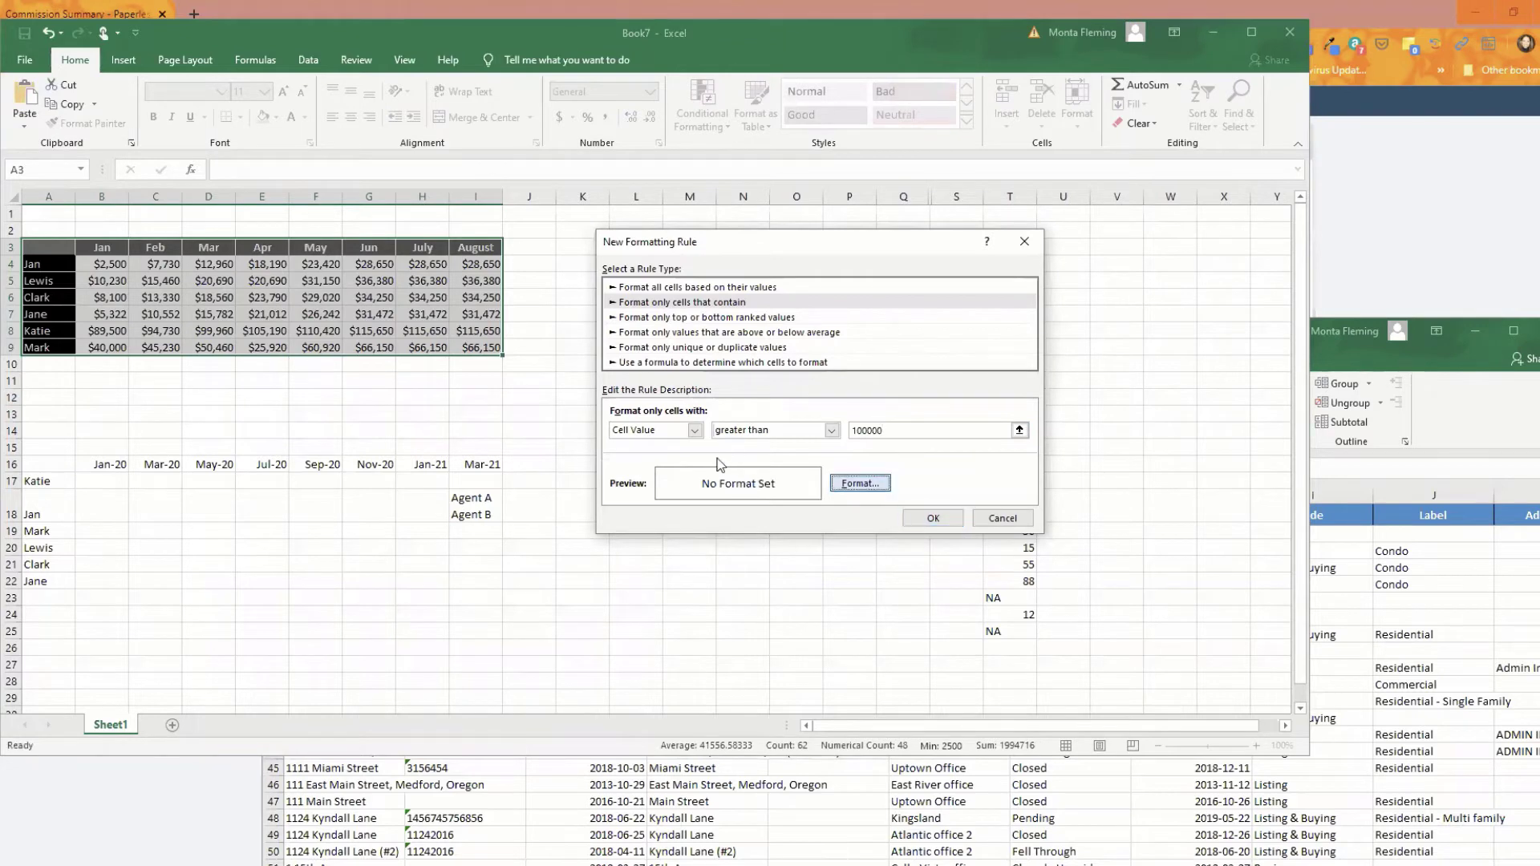
Step: Give the rule's format a bold font and a dark gold fill, and apply the rule to the table
key("Return")
left_click(855, 265)
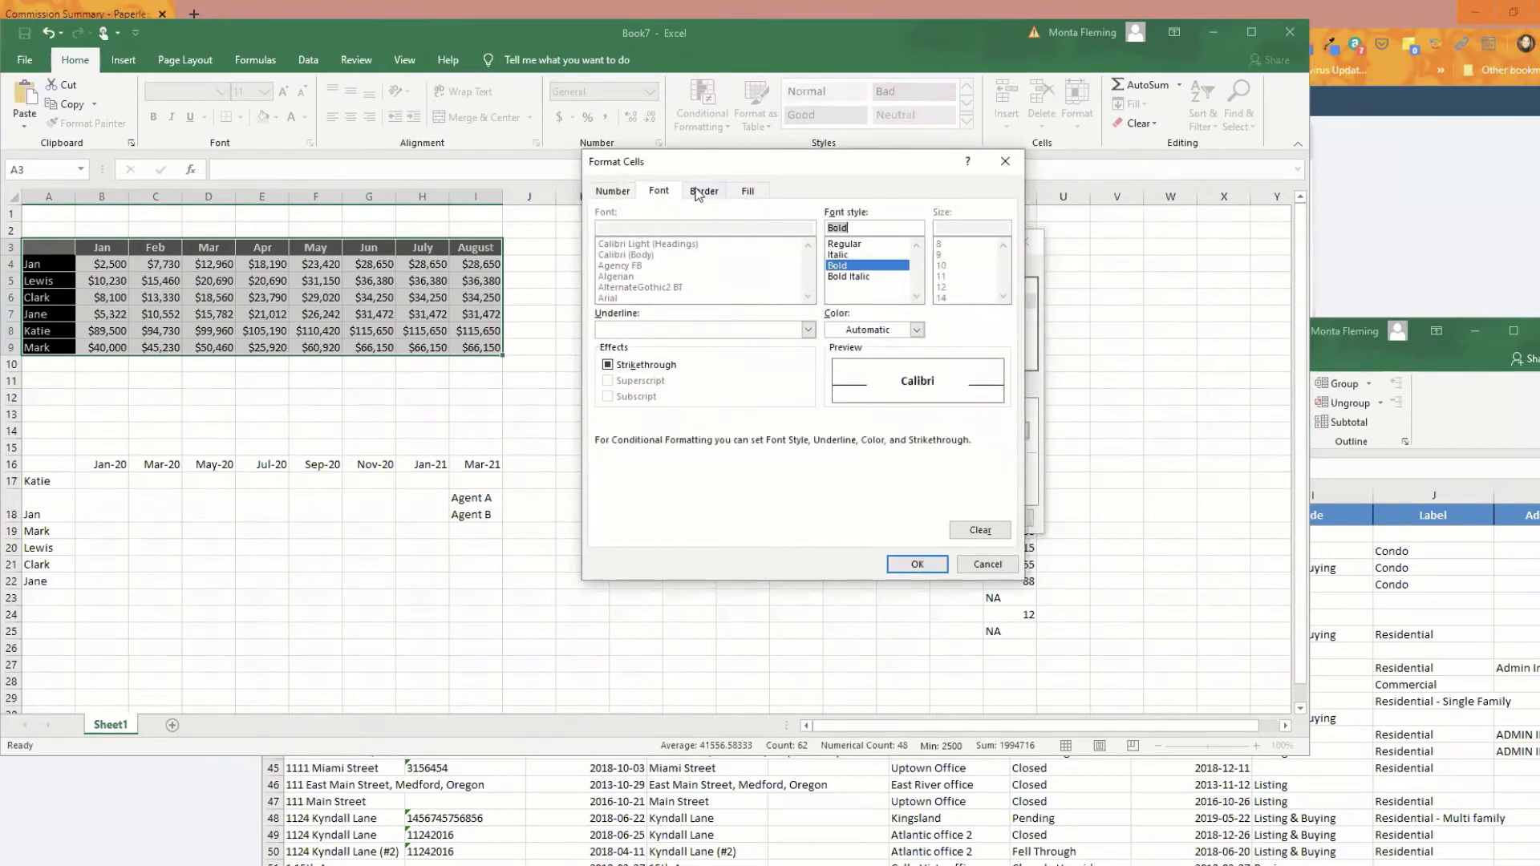
left_click(698, 193)
left_click(734, 195)
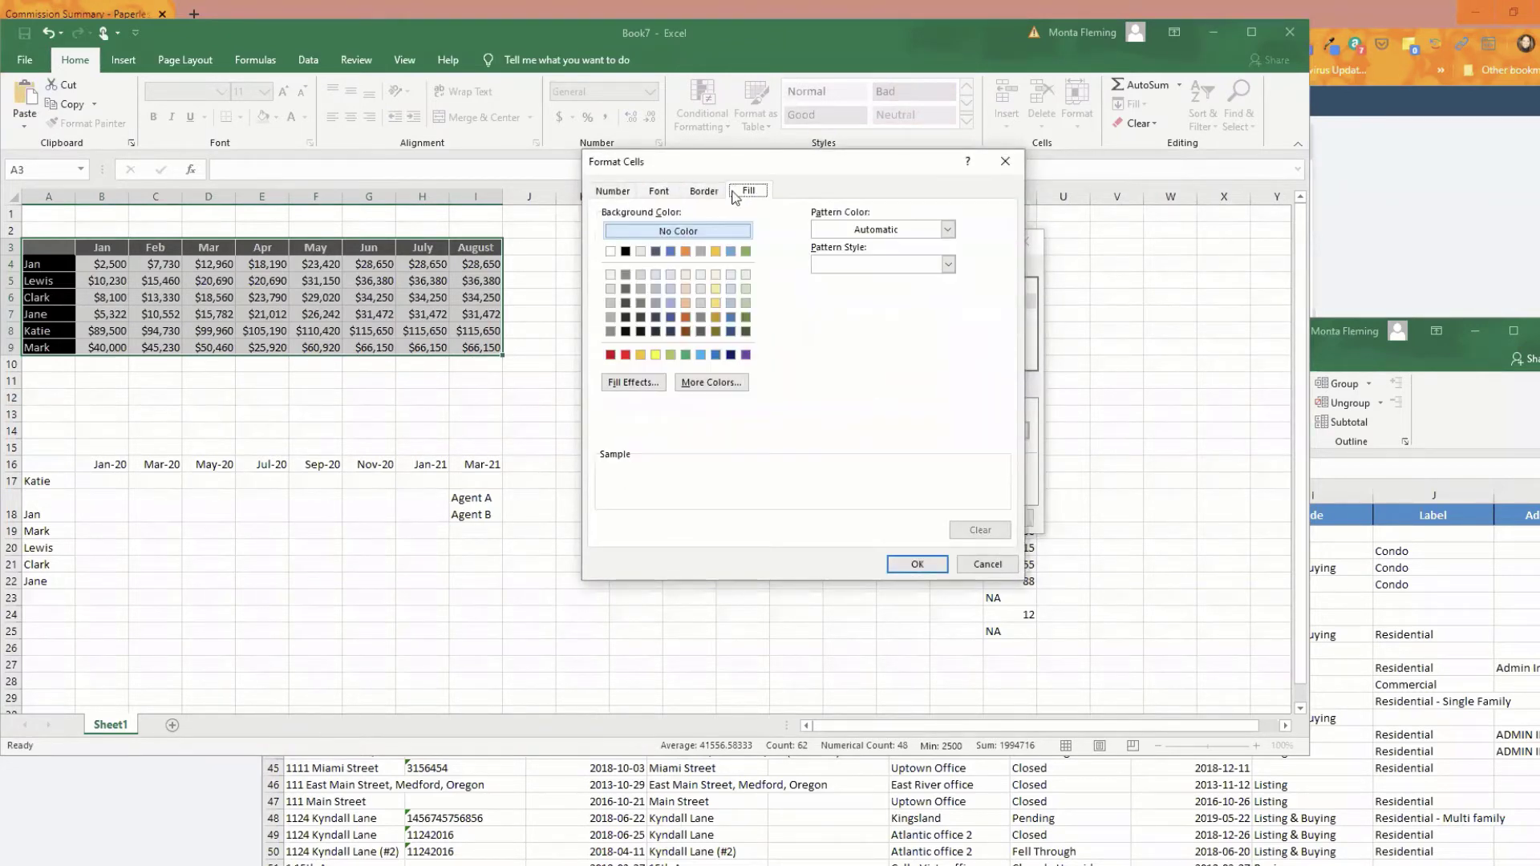
left_click(716, 318)
left_click(917, 564)
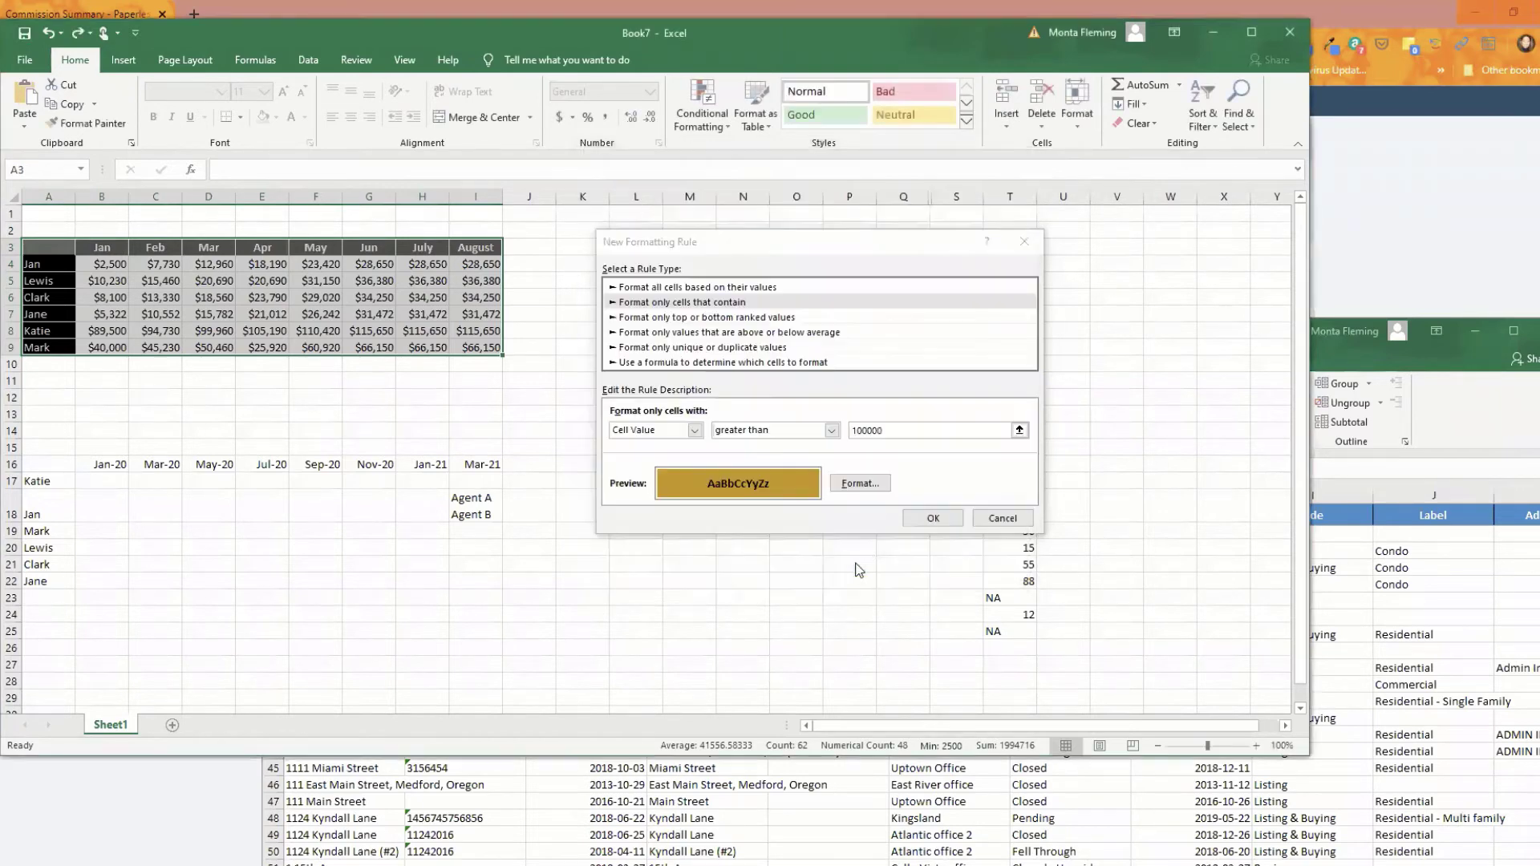
left_click(907, 517)
left_click(762, 516)
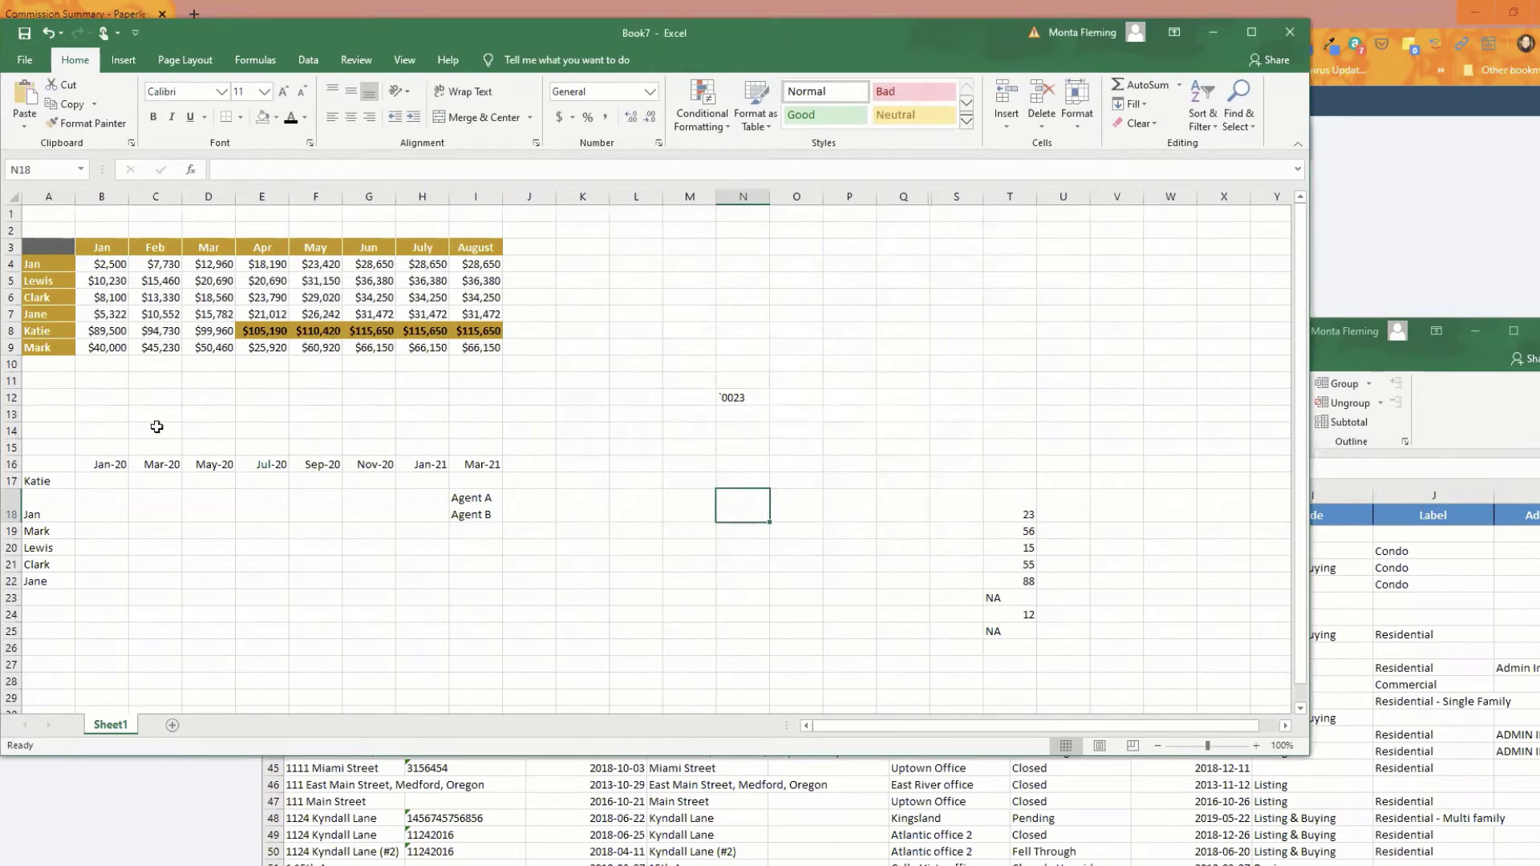
Step: Set the June value in cell G8 to 0 to test the conditional formatting rule
left_click_drag(46, 265, 45, 349)
left_click(52, 398)
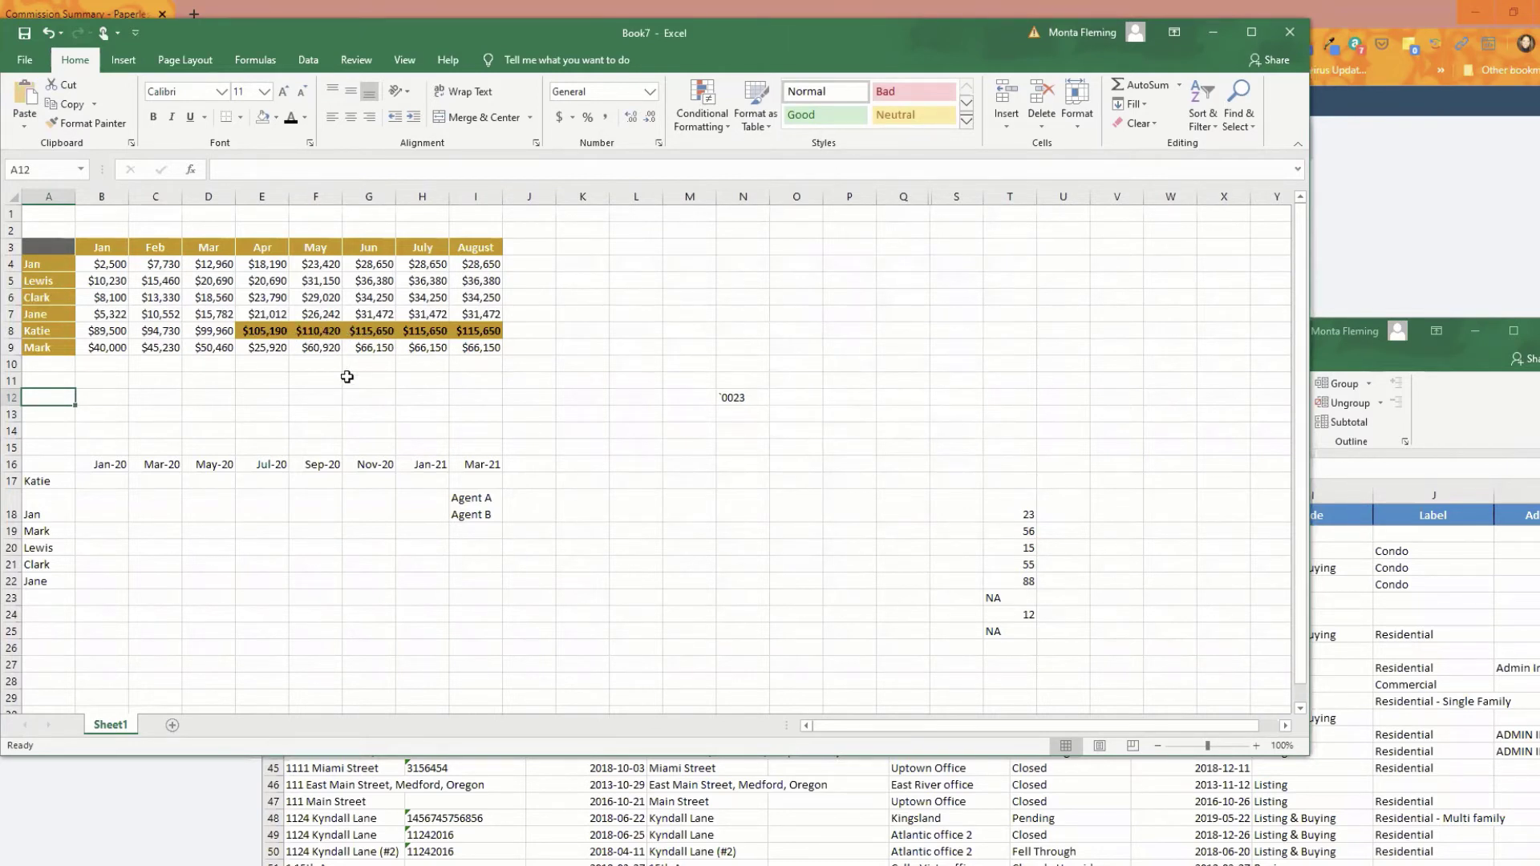
left_click(350, 377)
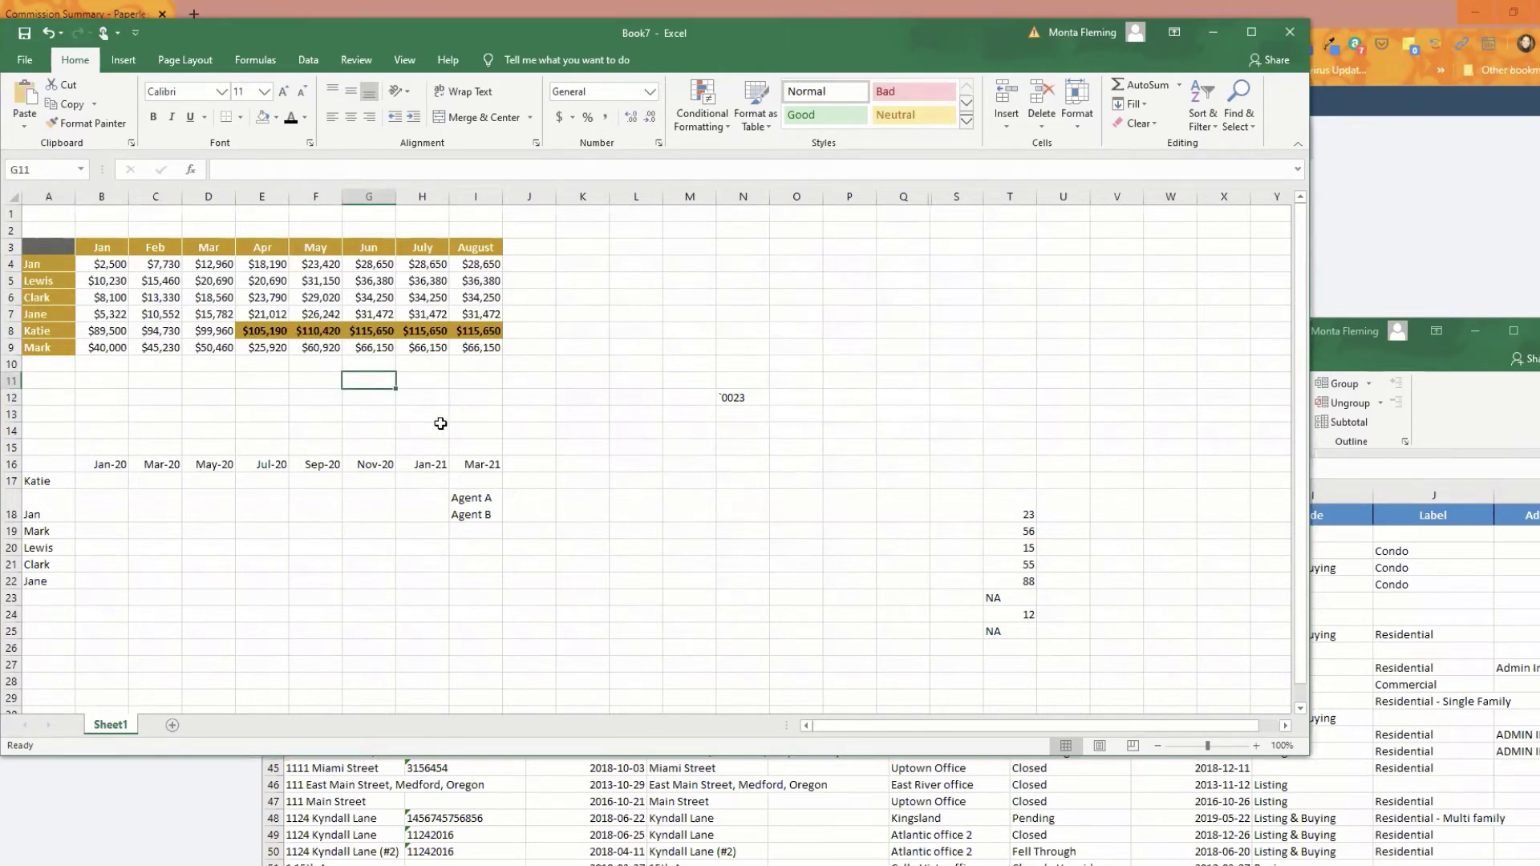
left_click(365, 331)
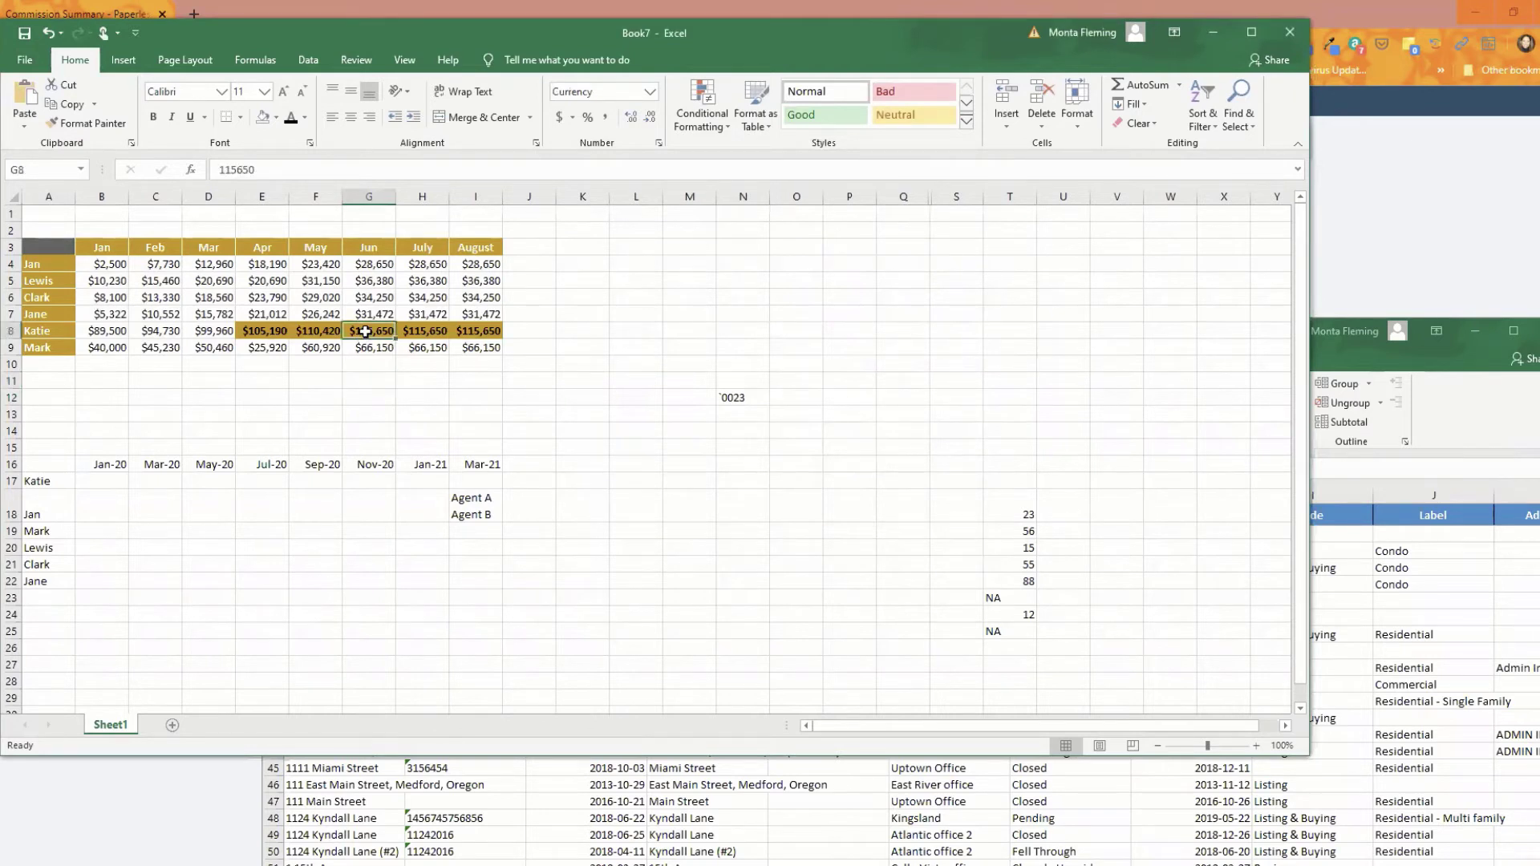
type("0")
key("Return")
left_click(533, 395)
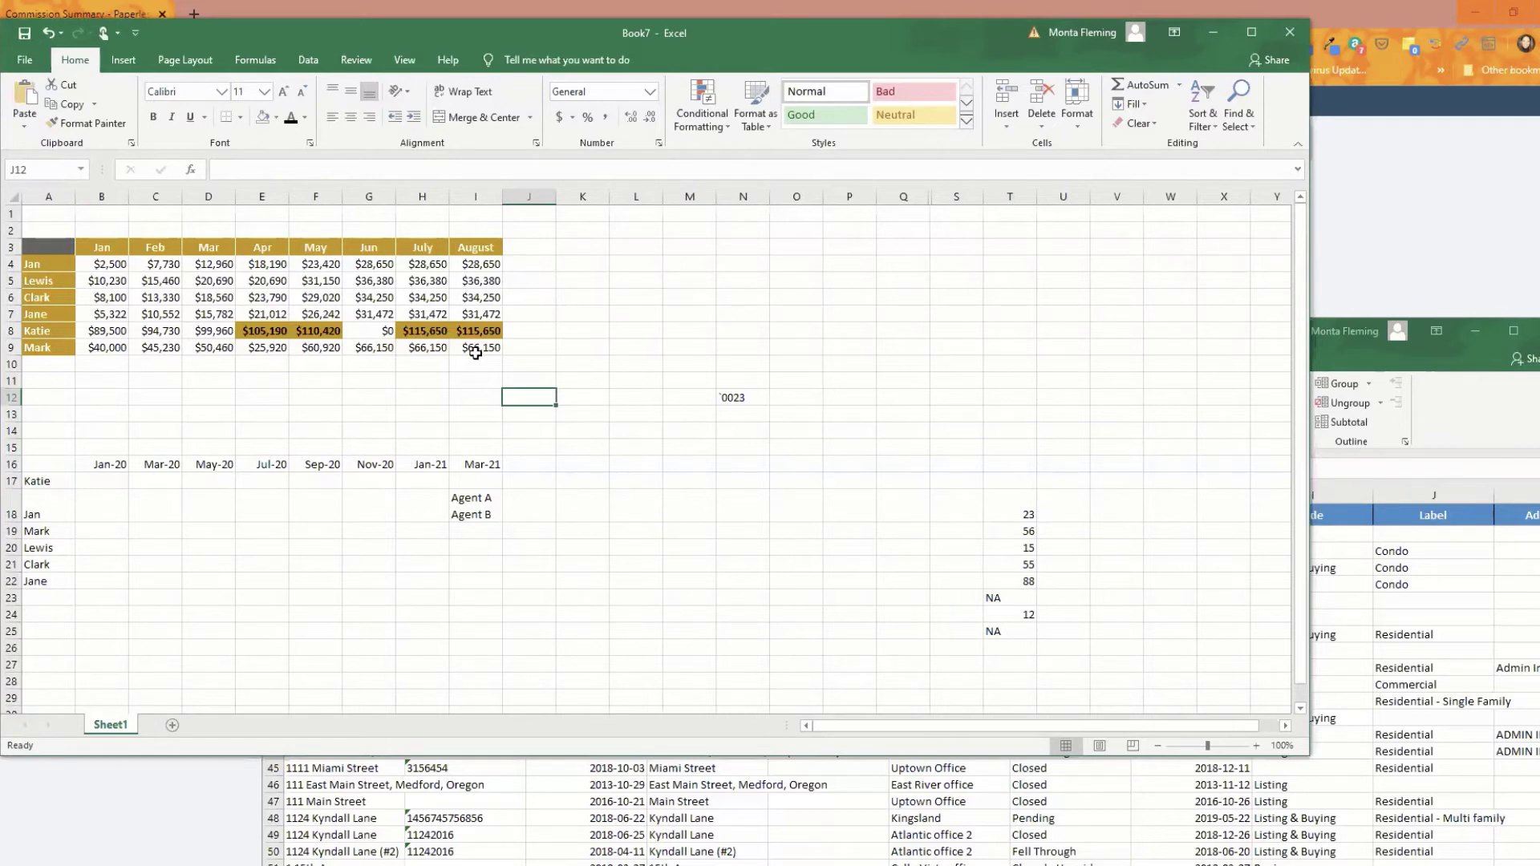
Step: Examine the condition types for a cell-content formatting rule and the available icon sets without applying any
left_click(702, 119)
left_click(729, 331)
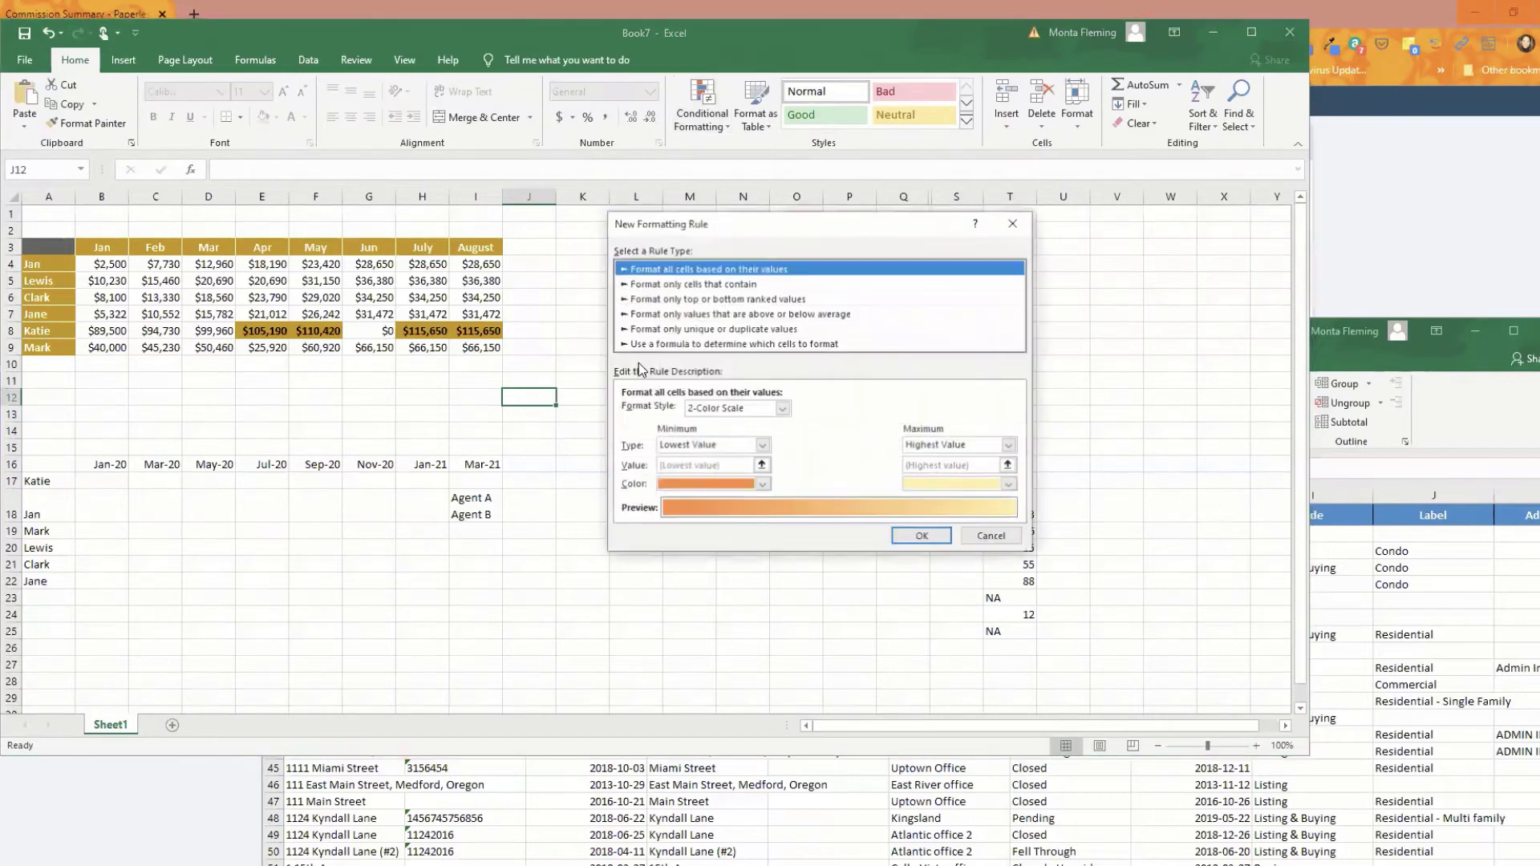
left_click(685, 285)
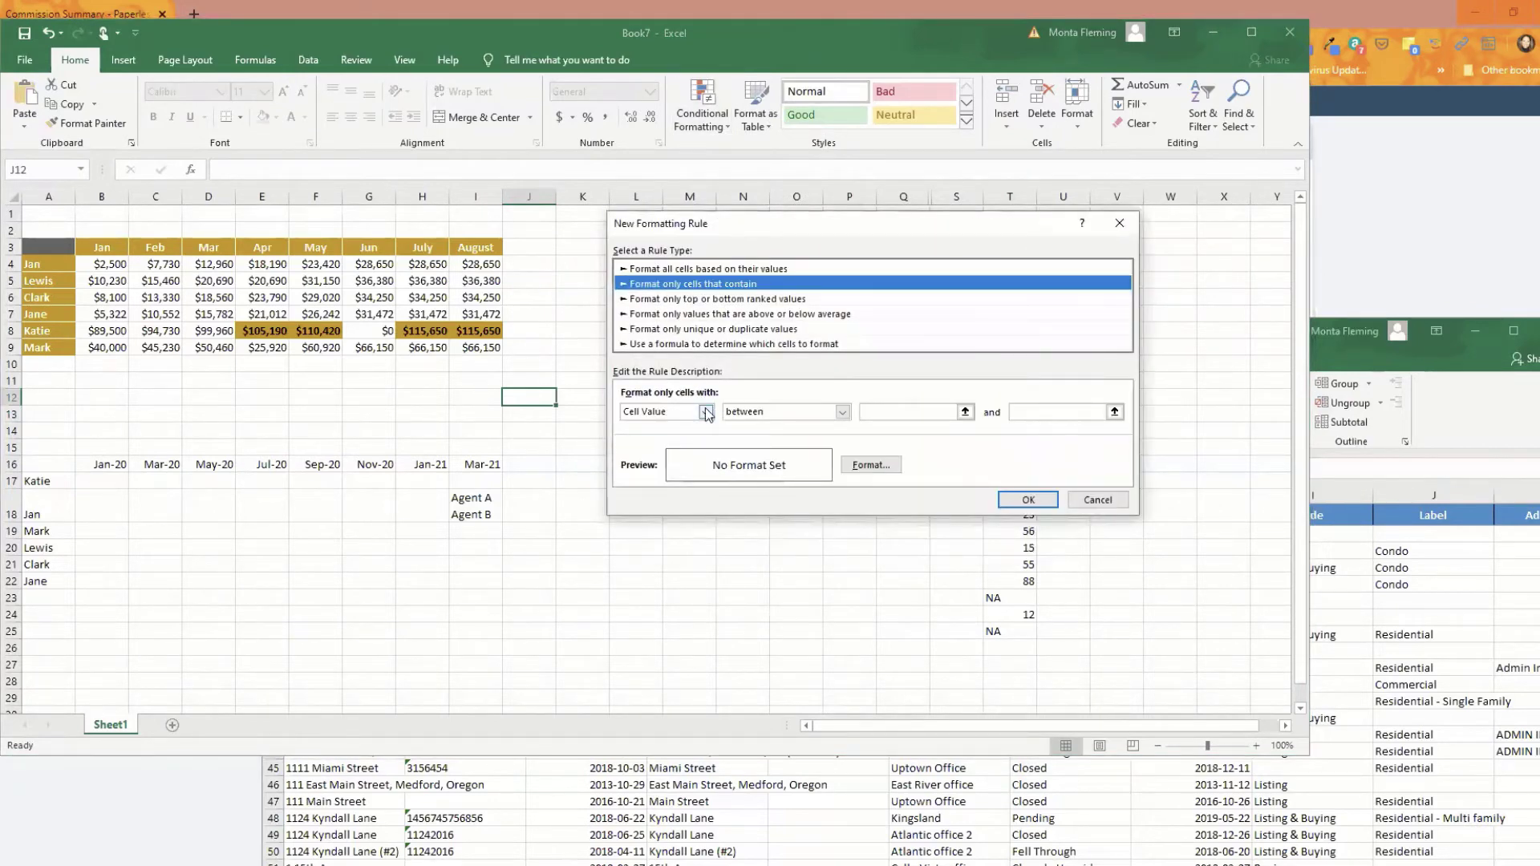
left_click(677, 412)
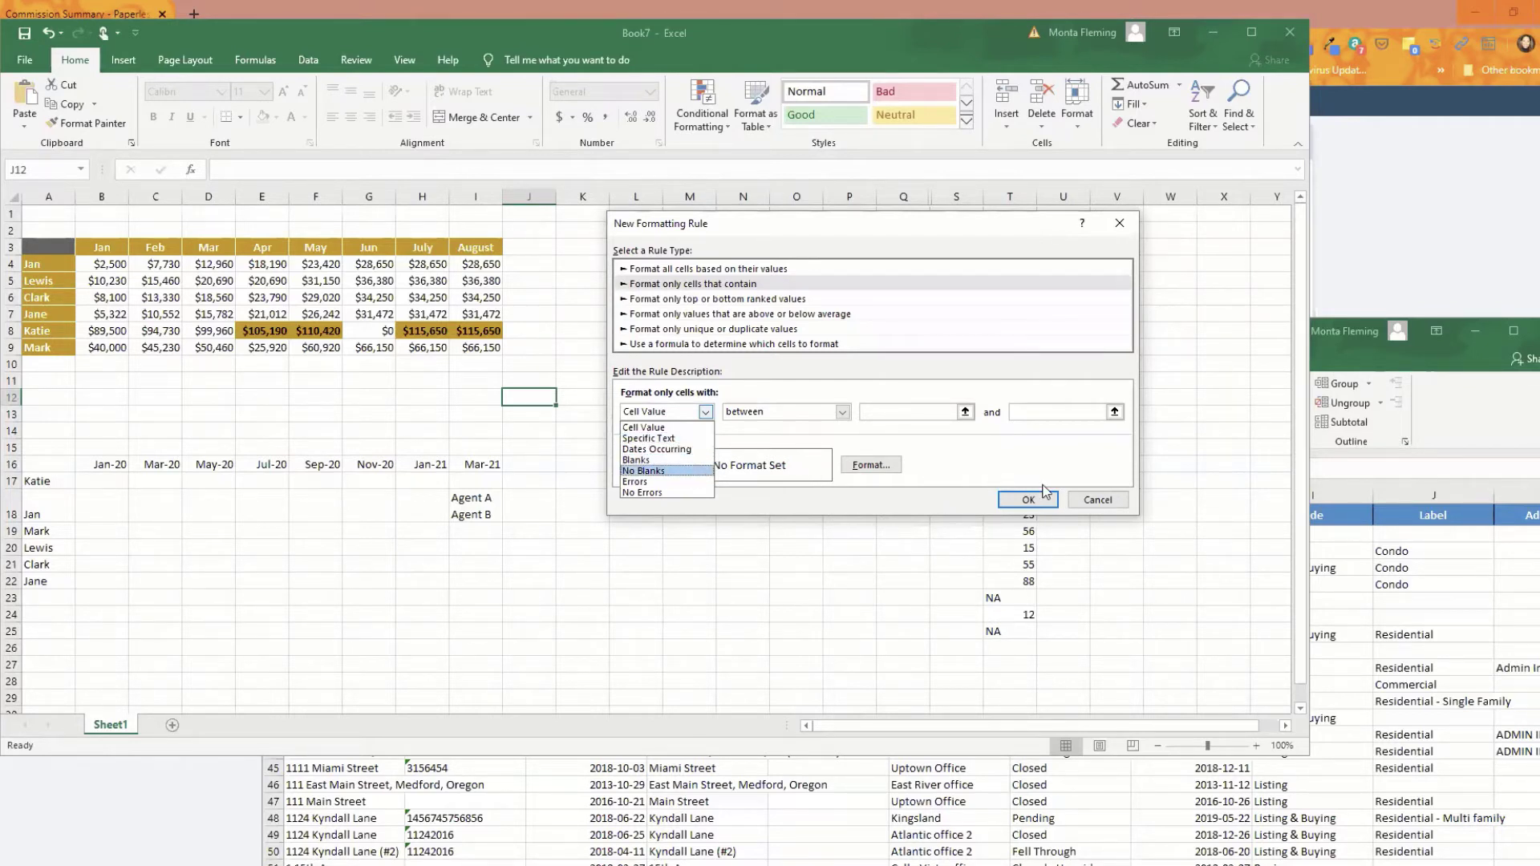
left_click(1092, 500)
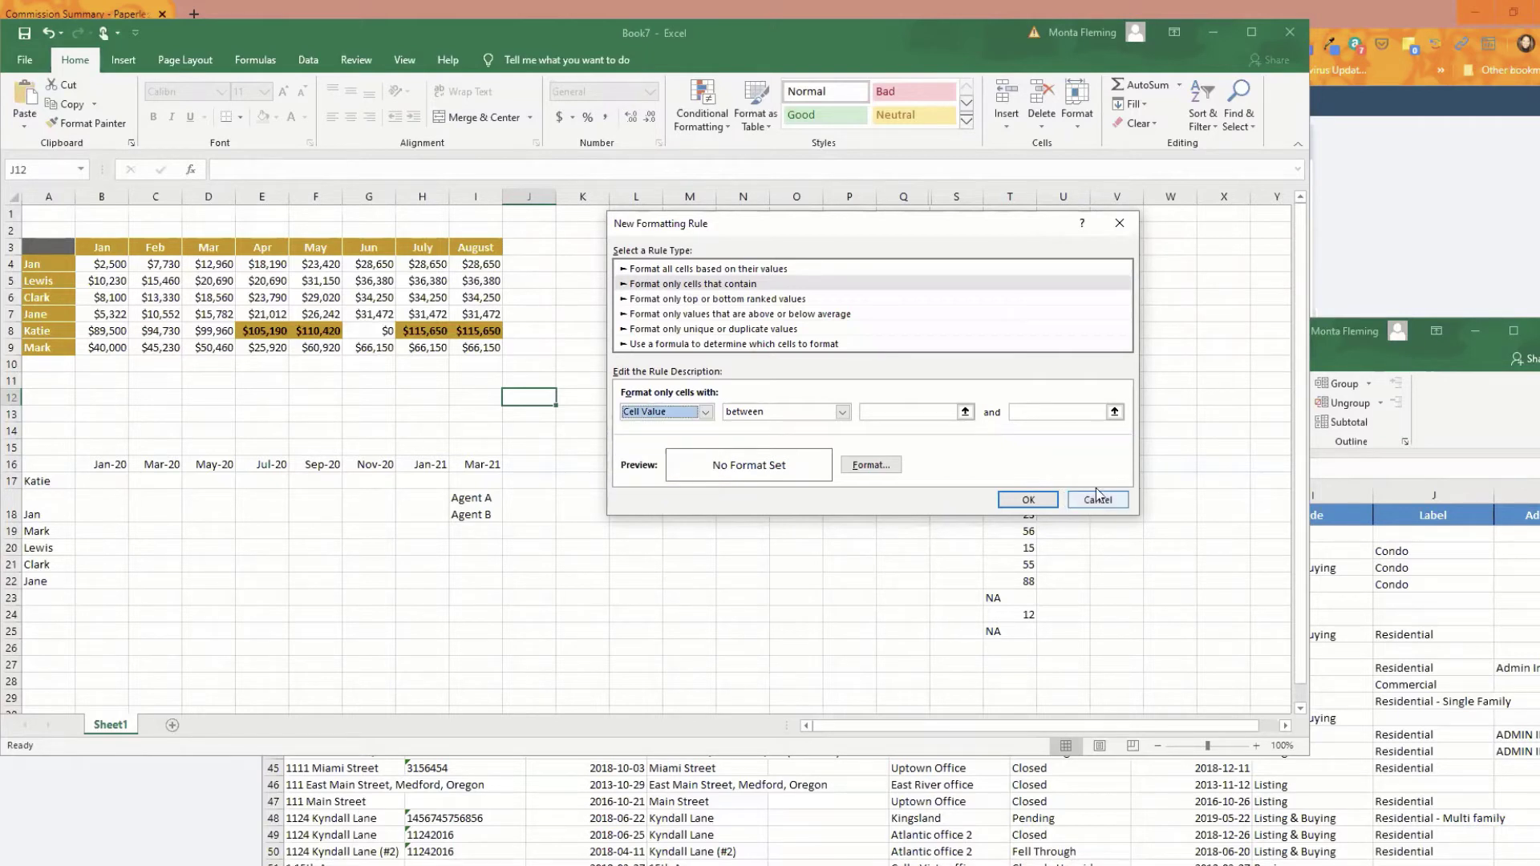
left_click(1099, 501)
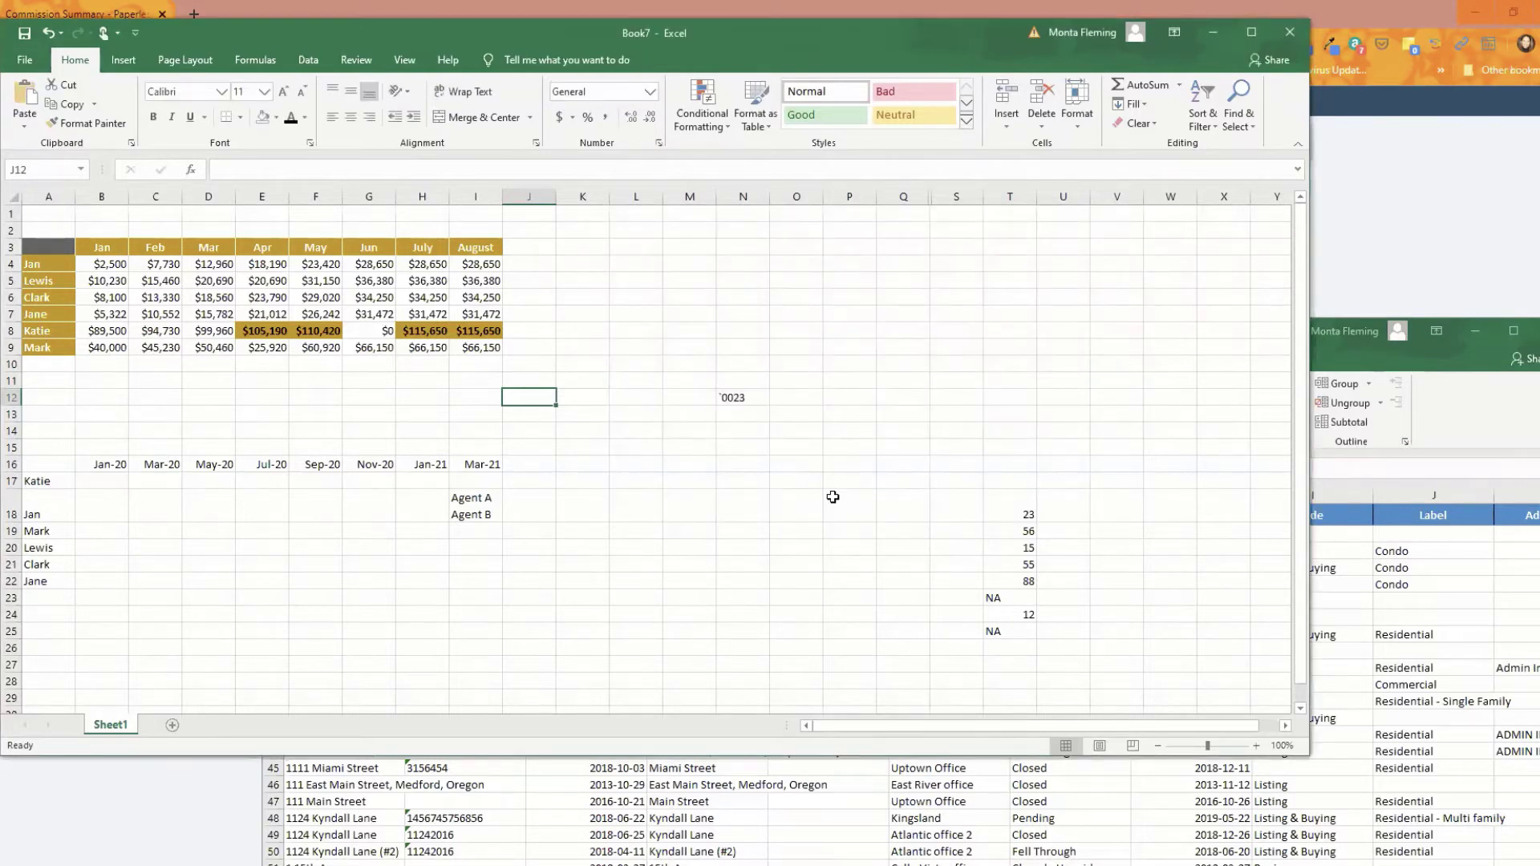
left_click(705, 119)
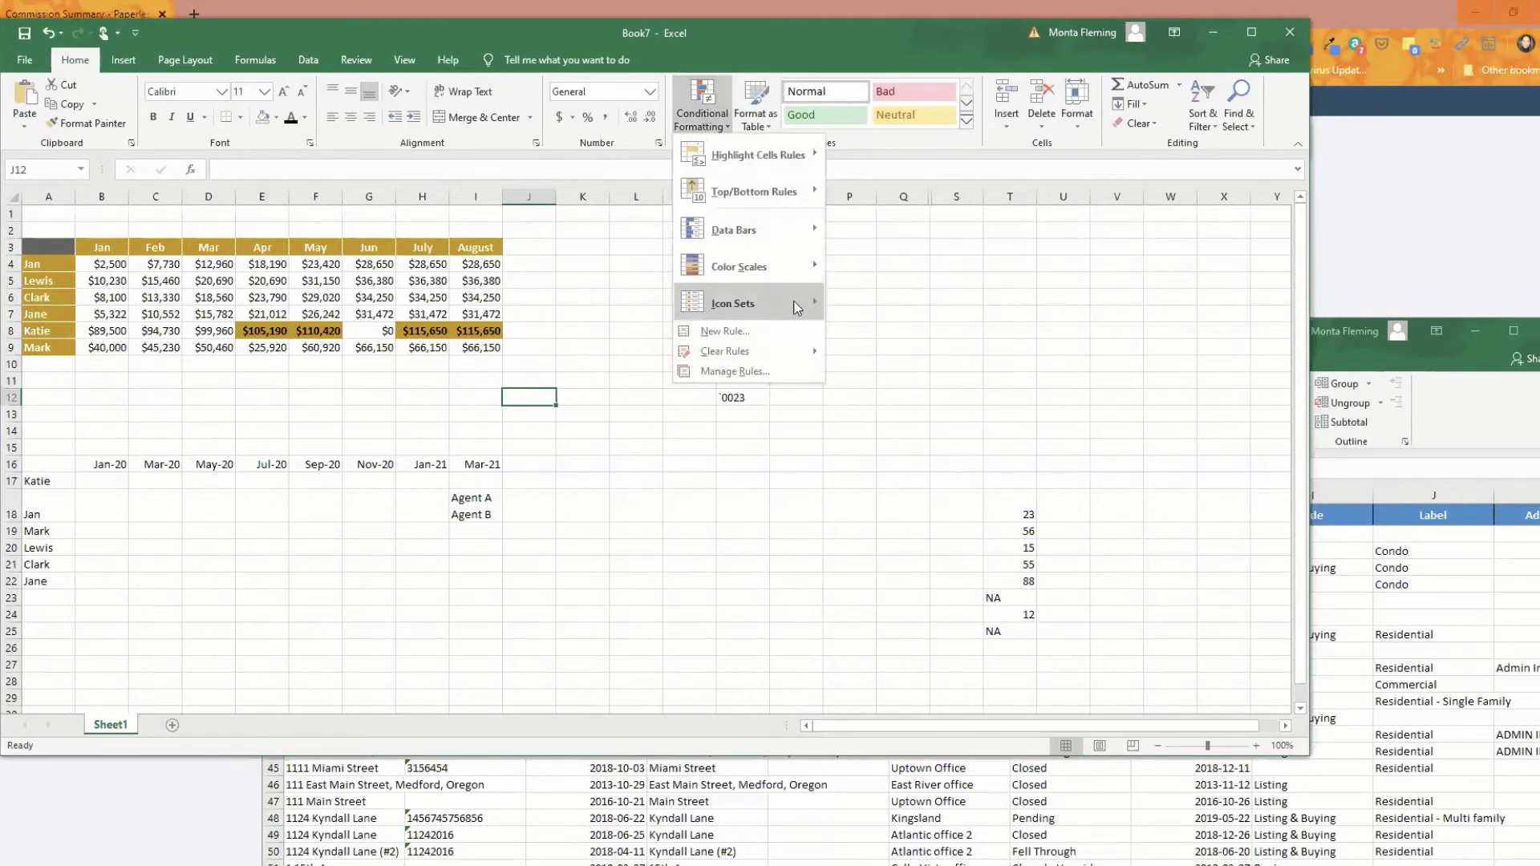
mouse_move(797, 311)
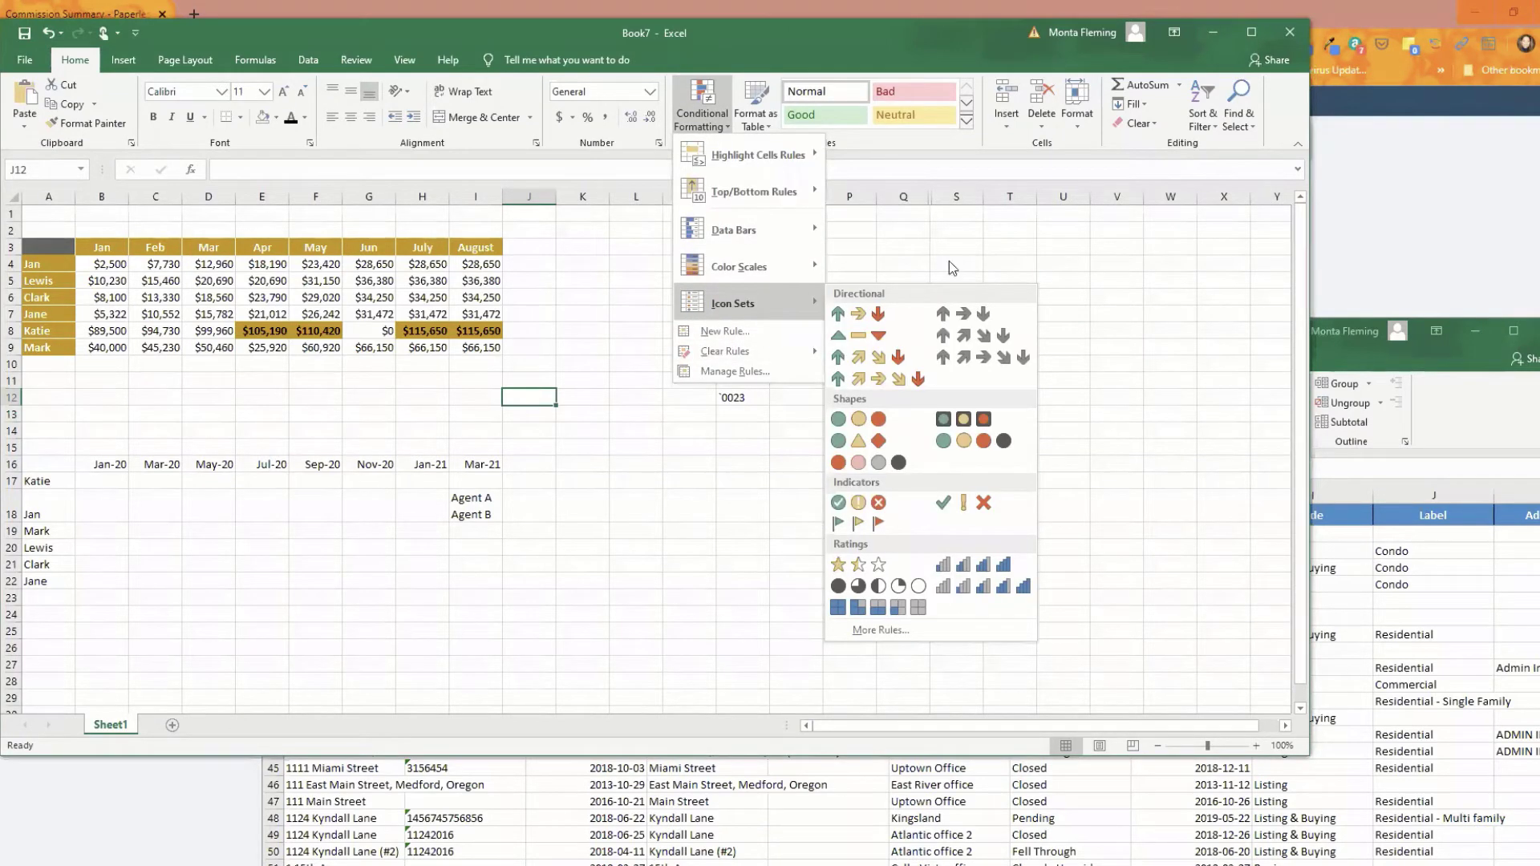
left_click(1135, 357)
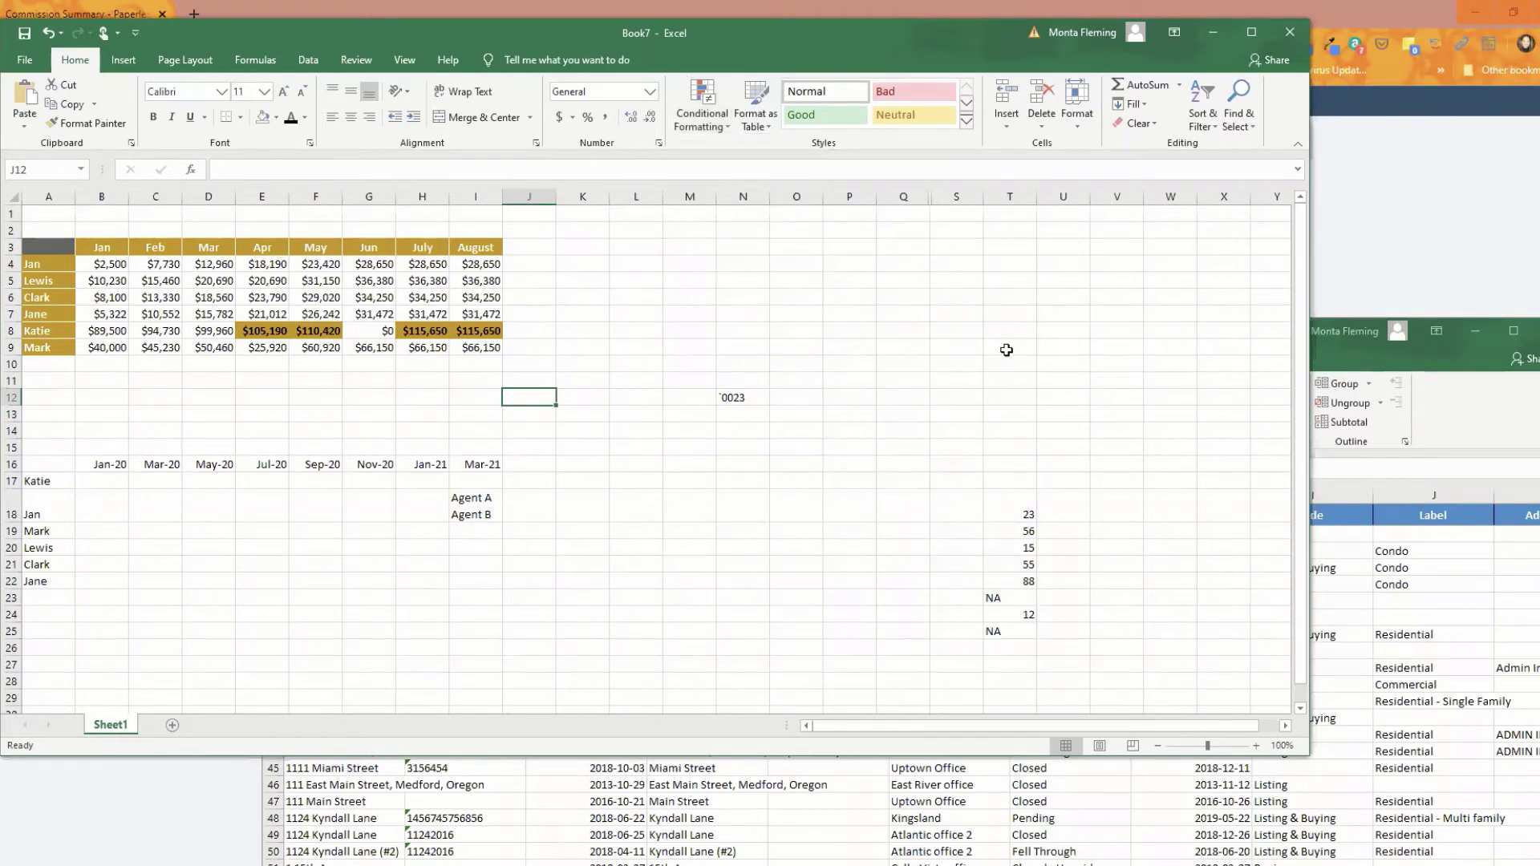
scroll(650, 457, "down", 2)
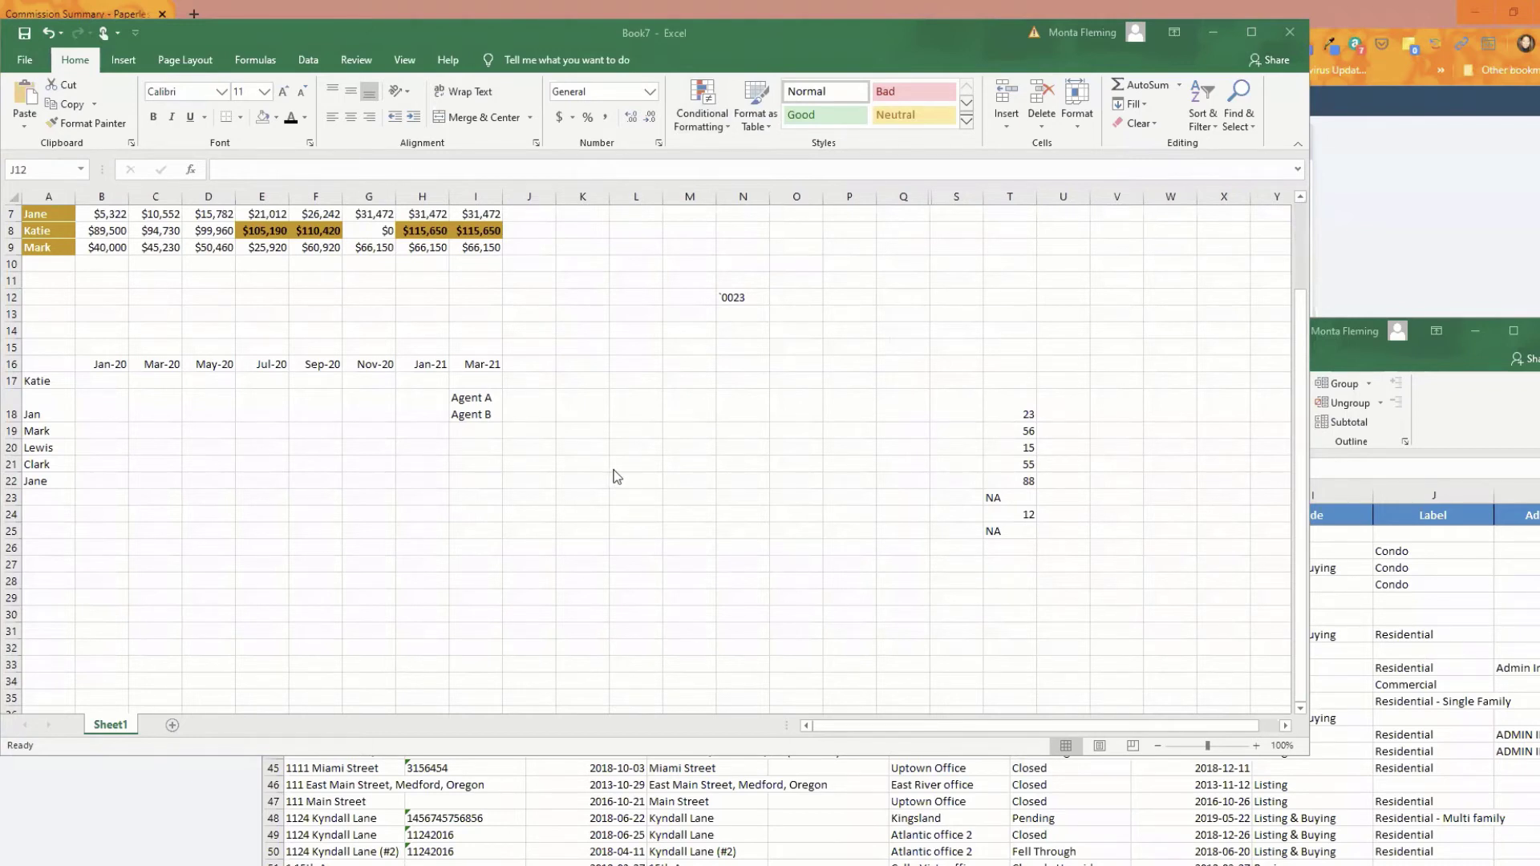
scroll(882, 610, "up", 2)
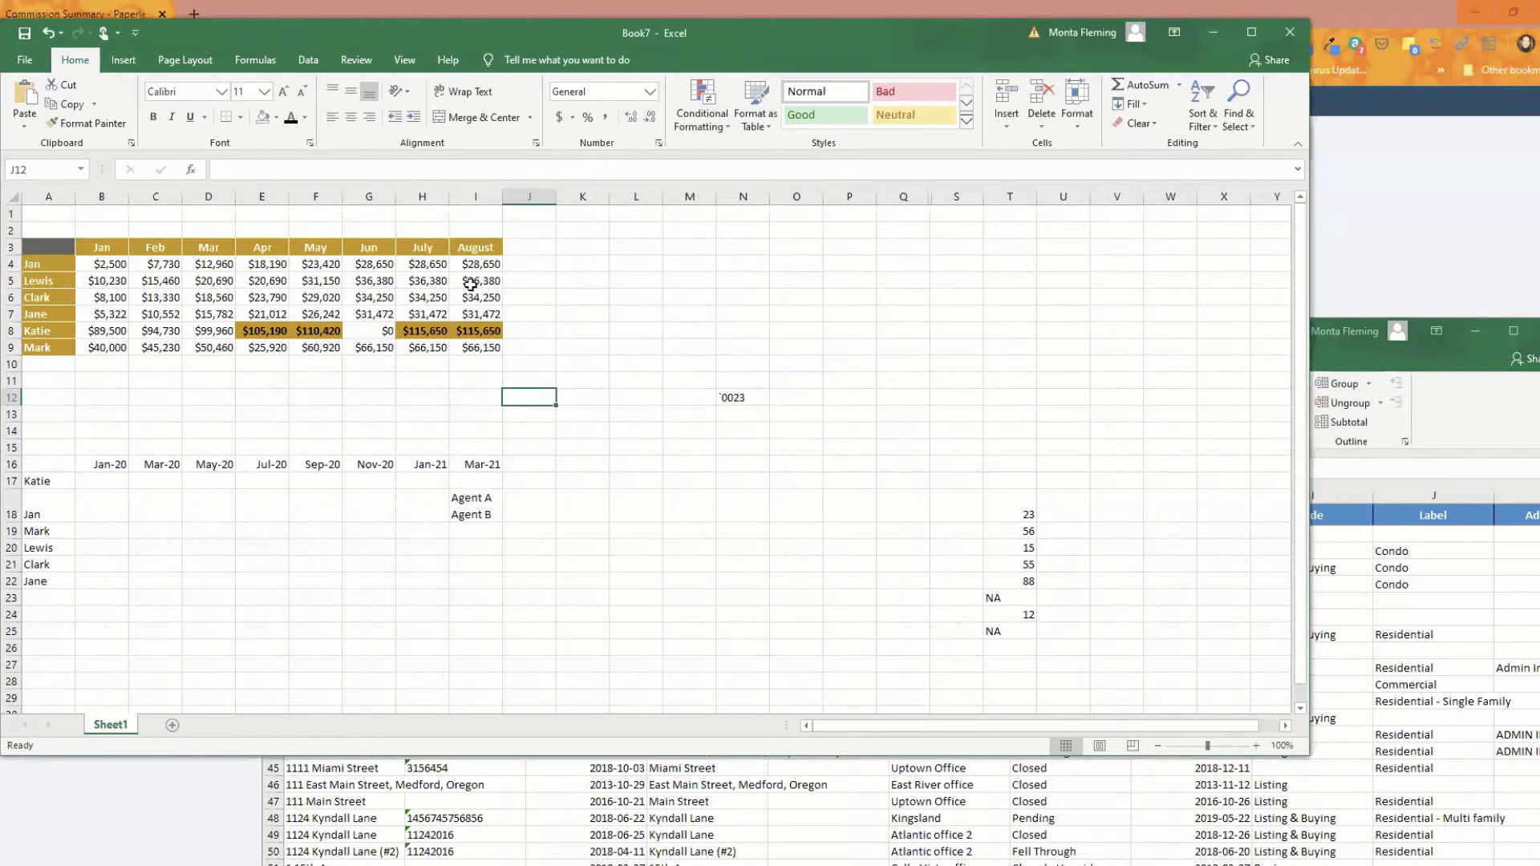
Step: Copy the entire July column H, paste it into column K, and undo the paste
left_click(423, 194)
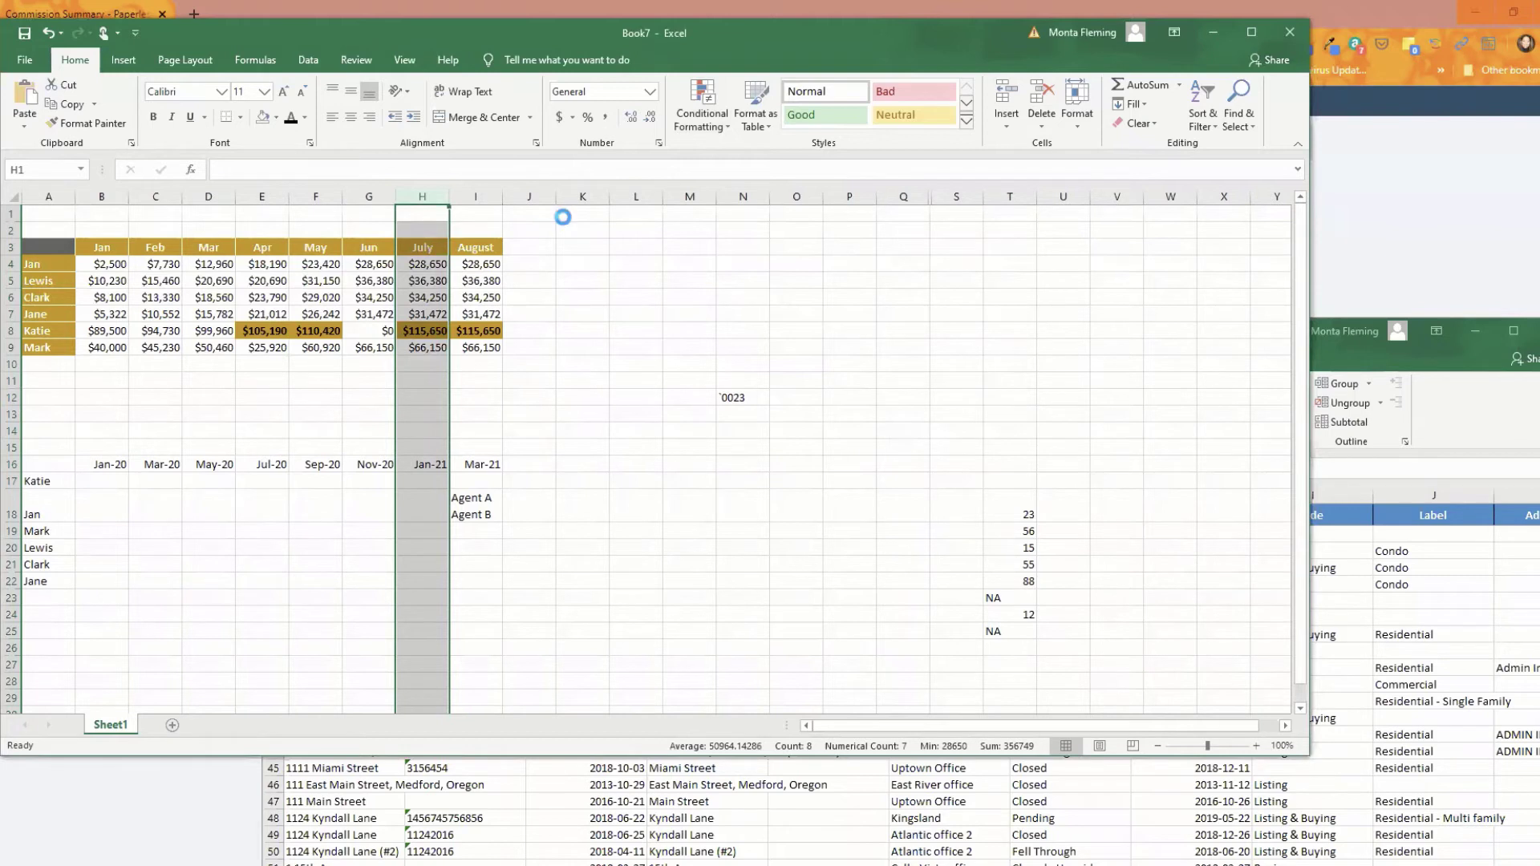
key("ctrl+c")
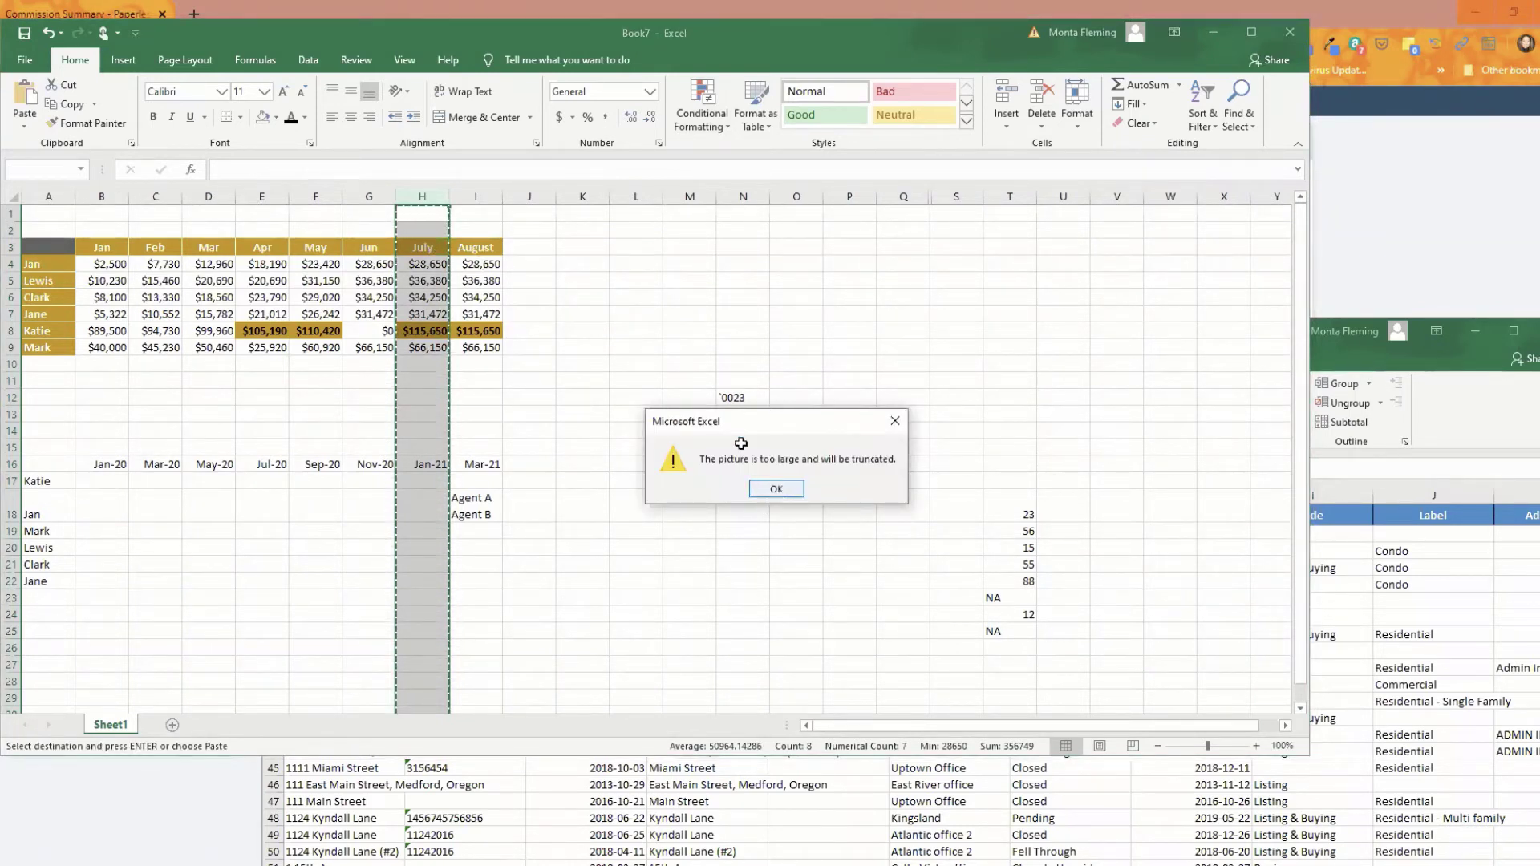
left_click(775, 489)
left_click(588, 195)
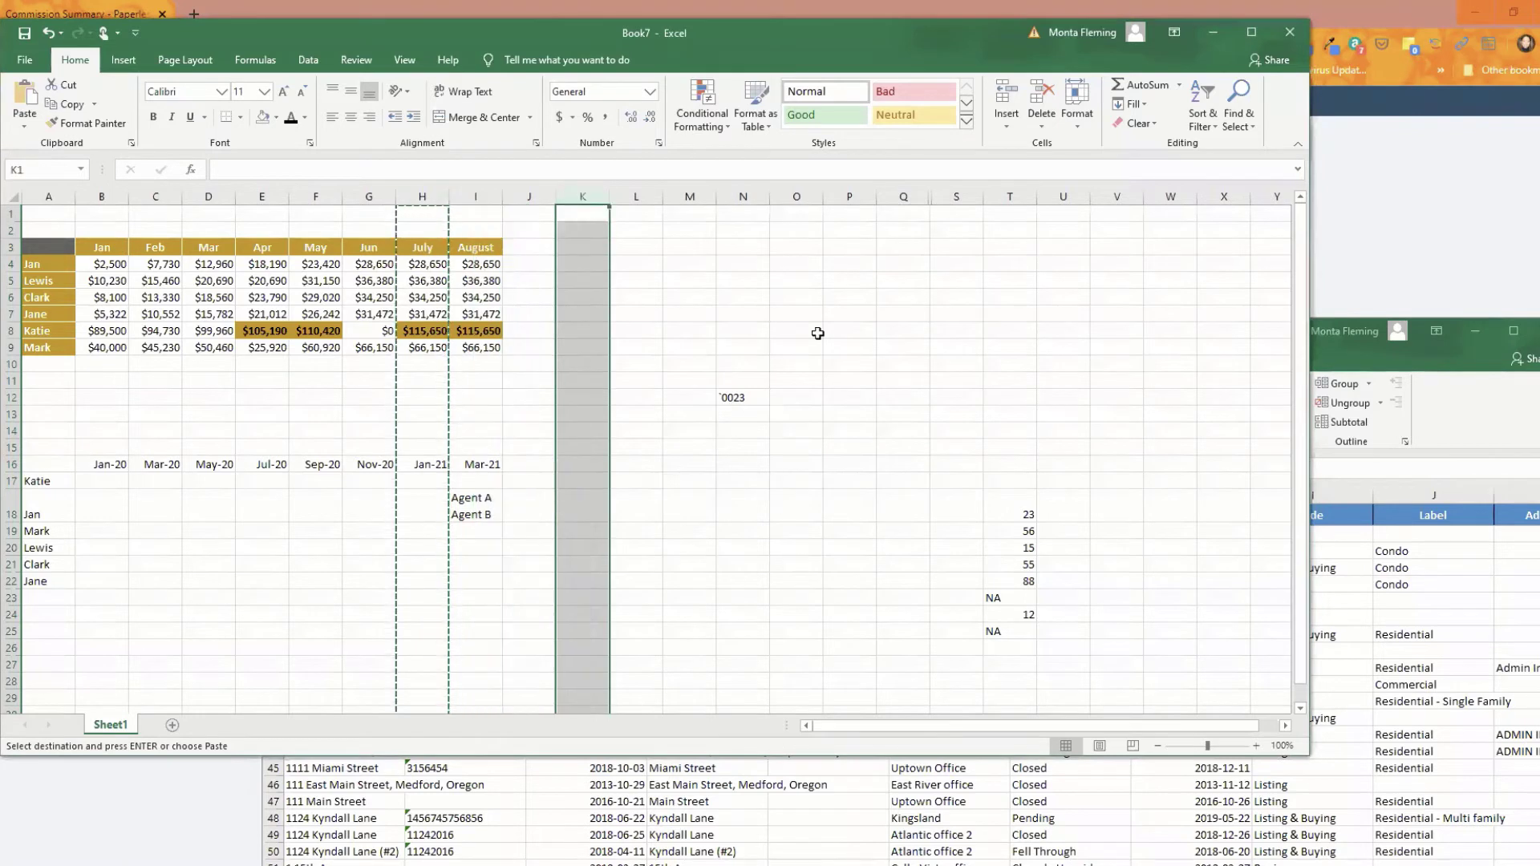
key("ctrl+v")
key("ctrl+z")
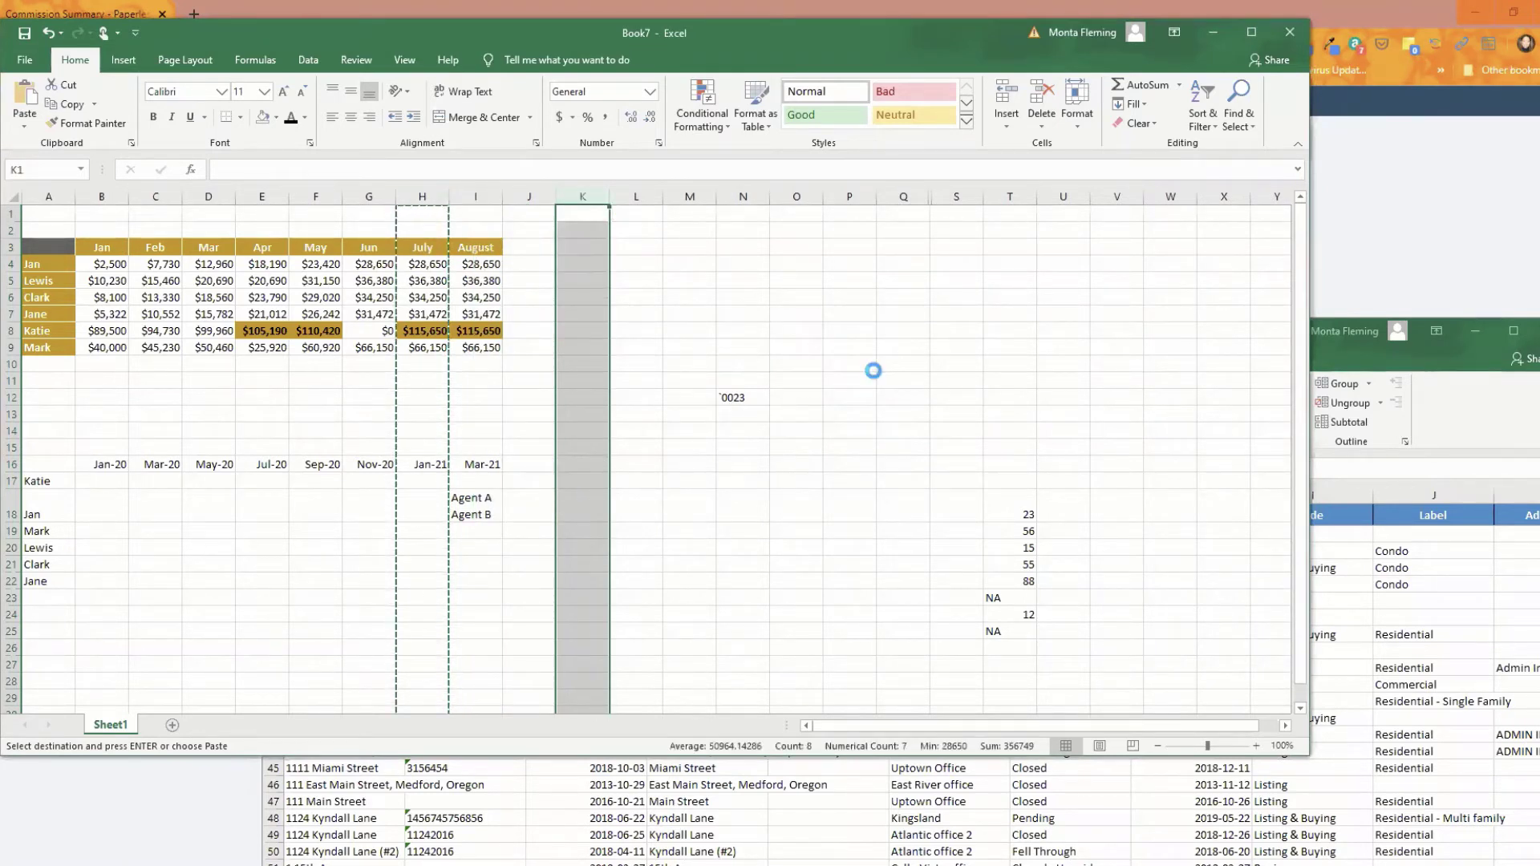
left_click(776, 489)
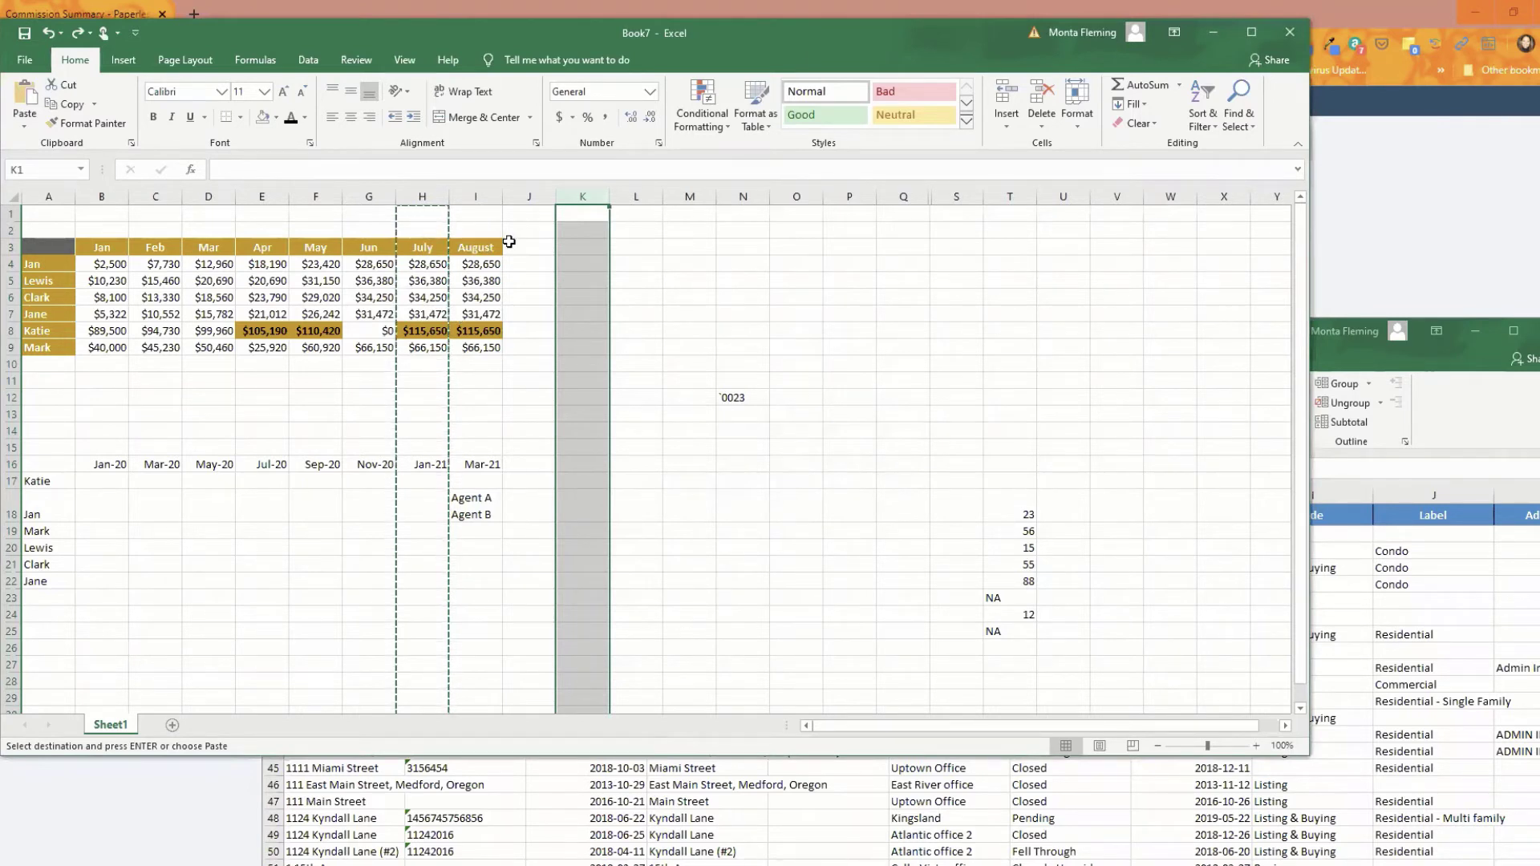
Step: Enter "d" in K1 and place a copy of the entire July column H in column M
type("d")
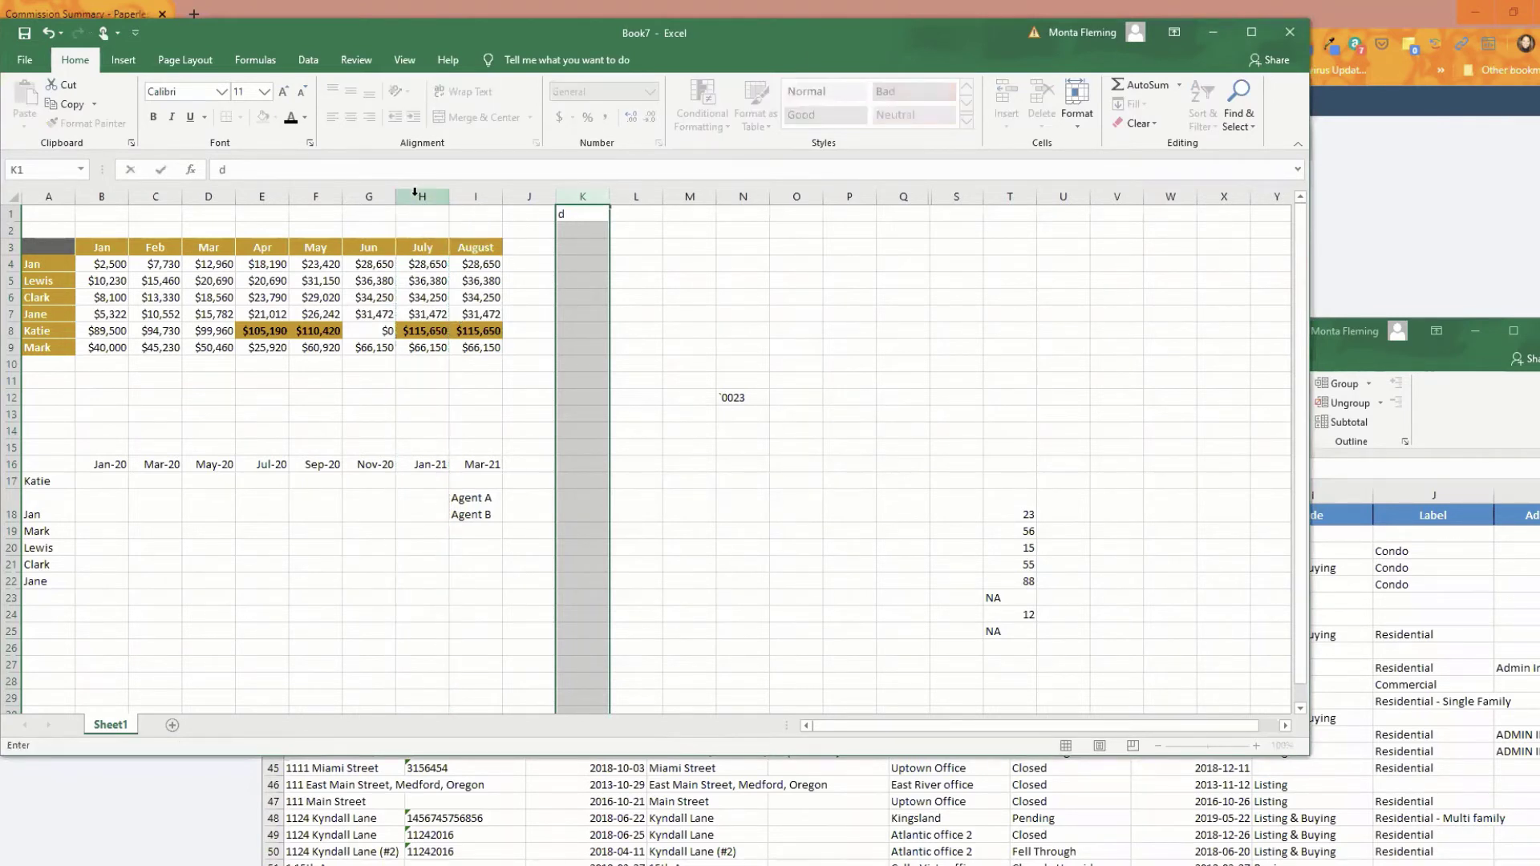
left_click(419, 195)
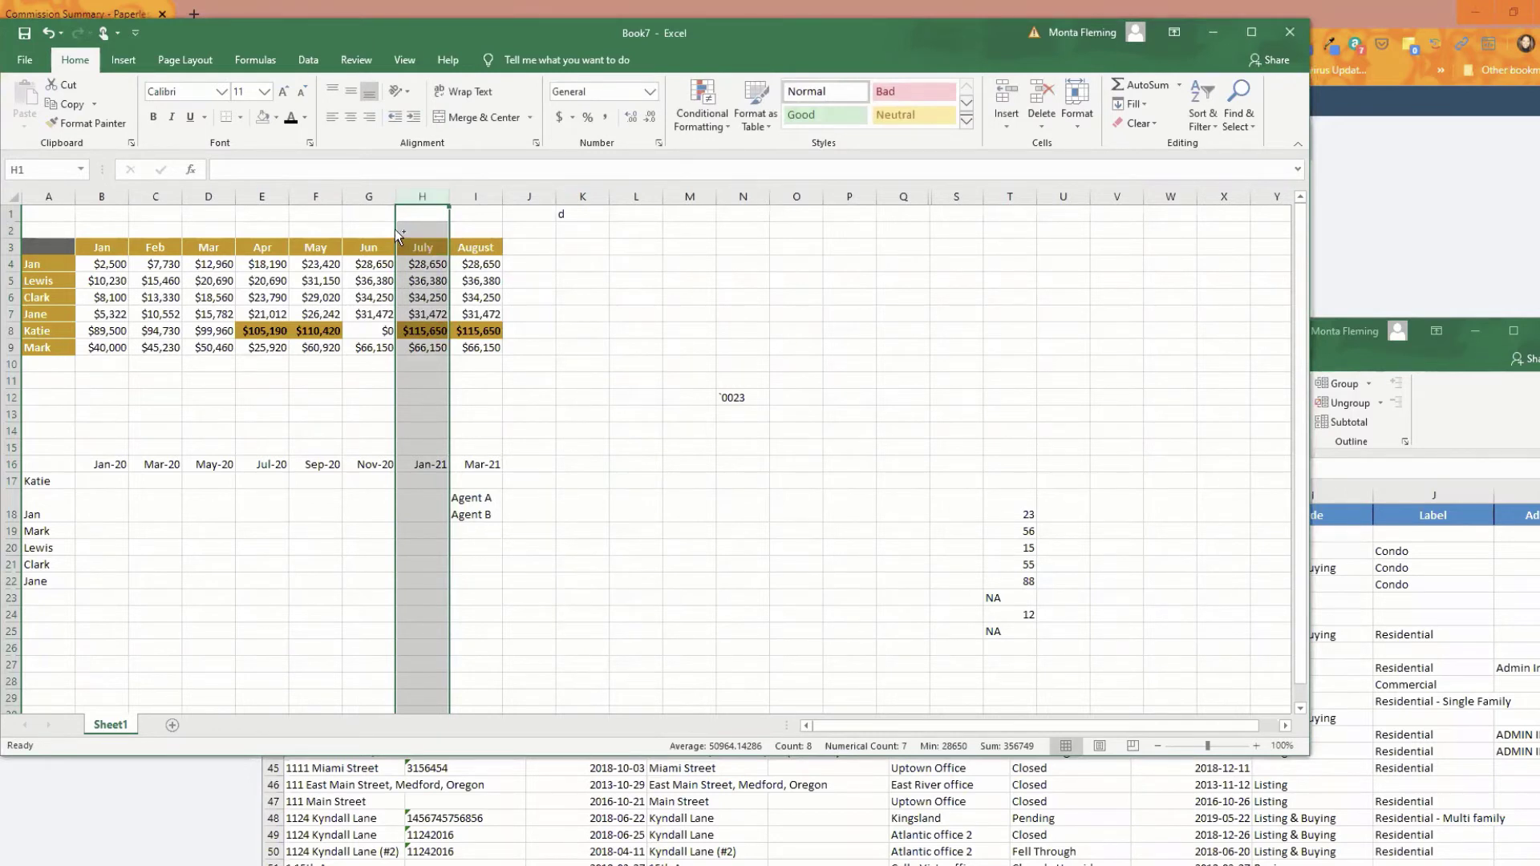
left_click_drag(397, 233, 706, 255)
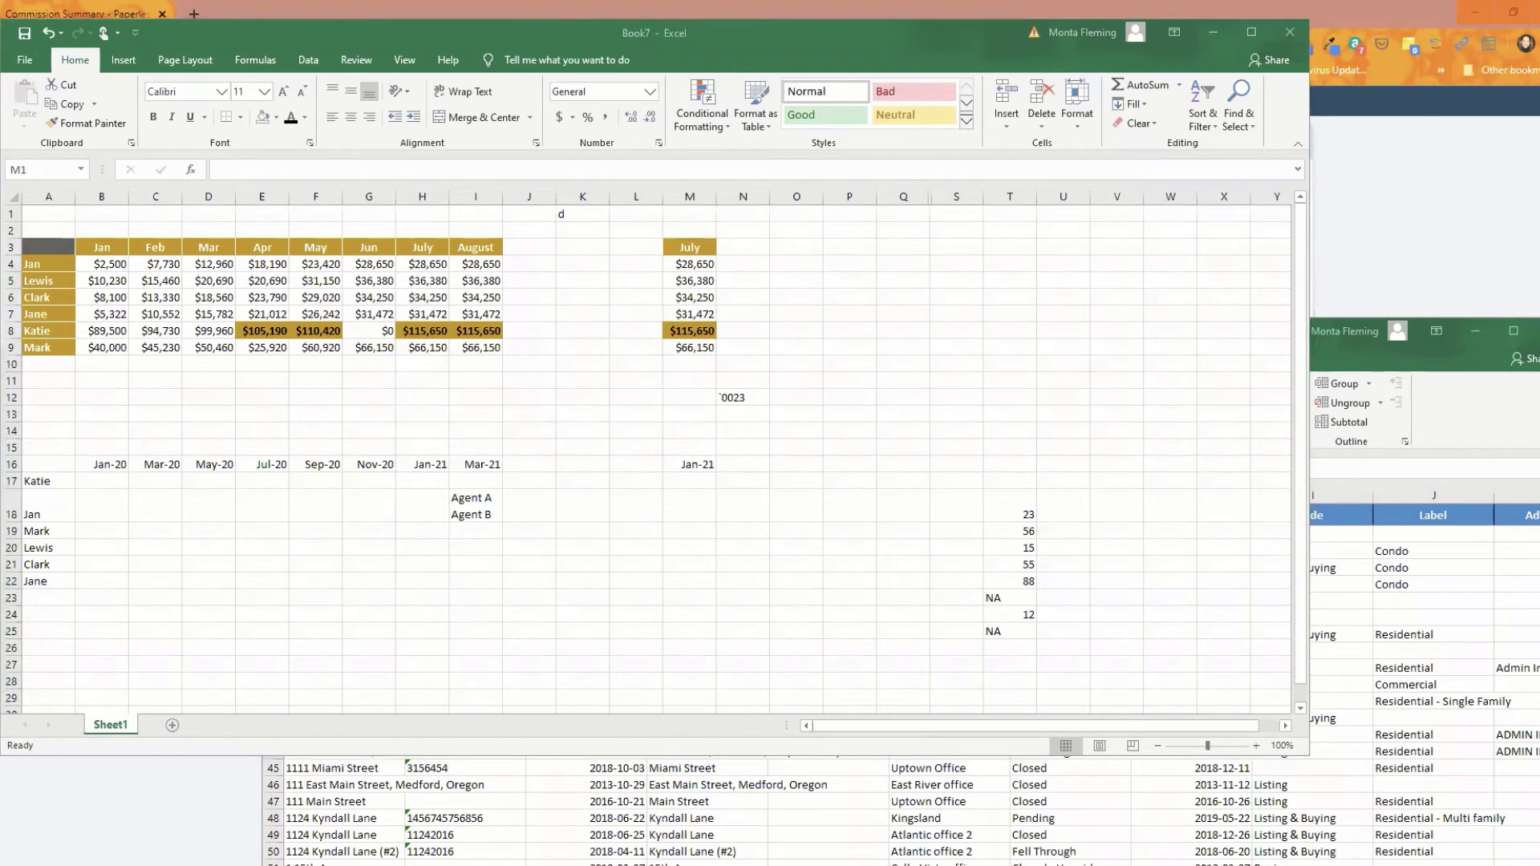
left_click(886, 570)
Step: Select the entire worksheet at once and return the selection to a single empty cell, G12
left_click(524, 483)
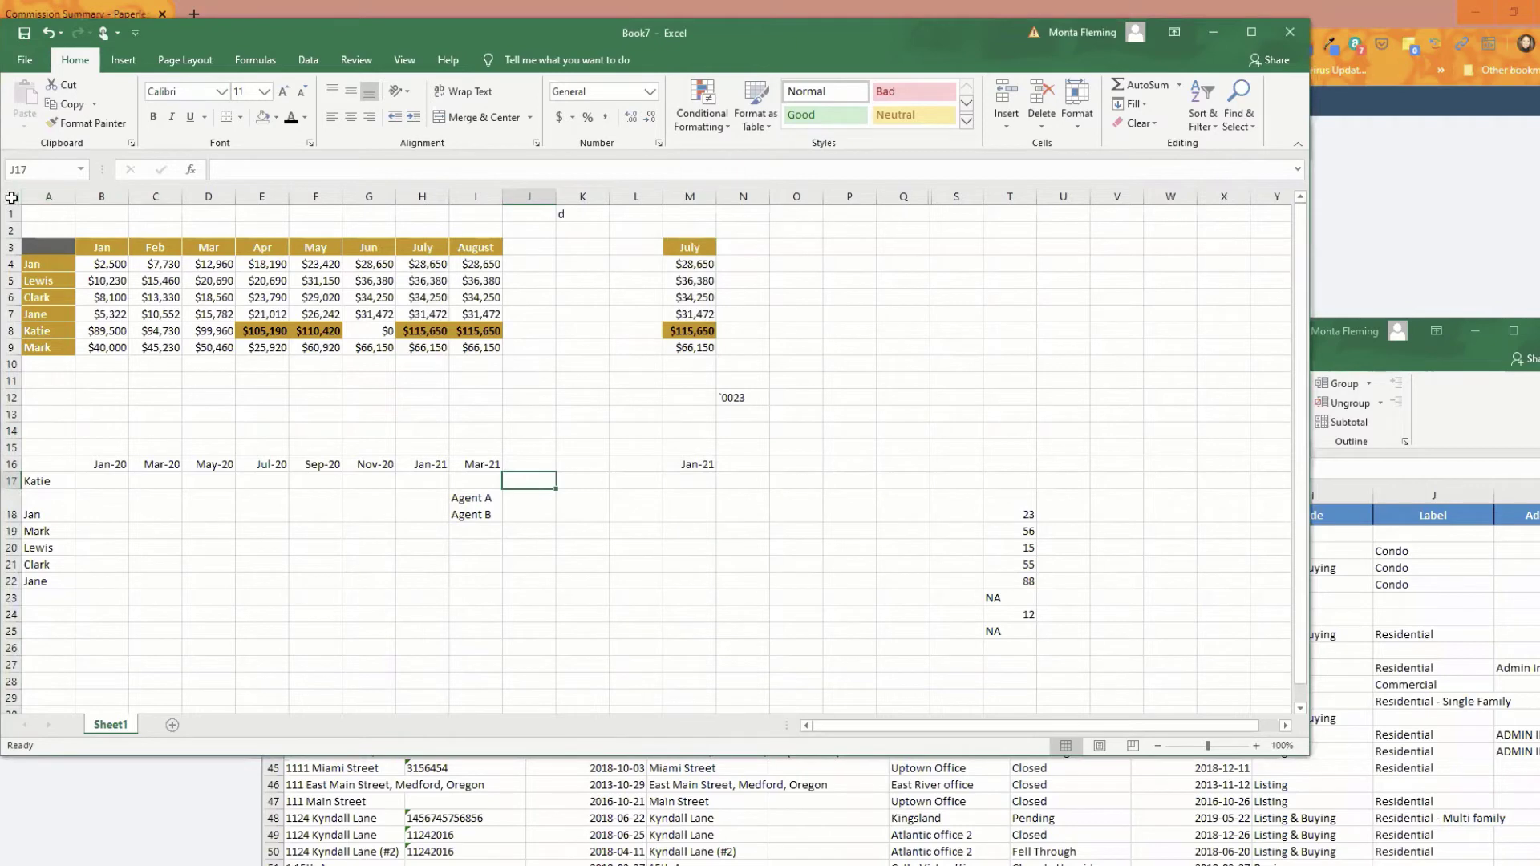
left_click(12, 195)
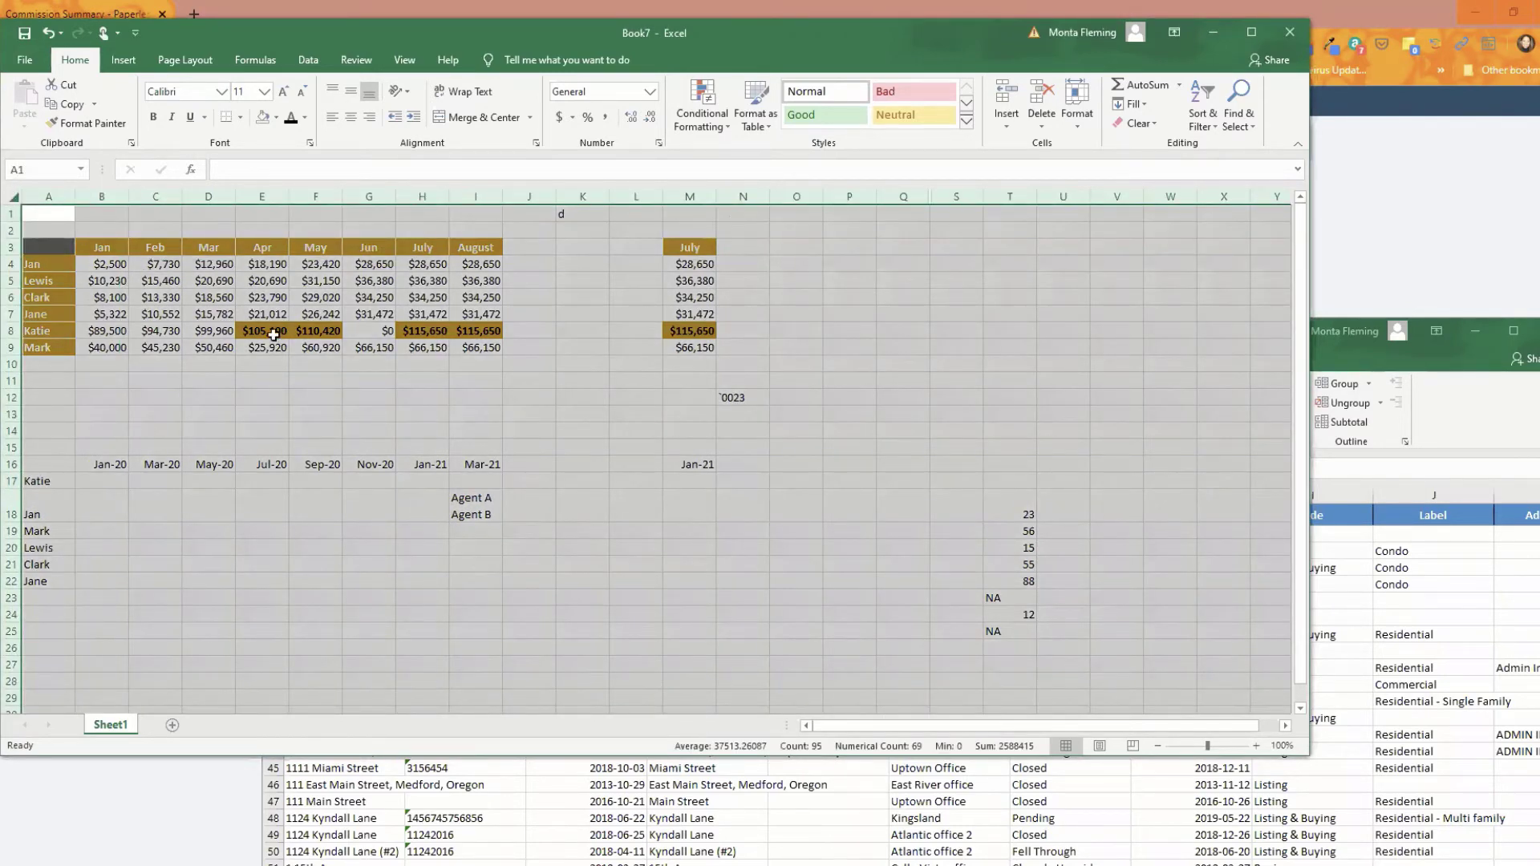
left_click(388, 399)
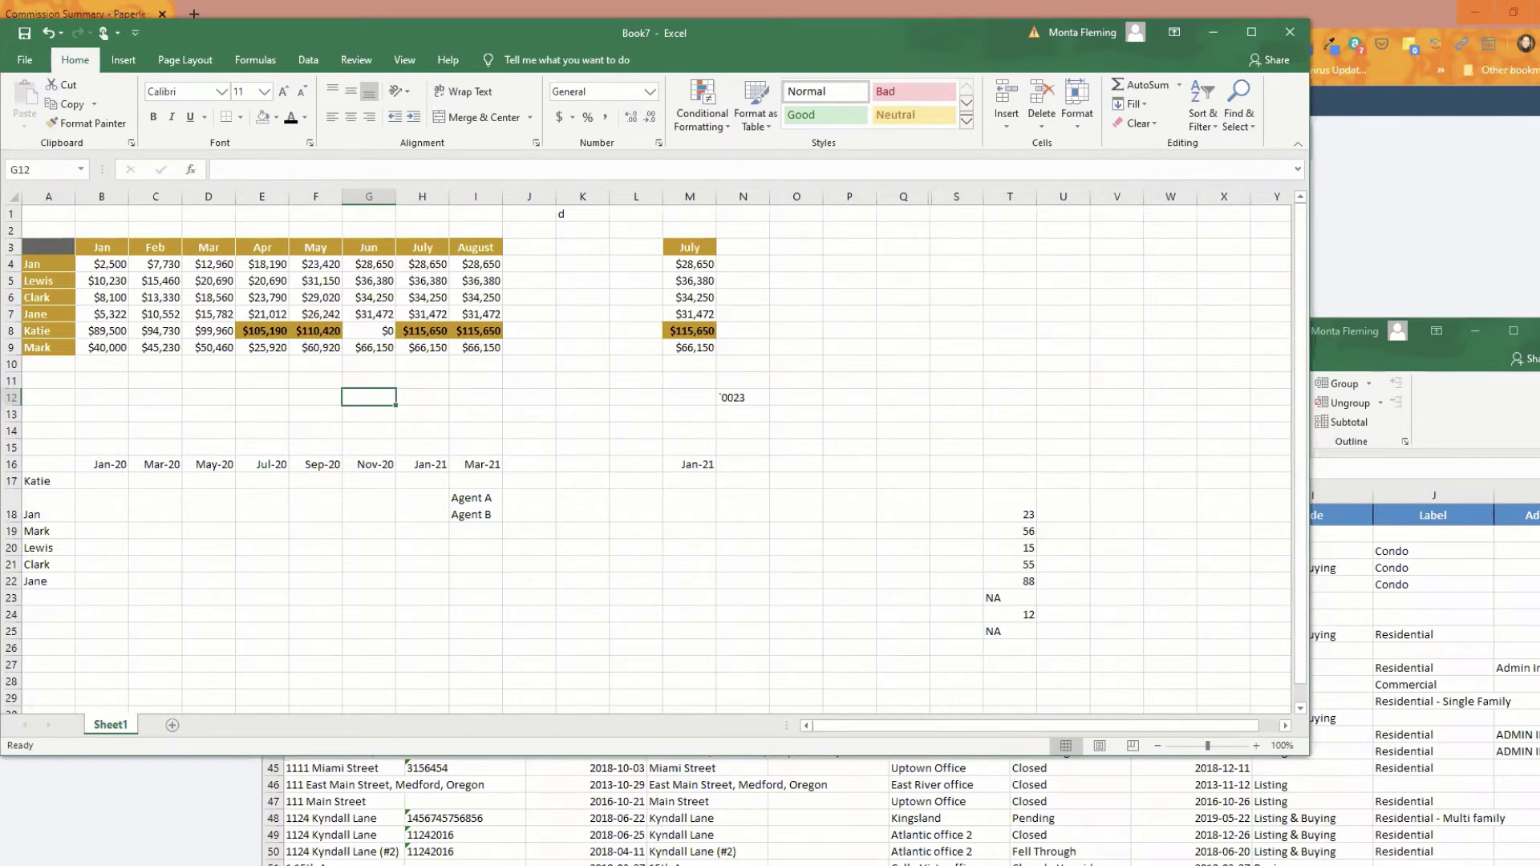
Step: Switch to the Paperless_Transactions (1).xlsx workbook and select the Location cell F37
left_click(1363, 331)
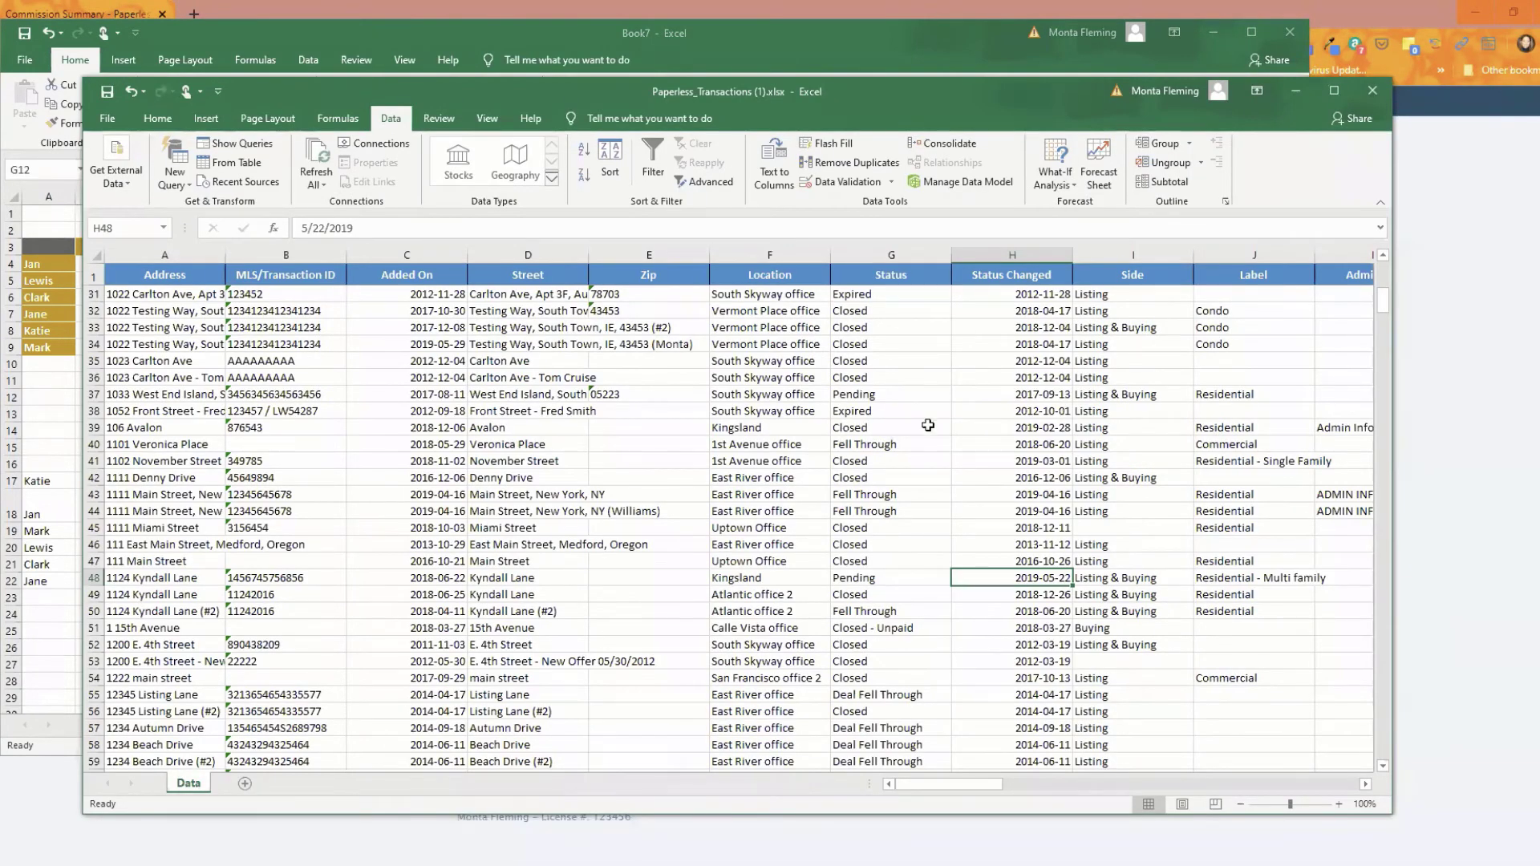
left_click(778, 393)
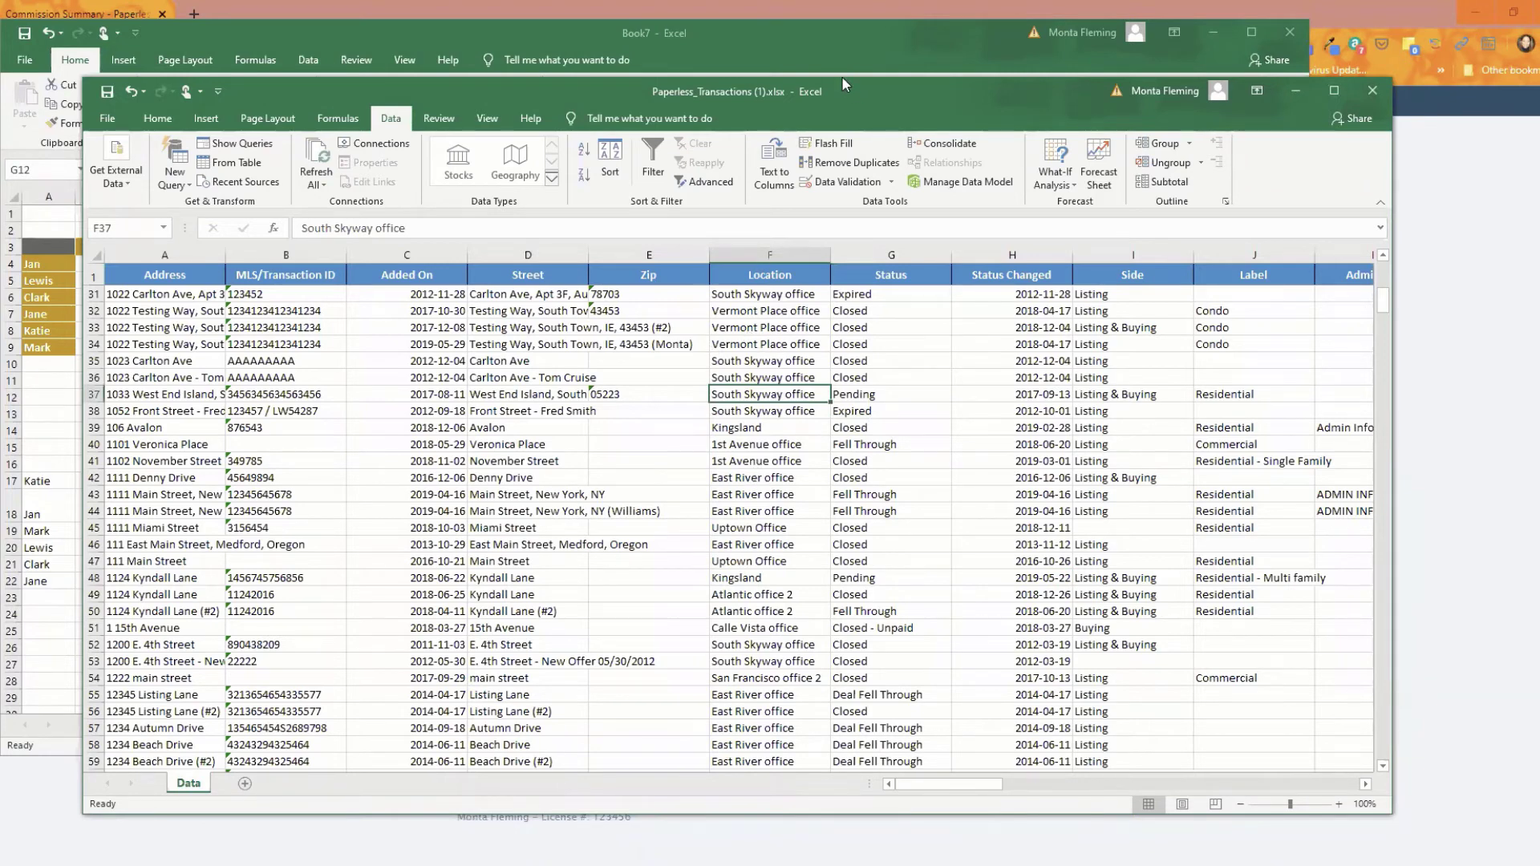
left_click_drag(840, 75, 817, 57)
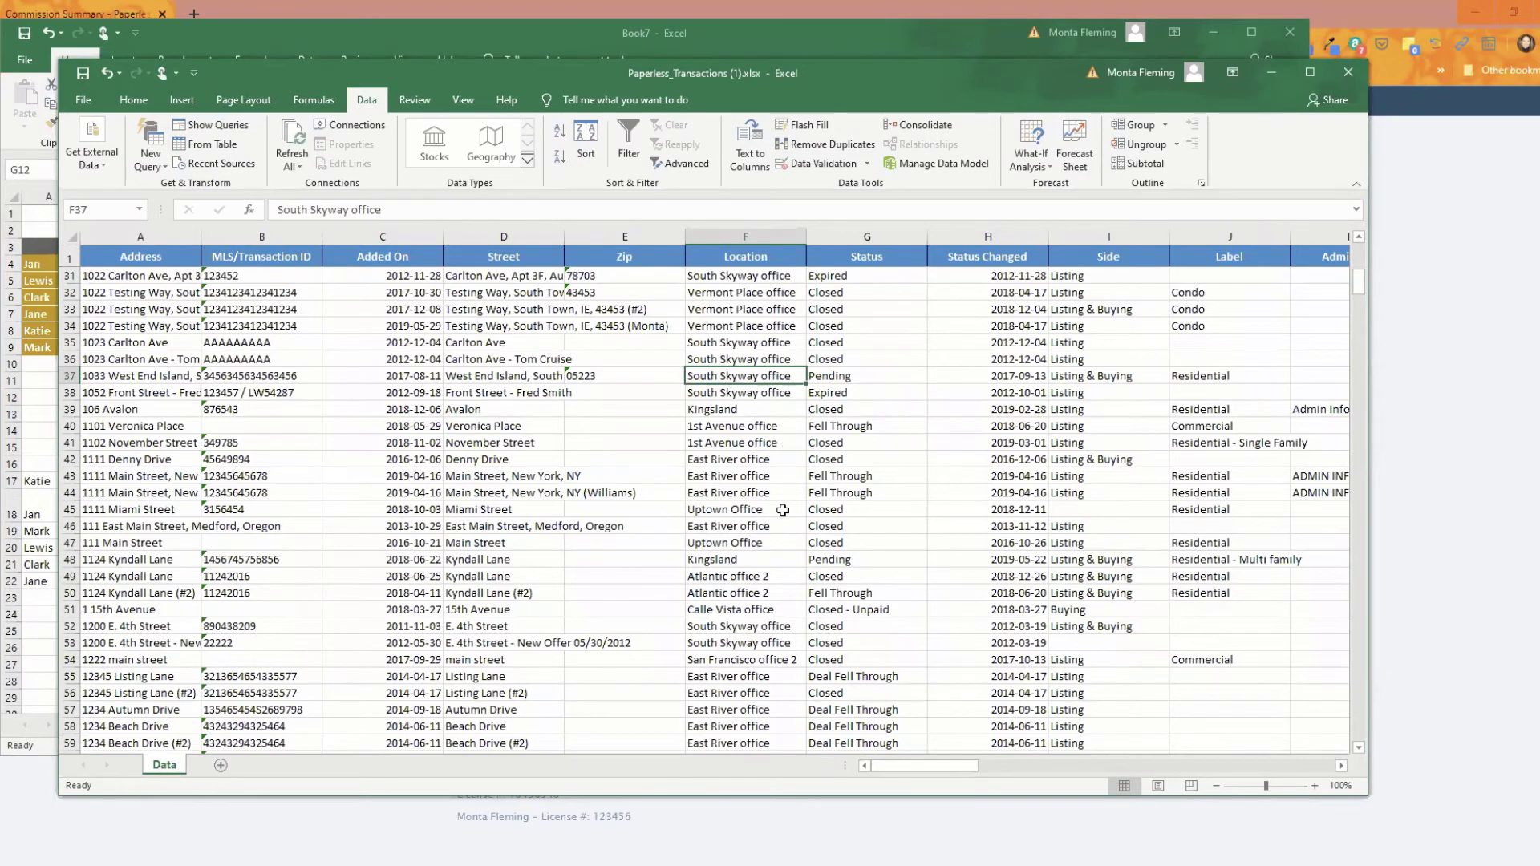
scroll(776, 542, "down", 1)
scroll(776, 542, "down", 3)
scroll(757, 470, "up", 5)
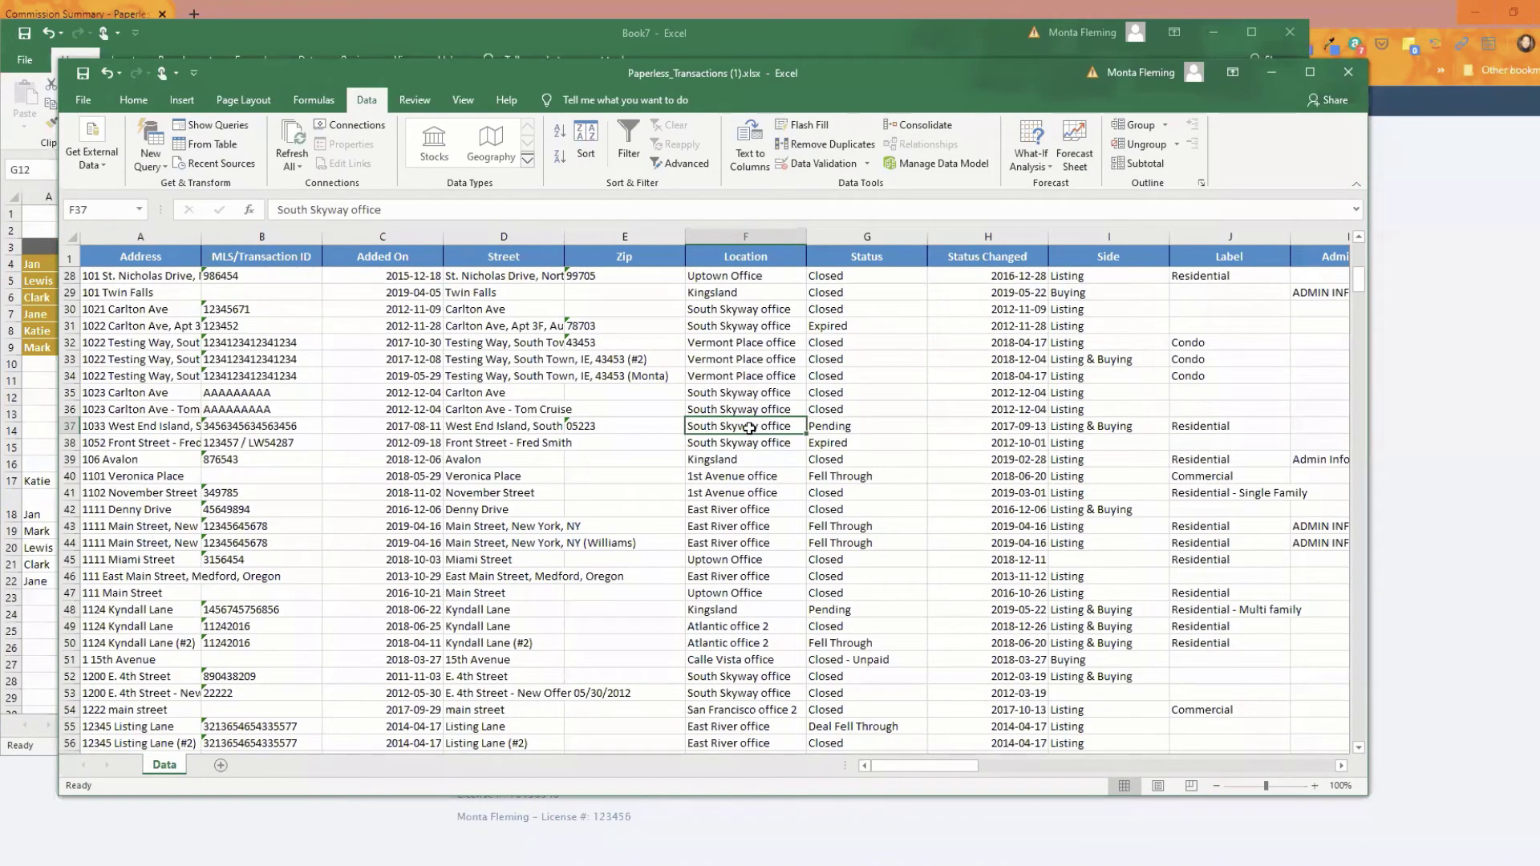
Step: Set the Location in F37 to Park Street office from the pick list of the column's existing entries
key("alt")
key("alt+Down")
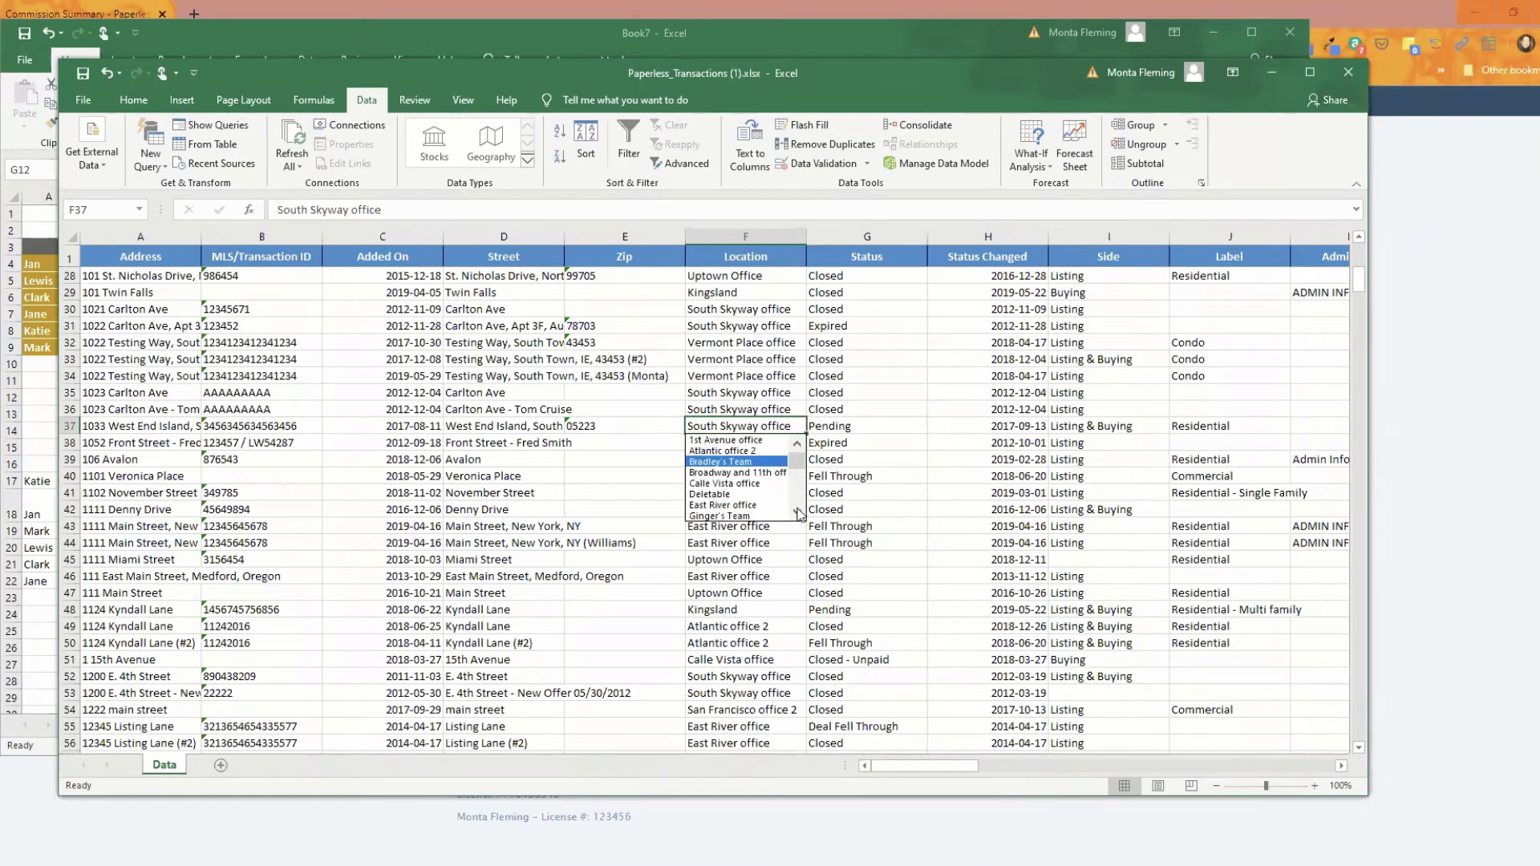
scroll(798, 512, "down", 1)
scroll(798, 512, "down", 5)
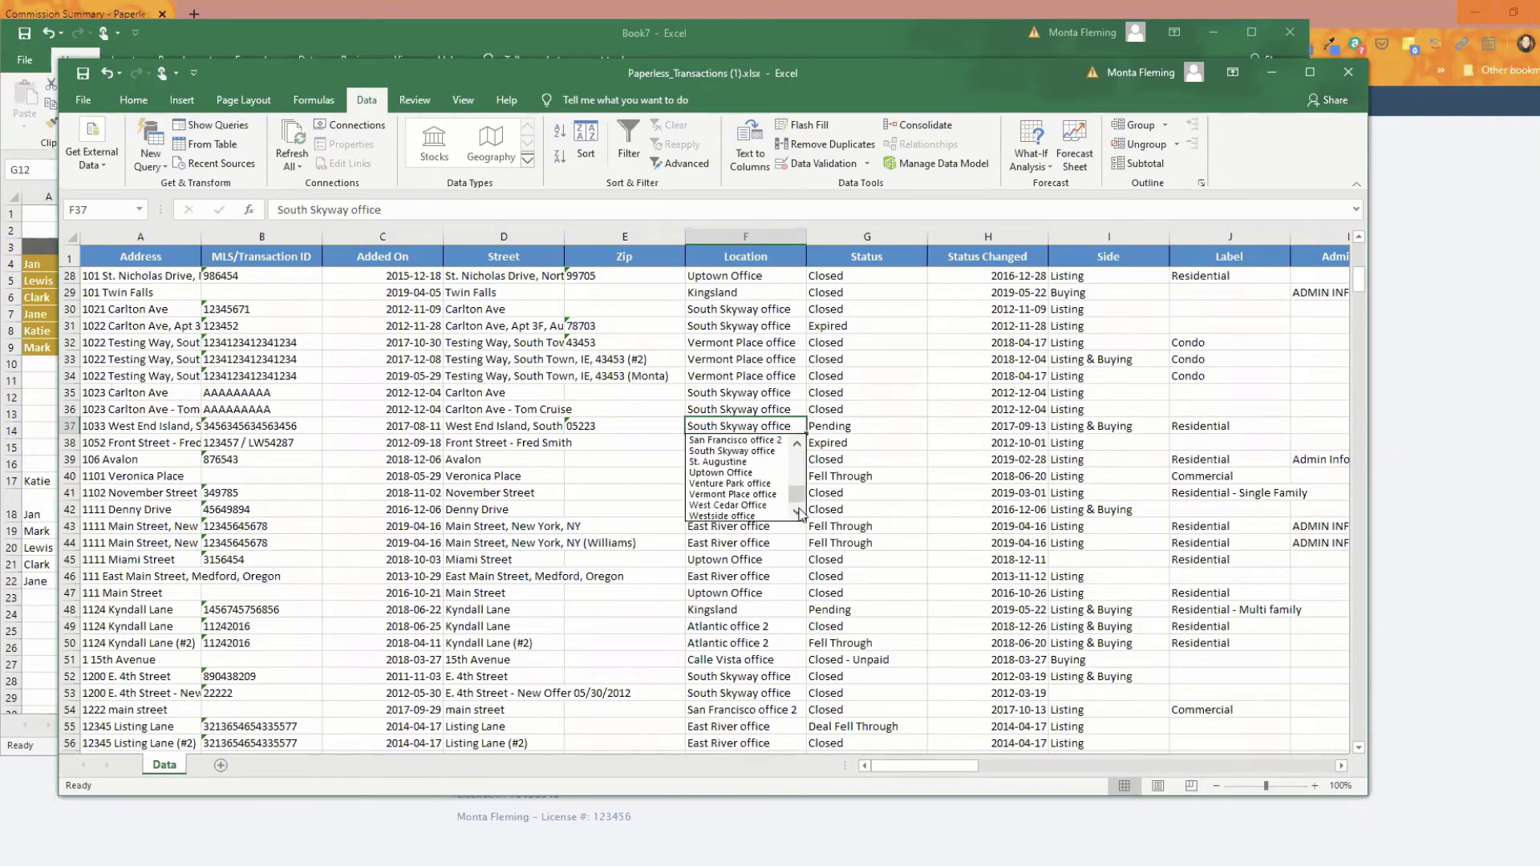
left_click_drag(797, 501, 797, 453)
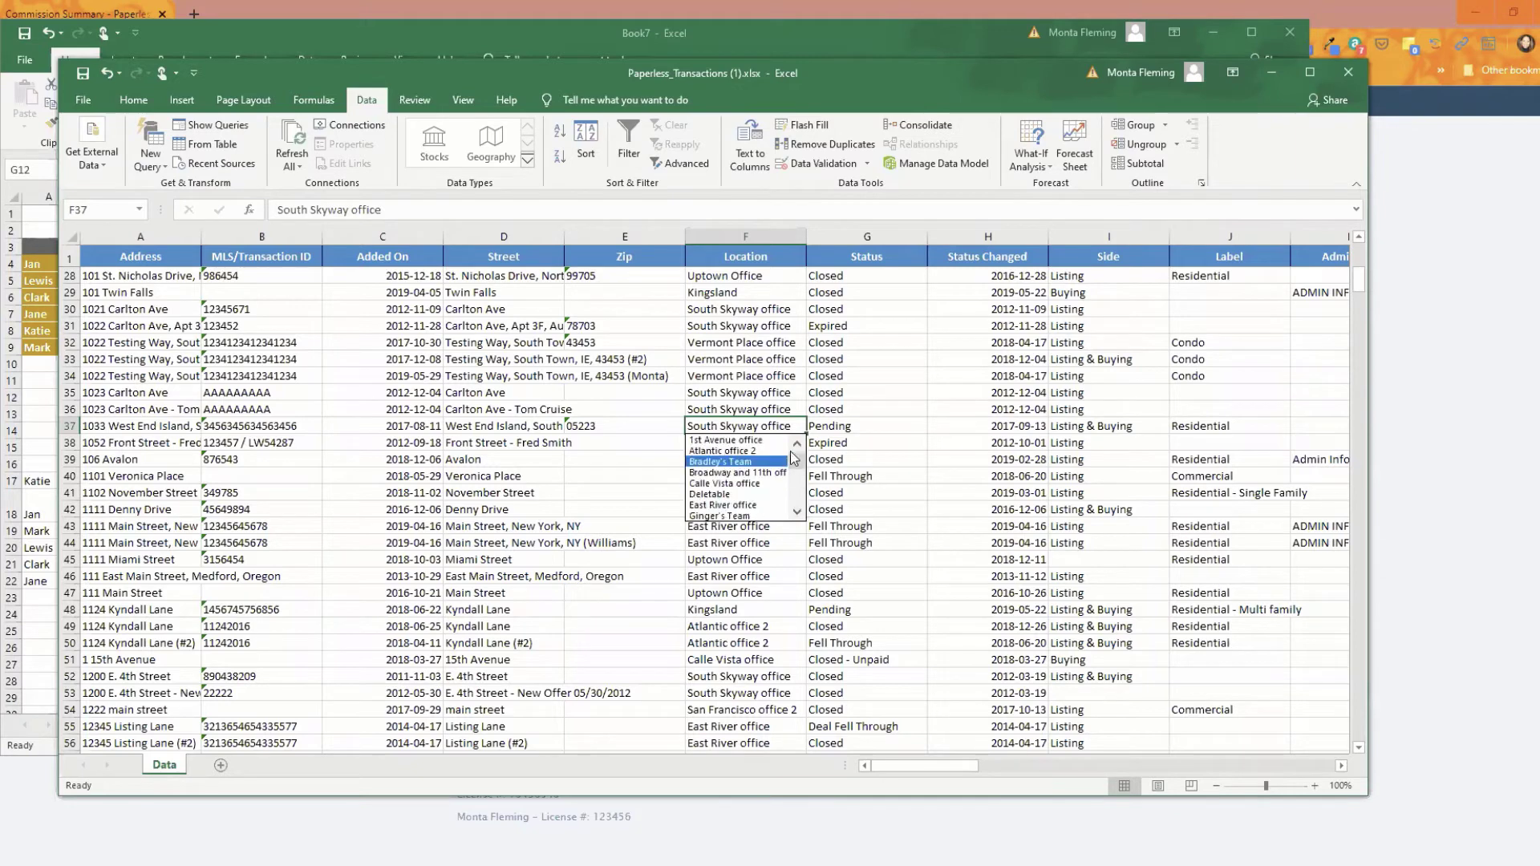
left_click(800, 515)
scroll(733, 497, "down", 1)
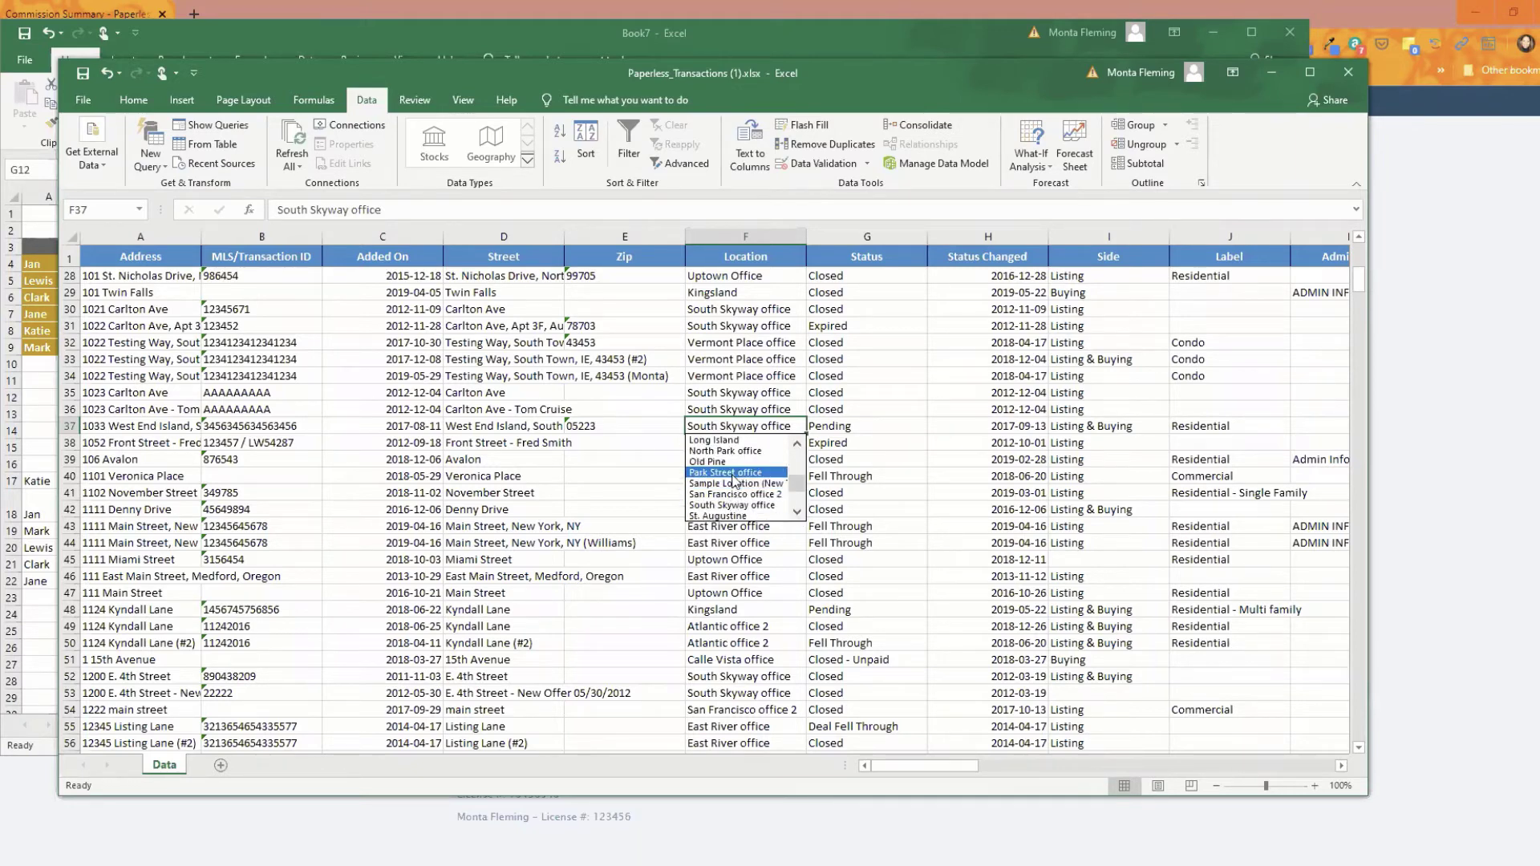
left_click(731, 473)
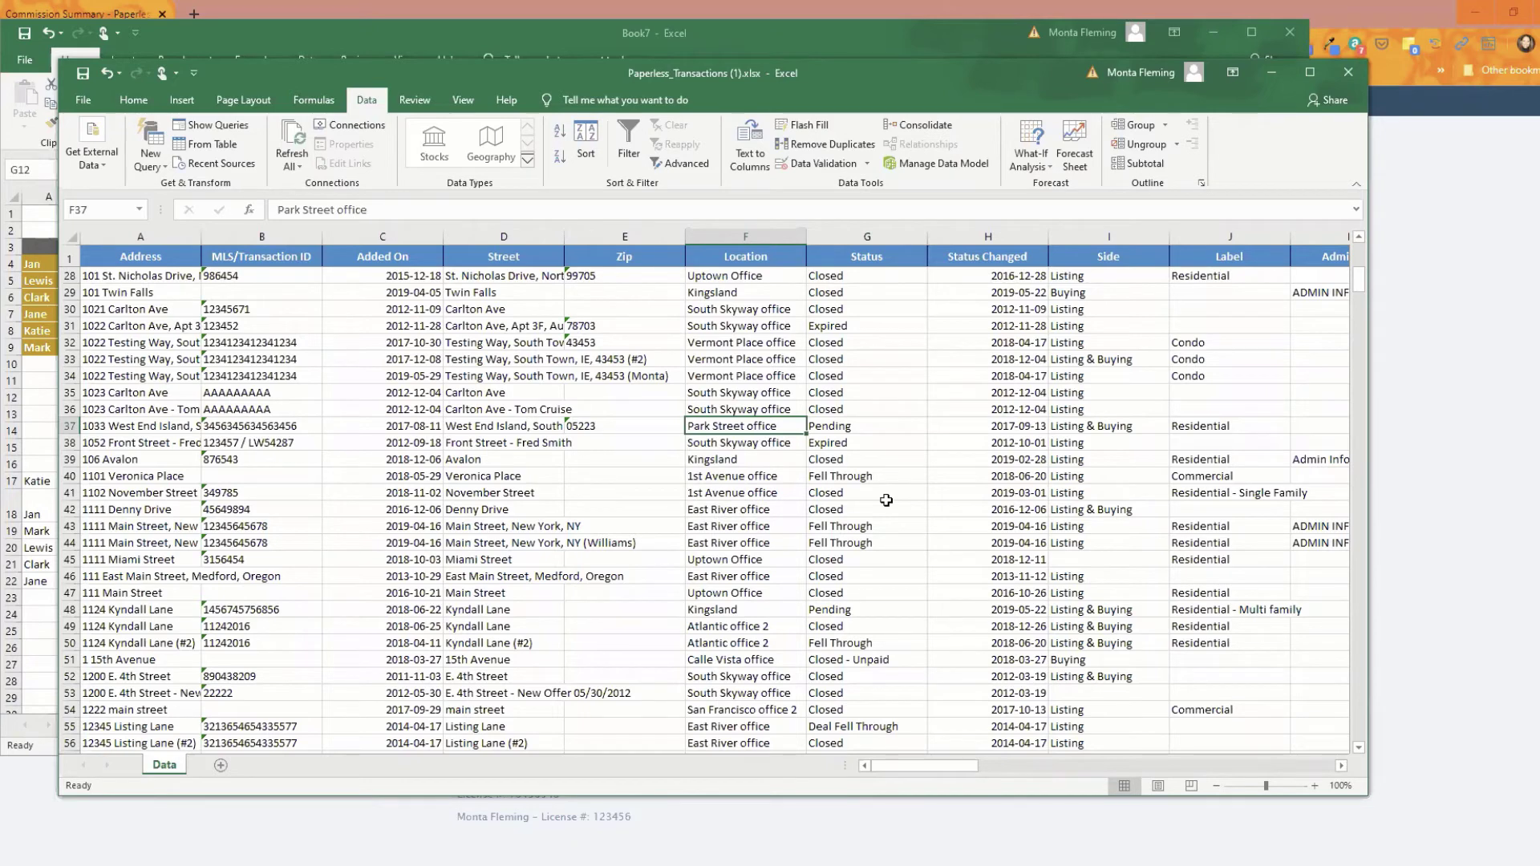
Step: Set the Status in G39 to Withdrawn from the pick list of the column's existing entries
left_click(872, 459)
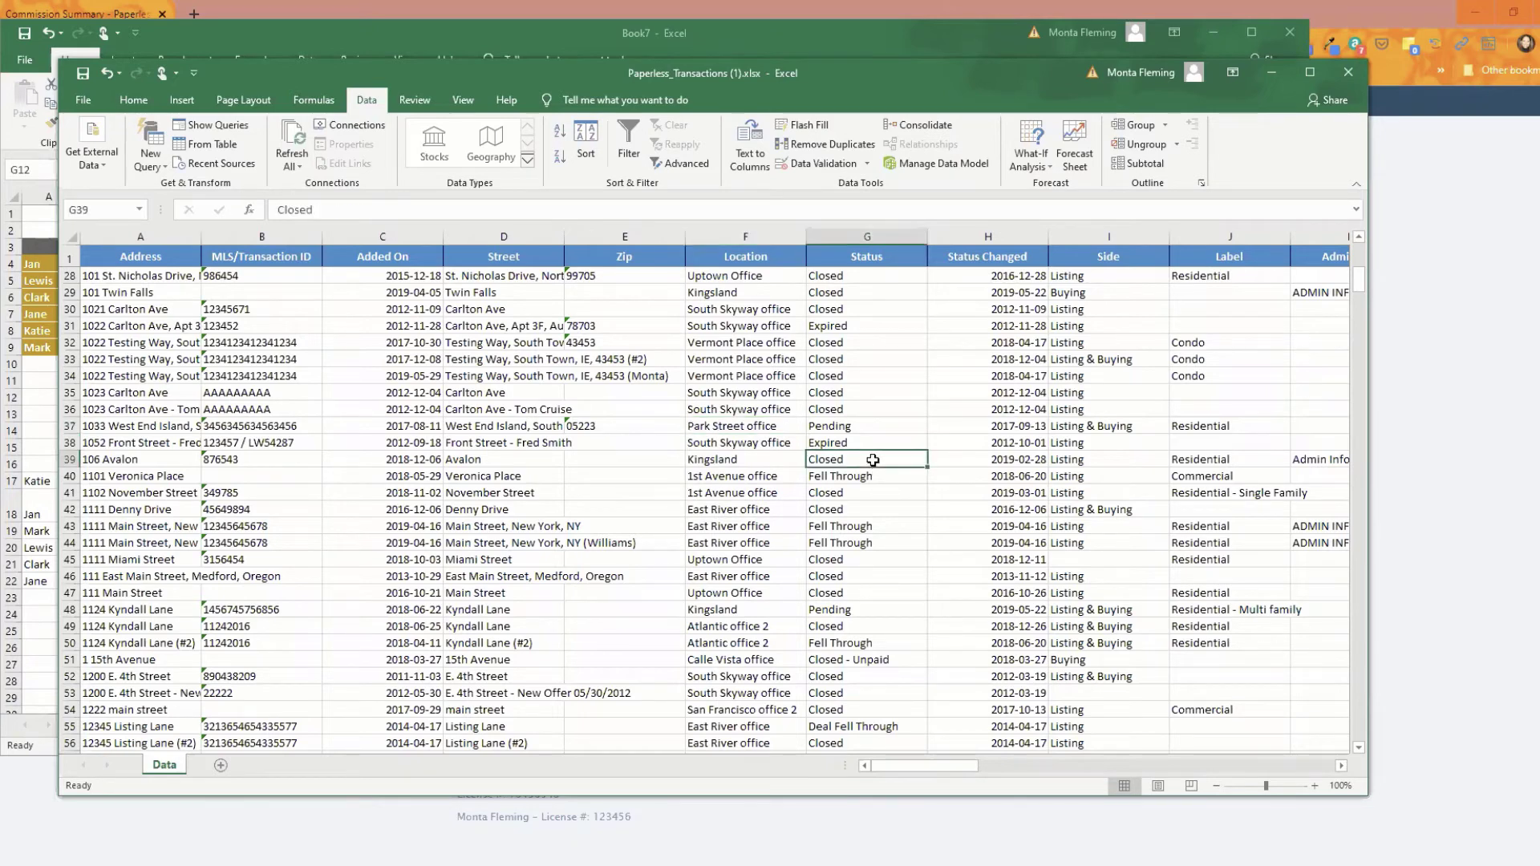
key("alt+Down")
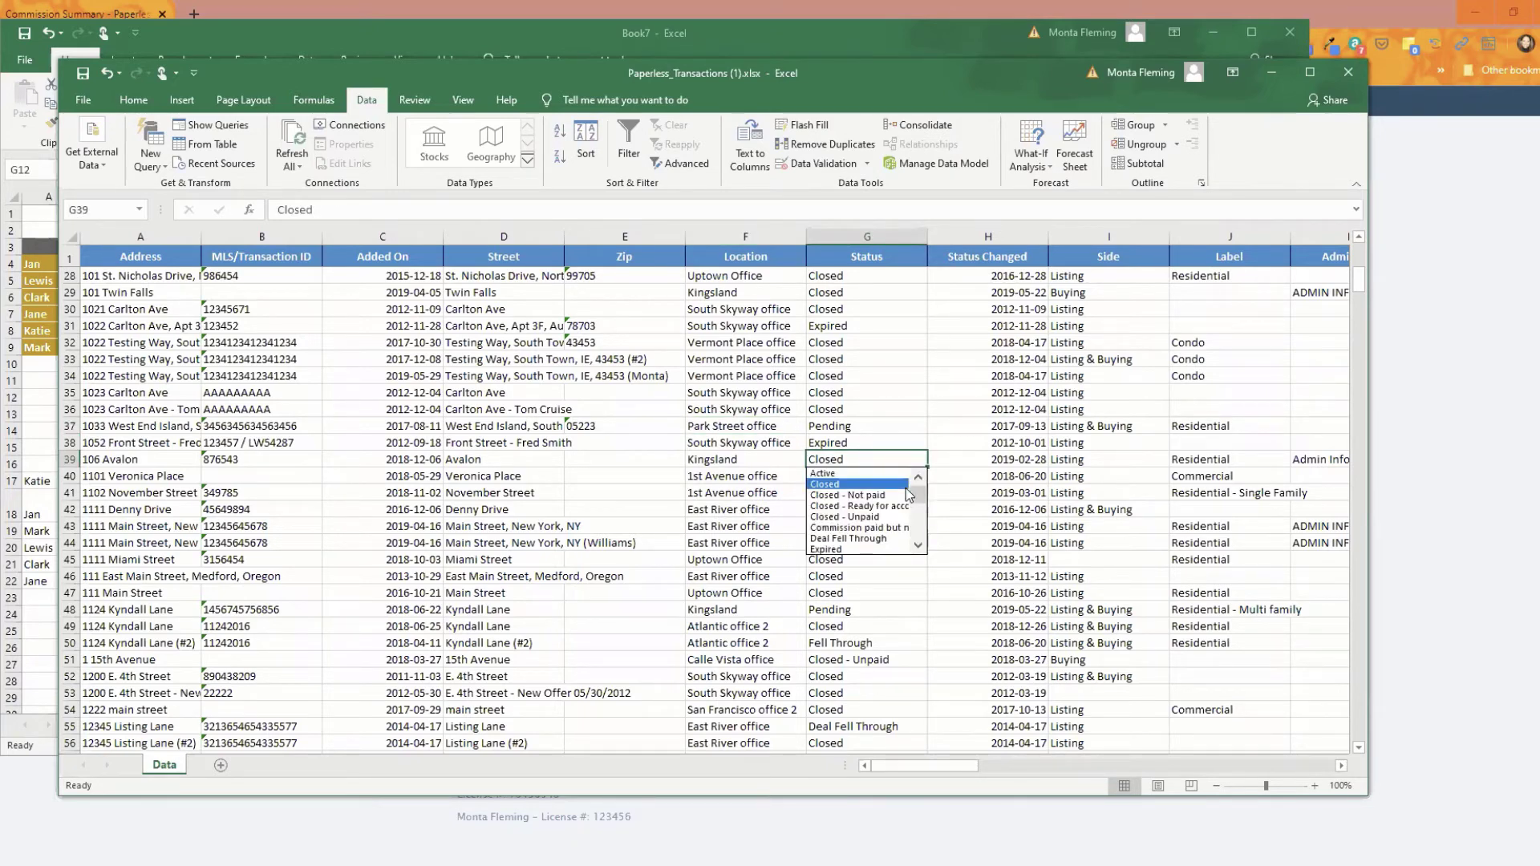
left_click_drag(918, 495, 922, 545)
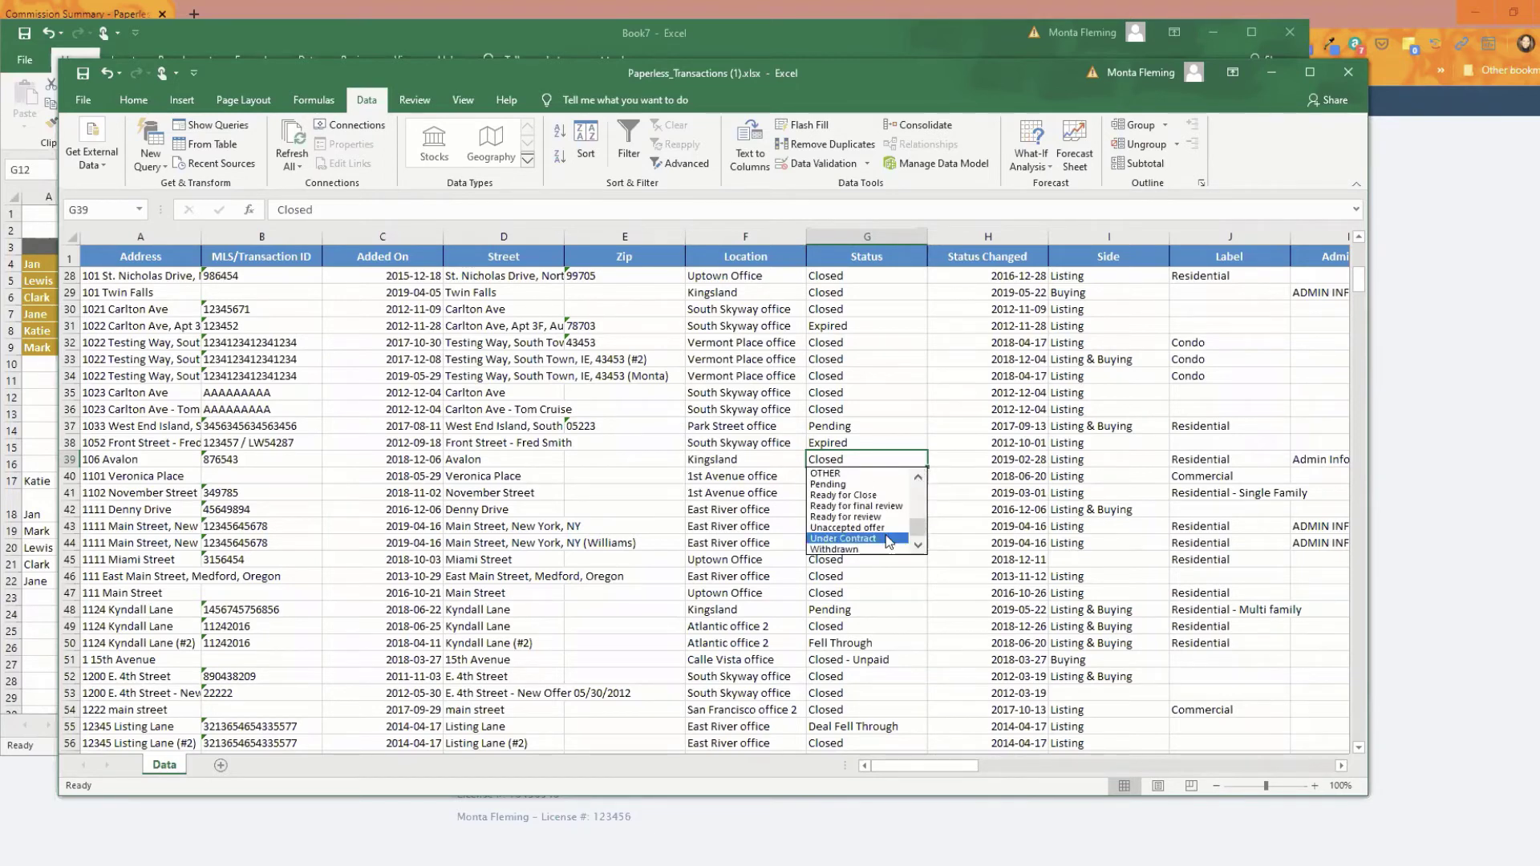
left_click(836, 546)
left_click(945, 508)
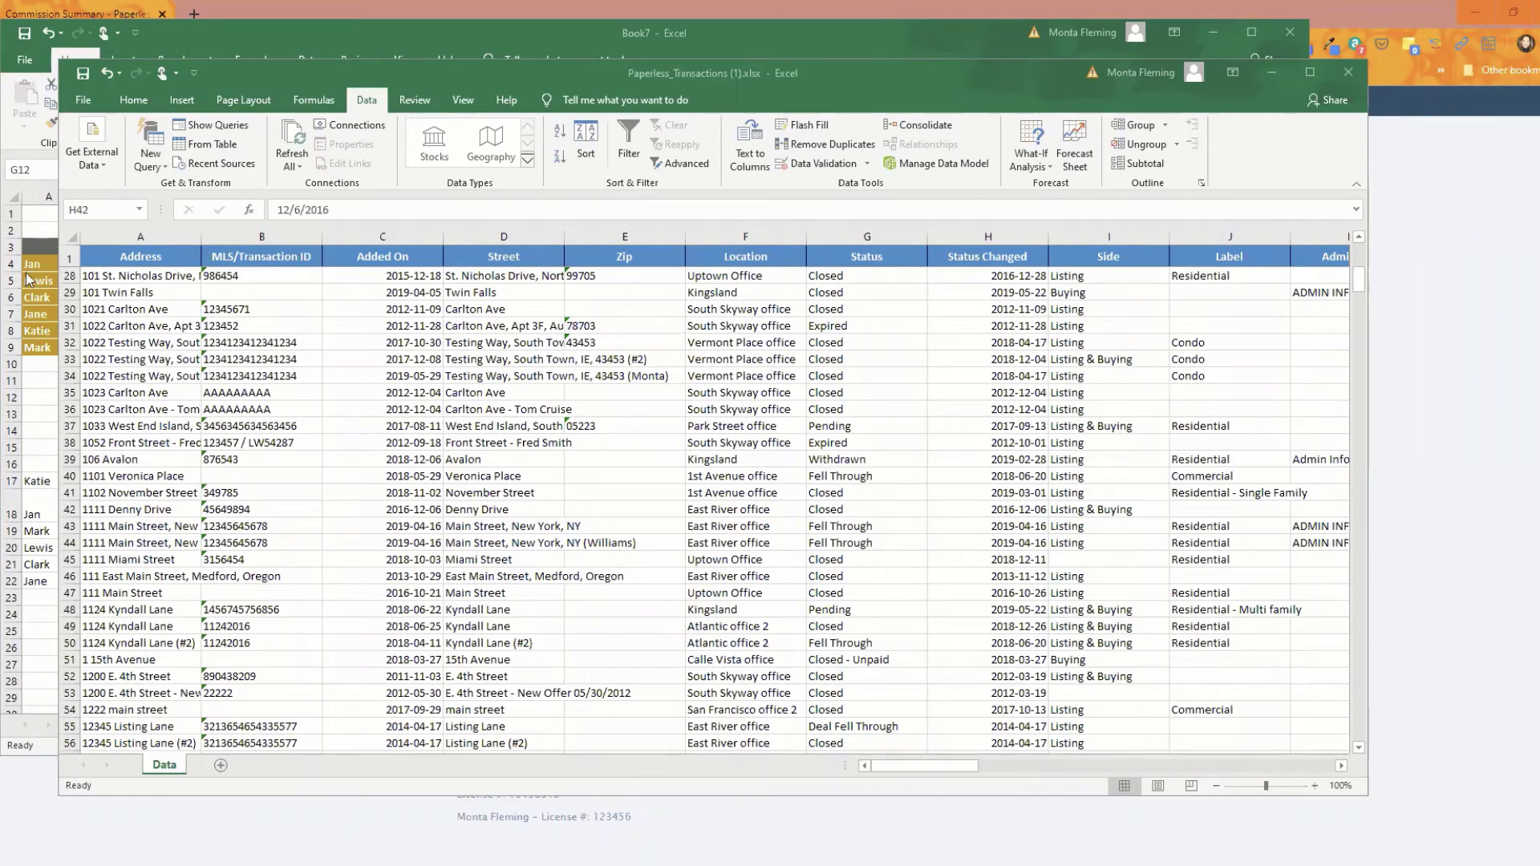
Step: Return to the Book7 workbook, enter "xzx" in L10, and undo that entry
left_click(45, 422)
left_click(635, 364)
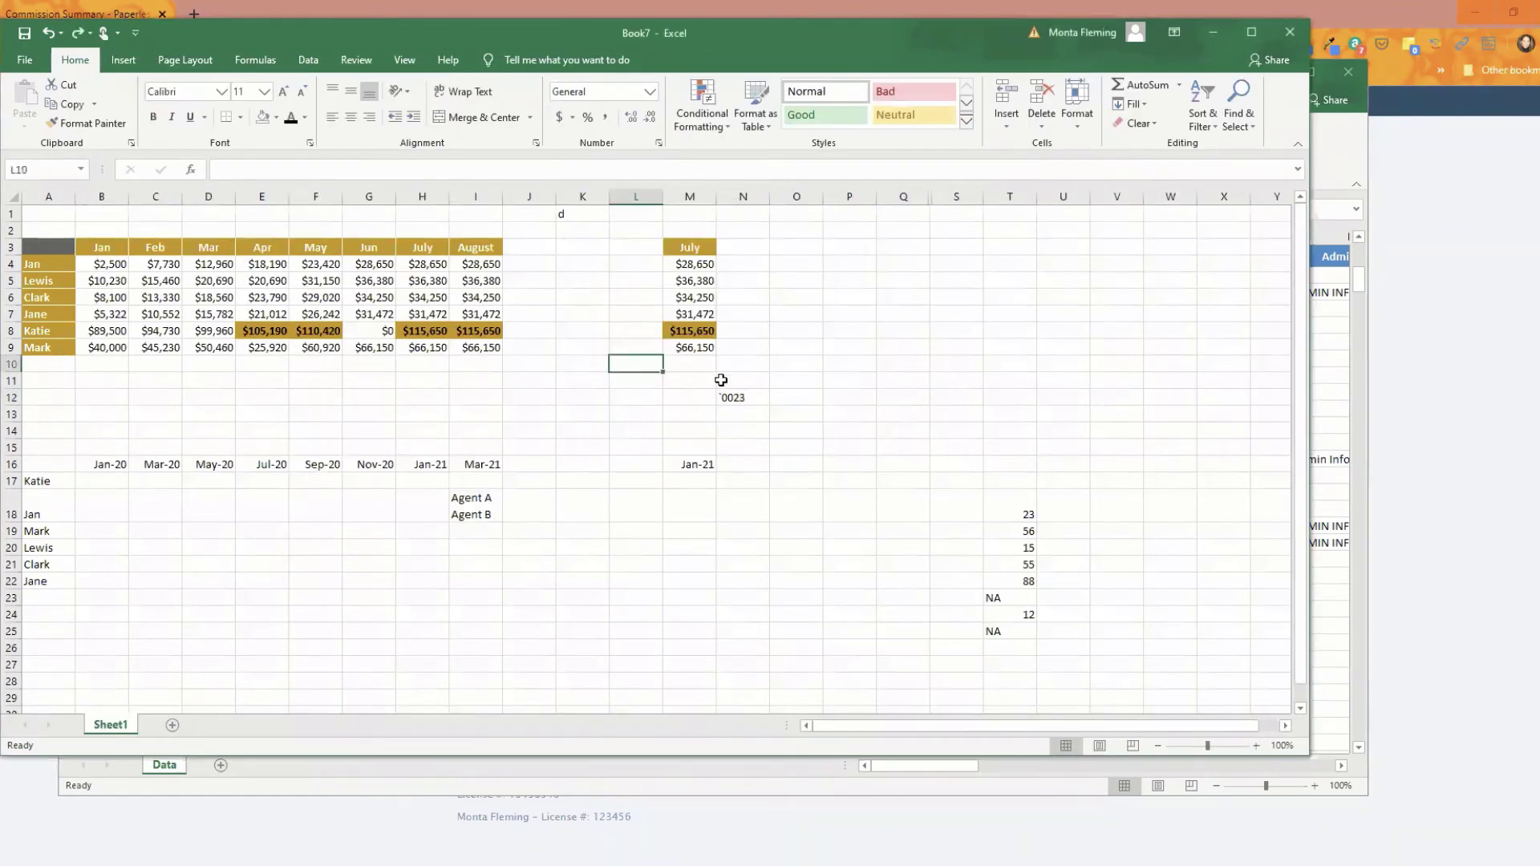
type("xzx")
left_click(714, 481)
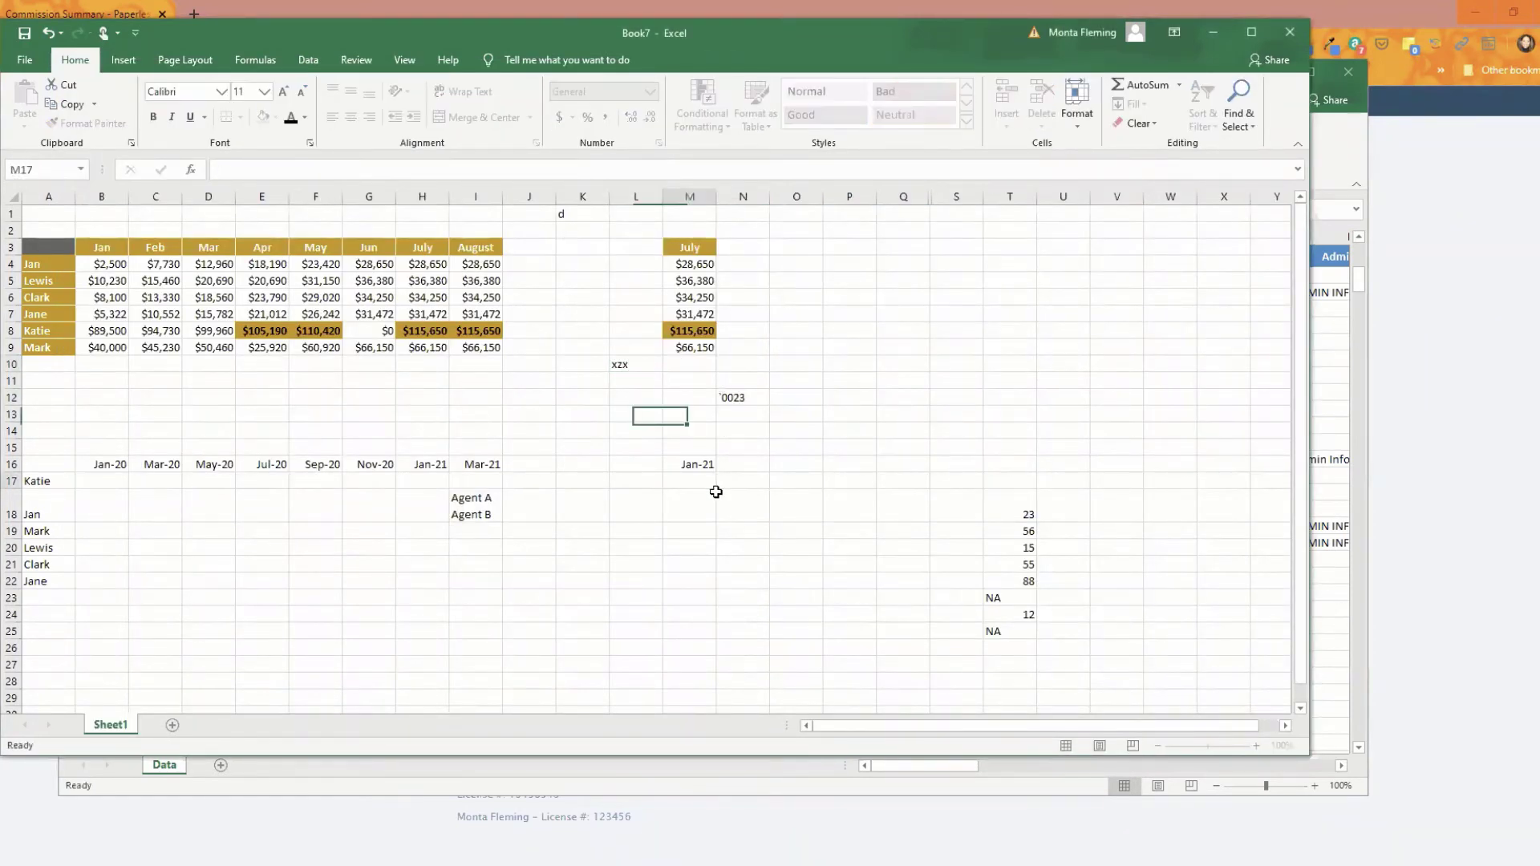
key("ctrl+z")
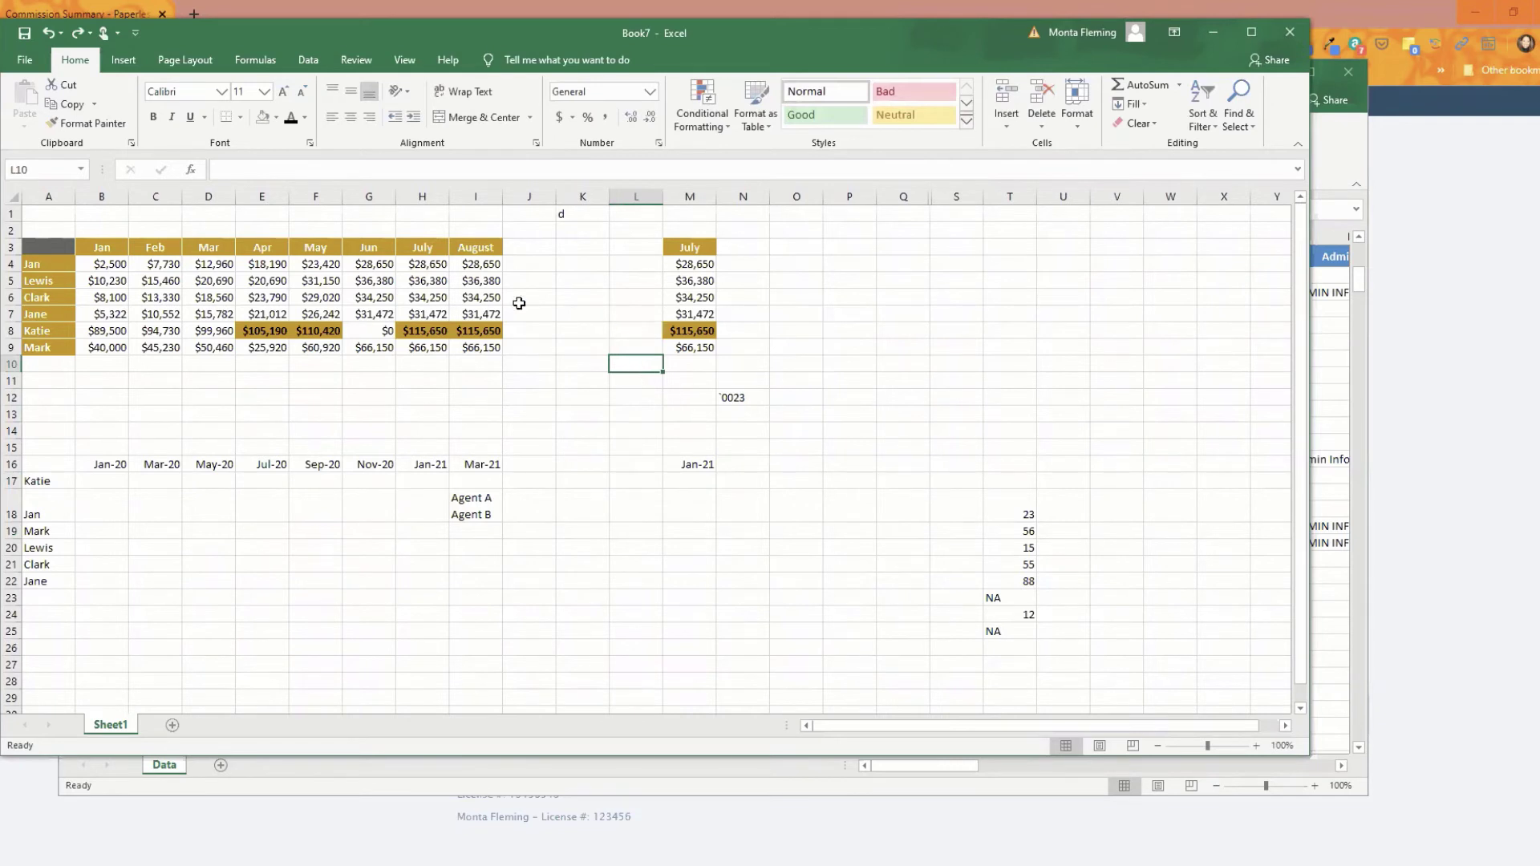
Step: Undo the action history back through the Sort preceding the first drag and drop, and redo everything through the "xzx" entry in L10
left_click(63, 35)
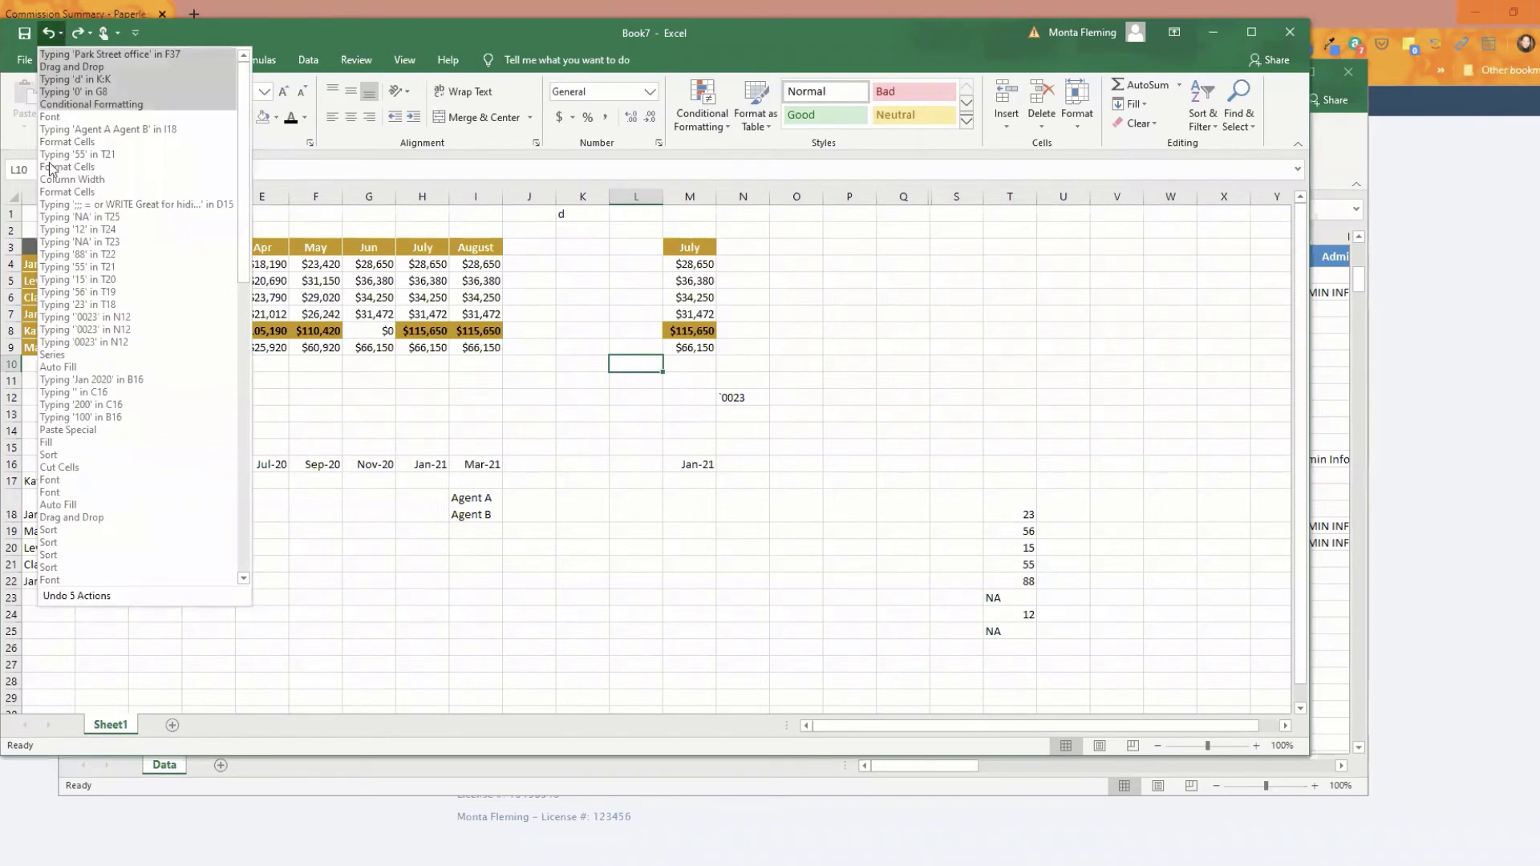
left_click(88, 528)
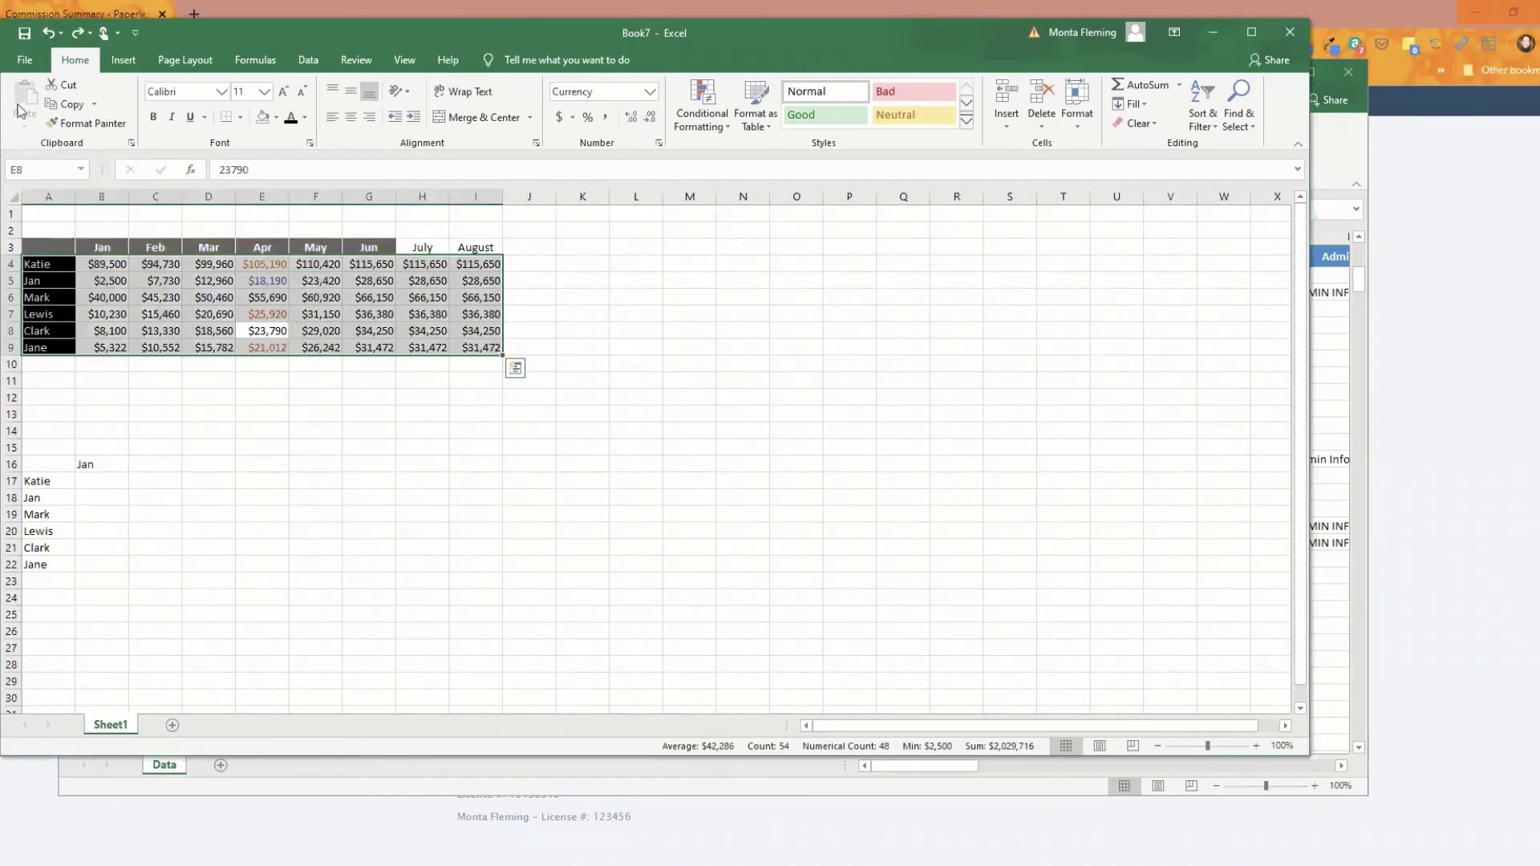
left_click(90, 34)
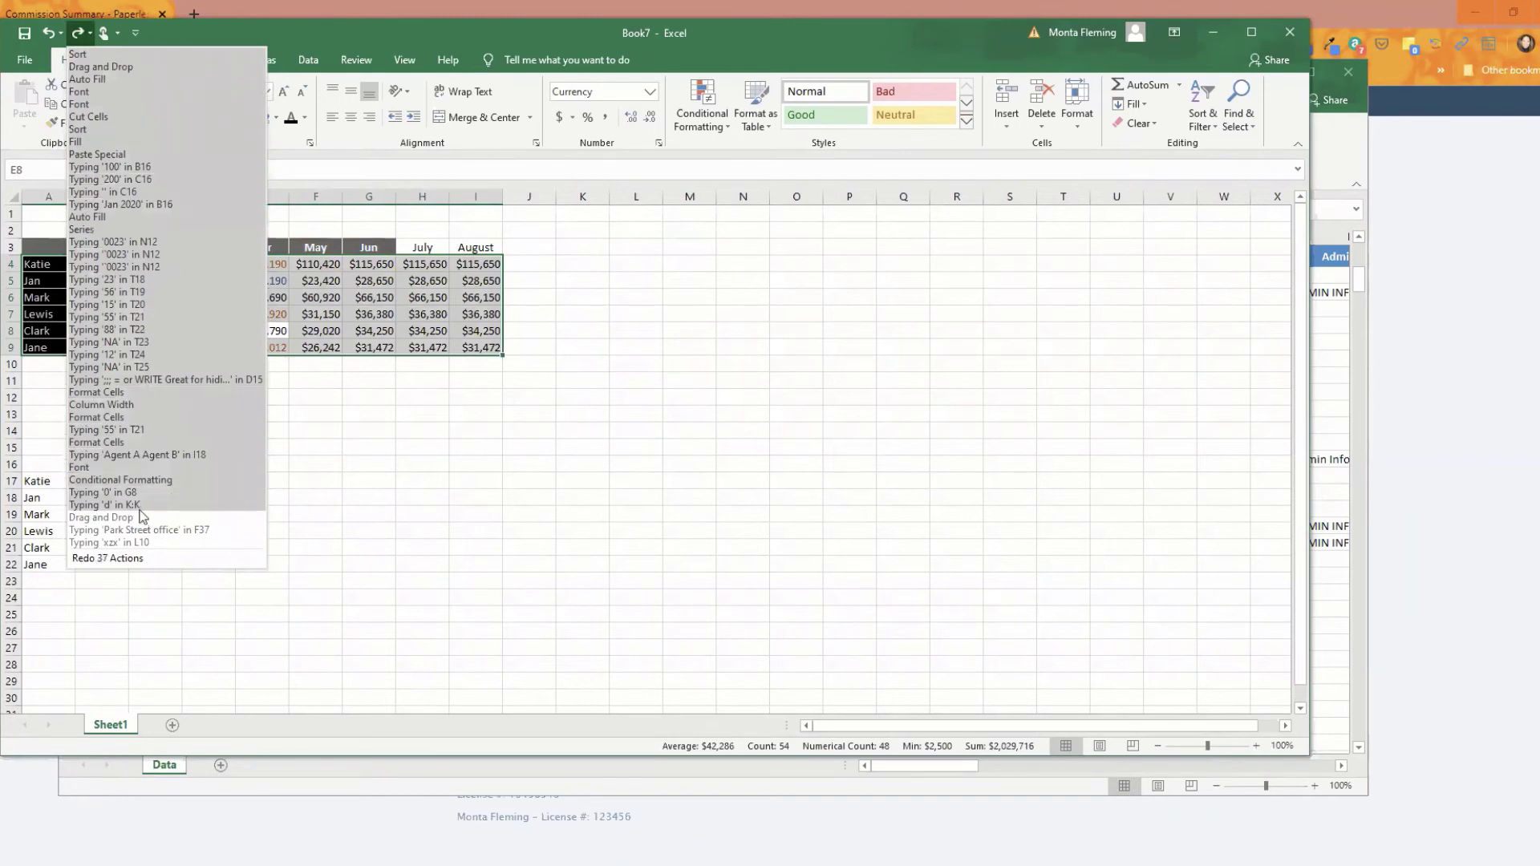
left_click(134, 545)
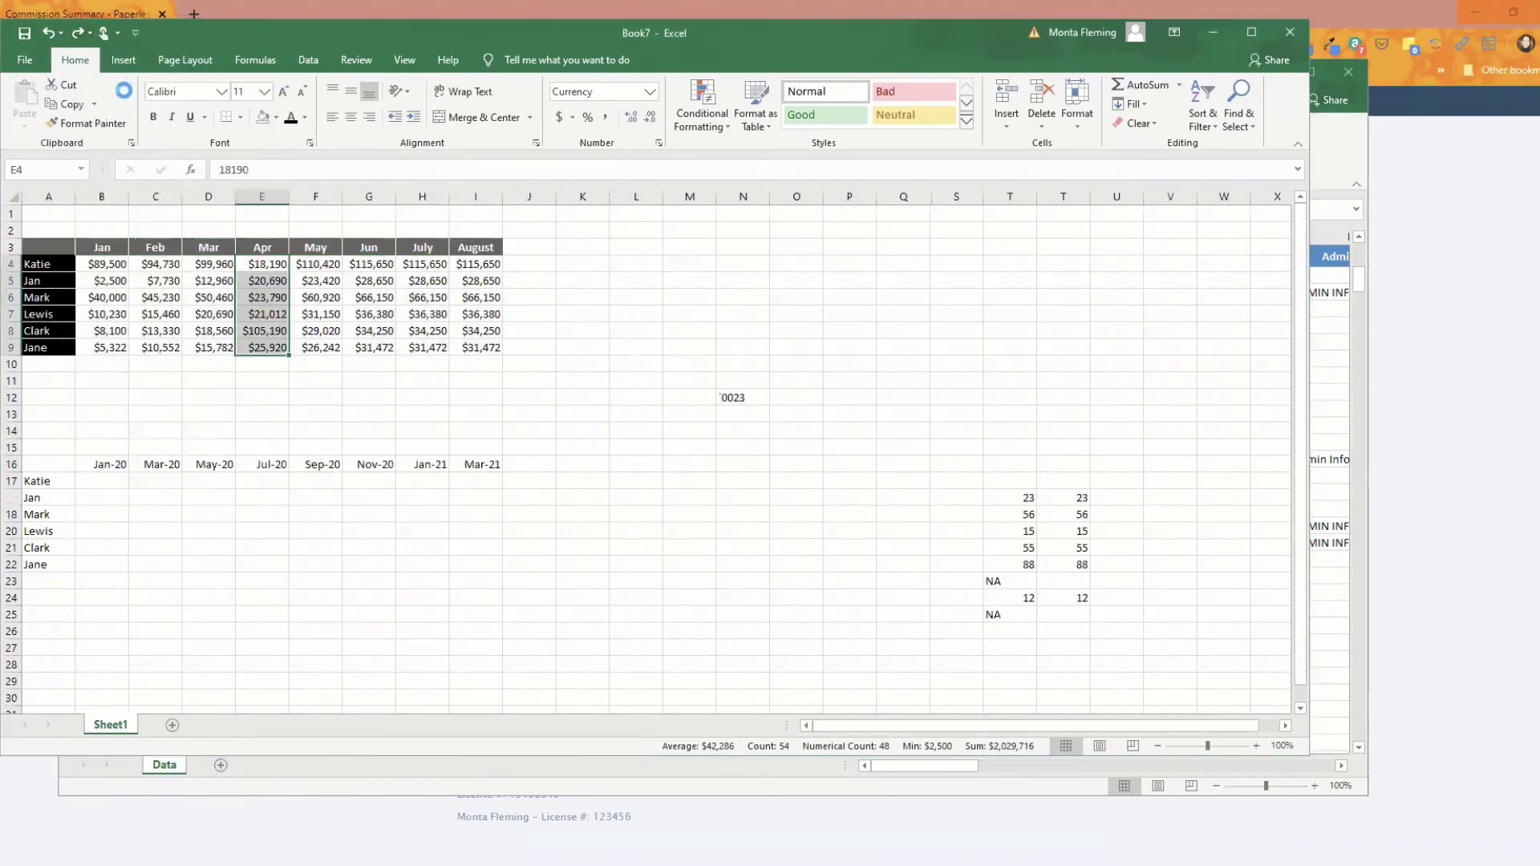
left_click(62, 34)
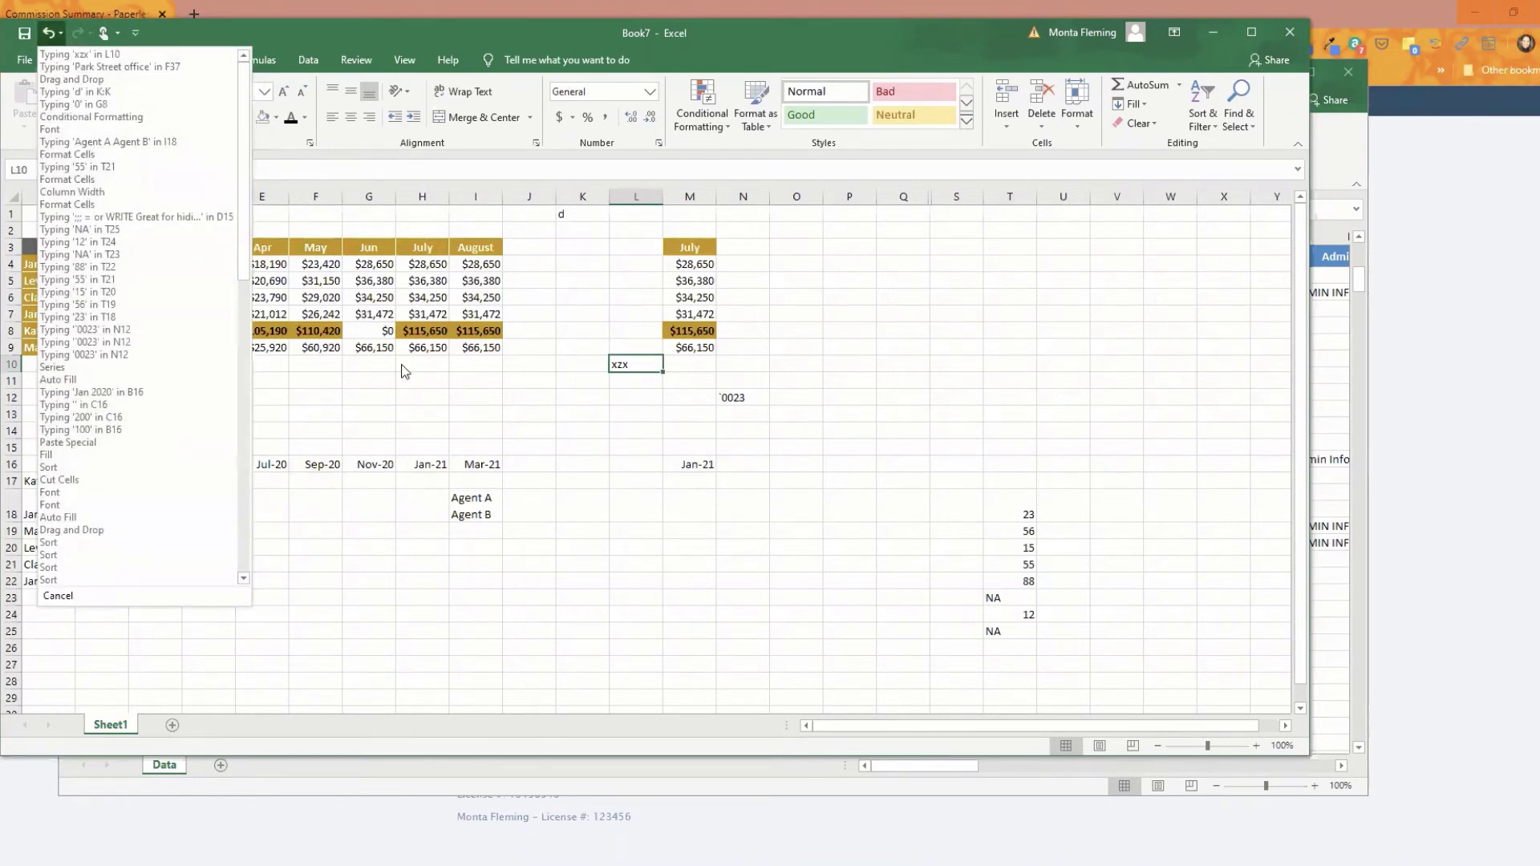
left_click(441, 531)
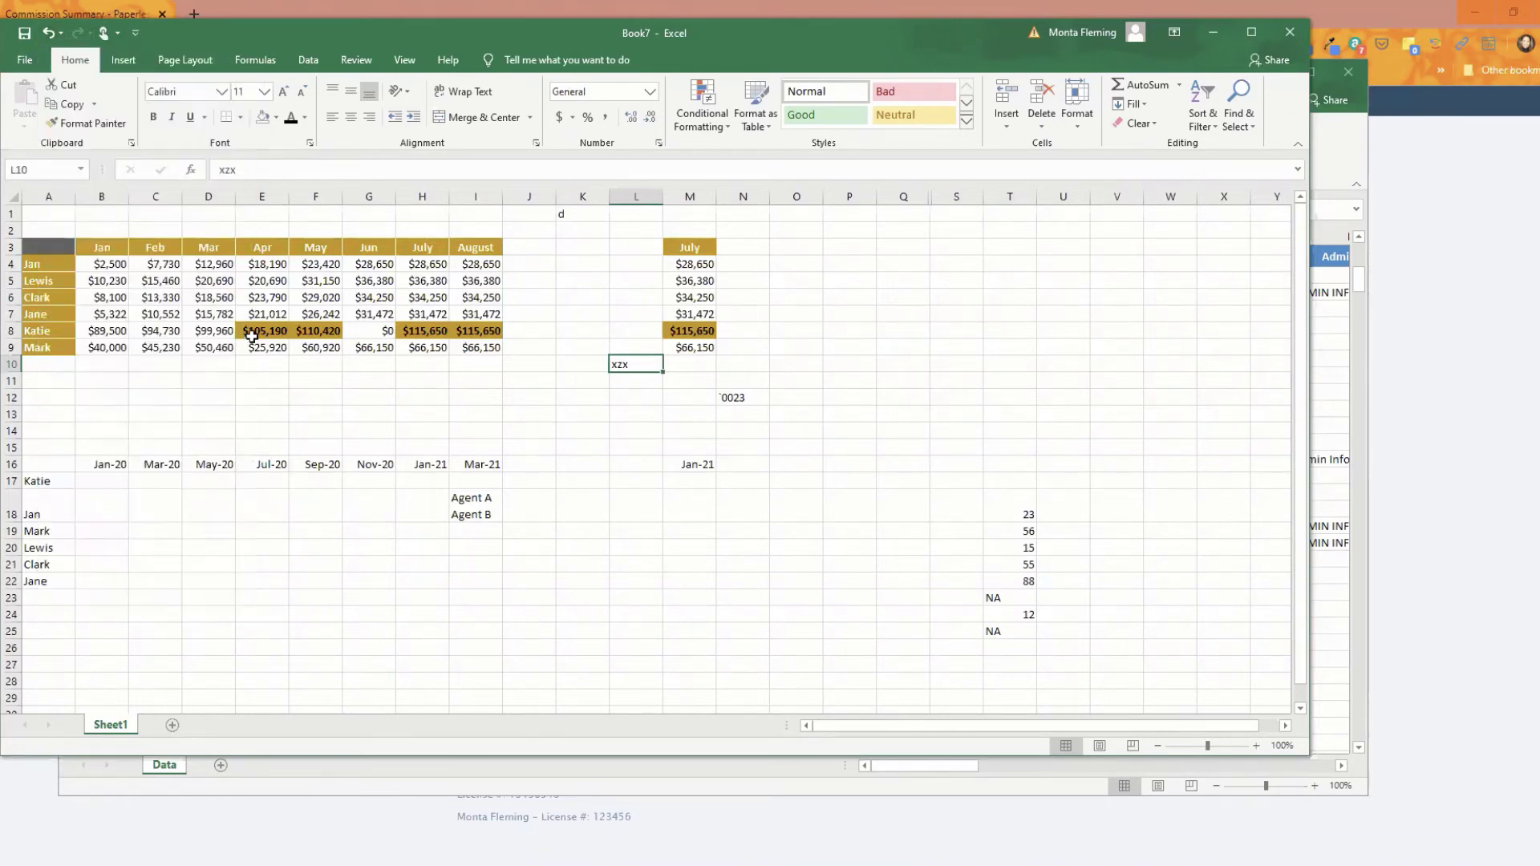
Step: Undo the action history back through the Conditional Formatting entry, and look over the redo and undo lists
left_click(61, 33)
key("Return")
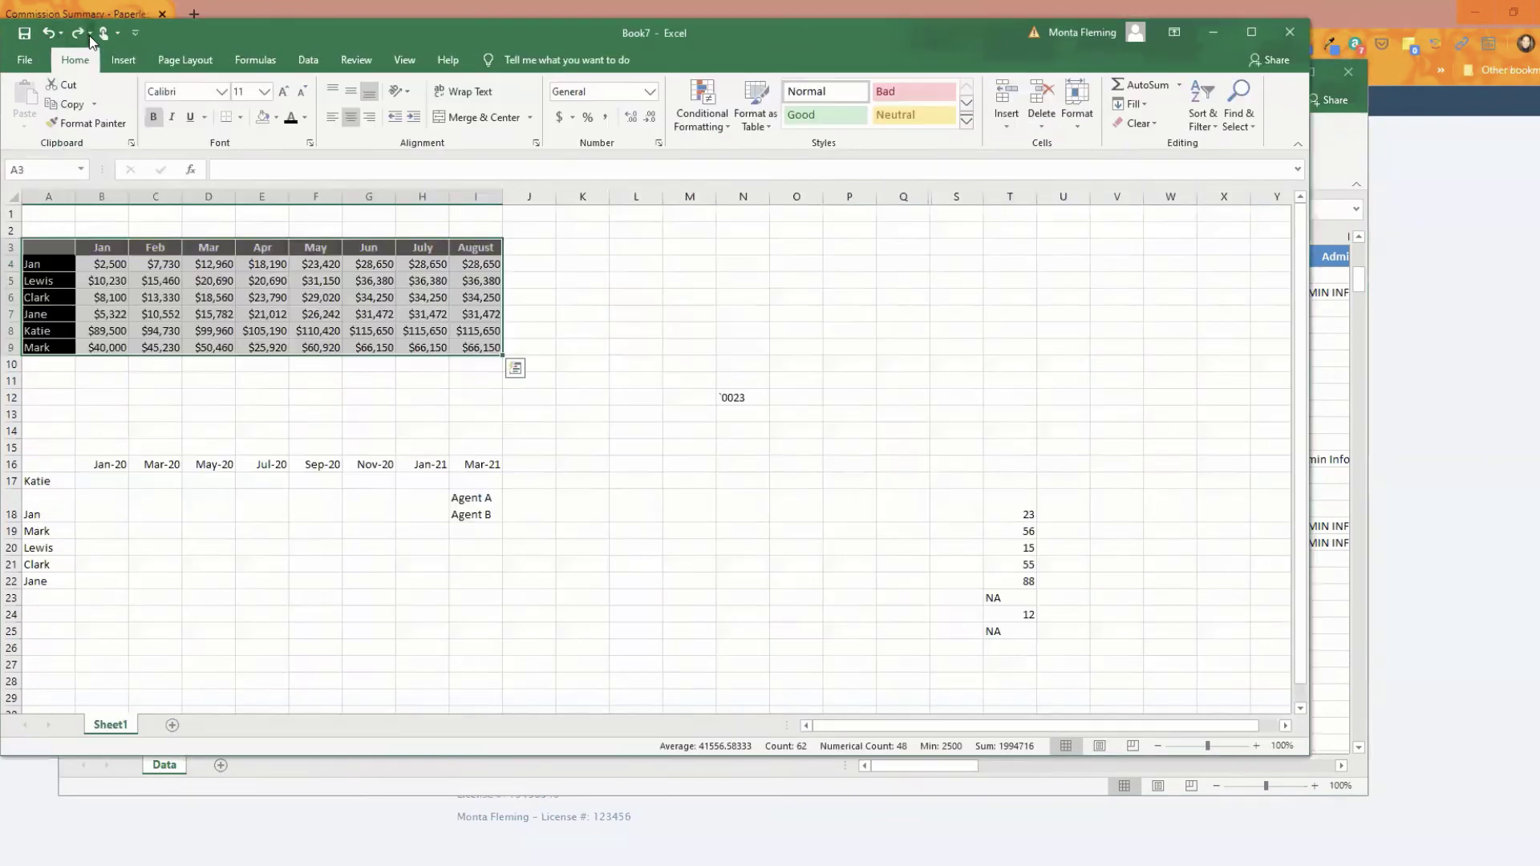
left_click(89, 32)
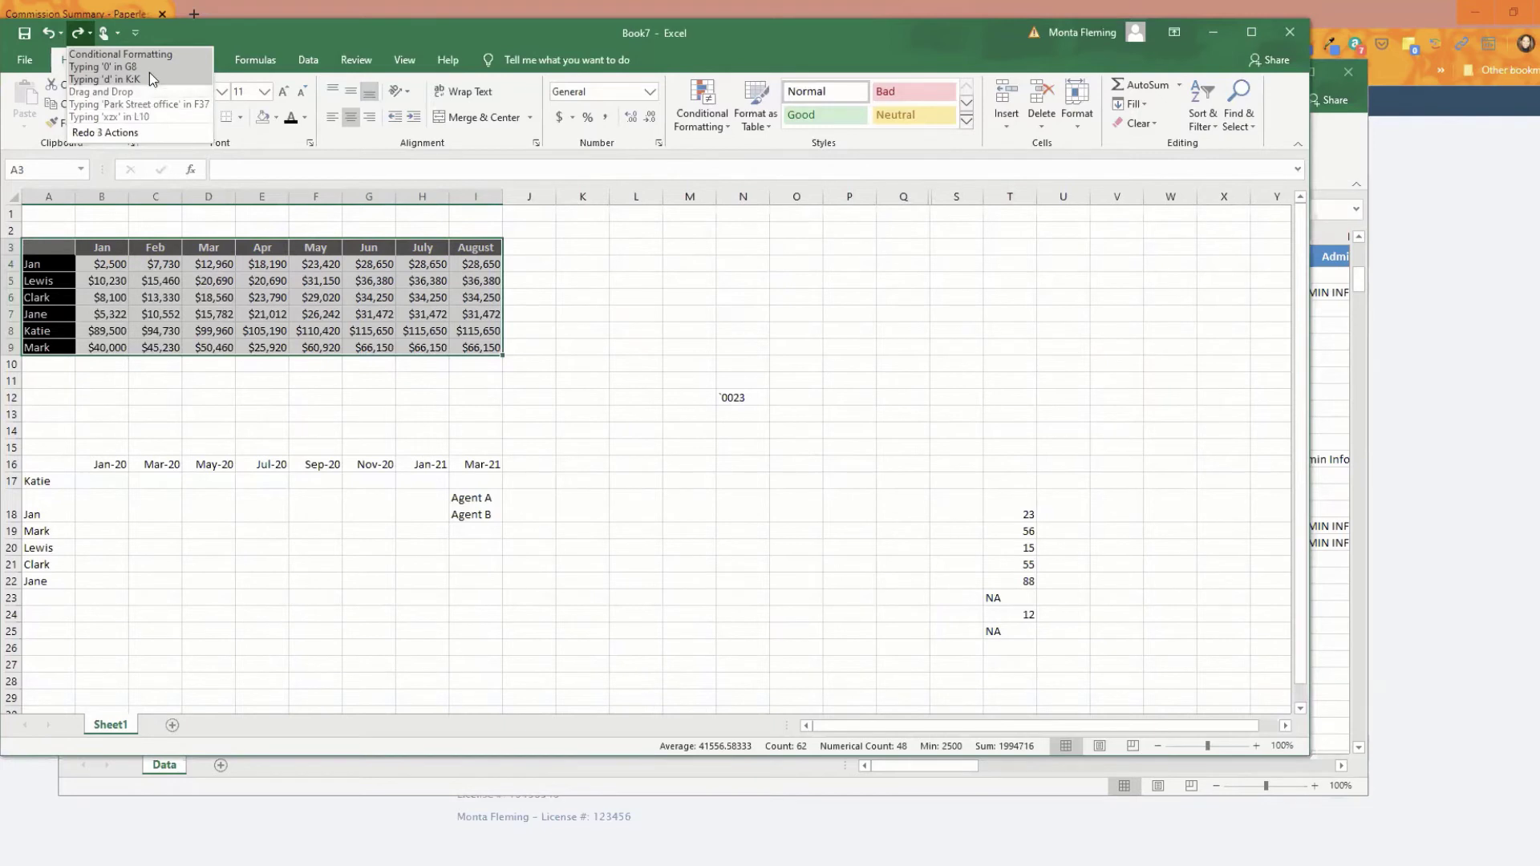
left_click(700, 343)
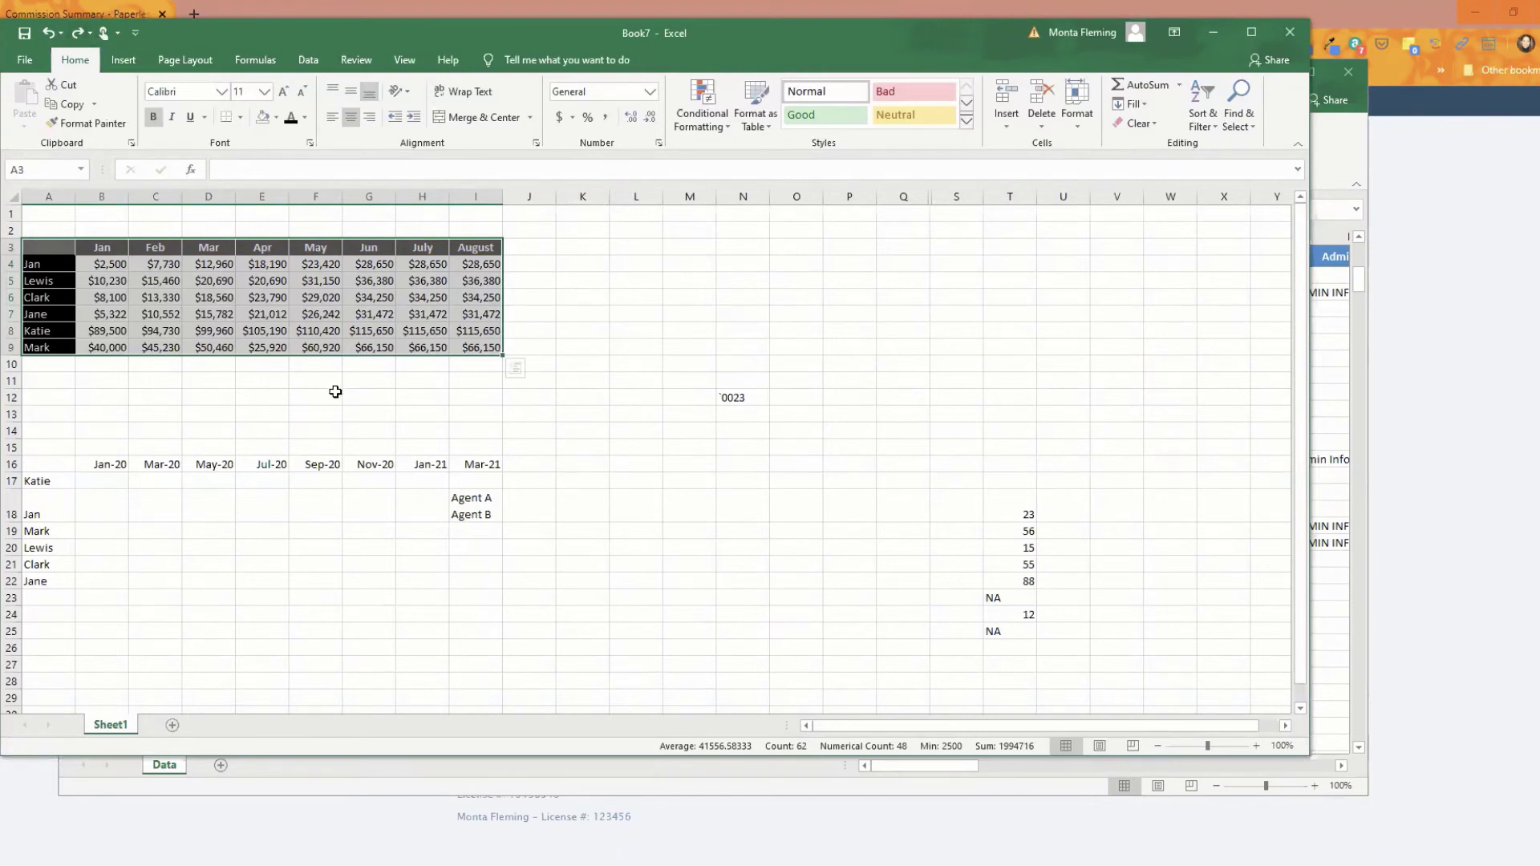
left_click(61, 33)
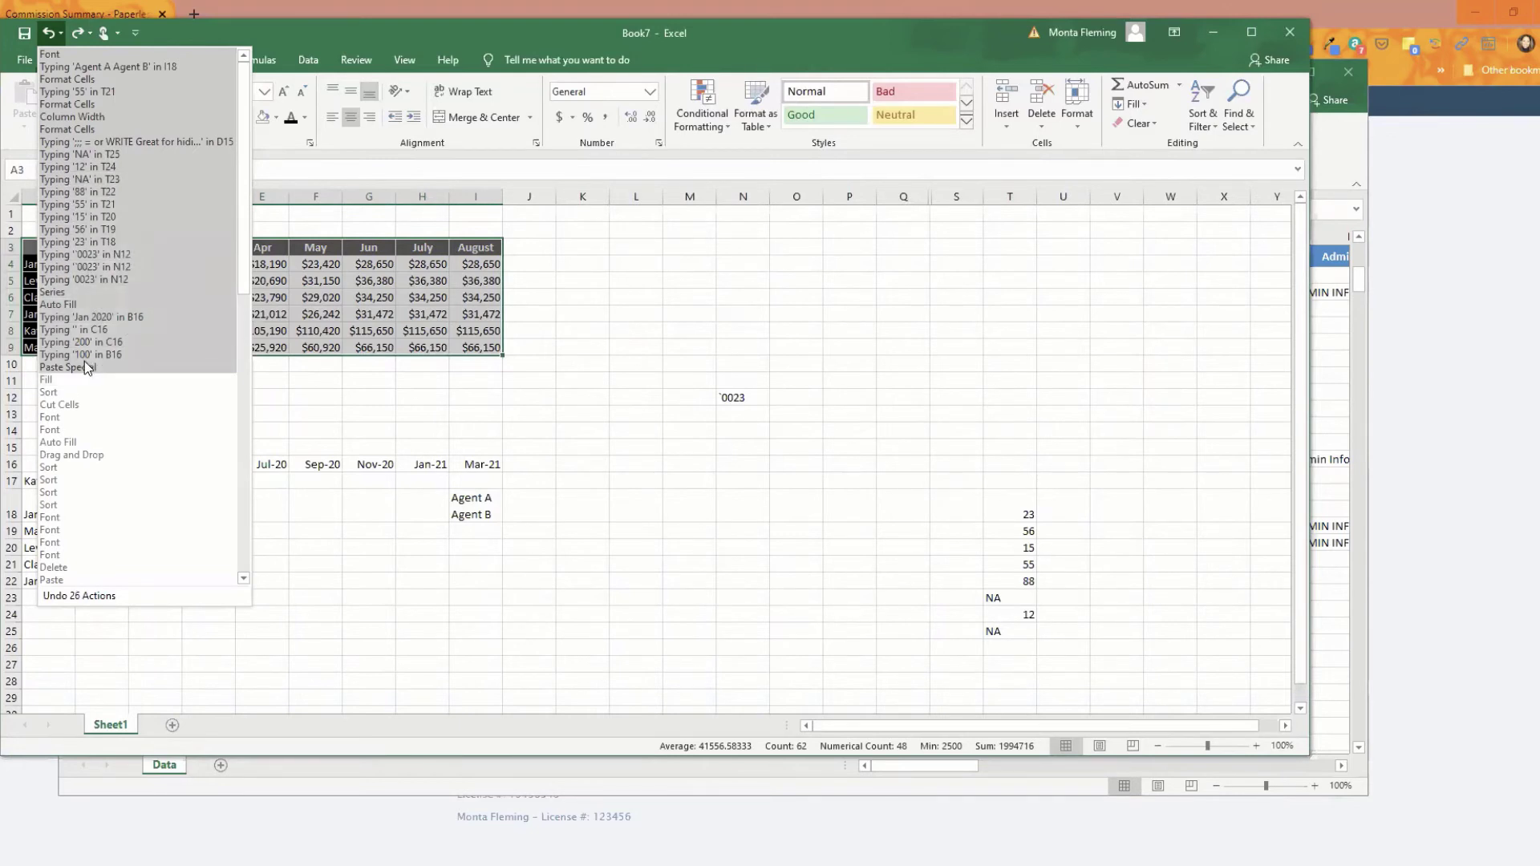
left_click(90, 34)
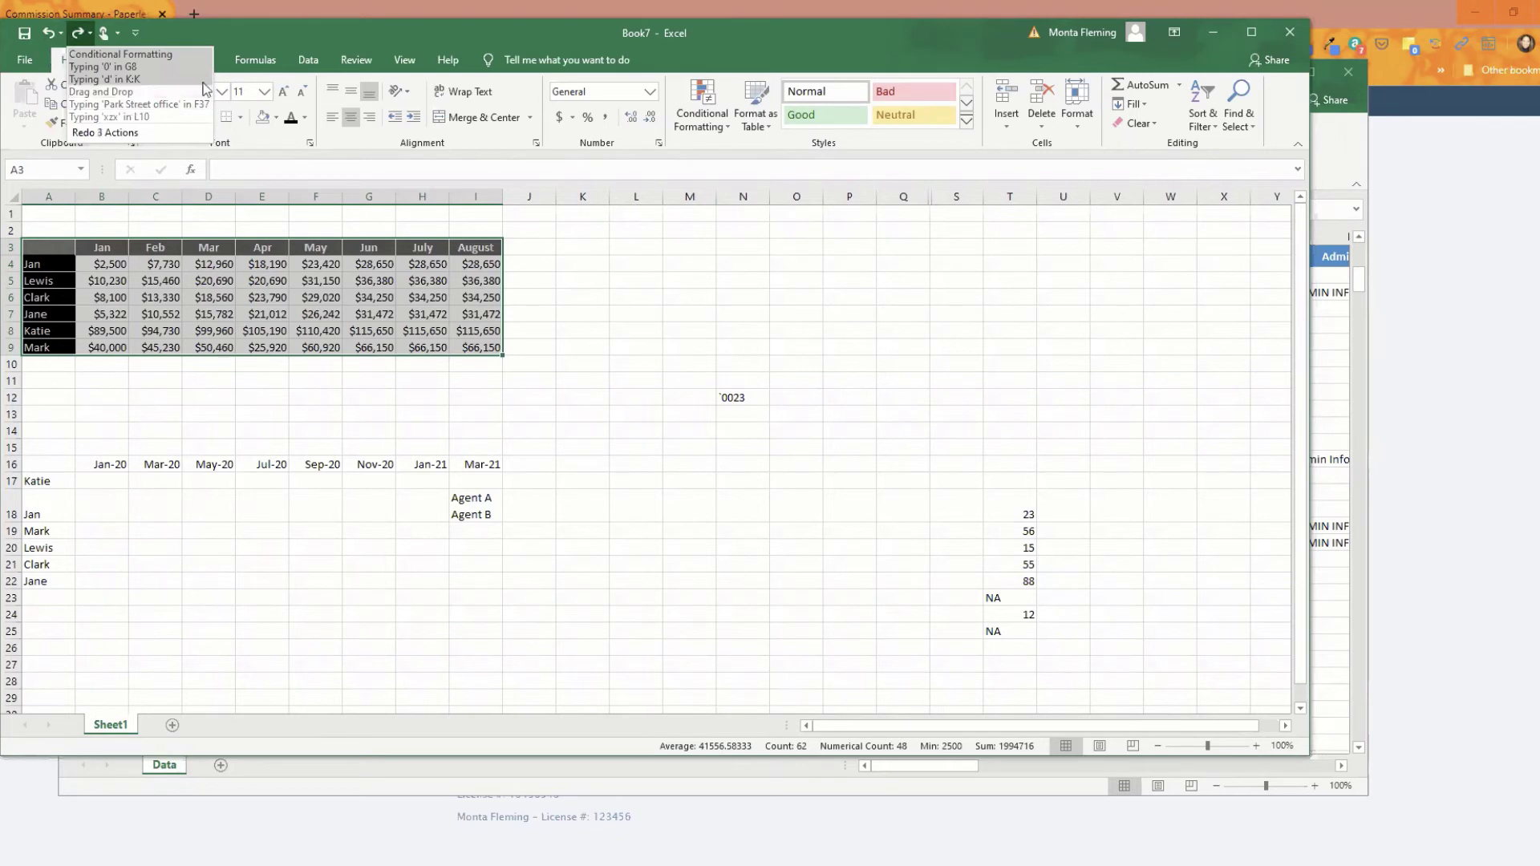
left_click(678, 339)
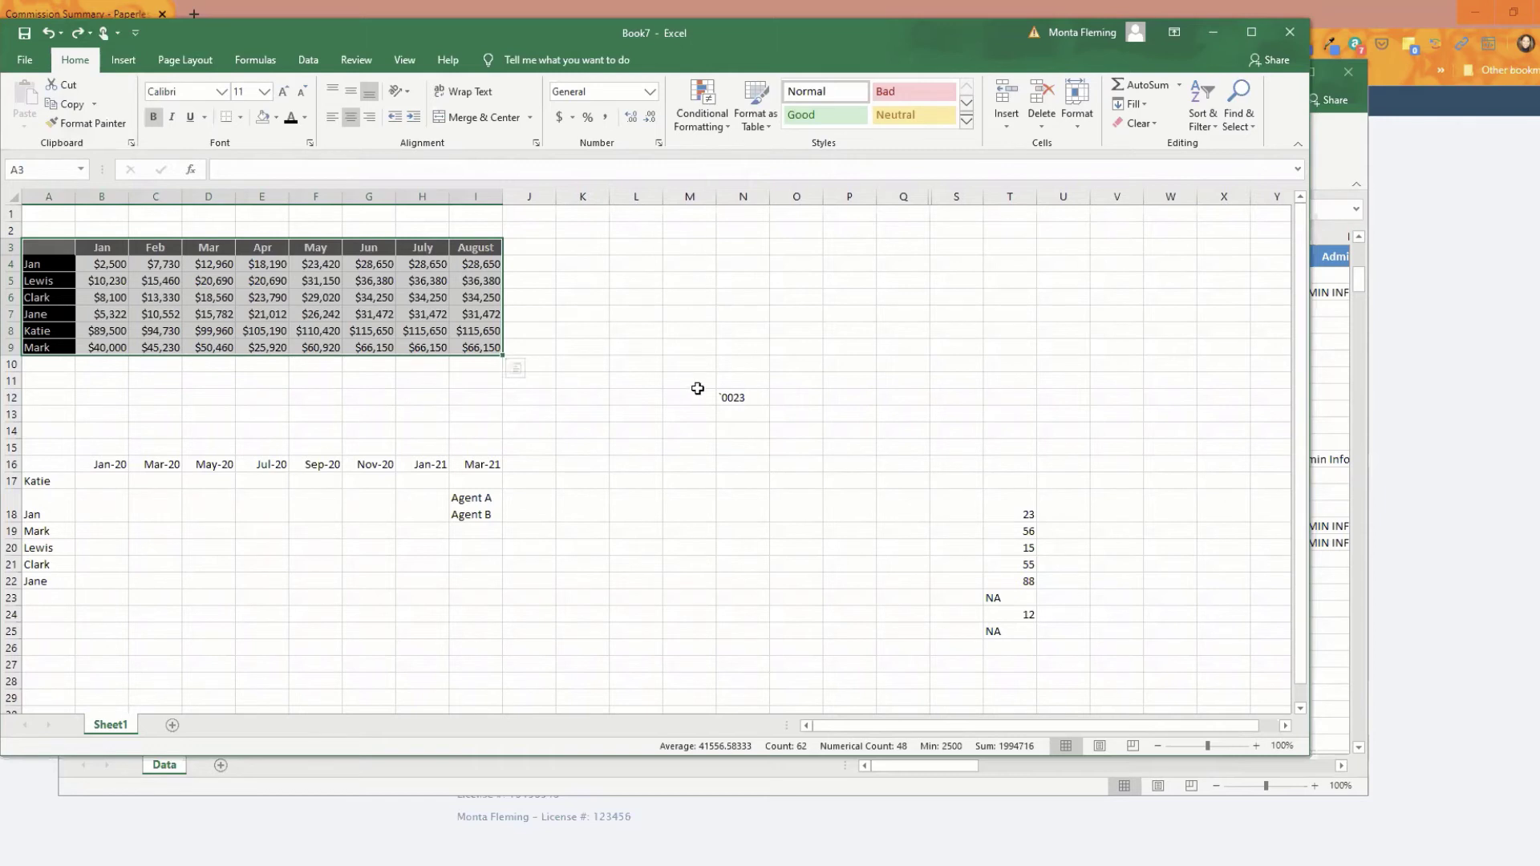
Step: Undo the last Font change on the Apr values in E4:E9 and redo it
left_click(616, 412)
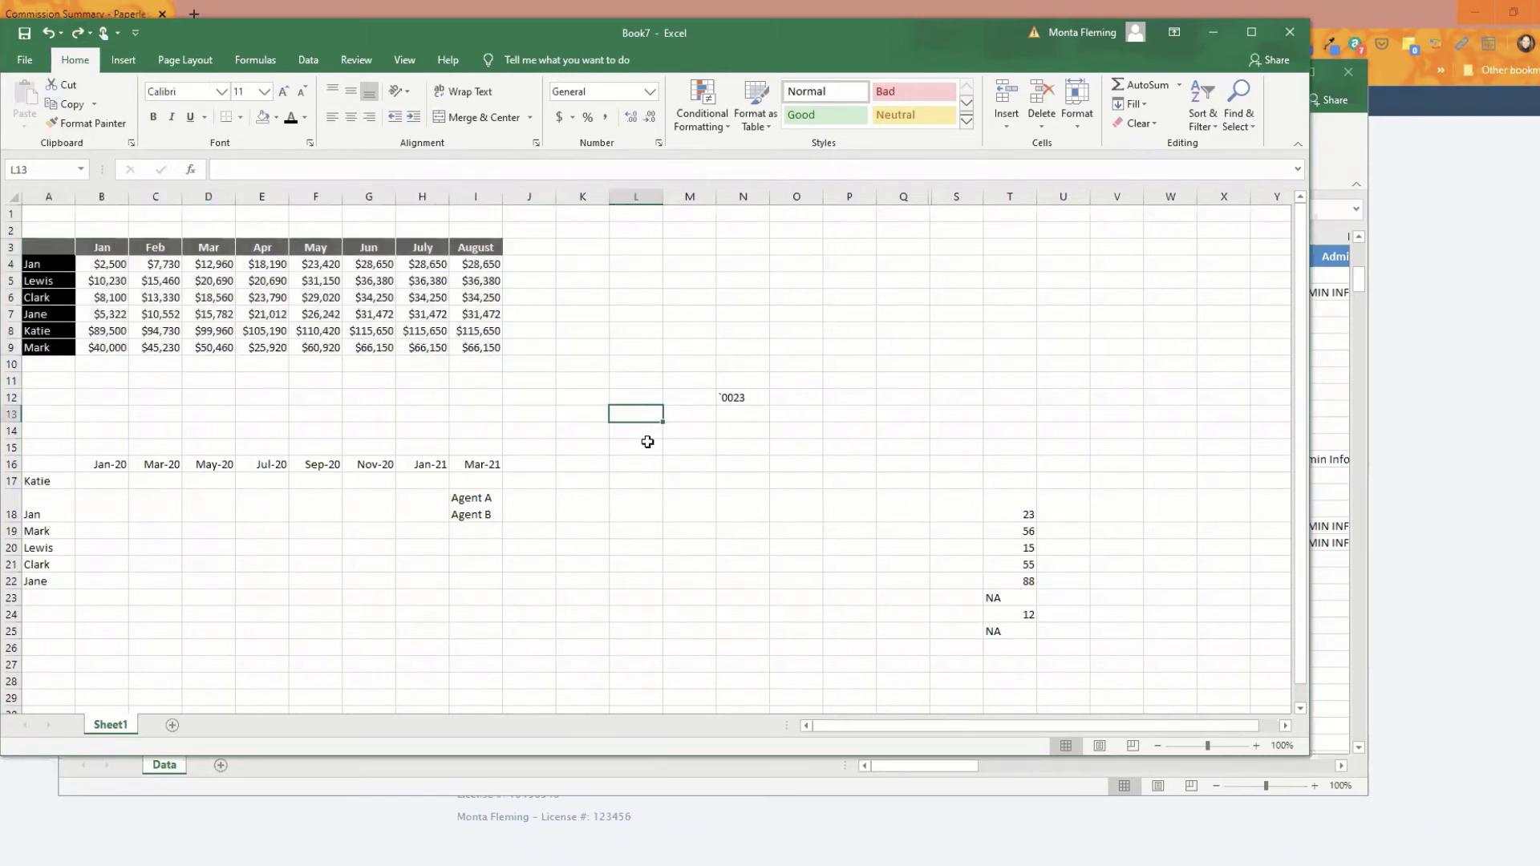
key("ctrl+z")
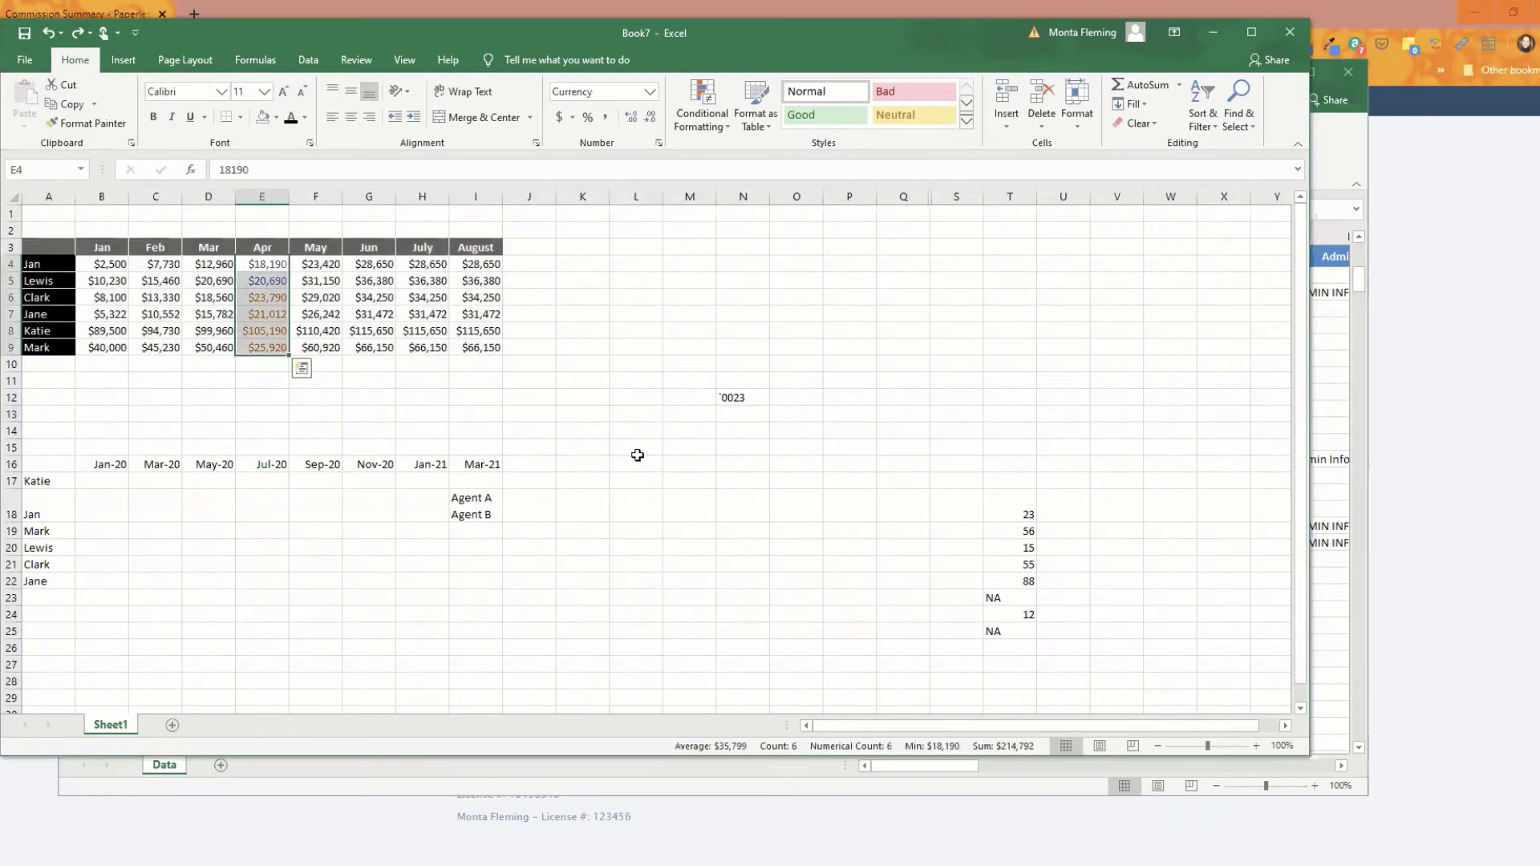
left_click(552, 447)
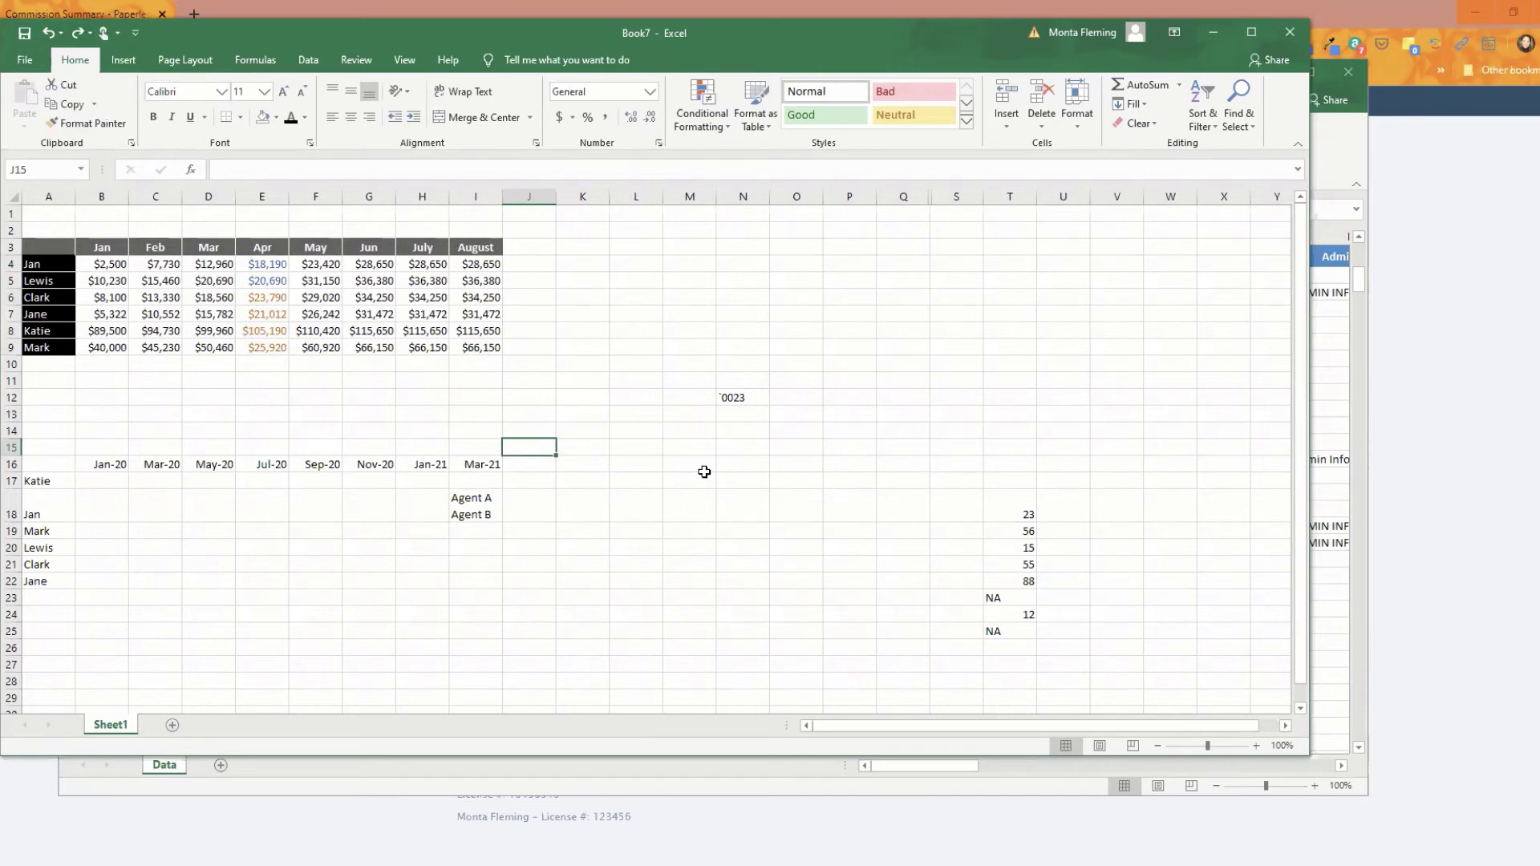
key("ctrl+z")
right_click(706, 471)
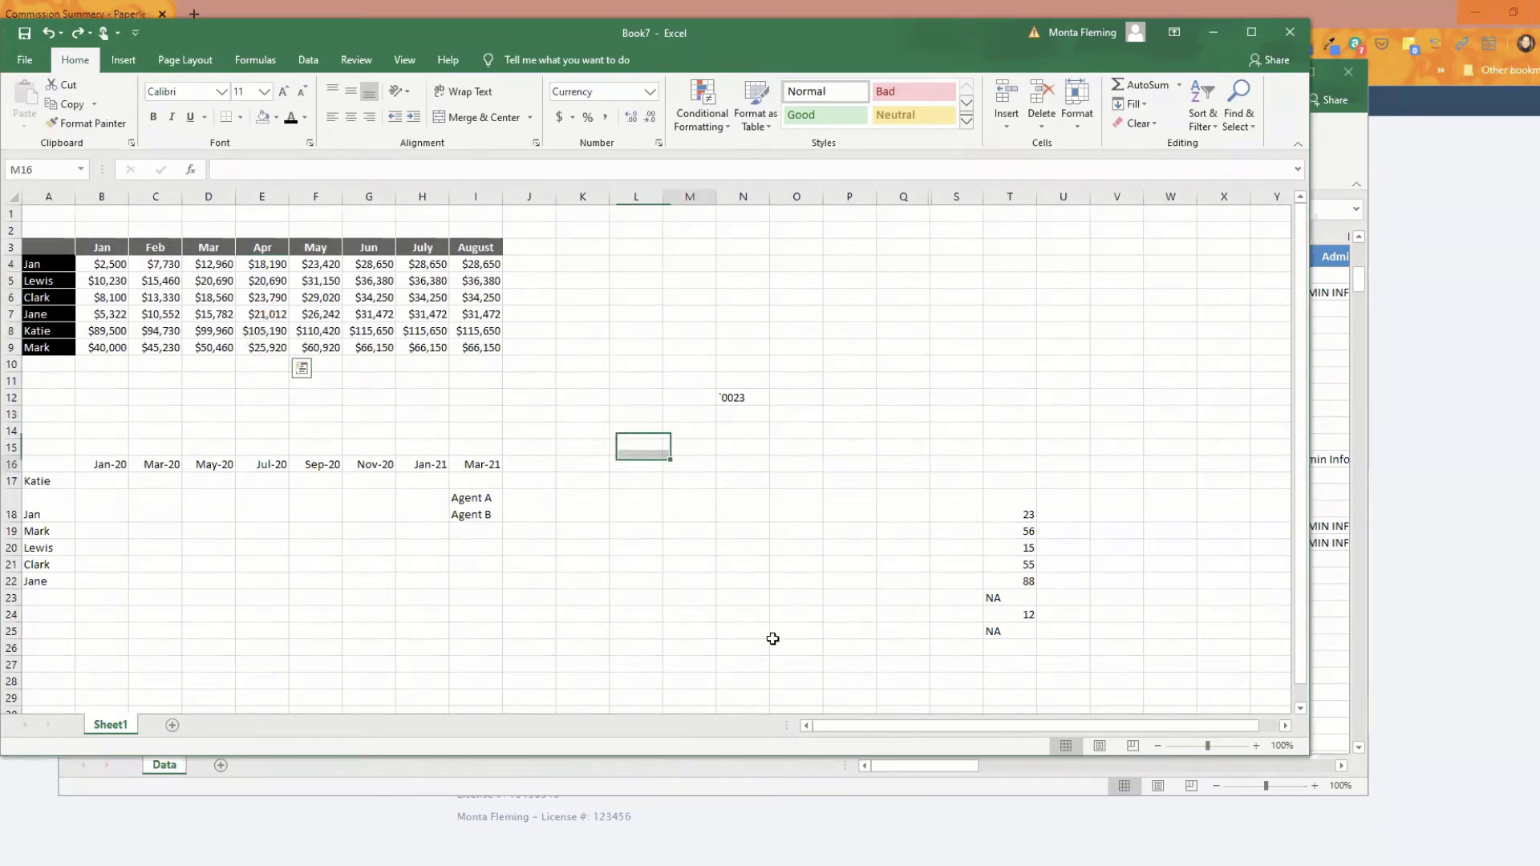
left_click(604, 451)
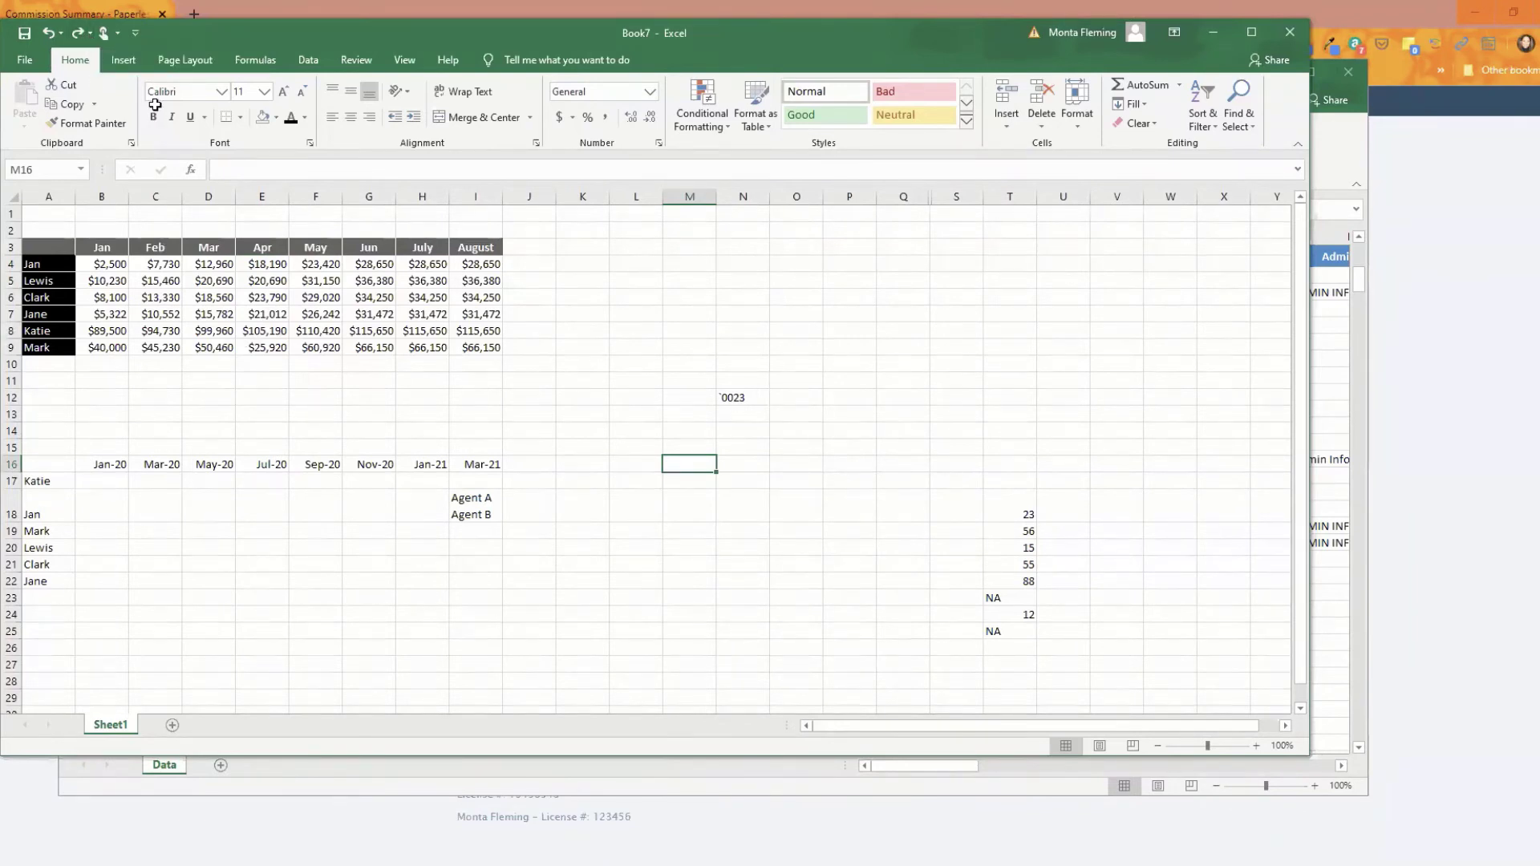
left_click(758, 528)
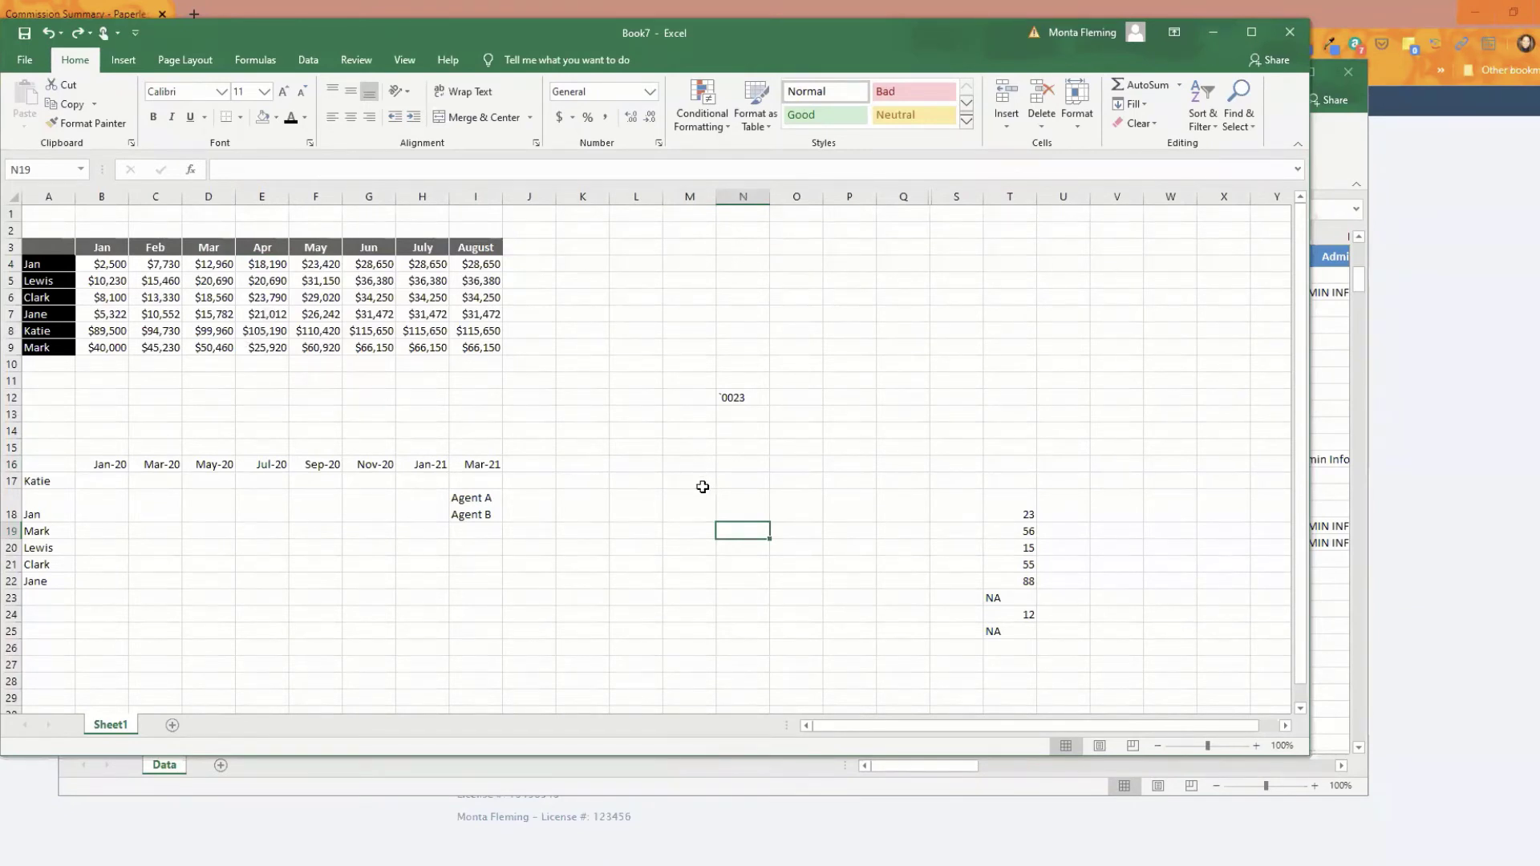
left_click(638, 464)
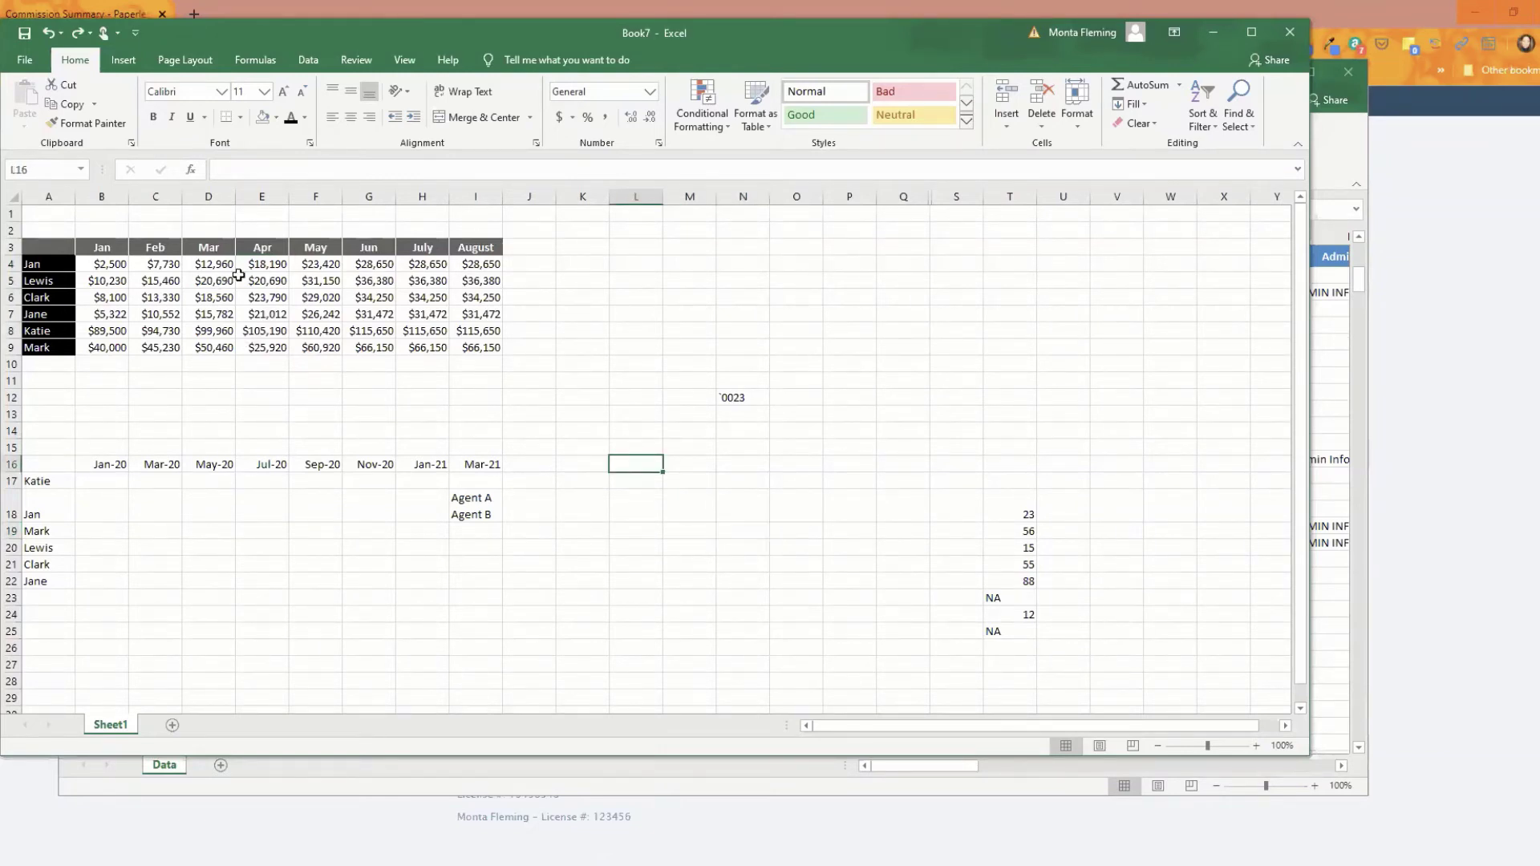
Step: Bold the Mar and Apr values in D4:E9 and repeat the bolding on the July and August values in H4:I9
left_click_drag(218, 262, 268, 350)
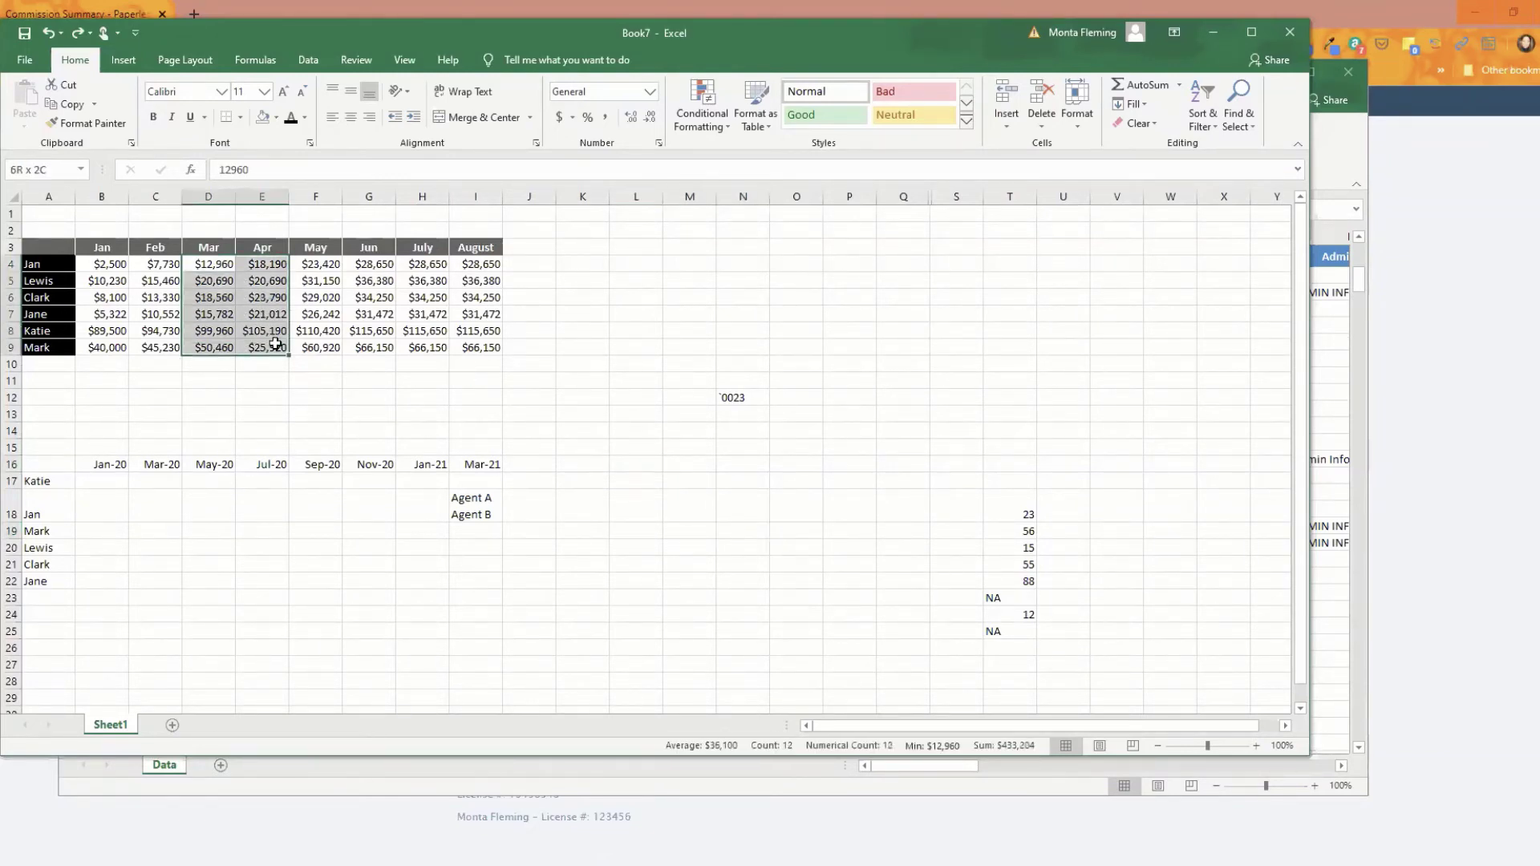
left_click(153, 117)
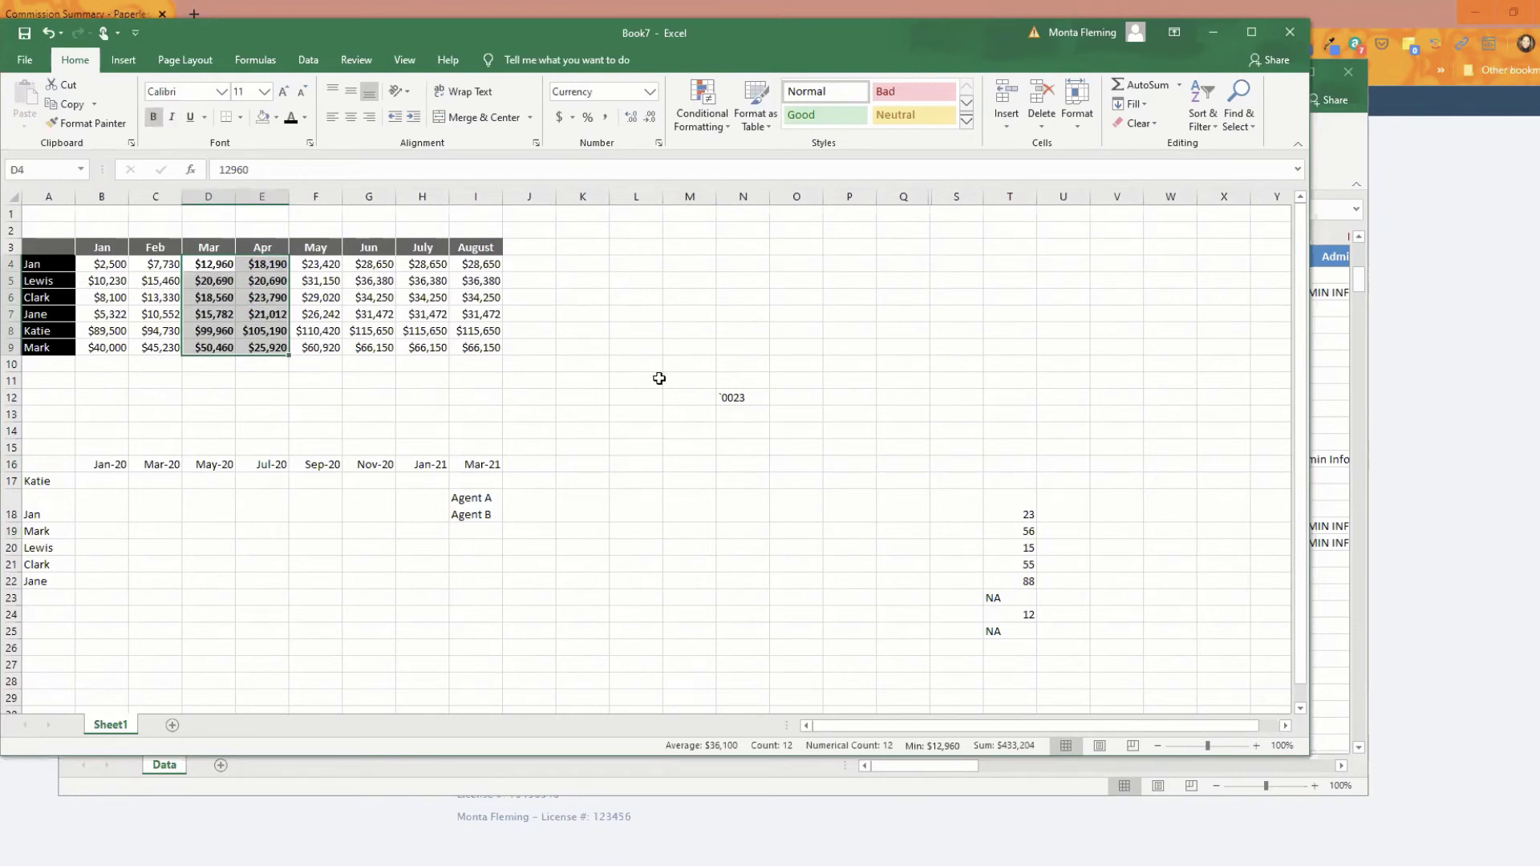
left_click(637, 379)
left_click_drag(413, 264, 484, 345)
key("ctrl+b")
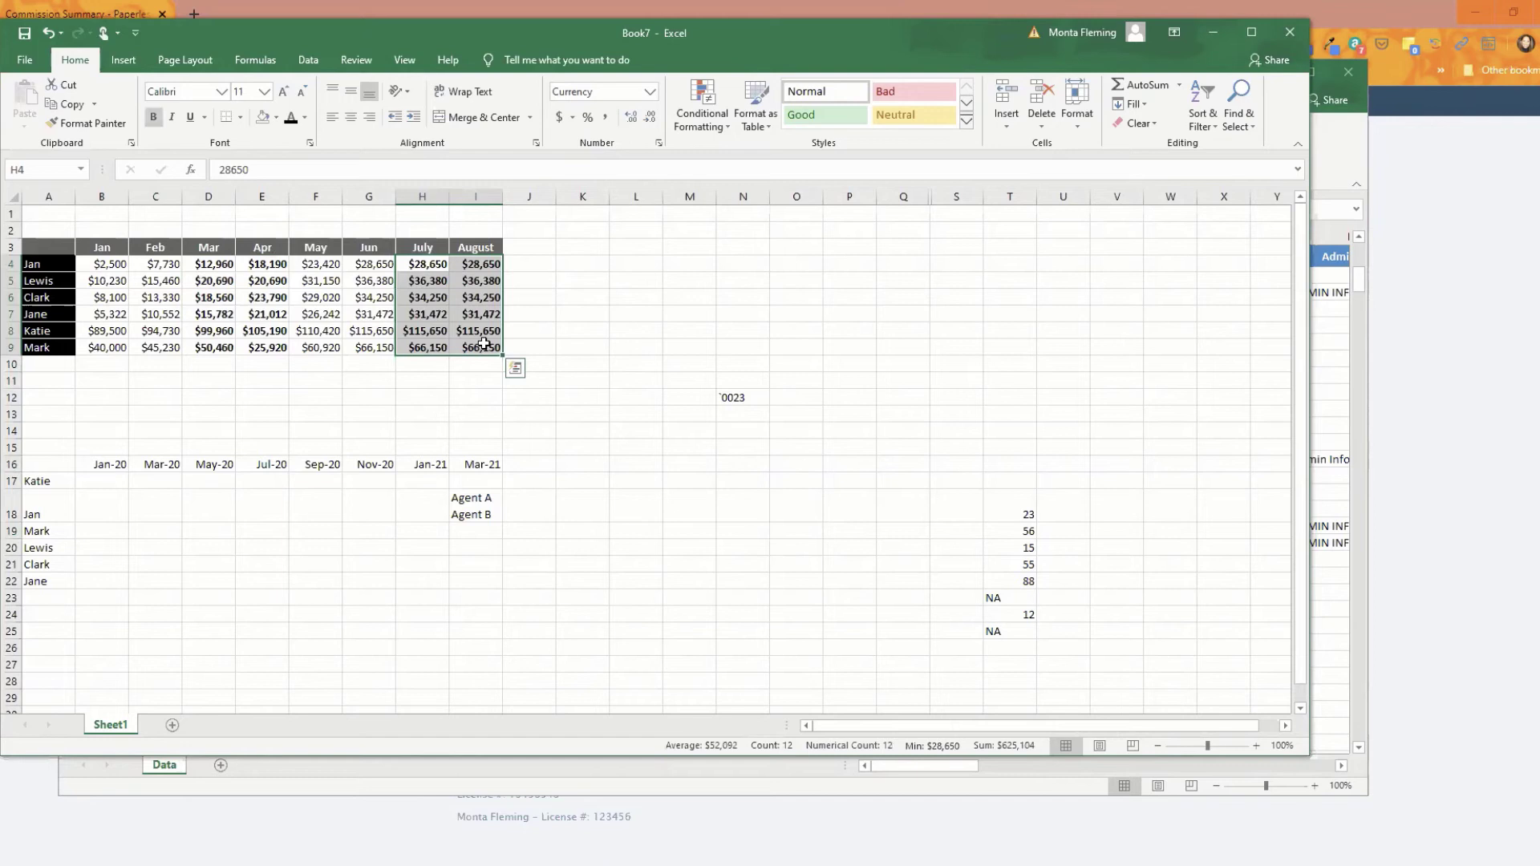
left_click(524, 414)
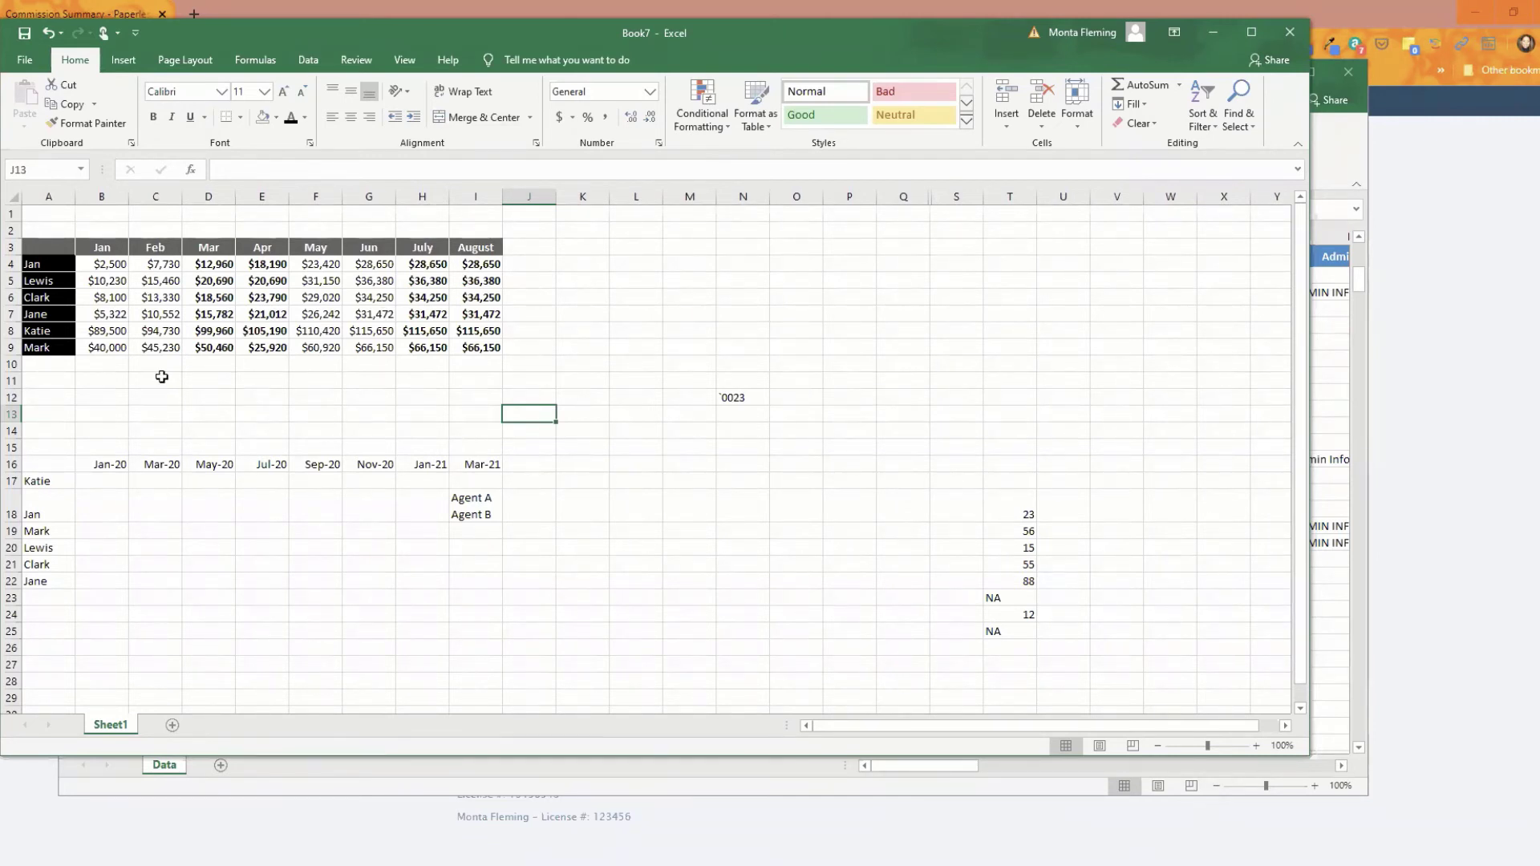
Step: Apply the Neutral cell style to the Feb values in C4:C9 and repeat it on the Jun values in G4:G9
left_click_drag(153, 265, 161, 346)
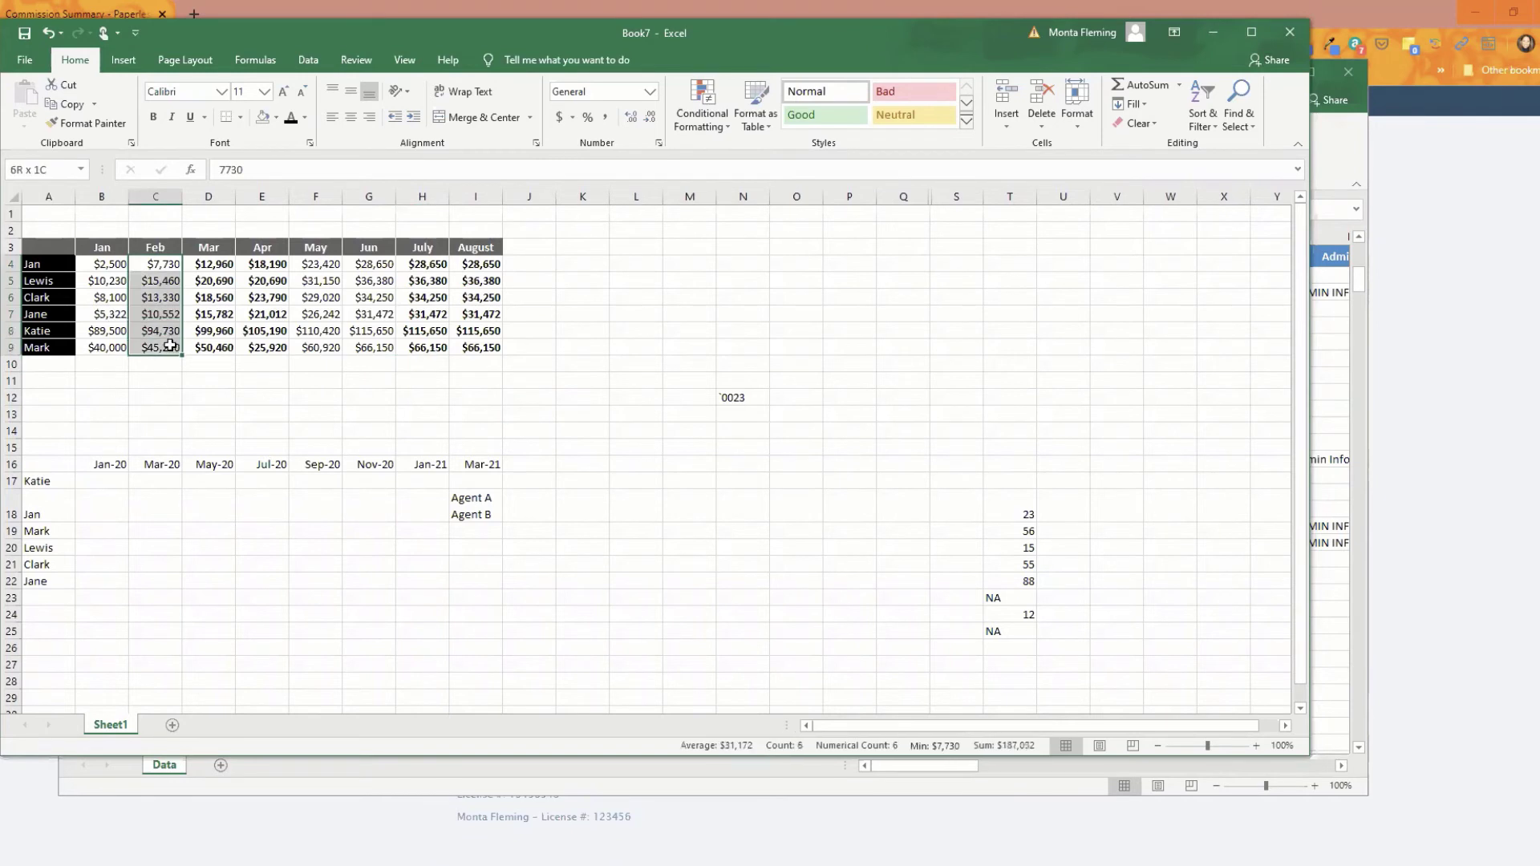
left_click(922, 117)
left_click_drag(369, 264, 392, 350)
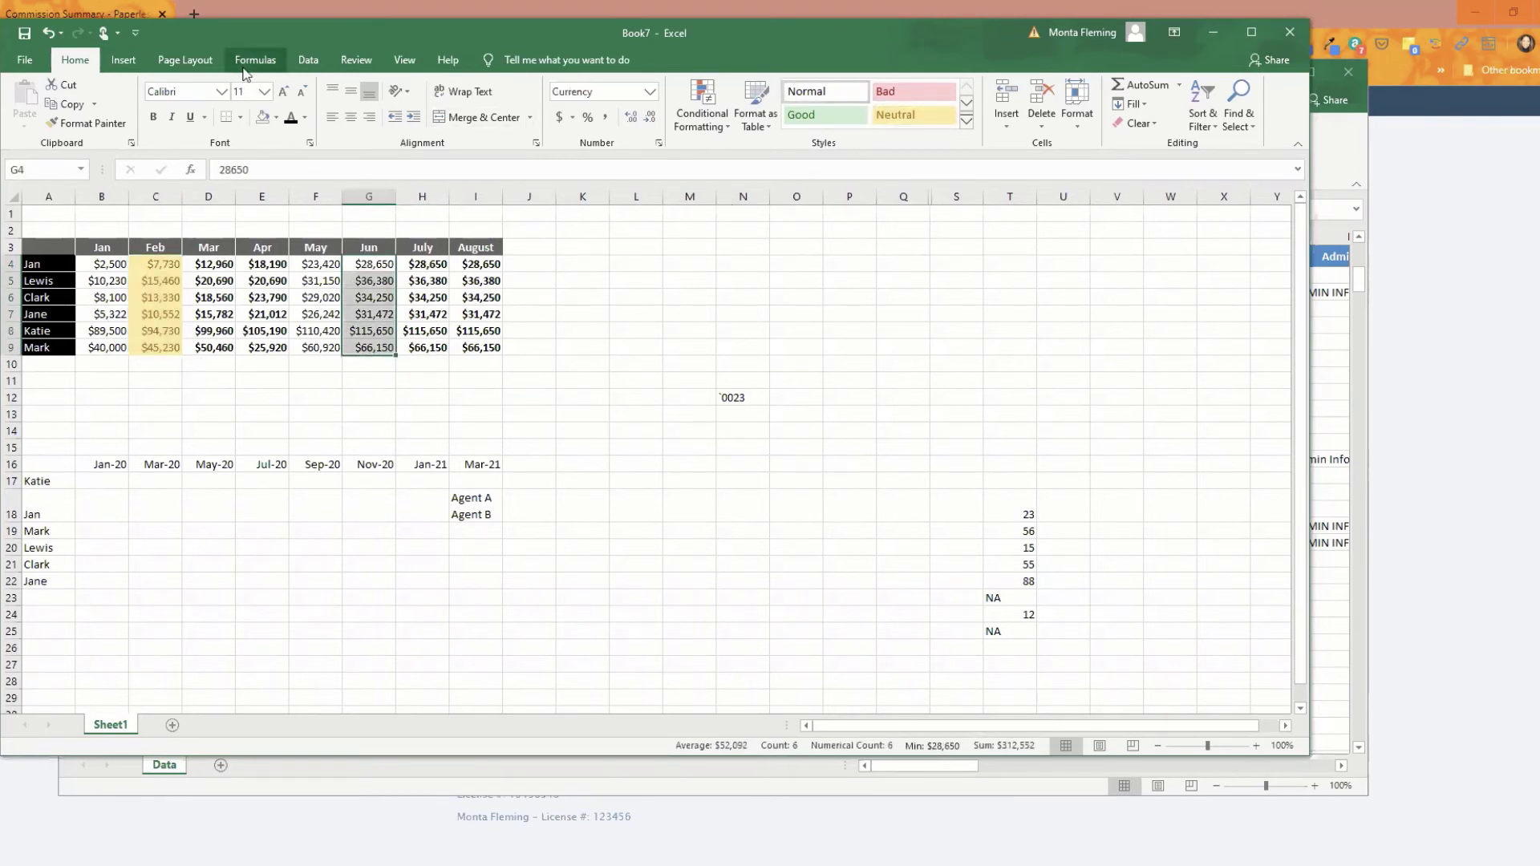
key("F4")
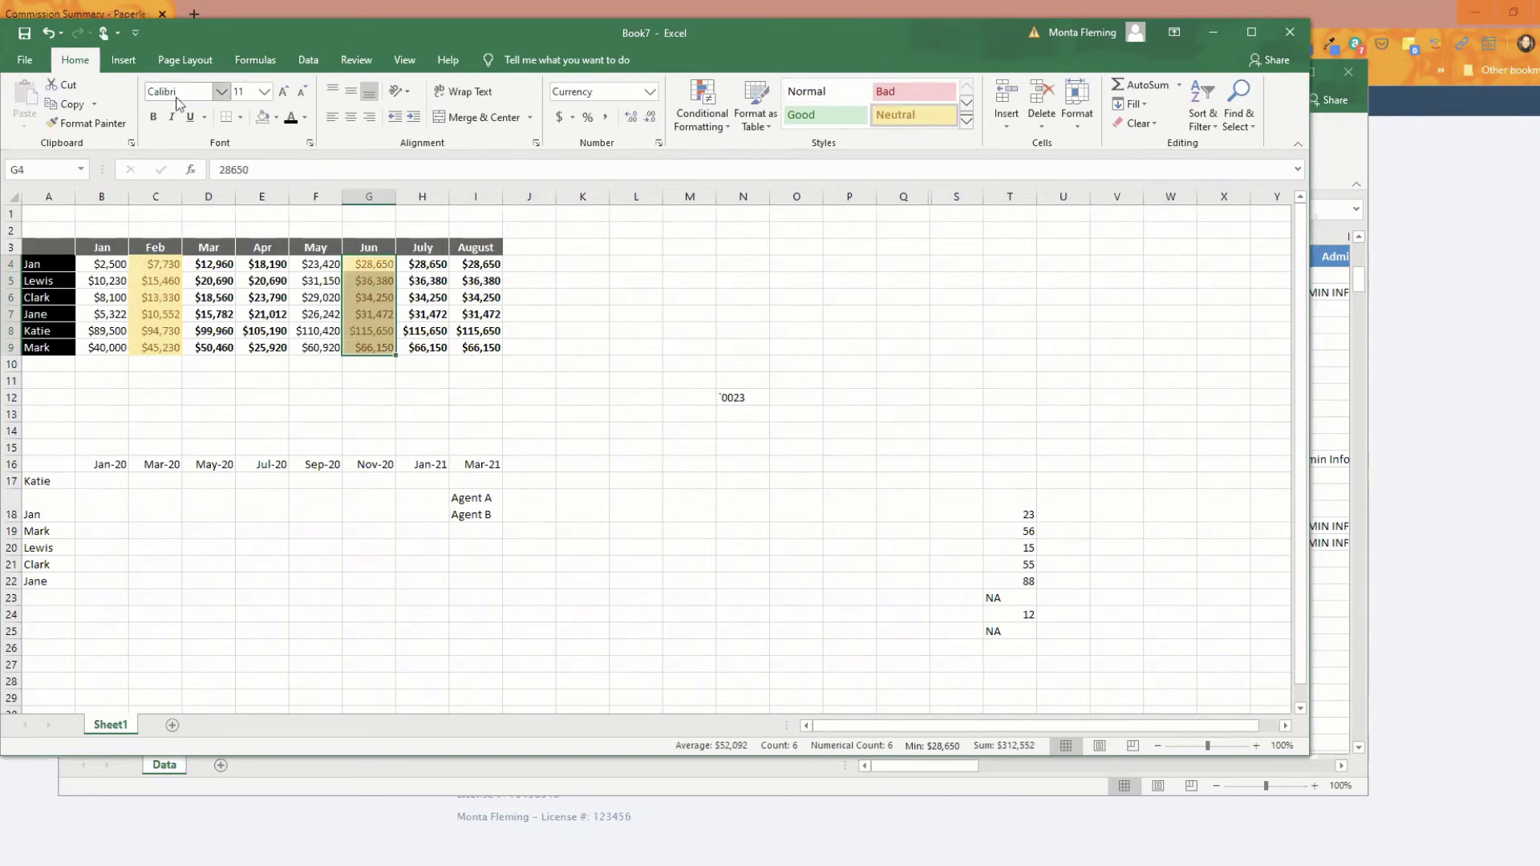
left_click(437, 430)
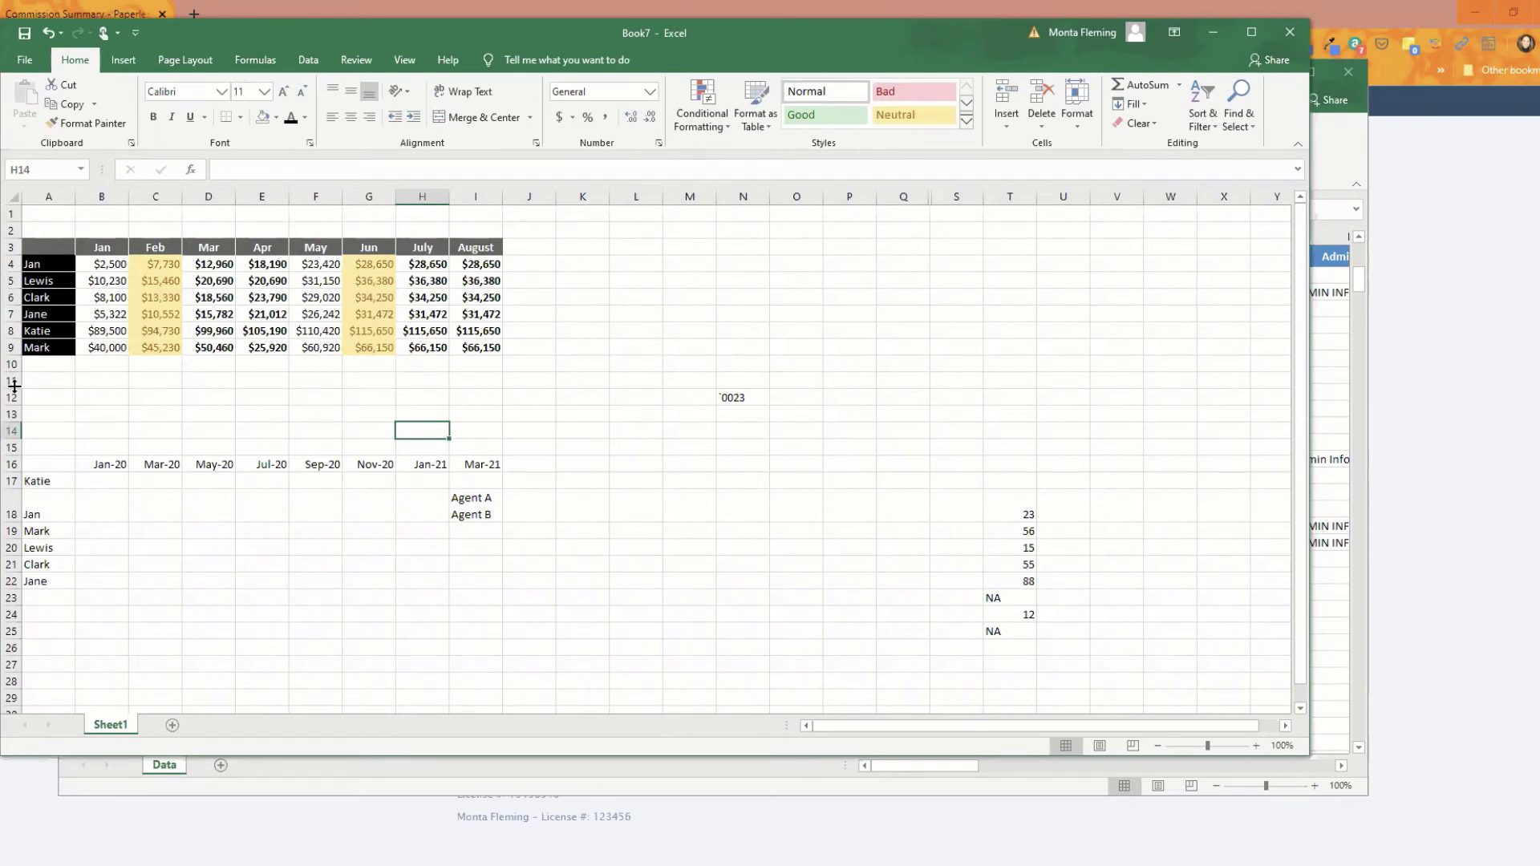
Step: Insert three blank rows at rows 12 to 14 and repeat the insertion nine more times
left_click_drag(12, 397, 16, 437)
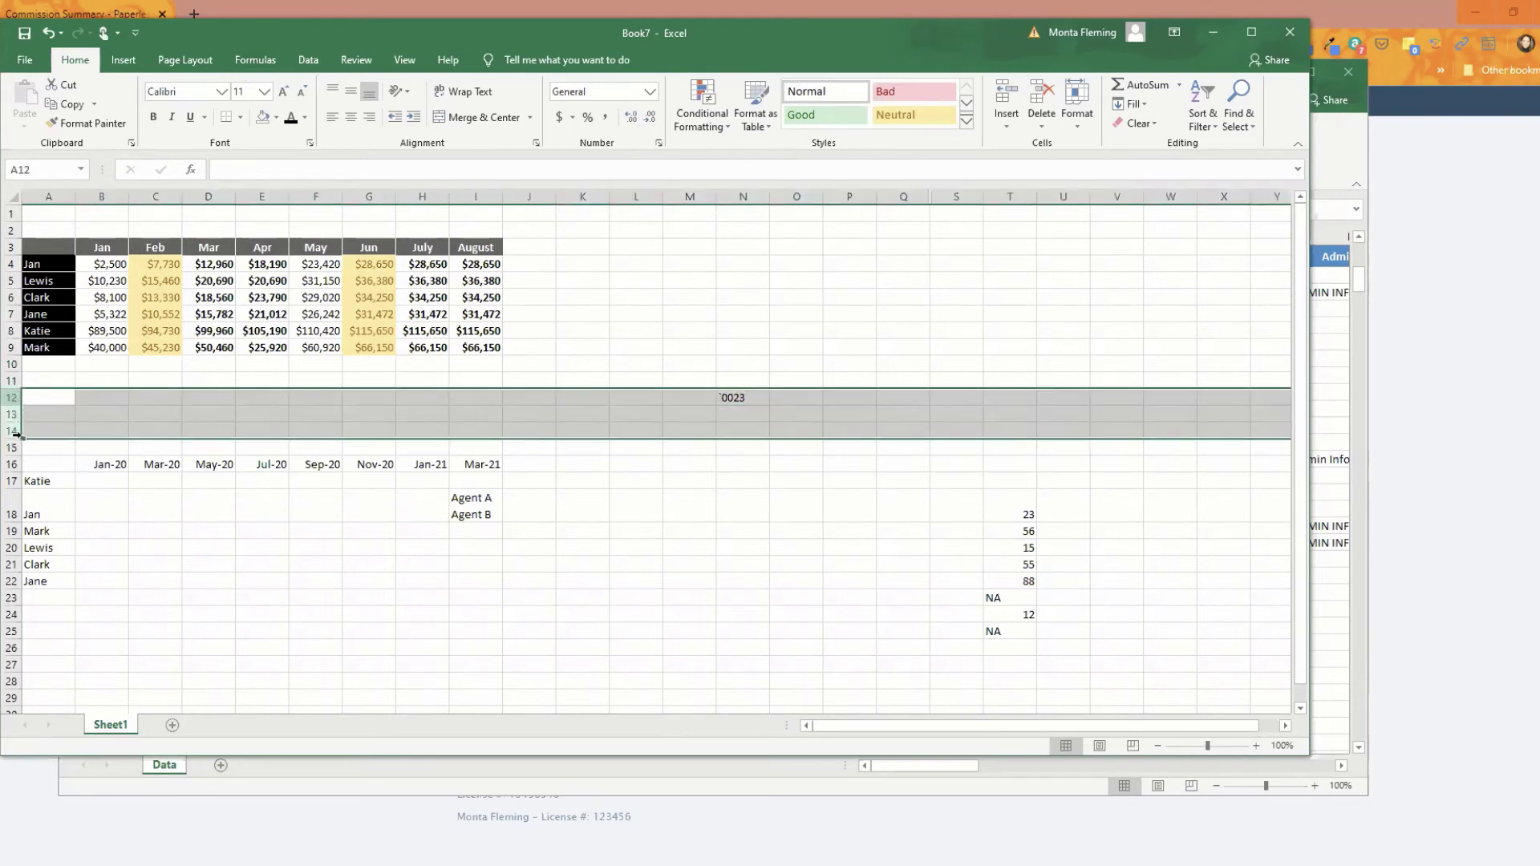
right_click(54, 415)
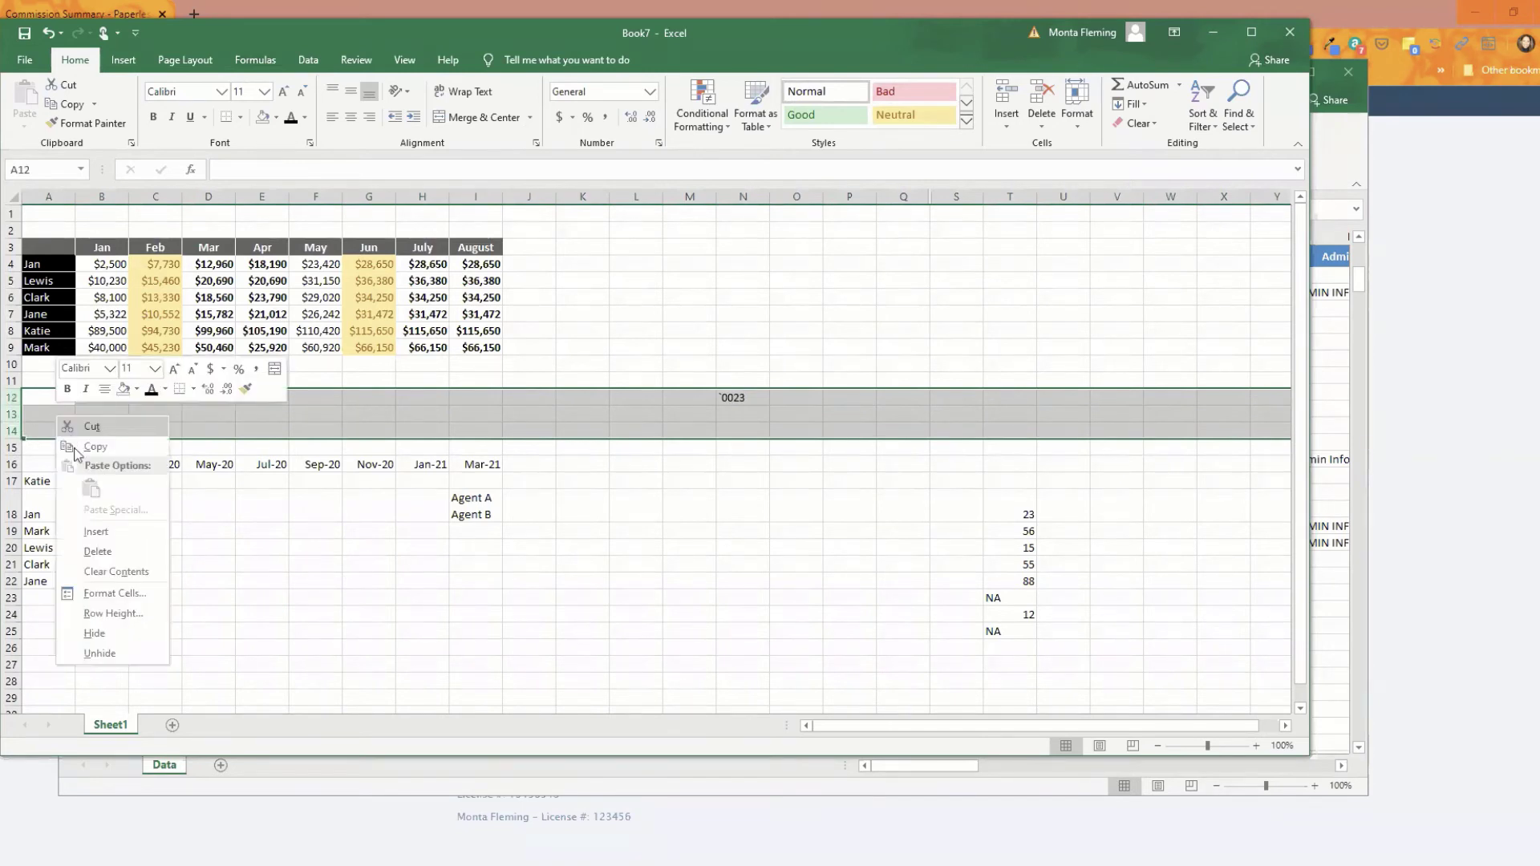
left_click(102, 532)
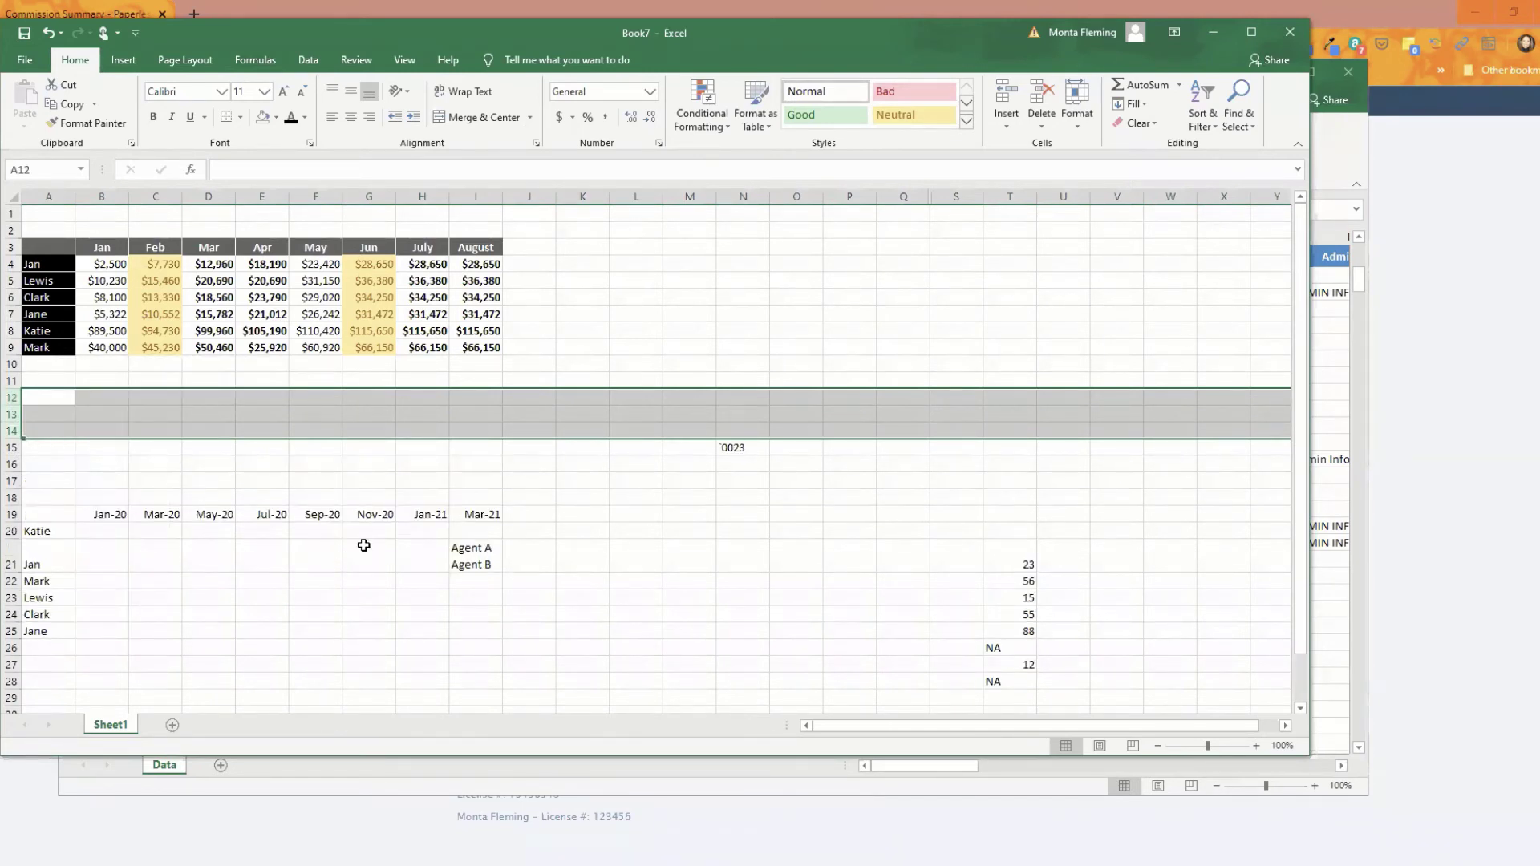
key("F4")
key("F4")
key("F4")
key("F4")
key("F4")
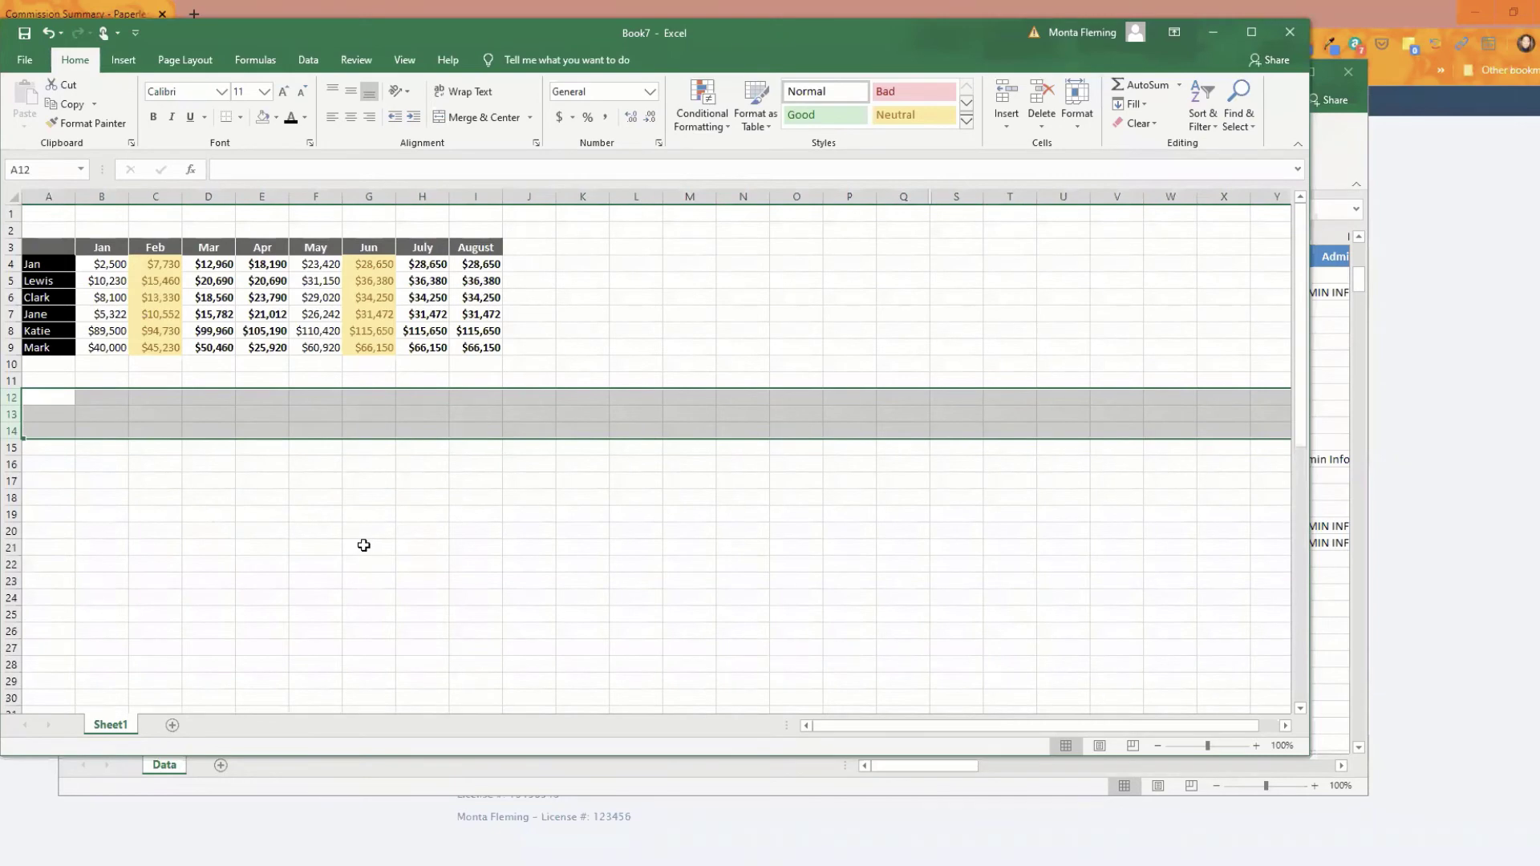
scroll(409, 517, "down", 8)
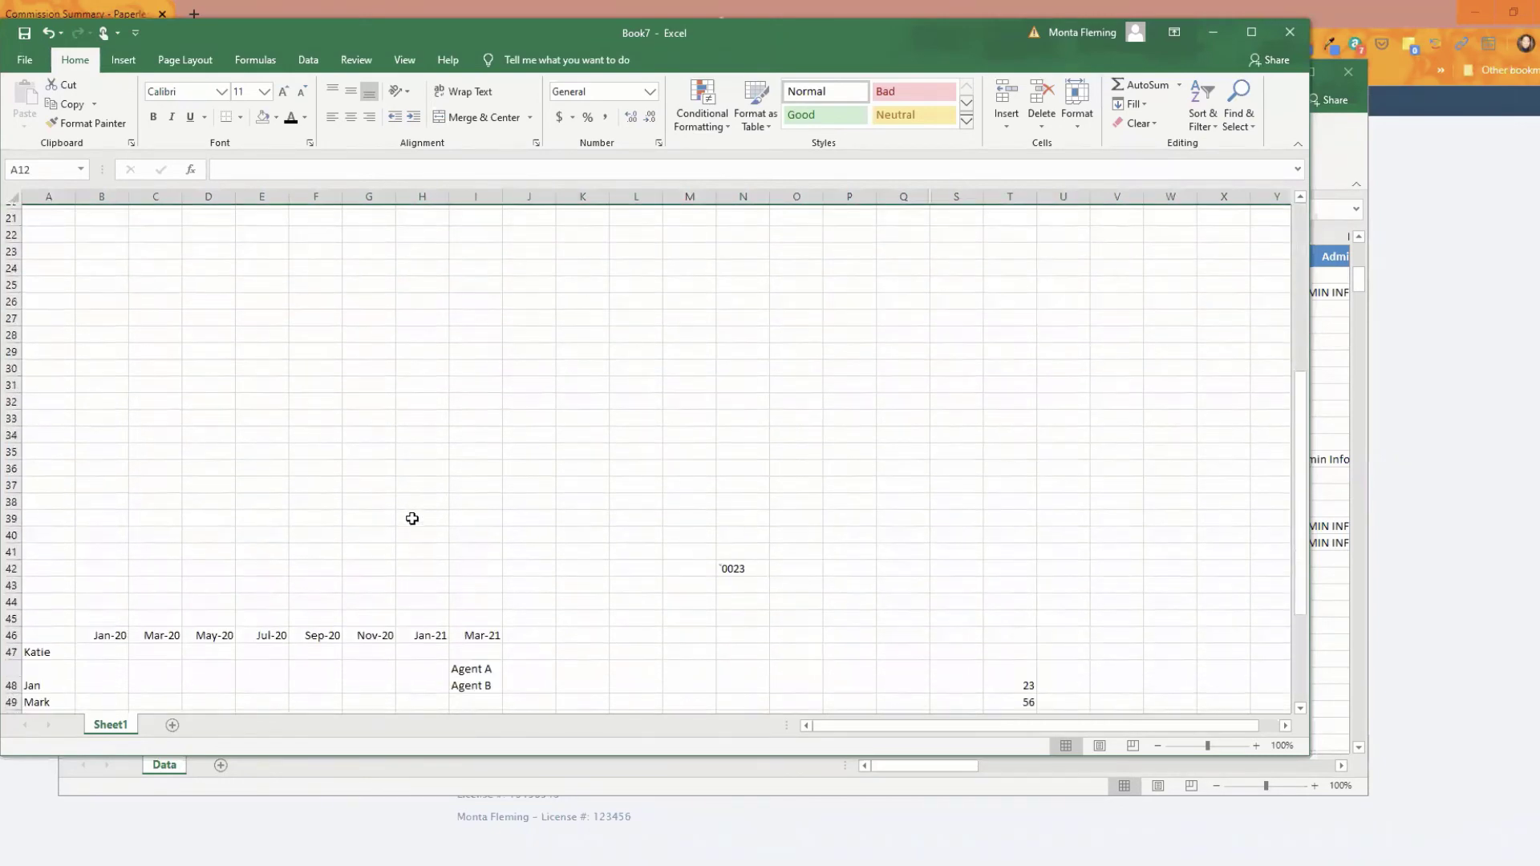
Step: Undo all the repeated row insertions at row 12
scroll(411, 517, "up", 7)
key("ctrl+z")
key("ctrl+z")
key("ctrl+z")
key("ctrl+z")
key("ctrl+z")
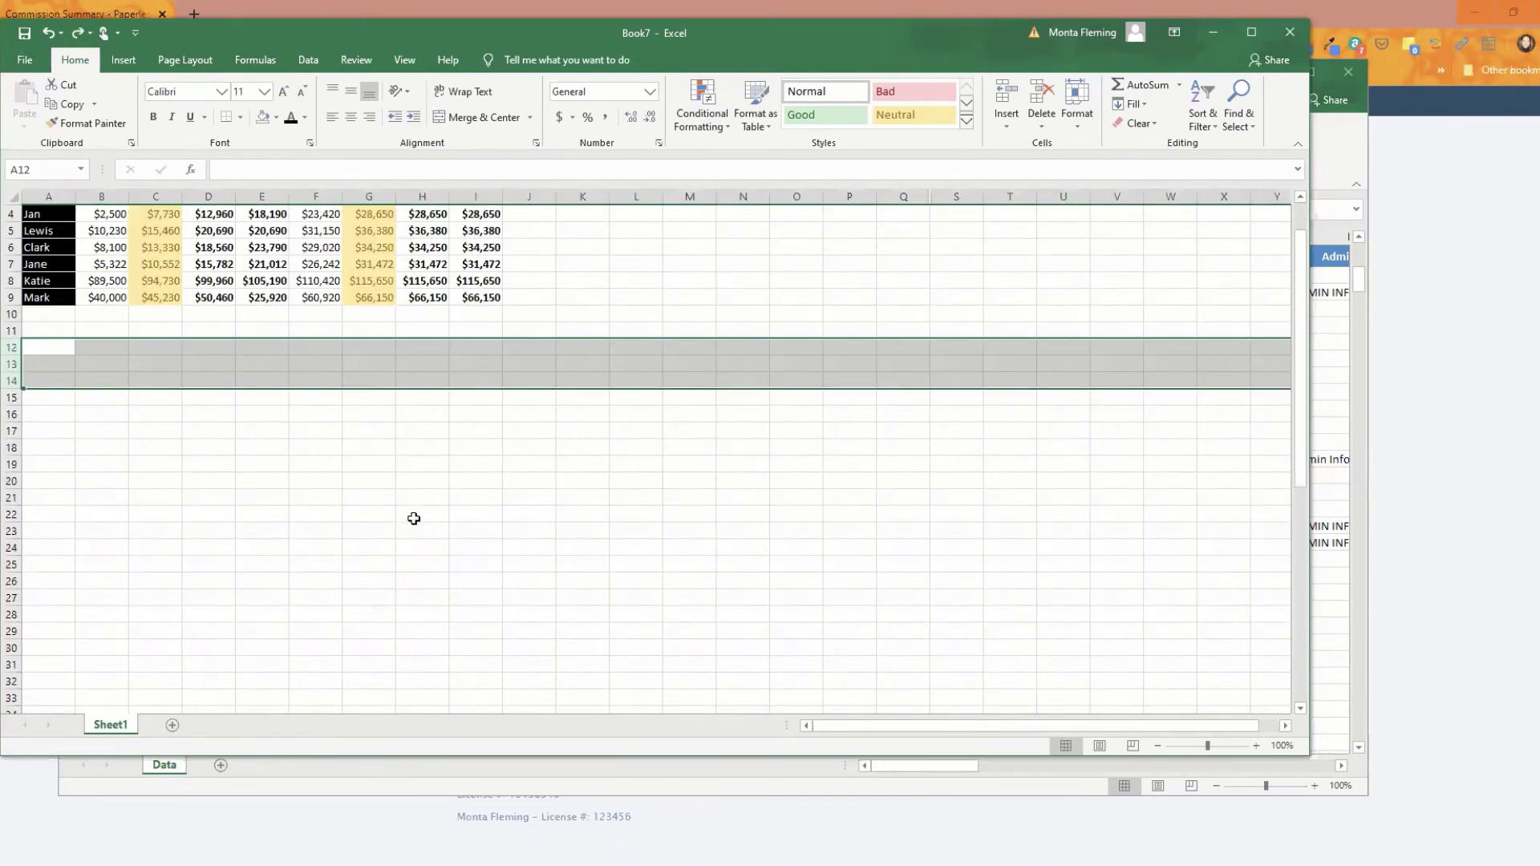
key("ctrl+z")
key("ctrl+z")
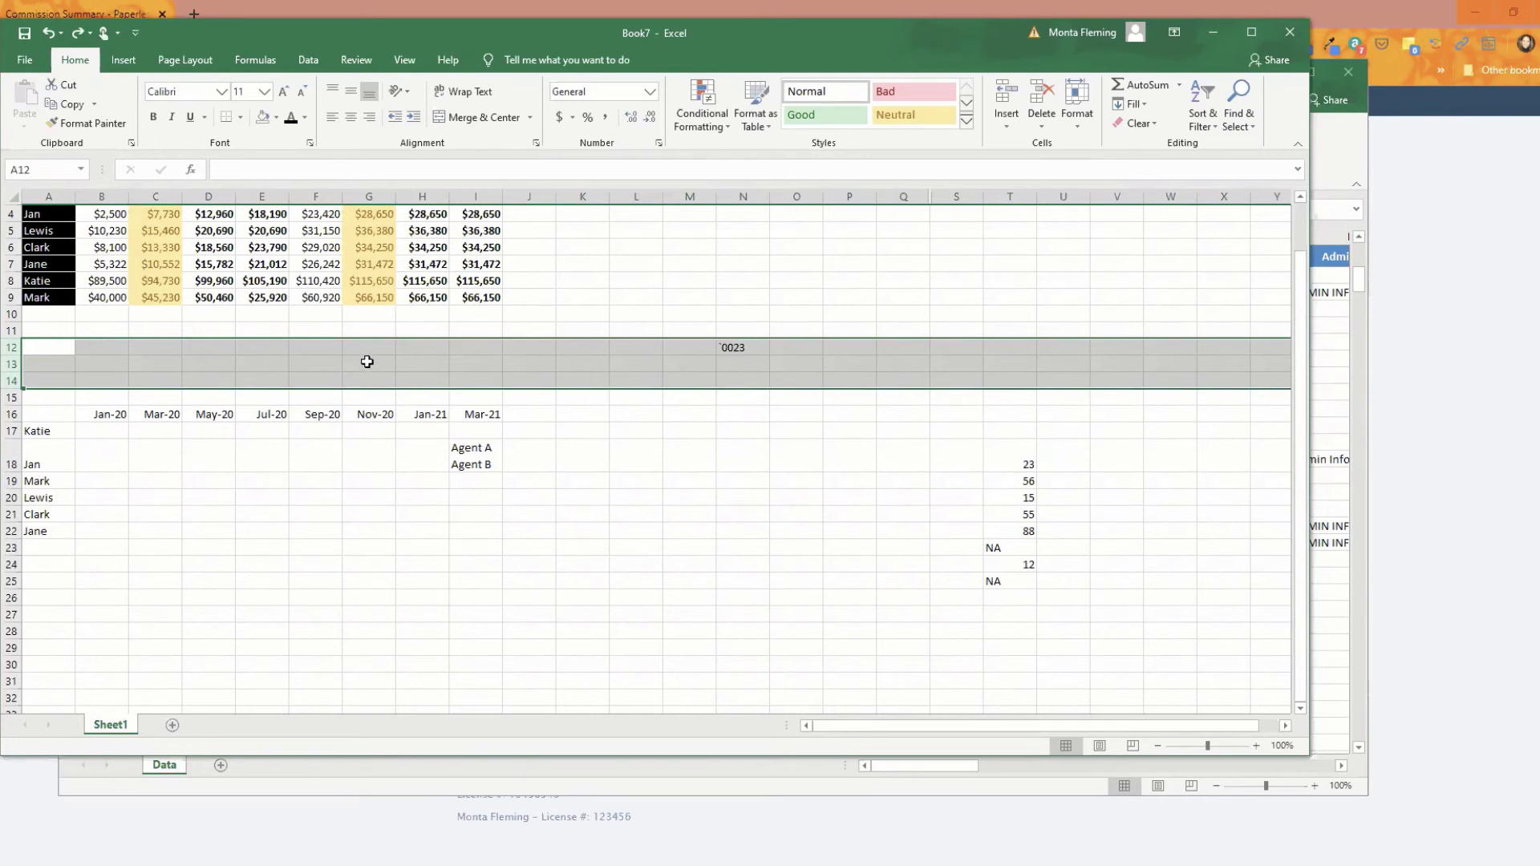
right_click(369, 363)
key("Escape")
scroll(37, 590, "down", 2)
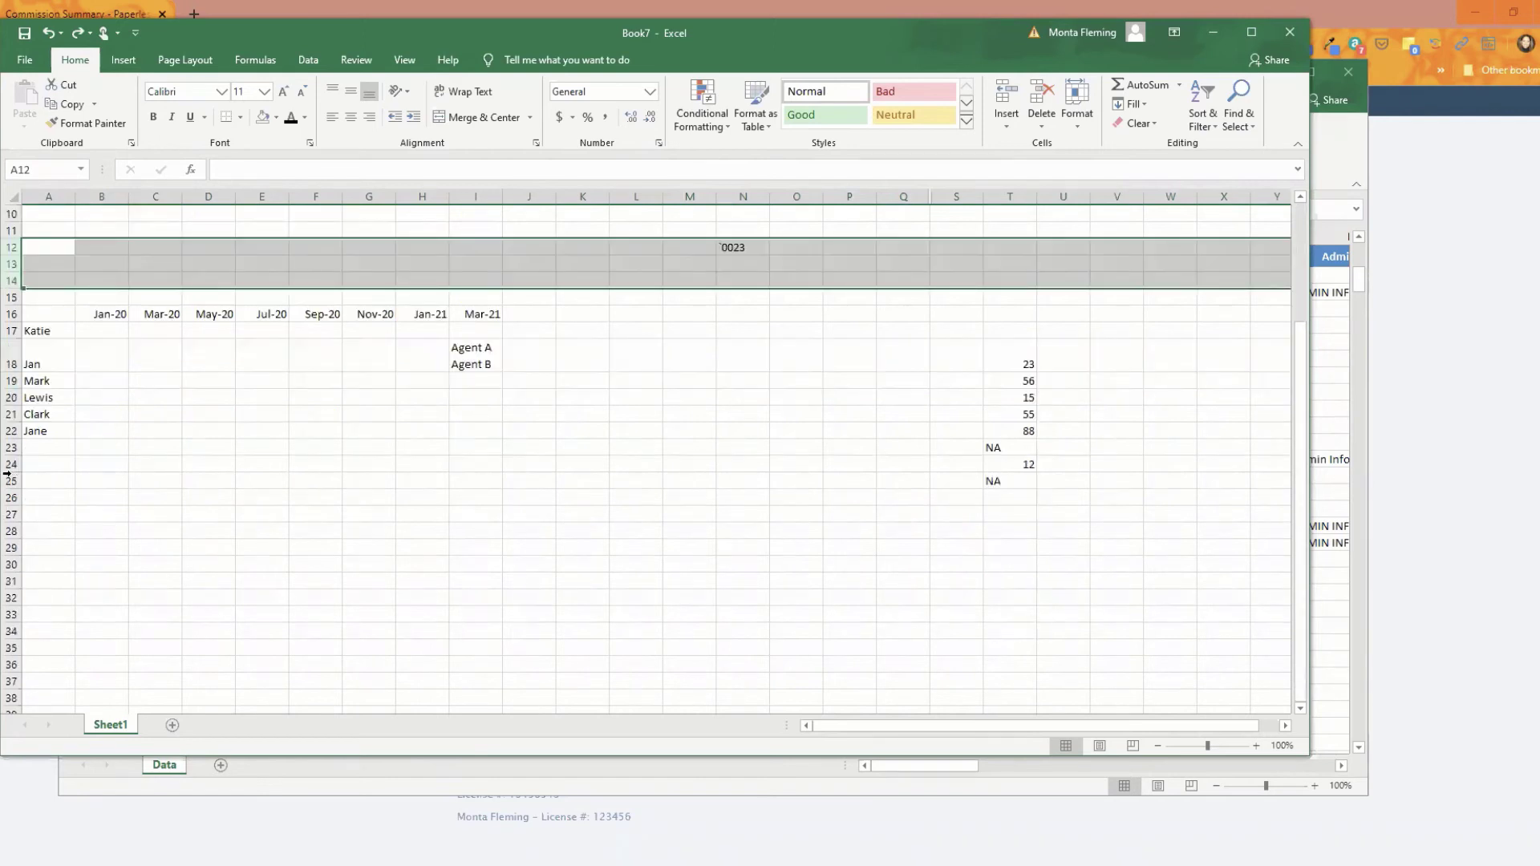
left_click_drag(4, 482, 141, 532)
left_click(155, 548)
scroll(263, 594, "up", 3)
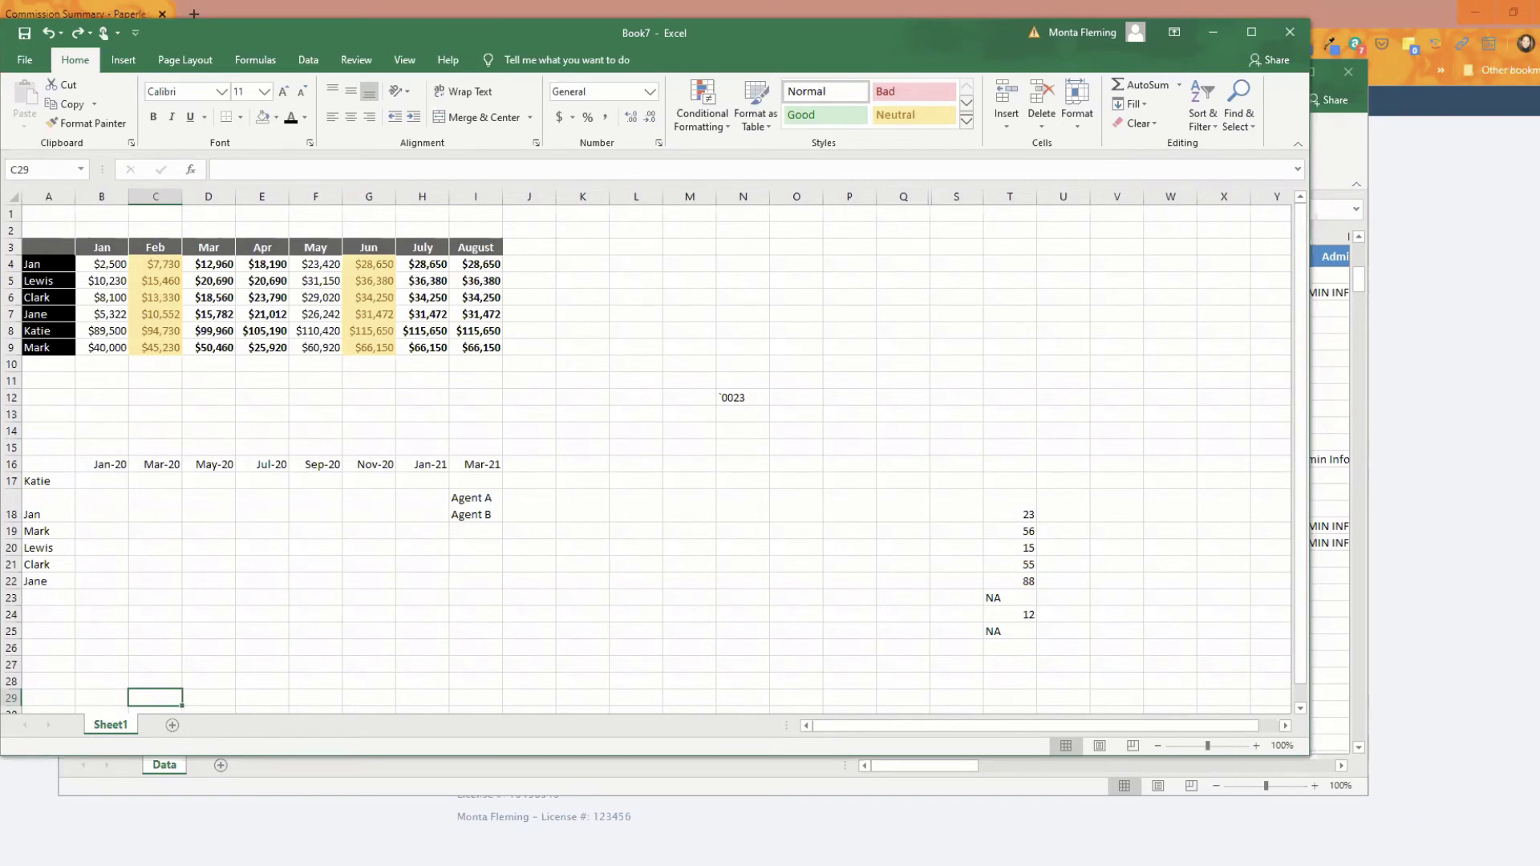
Step: Examine the Number, Alignment, Font, Border, Fill and Protection settings in Format Cells for cell C29
key("ctrl+1")
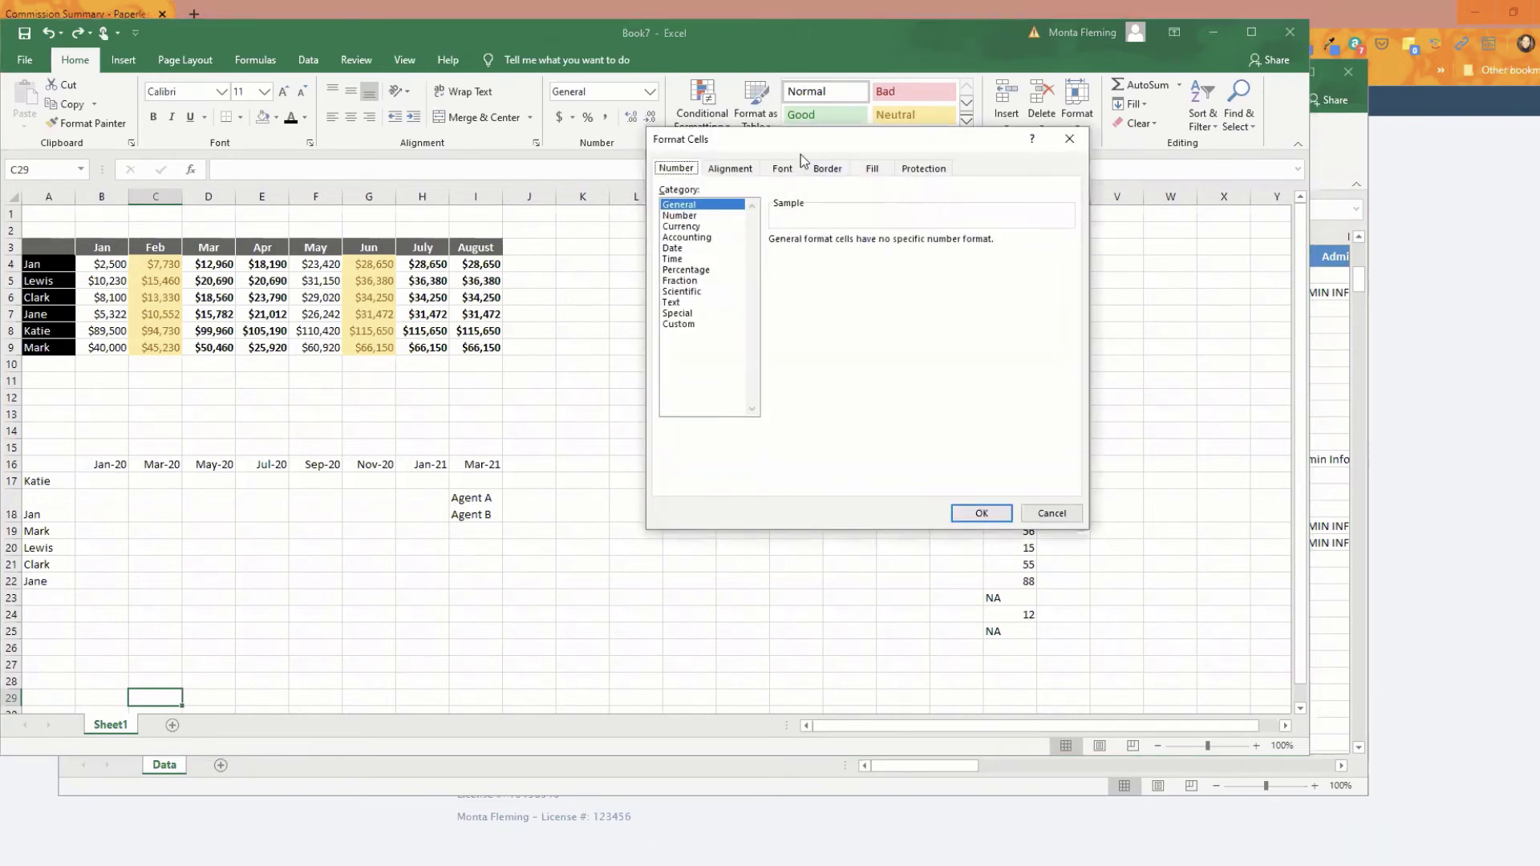
left_click_drag(806, 136, 642, 310)
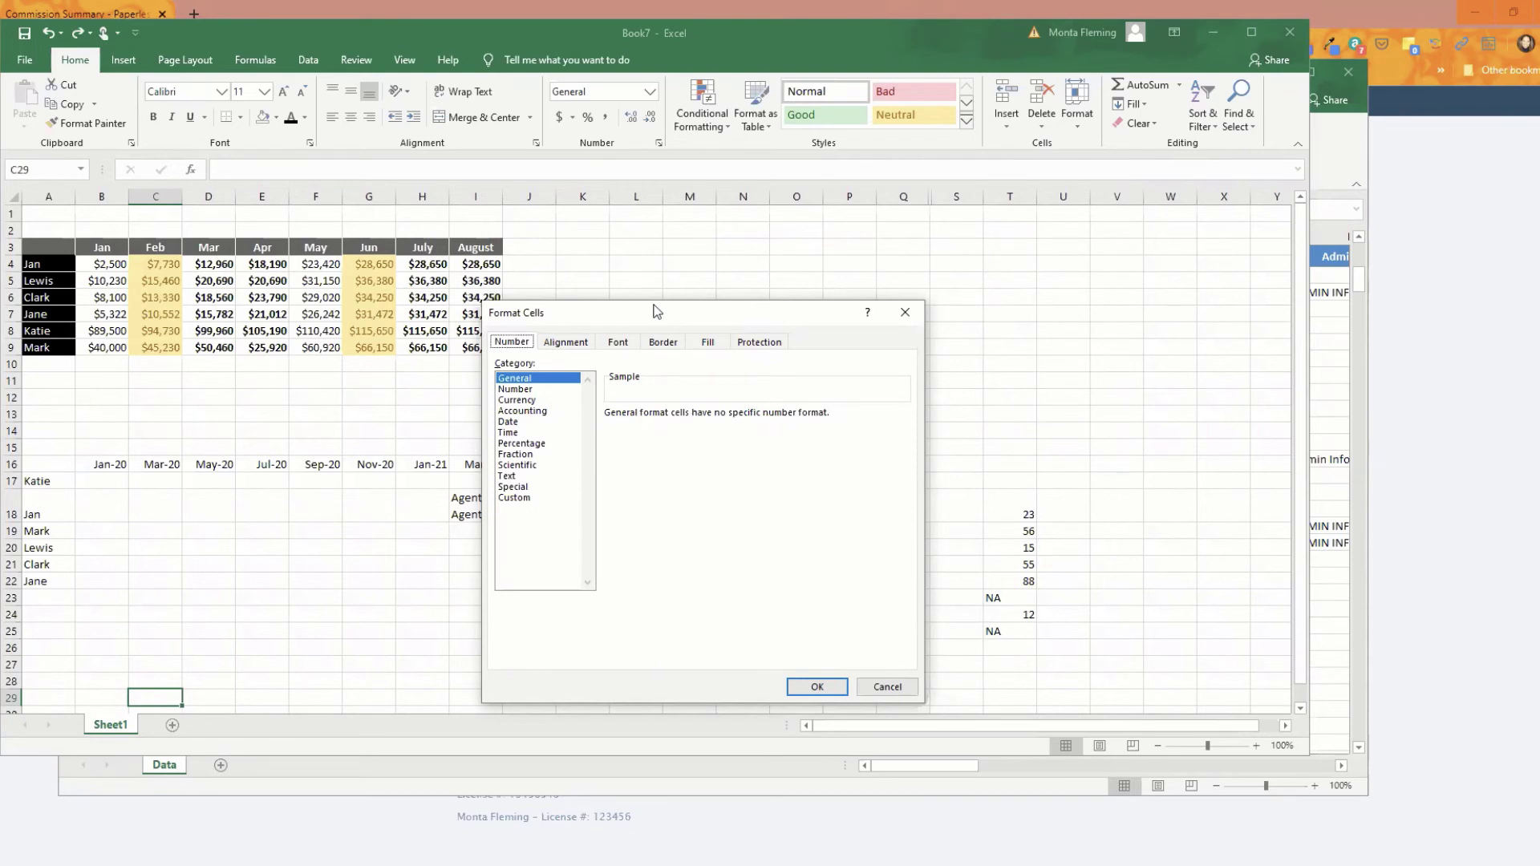
left_click_drag(654, 306, 700, 244)
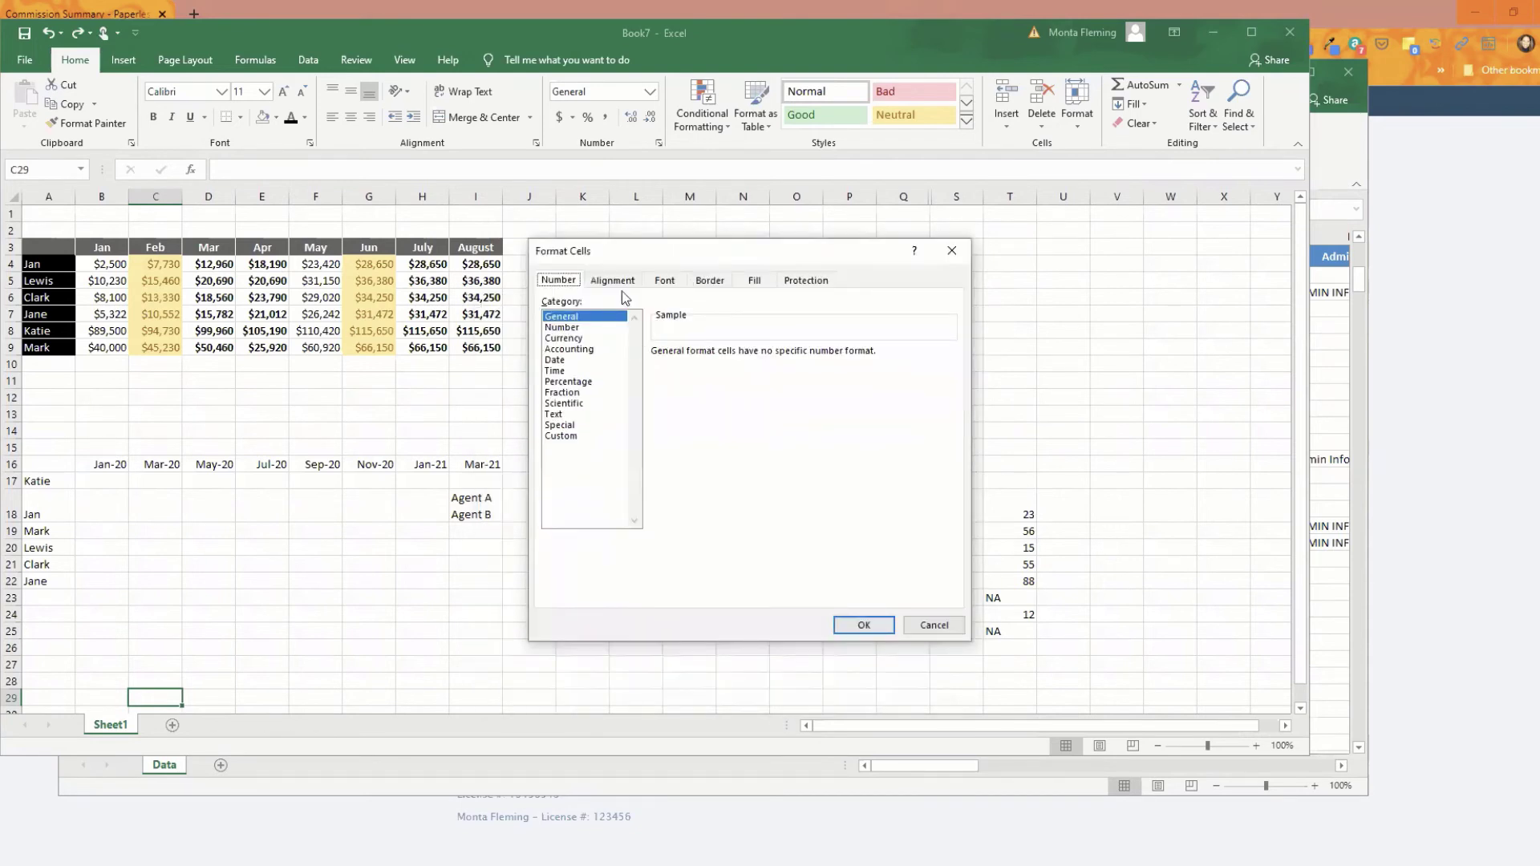
left_click(609, 283)
left_click(665, 280)
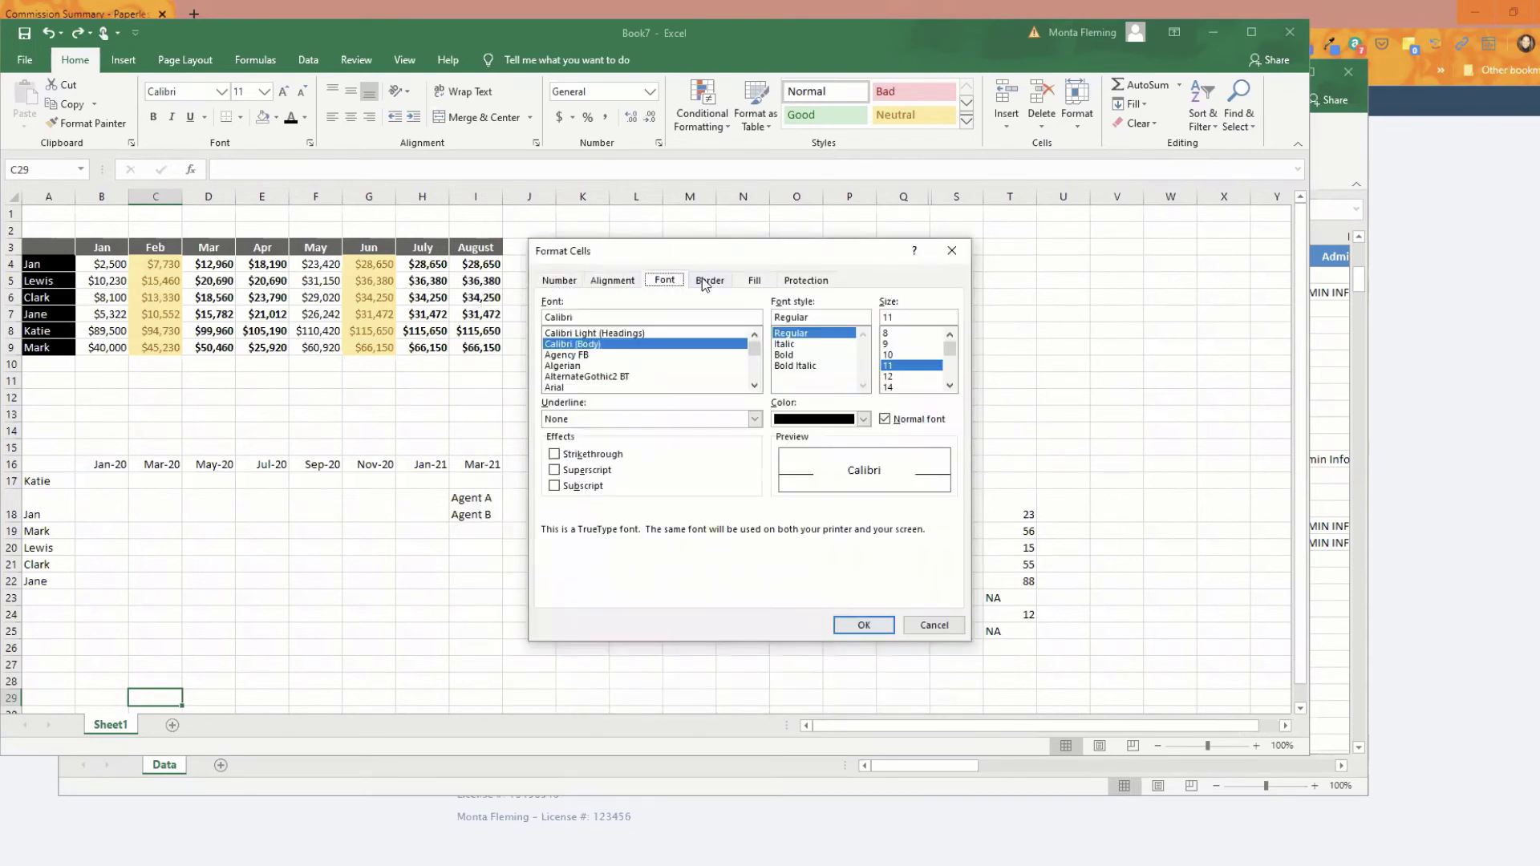
left_click(710, 281)
left_click(753, 280)
left_click(805, 282)
left_click(710, 281)
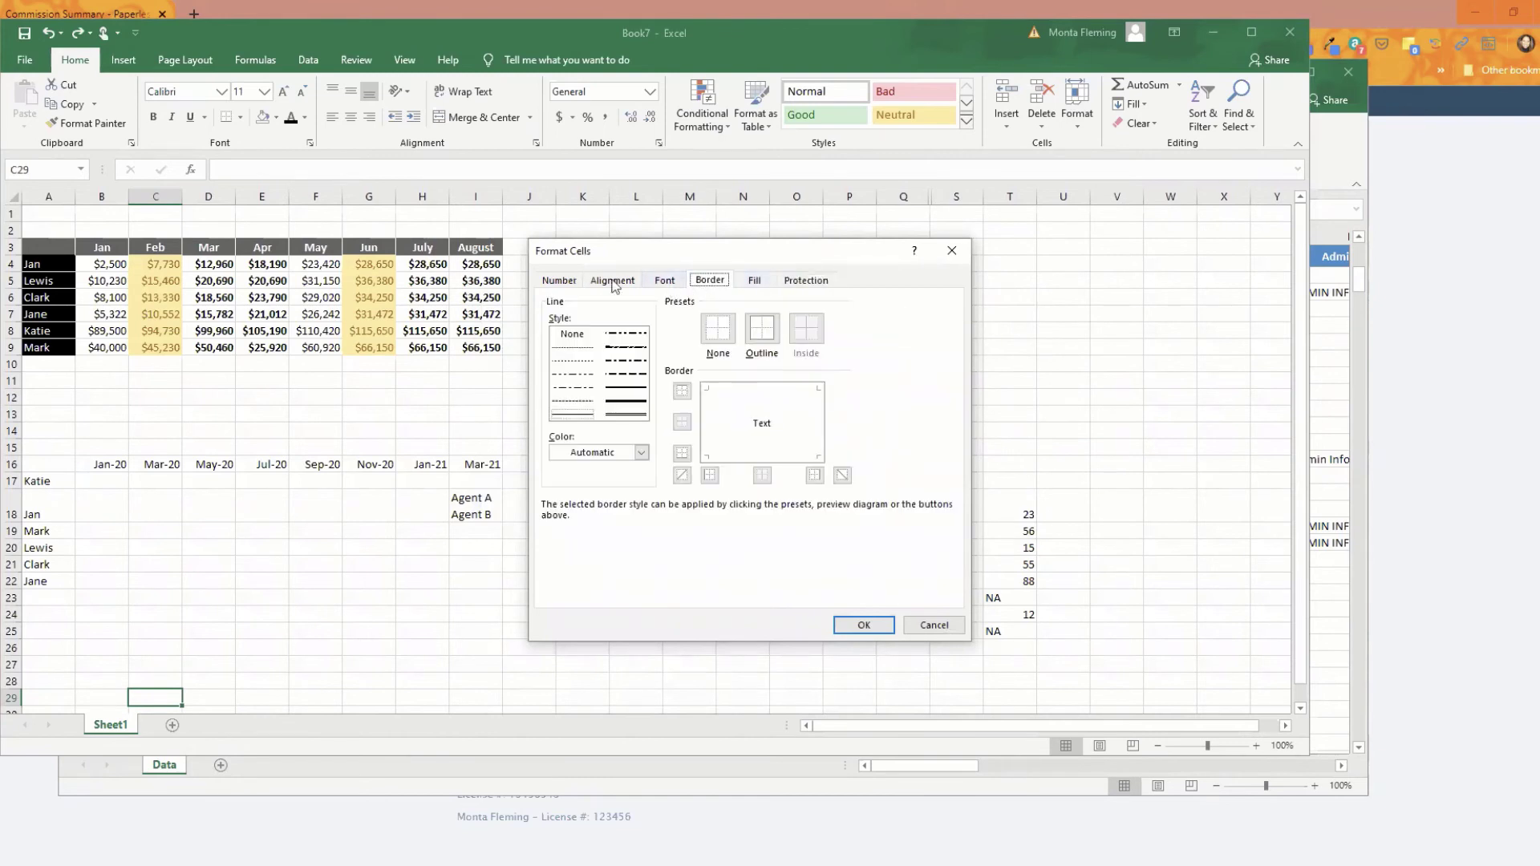
left_click(561, 282)
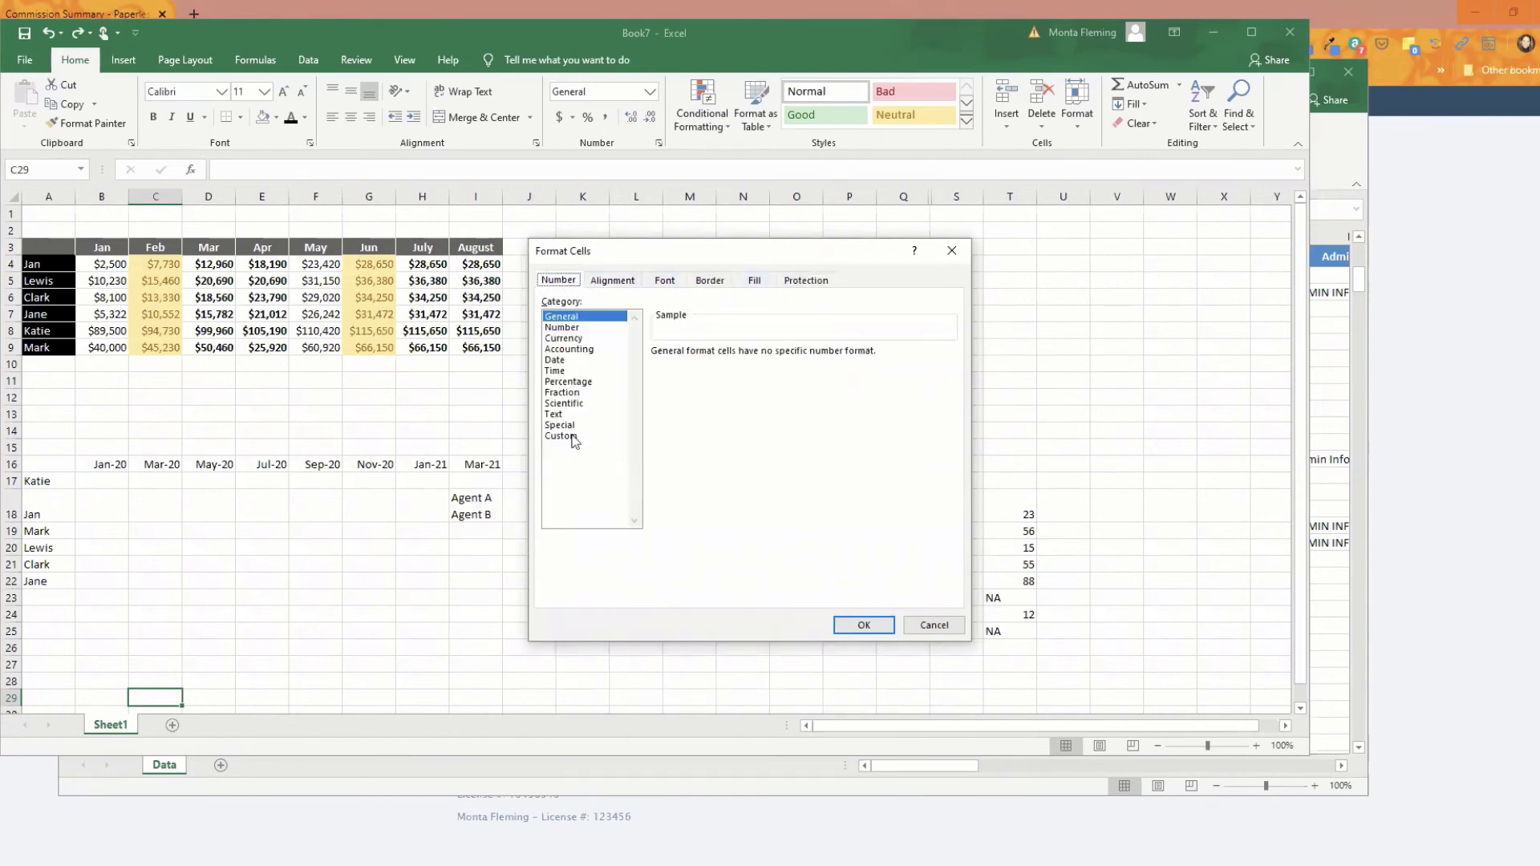
left_click(716, 285)
left_click(754, 282)
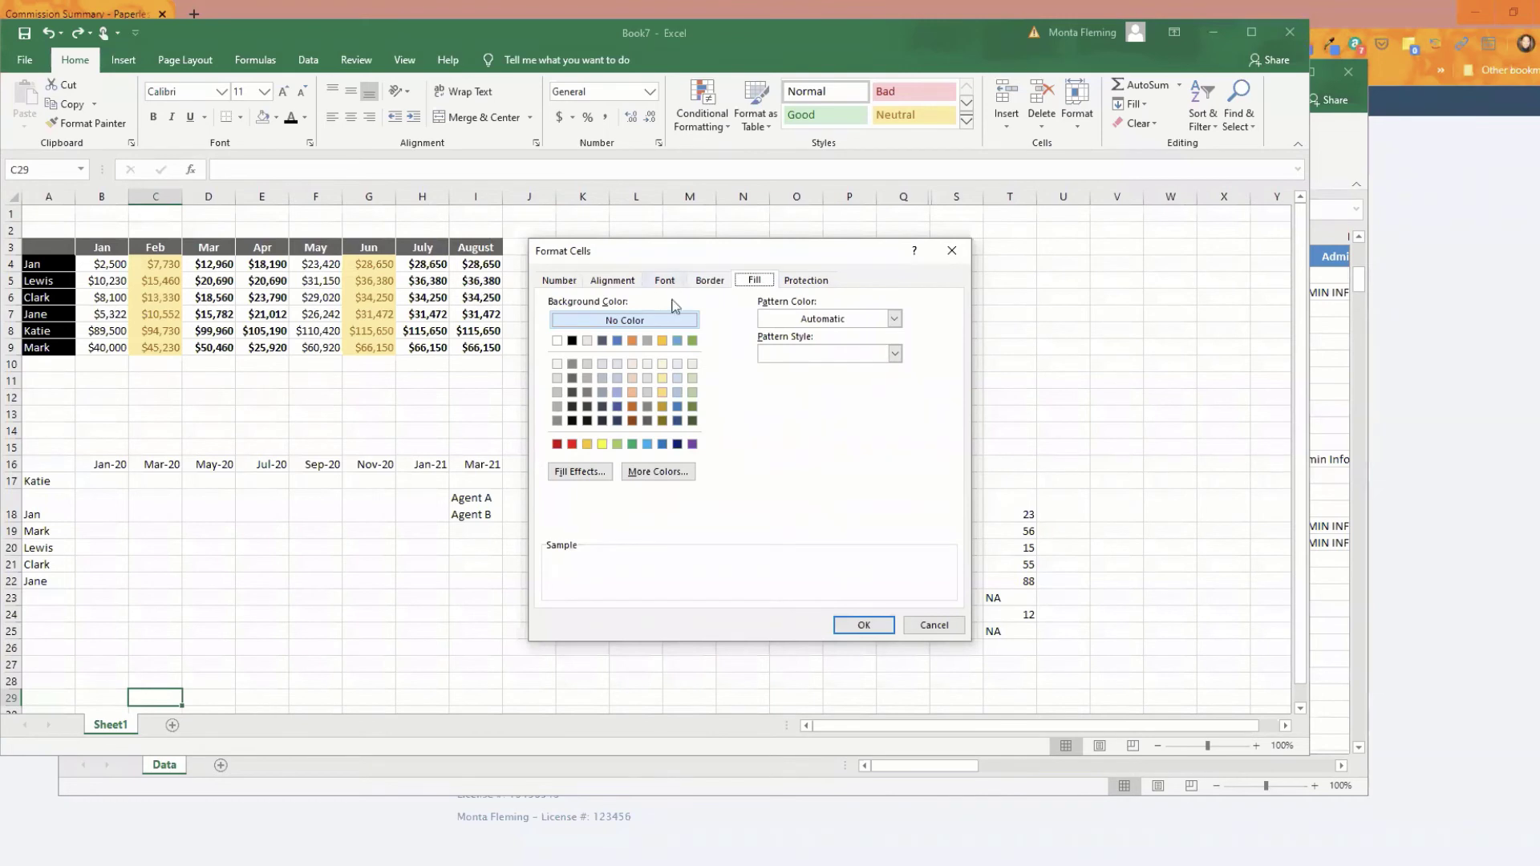
key("Escape")
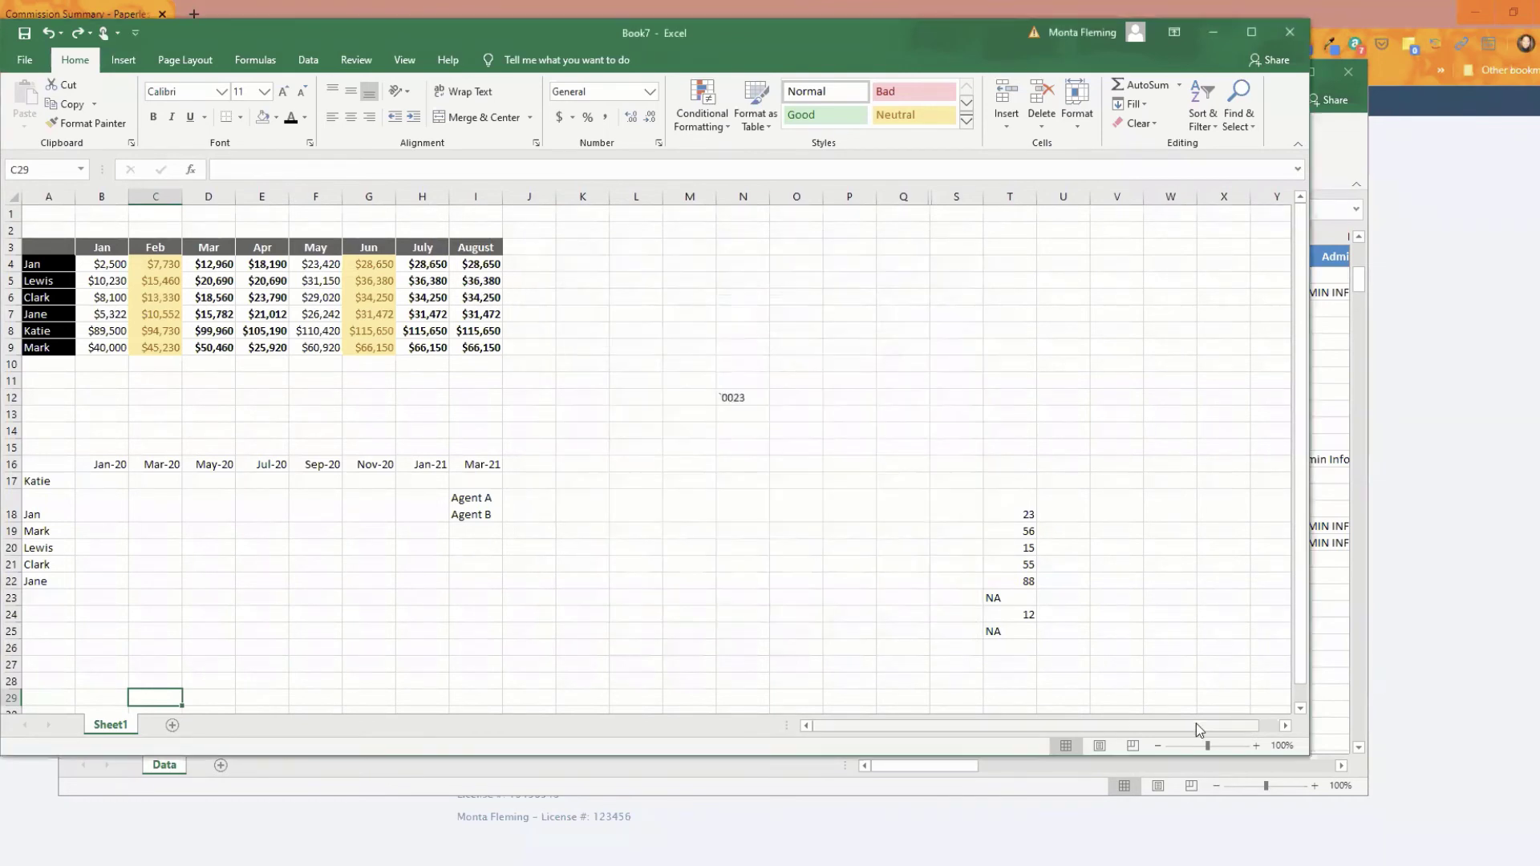
key("ctrl+1")
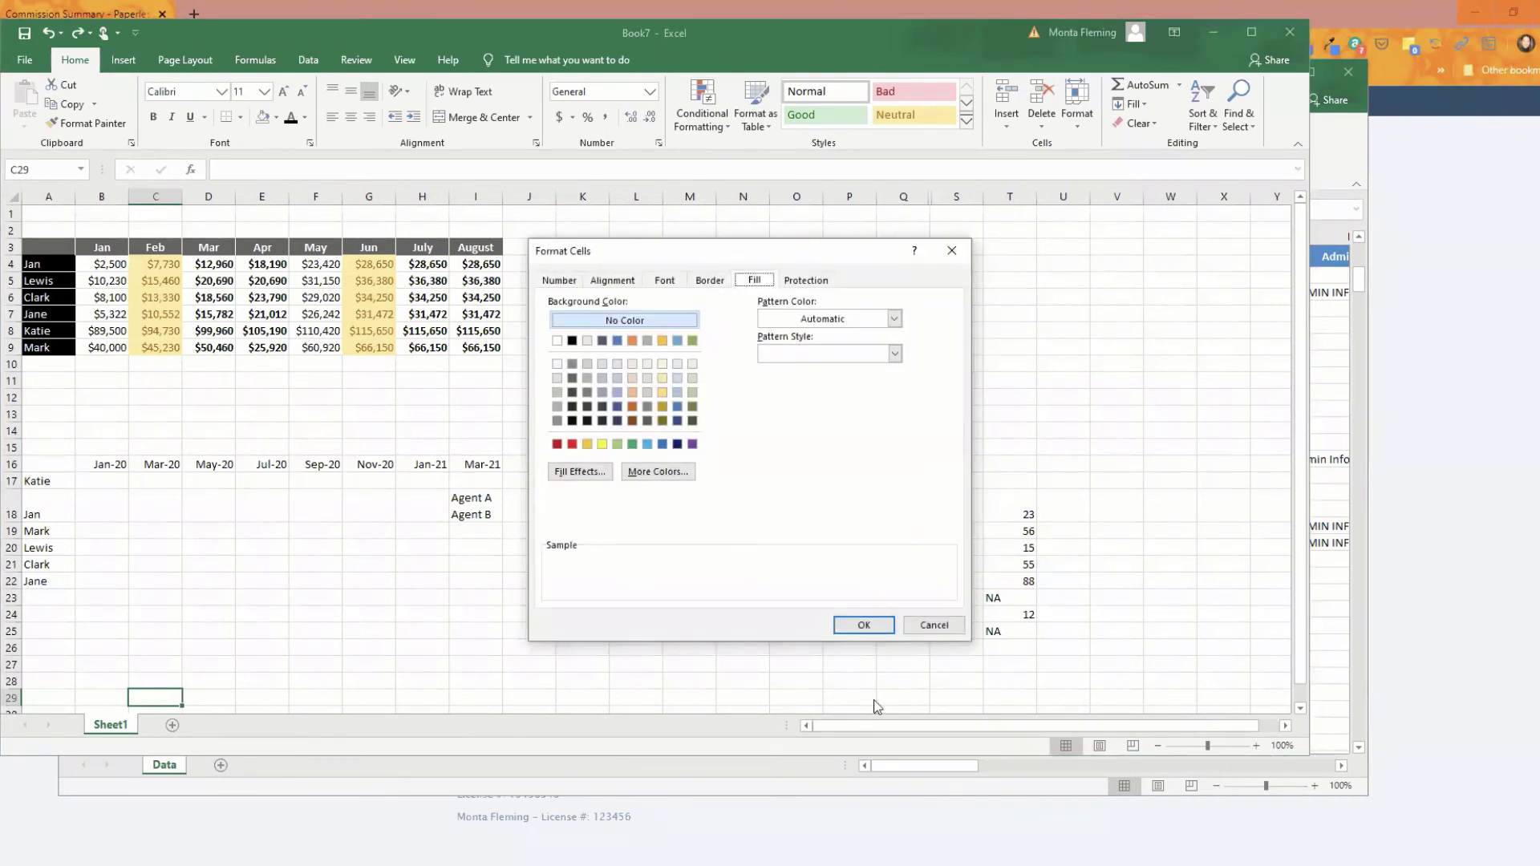
left_click(930, 625)
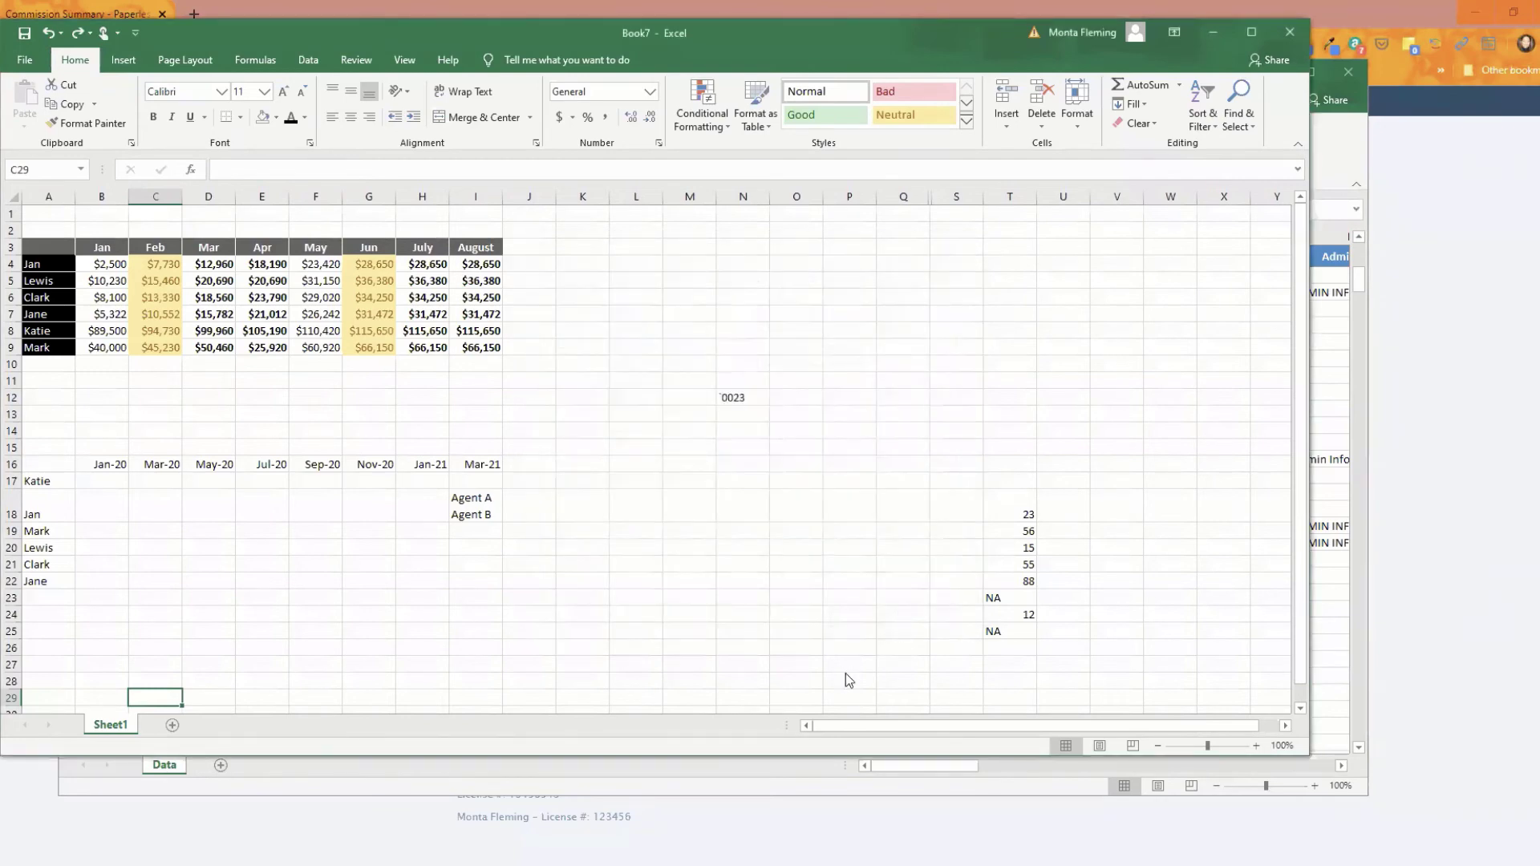
Step: Enter the formula =H4+I4 in cell J4 to add the first row's July and August values
scroll(654, 457, "down", 2)
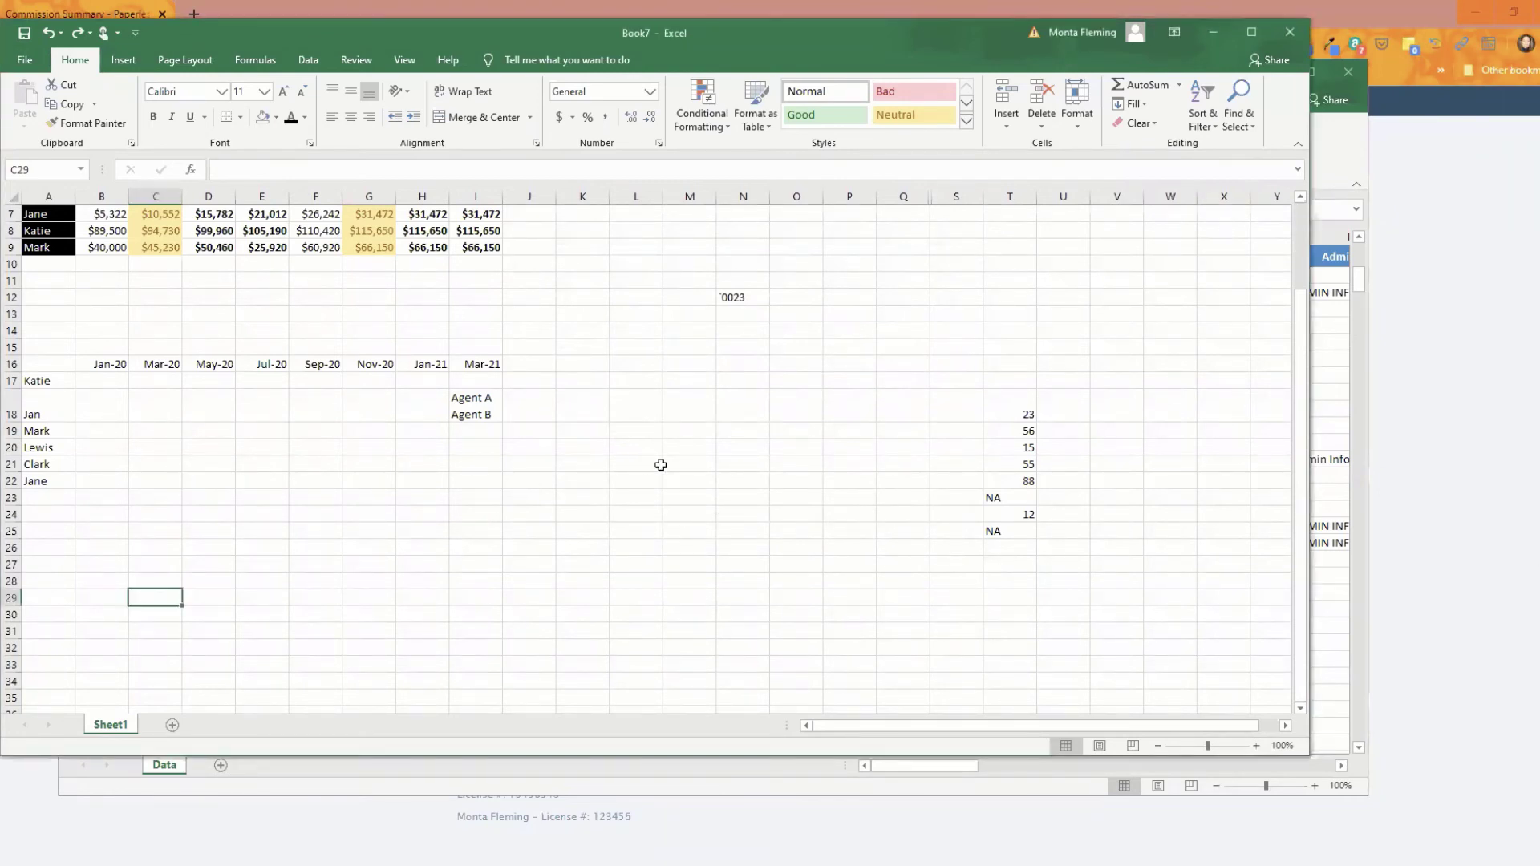
scroll(777, 500, "up", 2)
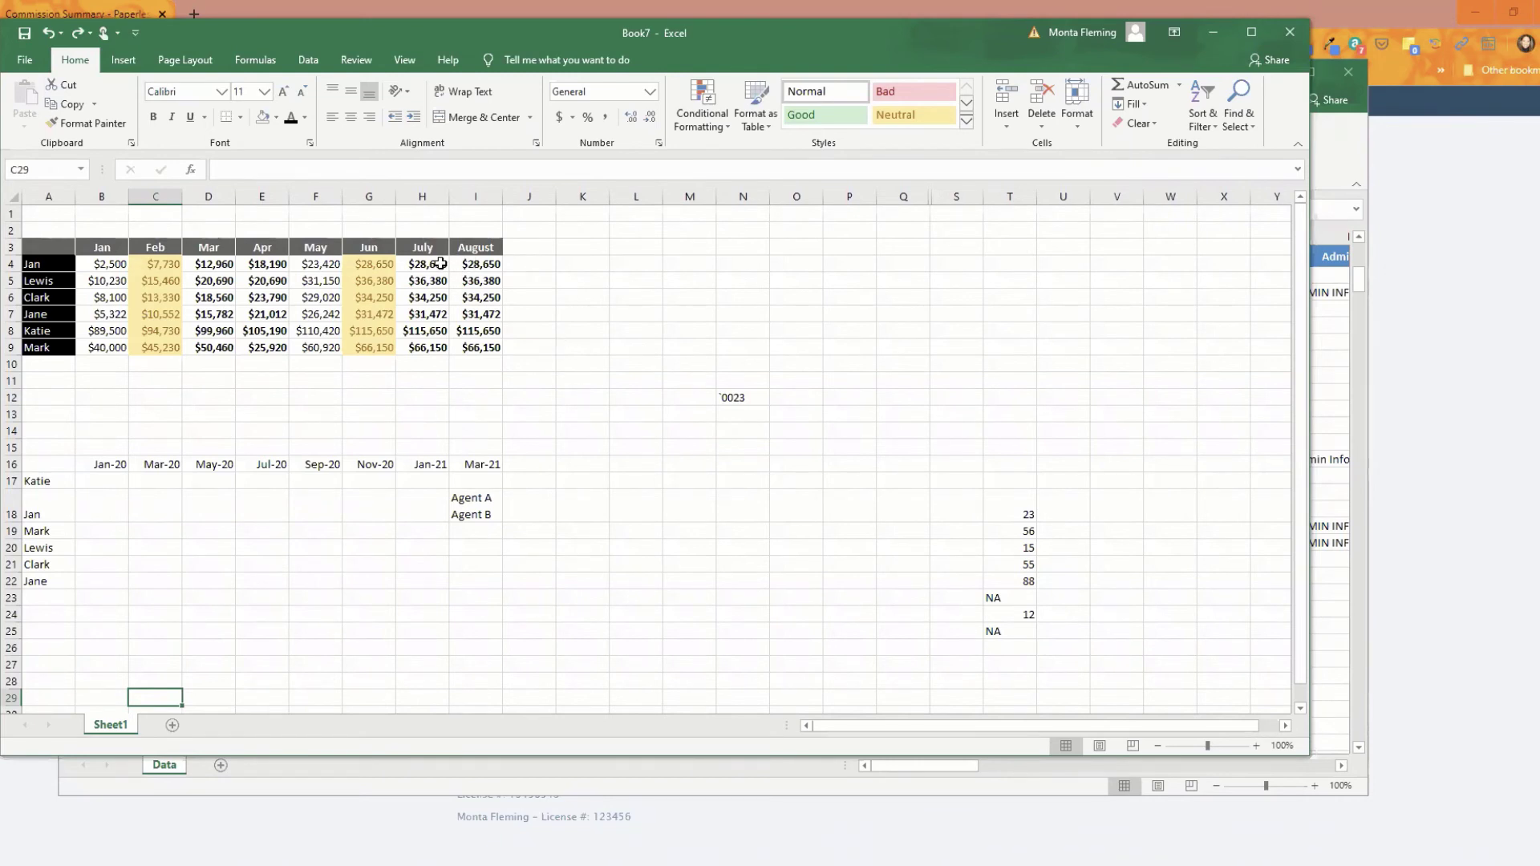
left_click_drag(440, 264, 481, 264)
left_click(522, 263)
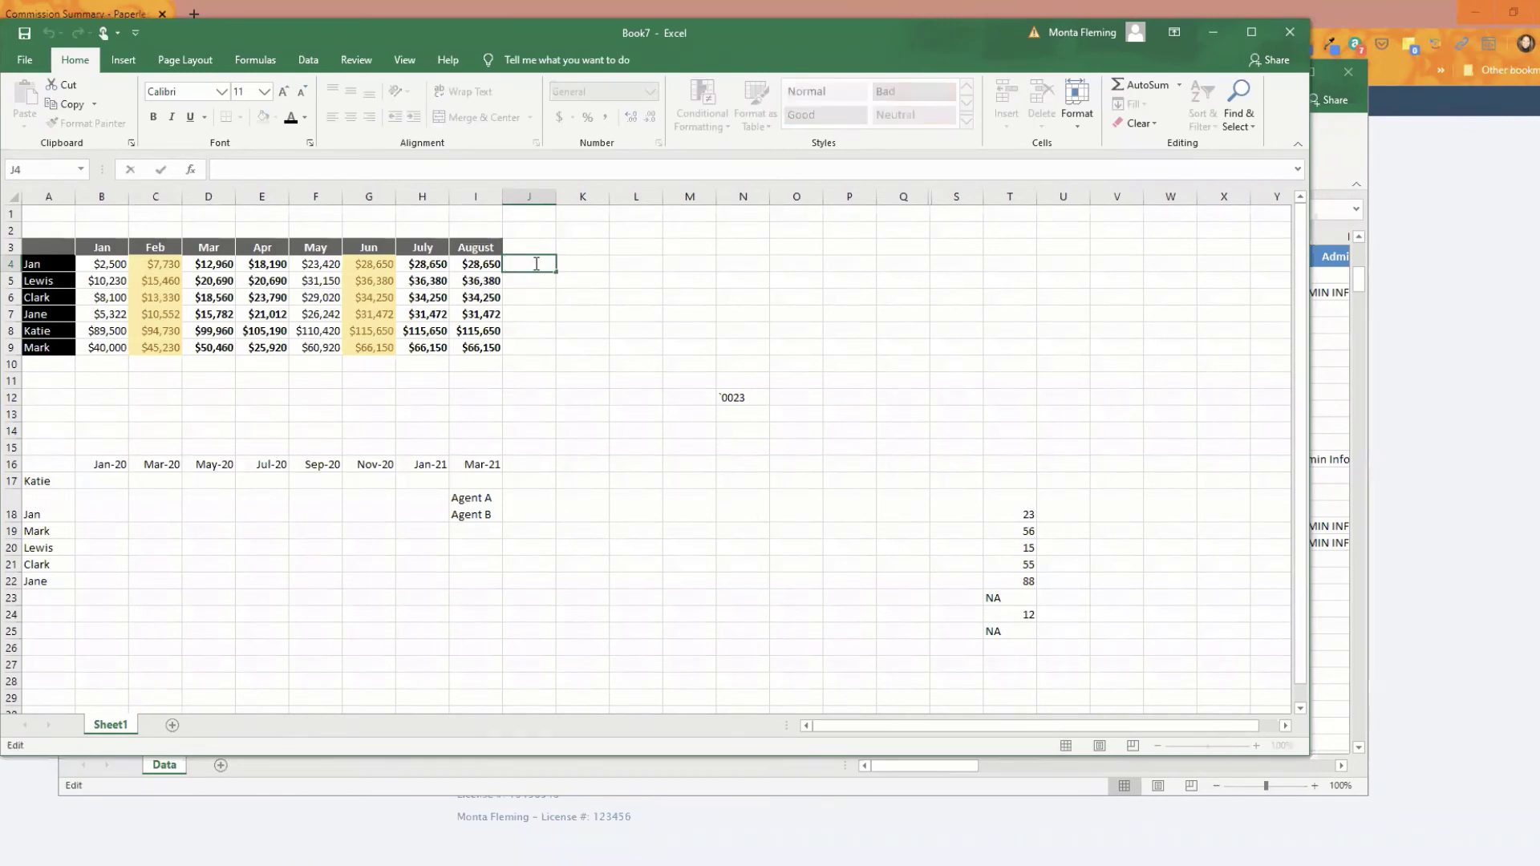
type("=")
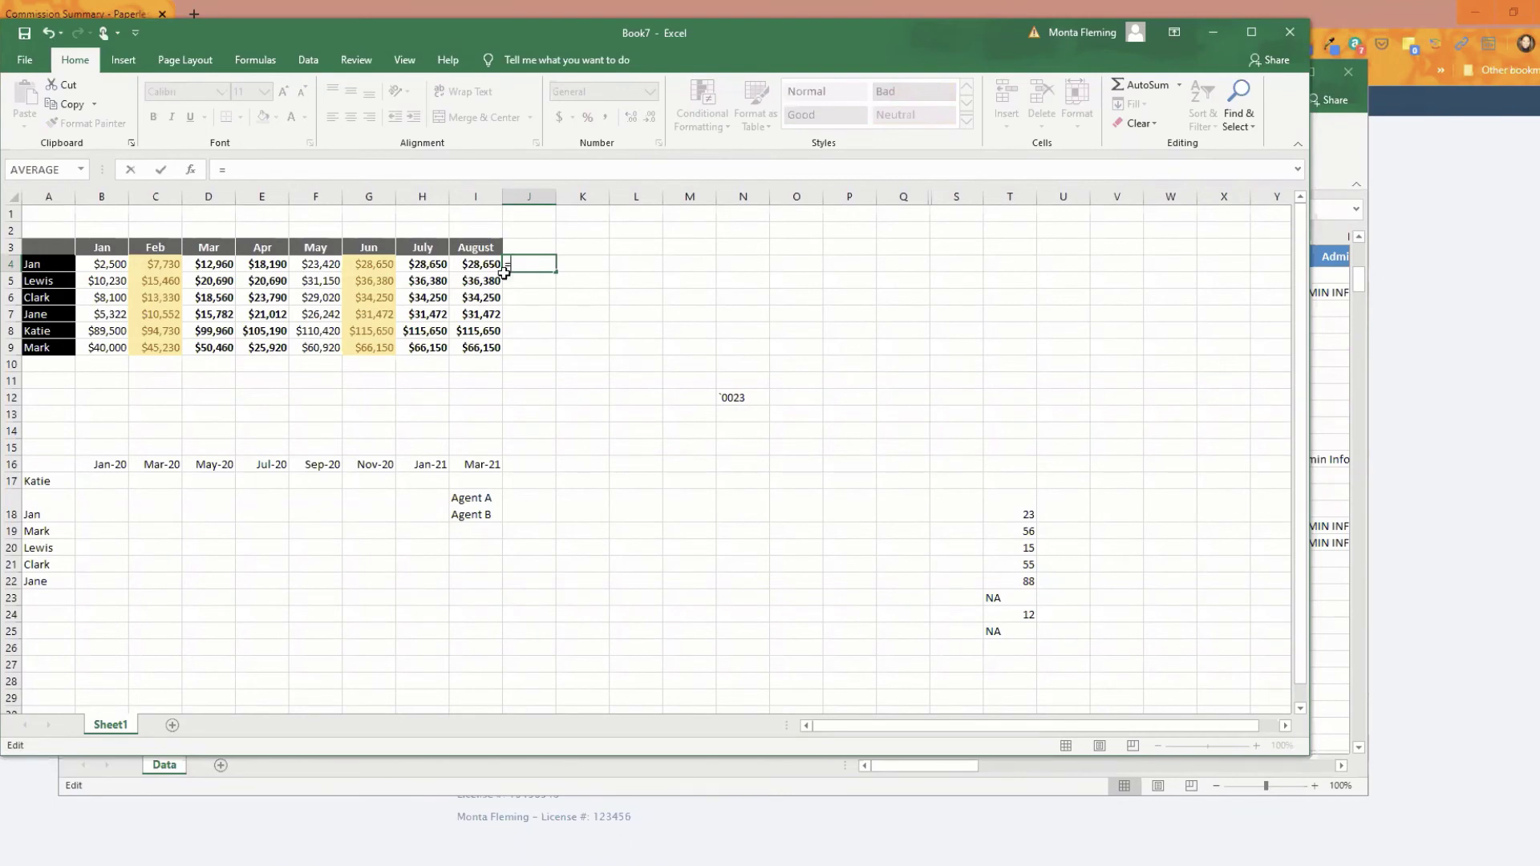
left_click(434, 268)
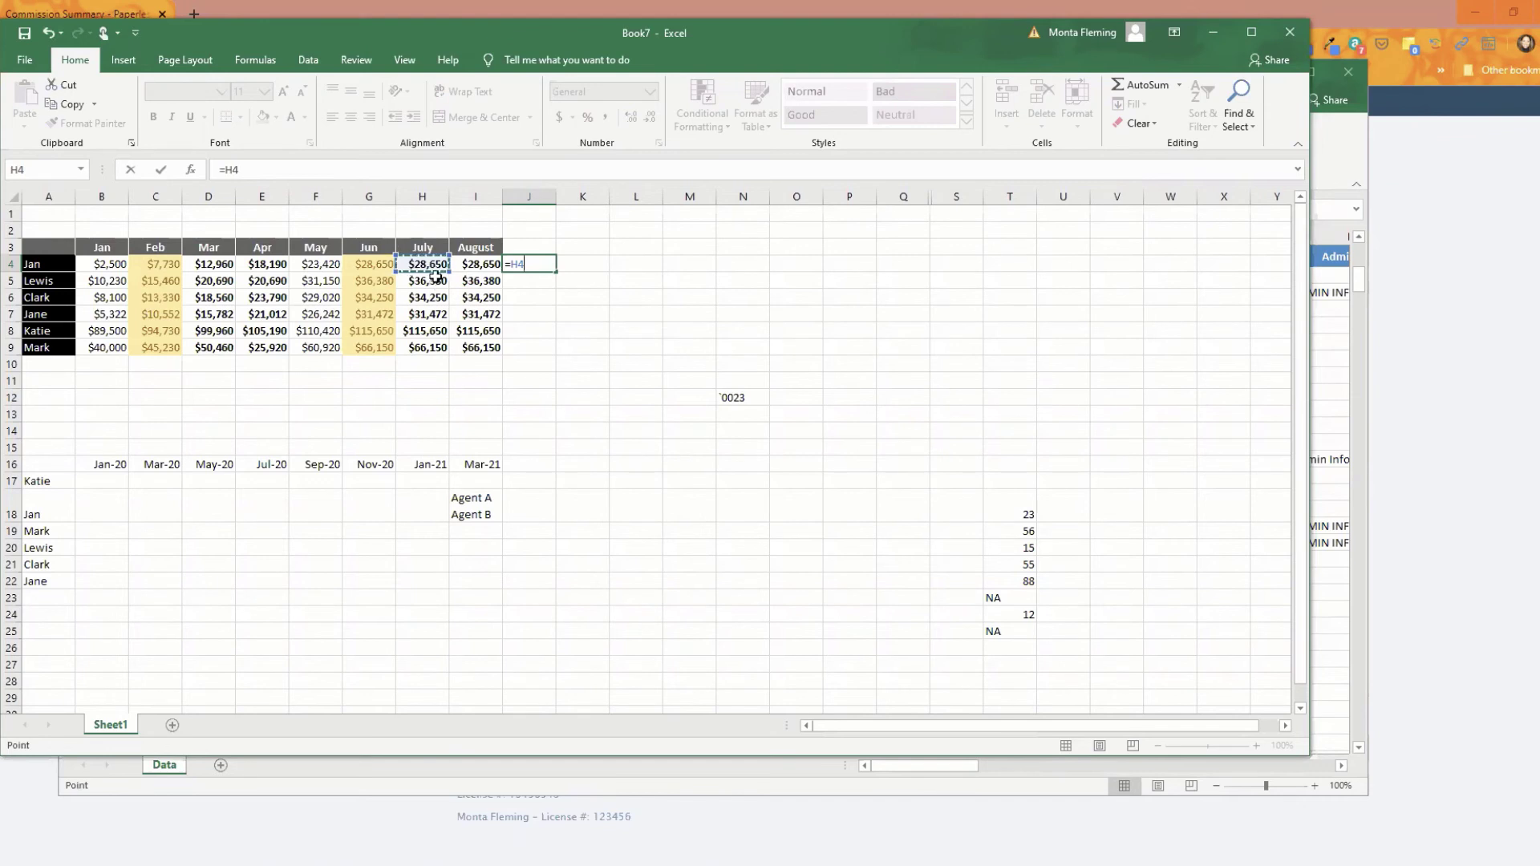
type("+")
left_click(466, 264)
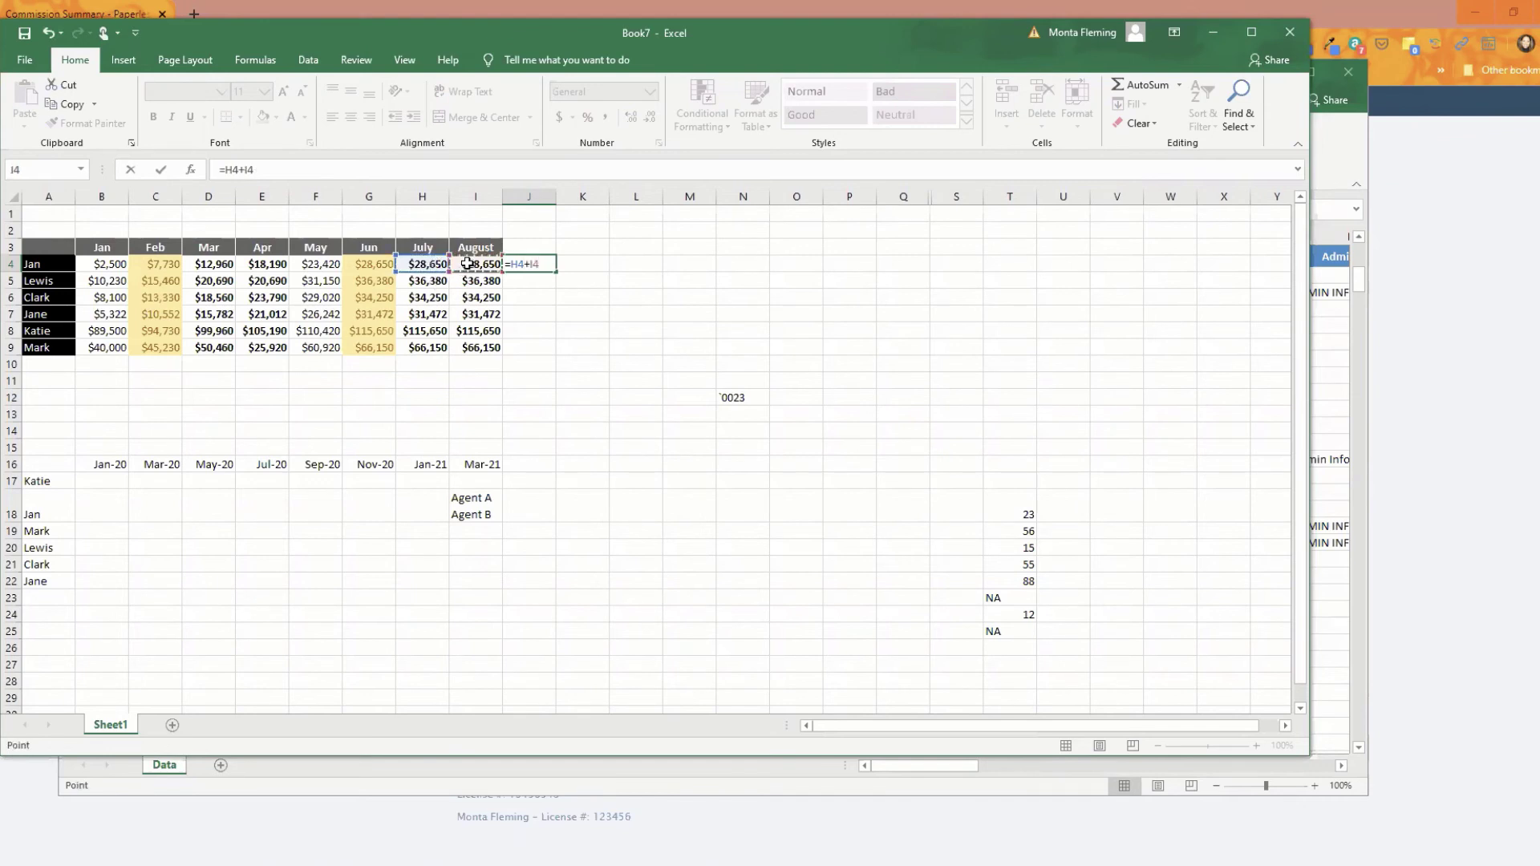
key("Return")
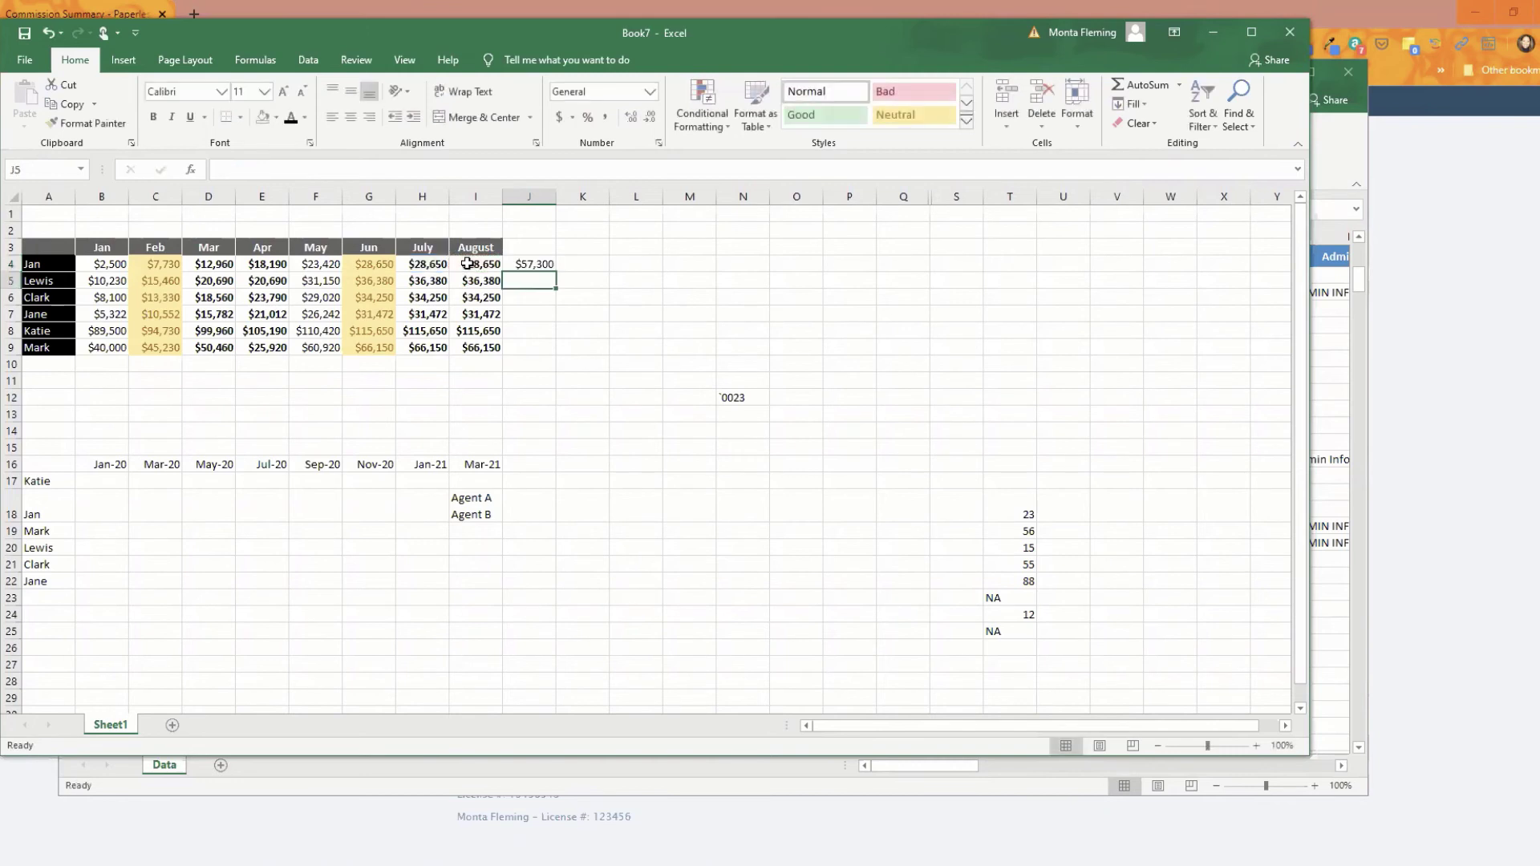
Step: Sum the August values I4:I9 in cell I10 with AutoSum, and delete that formula again
left_click(522, 264)
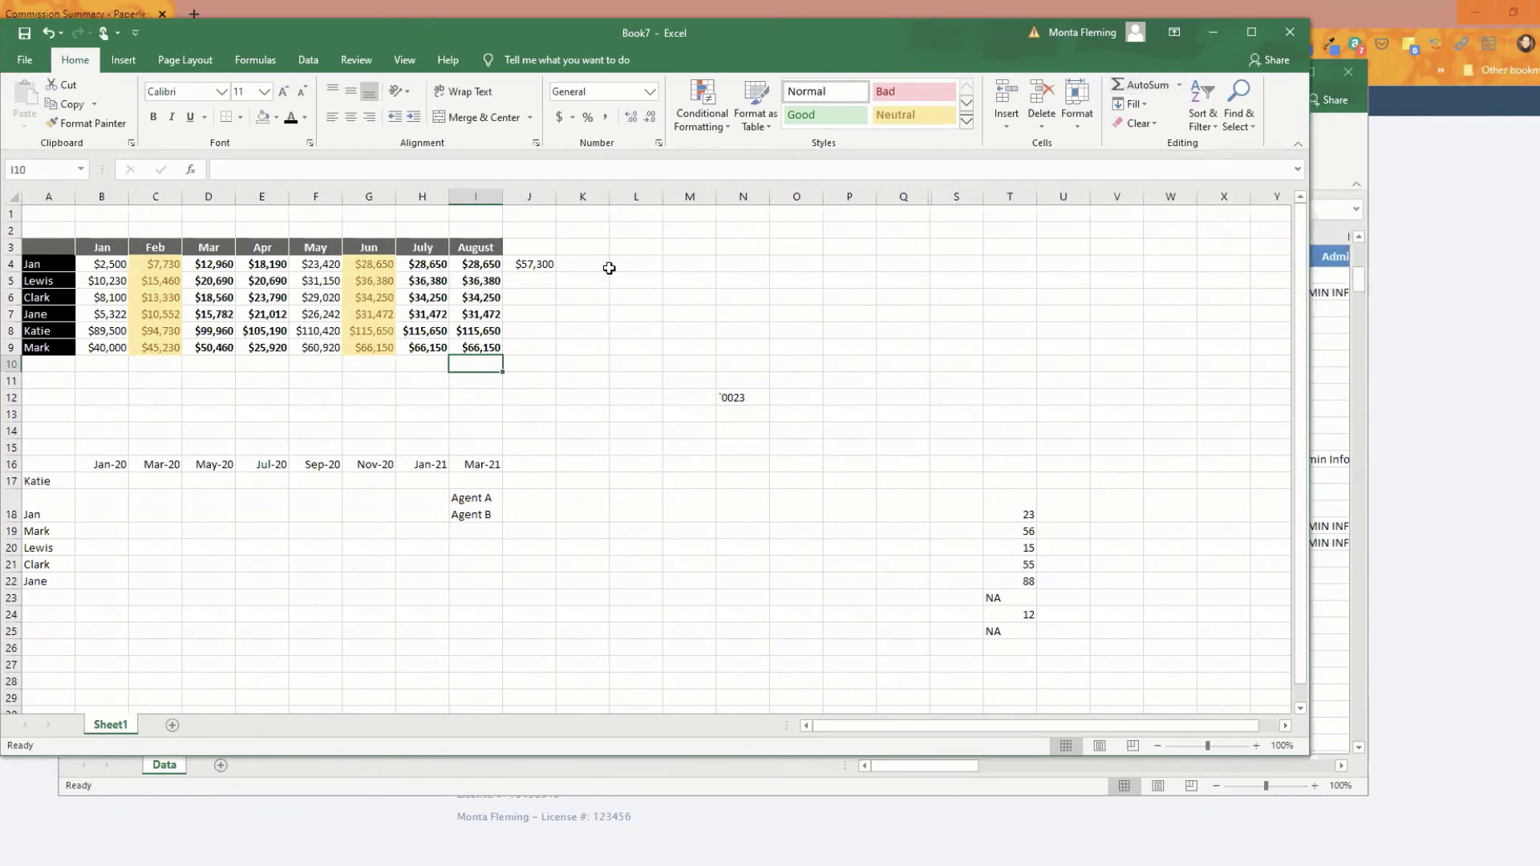
left_click(1150, 86)
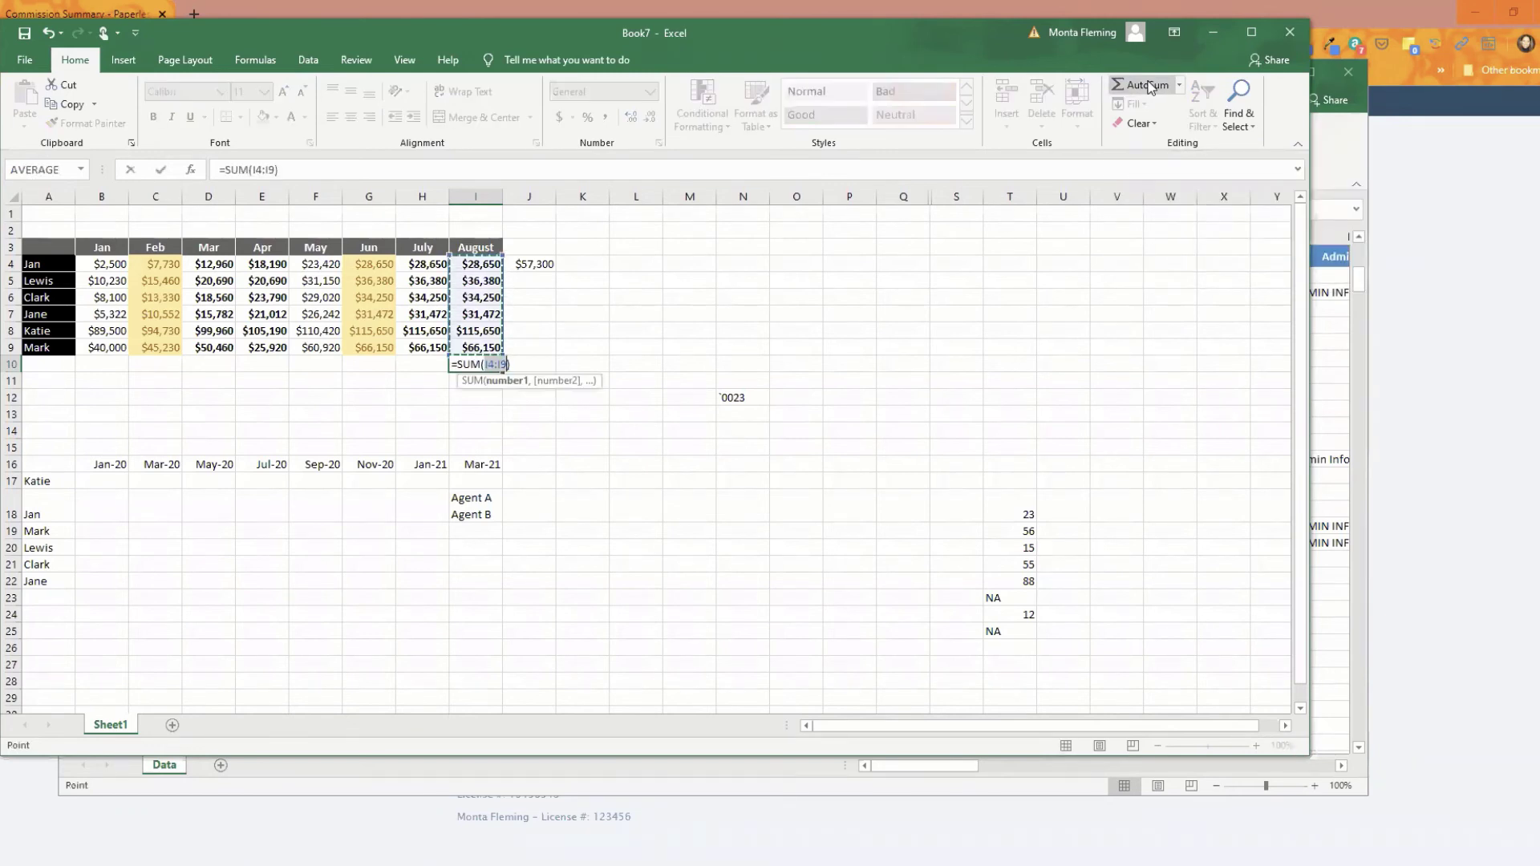
key("Return")
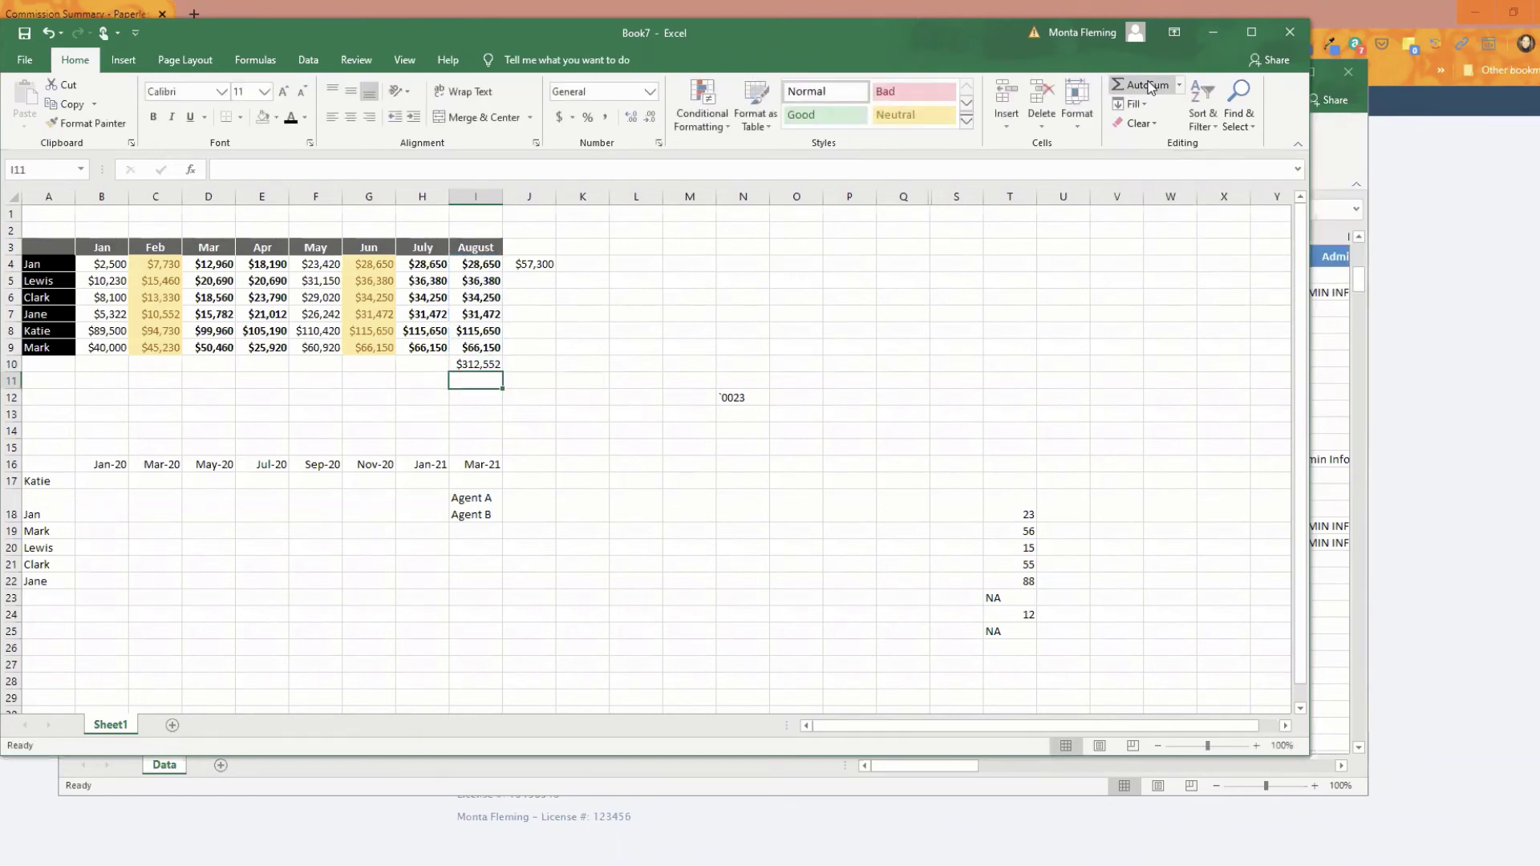
left_click(485, 365)
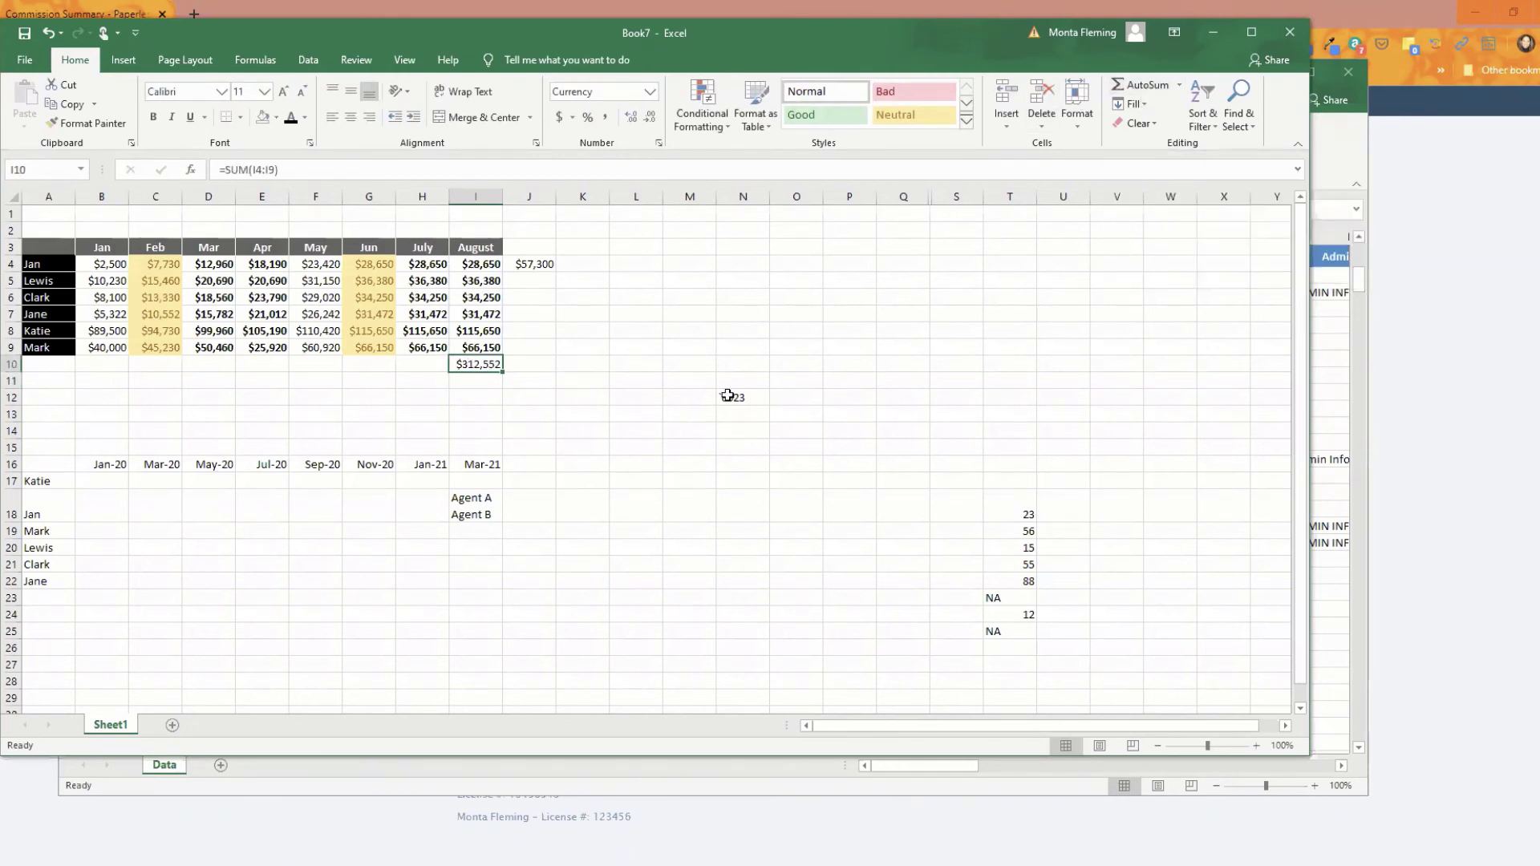
key("Delete")
Step: Fill the July plus August formula from J4 down through J9
left_click(523, 350)
left_click(522, 265)
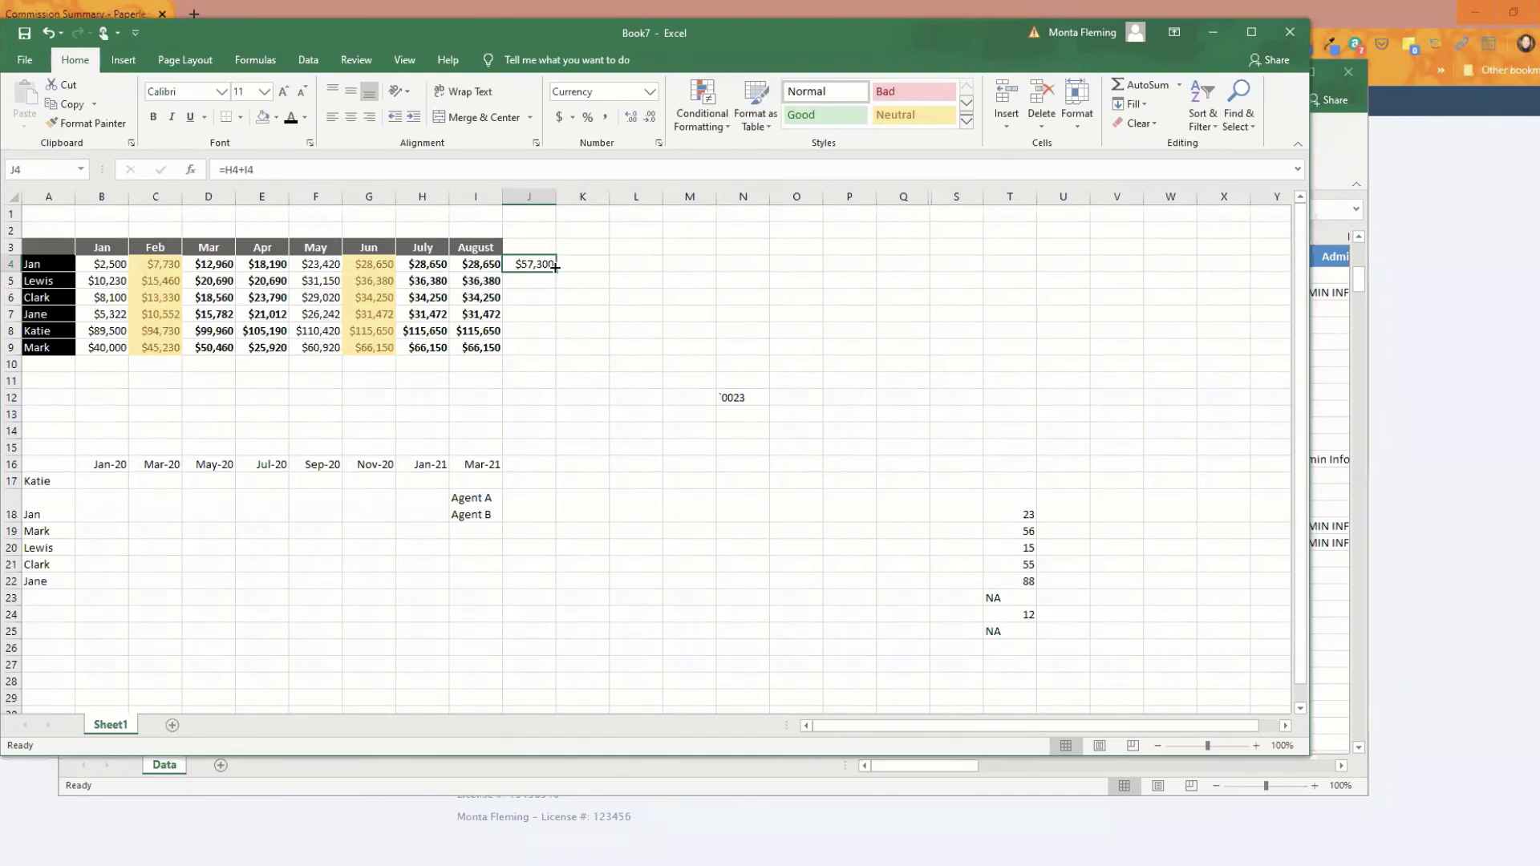
left_click_drag(556, 273, 544, 353)
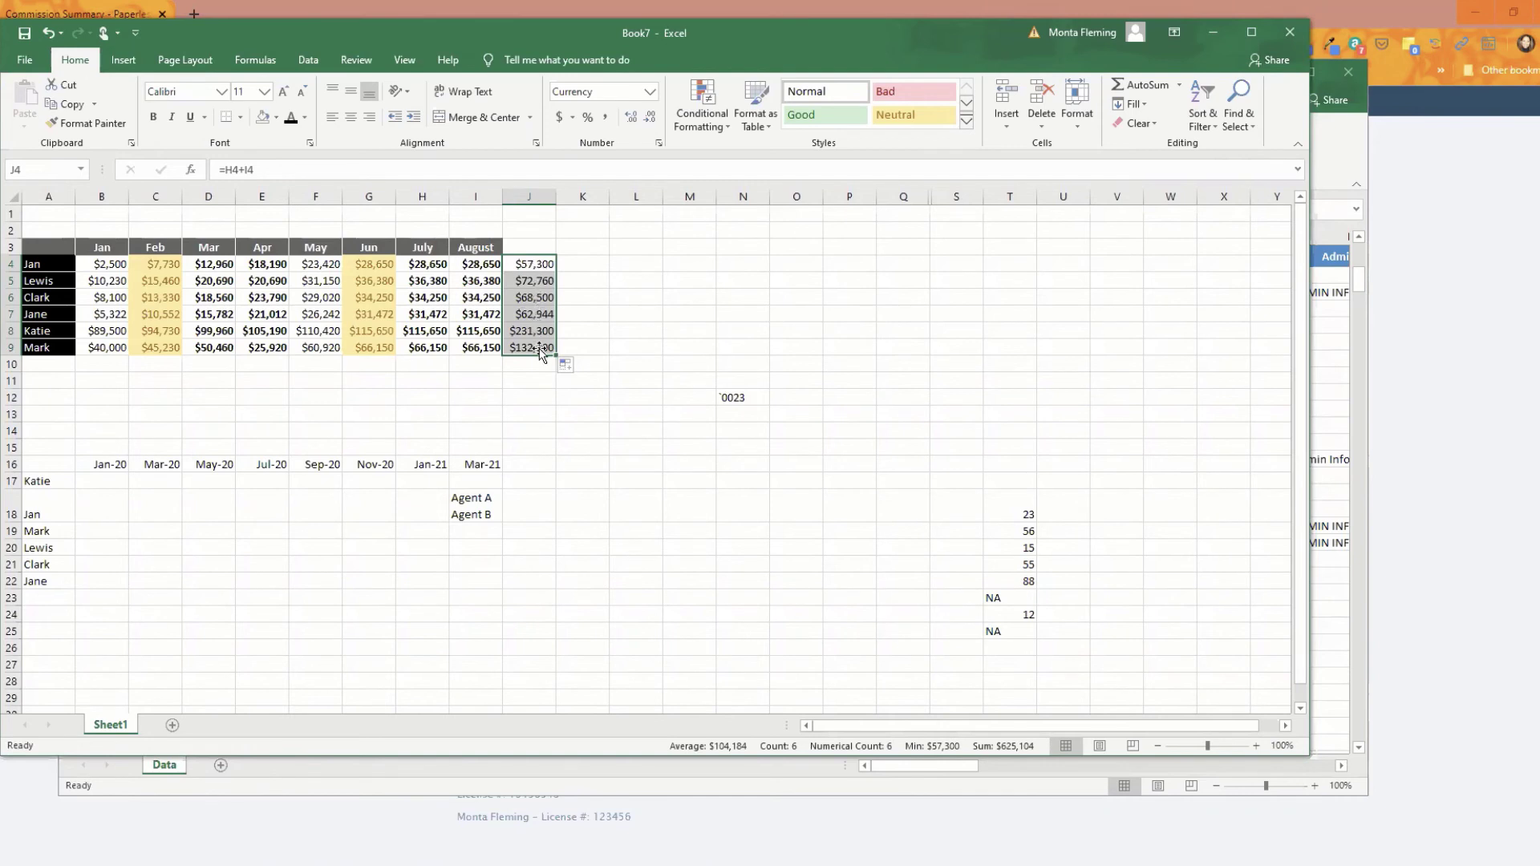
left_click(527, 267)
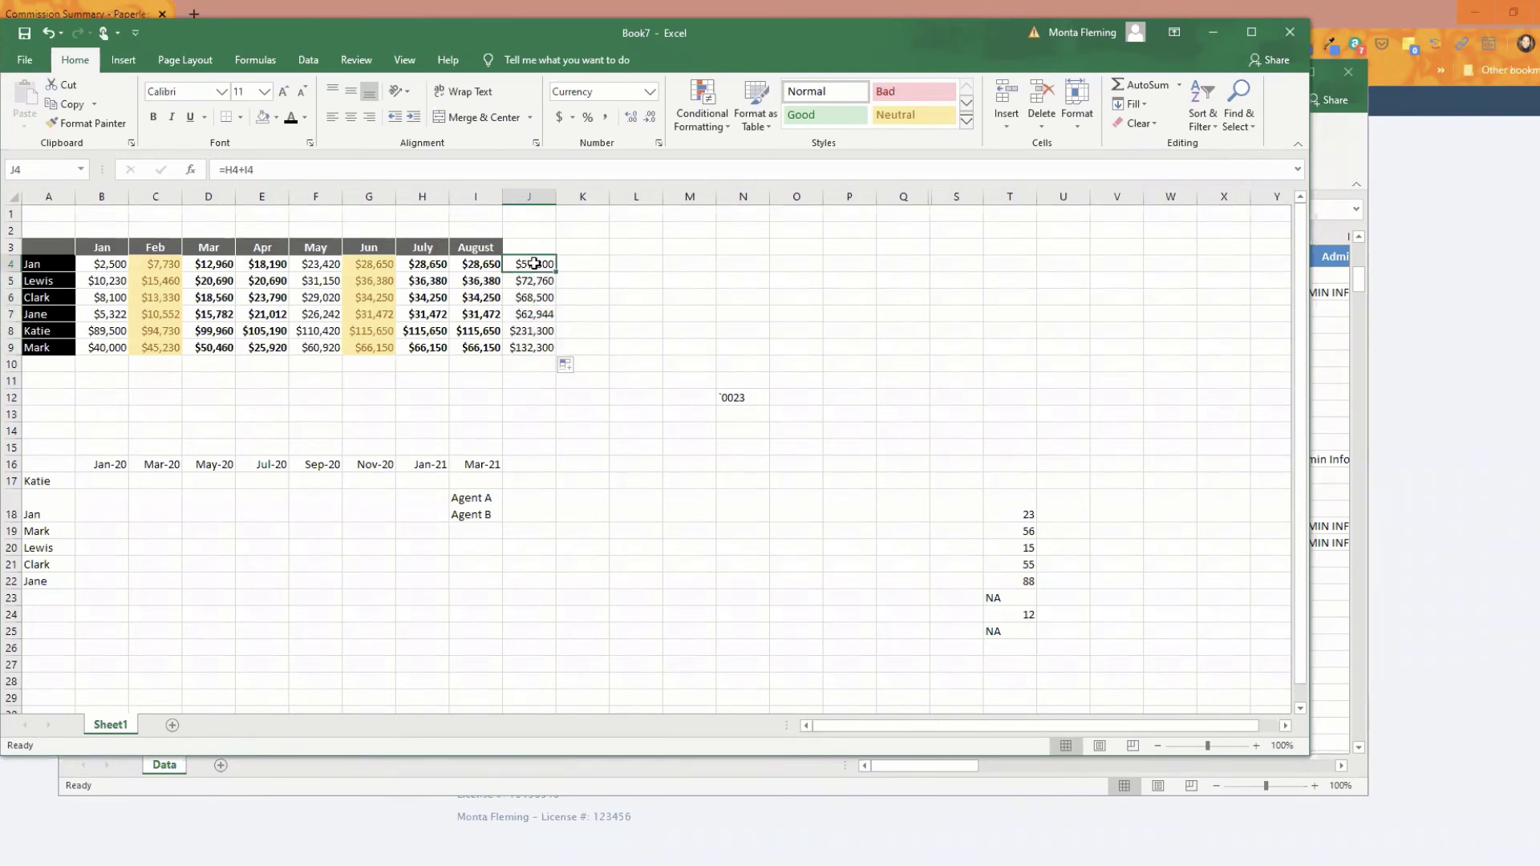
left_click_drag(549, 277, 555, 353)
left_click(623, 365)
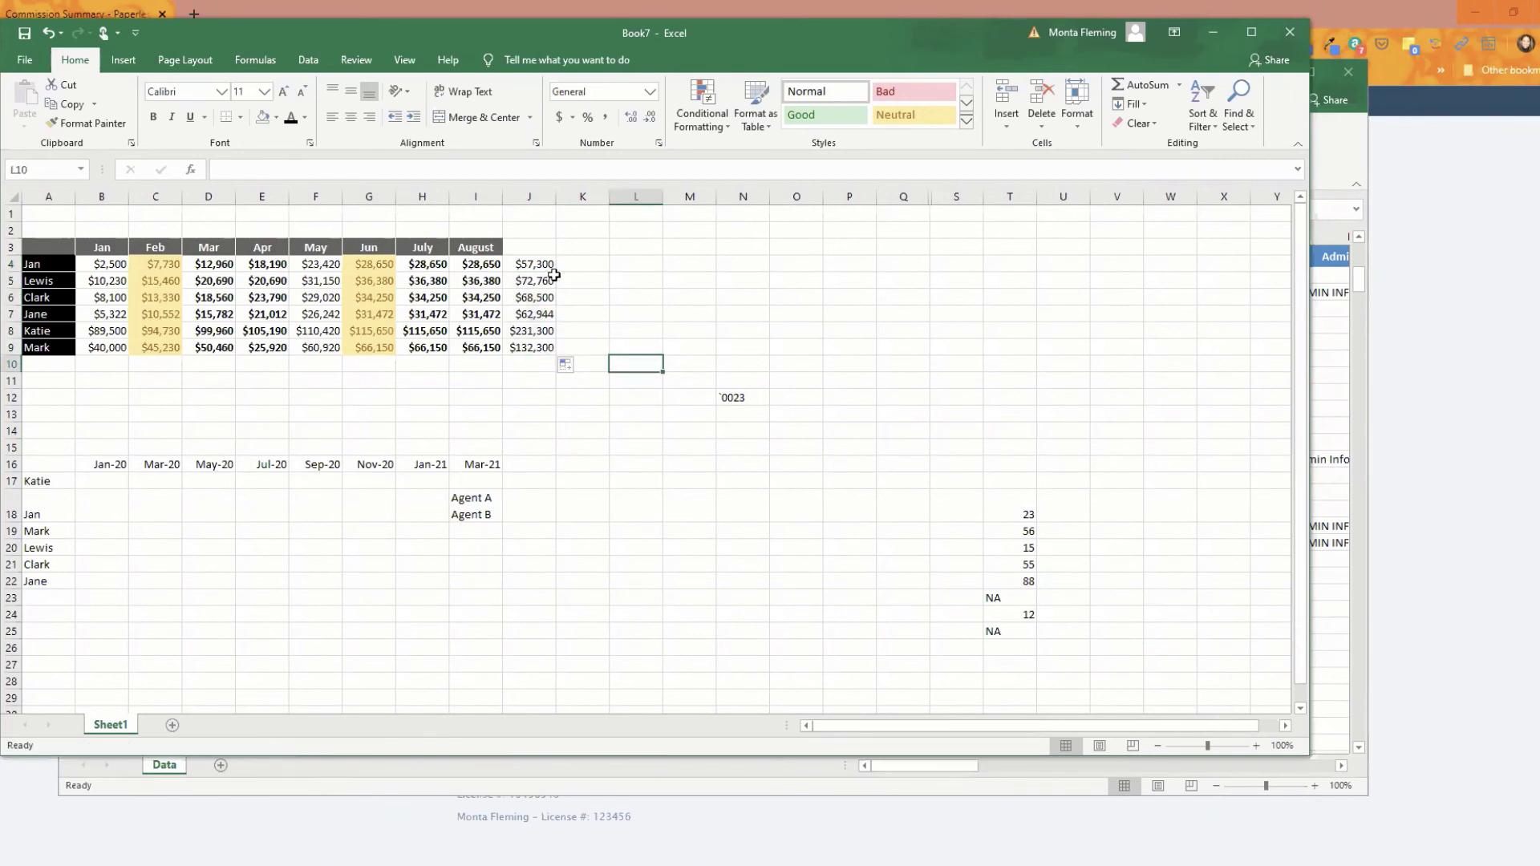
Step: Compare the cell references in the copied formulas of J4, J5 and J6
left_click(507, 269)
left_click(518, 282)
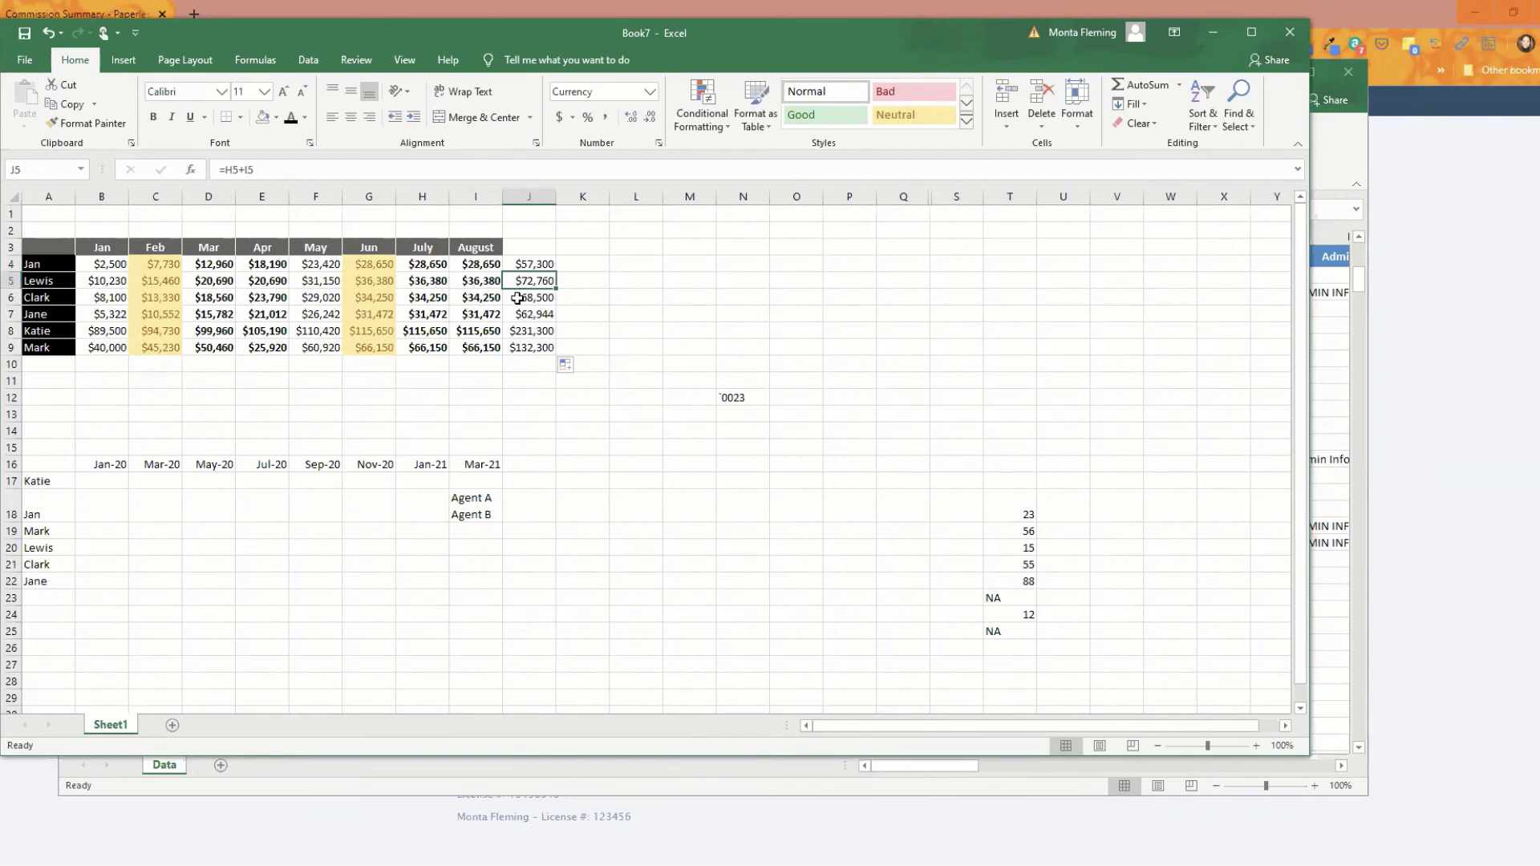
left_click(519, 298)
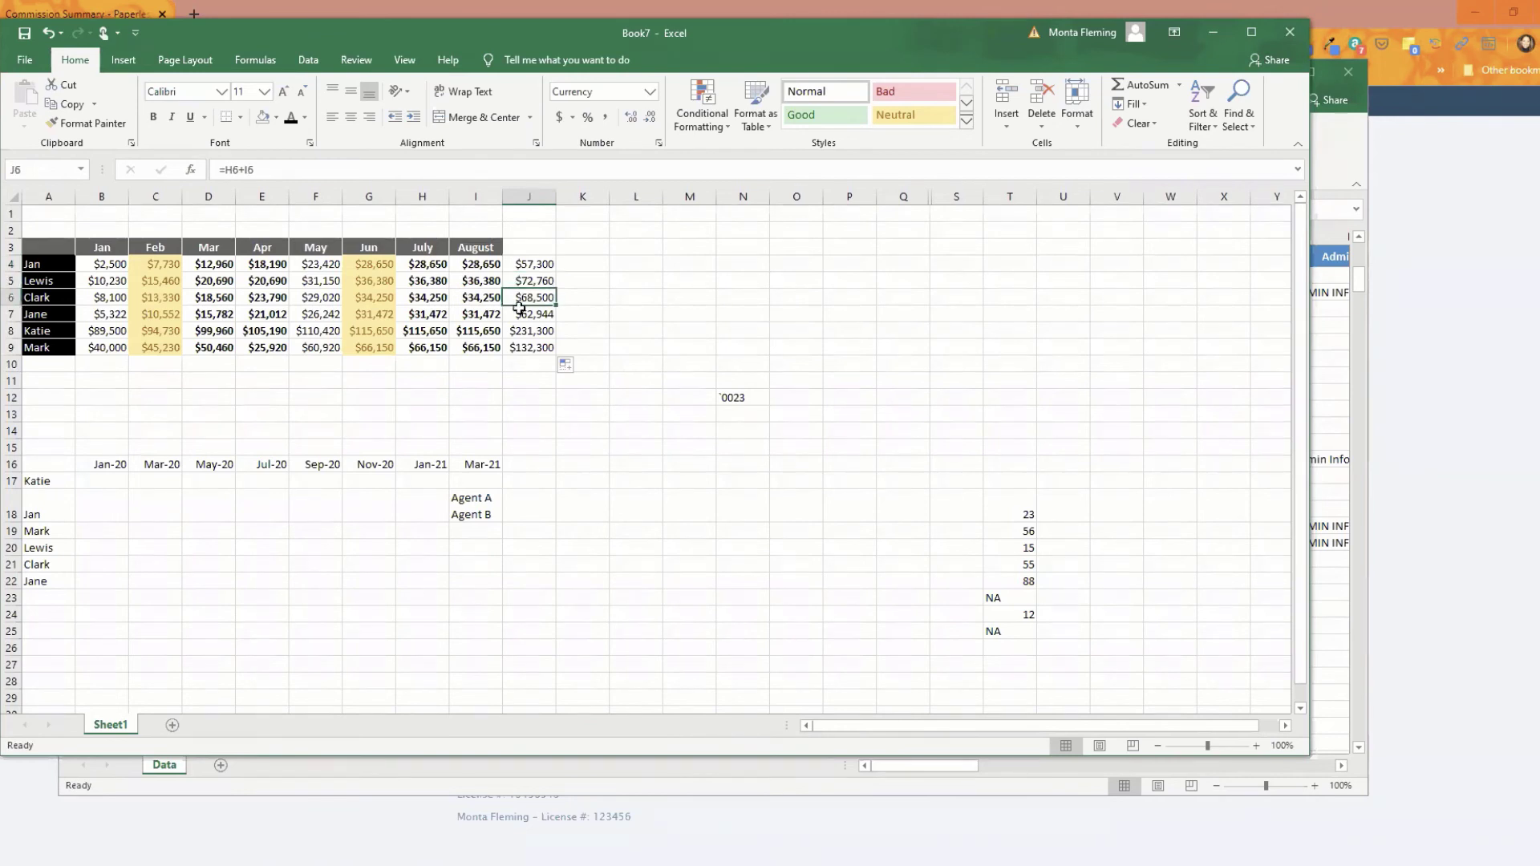
left_click(525, 265)
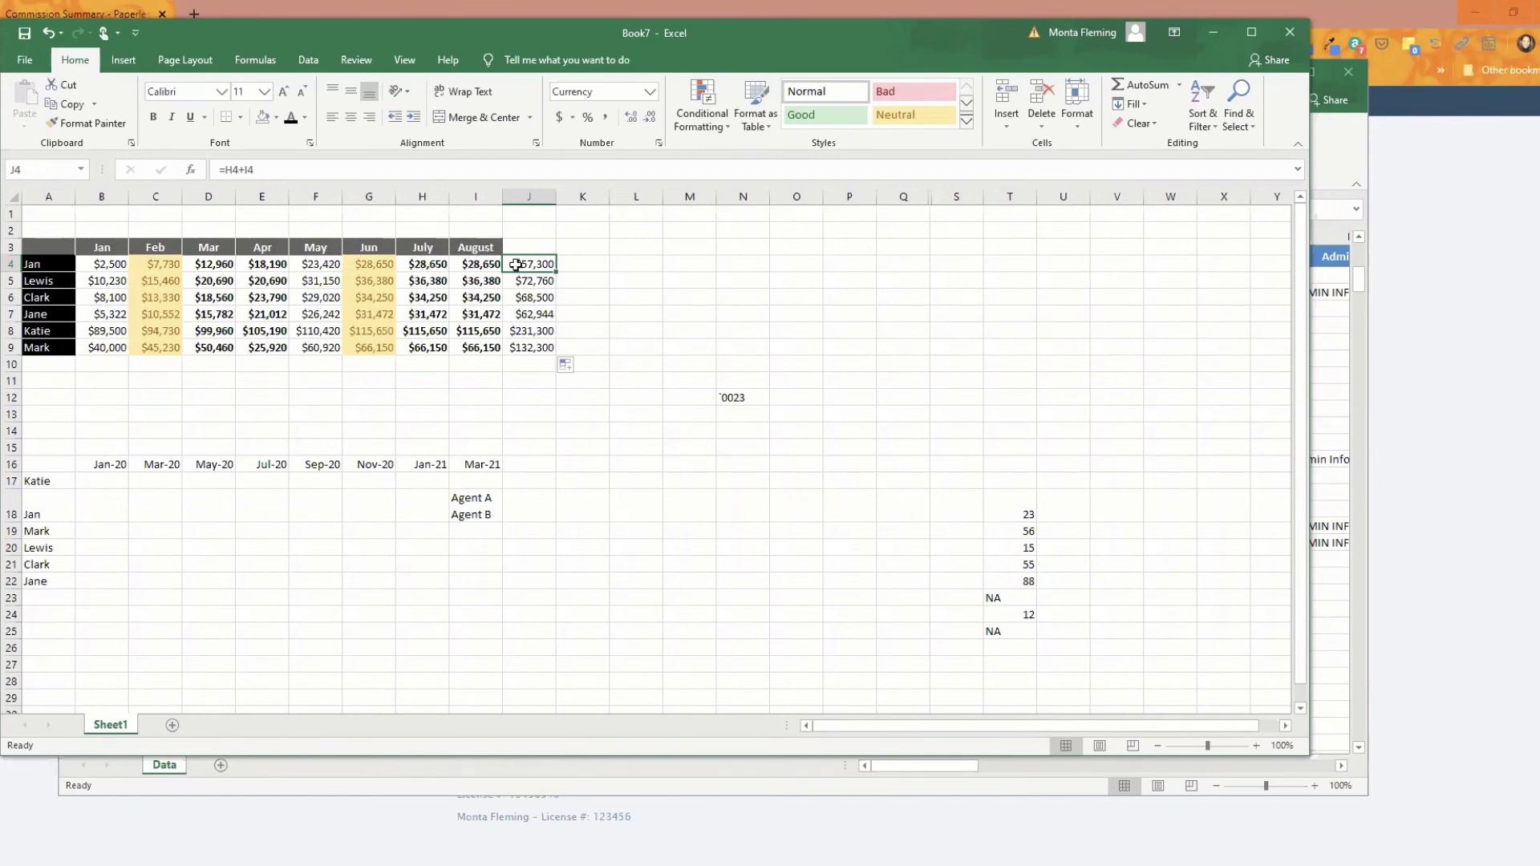
left_click_drag(264, 170, 224, 170)
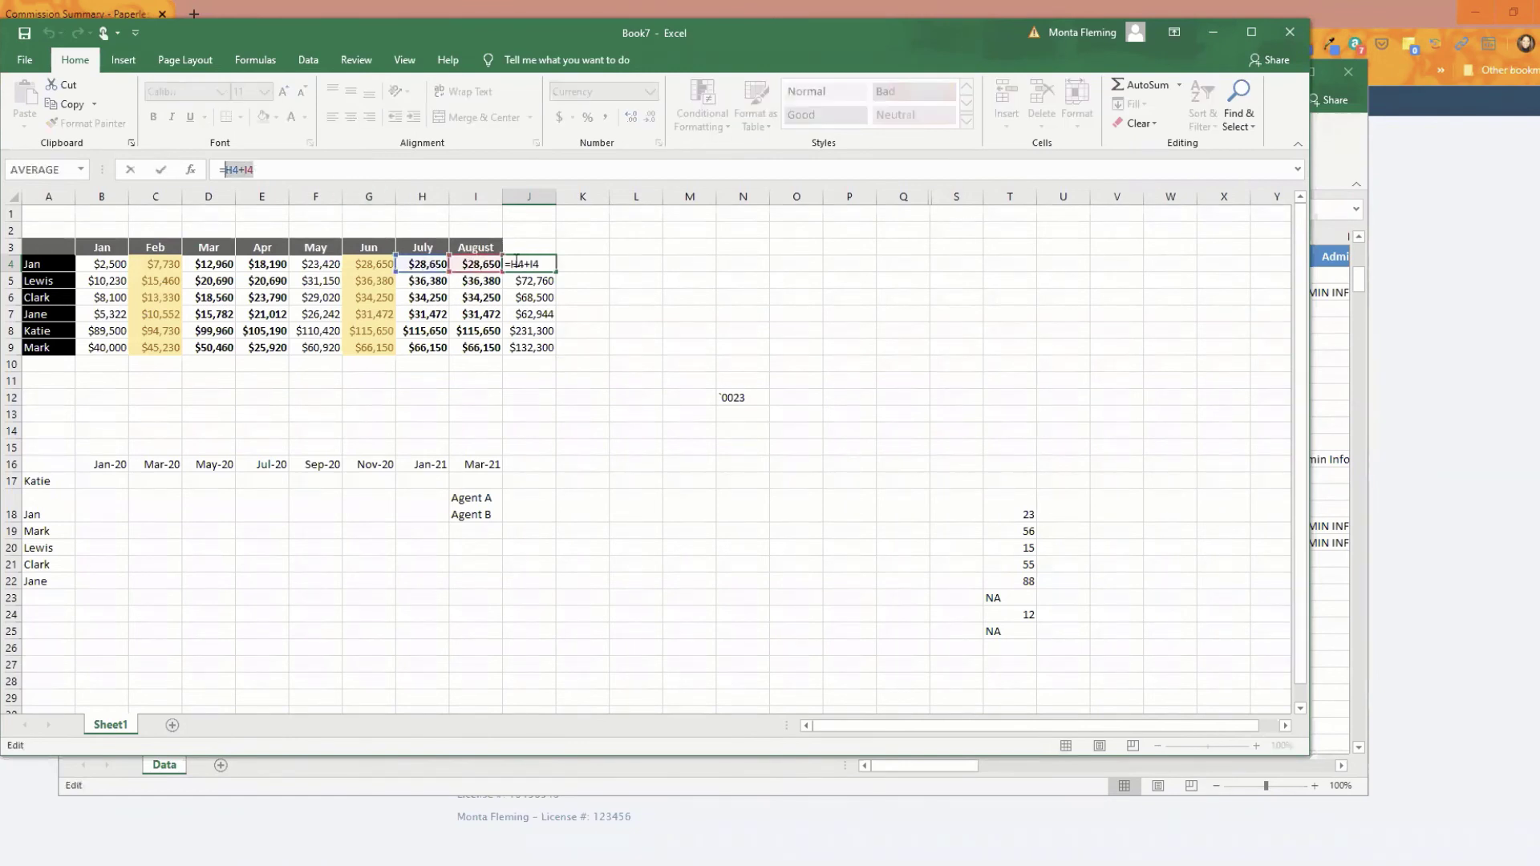
key("ctrl+Return")
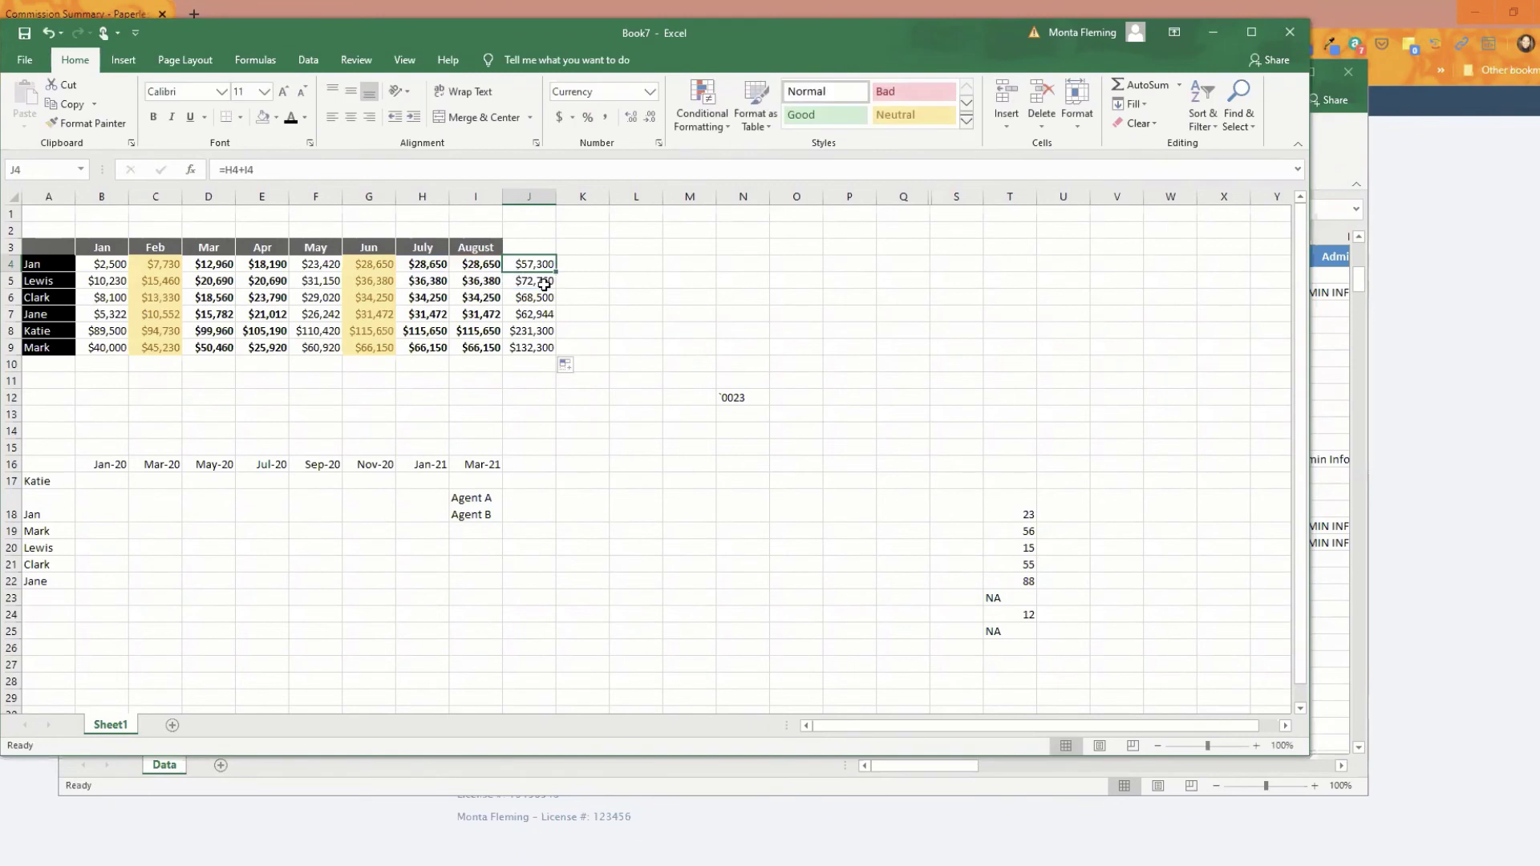
left_click(544, 283)
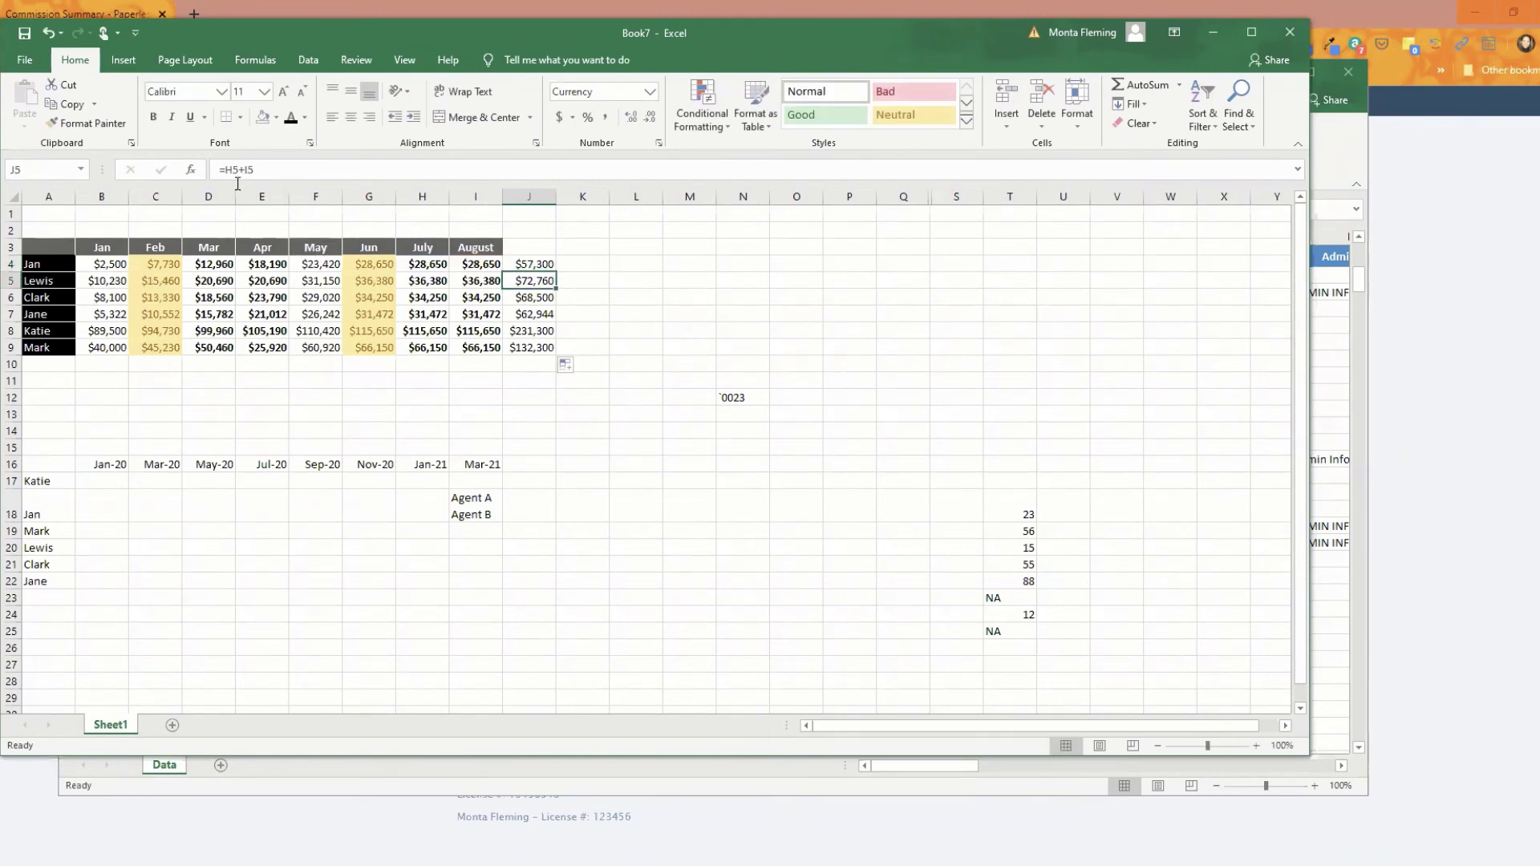
left_click(541, 299)
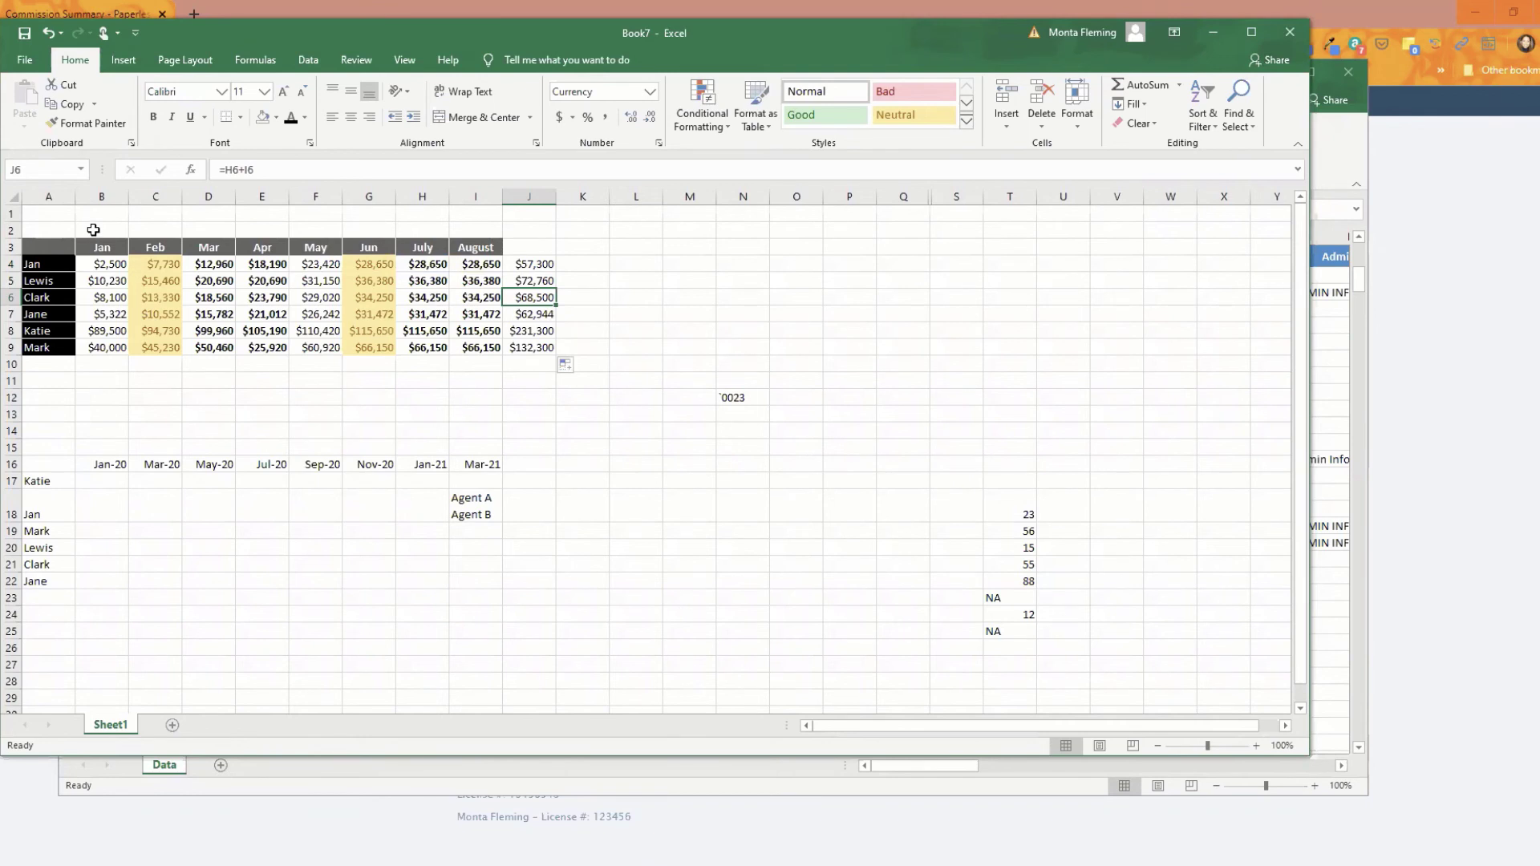
left_click(522, 265)
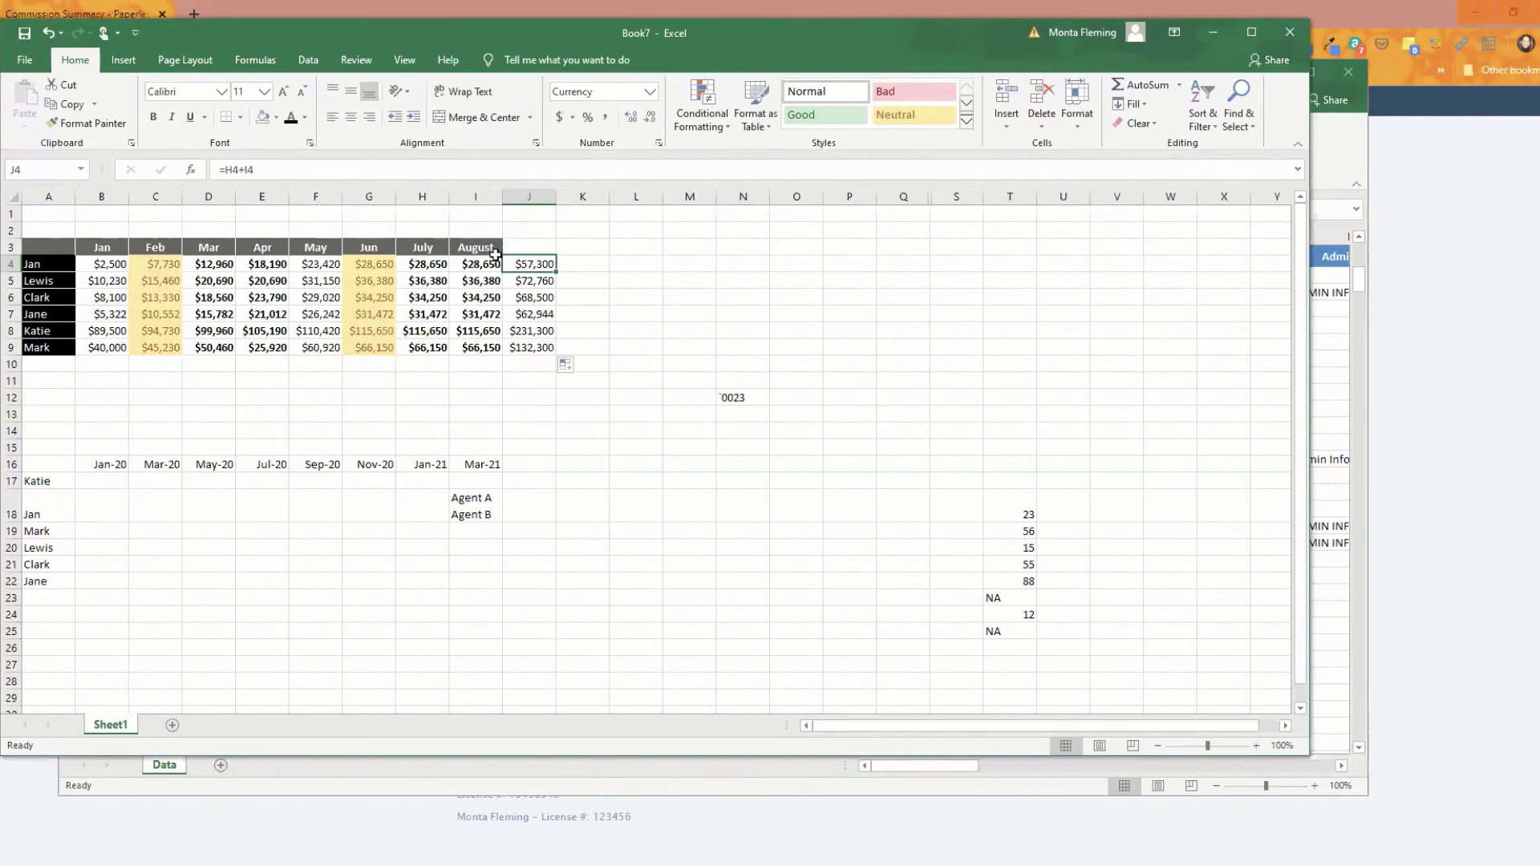
left_click(232, 170)
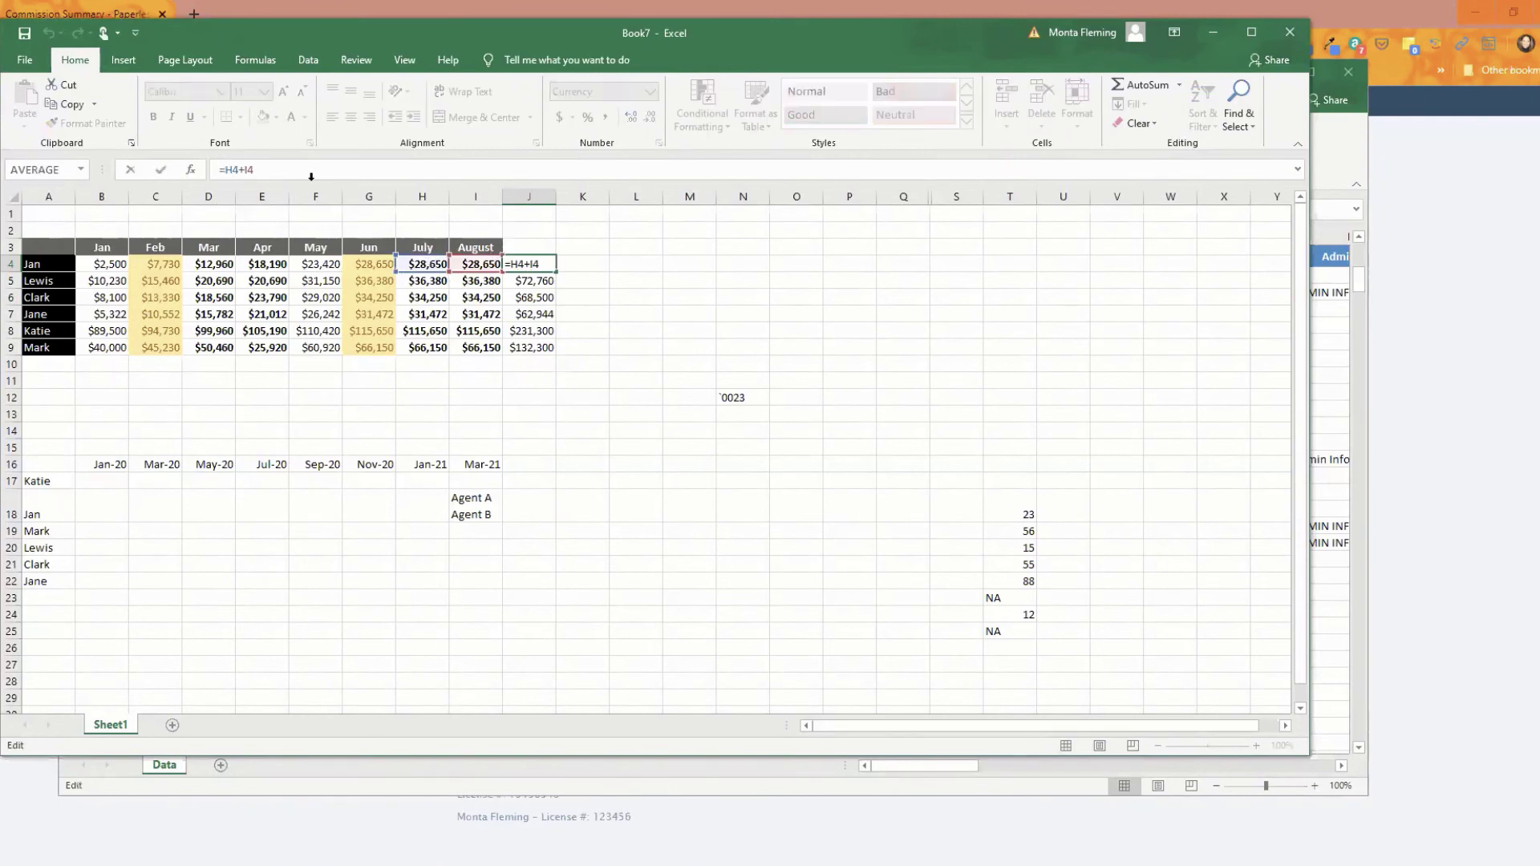
key("Escape")
left_click(73, 215)
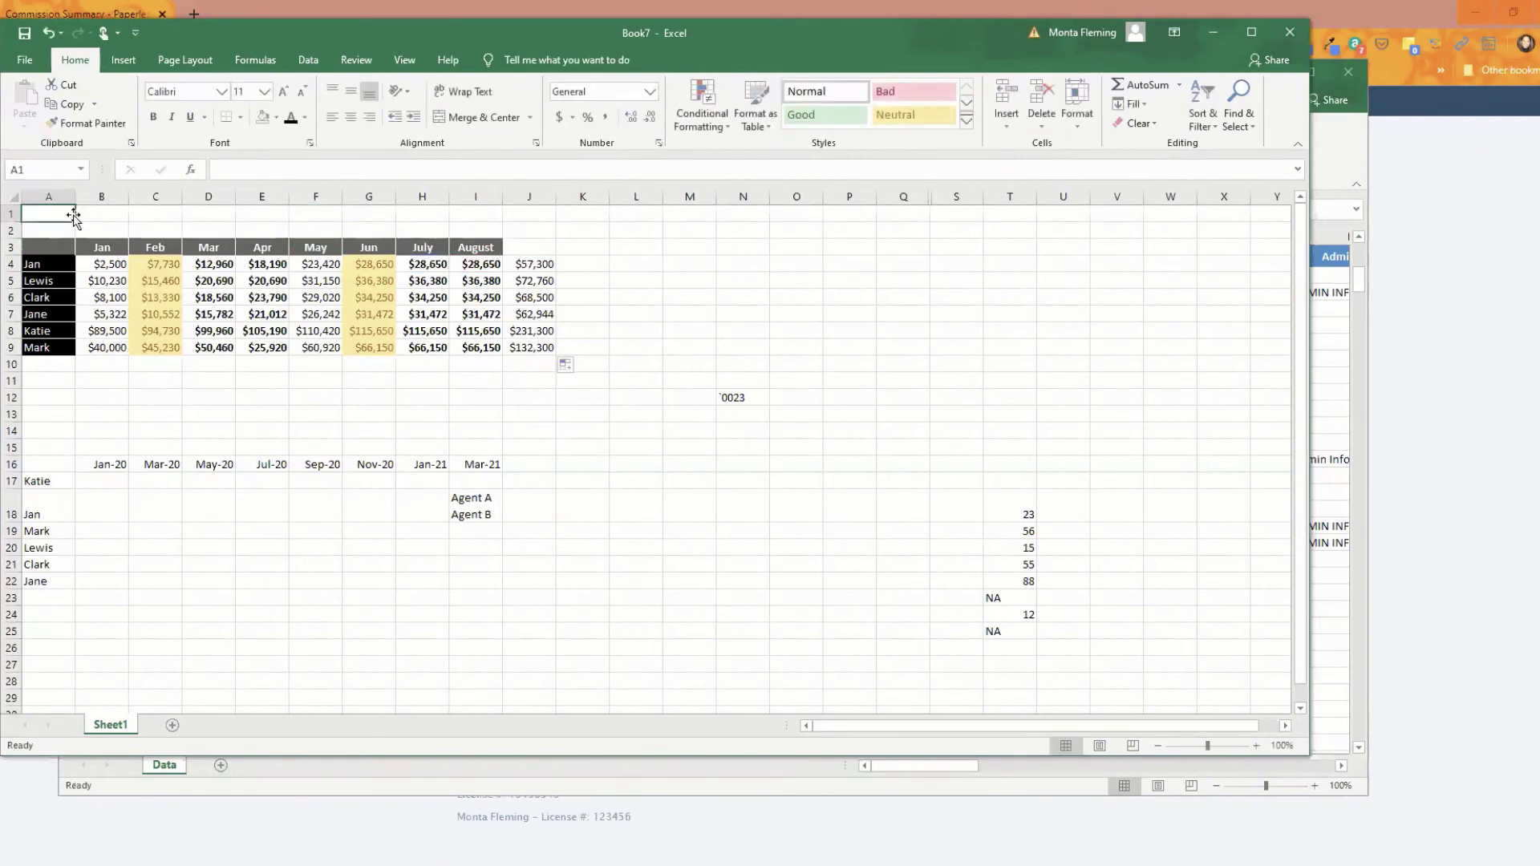
Step: Enter 0.5 in cell A1 and replace the formula in cell J4 with =(H4*I4)*A1
type("0.5")
key("Return")
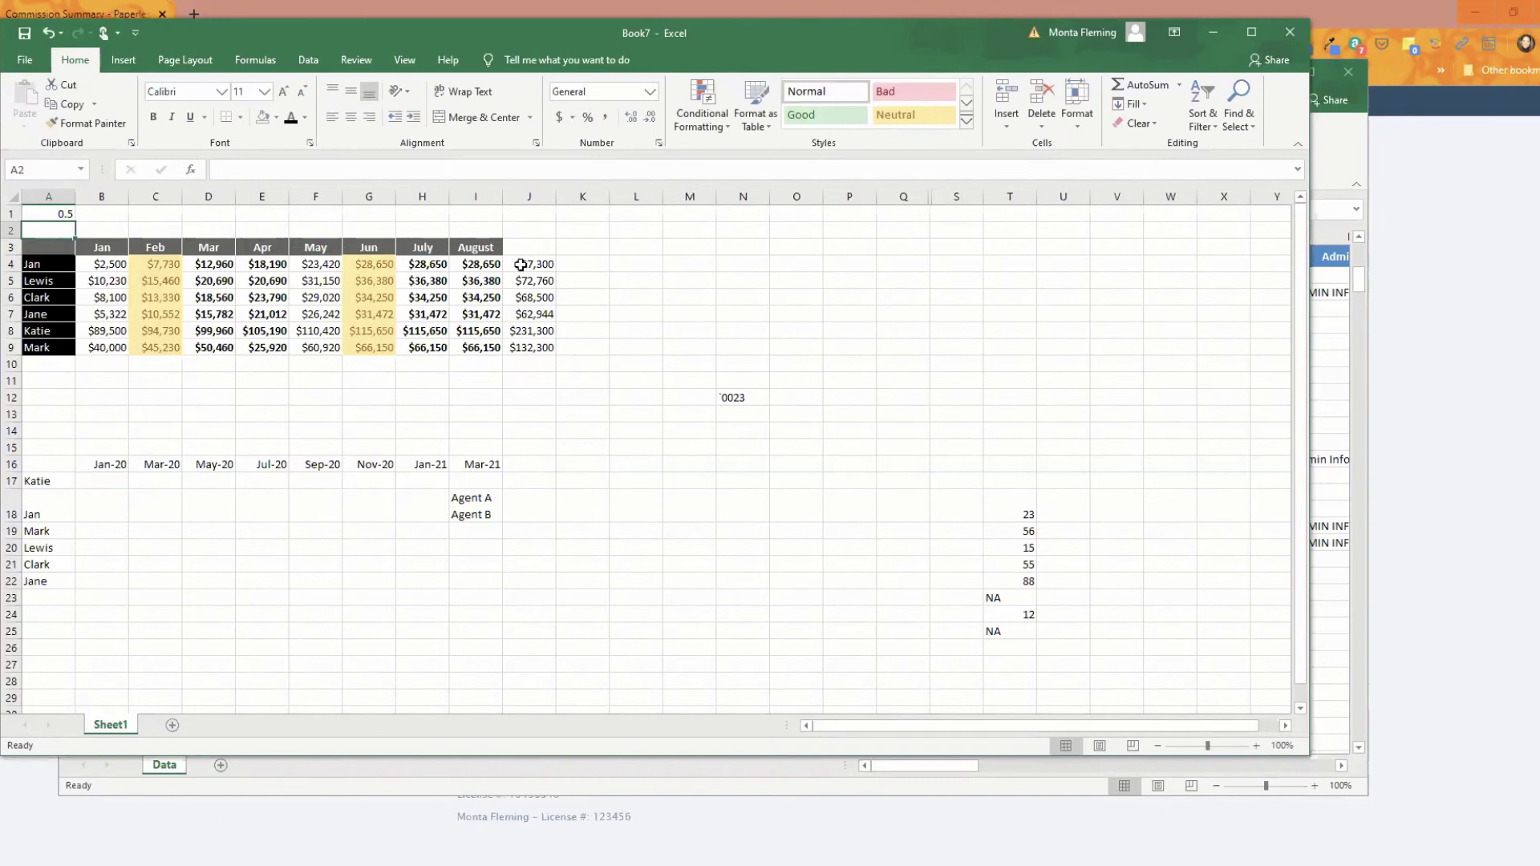
left_click(523, 263)
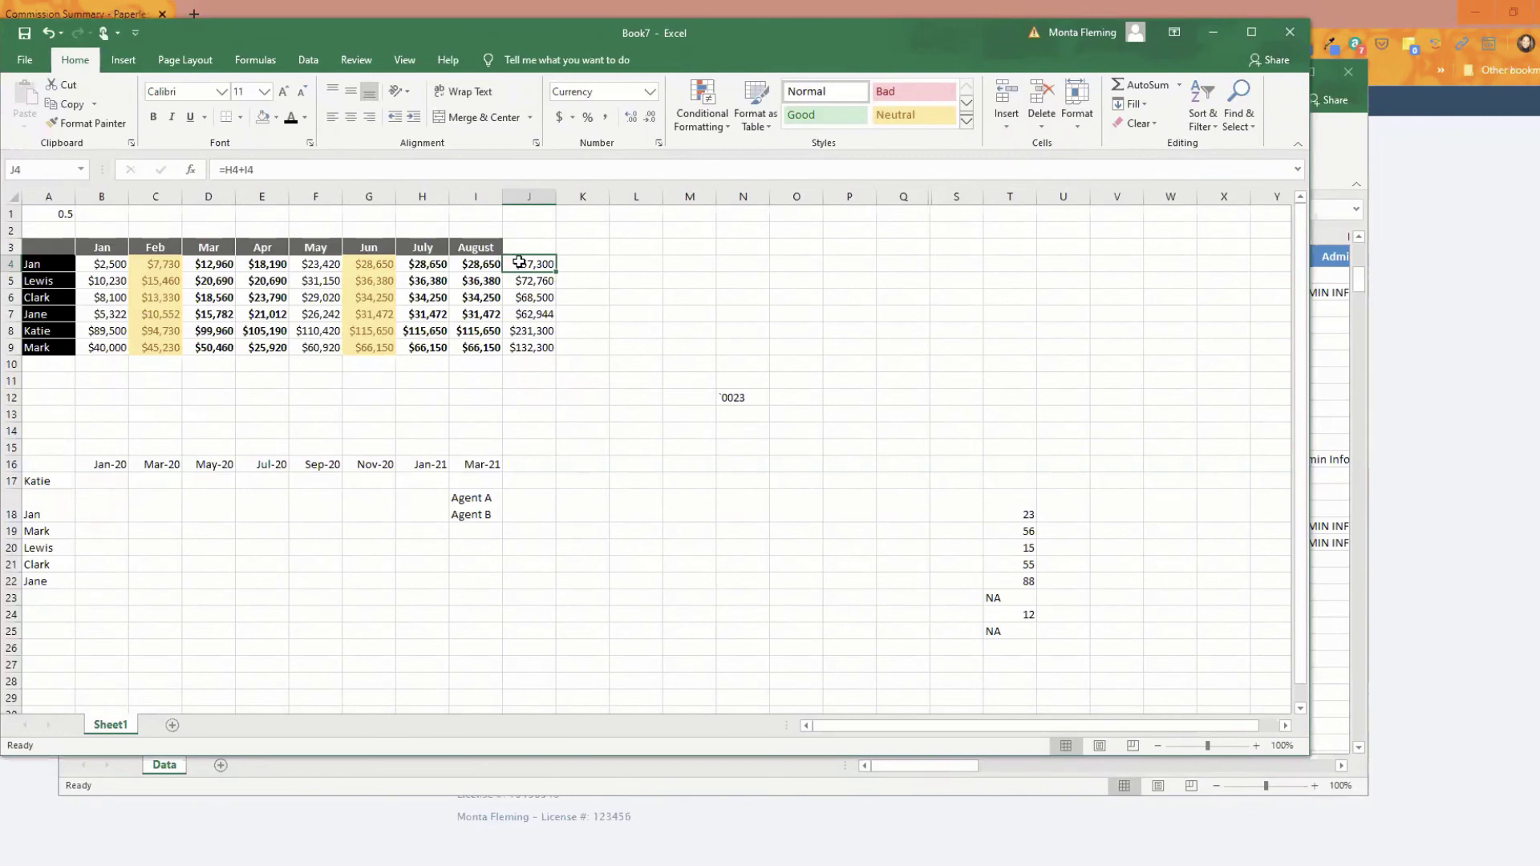
type("=")
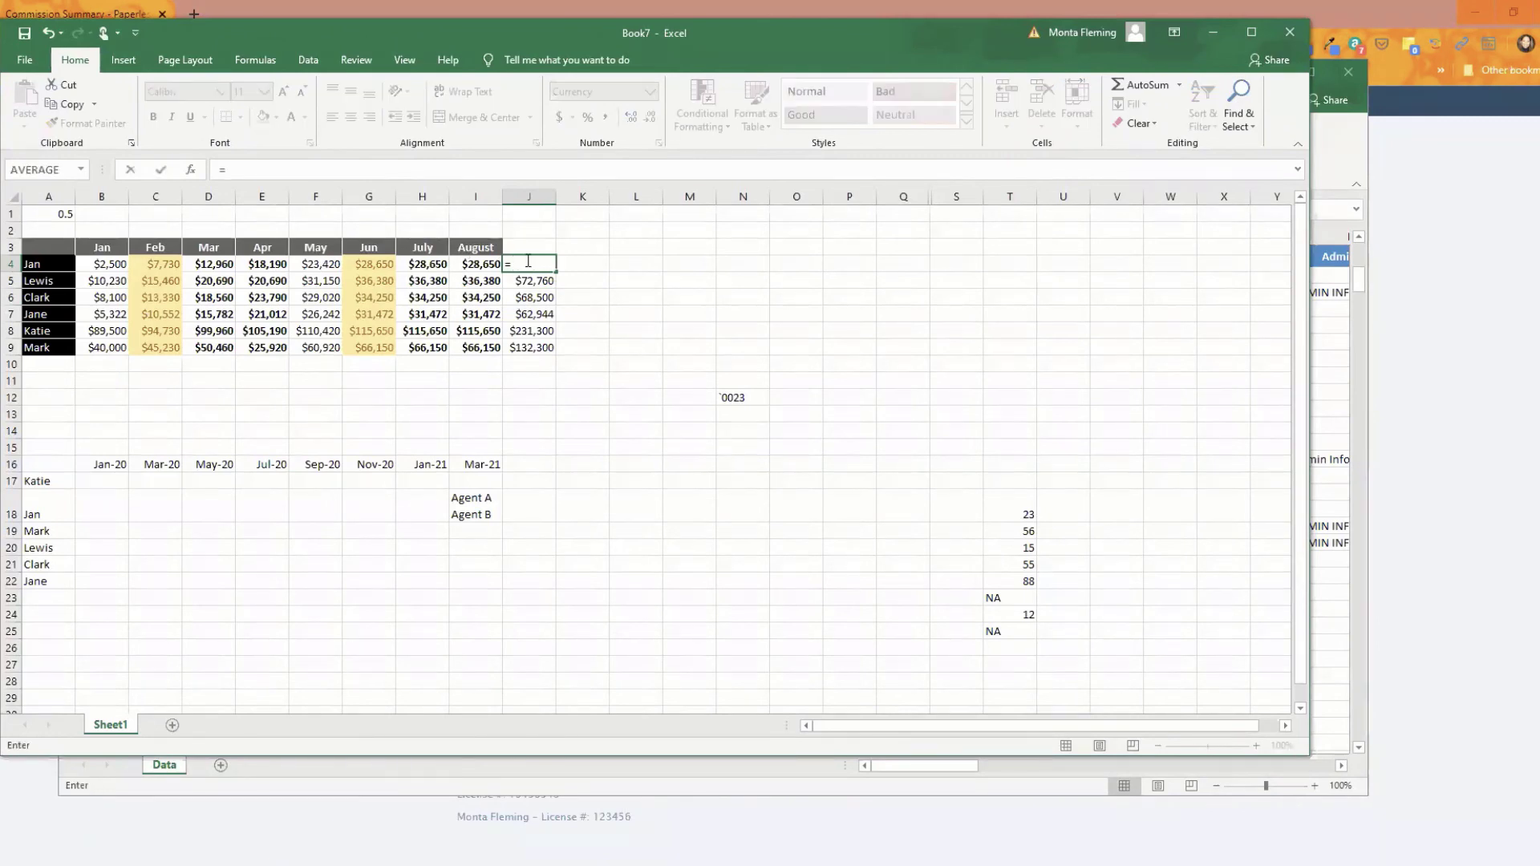
left_click(419, 264)
type("*")
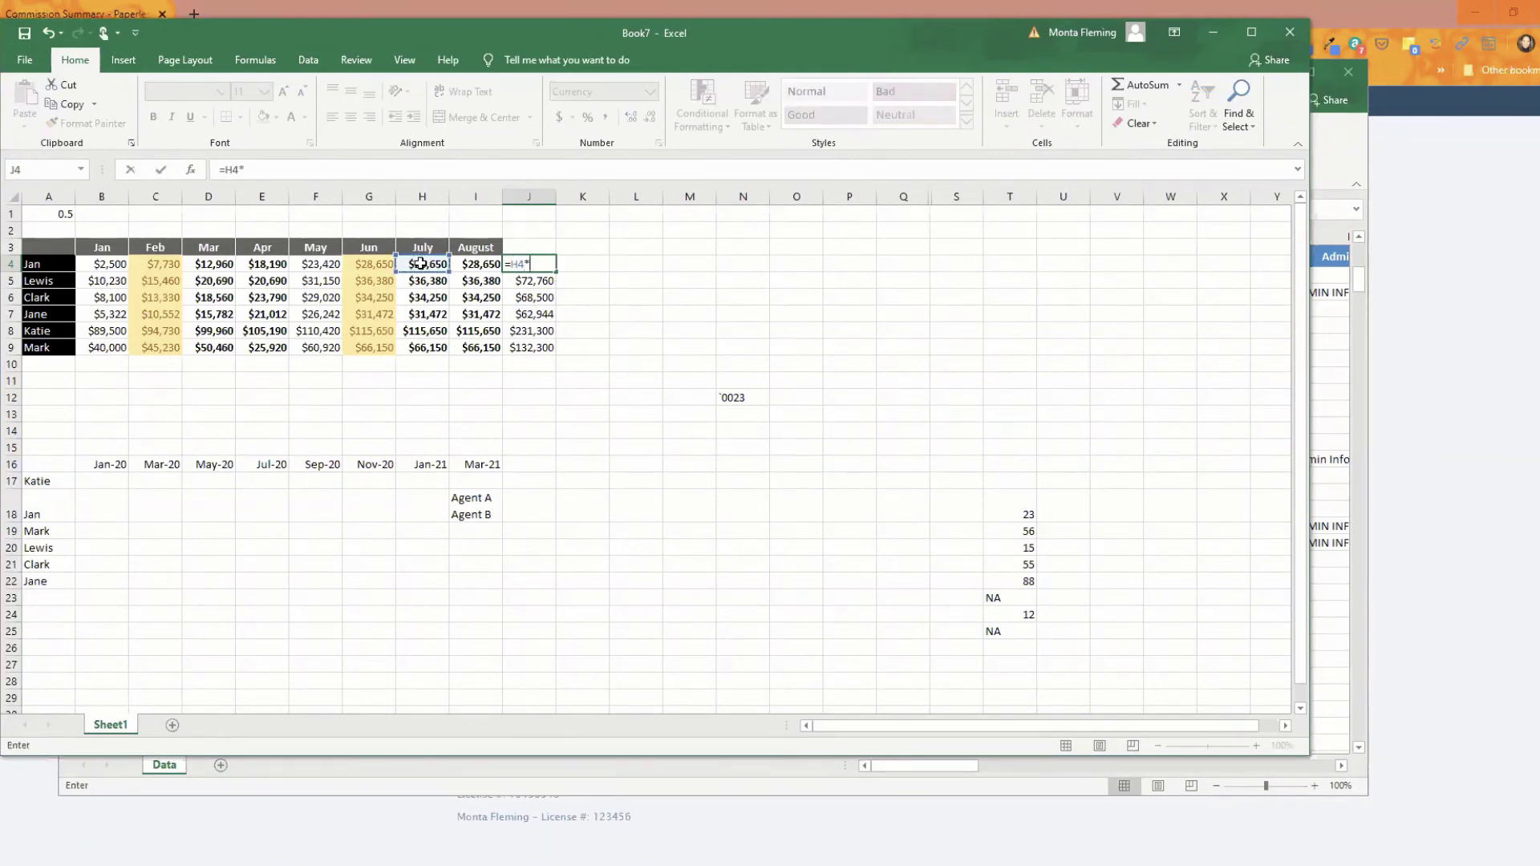
left_click(464, 261)
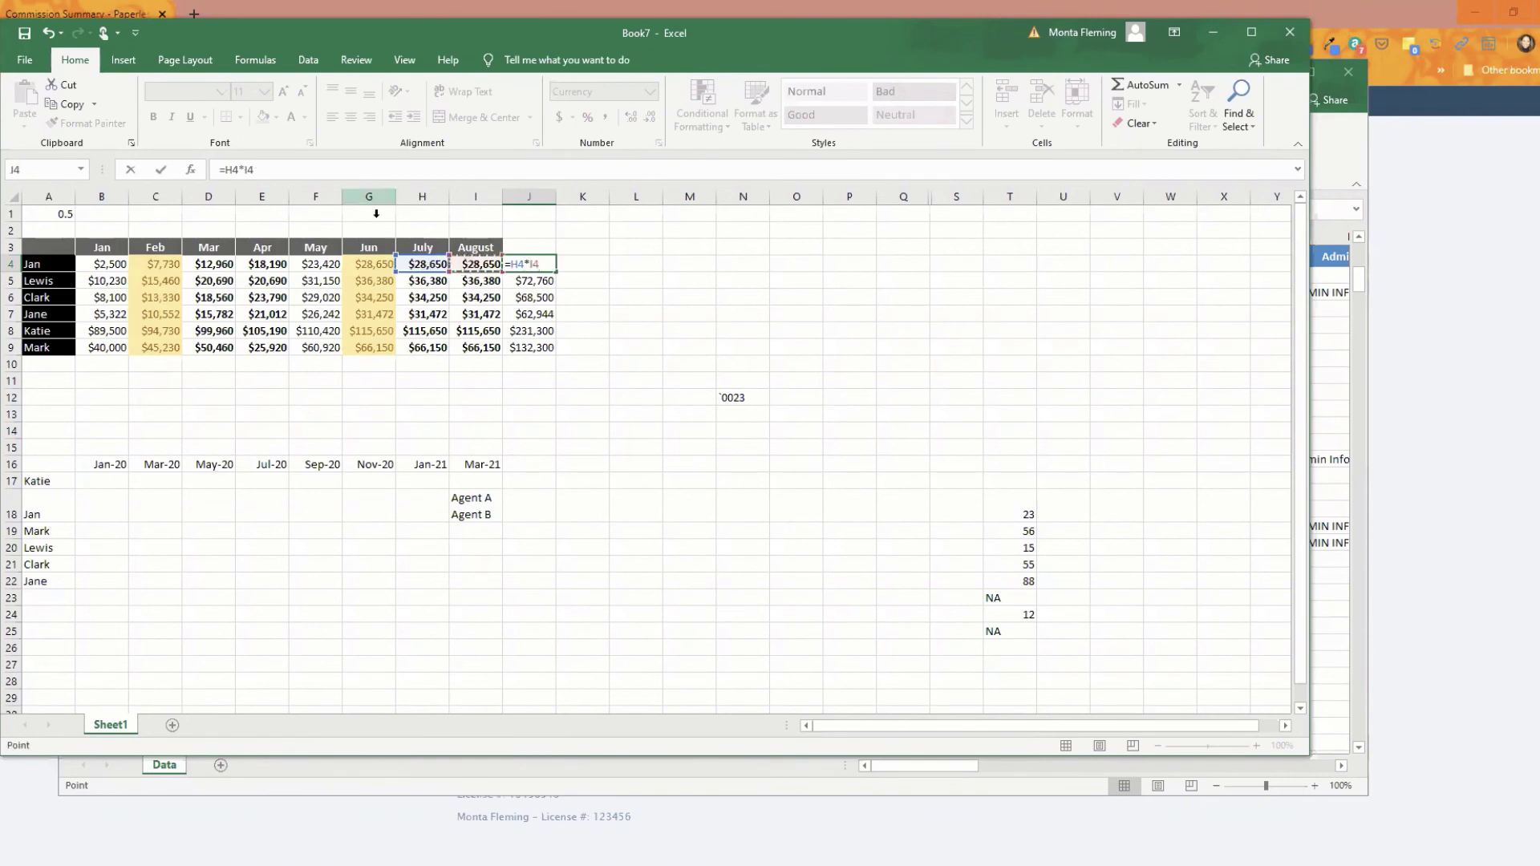
left_click(259, 169)
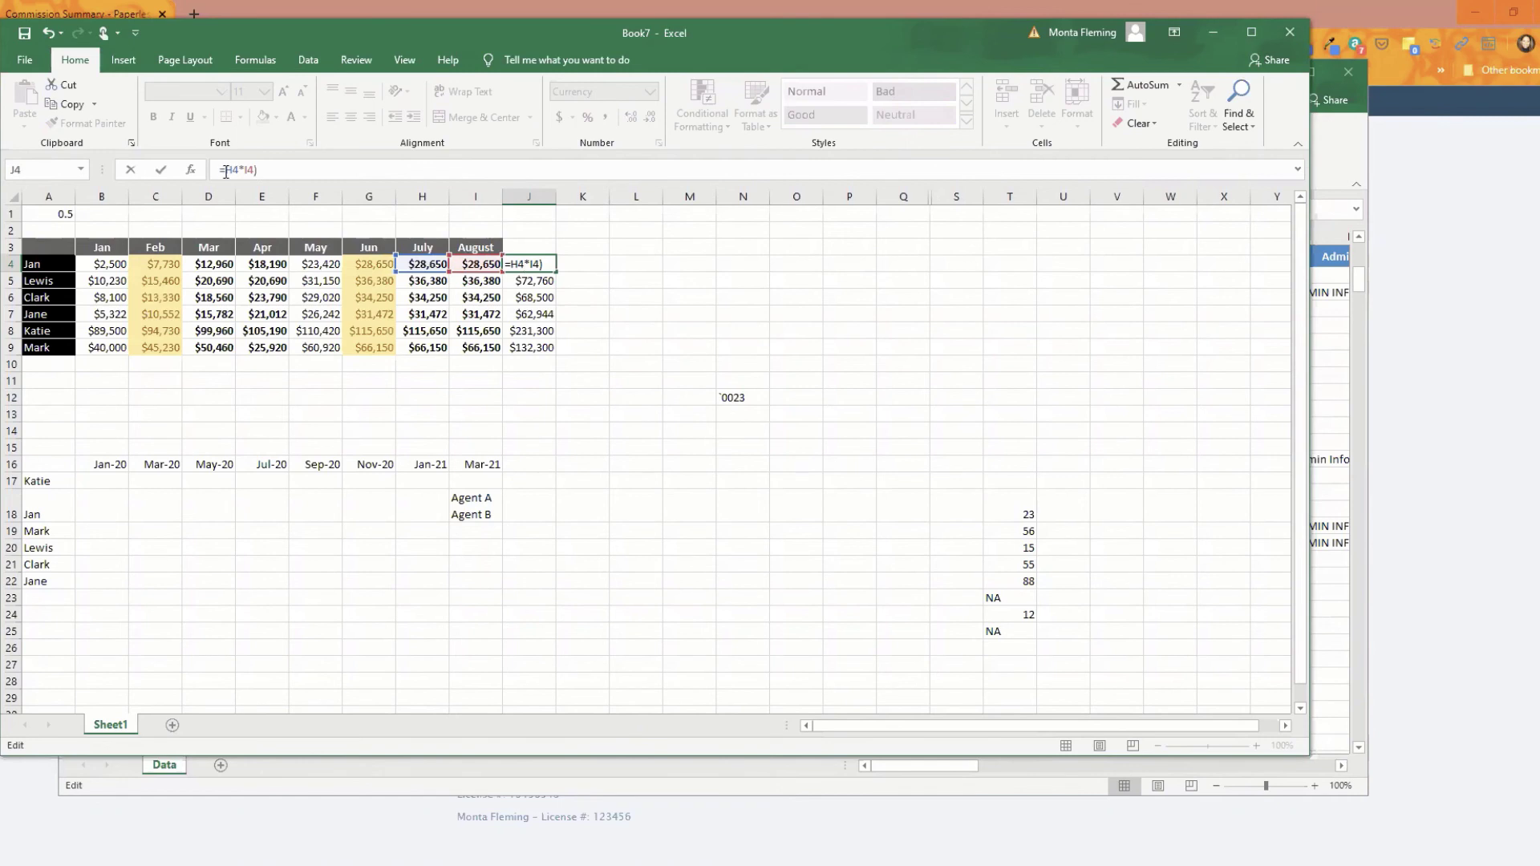
type("(H4*")
left_click(56, 218)
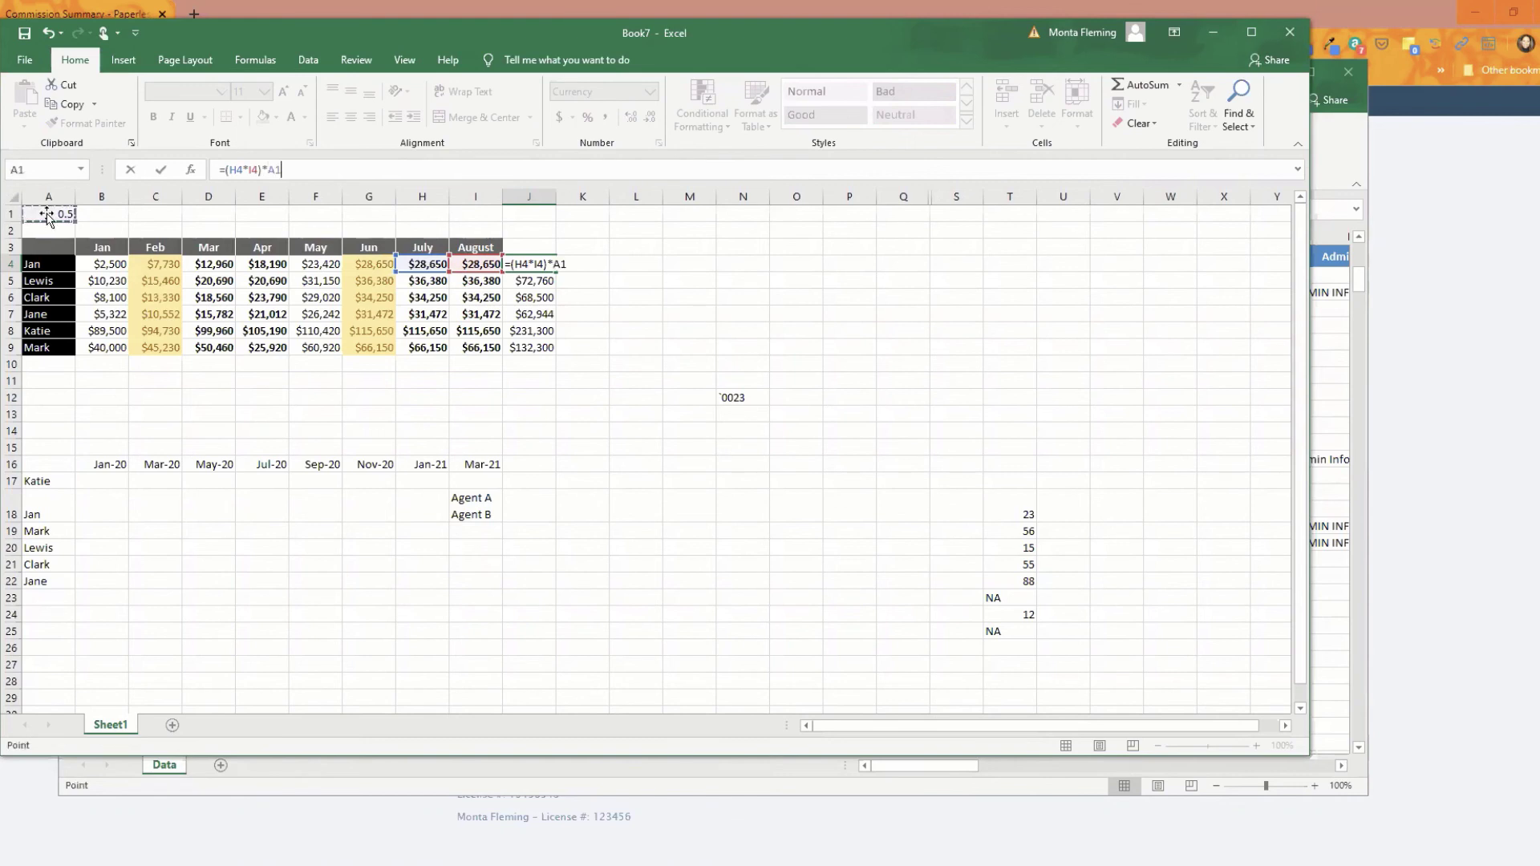
key("Return")
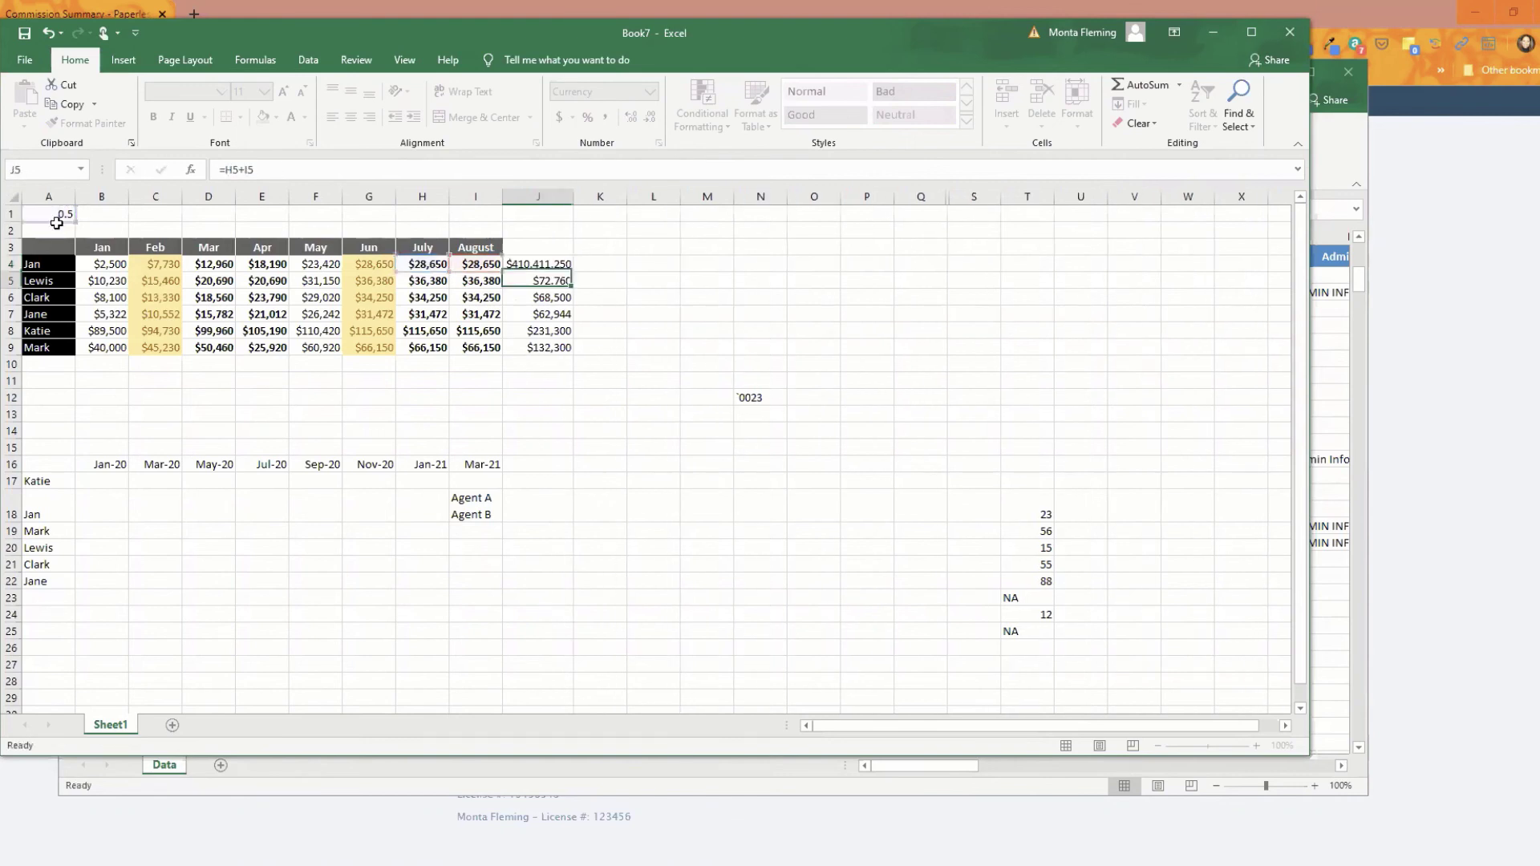
Step: Correct the formula in cell J4 to =(H4+I4)*A1 so it adds the July and August values before multiplying
left_click(529, 262)
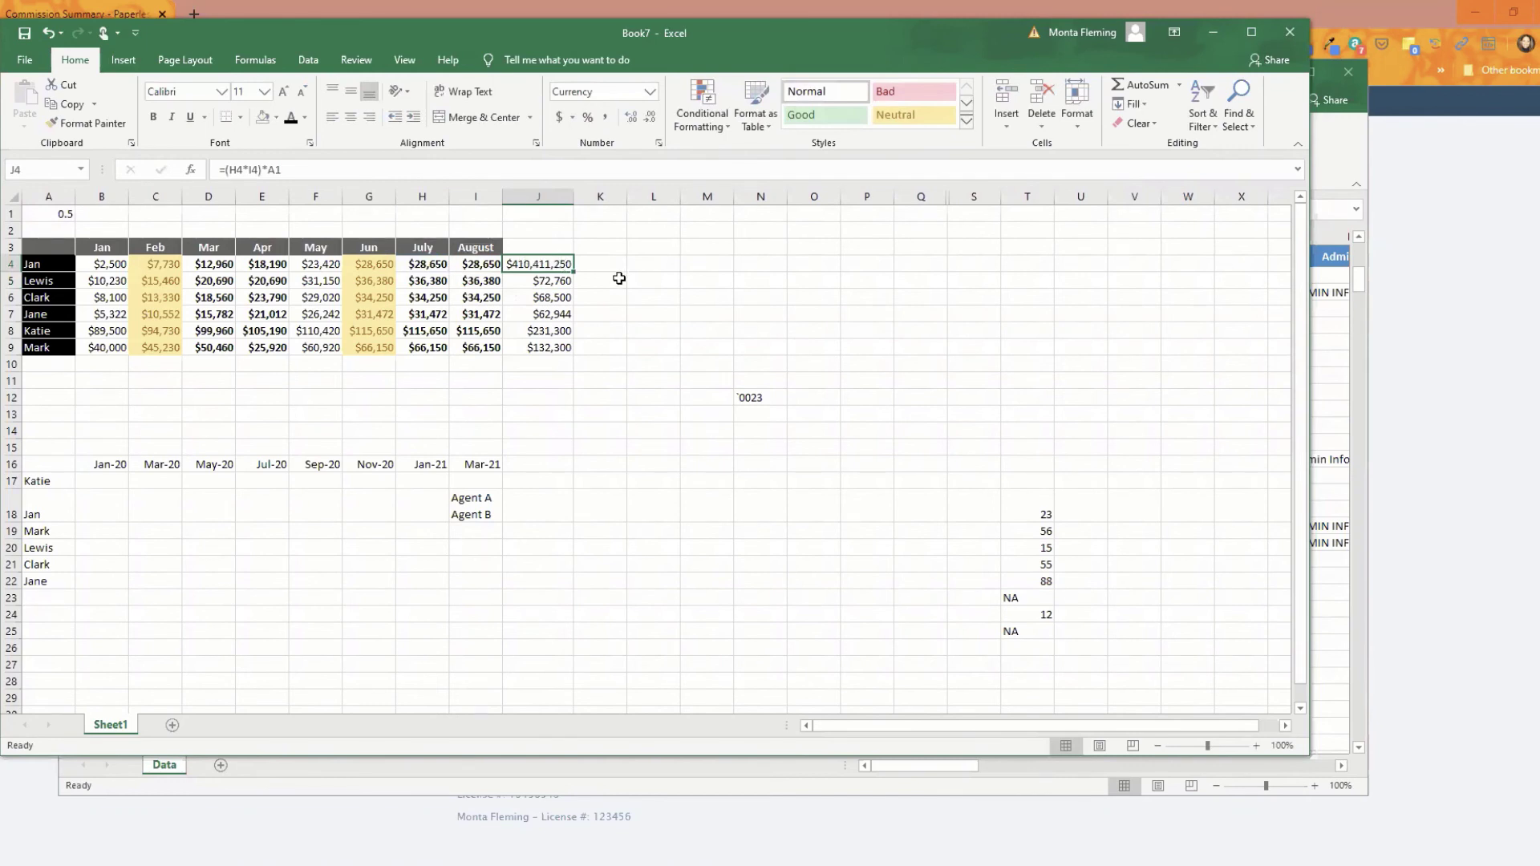
left_click(249, 169)
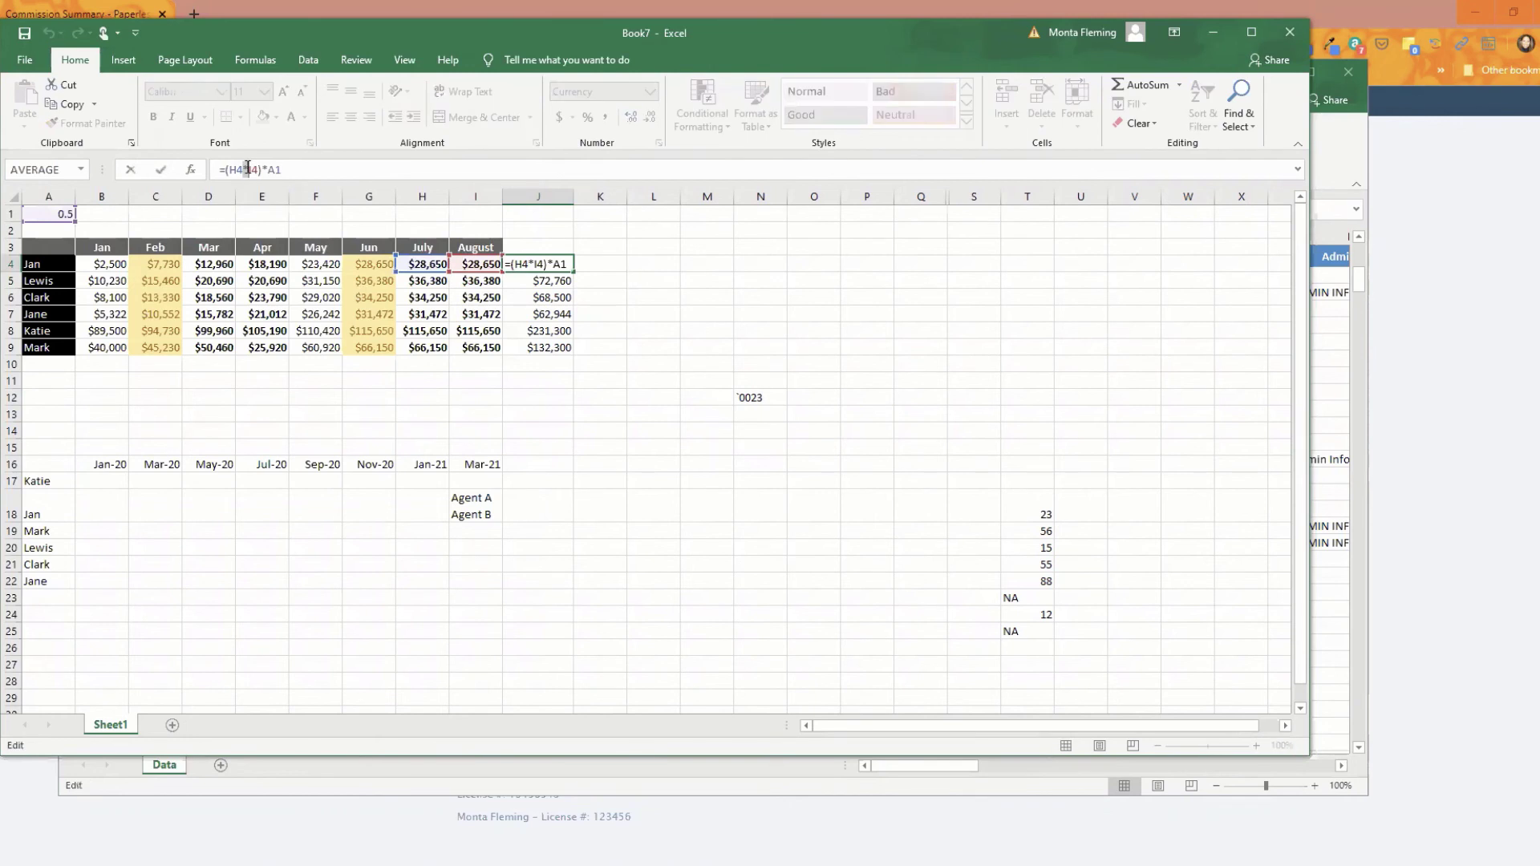
key("Return")
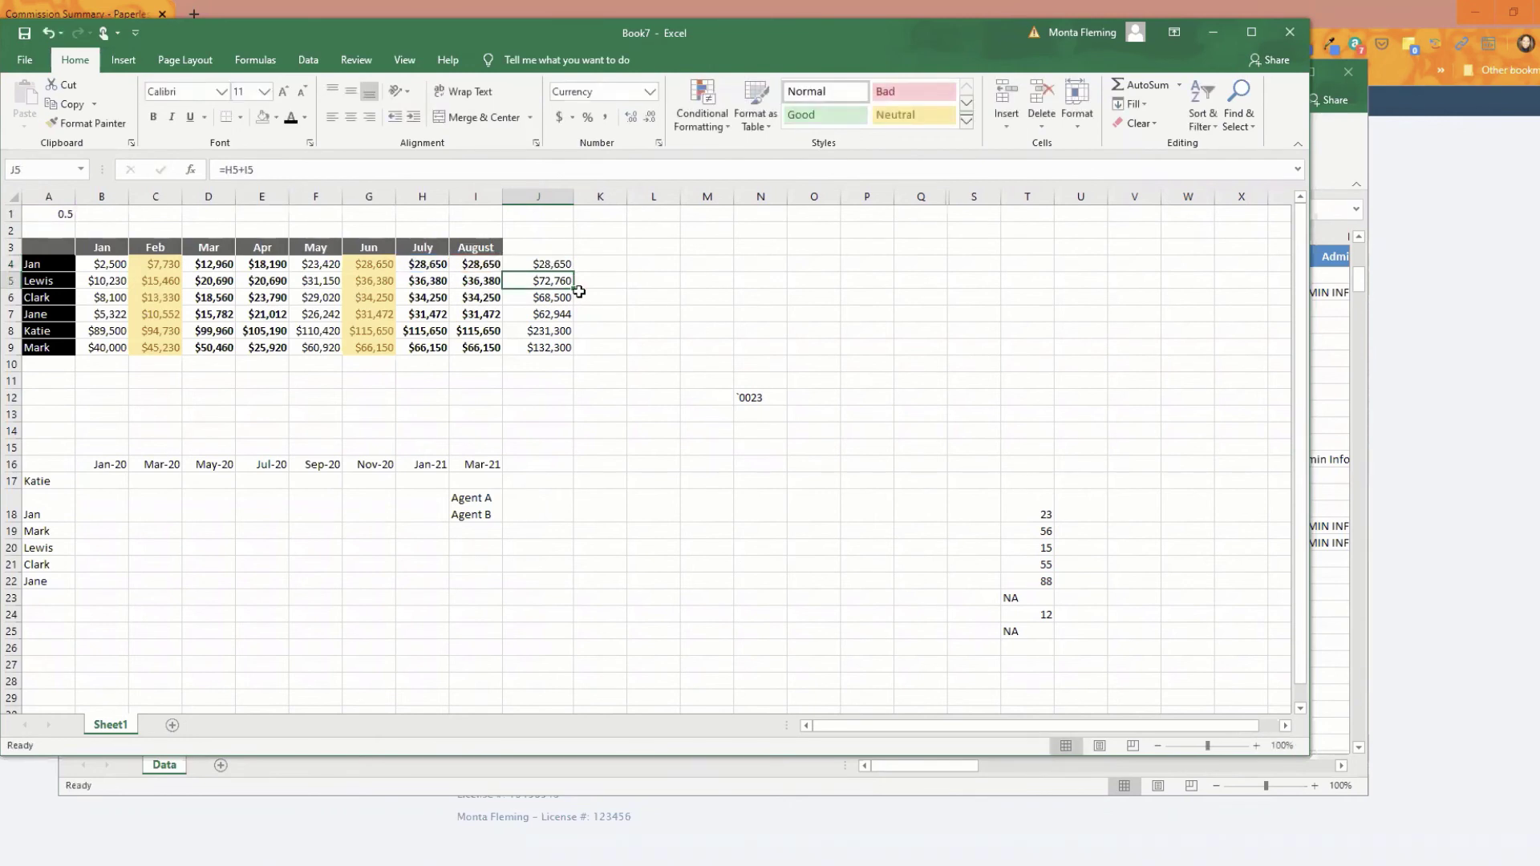
Step: Set the first row's July value in cell H4 to 2500
left_click(545, 261)
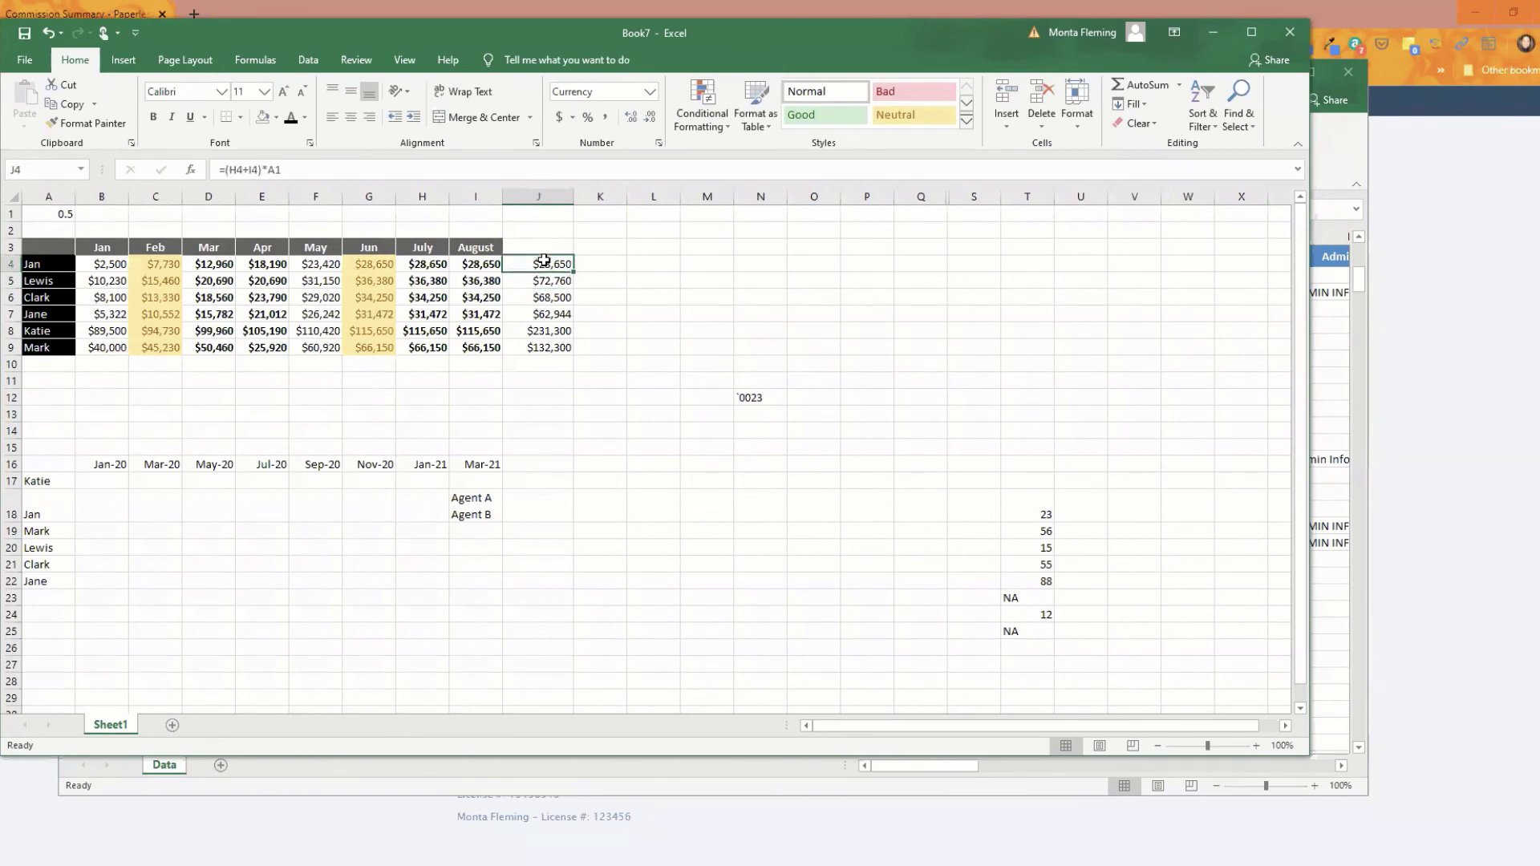
left_click(437, 266)
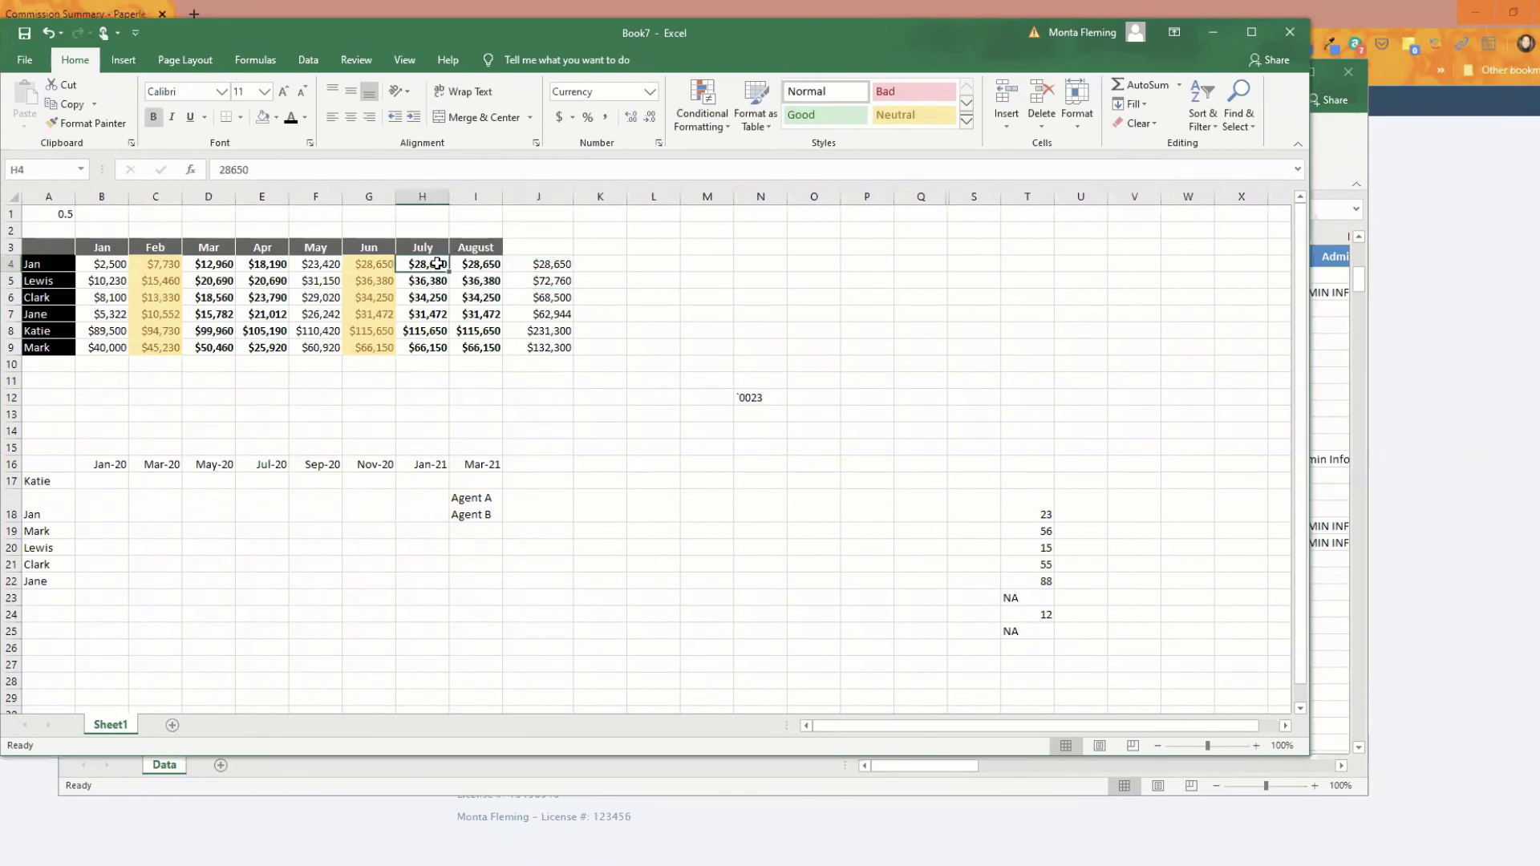
type("2500")
key("Return")
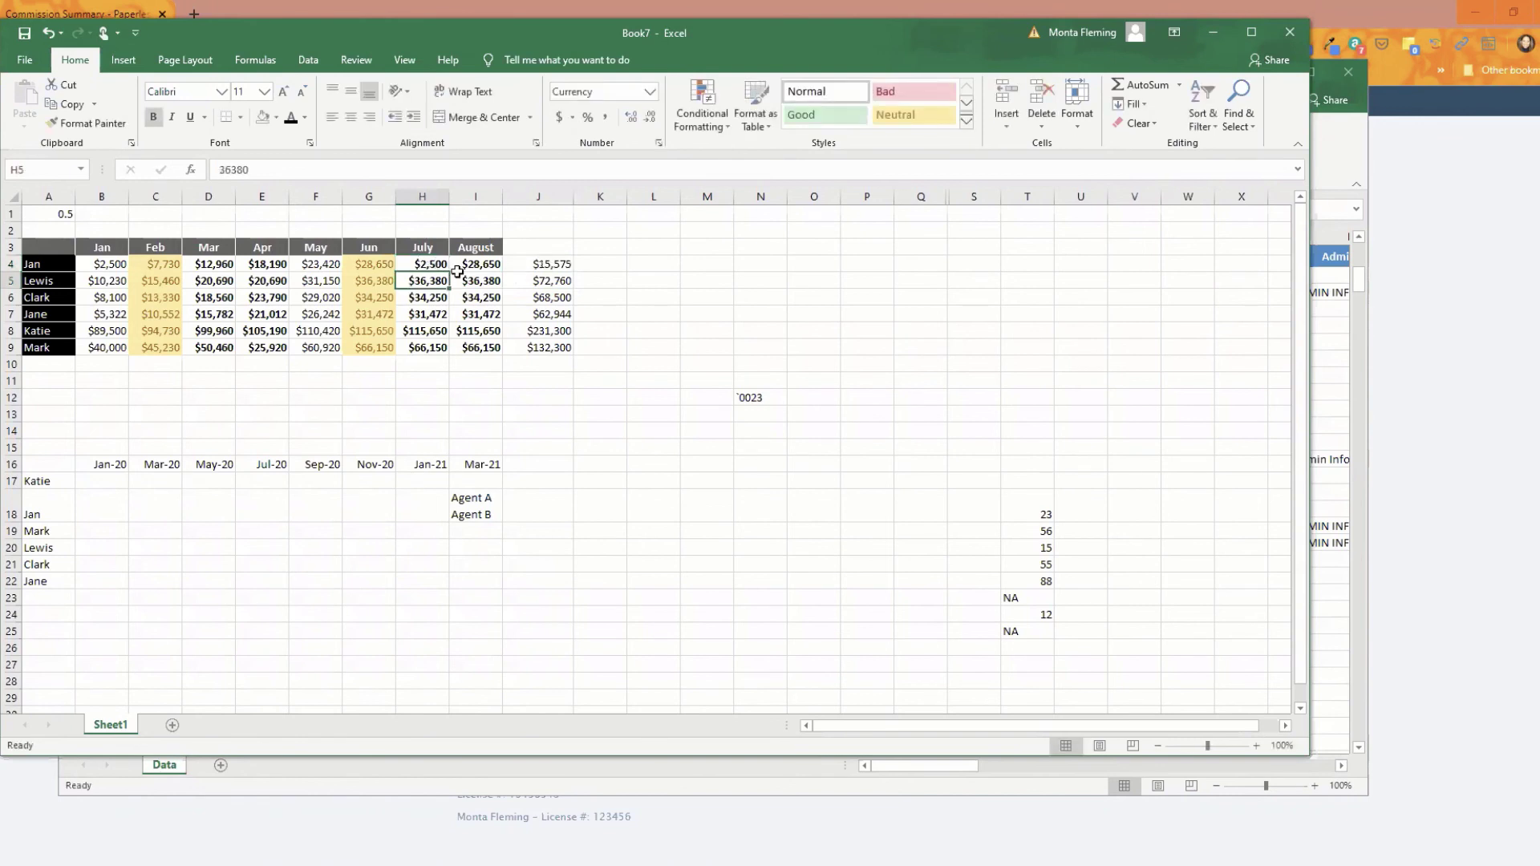
Step: Fill the formula with the relative A1 reference from J4 down through J9
left_click(553, 263)
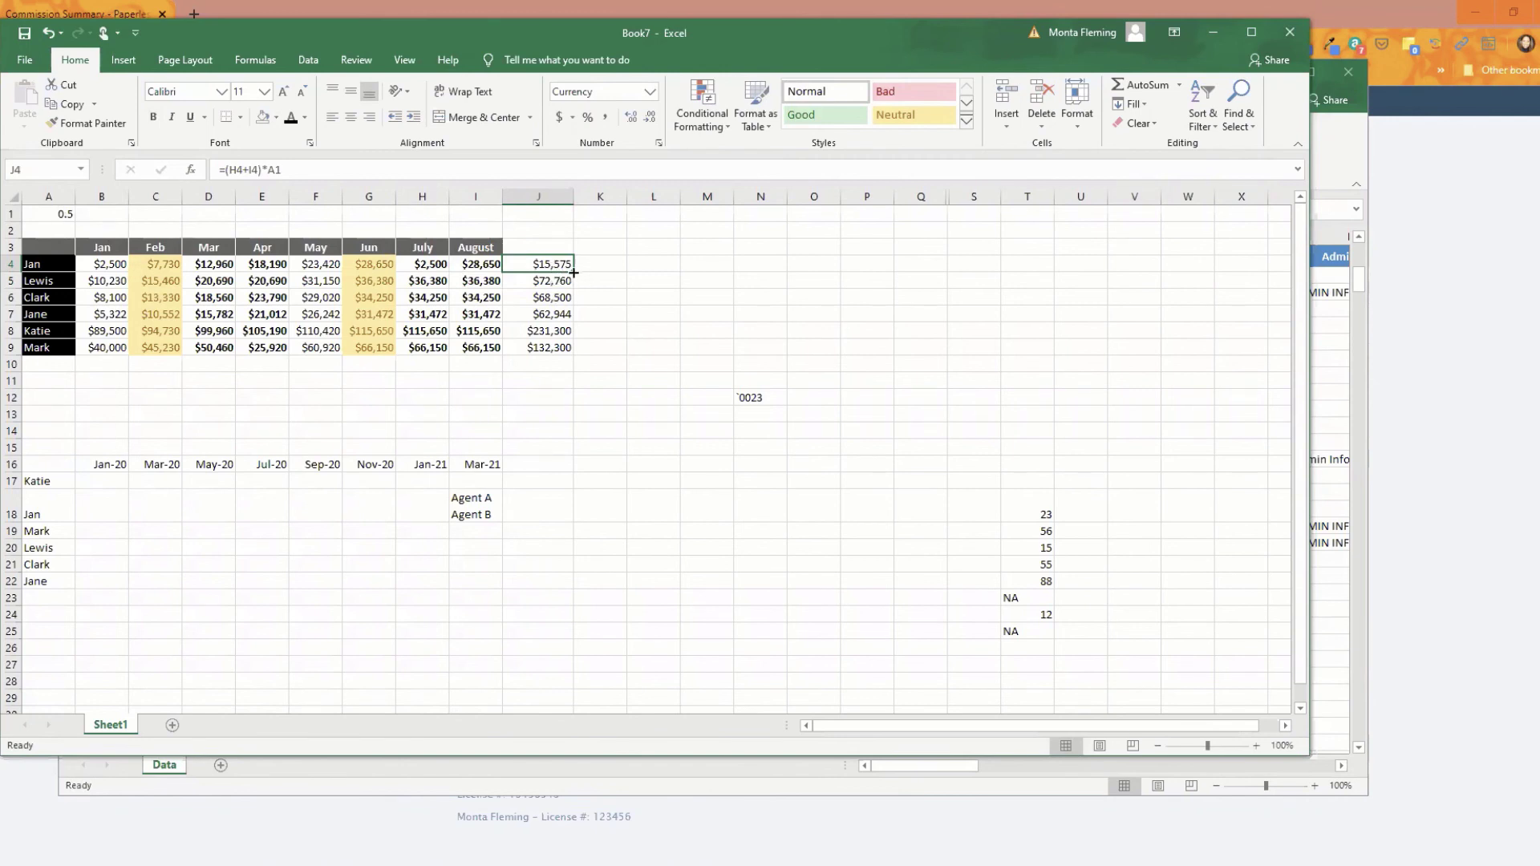
left_click_drag(572, 271, 569, 353)
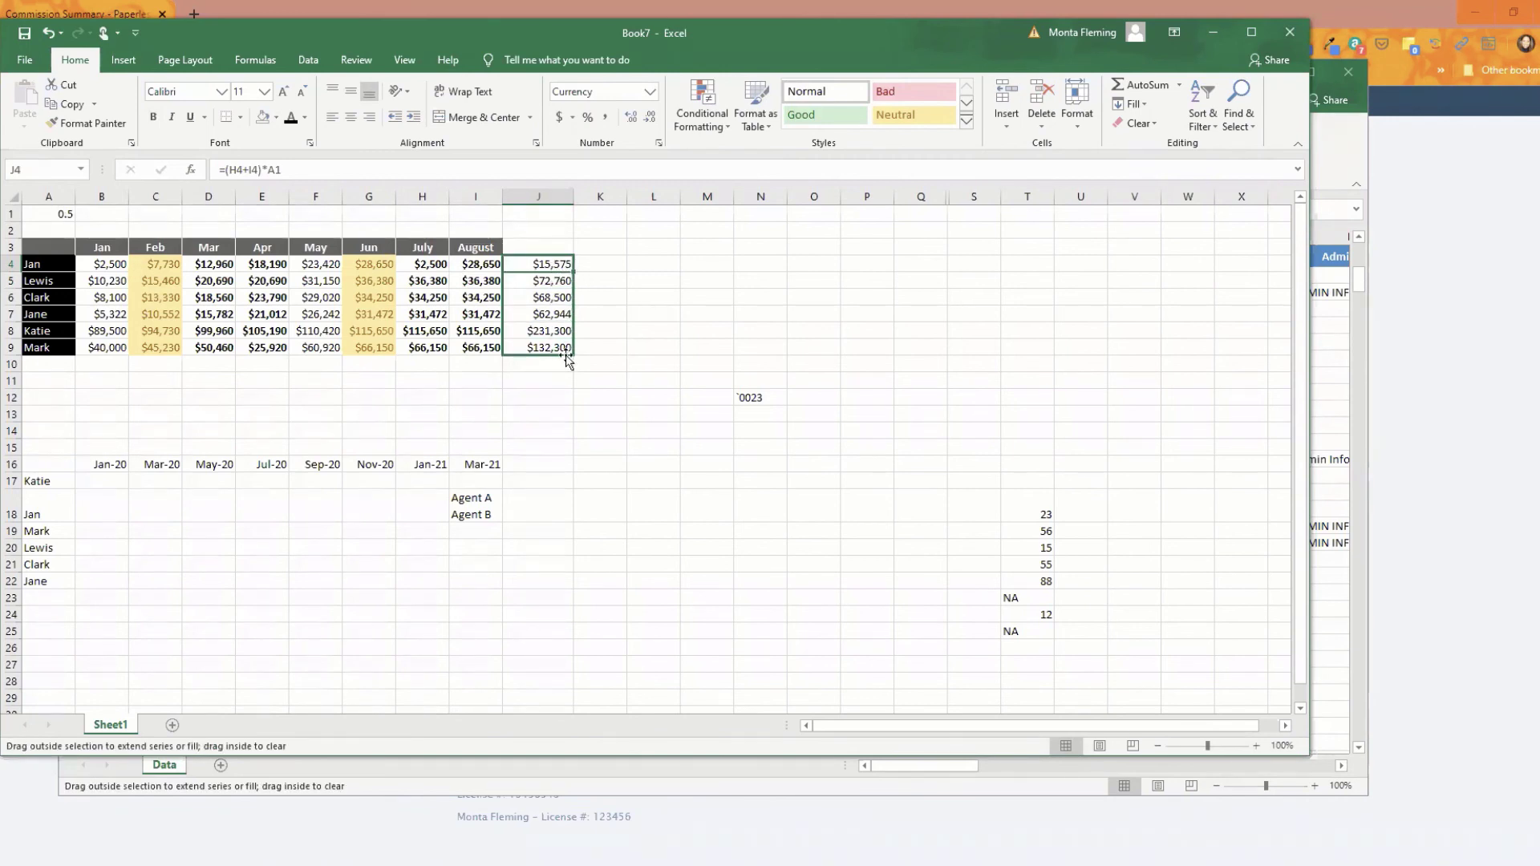
left_click(653, 332)
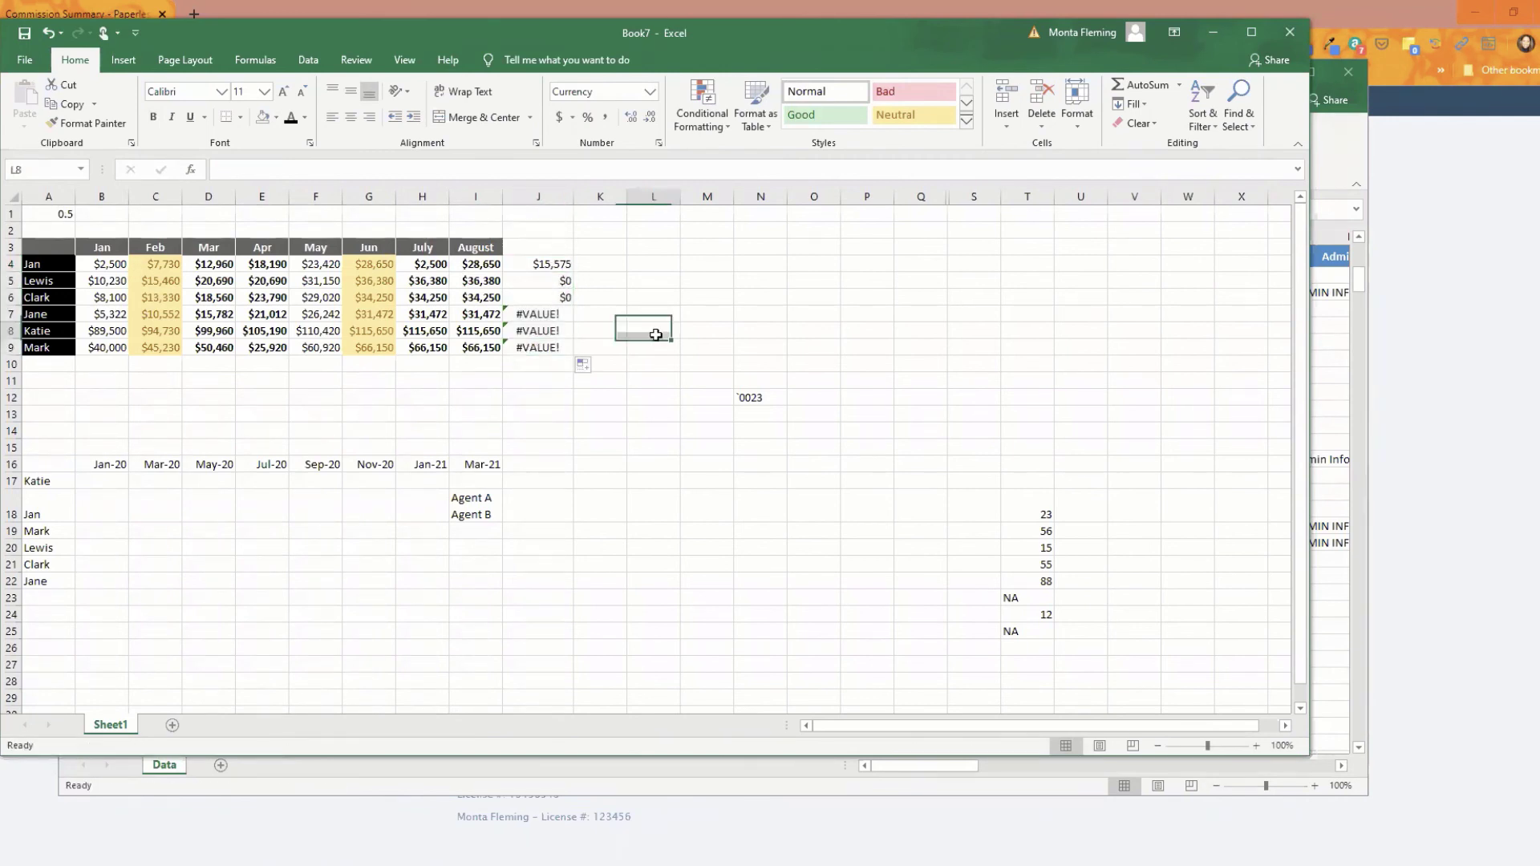
Step: Examine which multiplier cell the copied formula in J5 refers to
left_click(547, 280)
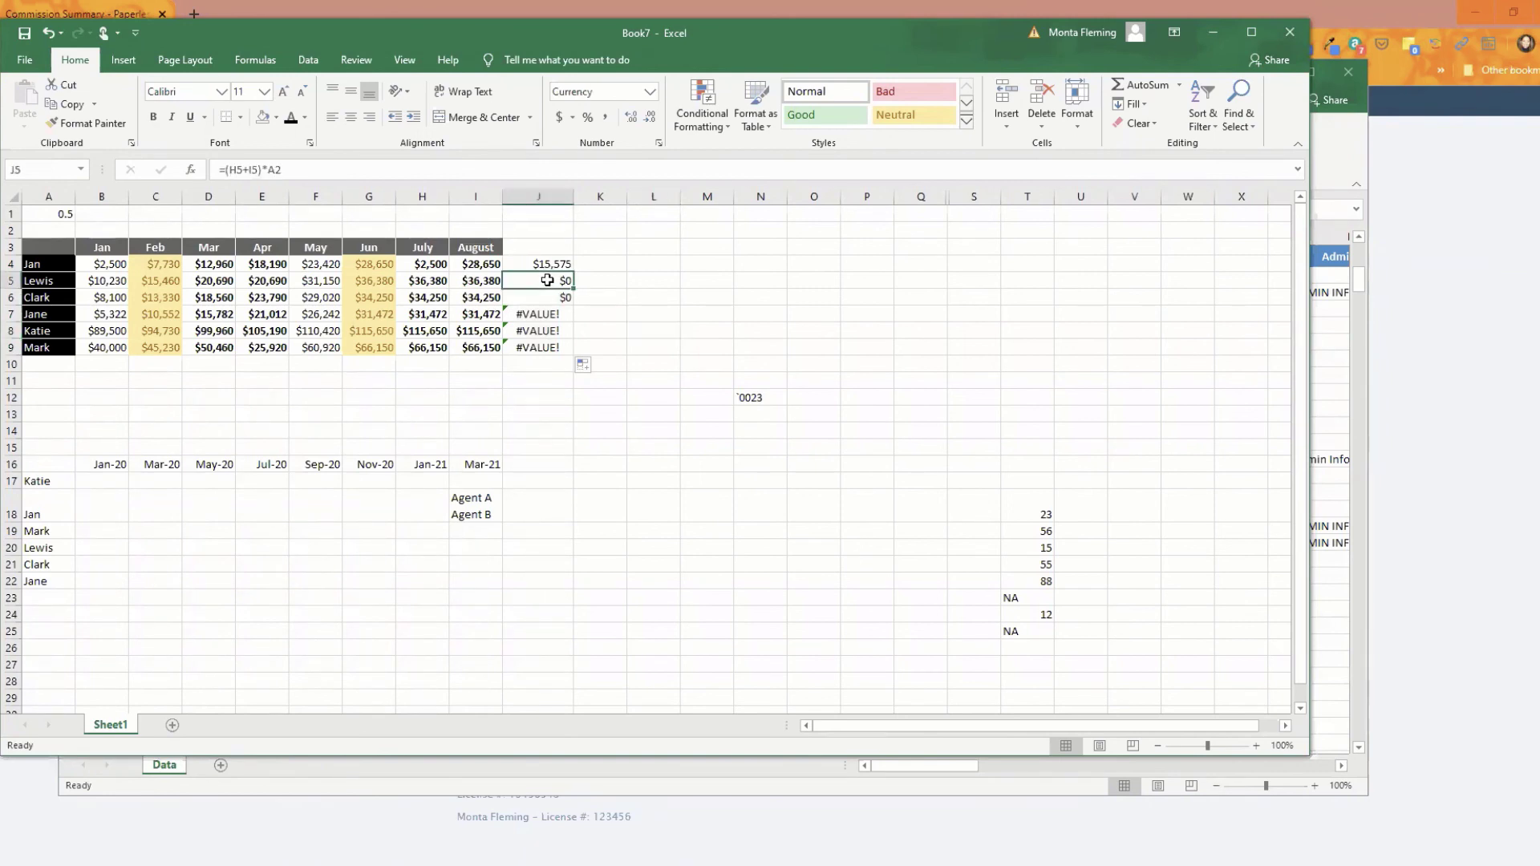
double_click(273, 170)
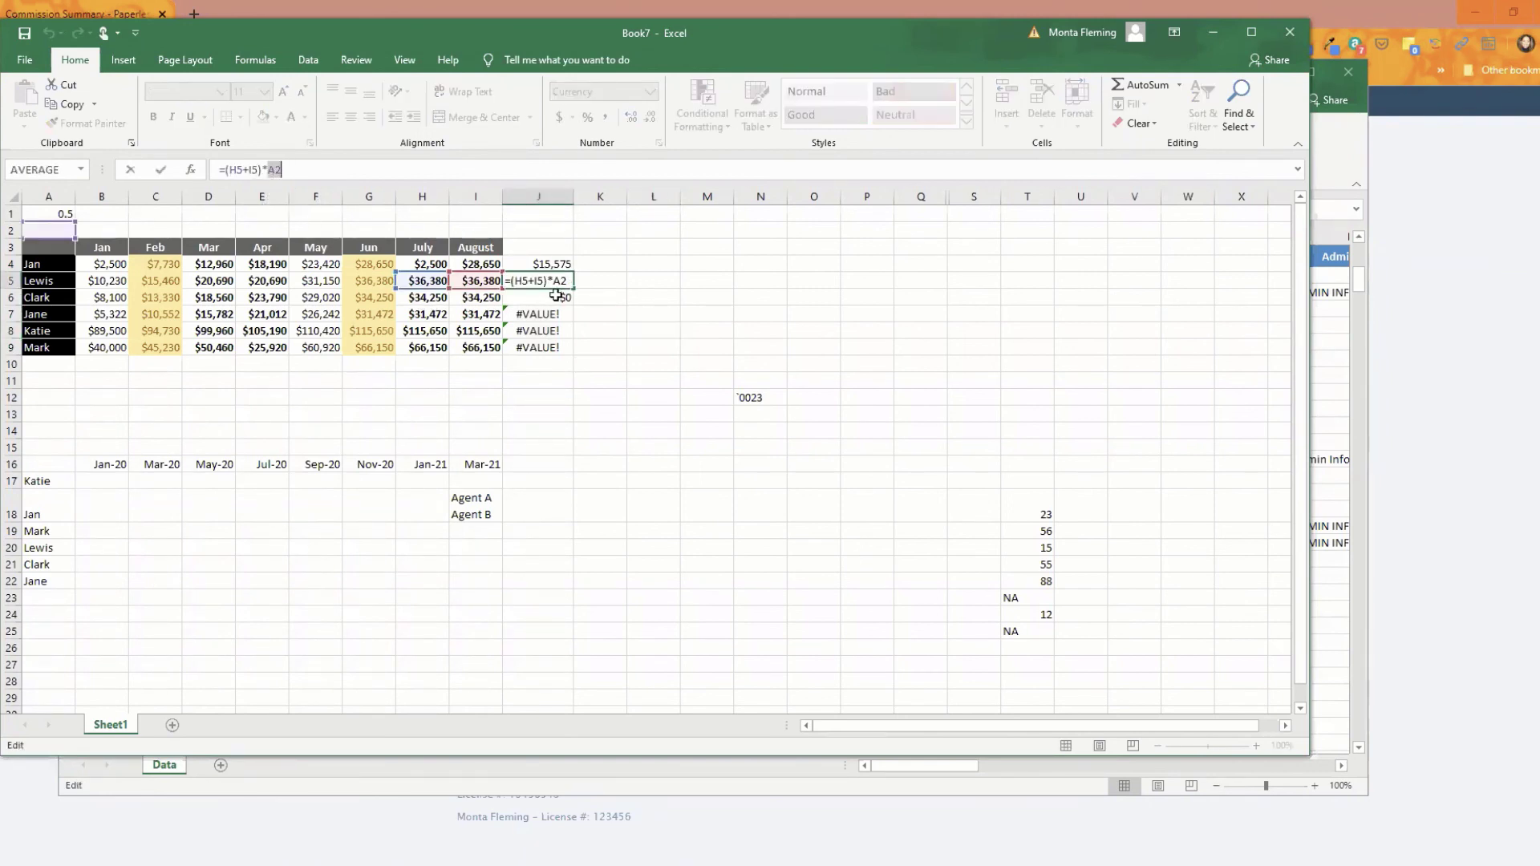
key("Return")
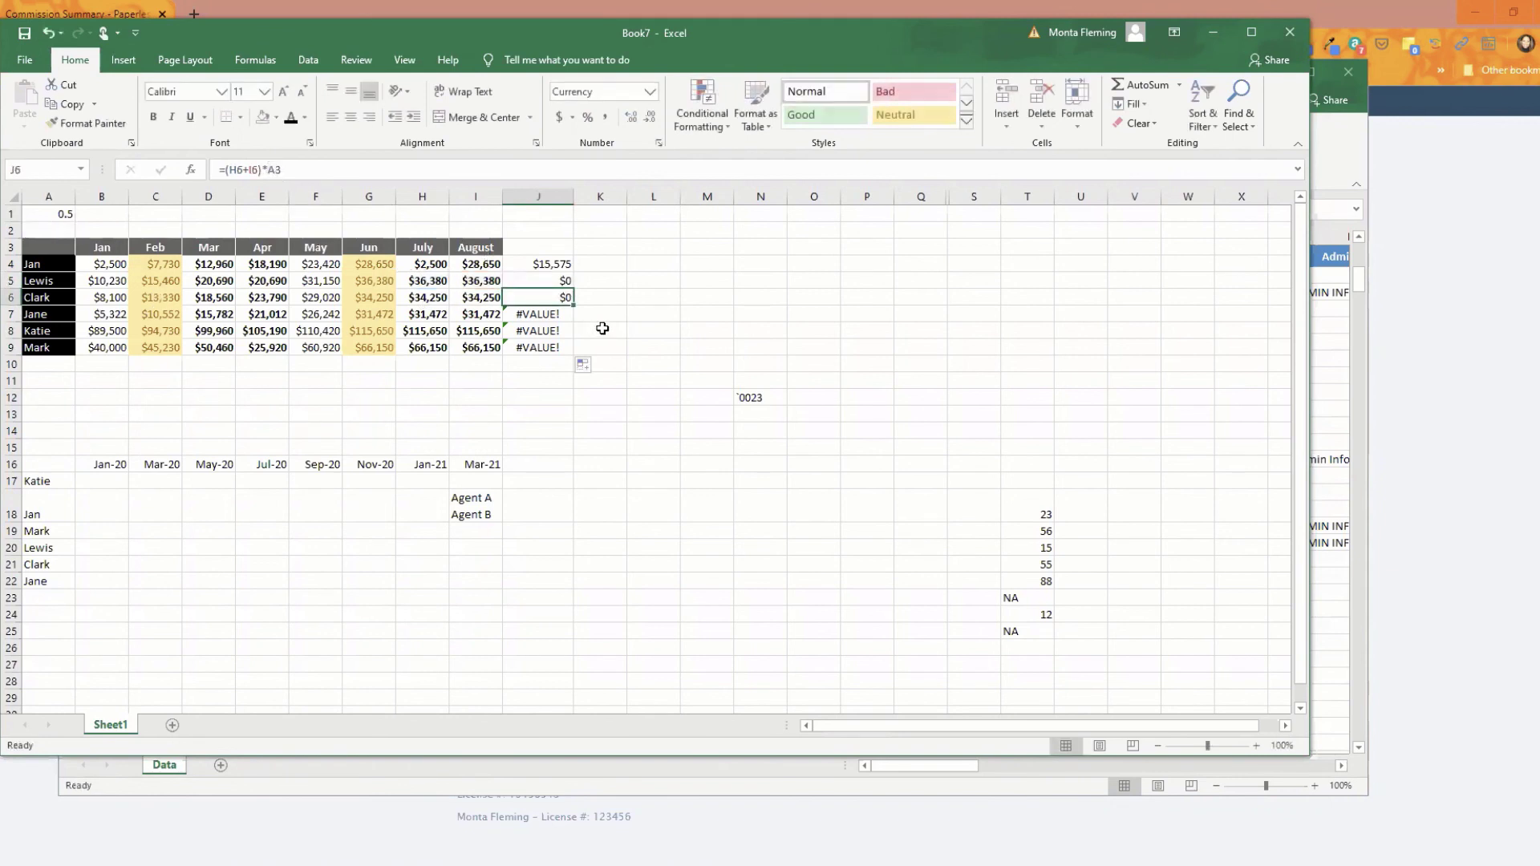
Step: Make the A1 reference in cell J4 absolute so the formula reads =(H4+I4)*$A$1
left_click(548, 263)
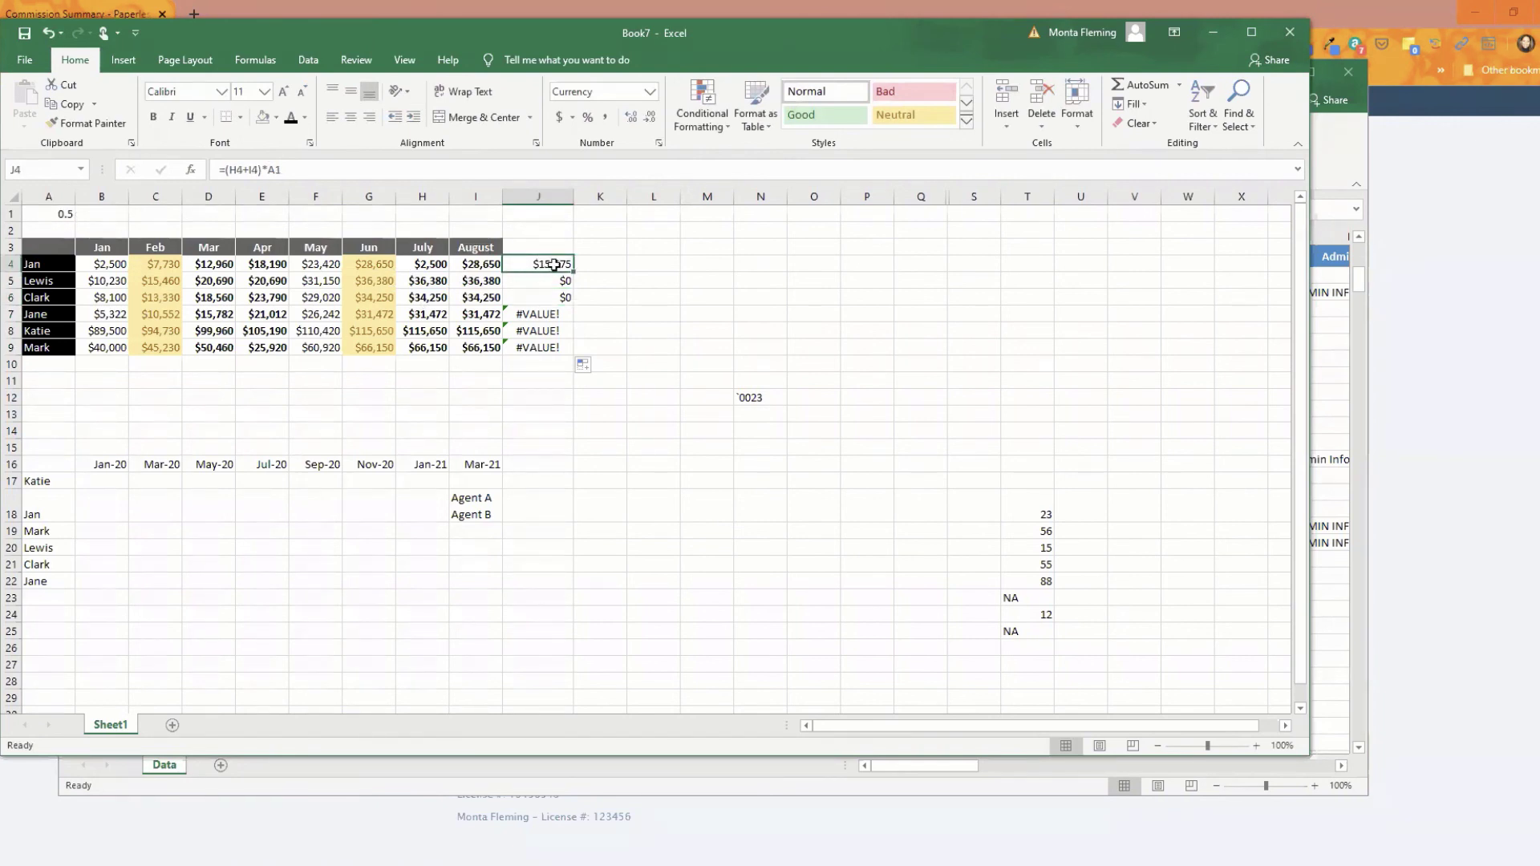
left_click(270, 169)
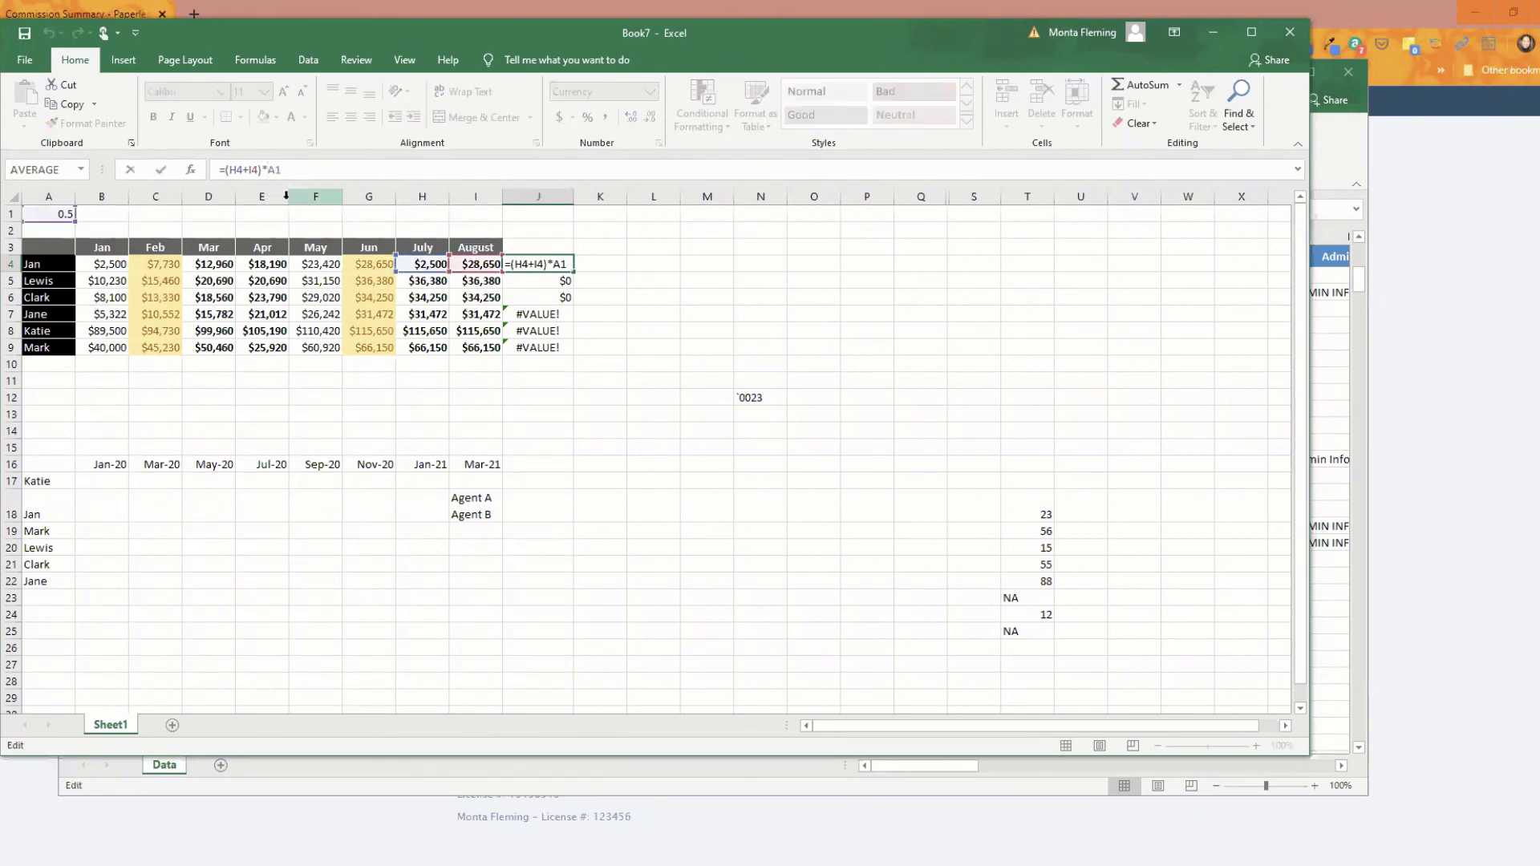
type("$")
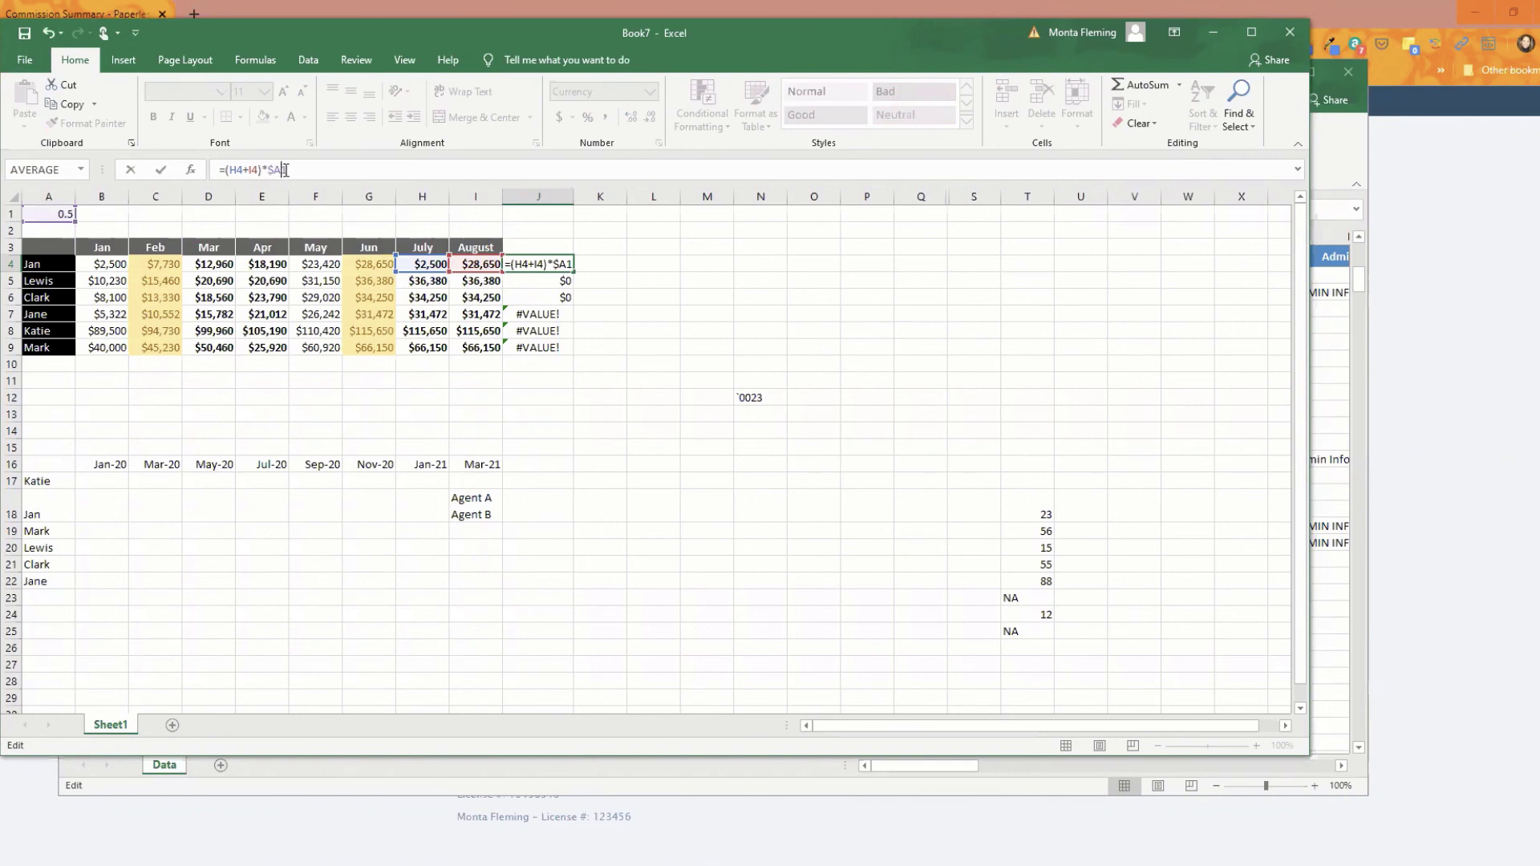
left_click(285, 169)
type("$")
double_click(273, 170)
key("Return")
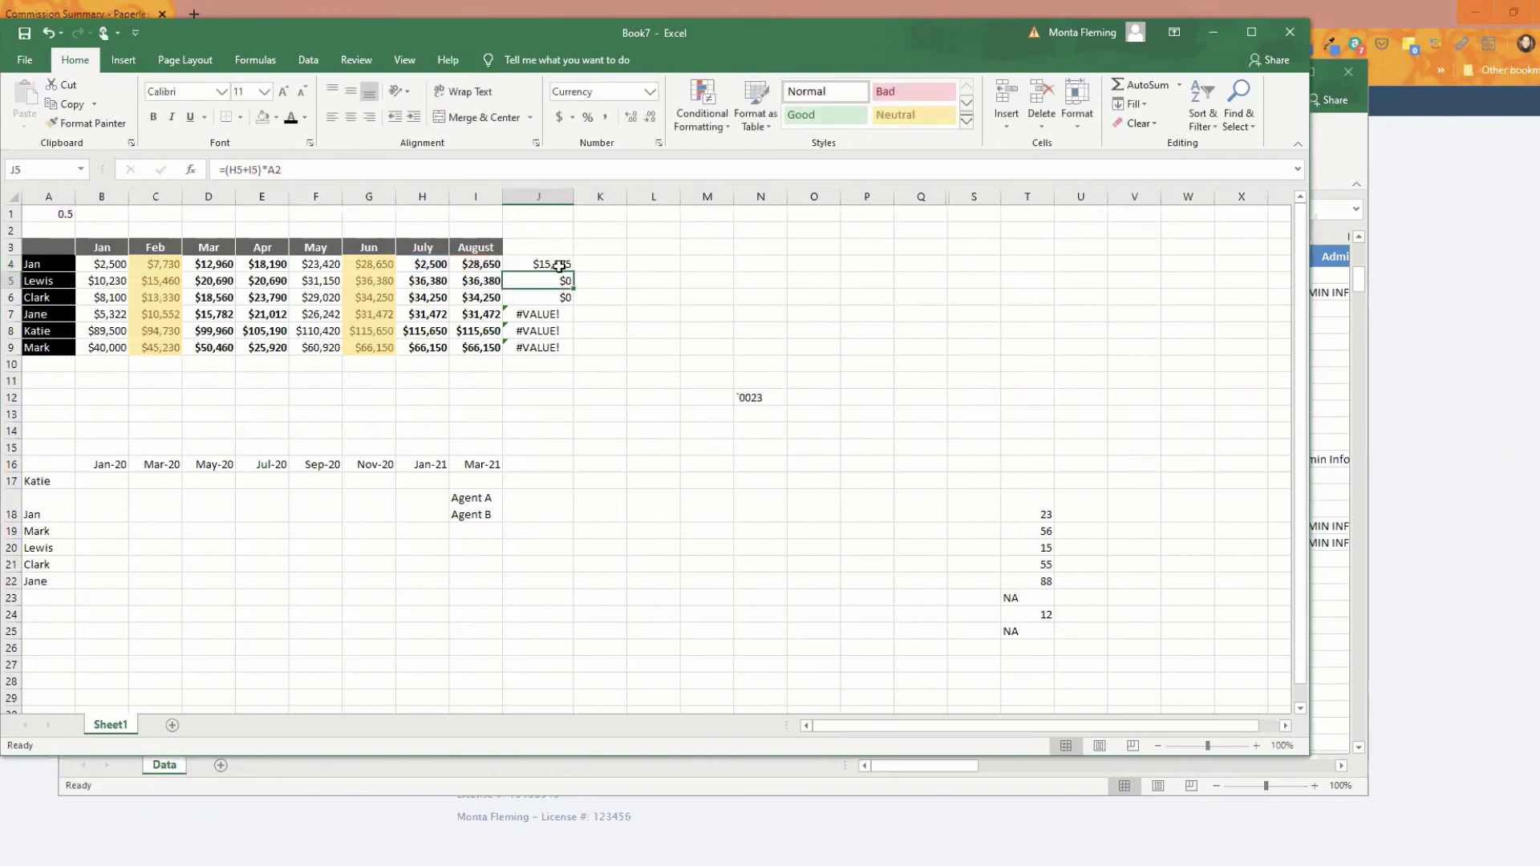
Step: Fill the absolute-reference formula from J4 down through J9 and check the copied formulas in J6 and J7
left_click(559, 267)
left_click_drag(573, 274, 572, 353)
left_click(543, 297)
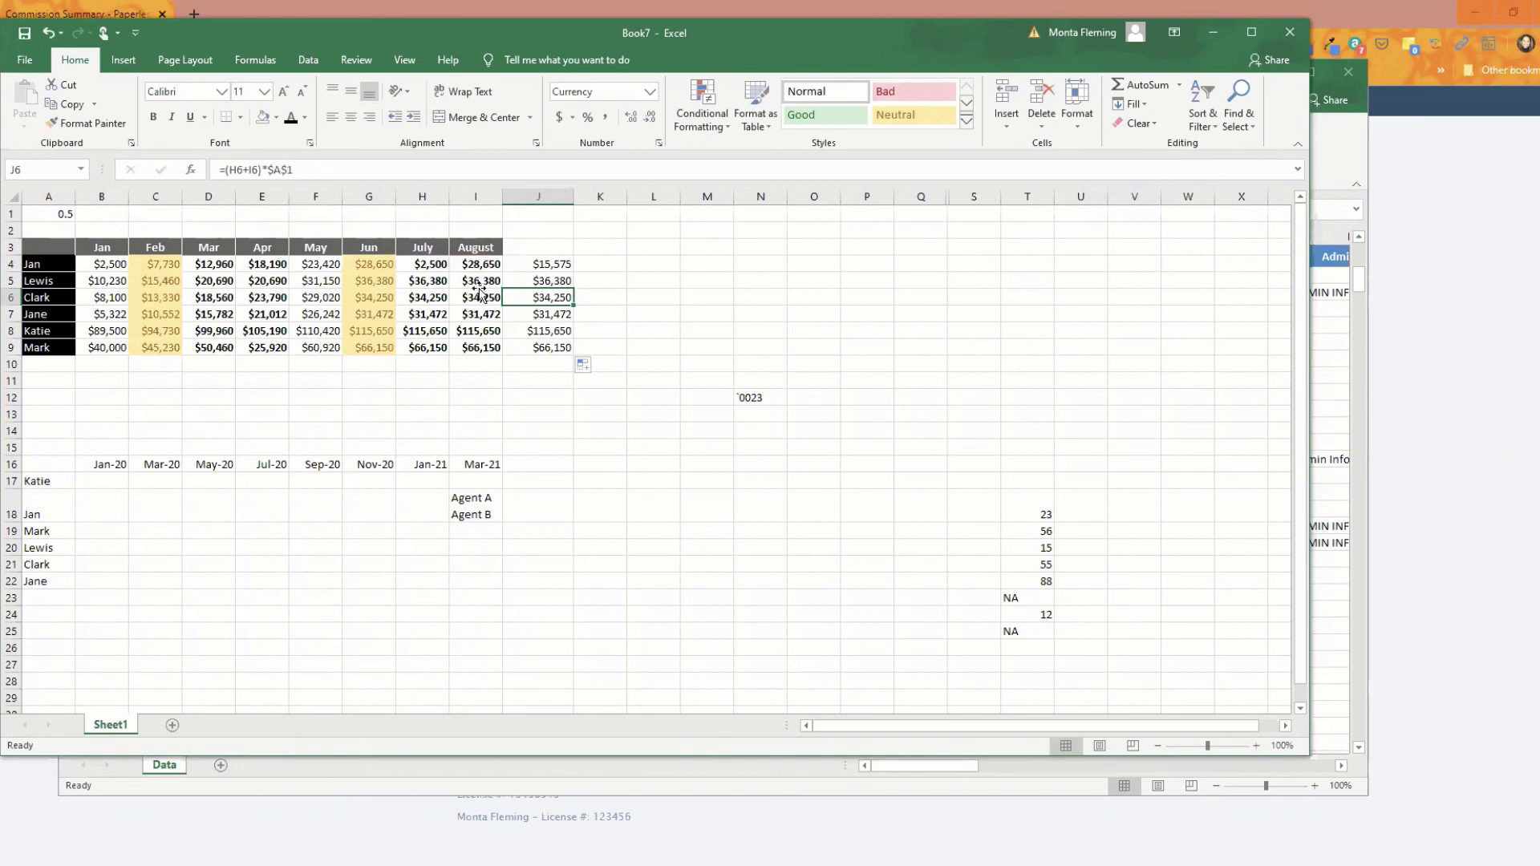
left_click(554, 313)
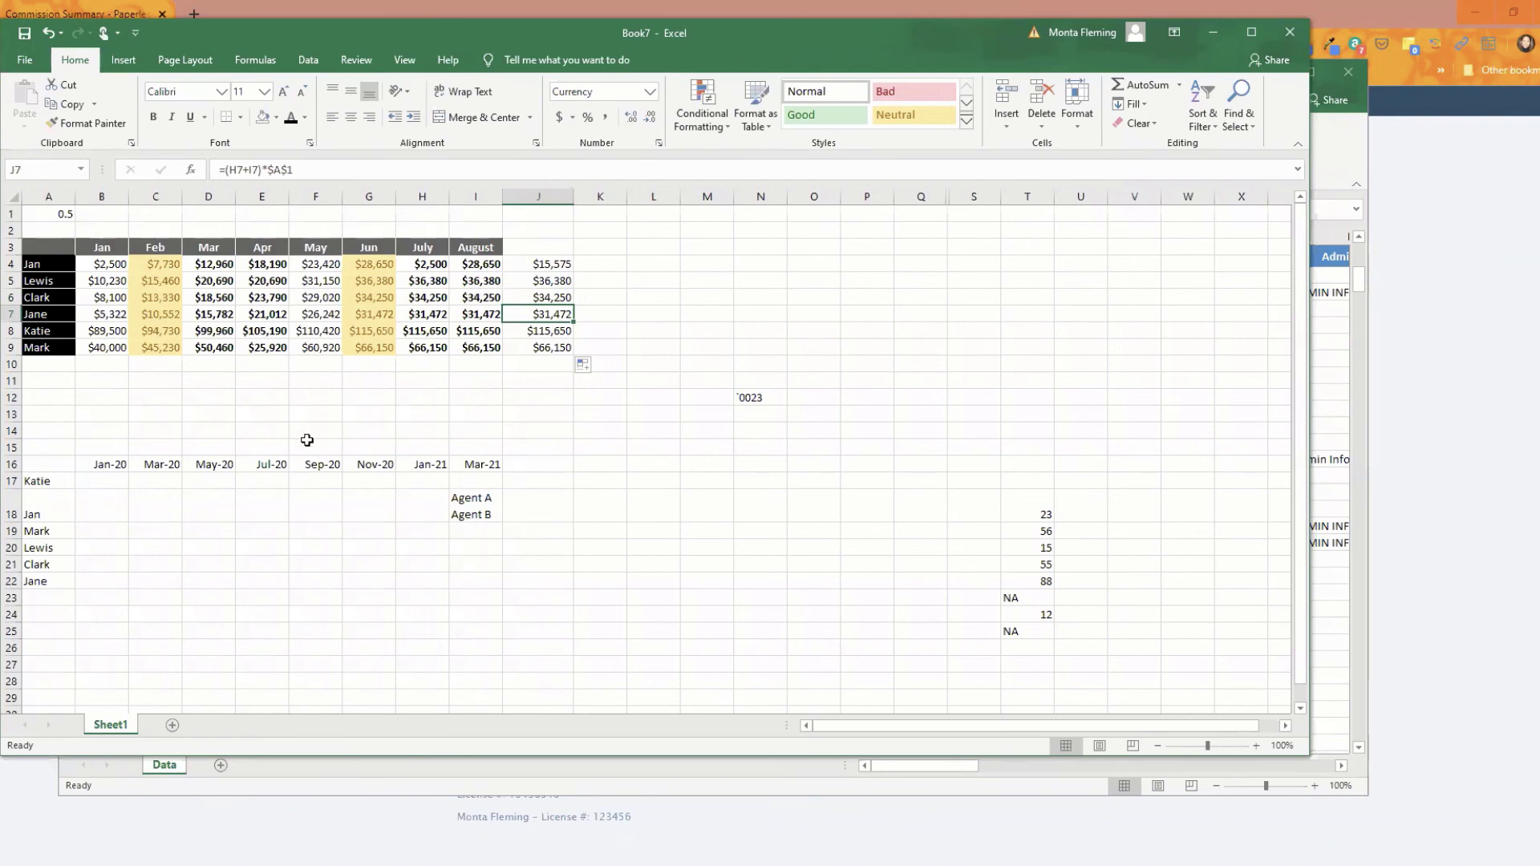
scroll(371, 453, "down", 2)
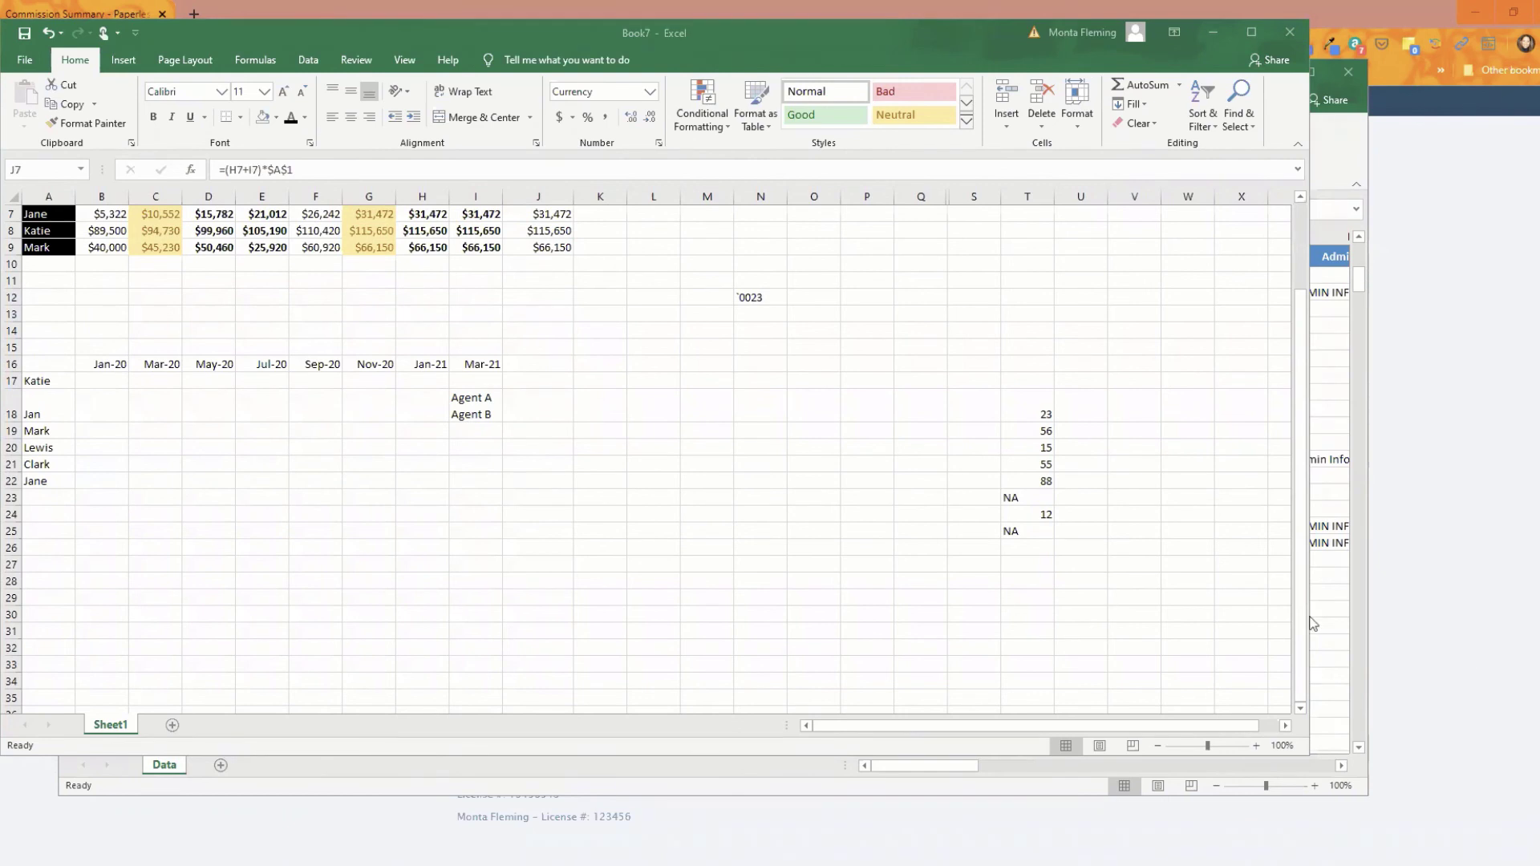
scroll(560, 403, "up", 2)
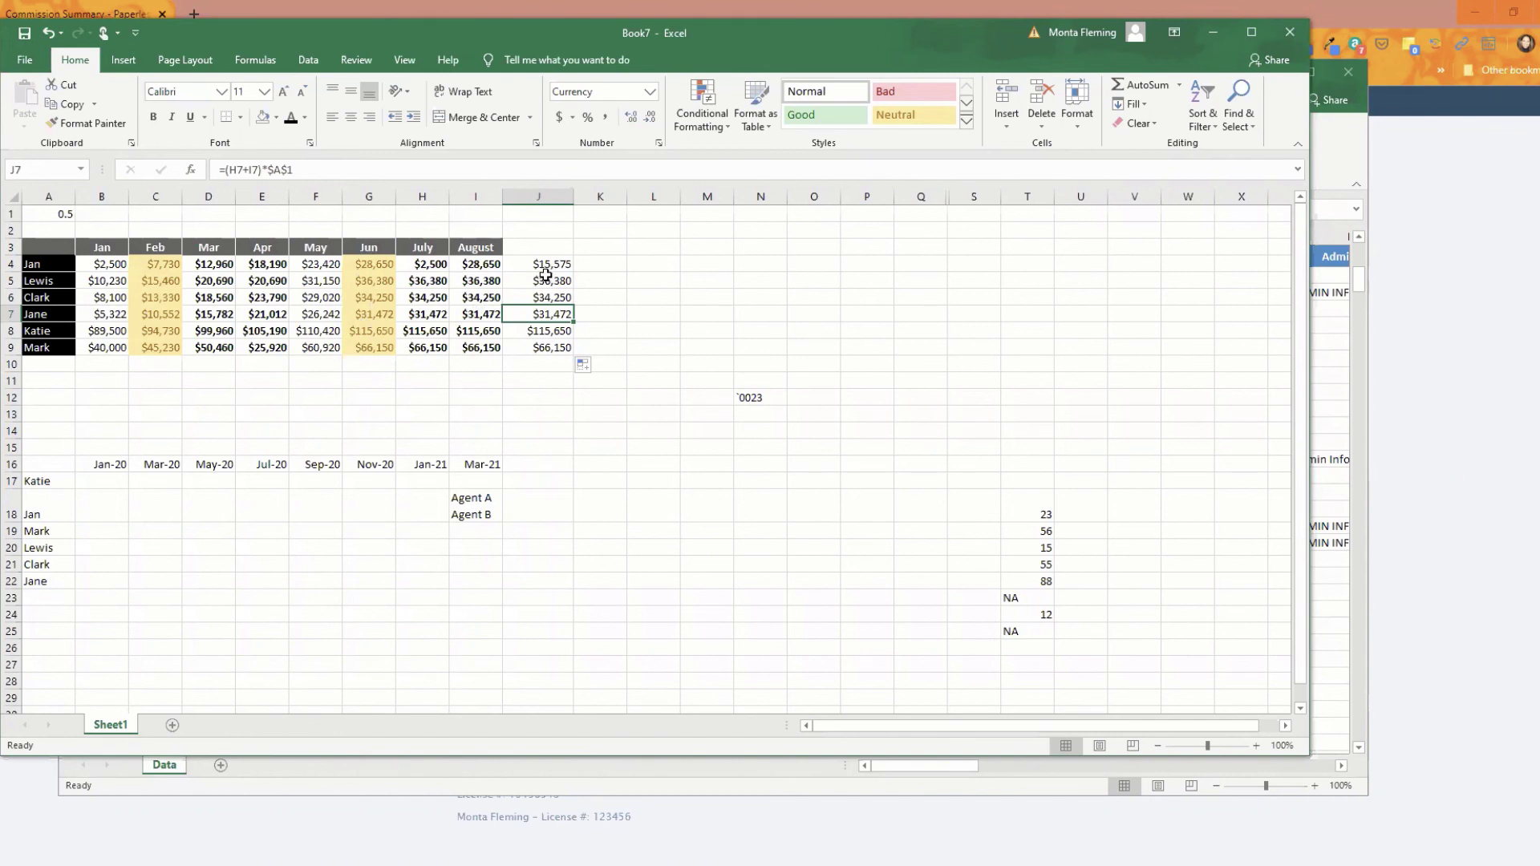
Step: Enter the formula =IF(H4>I4,"great","bad") in cell K4 to compare the July and August values
double_click(594, 263)
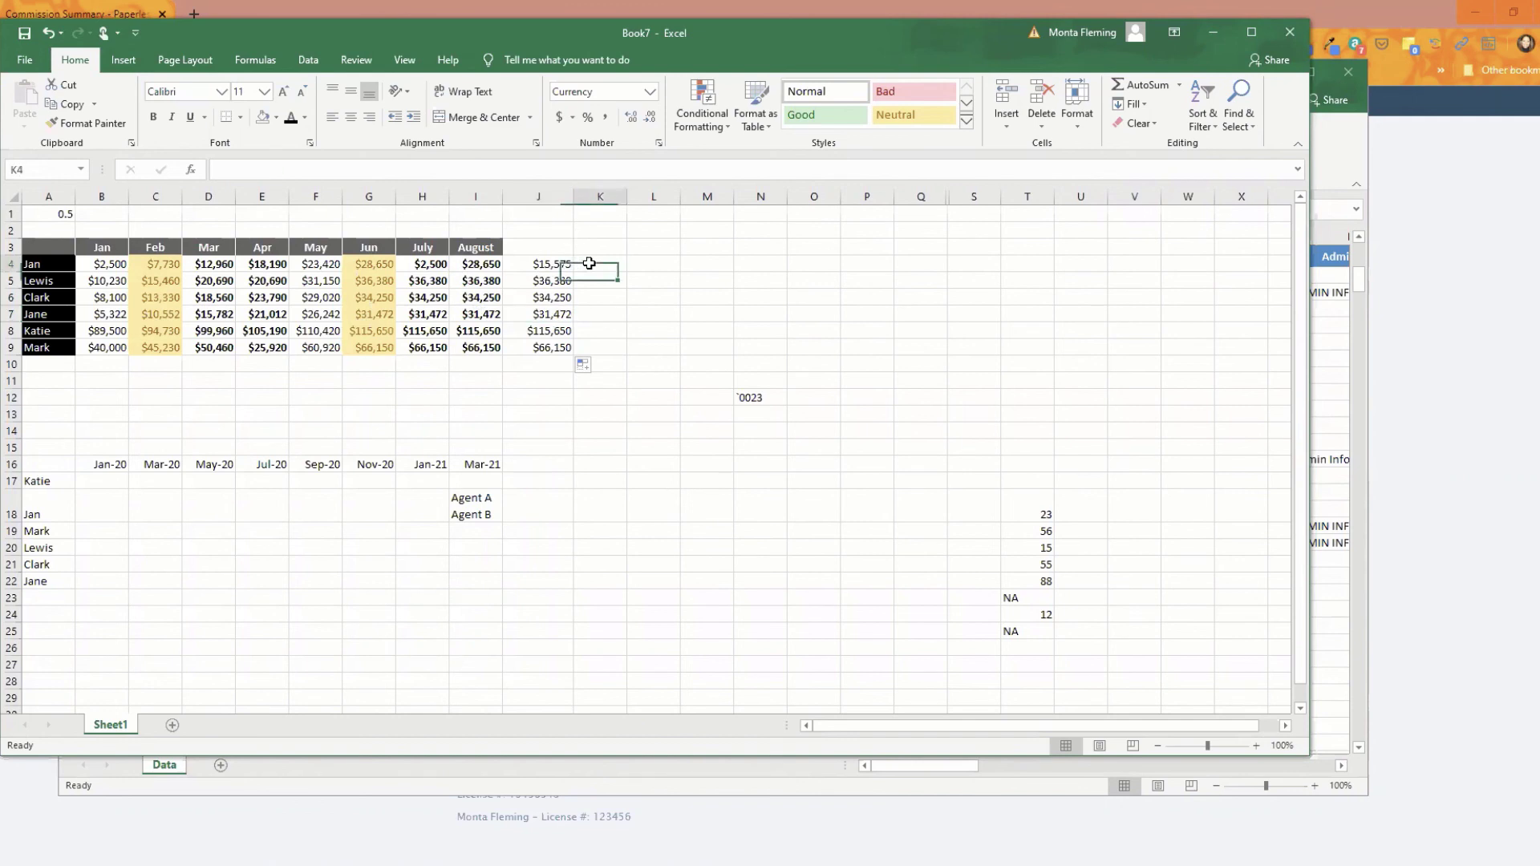
type("=")
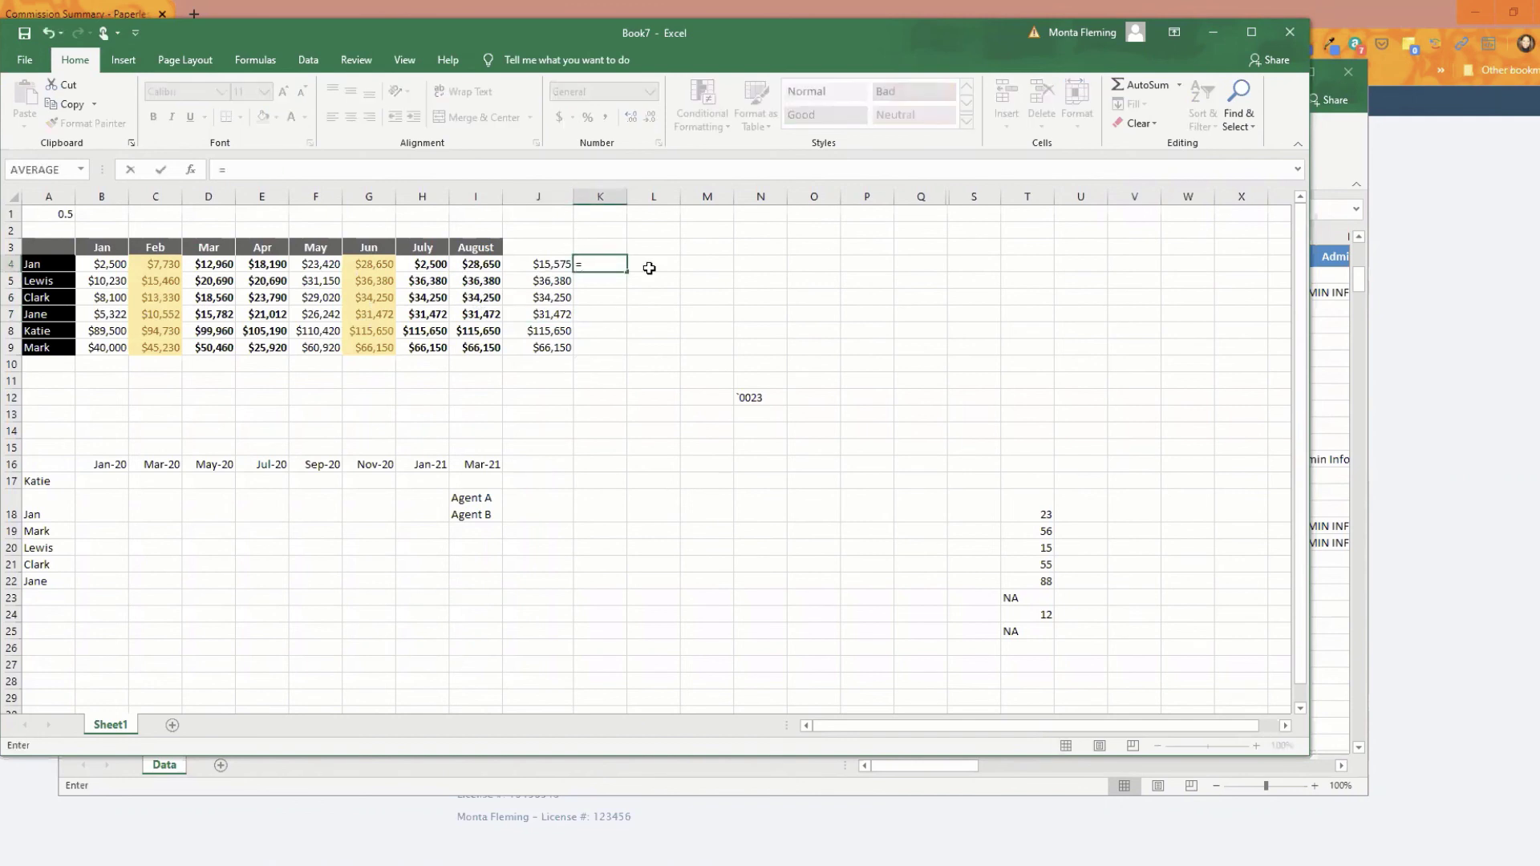
type("if")
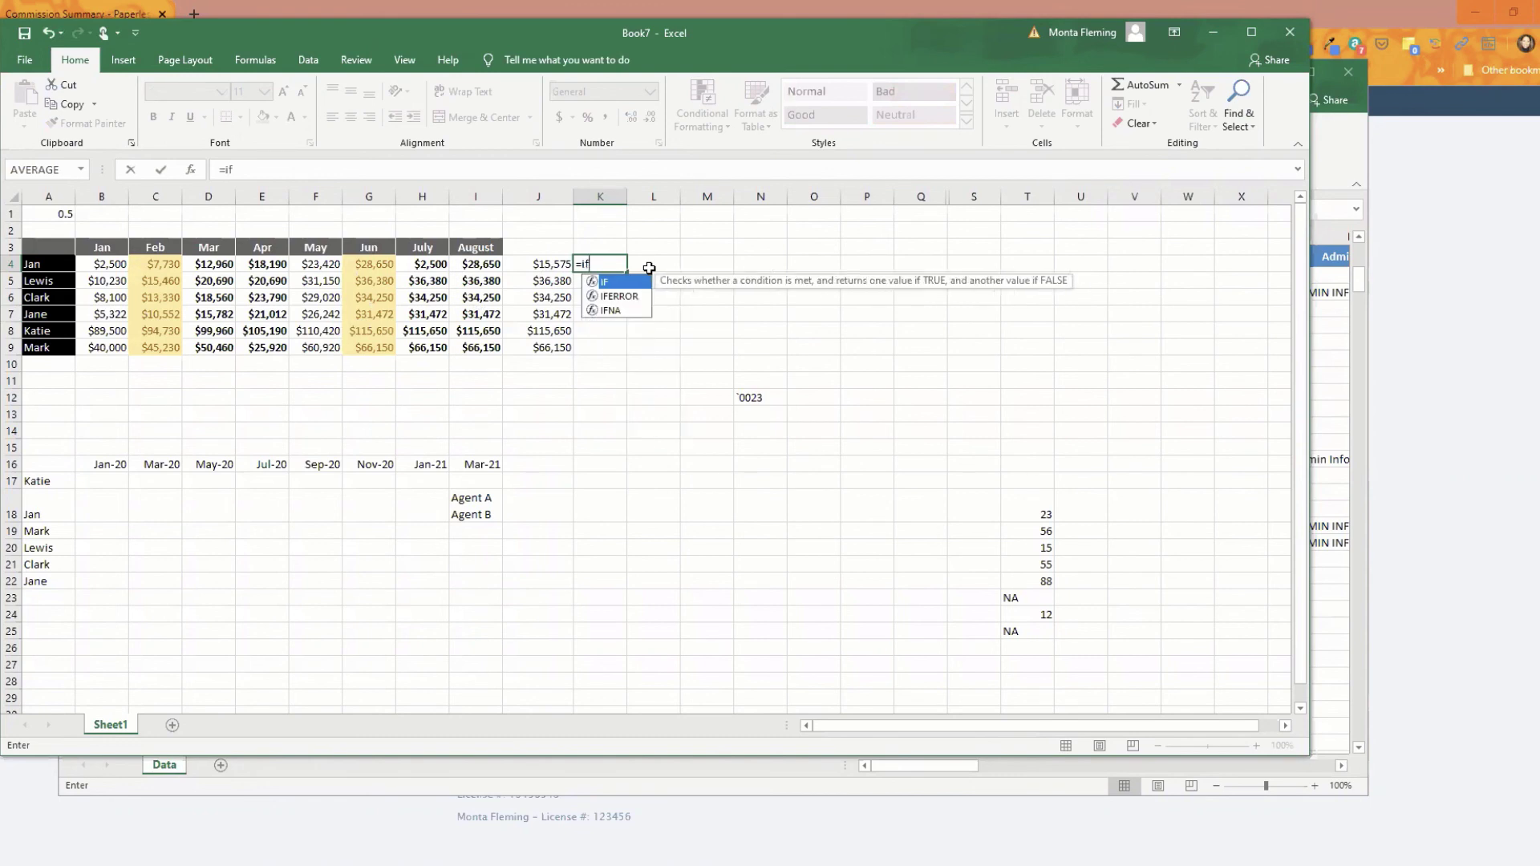
type("(")
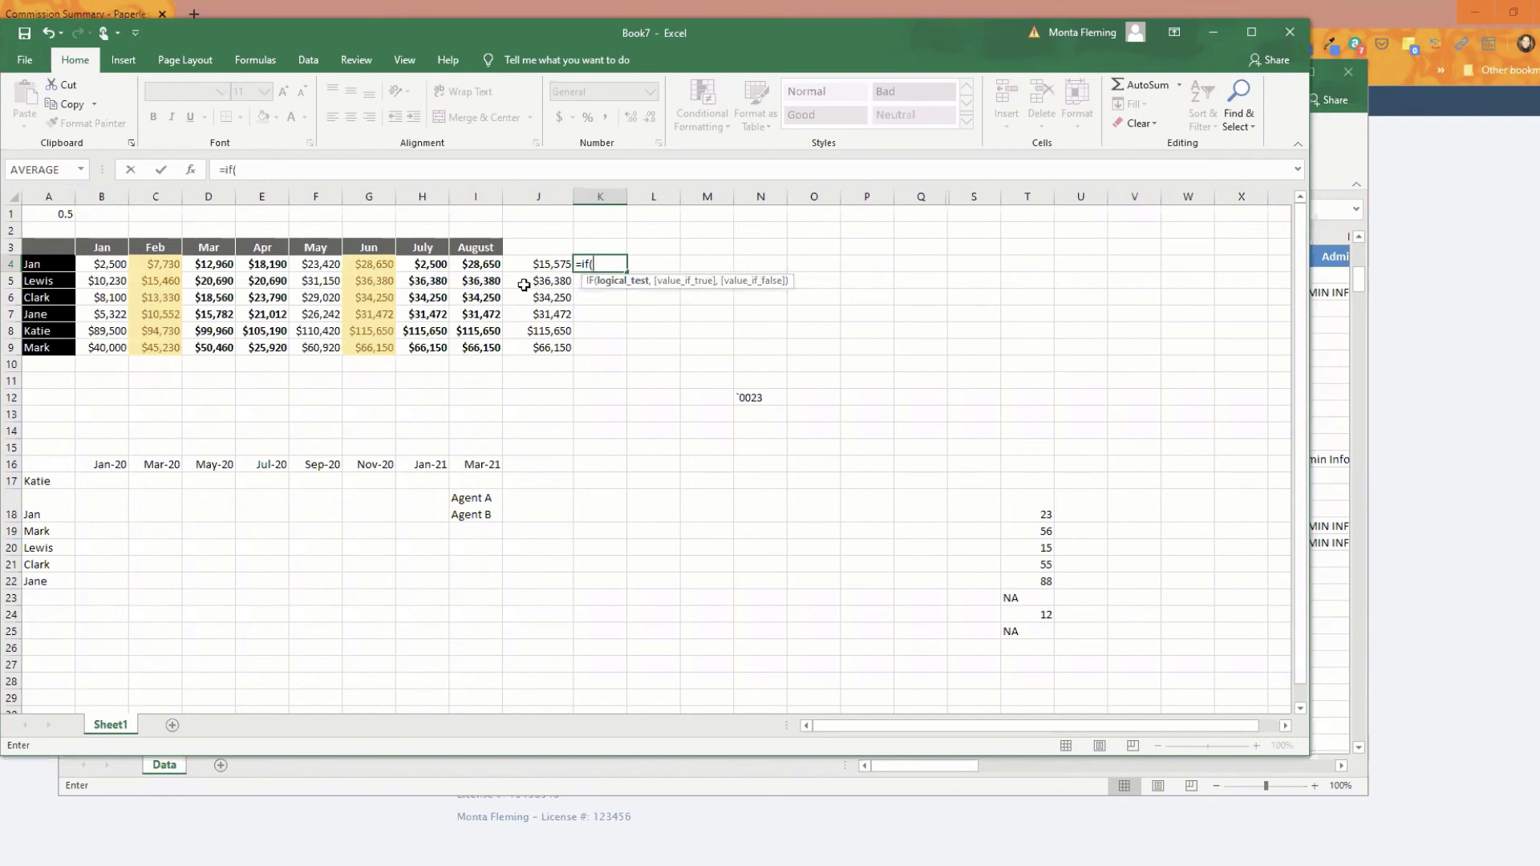
left_click(431, 264)
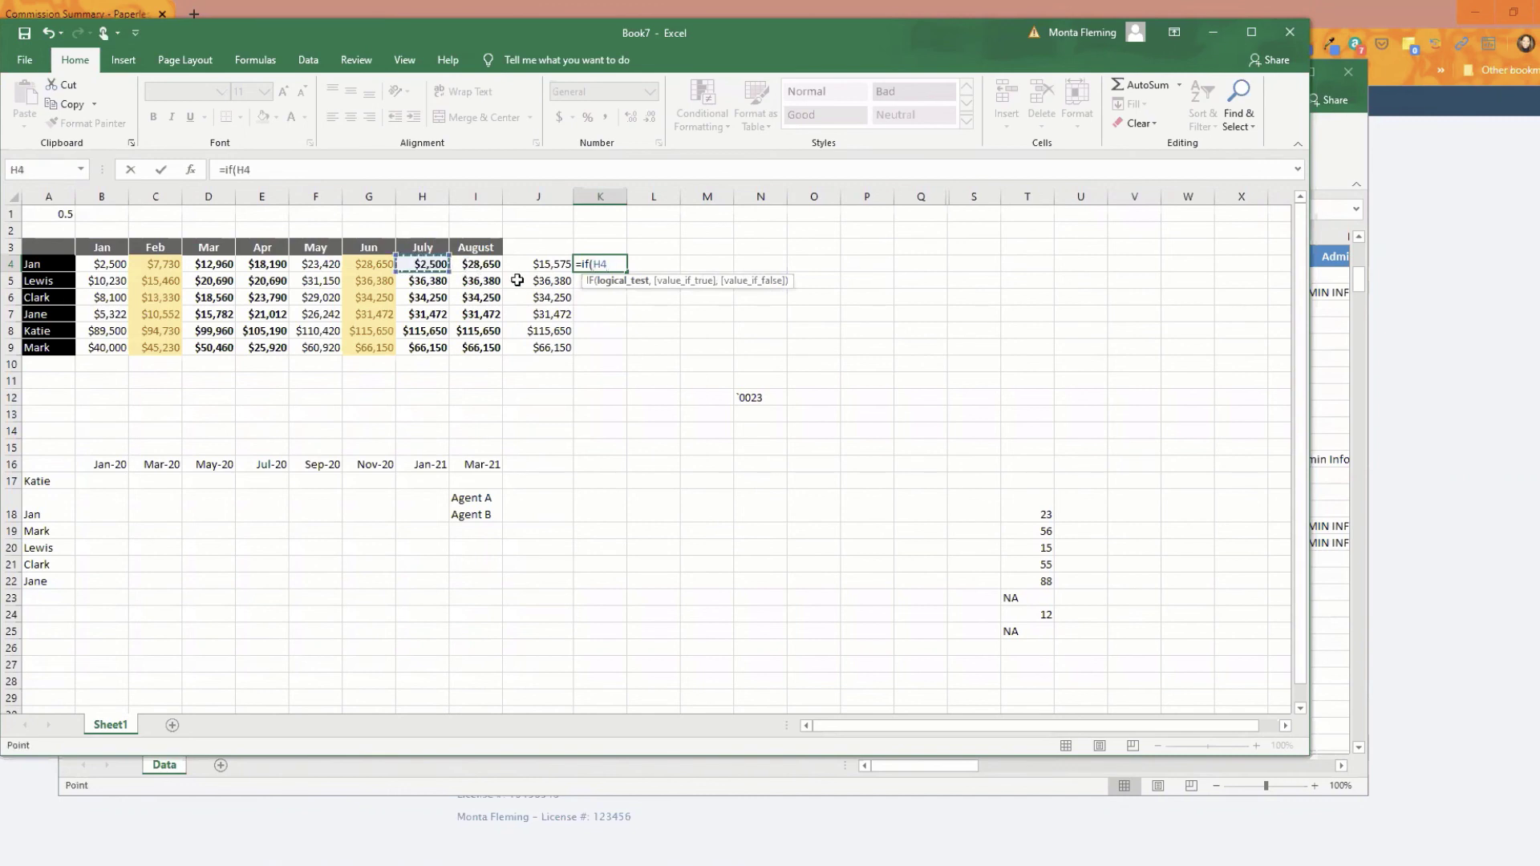
type(">")
left_click(487, 260)
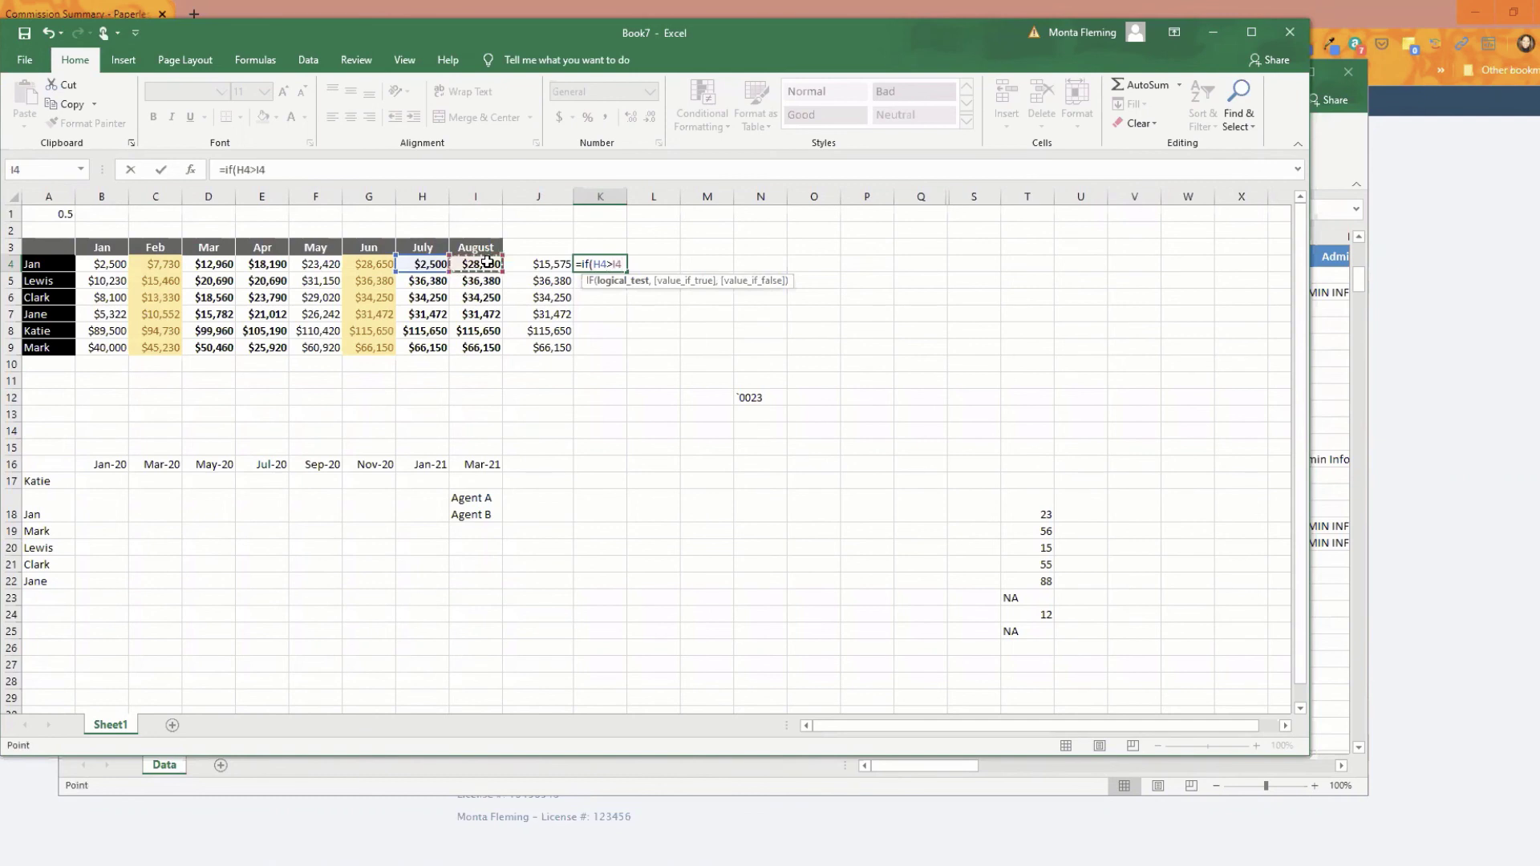
type(",\"")
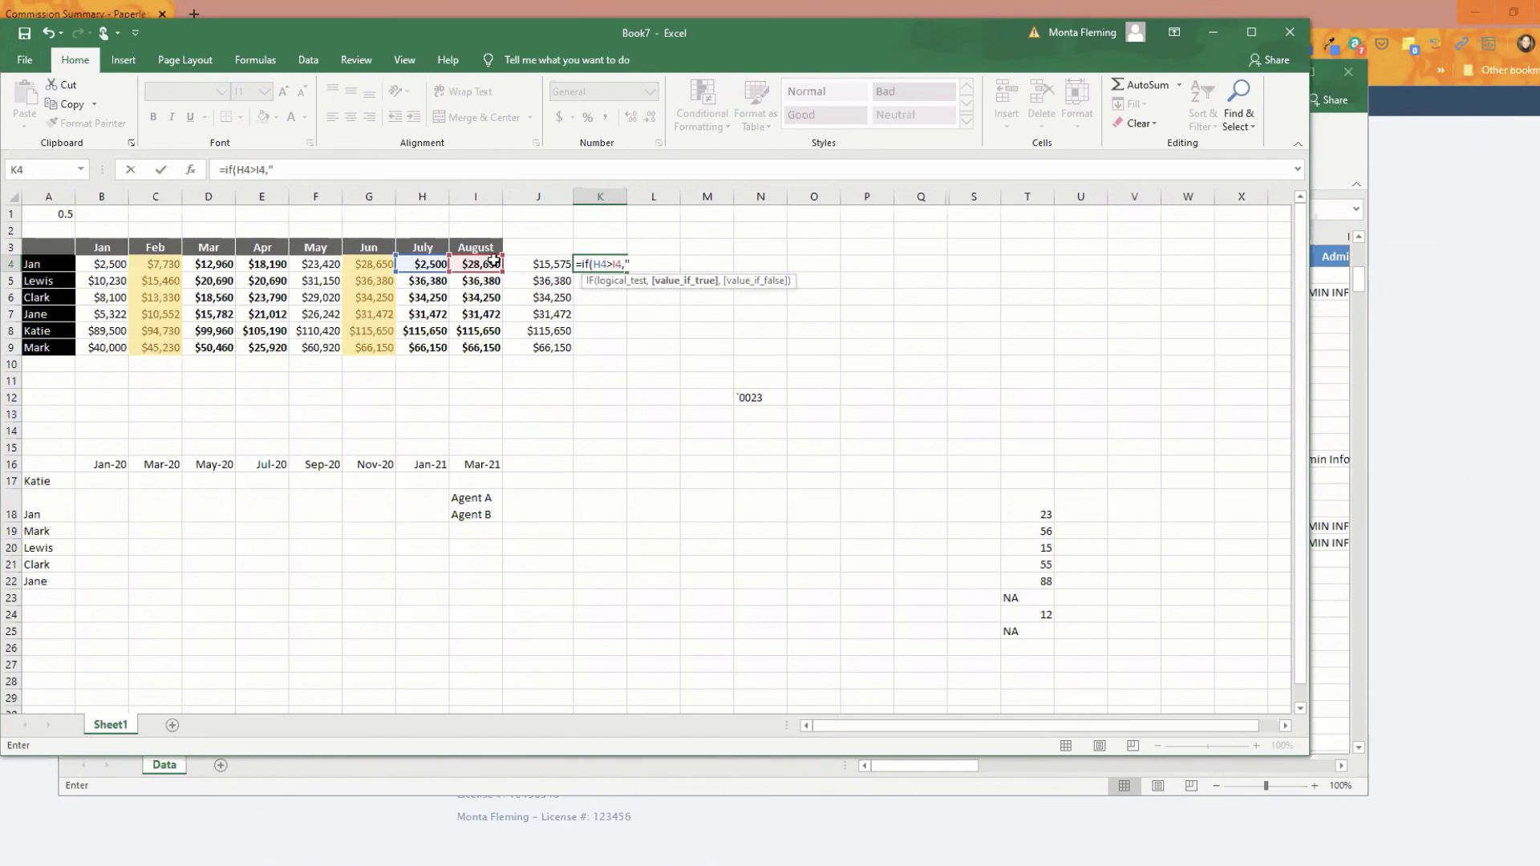
type("great\",")
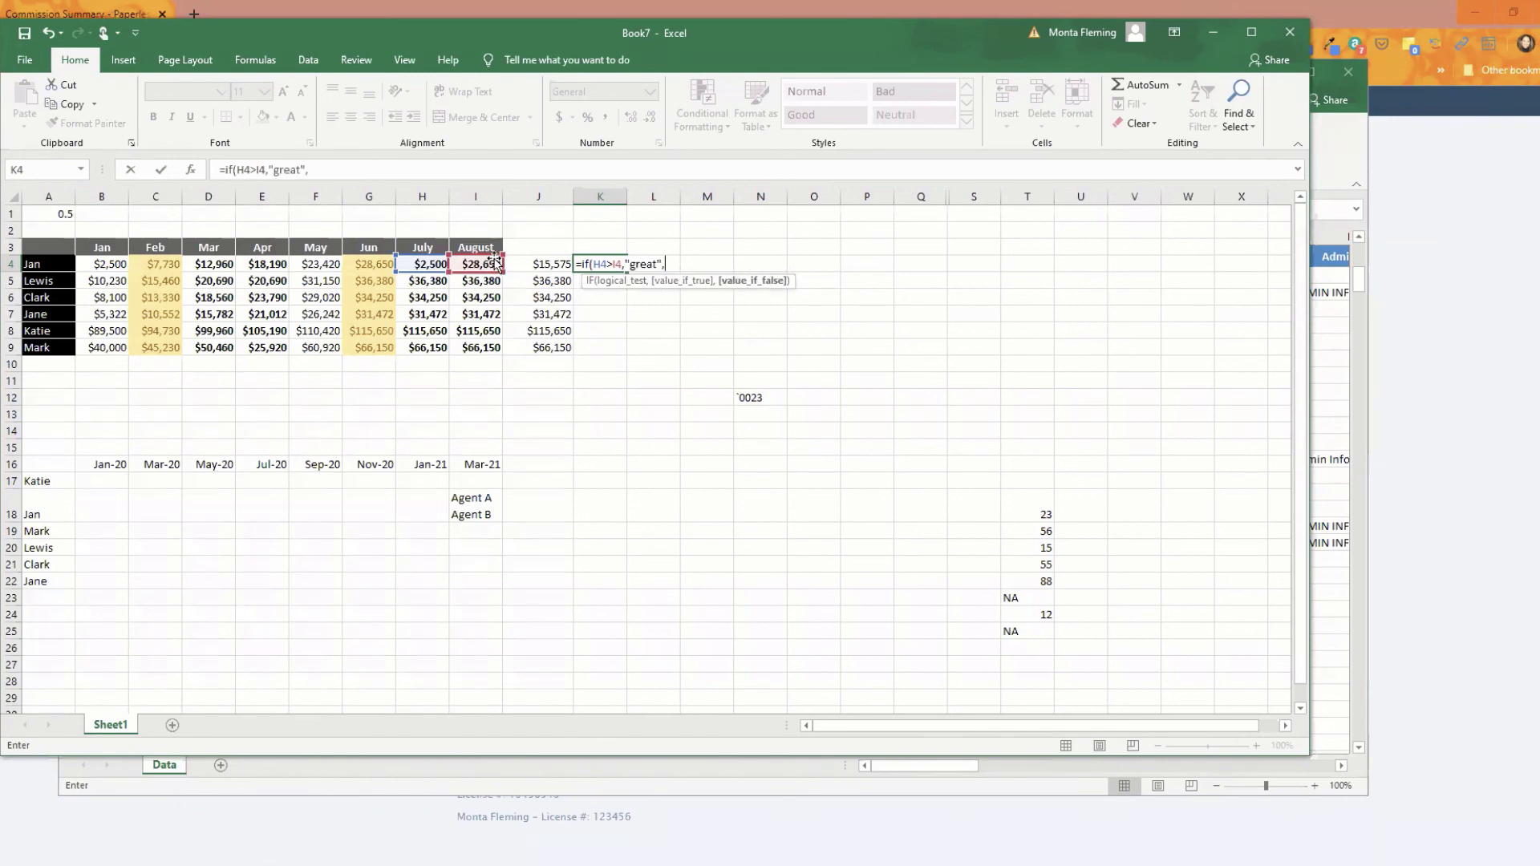
type("\"bad\")")
key("Return")
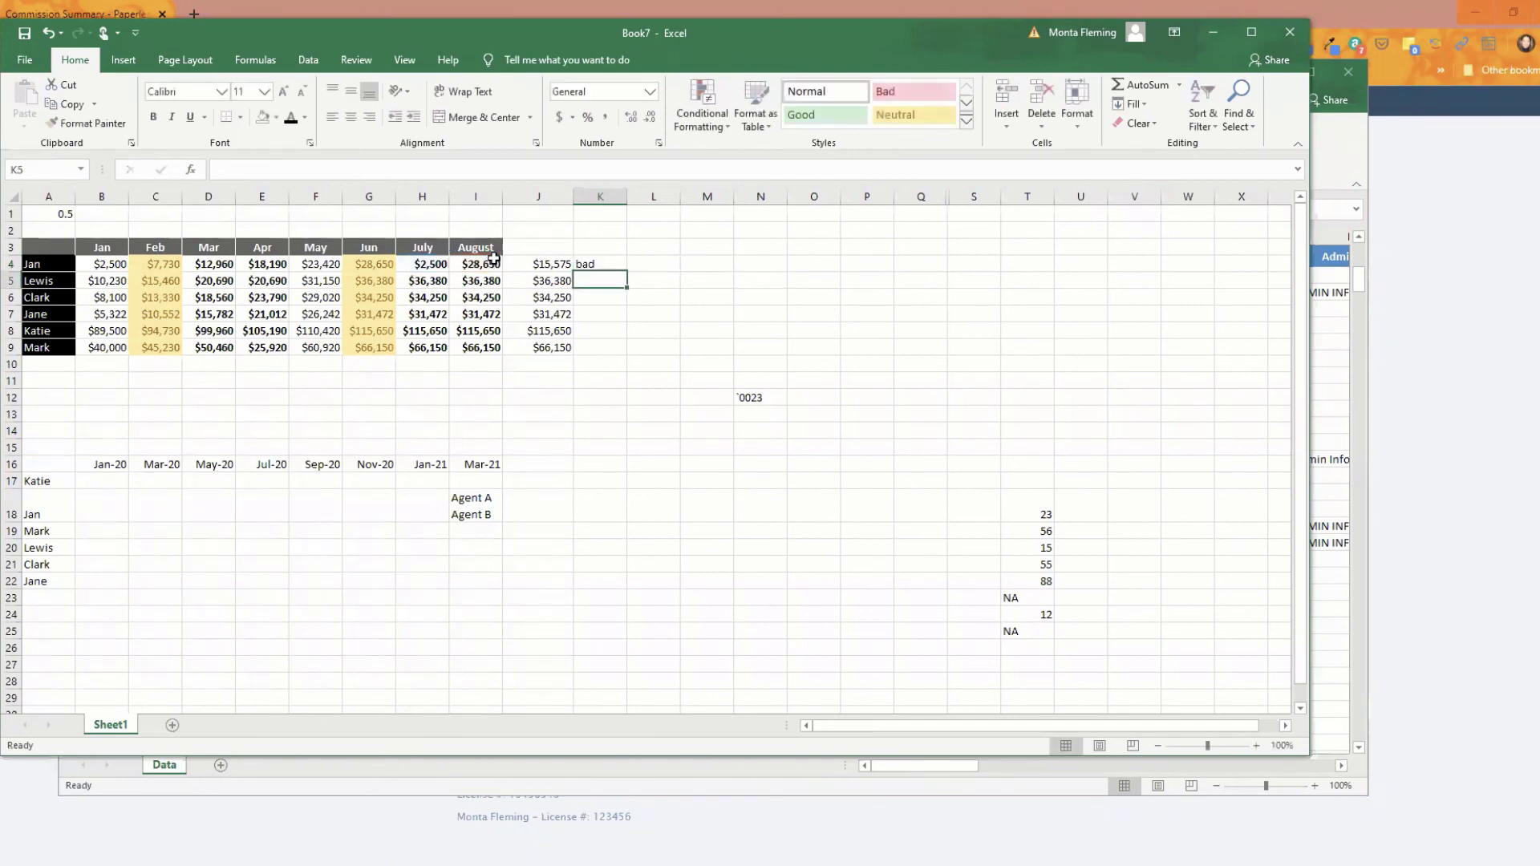
Step: Fill the IF formula from K4 down through K9 and test it by setting the July value in H6 to 50000
left_click(609, 271)
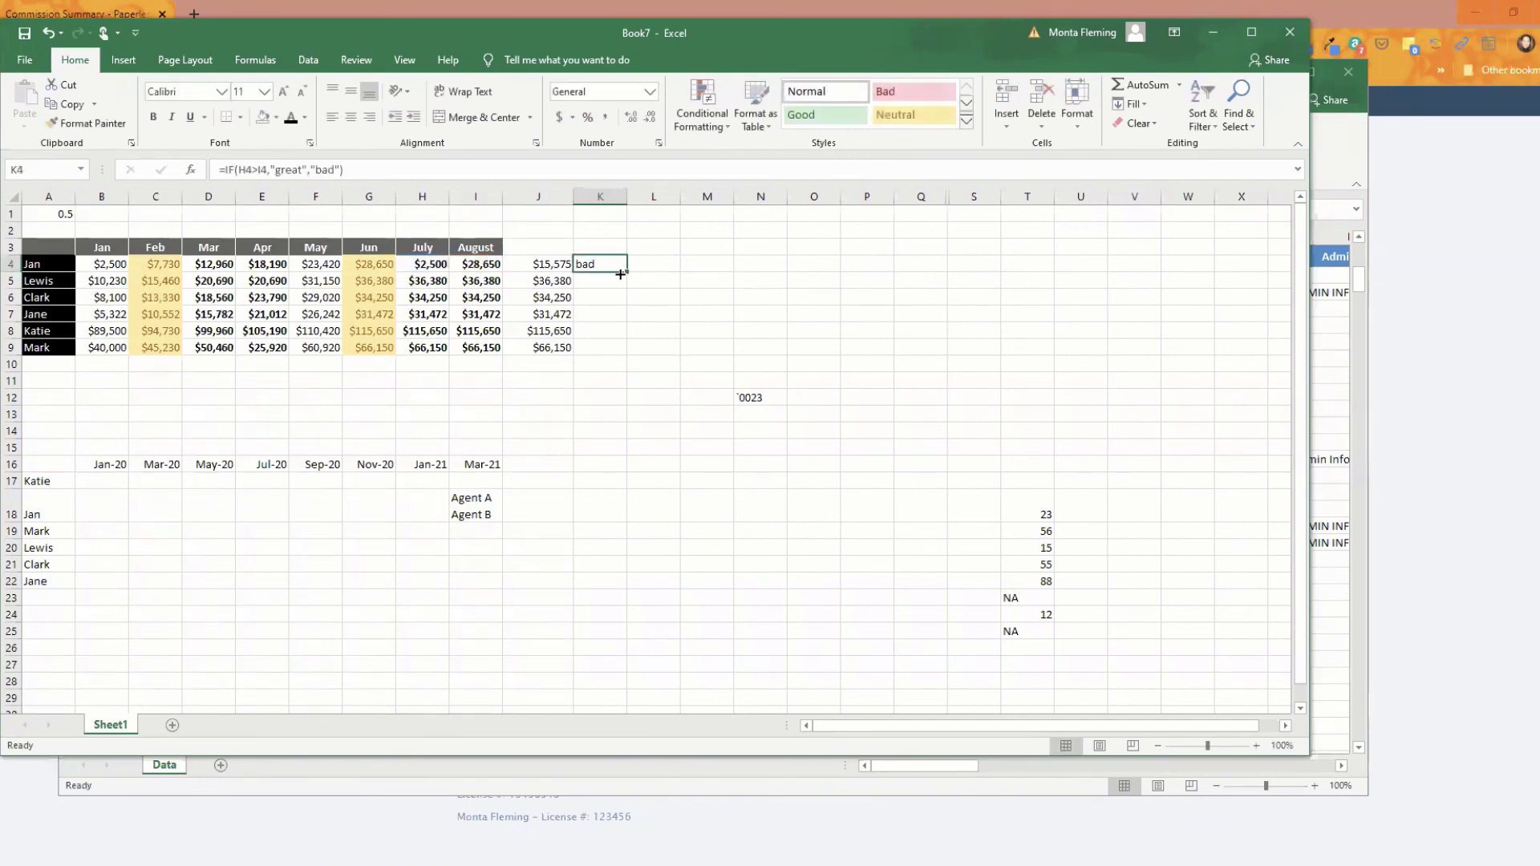
left_click_drag(626, 273, 627, 353)
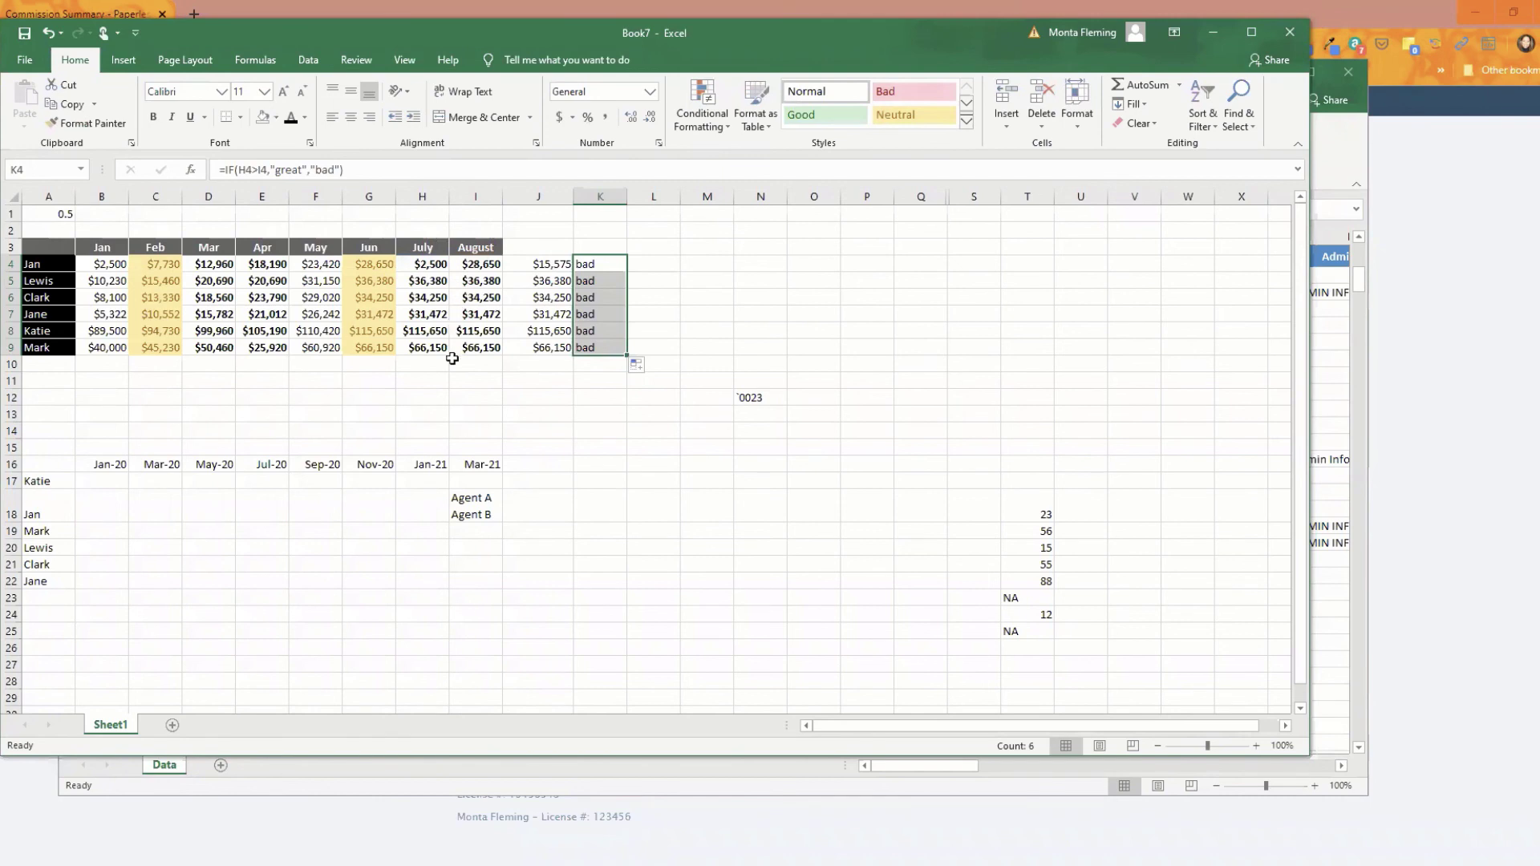
left_click(423, 298)
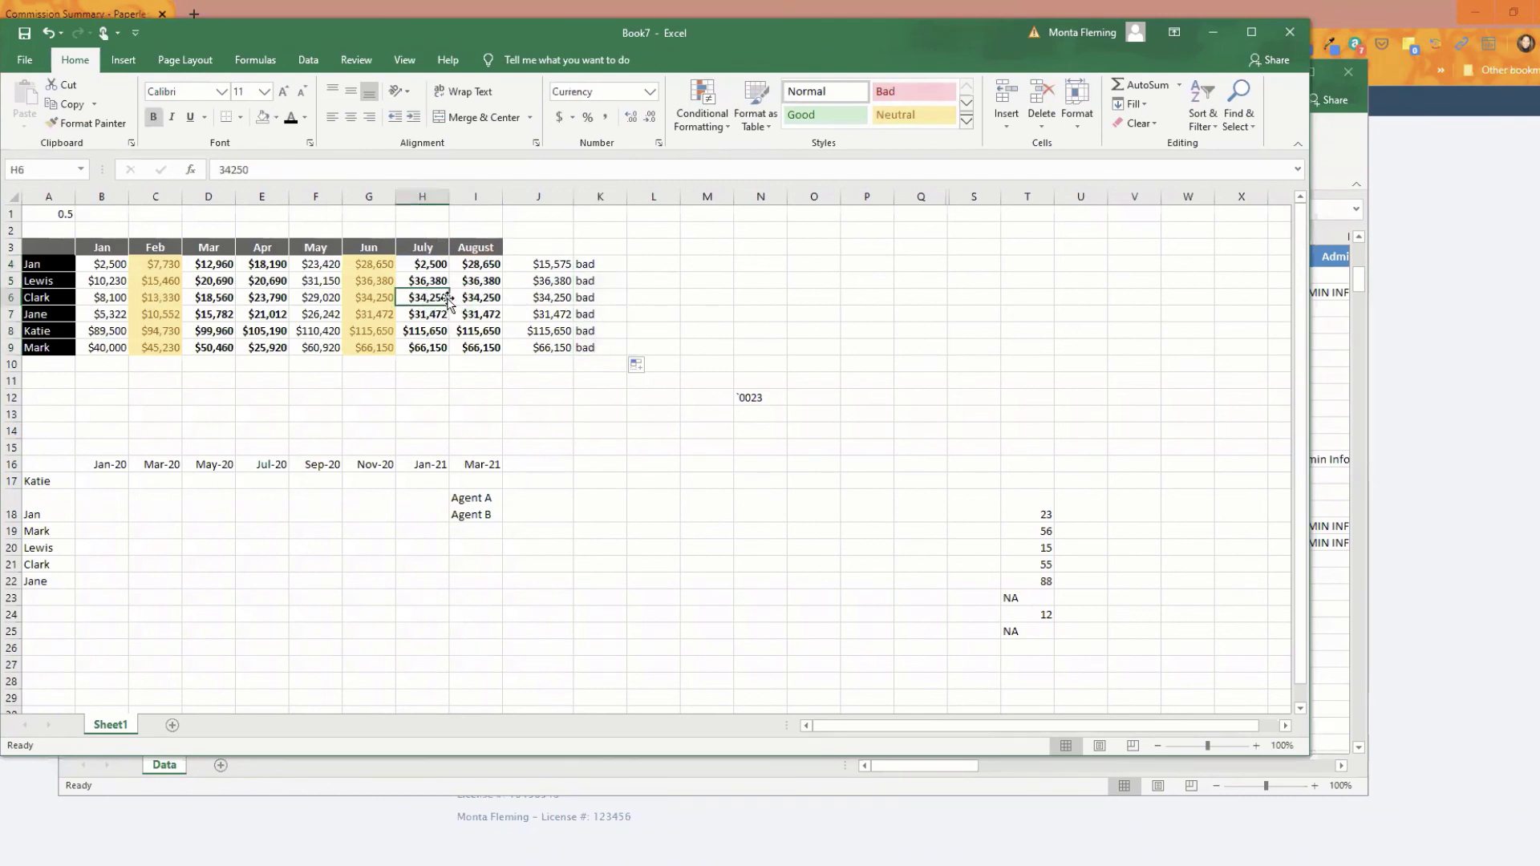
type("50000")
key("Return")
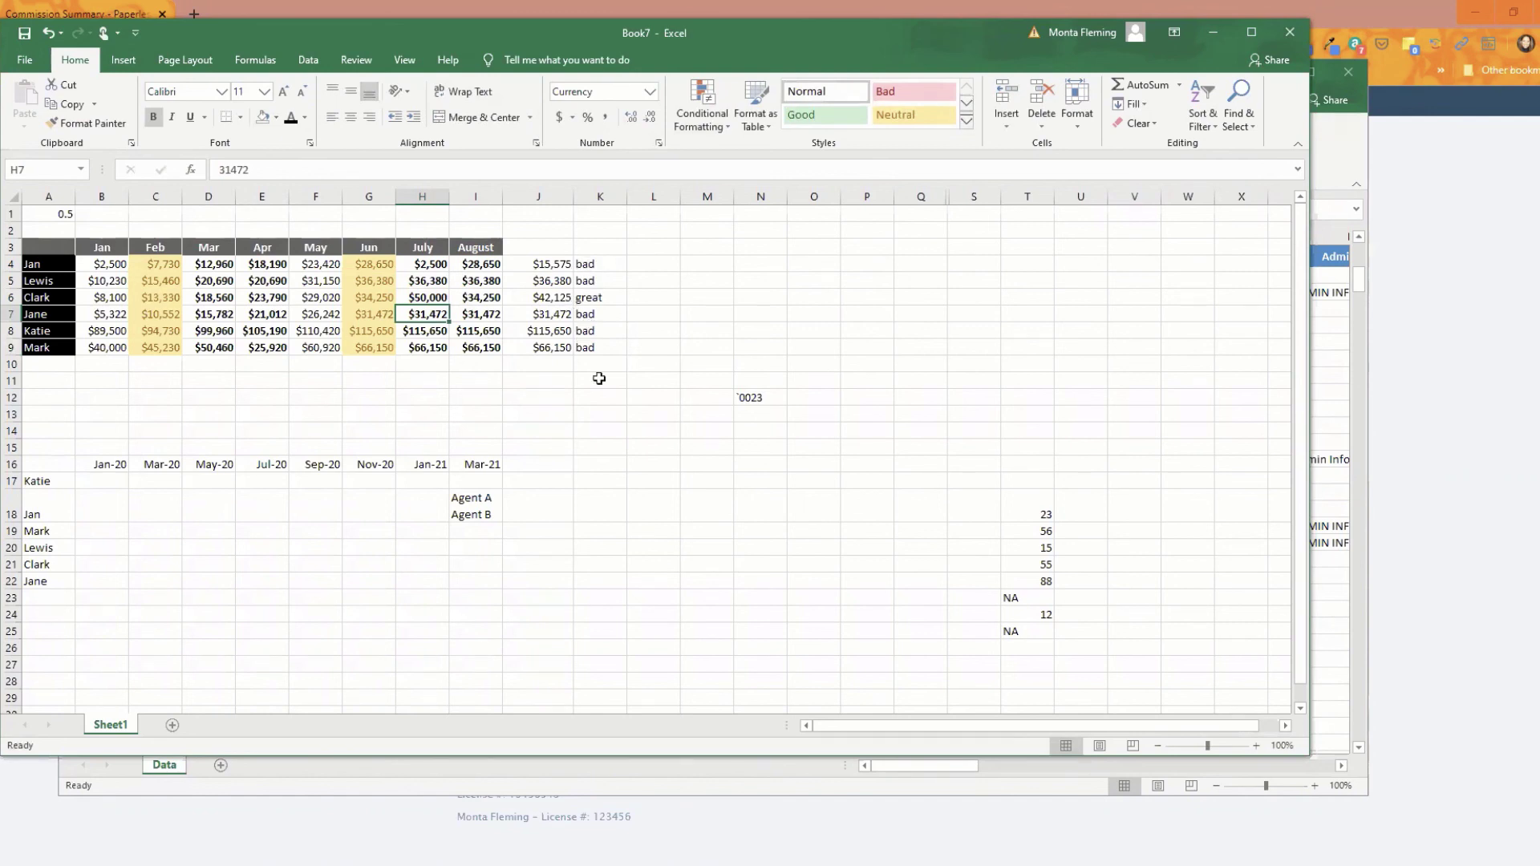
Step: Review the IF formula in K4 and start a new IF formula in cell K10
left_click(596, 265)
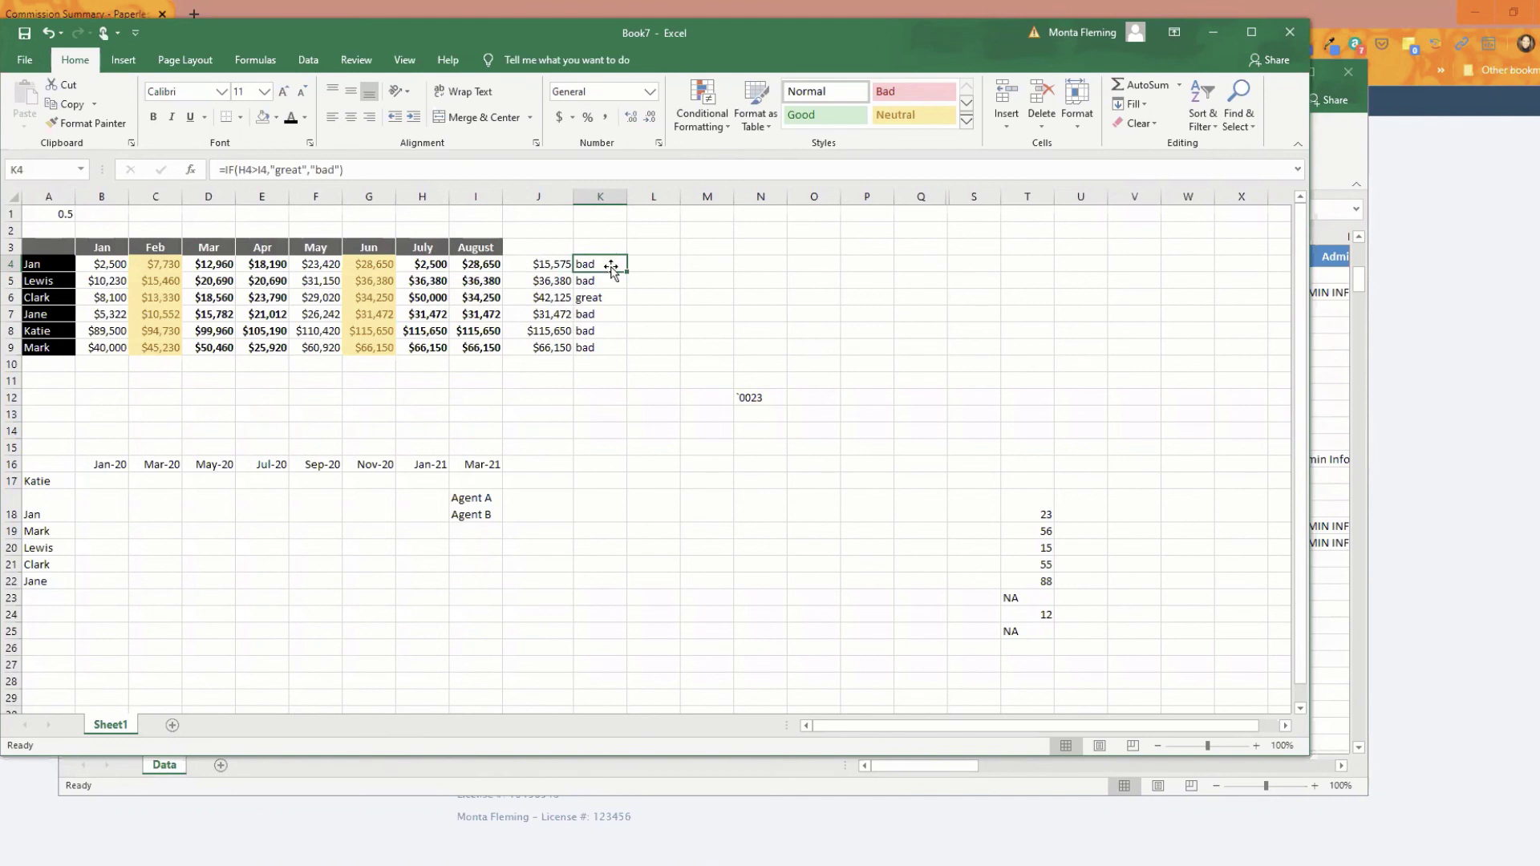
left_click(613, 365)
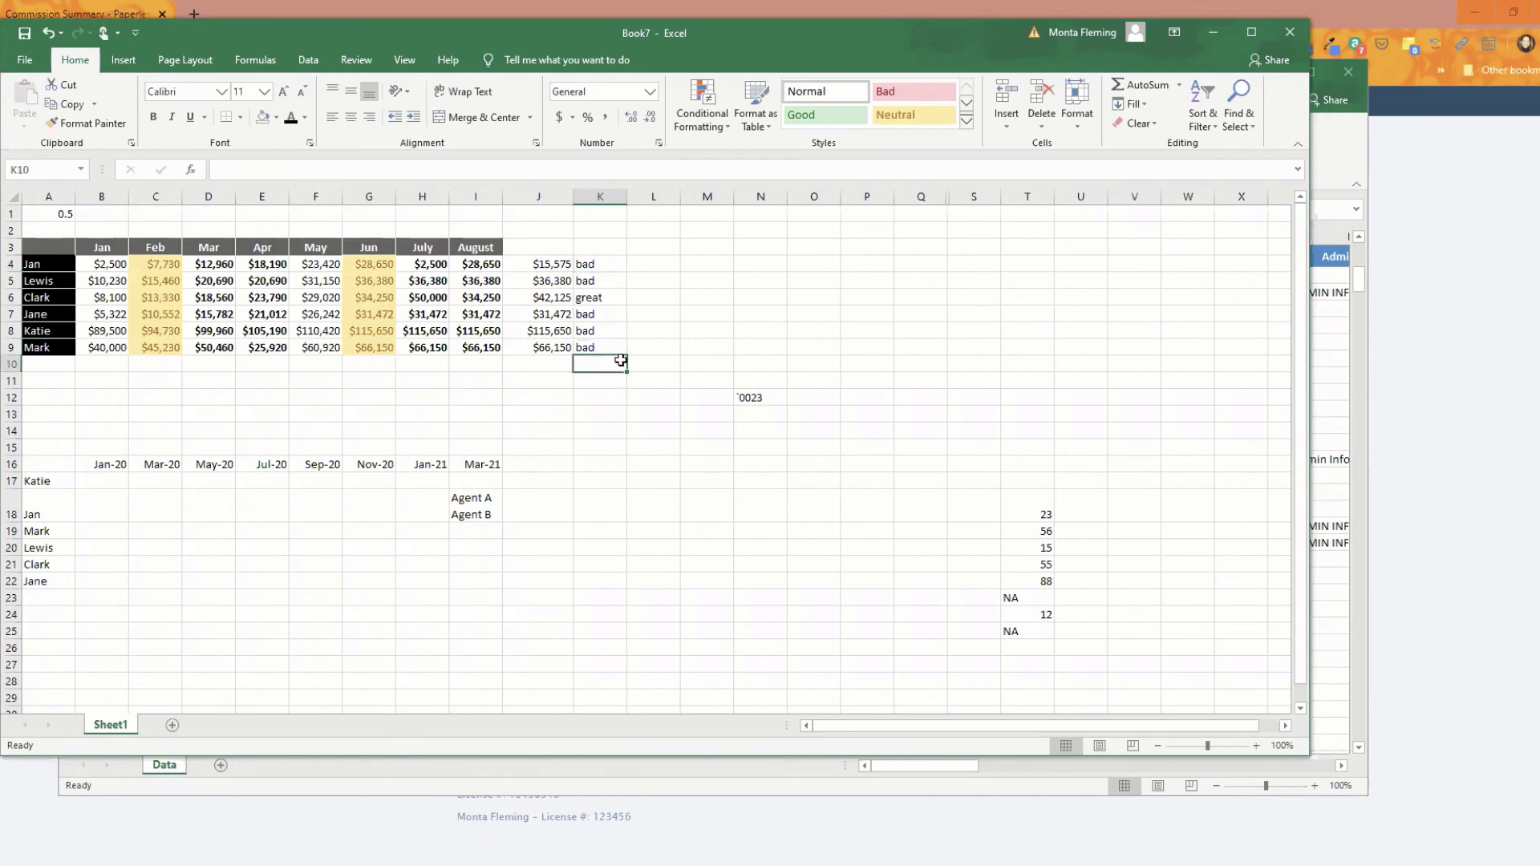
type("=if(")
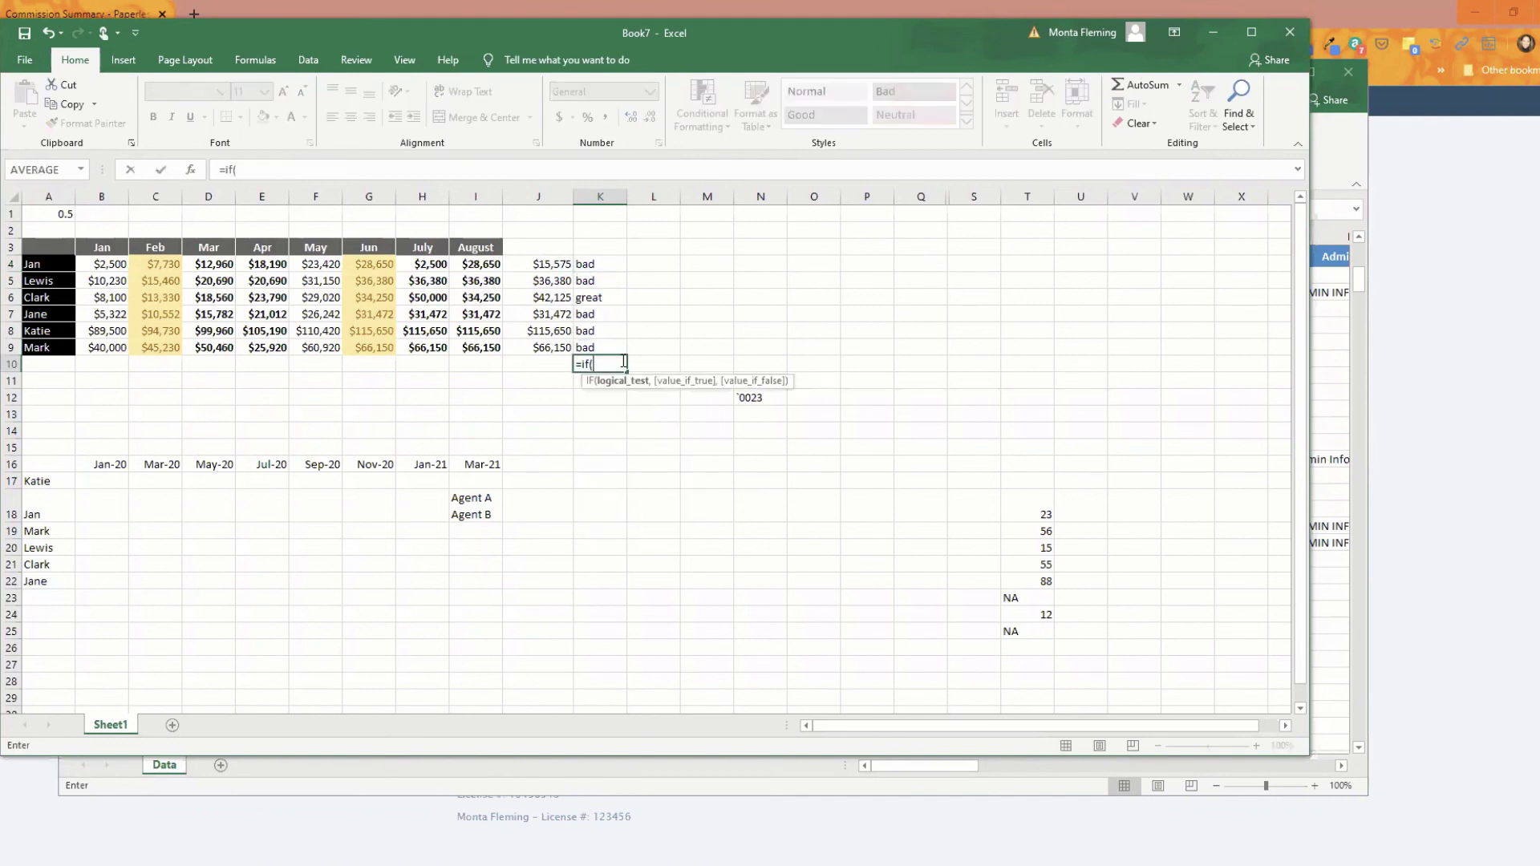